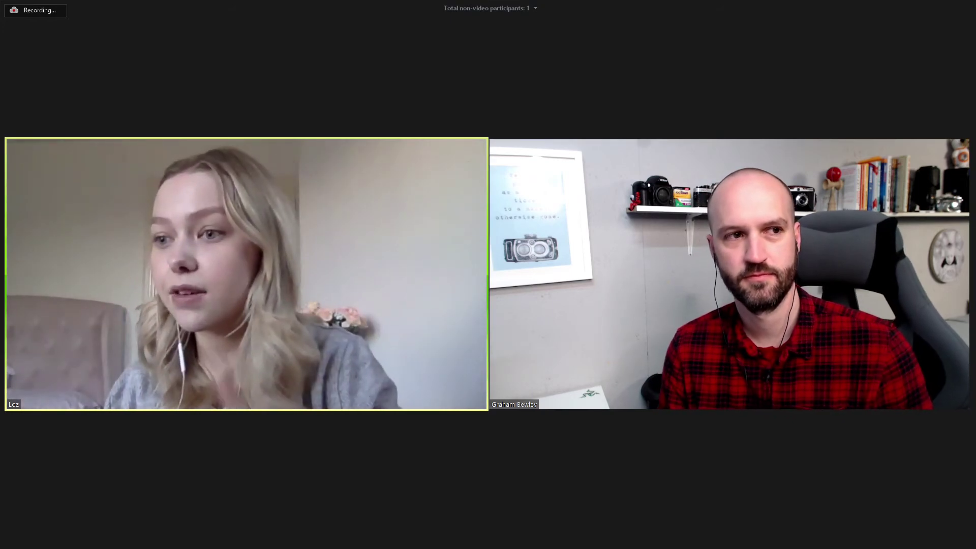
mouse_move(654, 133)
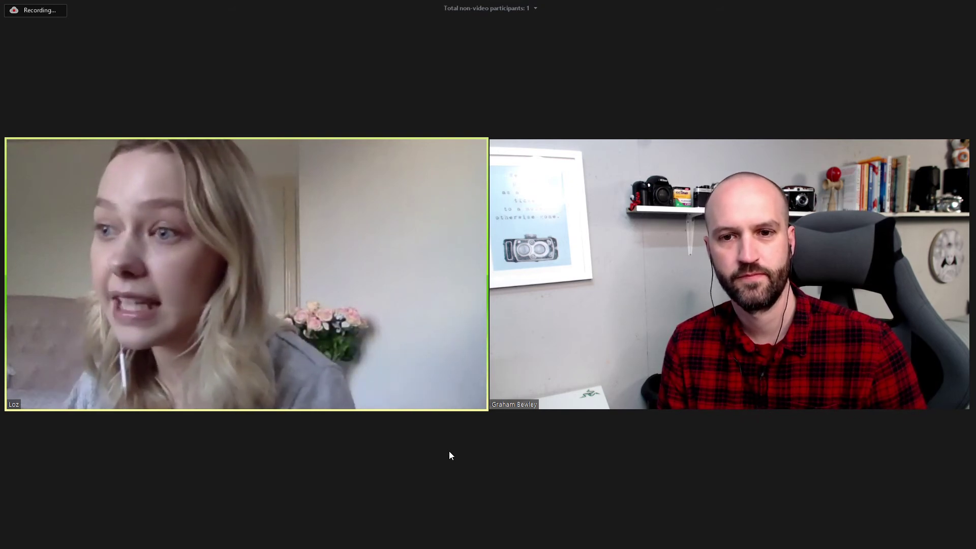
mouse_move(607, 468)
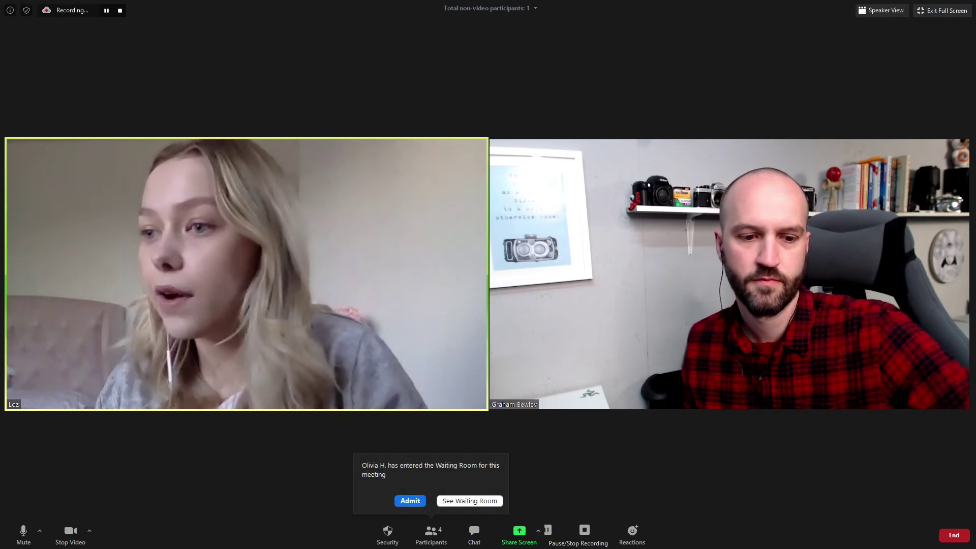
Admit the attendee from the waiting room and check the meeting's participant list
left_click(410, 500)
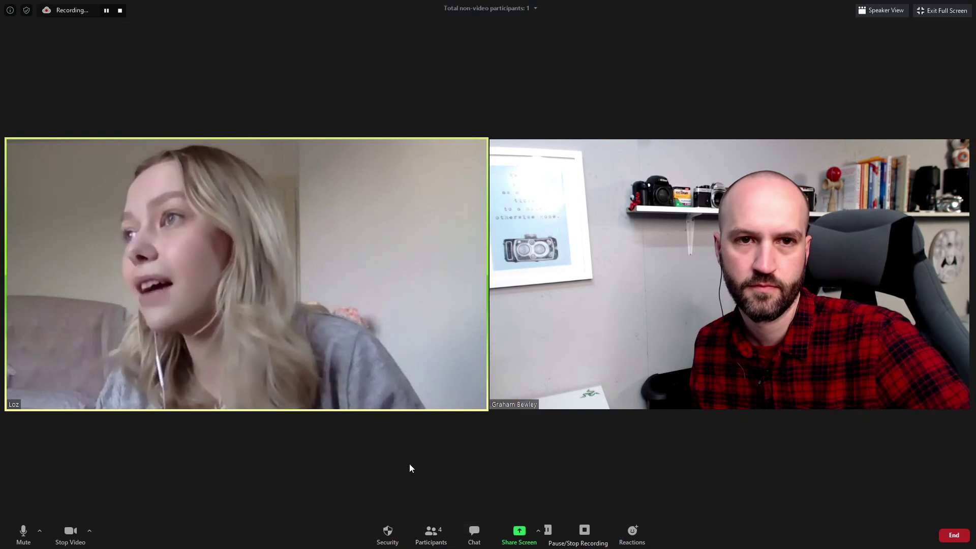
left_click(435, 534)
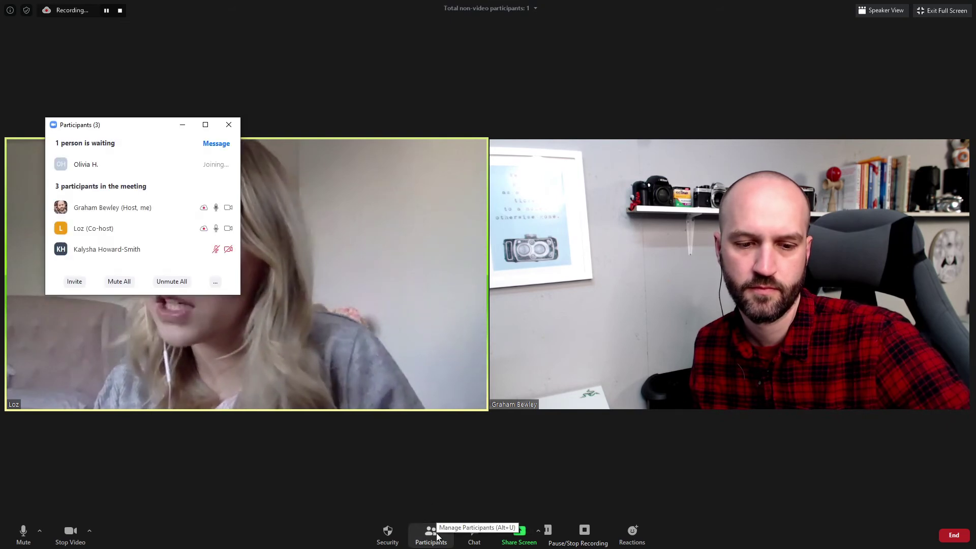
mouse_move(186, 211)
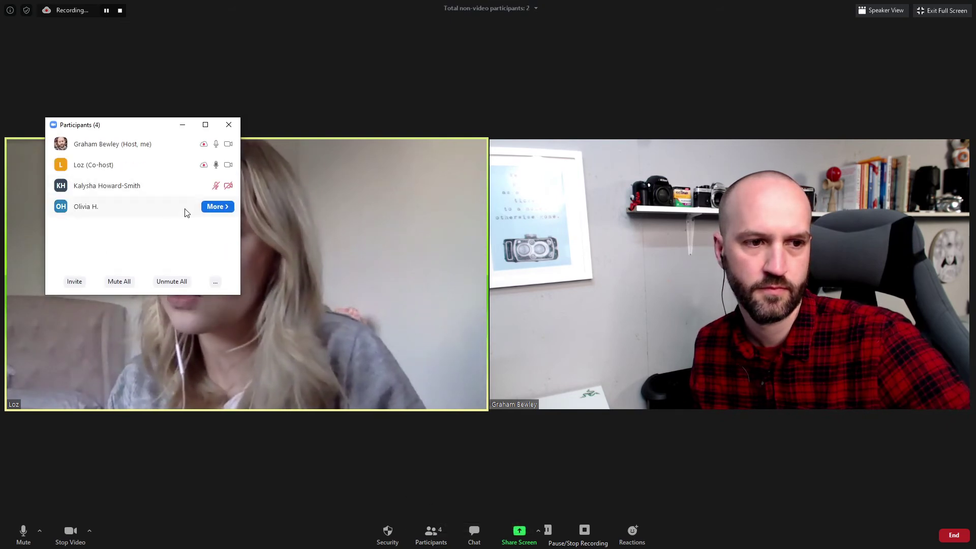
left_click(182, 124)
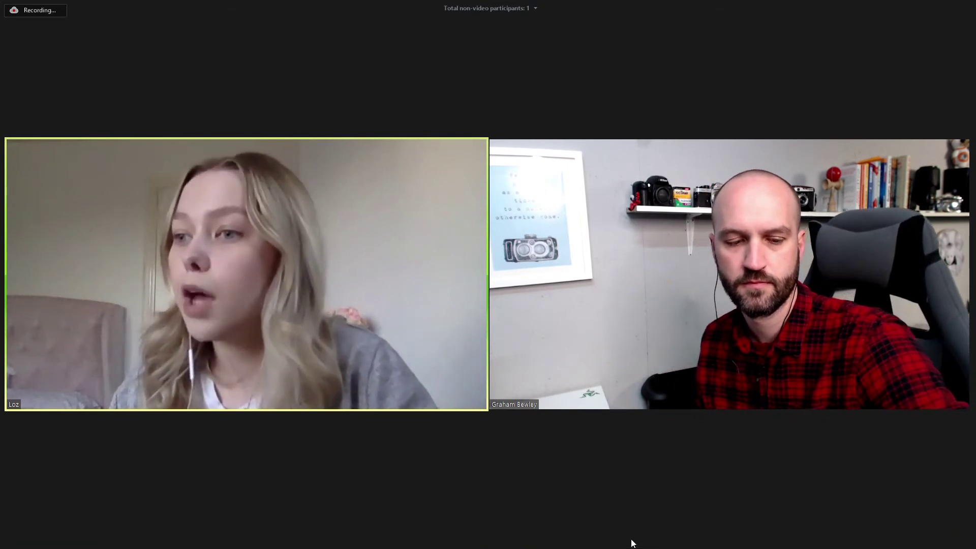
left_click(441, 538)
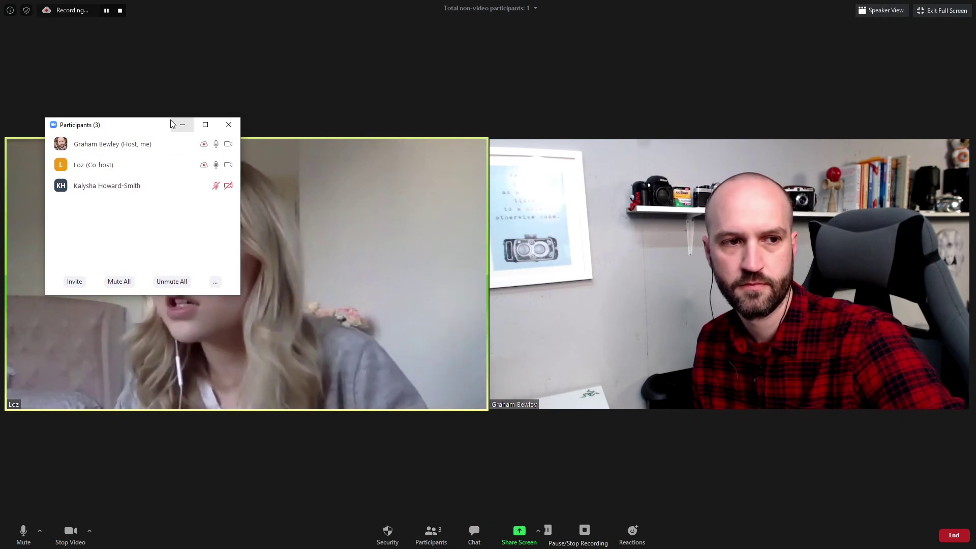
left_click(182, 127)
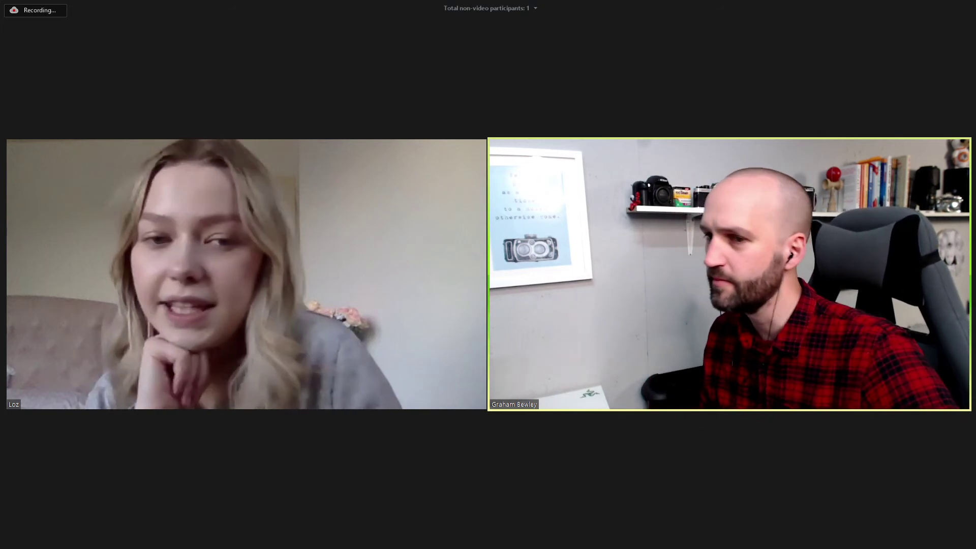
Share Screen 1 with the meeting participants
mouse_move(712, 448)
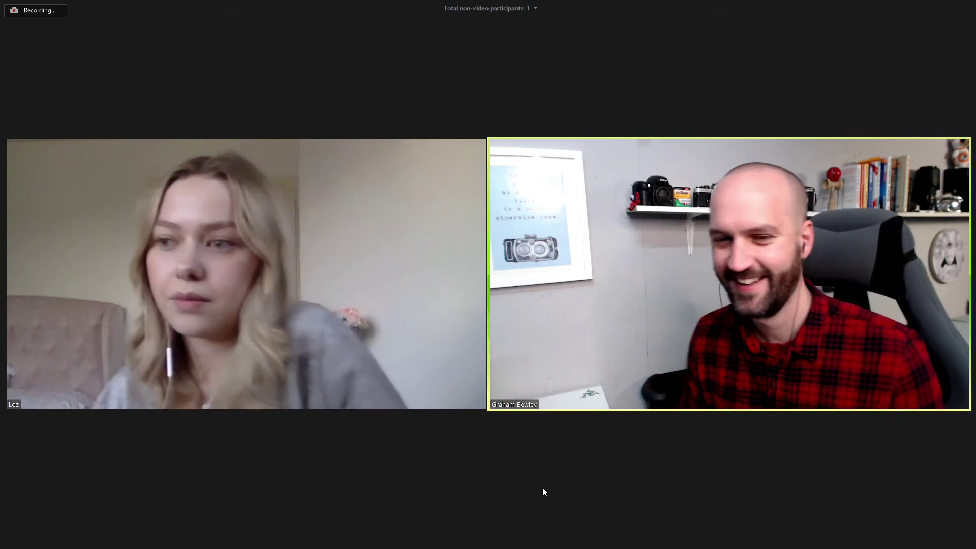
mouse_move(560, 475)
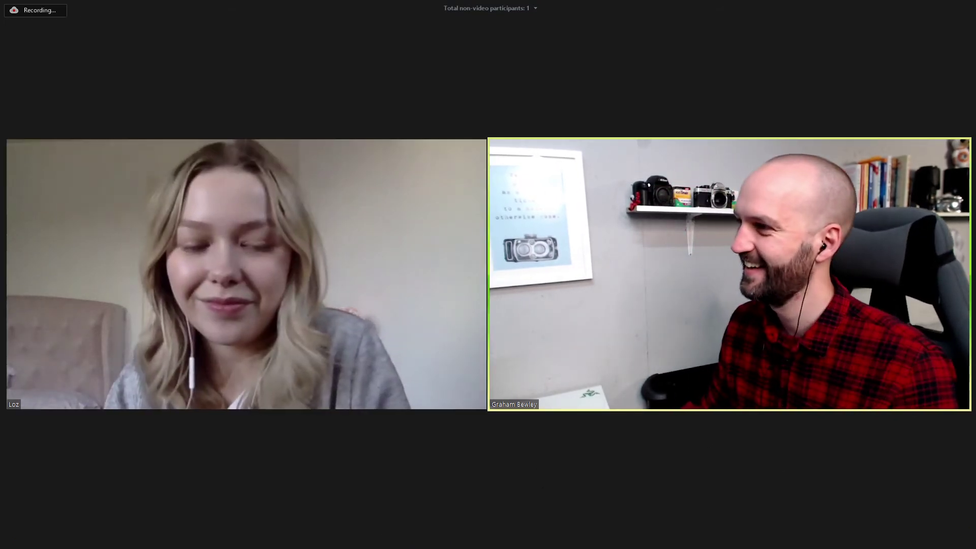
mouse_move(414, 506)
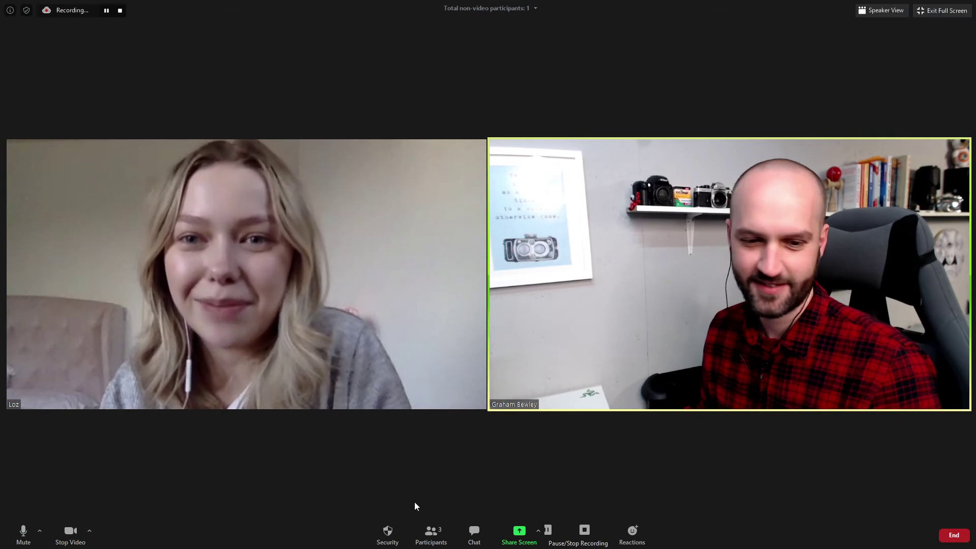
left_click(539, 531)
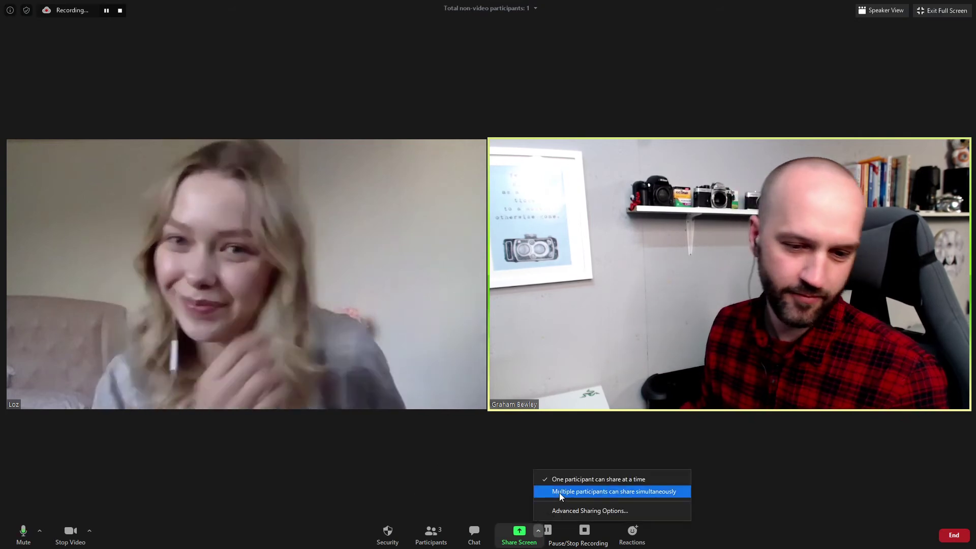
left_click(520, 532)
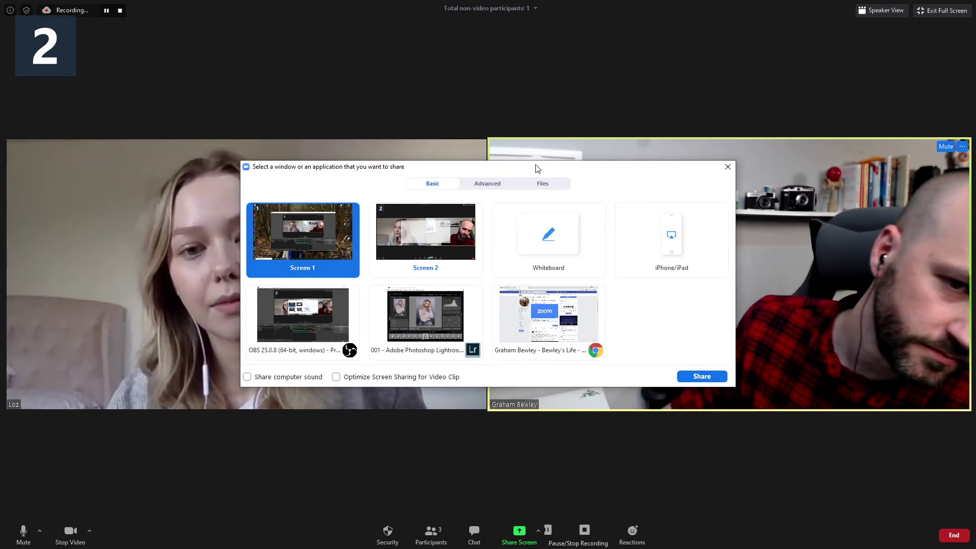
left_click_drag(535, 169, 366, 100)
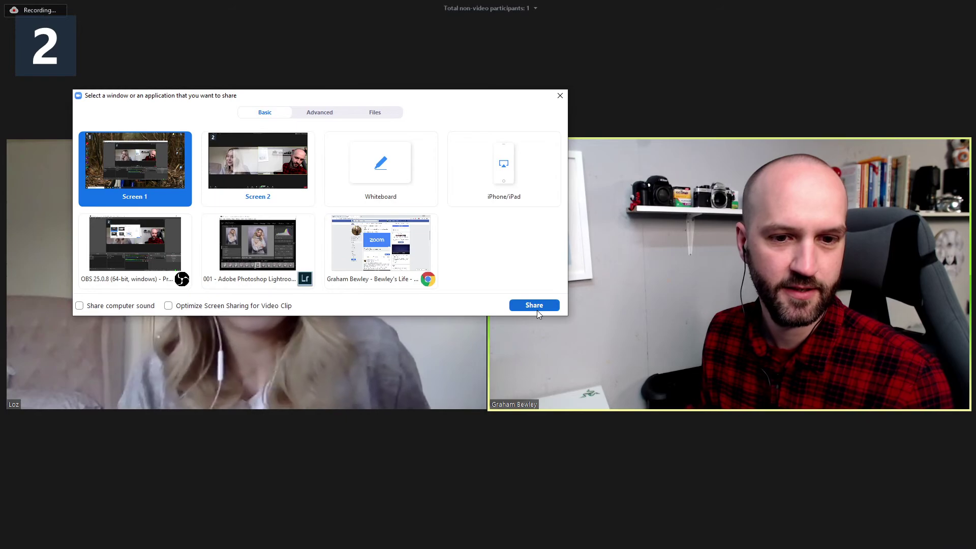
left_click(533, 307)
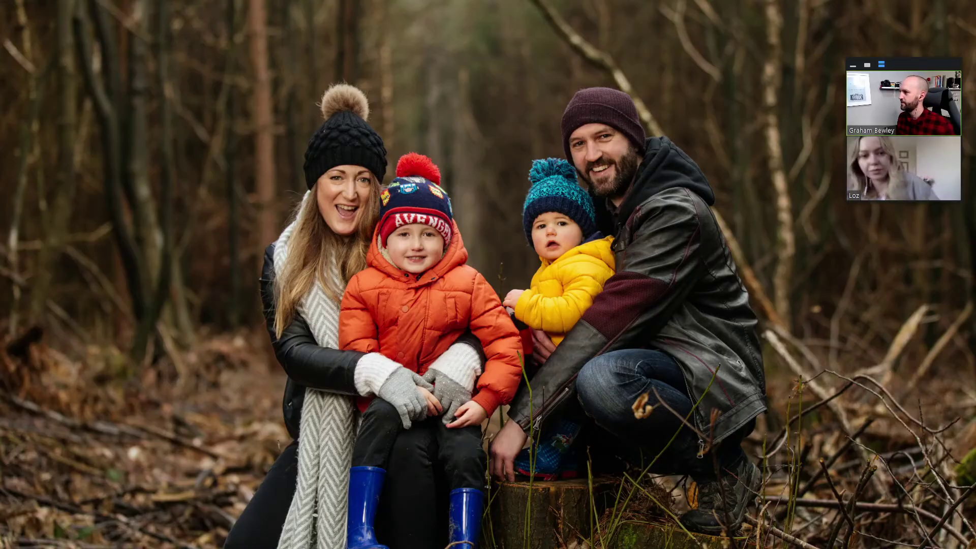
Switch the OBS stream to the MONITOR 2 scene and place the floating meeting video panel on that screen
left_click_drag(975, 154, 687, 62)
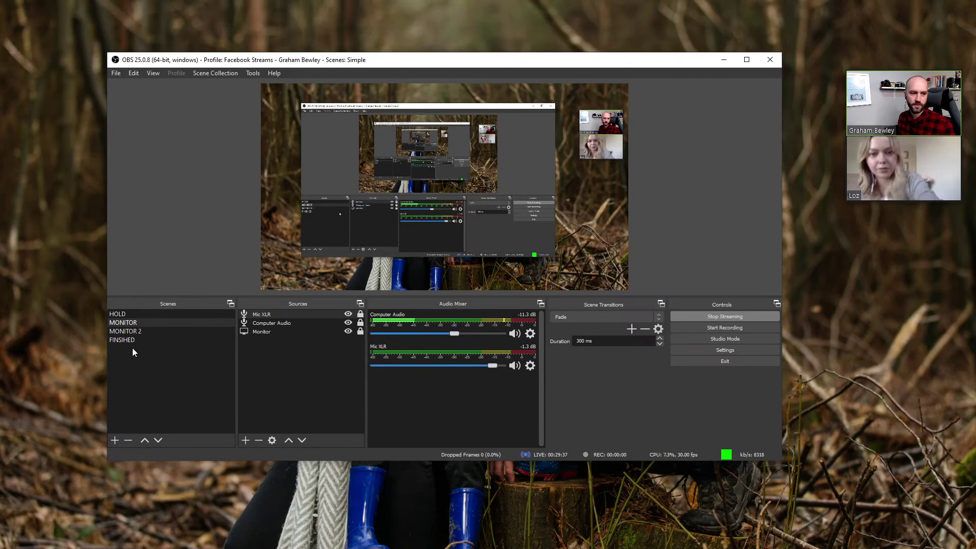
left_click(125, 332)
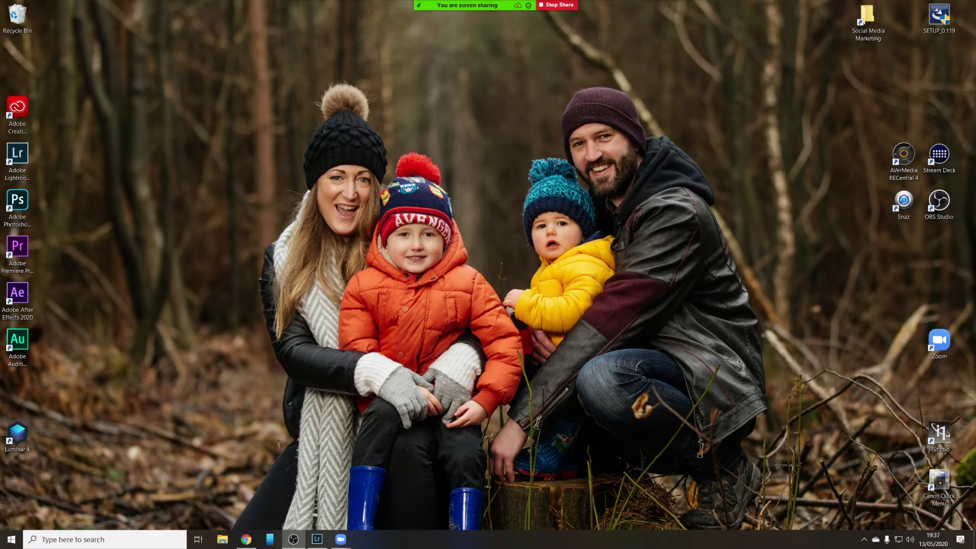
left_click_drag(0, 173, 101, 49)
Switch to Lightroom Classic on the shared screen and reposition the floating video panel over it
left_click(317, 539)
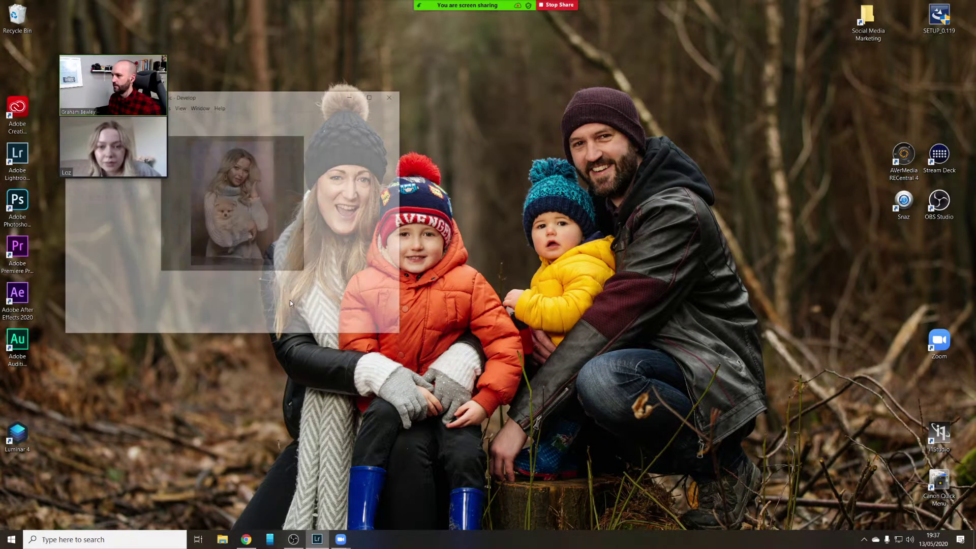
left_click(368, 32)
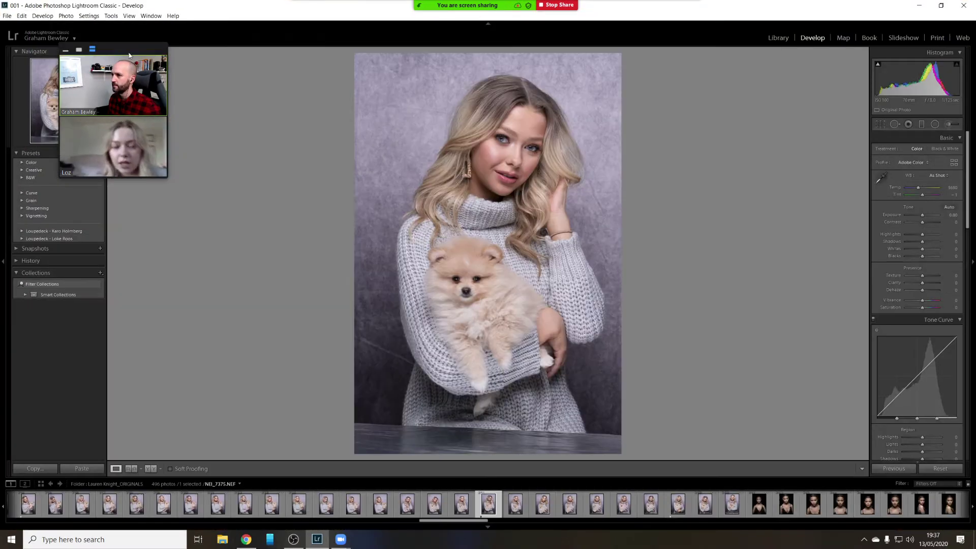
left_click_drag(131, 62, 185, 65)
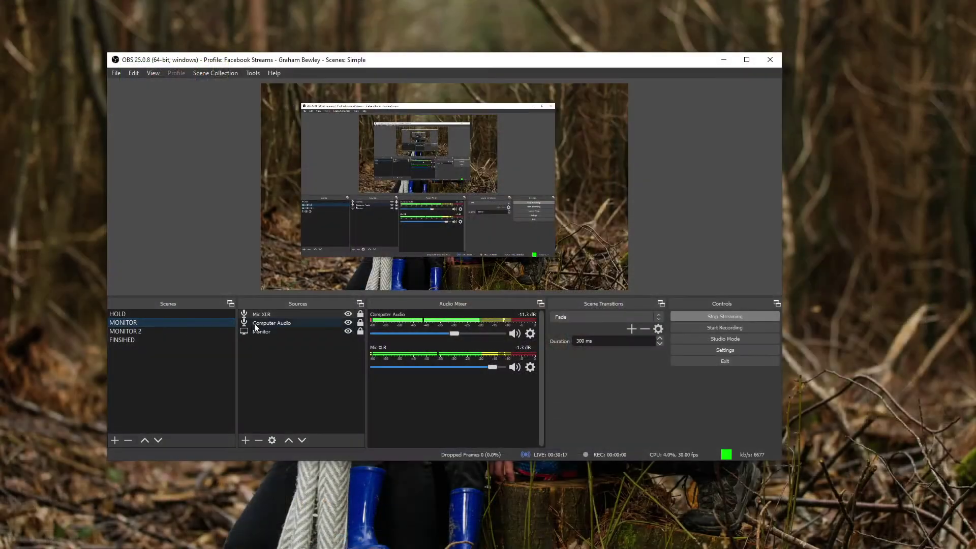
Copy the Mic XLR source from the MONITOR scene in OBS and switch to the MONITOR 2 scene
right_click(270, 315)
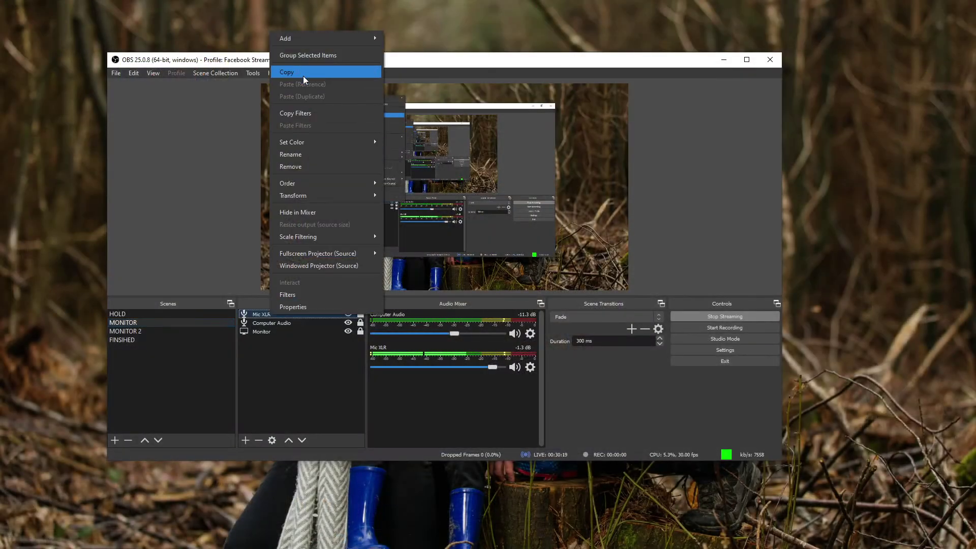
left_click(303, 72)
left_click(144, 331)
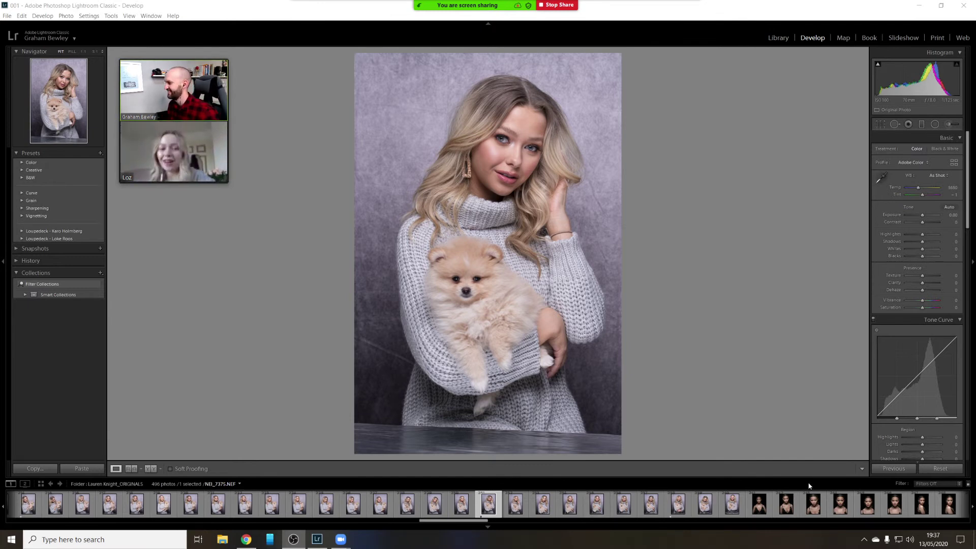
Filter the Lightroom filmstrip with the Rated preset
left_click(931, 483)
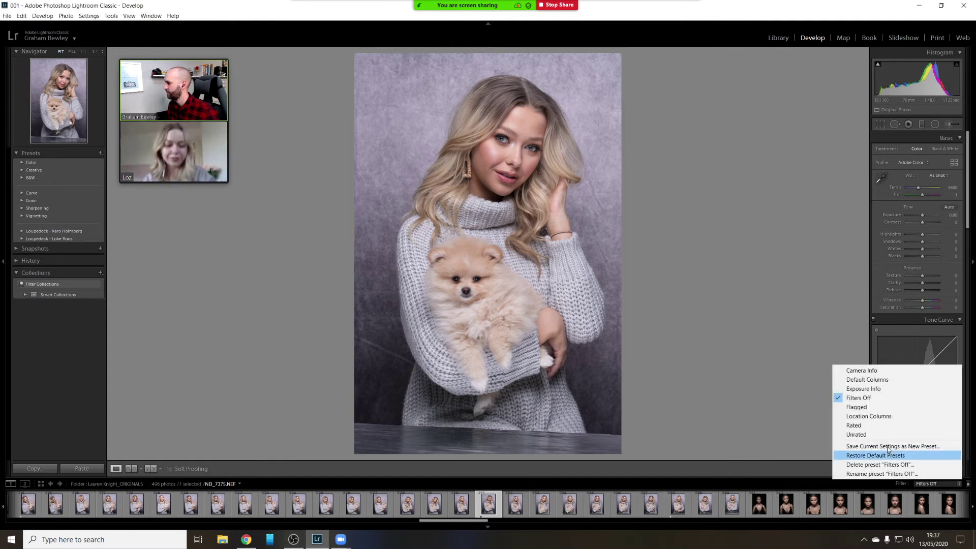
left_click(873, 425)
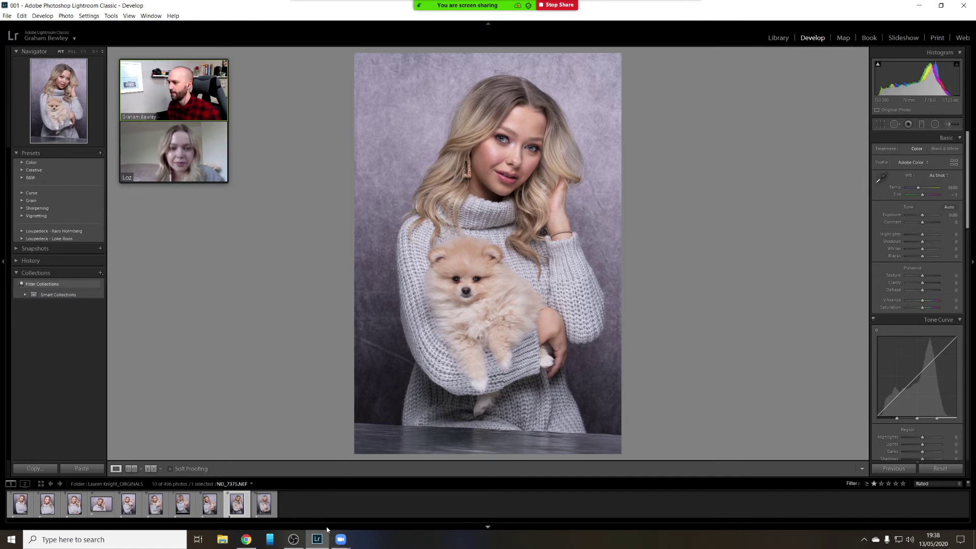
Switch to Chrome to look at the Facebook page with the live session post, then minimise the browser
mouse_move(246, 537)
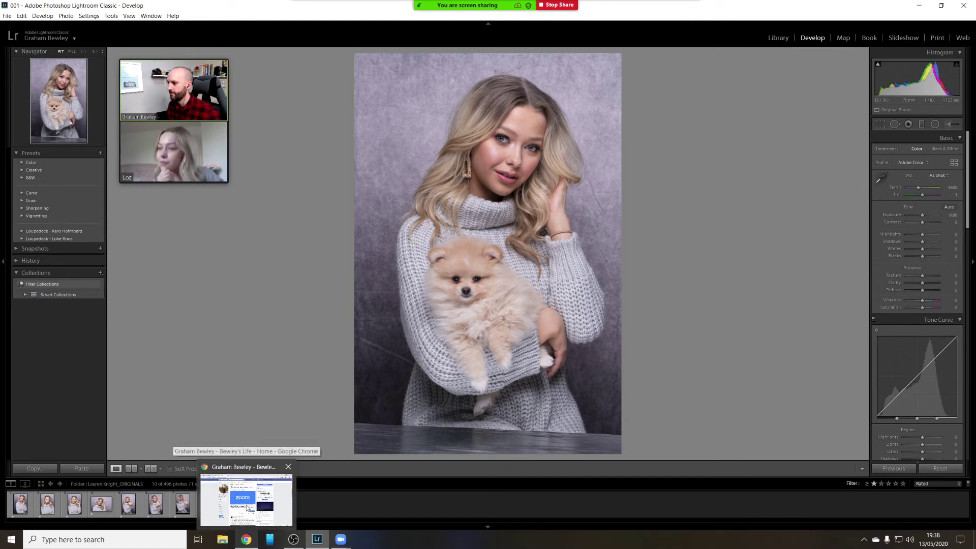
left_click(241, 472)
left_click(253, 539)
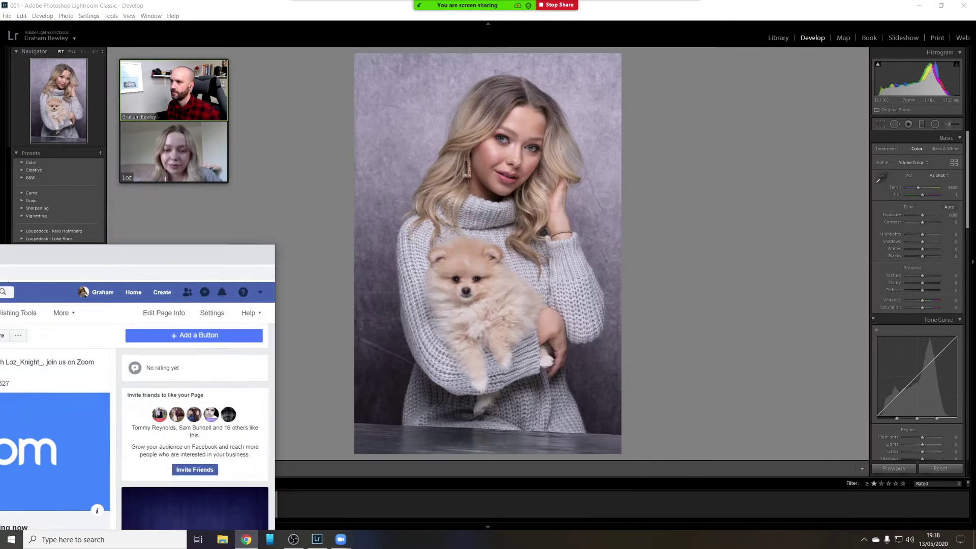
left_click(246, 539)
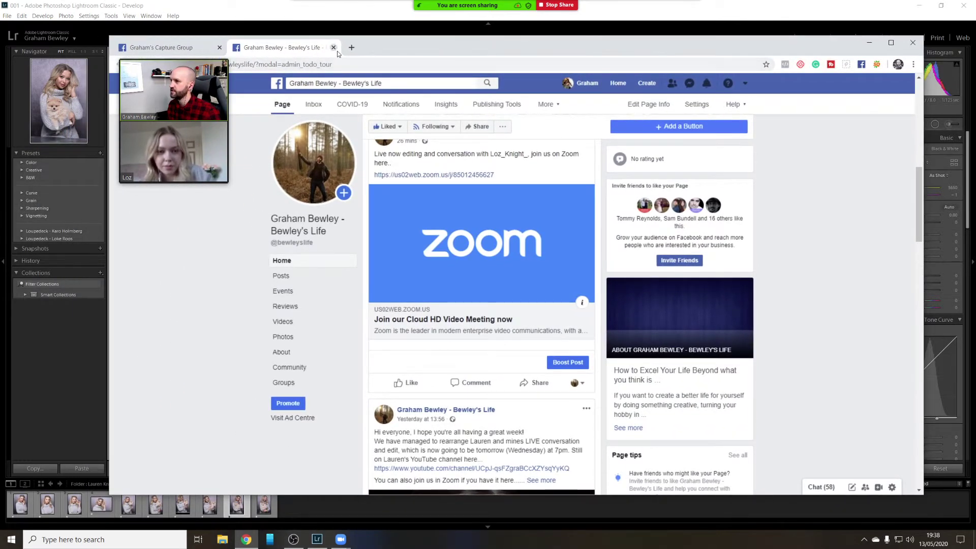
left_click(283, 105)
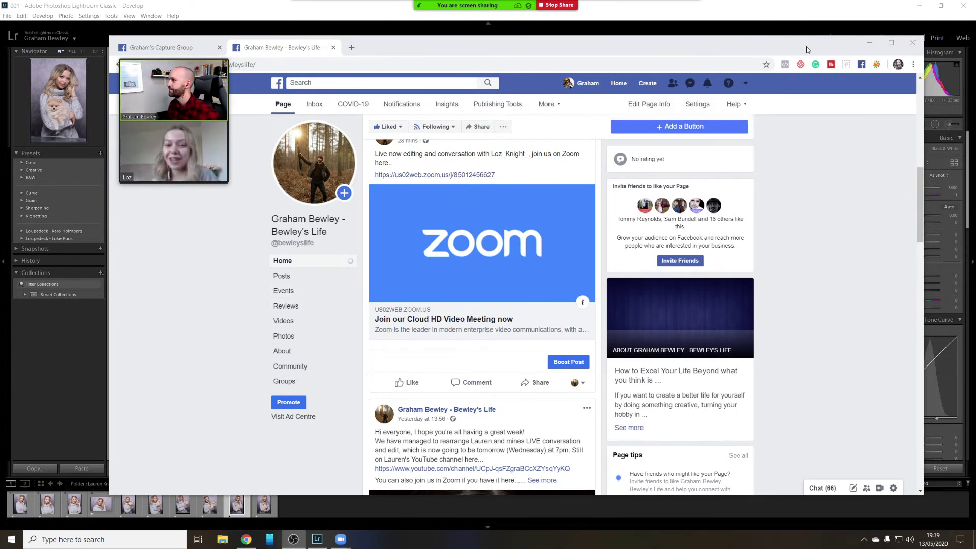
left_click(867, 43)
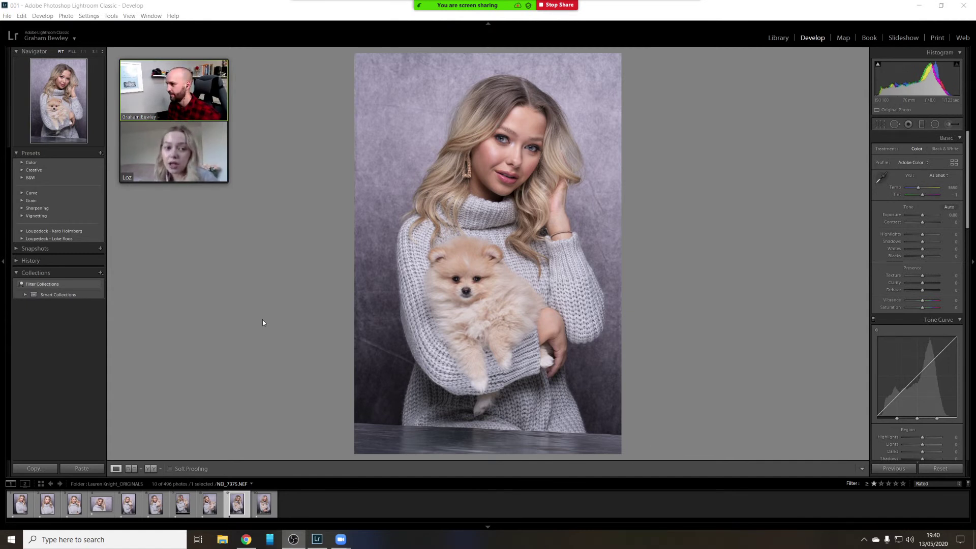
Show all the rated photos together in Survey view and move the floating video panel clear of them
key("ctrl+a")
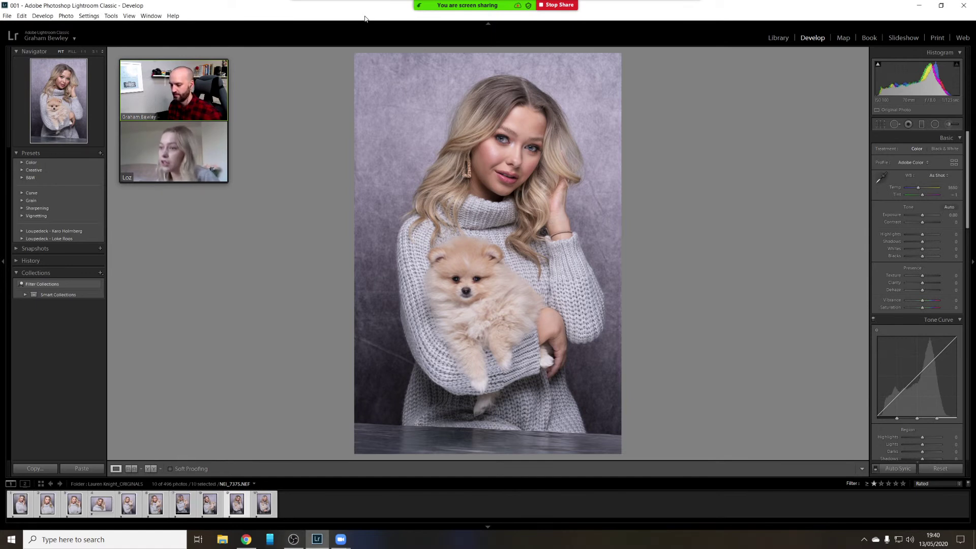
key("ctrl+n")
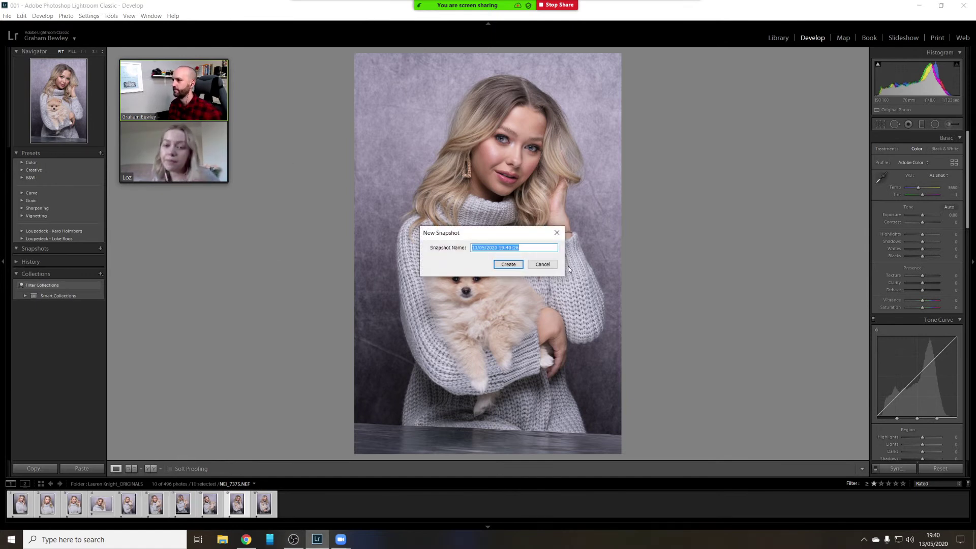
key("Return")
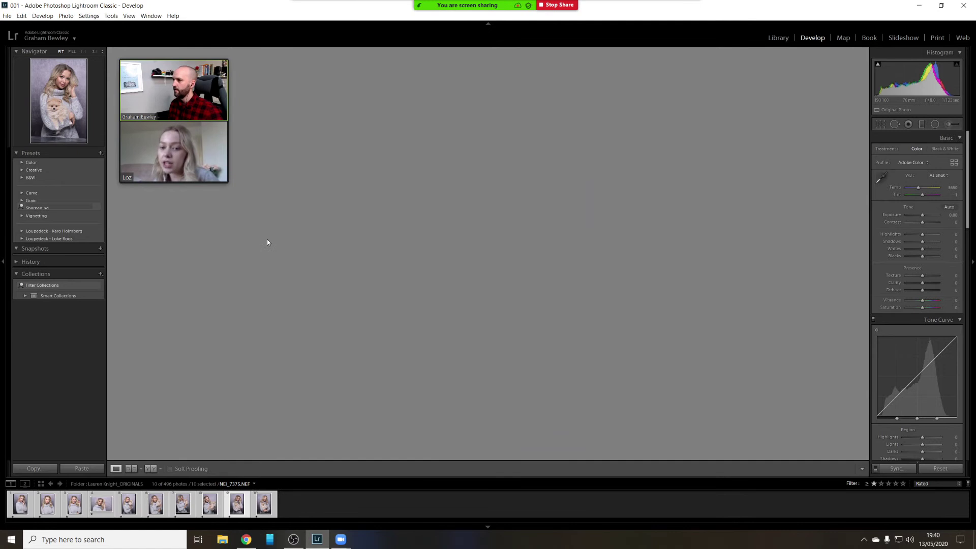
key("n")
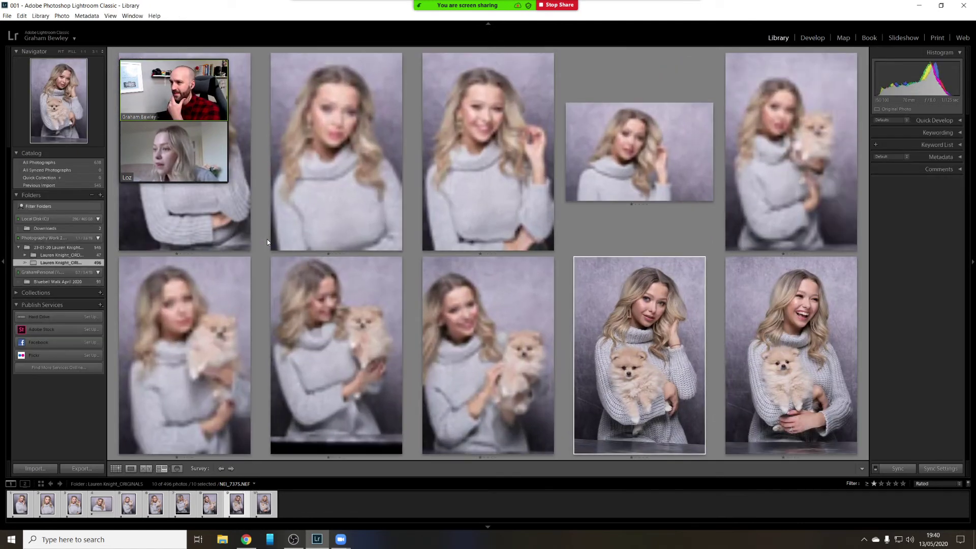
left_click_drag(196, 79, 85, 15)
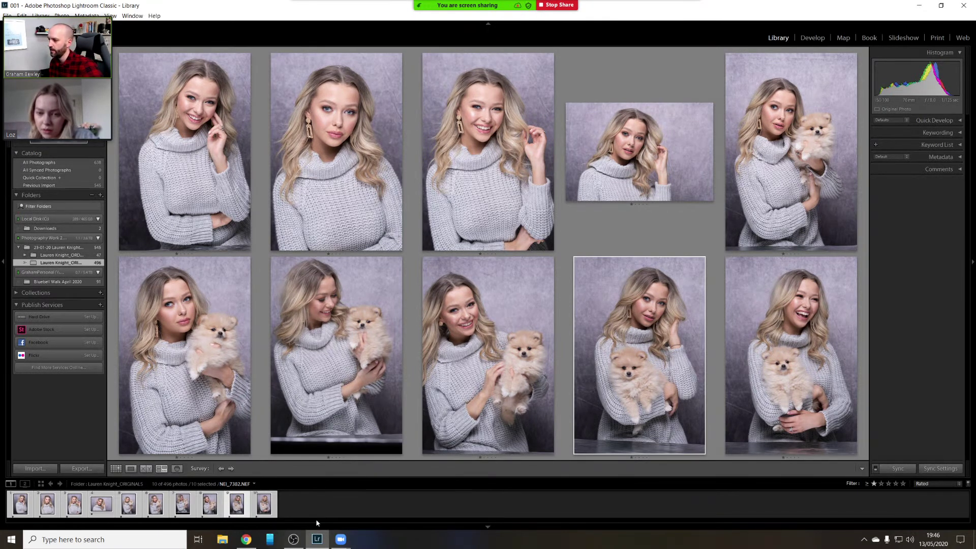
mouse_move(341, 539)
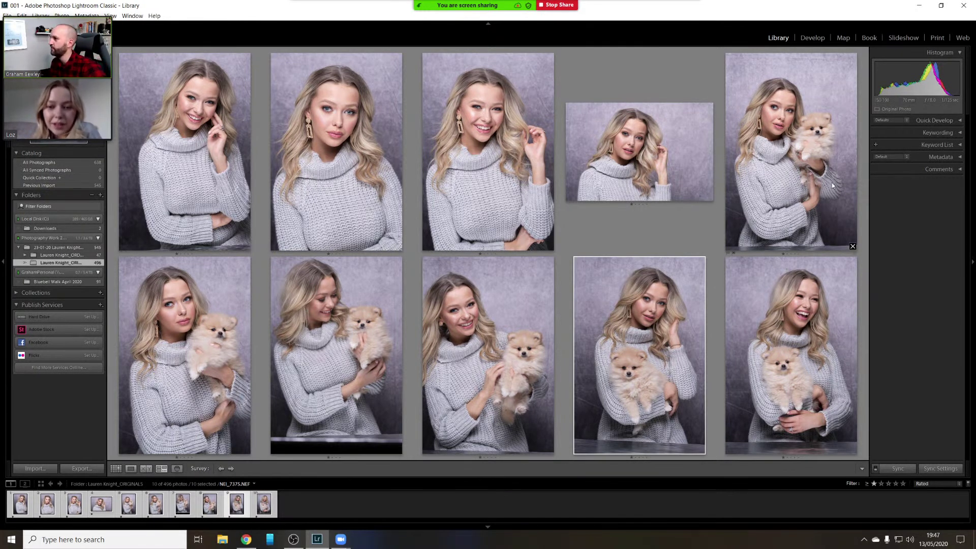
Show NEI_7281.NEF, the portrait holding the Pomeranian, in Loupe view, reduce the selection to it alone and open it in Develop
left_click(813, 175)
key("e")
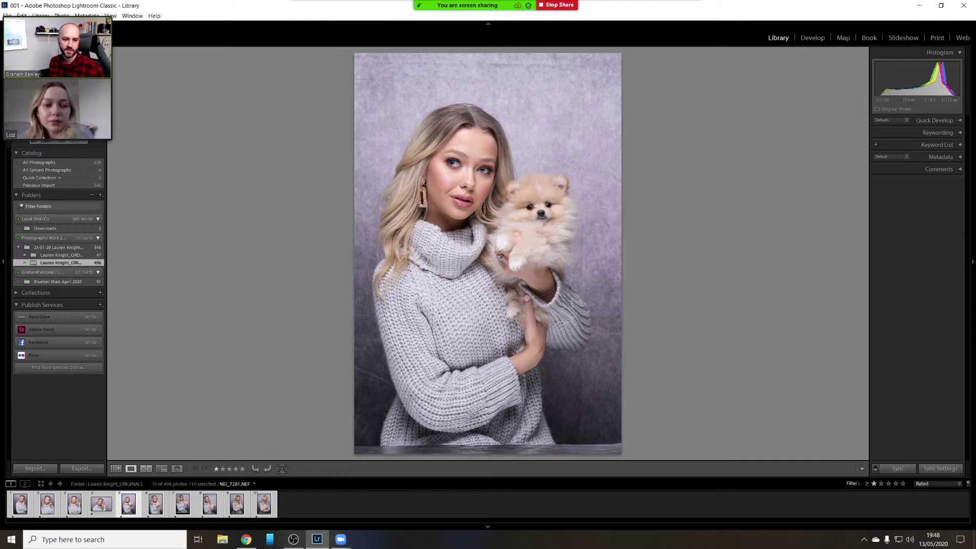
key("alt+Tab")
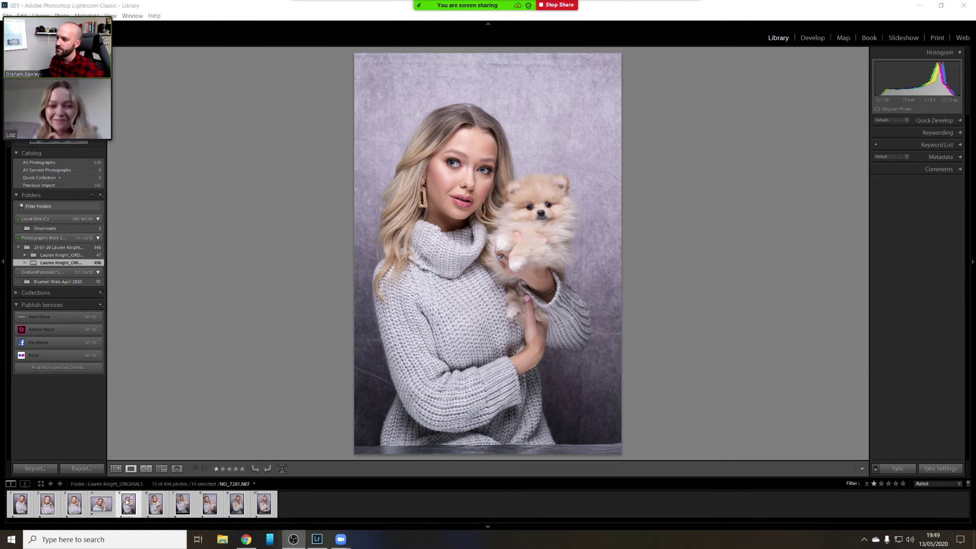
key("ctrl+shift+d")
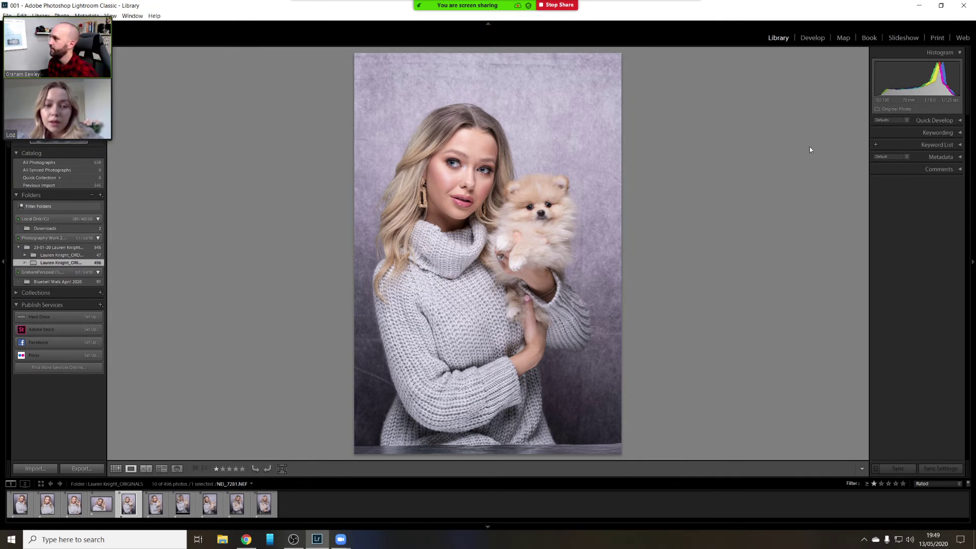
left_click(812, 38)
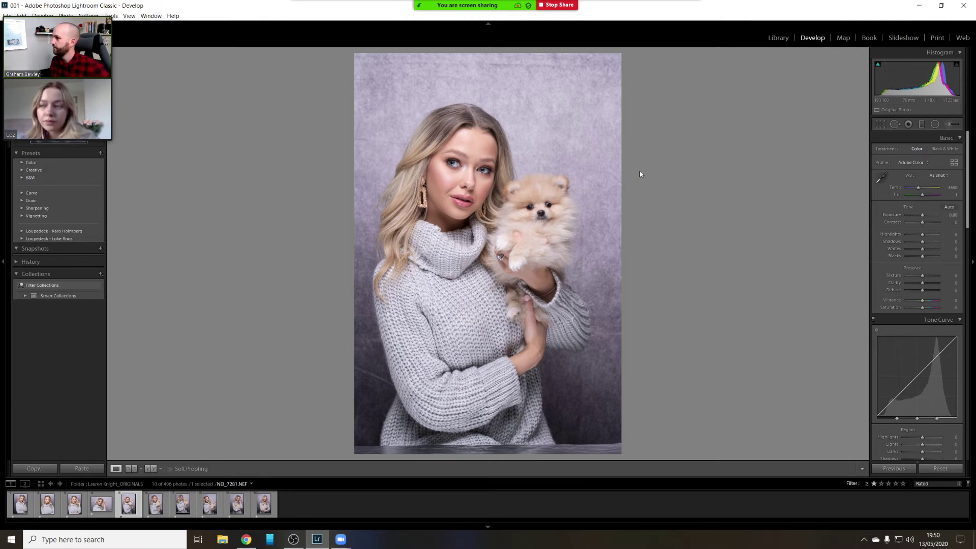
Examine the woman's eyes, skin, lips and earrings close up, then return to the full photo
left_click(463, 171)
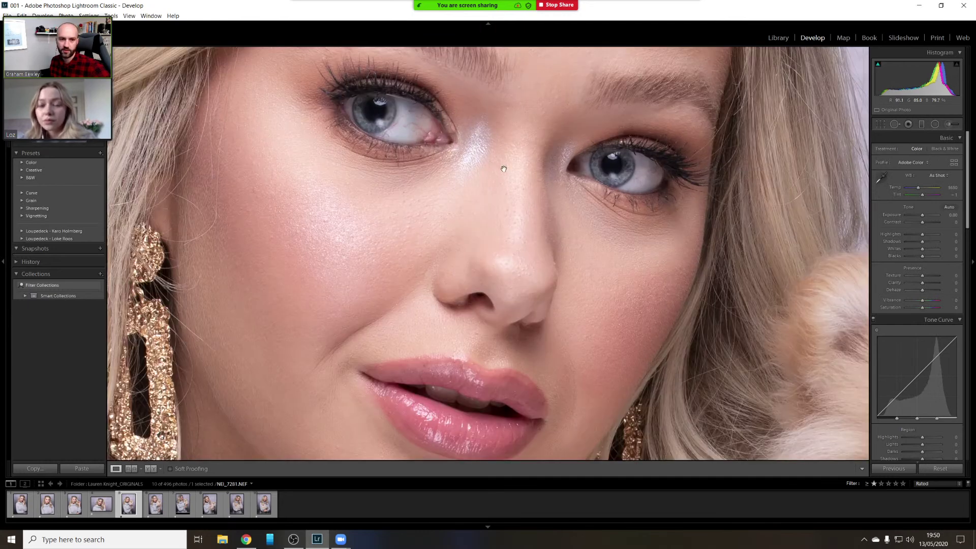
left_click_drag(501, 165, 551, 285)
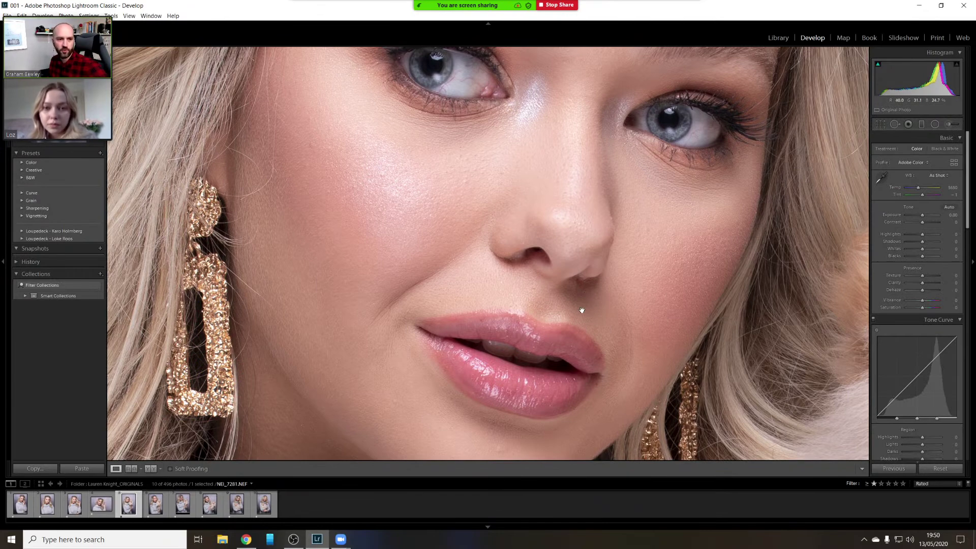
left_click_drag(490, 239, 503, 254)
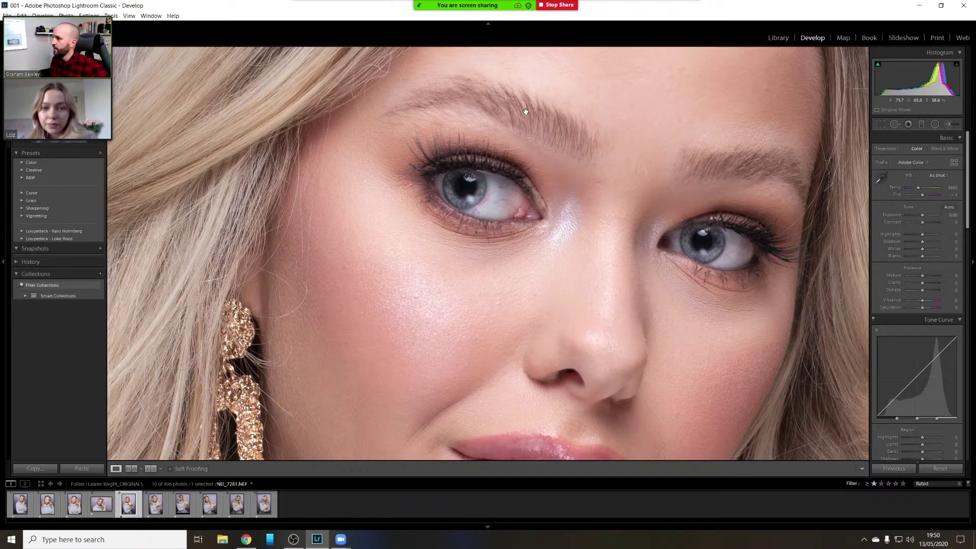
left_click_drag(334, 287, 407, 133)
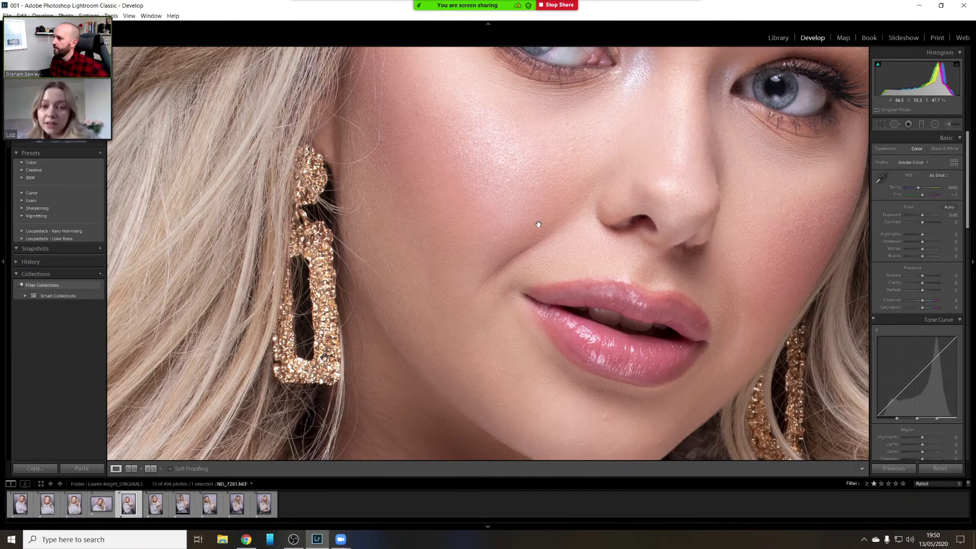
left_click_drag(538, 224, 455, 179)
left_click_drag(527, 159, 415, 253)
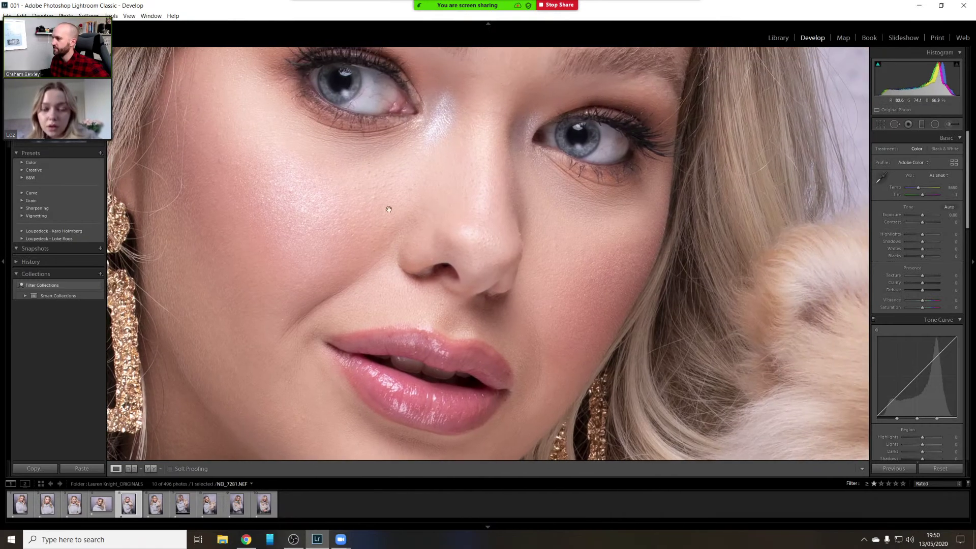
left_click_drag(389, 209, 459, 244)
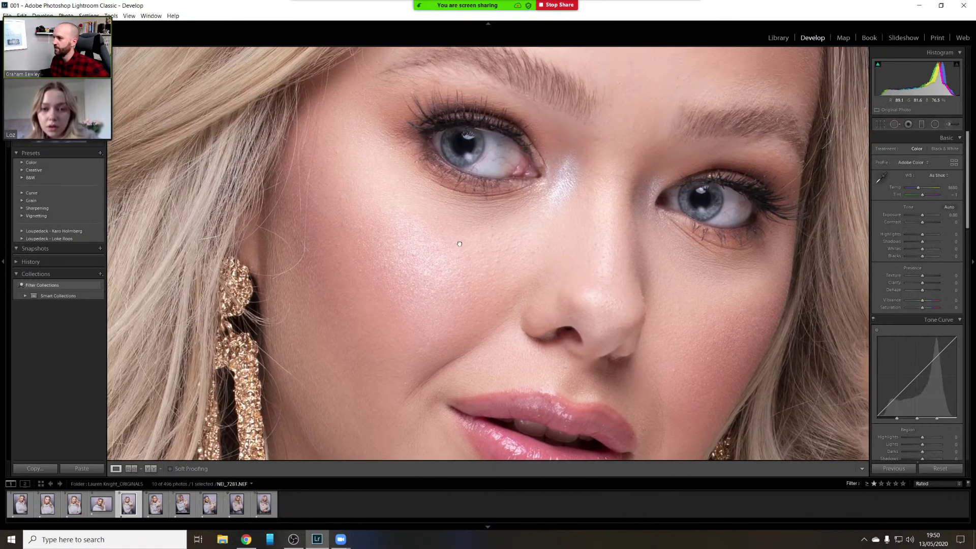
left_click(438, 225)
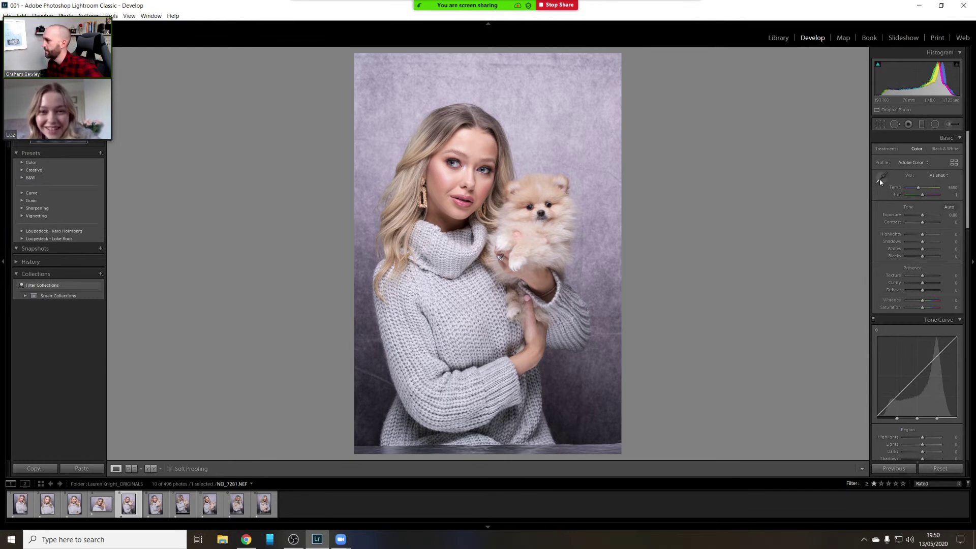
Start a crop on the portrait, trim its outer edges slightly and set the crop aspect to Original
key("r")
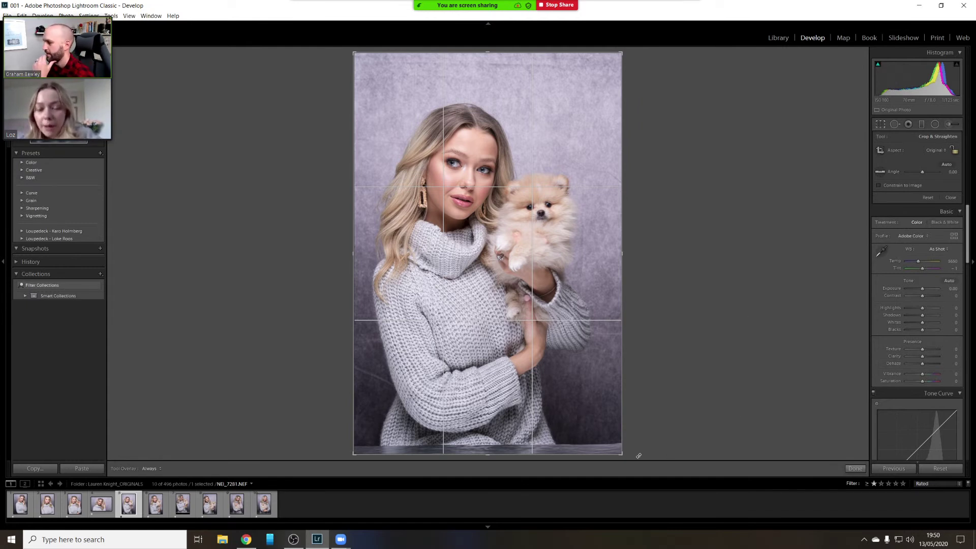
left_click_drag(618, 452, 614, 446)
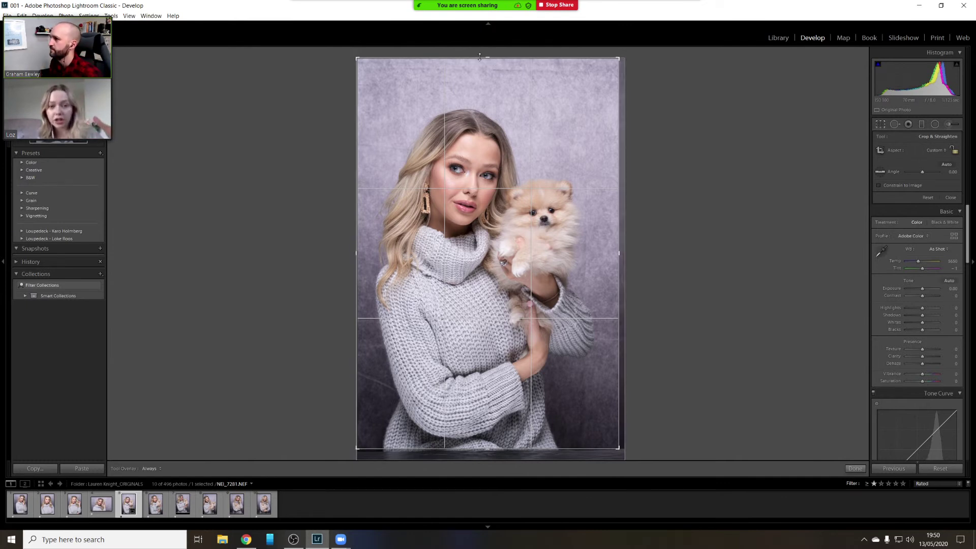
left_click_drag(479, 57, 480, 66)
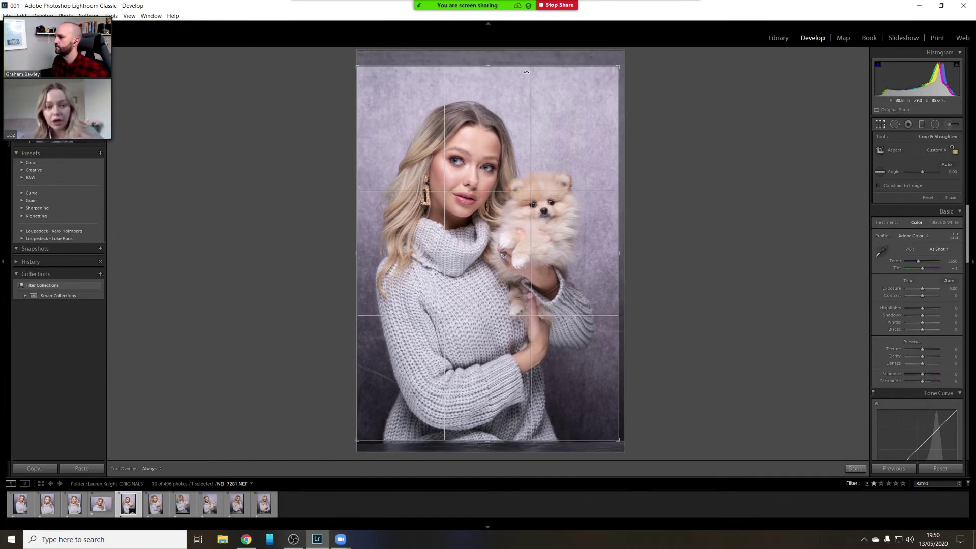
left_click(935, 150)
left_click(906, 172)
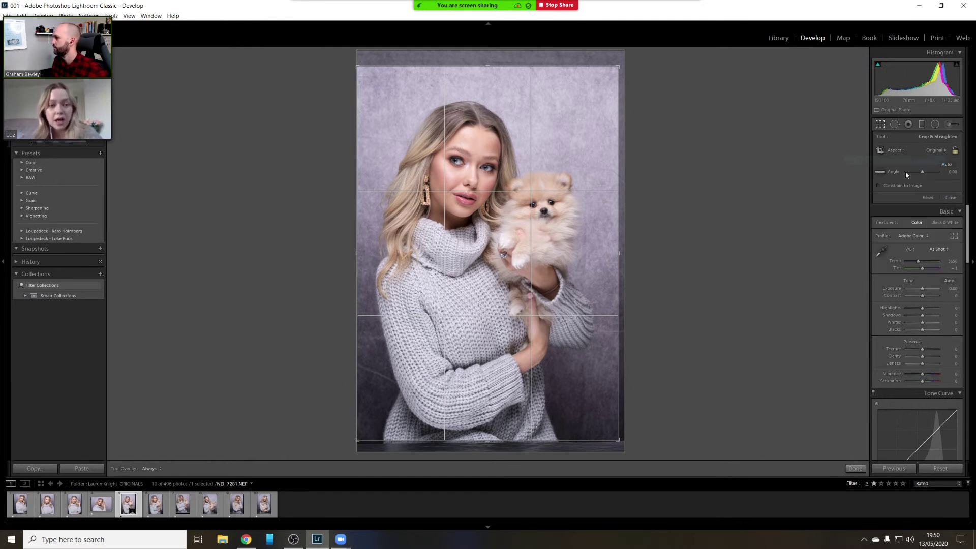
Tighten the crop around the woman and dog, leave out the table edge and apply the crop
left_click_drag(620, 51, 612, 66)
left_click_drag(497, 162, 496, 173)
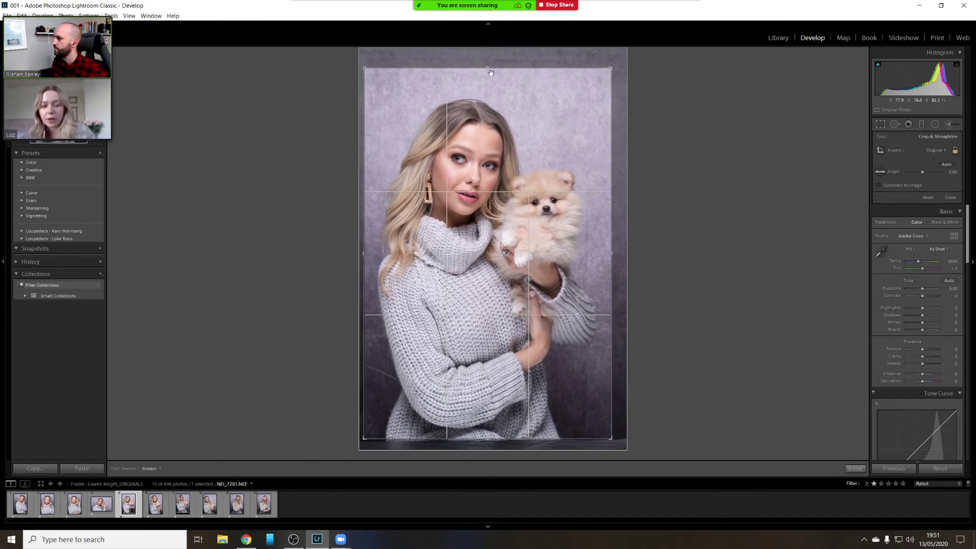
left_click_drag(491, 71, 479, 108)
key("Return")
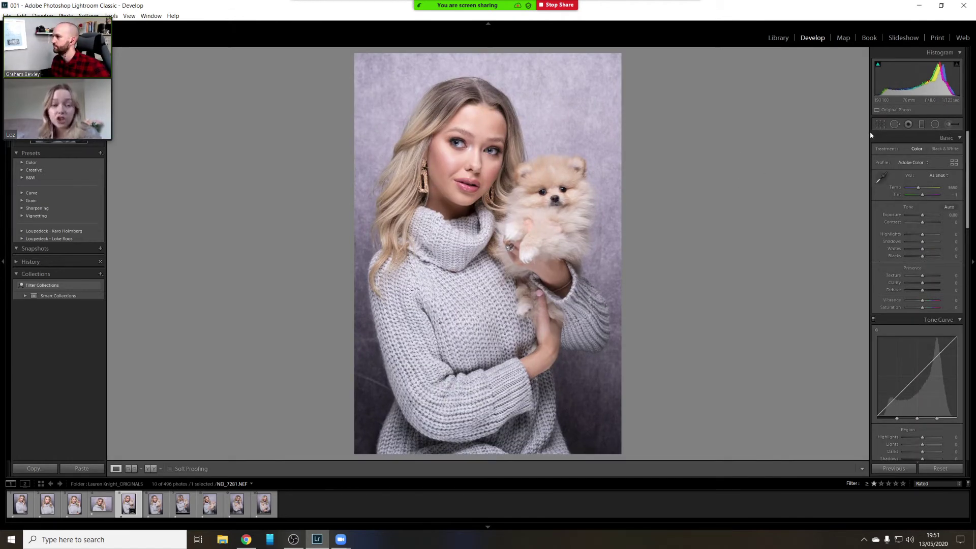
Reduce the space above the head with a slightly tighter crop, adjust the subject's sideways placement and apply it
left_click(880, 124)
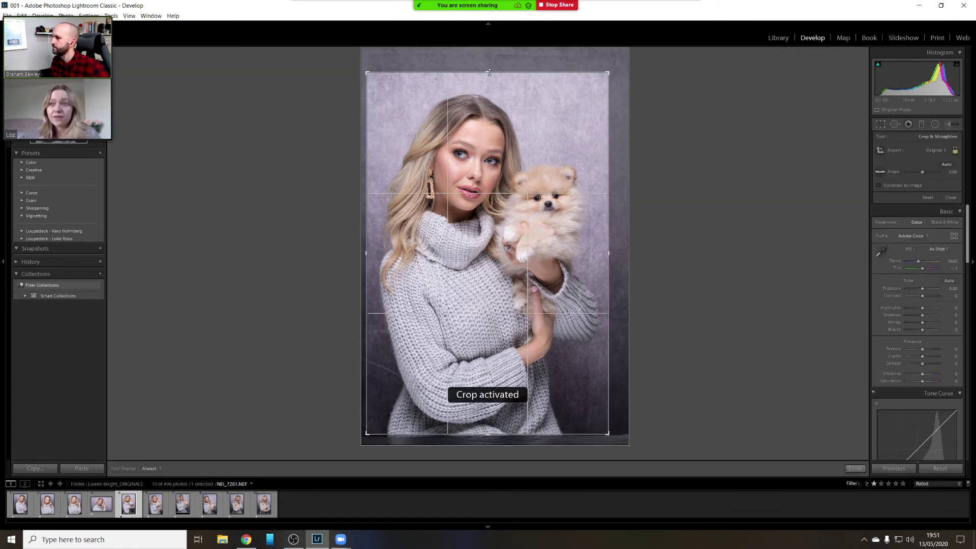
left_click_drag(488, 68, 487, 75)
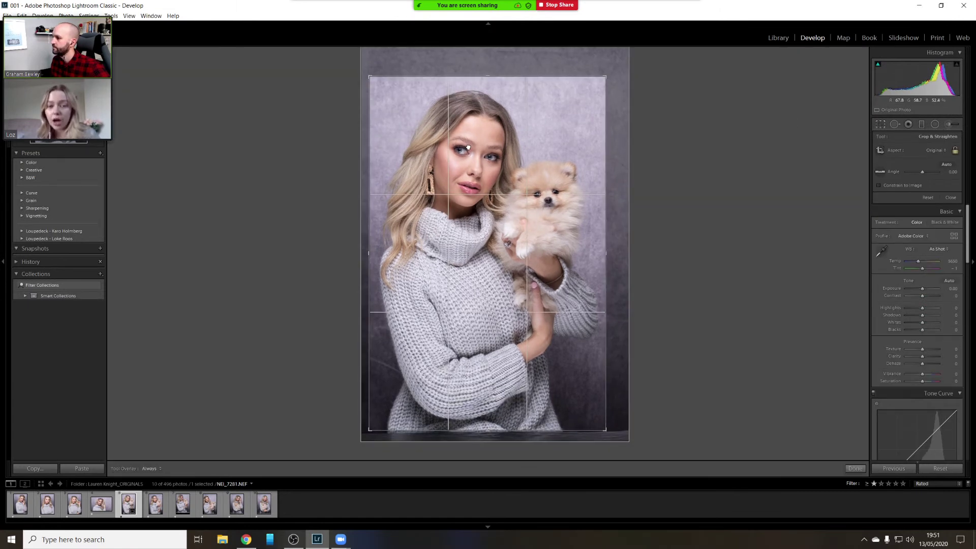
left_click_drag(472, 147, 464, 148)
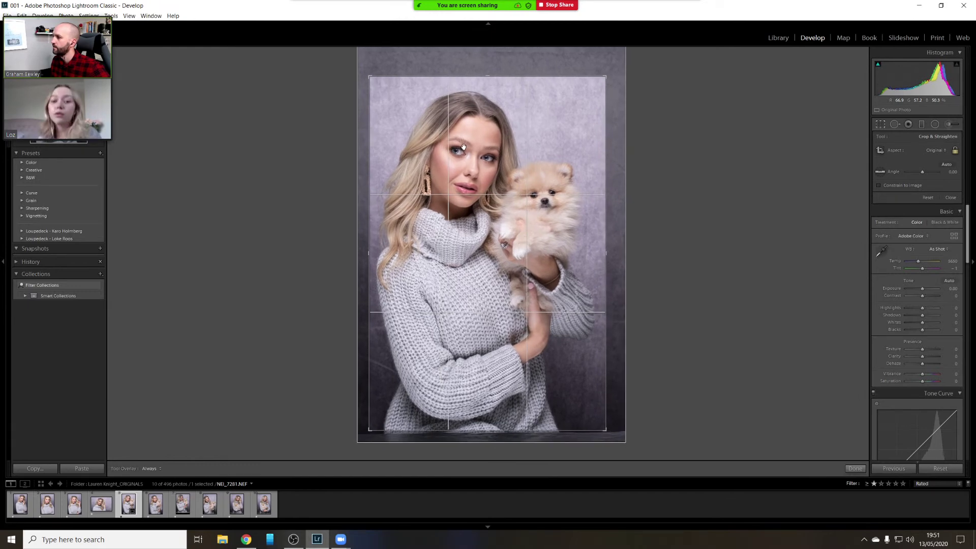
key("d")
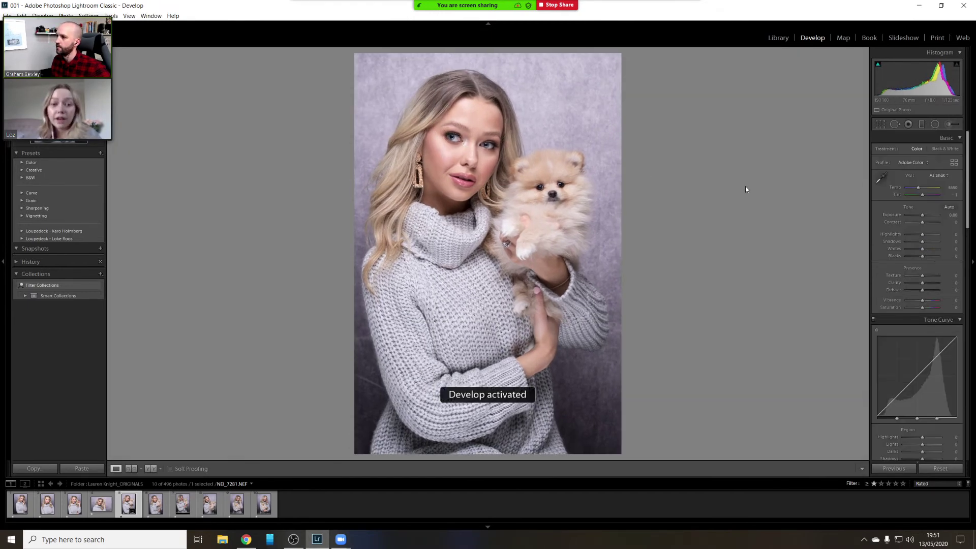
key("r")
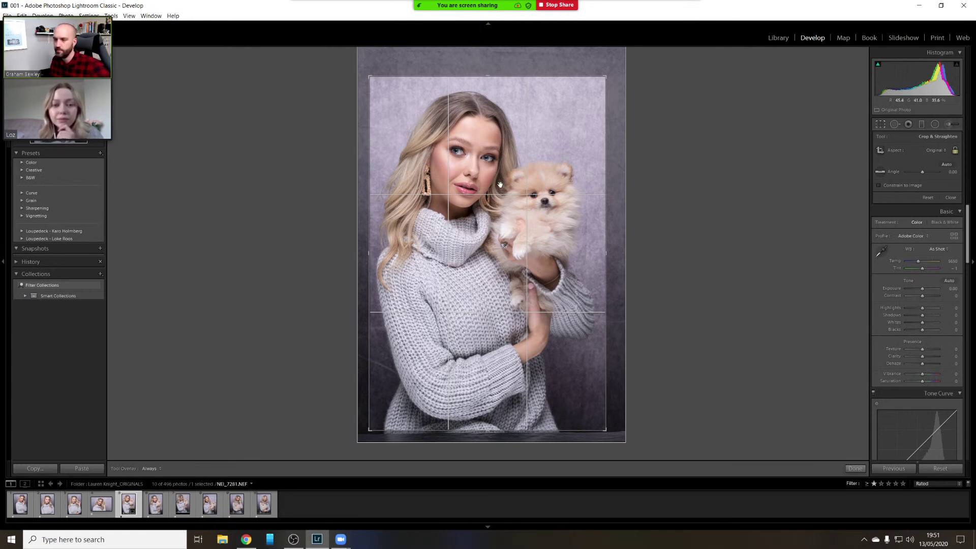
left_click_drag(500, 184, 502, 183)
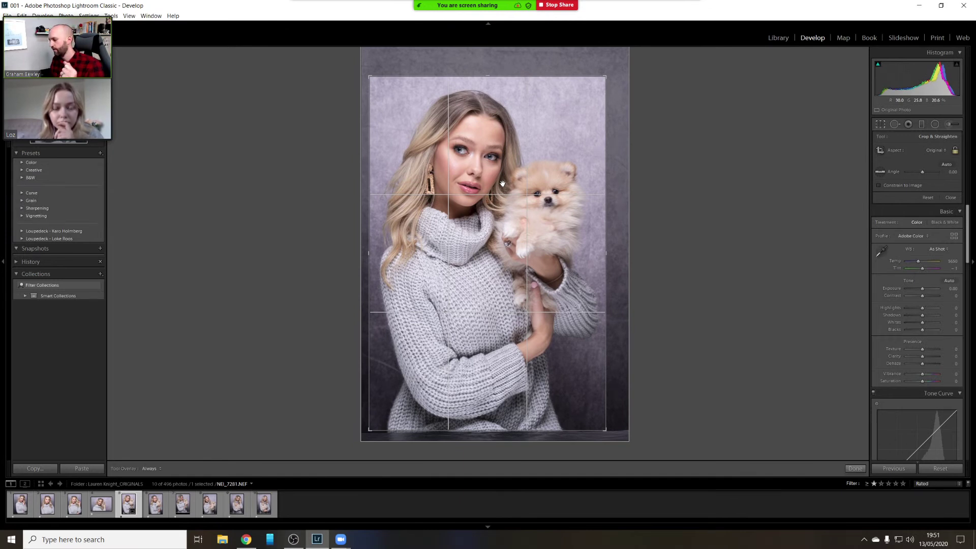
key("r")
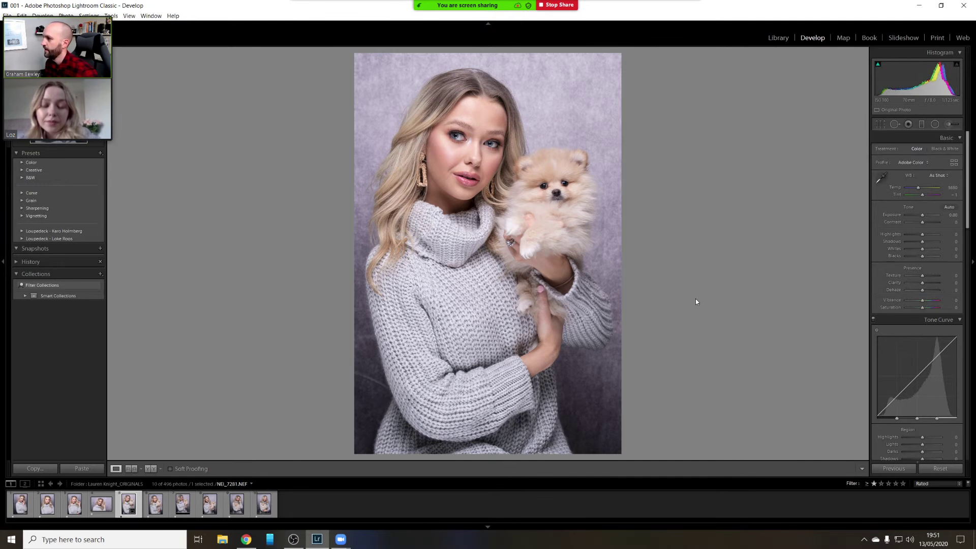
Recheck the crop against the full frame, nudge its upper edge outward slightly and apply it
left_click(880, 124)
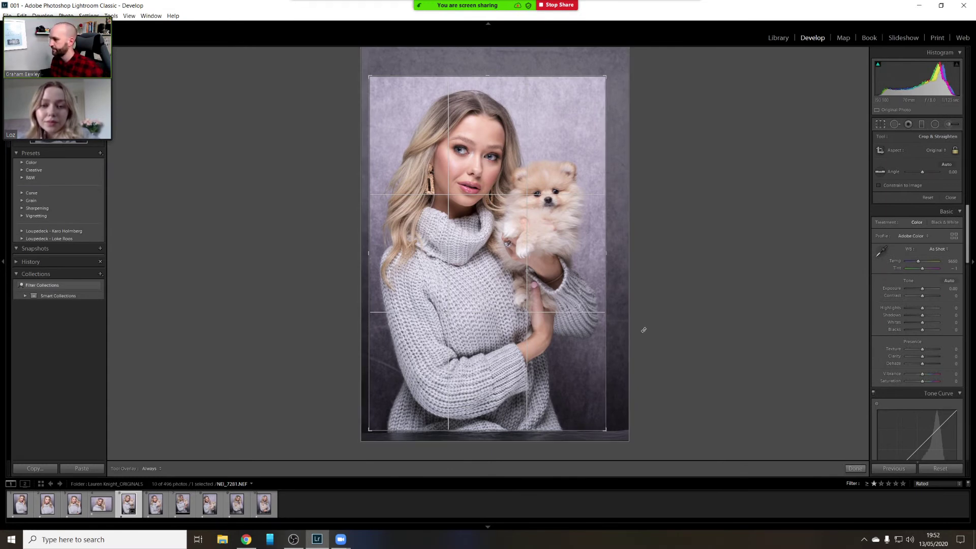
key("Return")
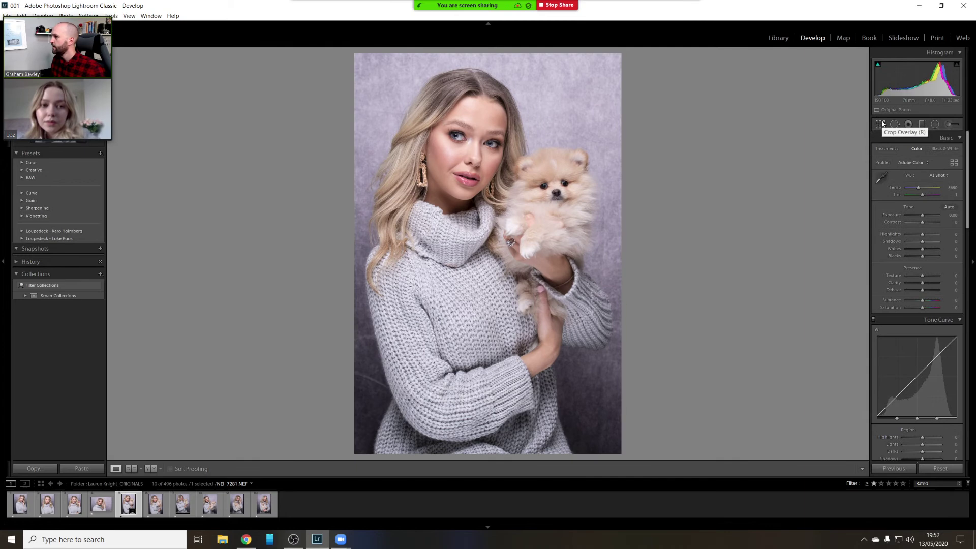
left_click(880, 124)
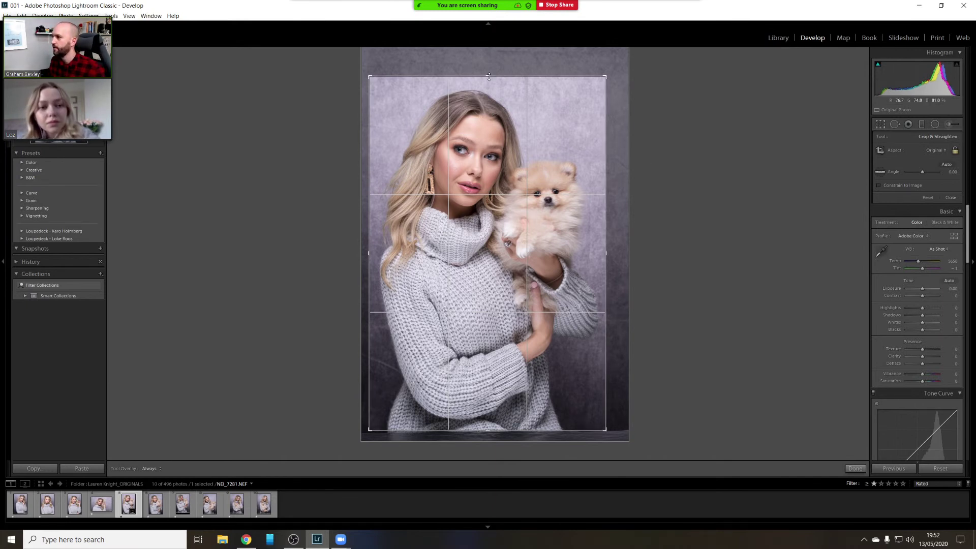
left_click_drag(489, 77, 490, 76)
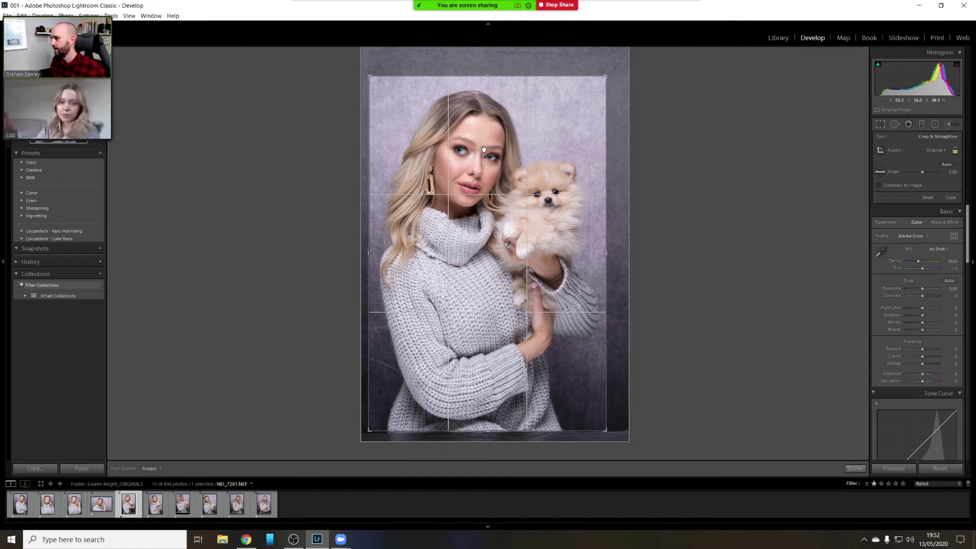
key("Return")
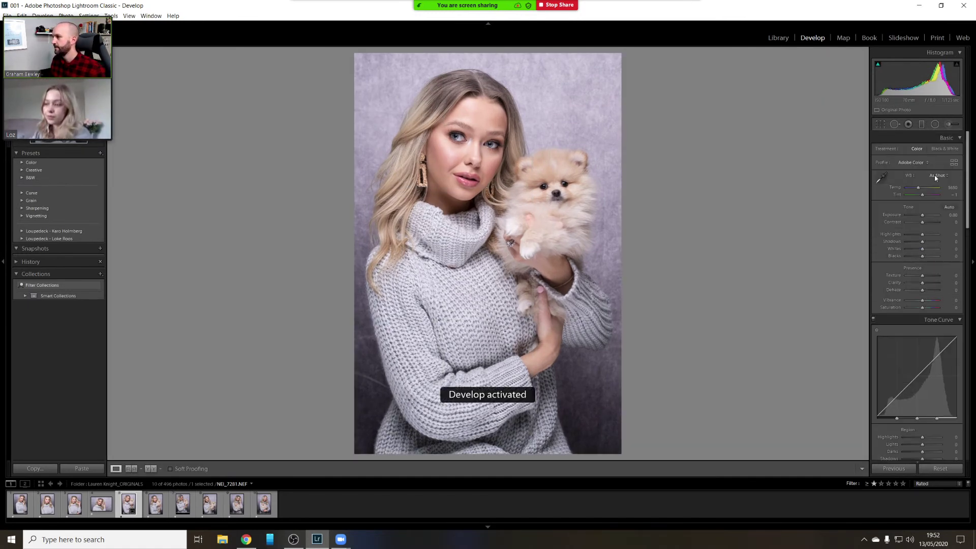
key("r")
key("r")
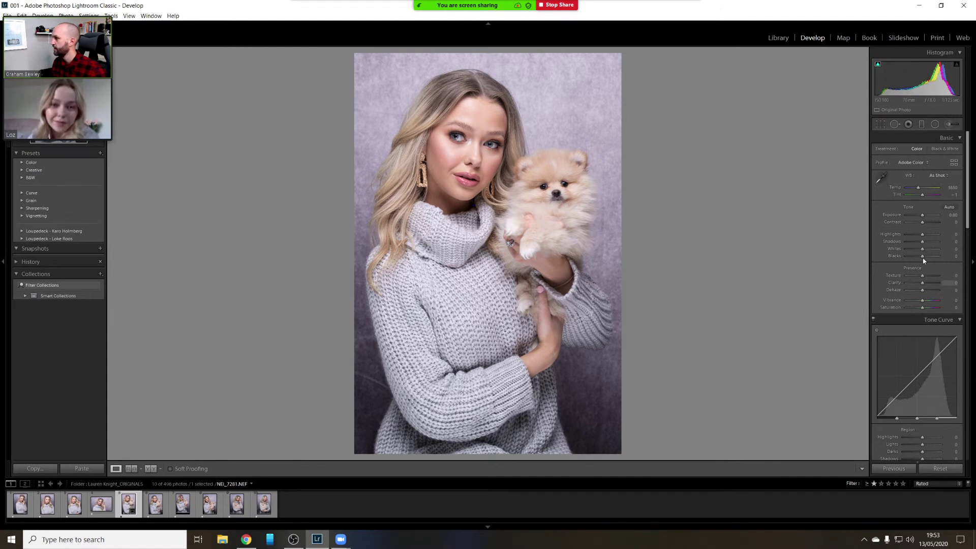
Set the portrait's Shadows to +7 and Blacks to -10
left_click_drag(923, 261, 923, 244)
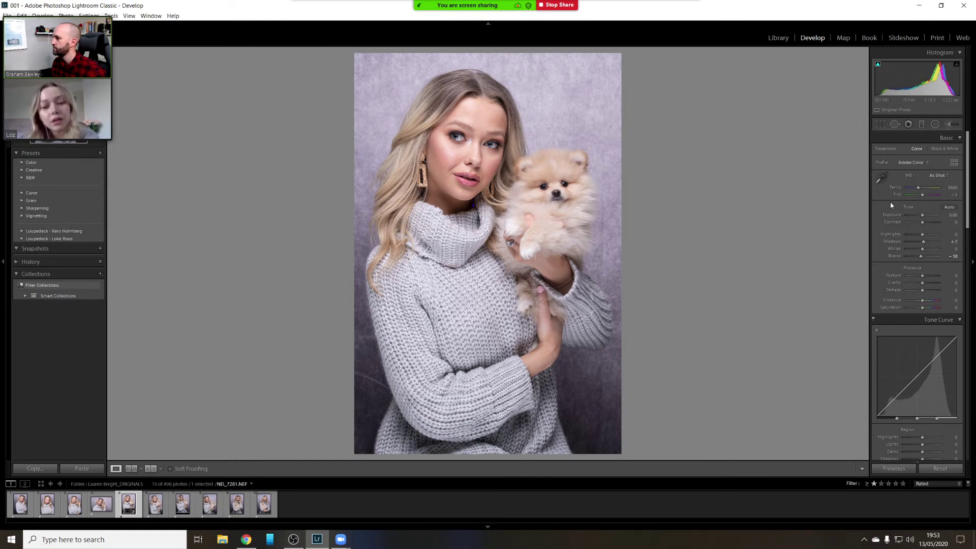
Try the Auto white balance on the portrait, then switch back to As Shot
left_click(932, 180)
left_click(930, 190)
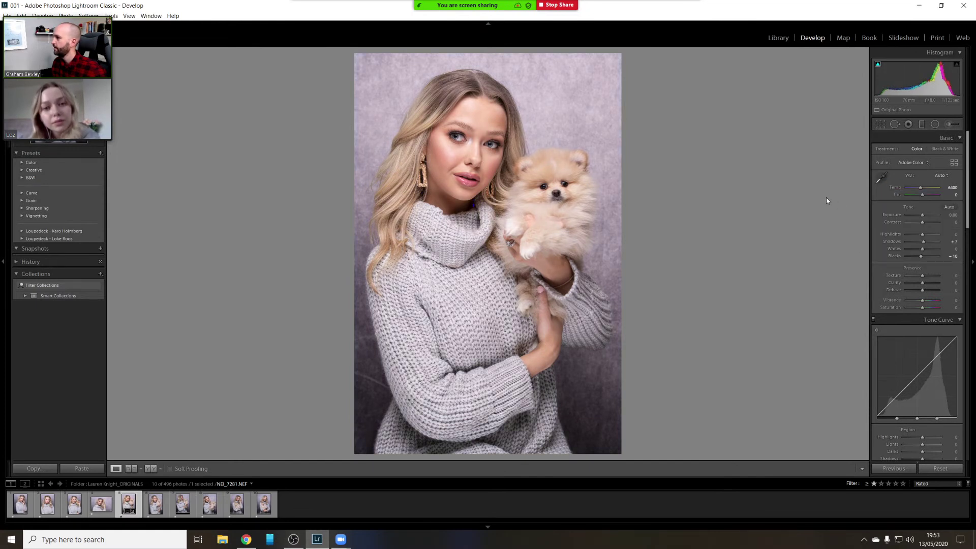
left_click(939, 176)
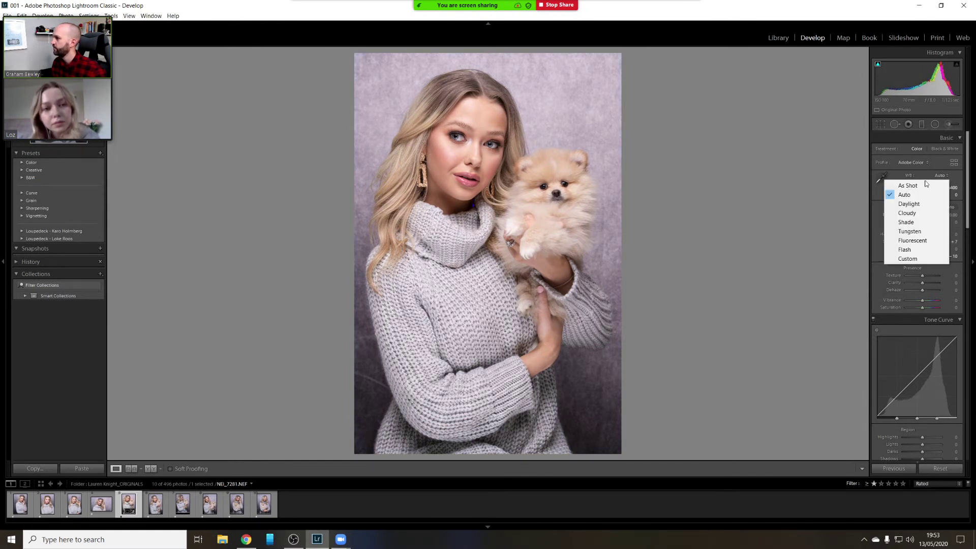
left_click(930, 184)
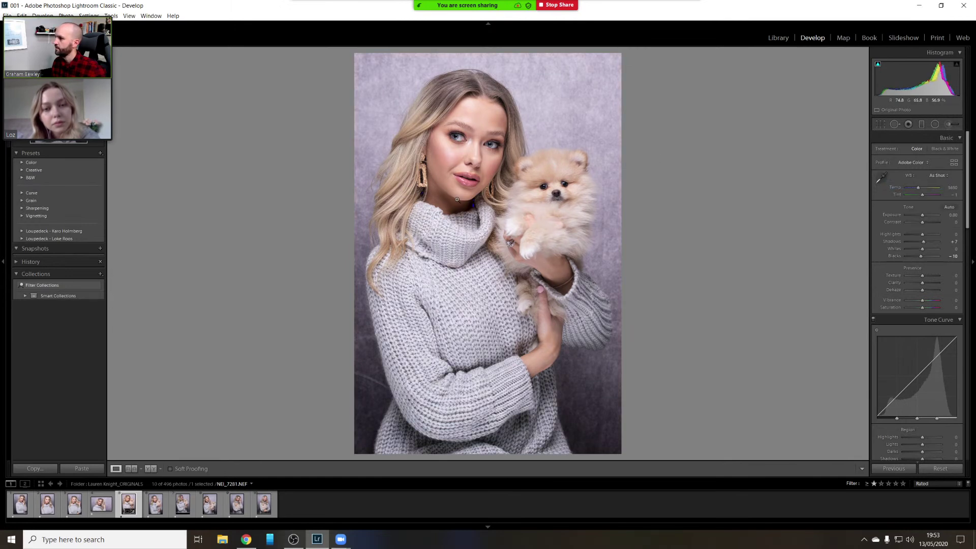
Sample the sweater's collar and sleeve with the White Balance Selector to neutralise the portrait's colour
left_click(422, 243)
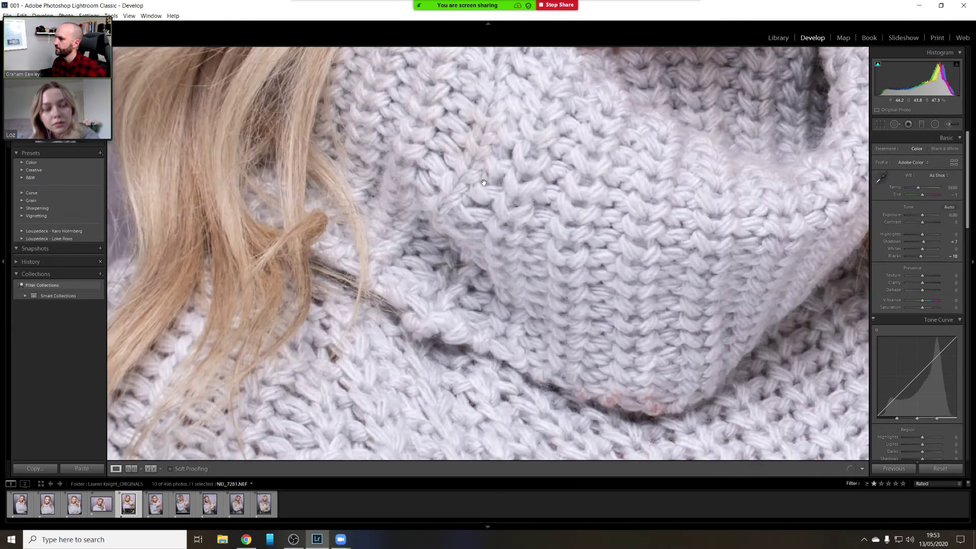
left_click(747, 185)
left_click(881, 176)
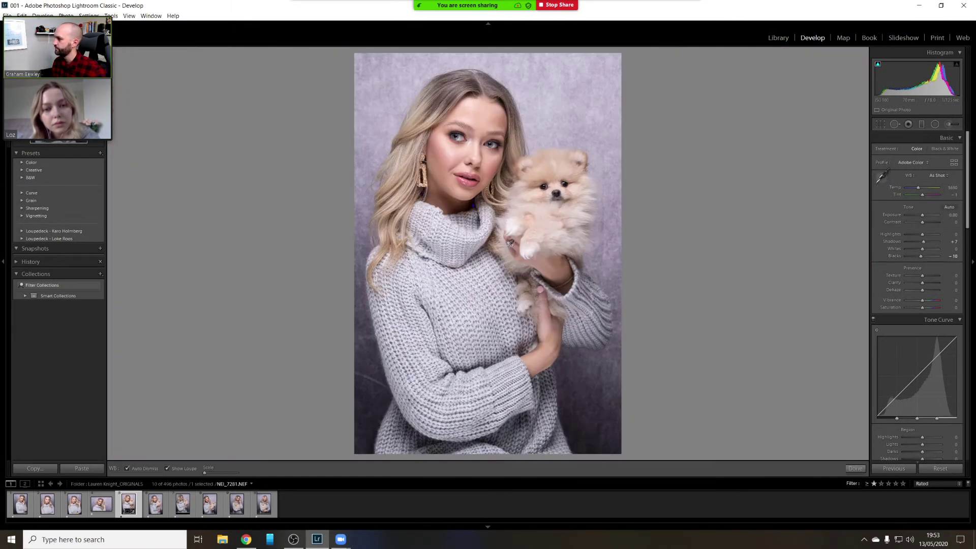
left_click(435, 219)
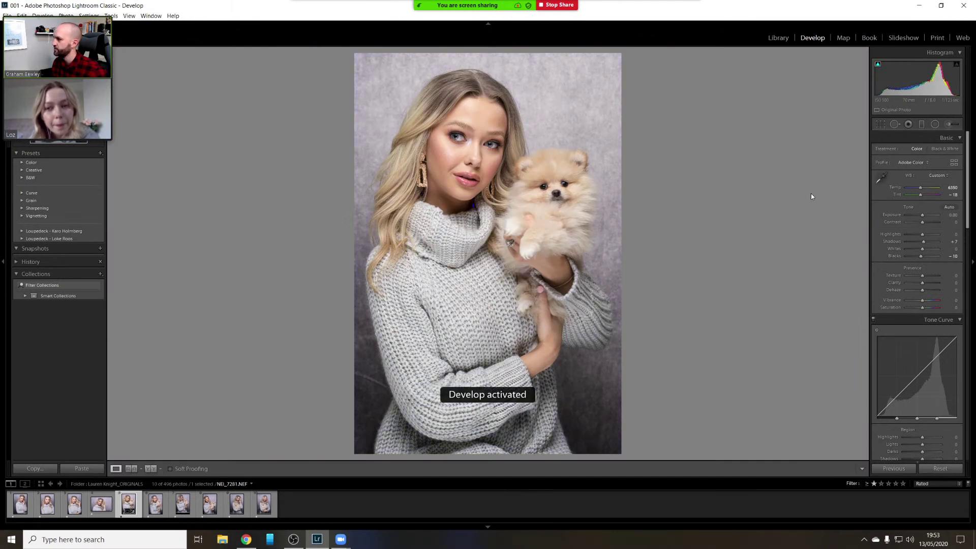
key("w")
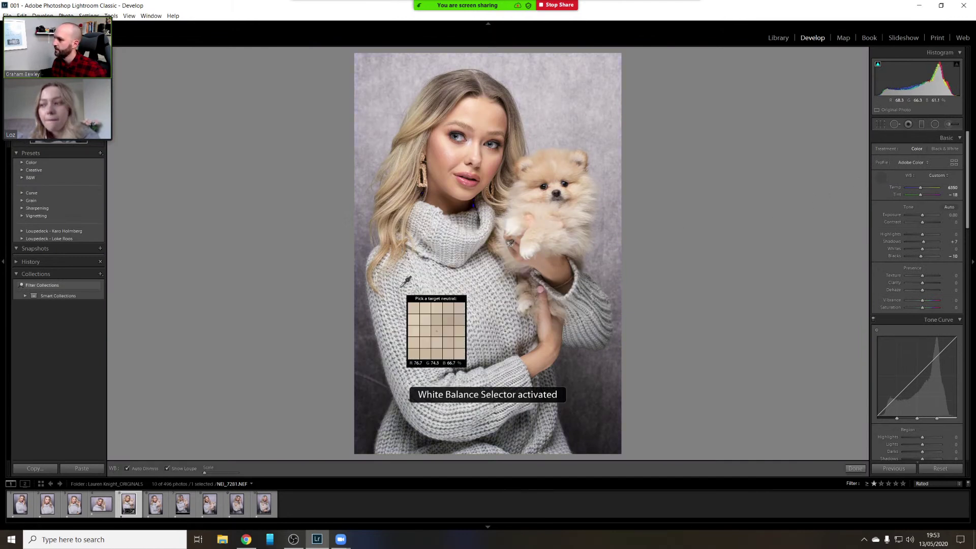
left_click(389, 305)
Turn off Auto Dismiss, sample several neutral points on the sweater and backdrop for white balance, and close the selector
key("w")
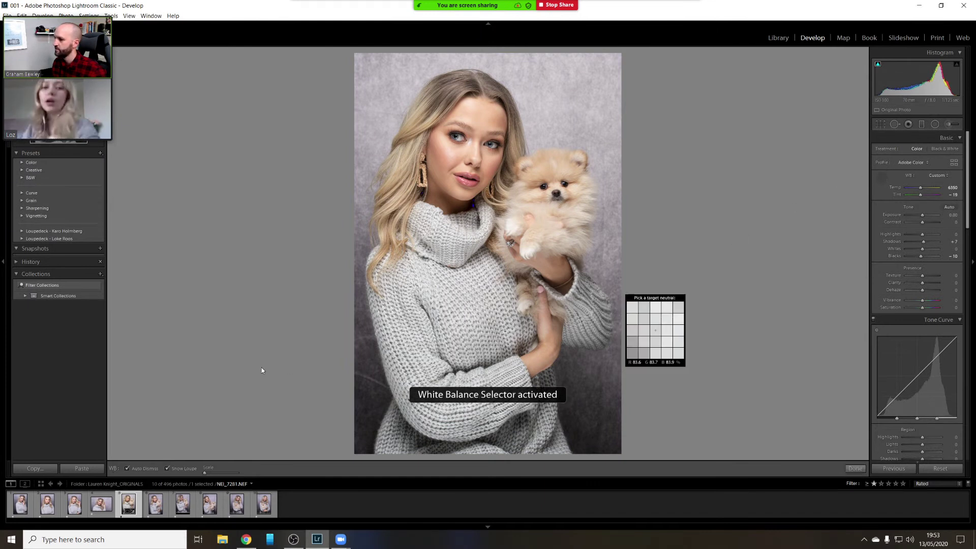
left_click(128, 468)
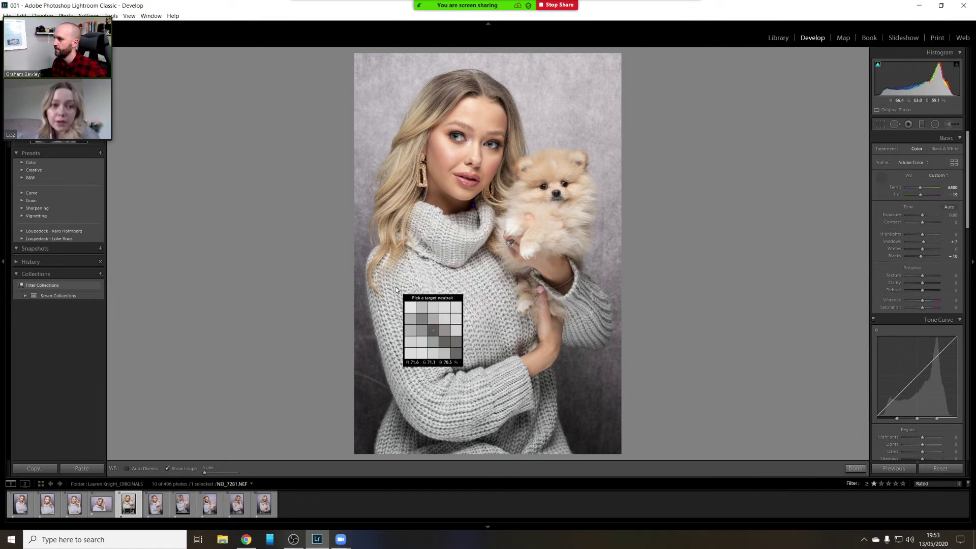
left_click(432, 246)
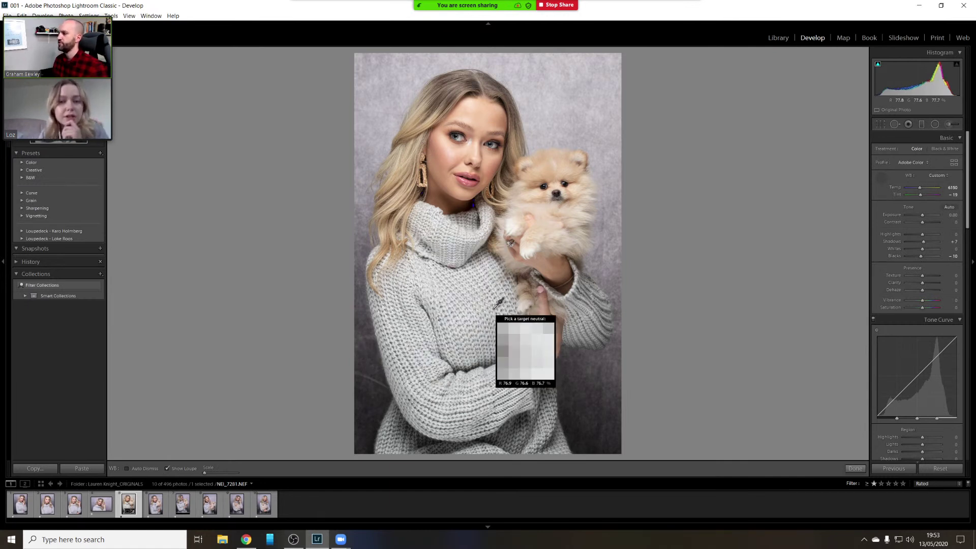
left_click(481, 400)
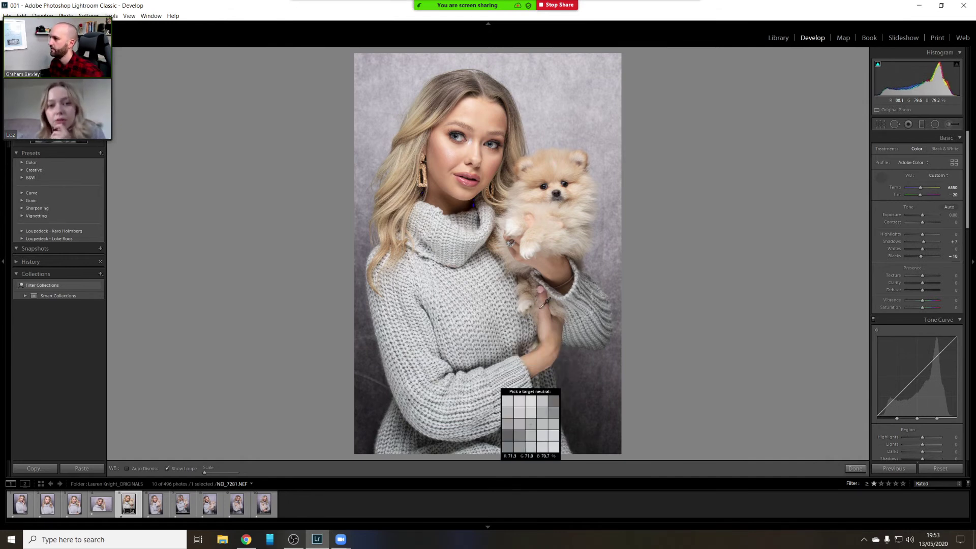
left_click(465, 230)
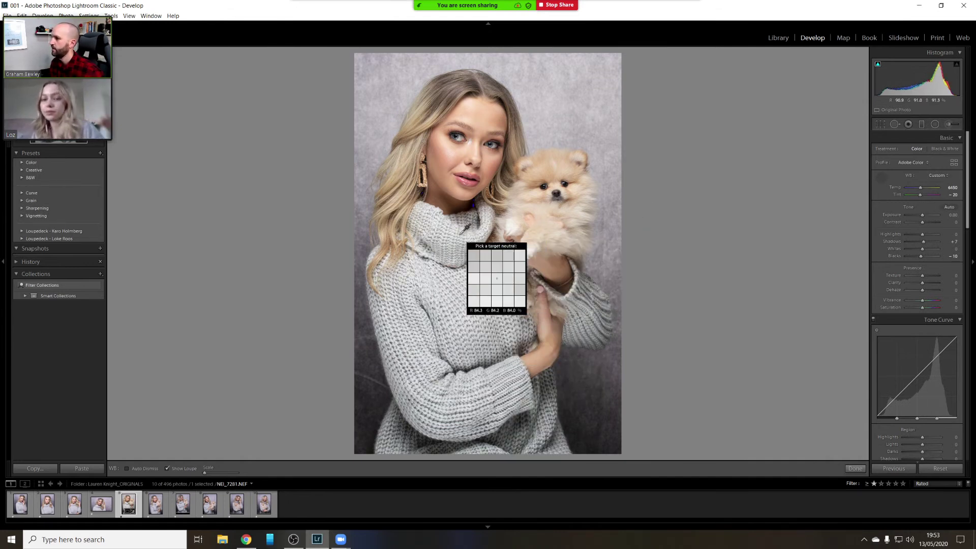
left_click(603, 220)
left_click(391, 322)
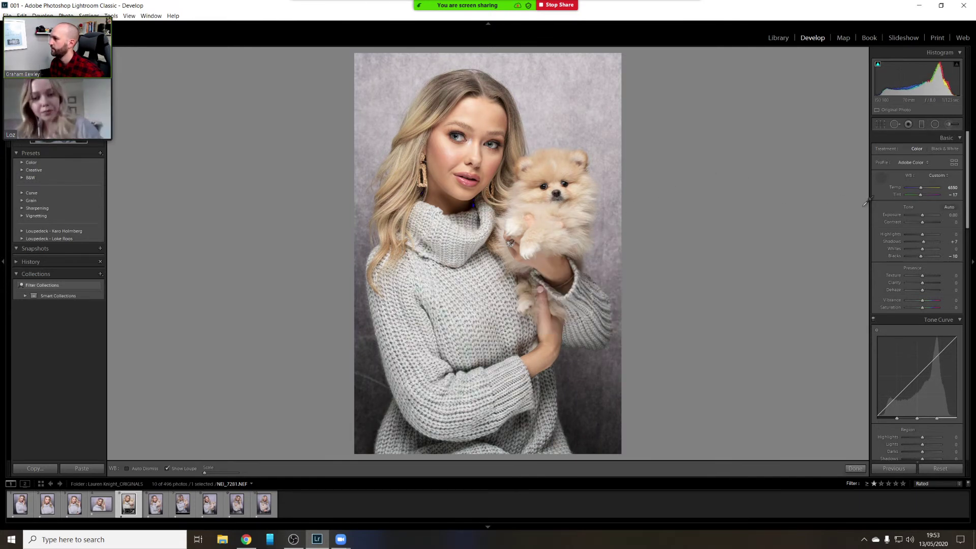
left_click(882, 176)
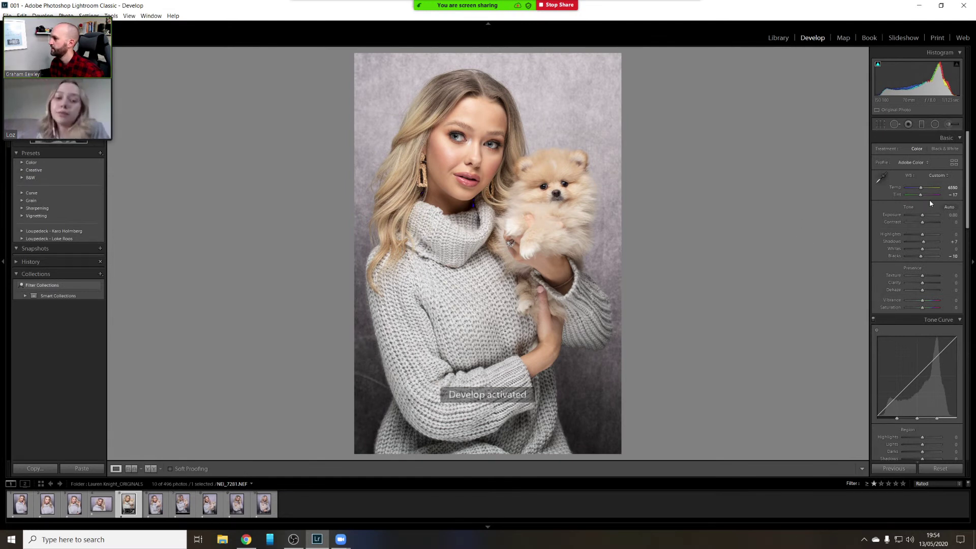
Cool the portrait's Temp to about 5900 and set its Tint to -7
left_click_drag(922, 189, 921, 191)
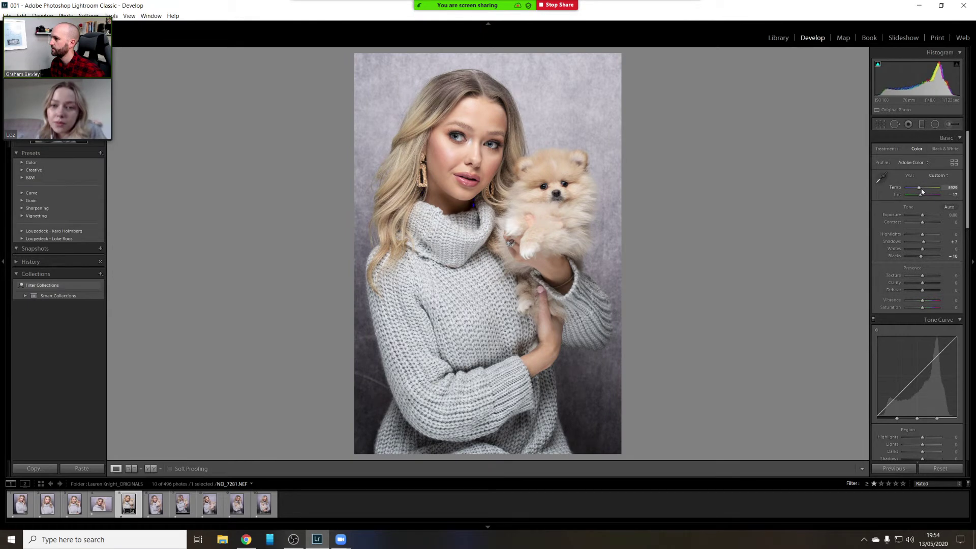
key("backslash")
left_click_drag(920, 194, 922, 198)
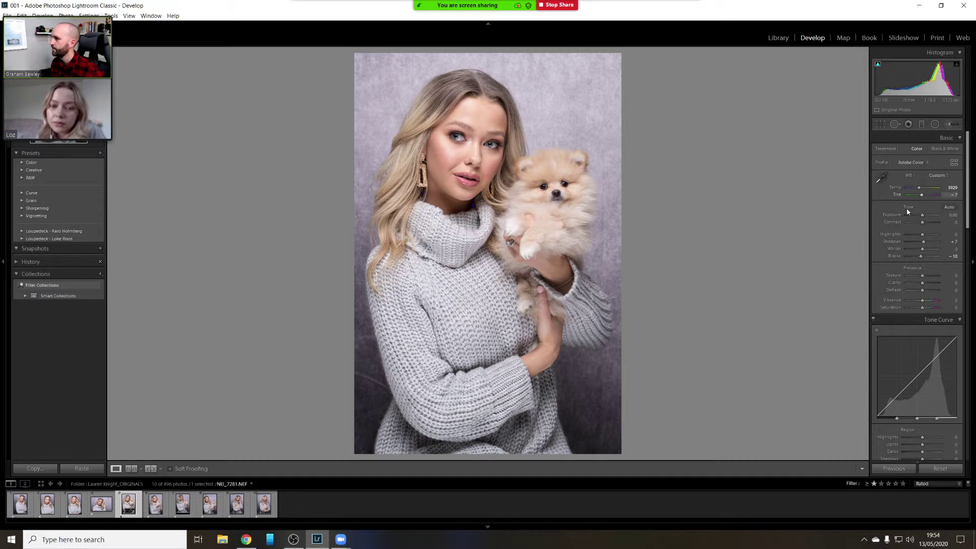
Compare the portrait's before and after versions repeatedly to judge the white balance and tone changes
key("backslash")
key("backslash")
key("backslash")
key("backslash")
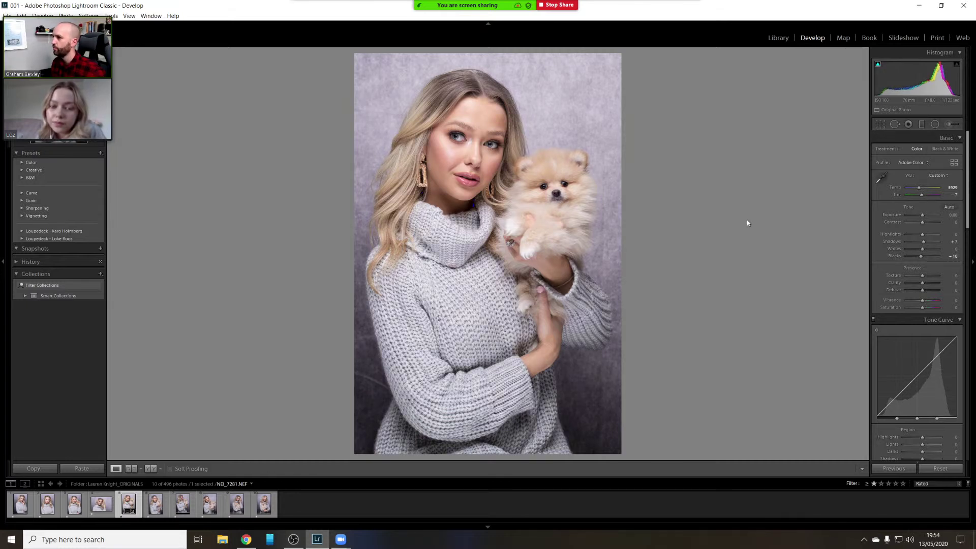
key("backslash")
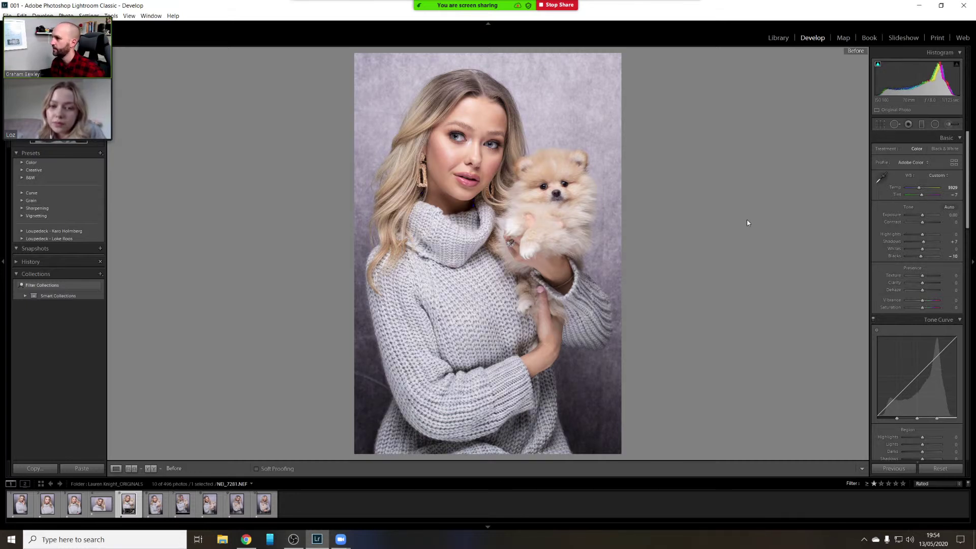
key("backslash")
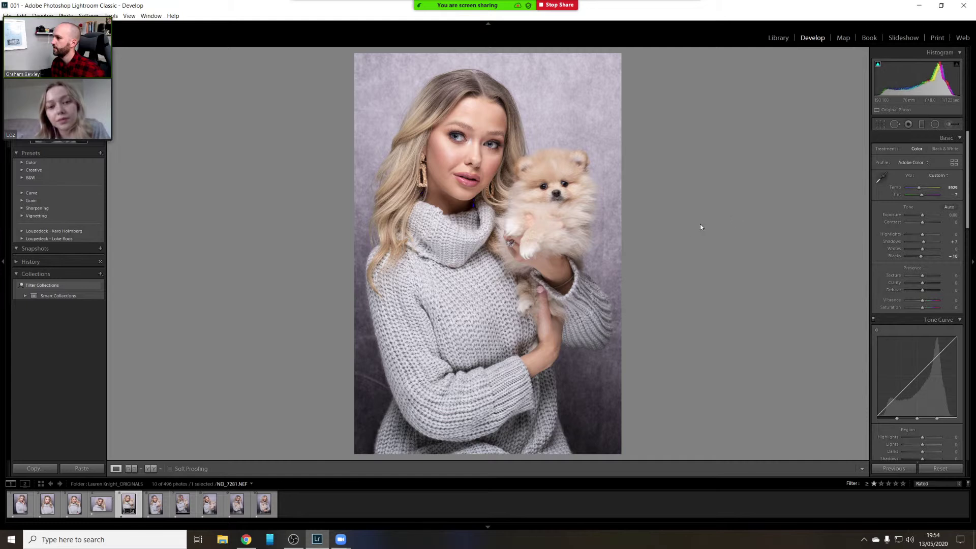
key("backslash")
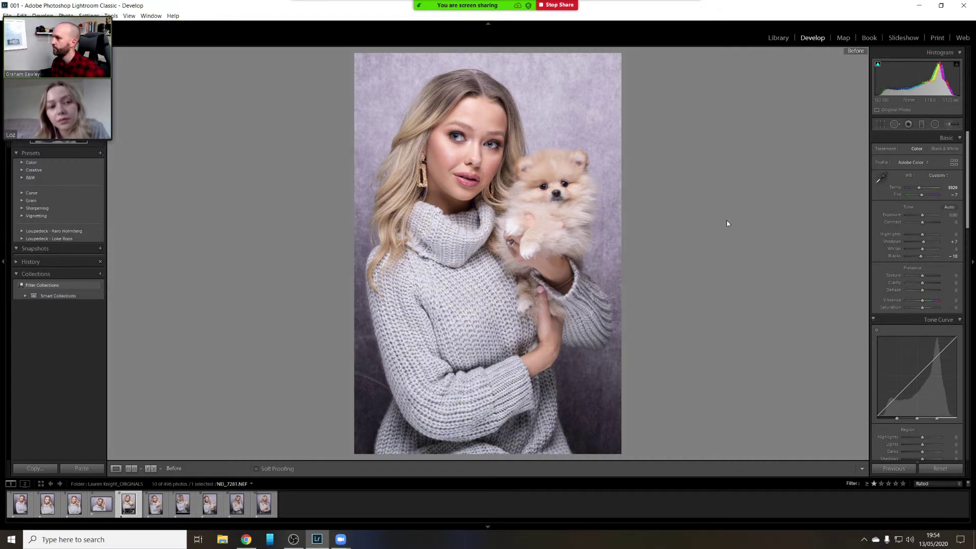
key("backslash")
key("backslash")
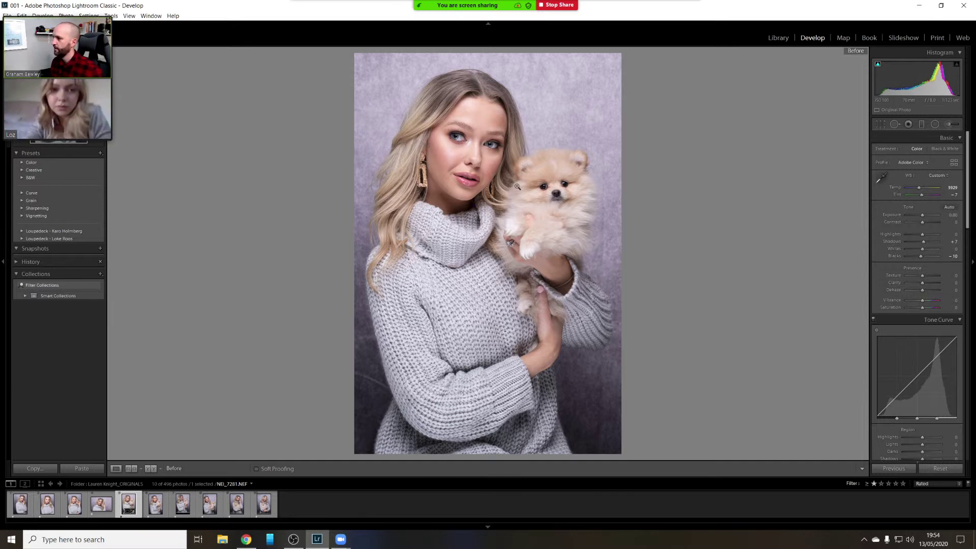
key("backslash")
key("backslash")
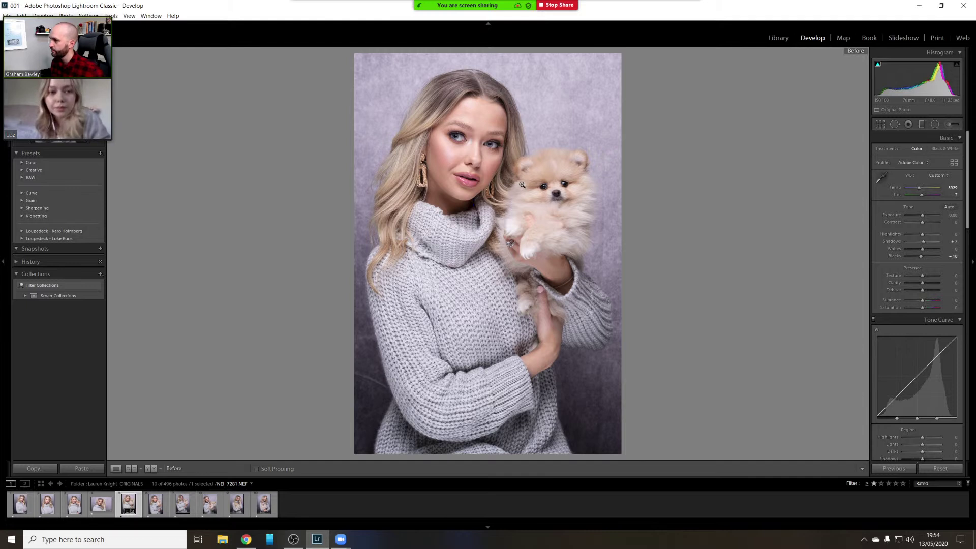
key("backslash")
key("backslash")
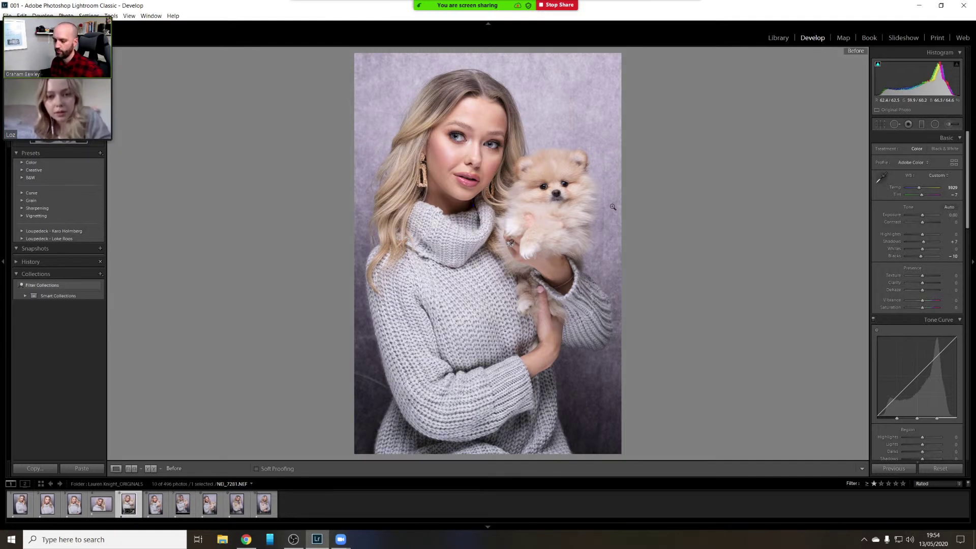
key("backslash")
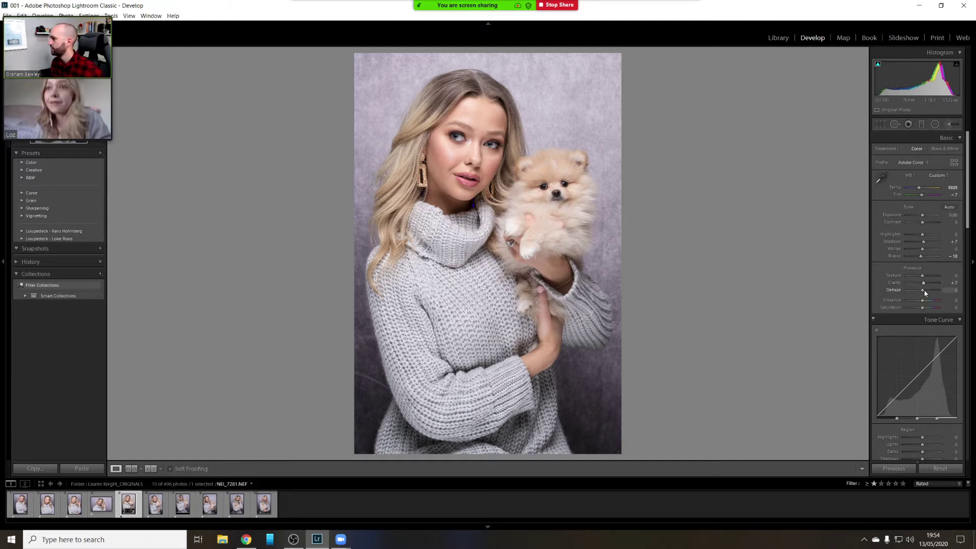
Set the portrait's Clarity to +10, Vibrance to +14 and Saturation to -5
scroll(925, 288, "up", 3)
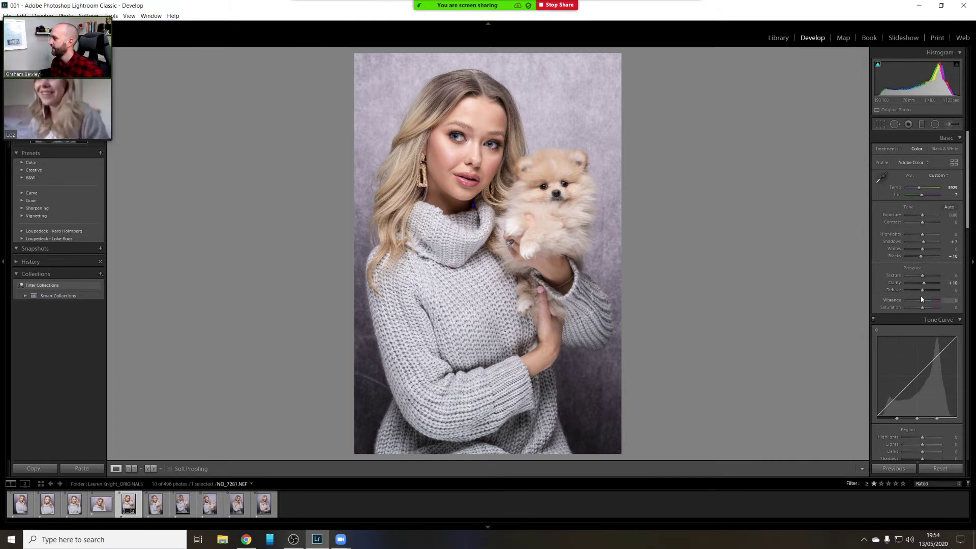
scroll(925, 301, "down", 2)
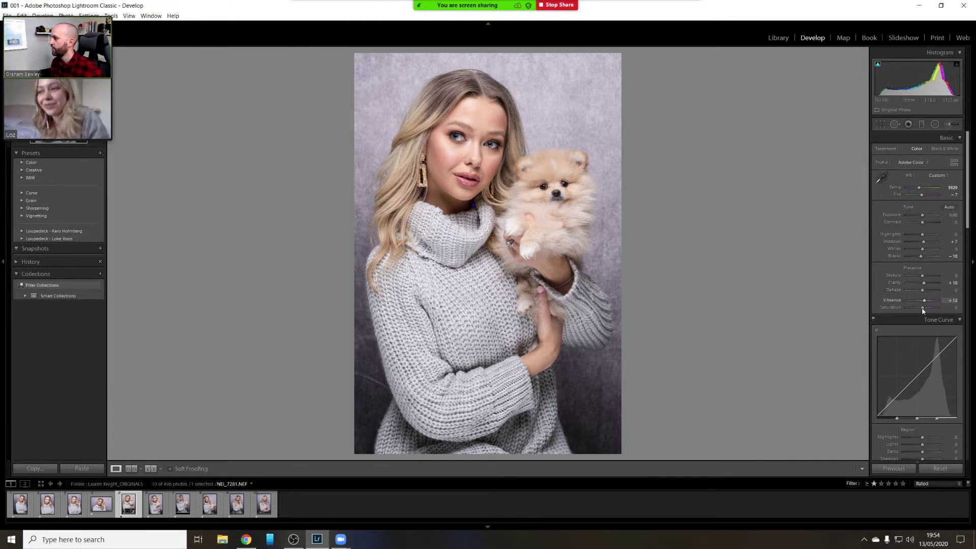
scroll(922, 307, "down", 5)
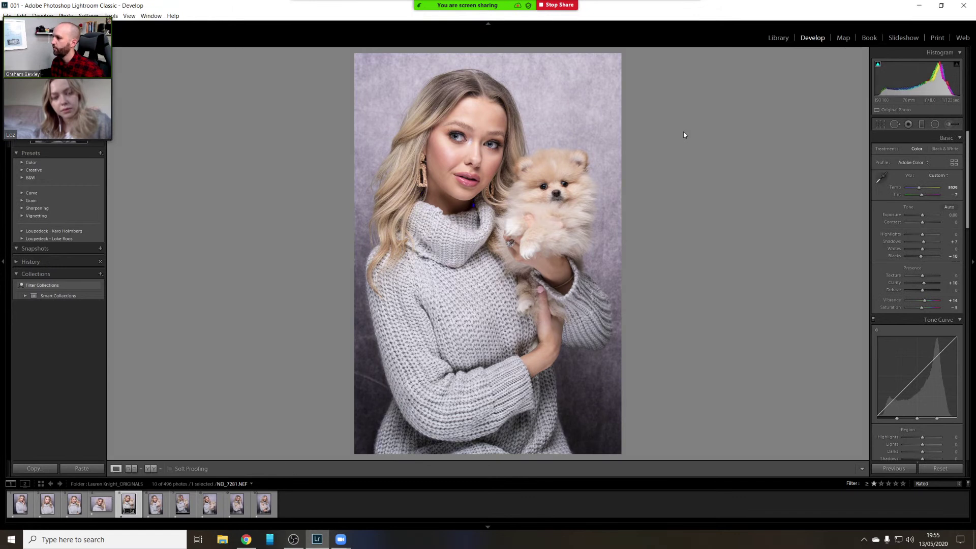
Try lowering the Red saturation in the HSL adjustments and reset it to its default
left_click_drag(969, 193, 965, 294)
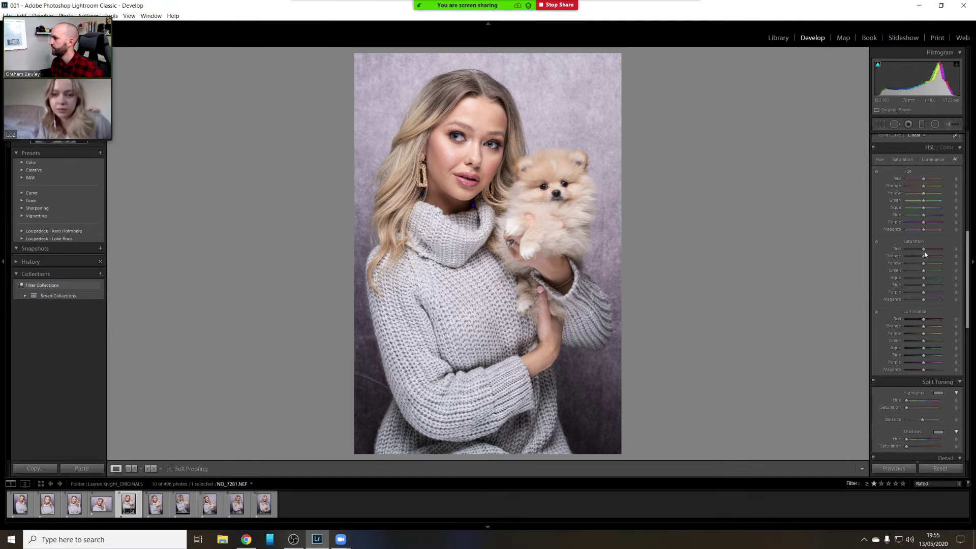
left_click_drag(924, 250, 922, 252)
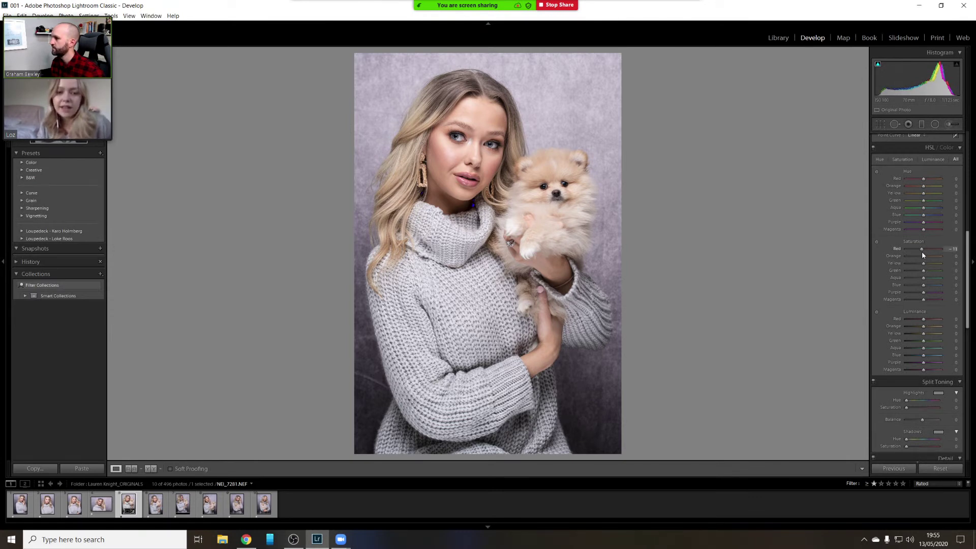
double_click(923, 251)
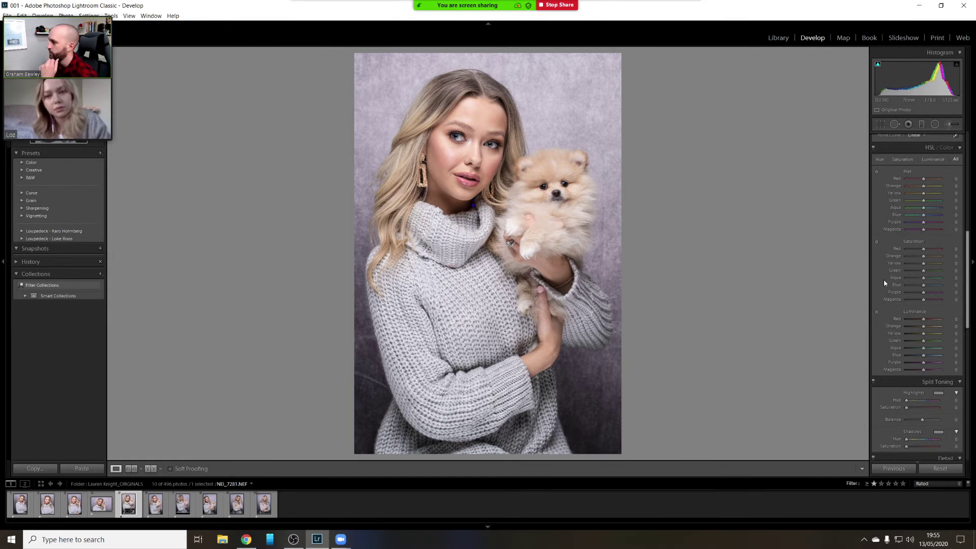
Inspect the portrait's details and enable Remove Chromatic Aberration and Enable Profile Corrections
left_click_drag(970, 266, 973, 343)
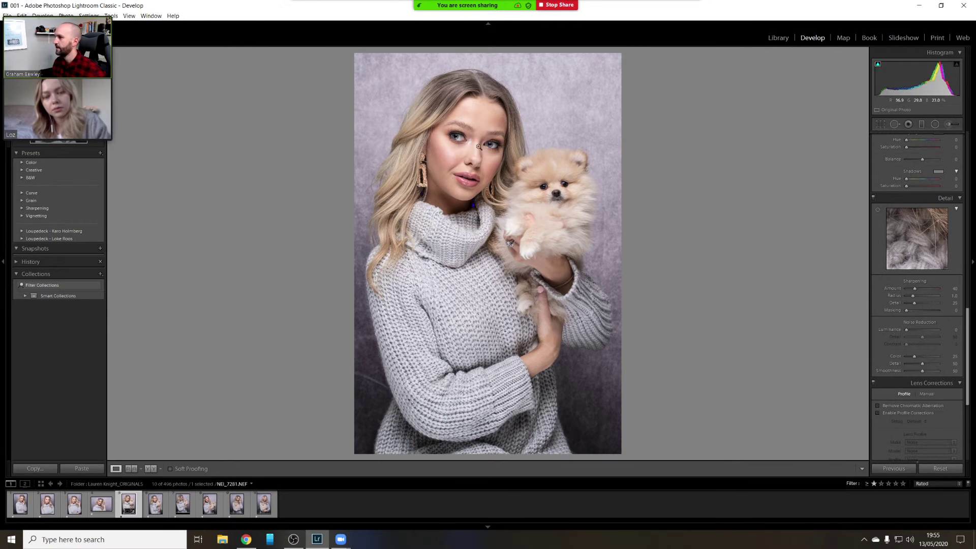
left_click(456, 144)
left_click_drag(487, 205, 472, 299)
left_click(472, 299)
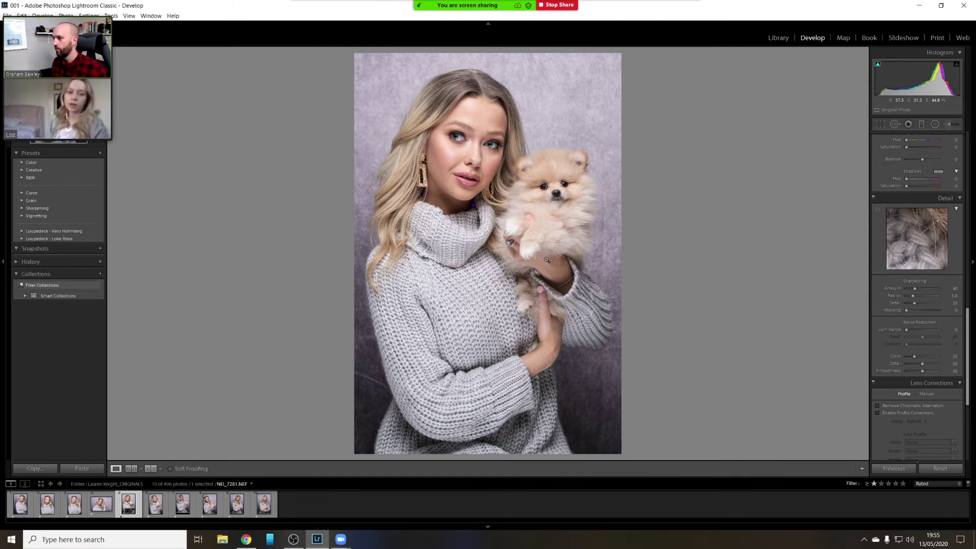
left_click(927, 407)
left_click(929, 413)
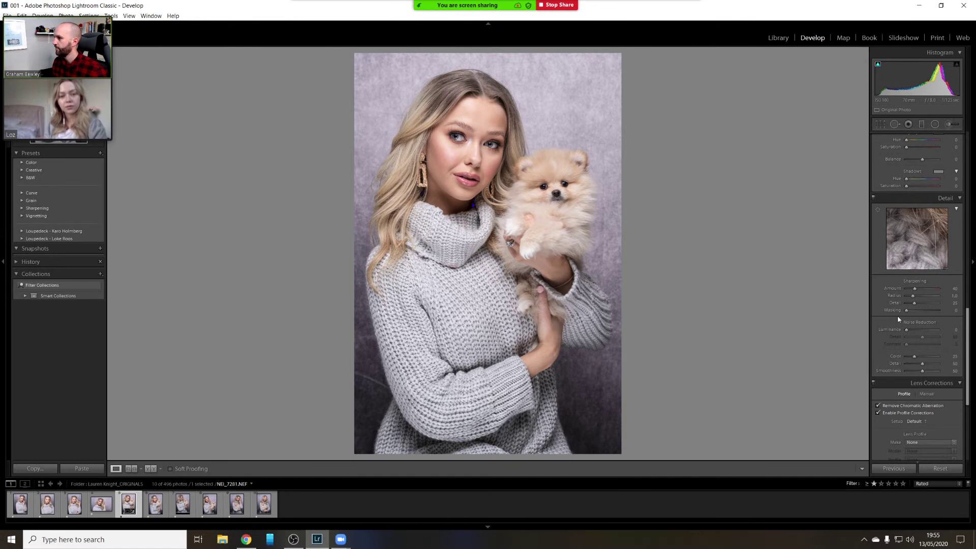
Compare the edited portrait with its before version and set the Post-Crop Vignetting Amount to -10
scroll(966, 335, "up", 10)
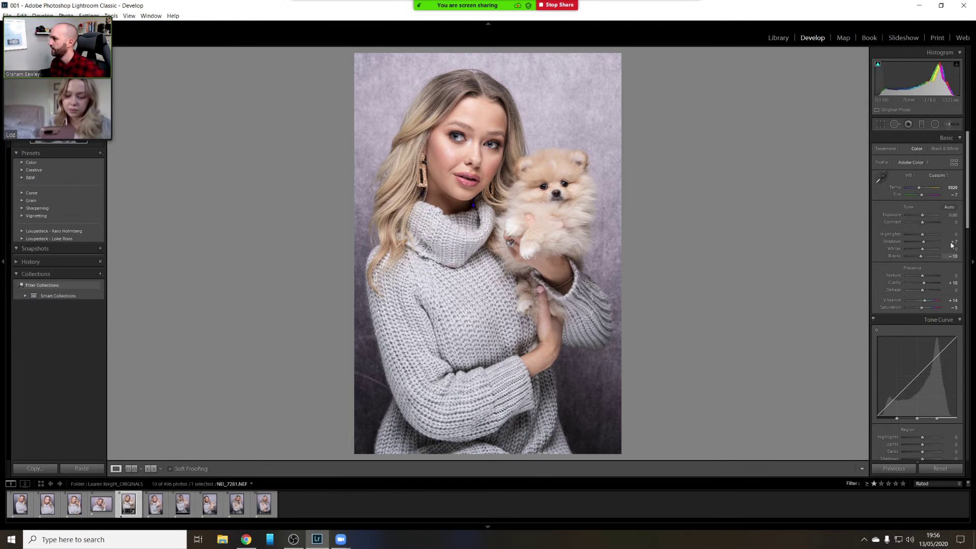
left_click_drag(965, 217, 968, 449)
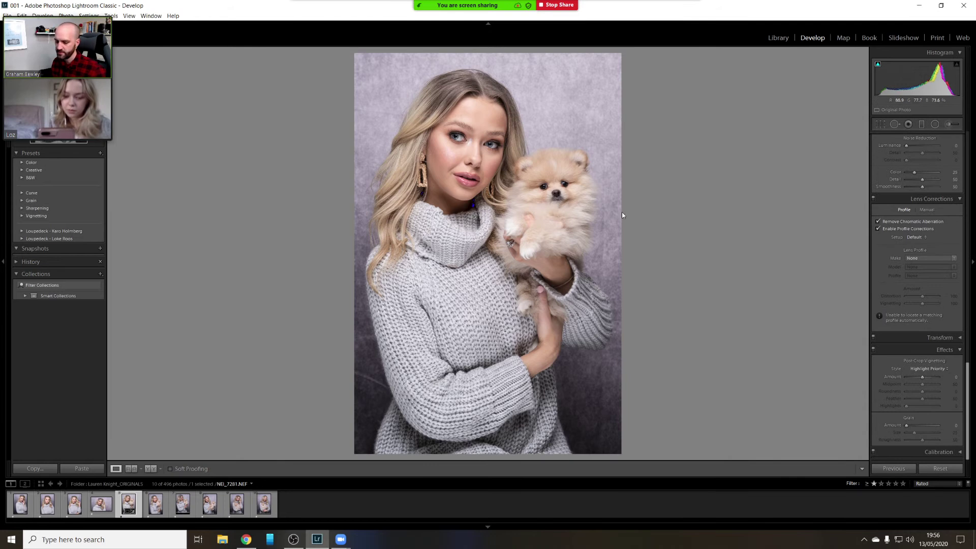
key("backslash")
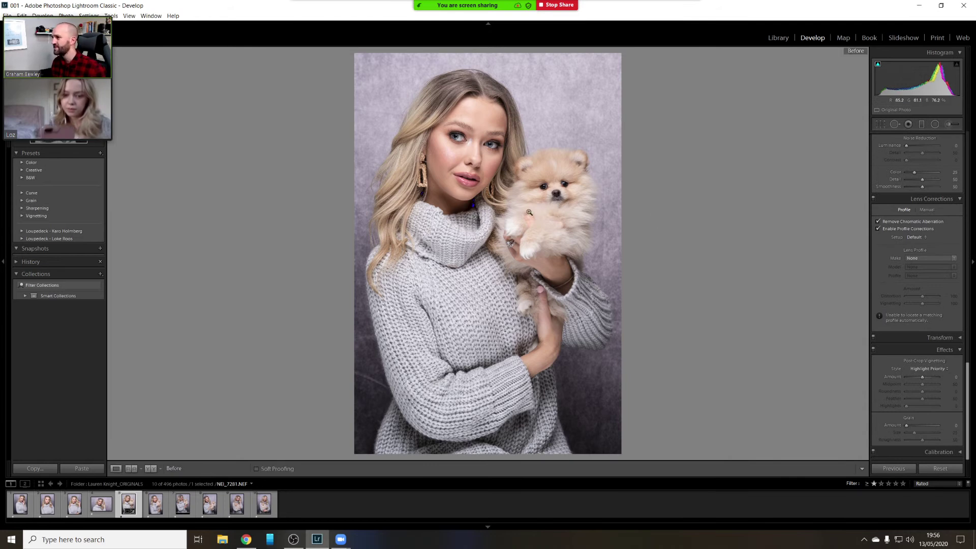
key("backslash")
key("backslash")
key("backslash")
key("backslash")
key("backslash")
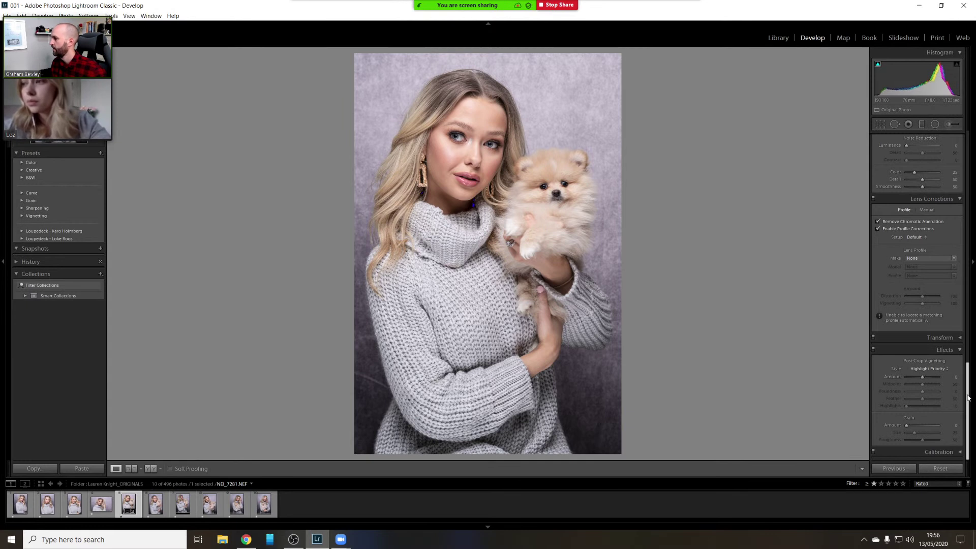
left_click_drag(923, 378, 920, 378)
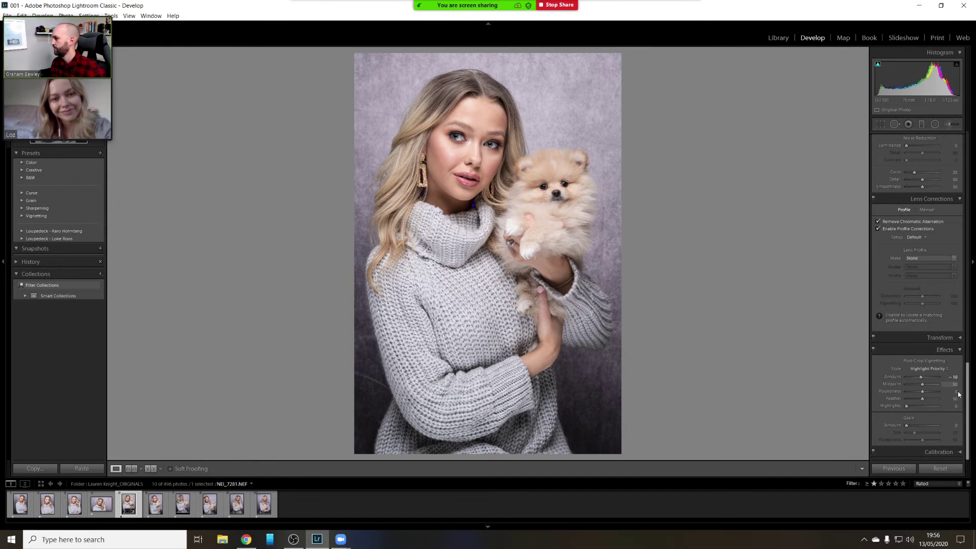
Set the Post-Crop Vignetting Midpoint to 60 and compare the edited portrait with its before version
left_click_drag(922, 384, 925, 384)
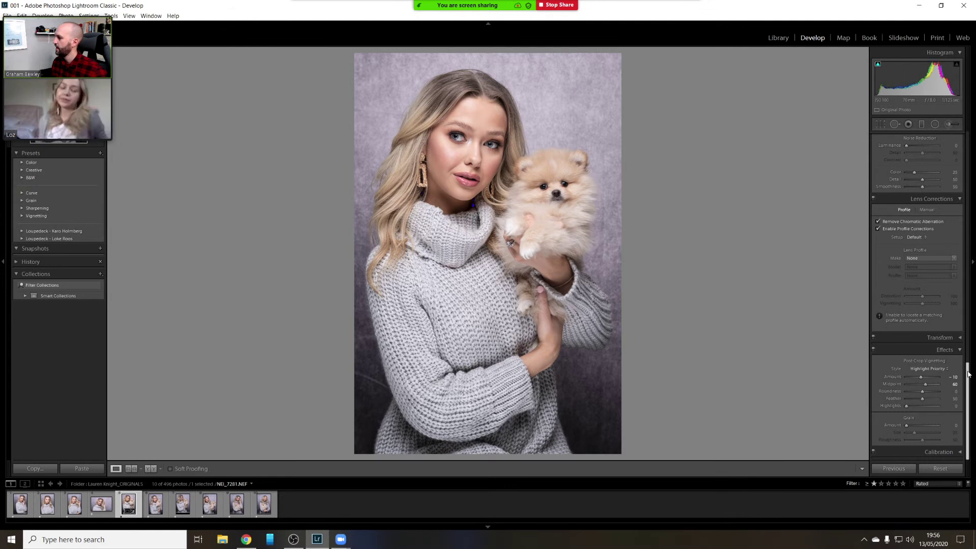
left_click_drag(970, 385, 971, 136)
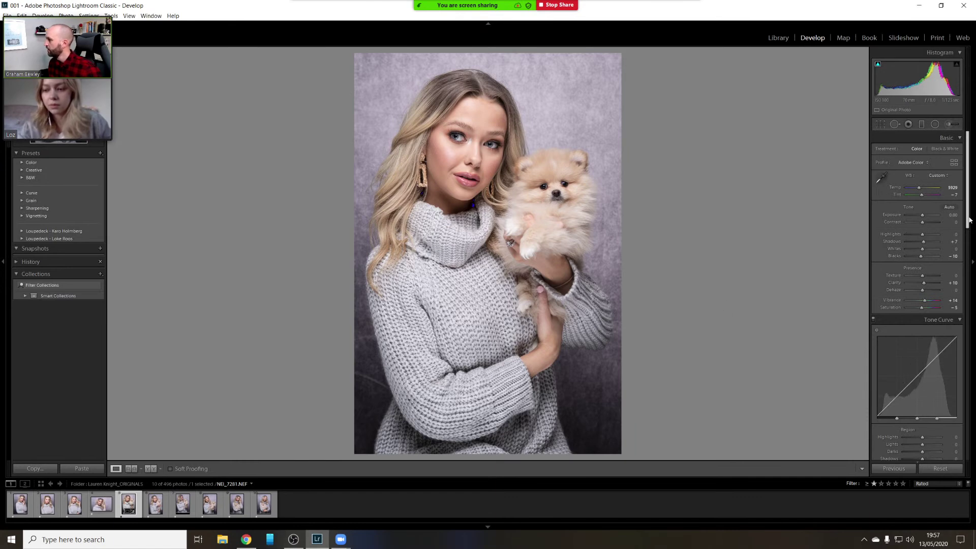
mouse_move(969, 218)
left_mouse_down()
mouse_move(969, 432)
mouse_move(969, 208)
left_mouse_up()
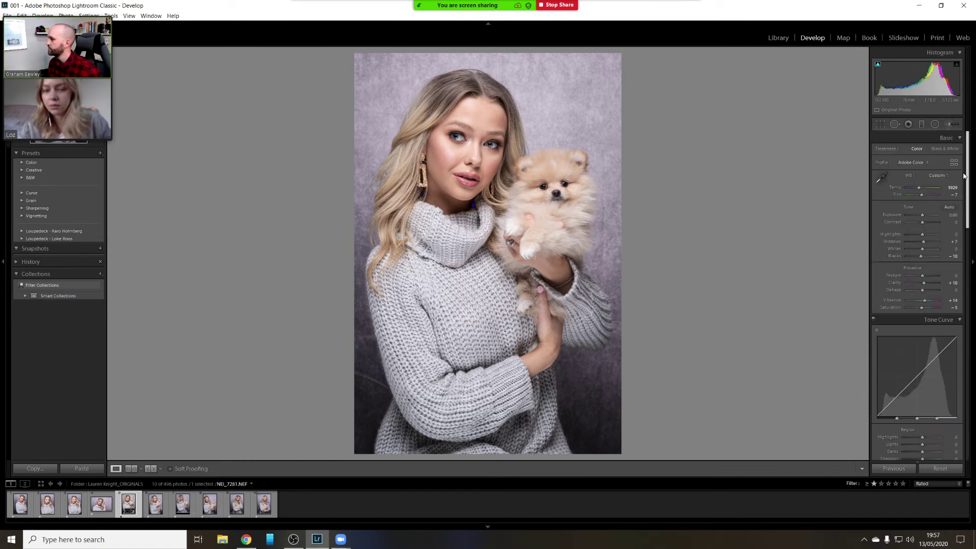
key("backslash")
key("backslash")
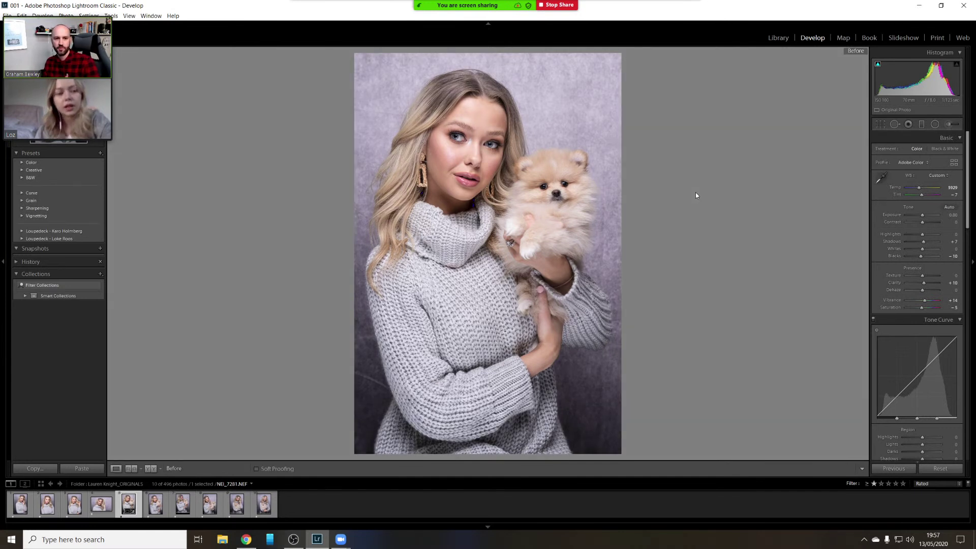
key("backslash")
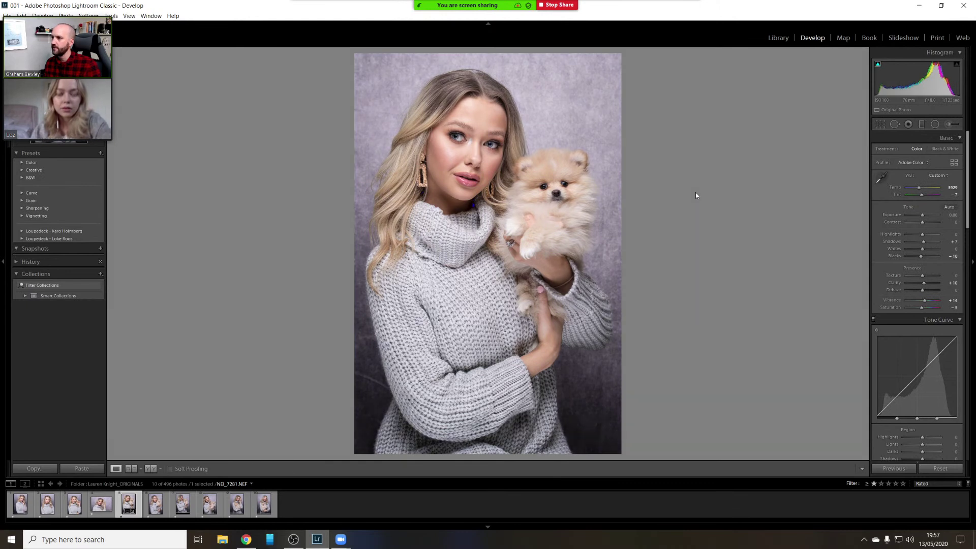
key("backslash")
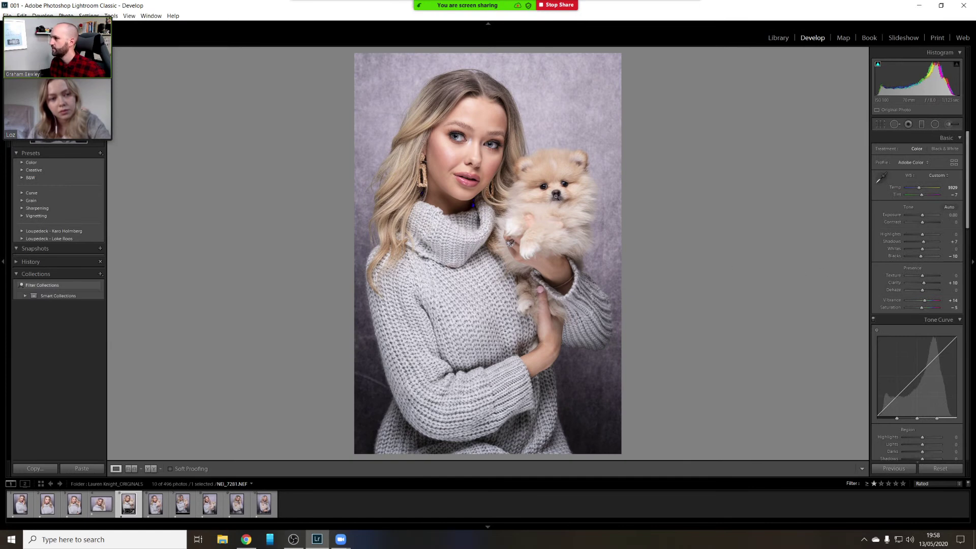
Inspect the woman's face, lips and hair up close, and compare the whole edited portrait with its before version
left_click(475, 135)
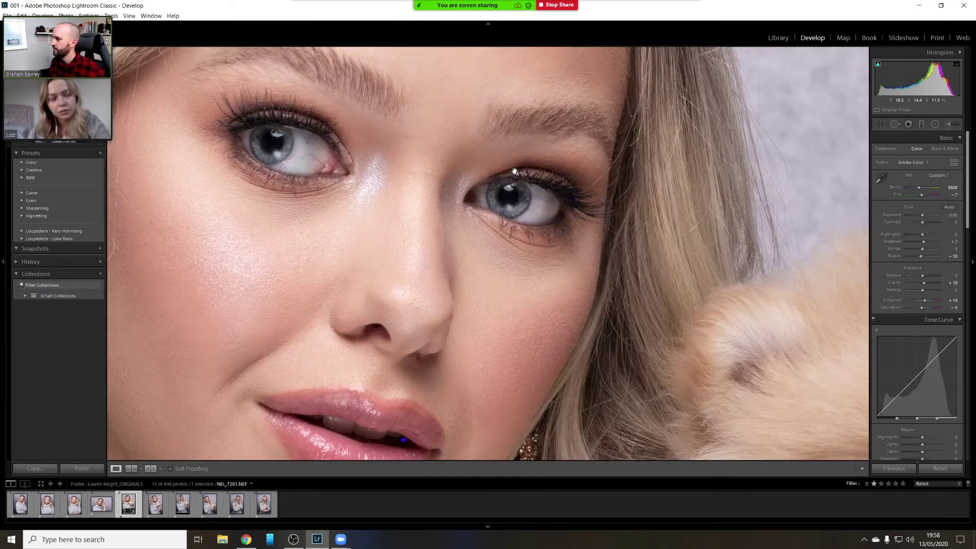
left_click_drag(605, 257, 579, 105)
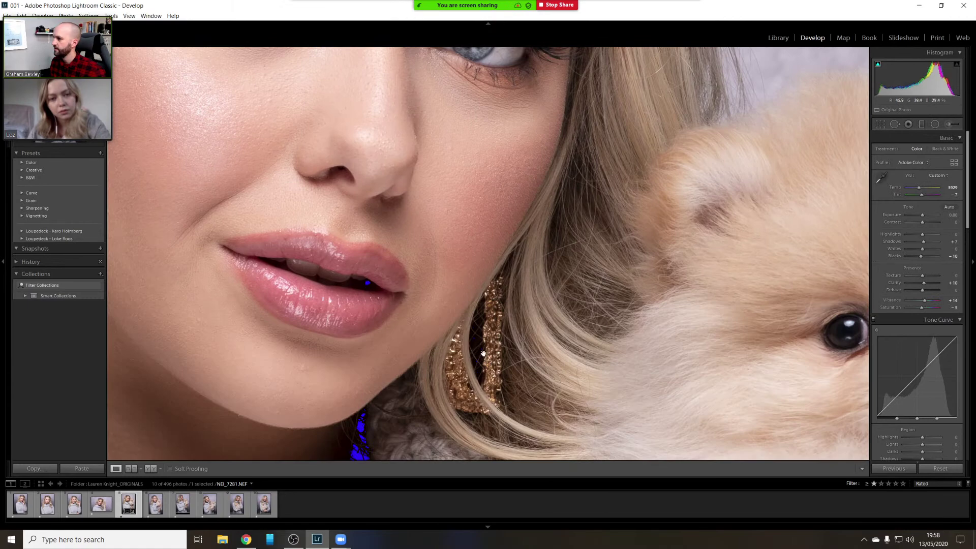
left_click_drag(410, 205, 693, 311)
left_click_drag(401, 72, 366, 266)
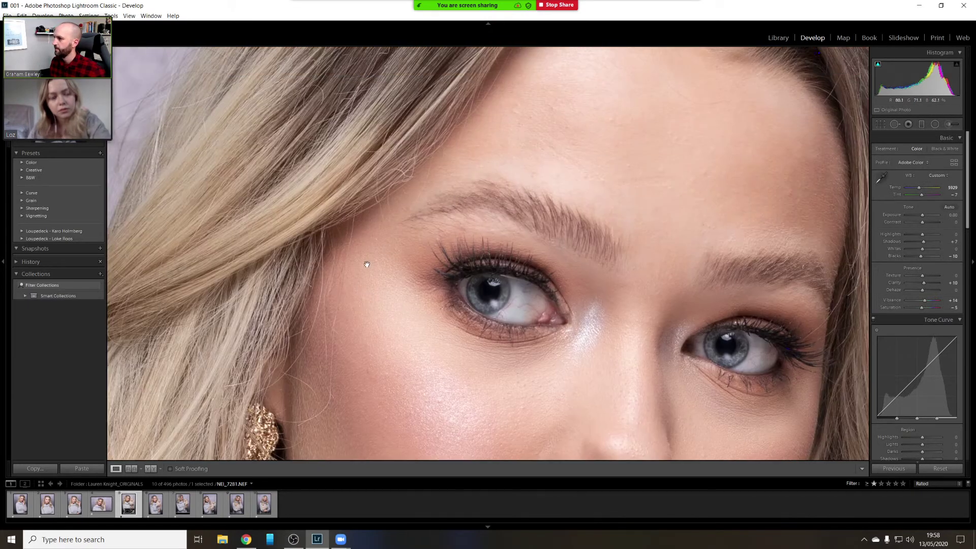
left_click(497, 161)
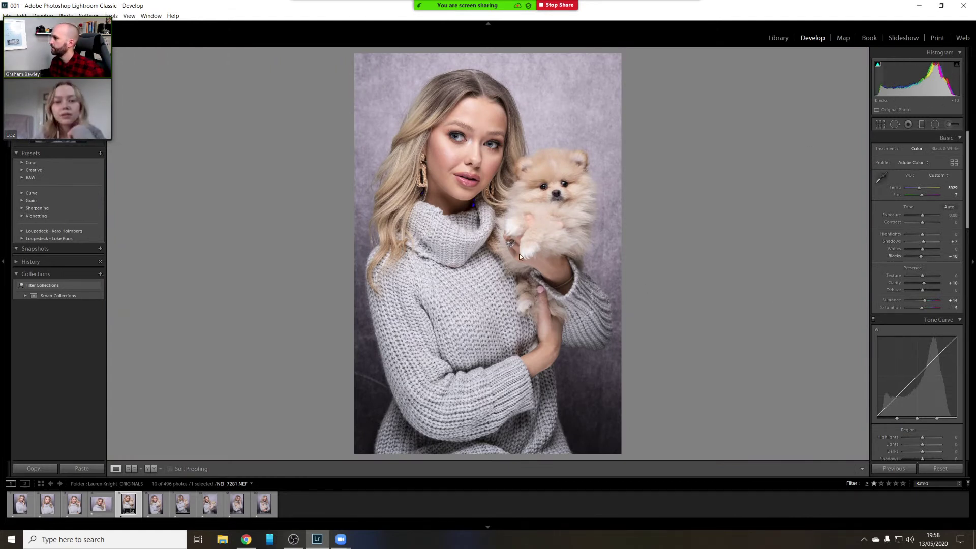
key("backslash")
key("backslash")
key("backslash")
key("backslash")
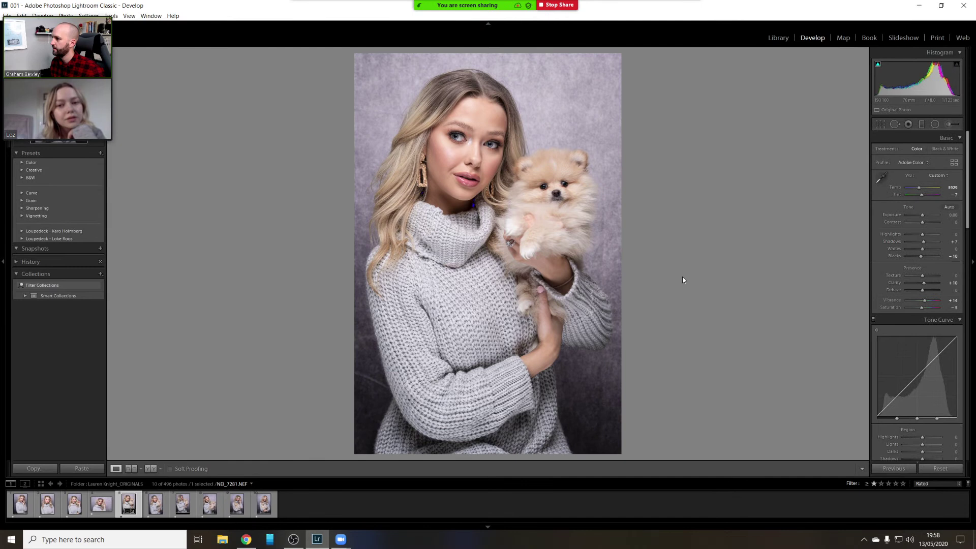
key("backslash")
key("backslash")
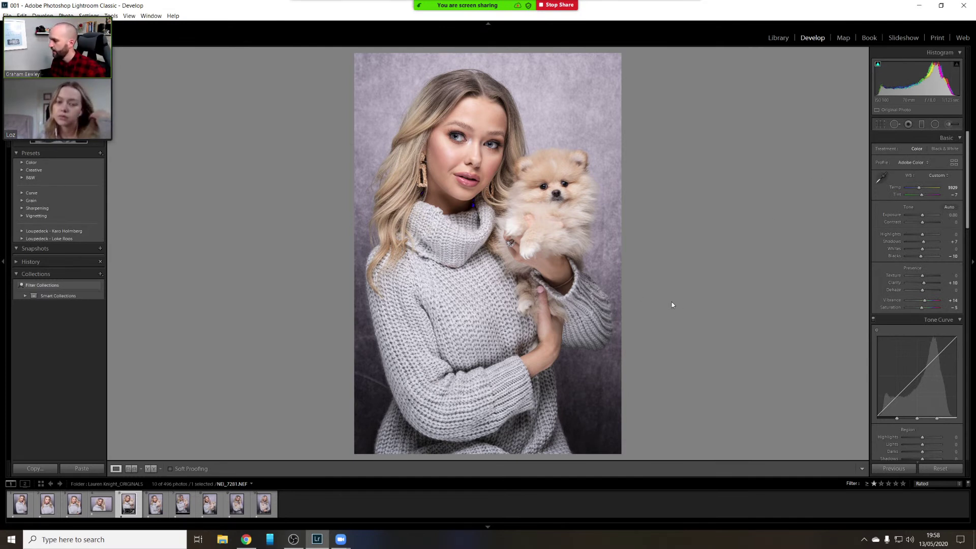
Open the edited portrait in Photoshop for further editing and close Lightroom Classic
right_click(135, 504)
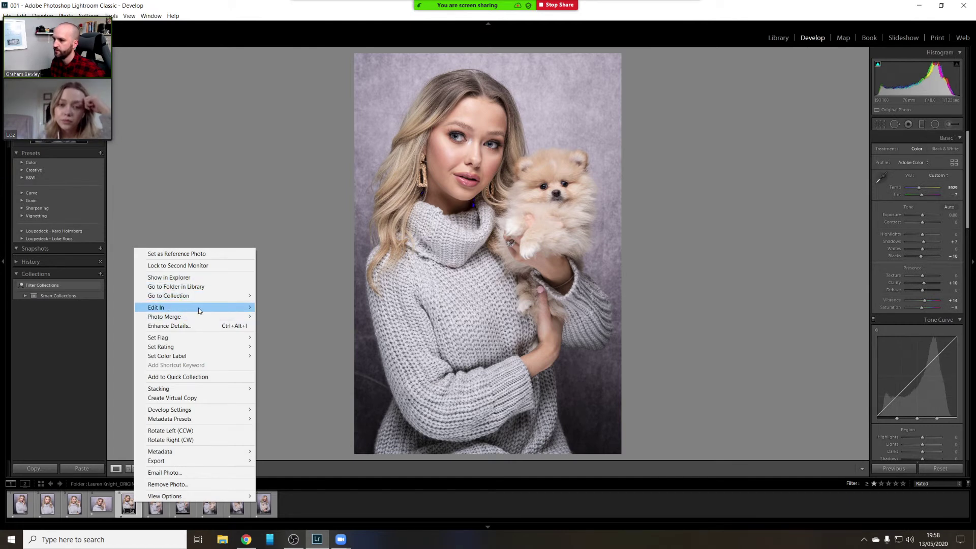
mouse_move(226, 311)
left_click(299, 308)
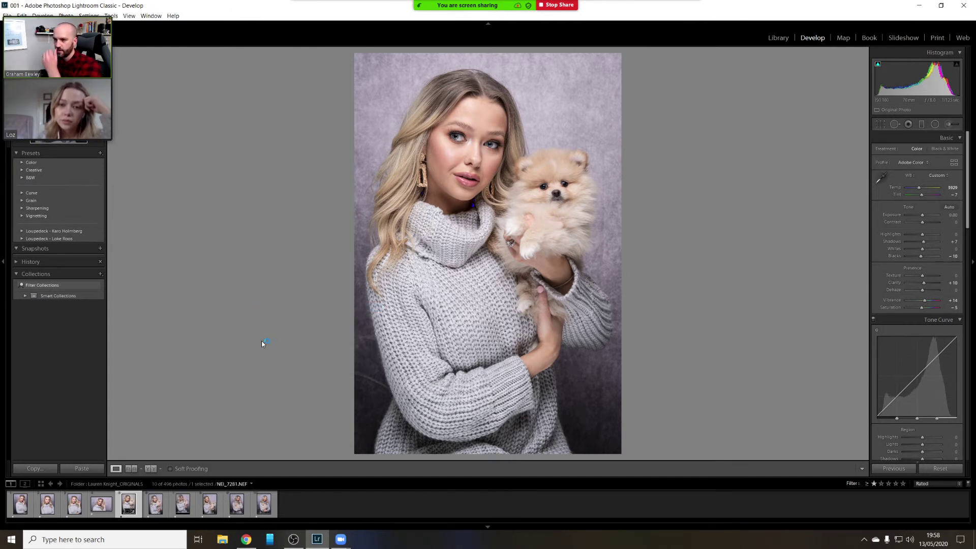
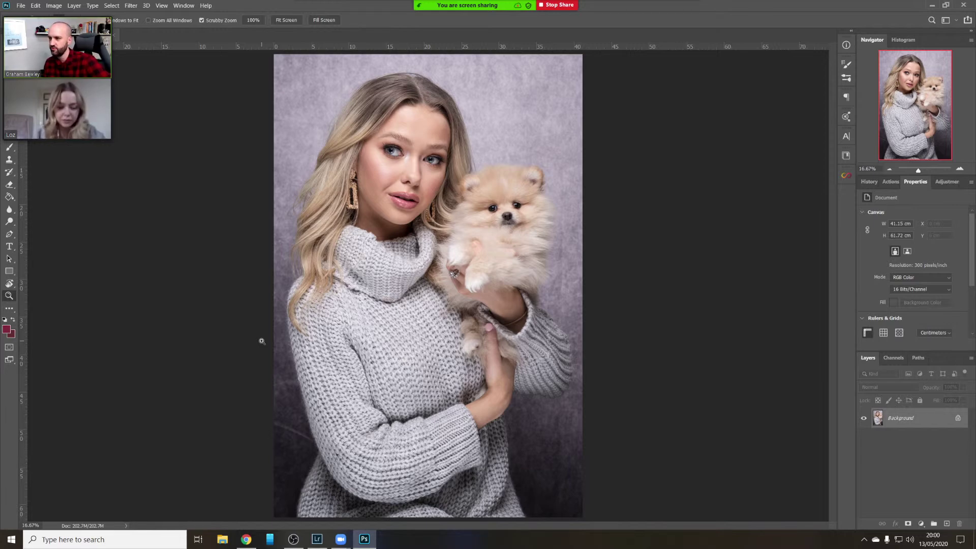
left_click(317, 540)
left_click(963, 5)
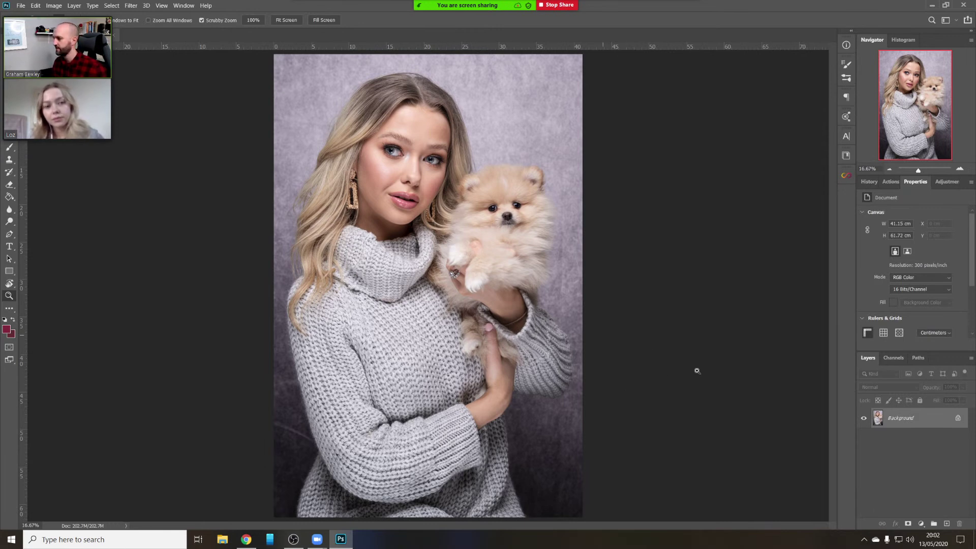
Add an empty layer above the Background and activate the Healing Brush for close-up retouching of the forehead
left_click(946, 524)
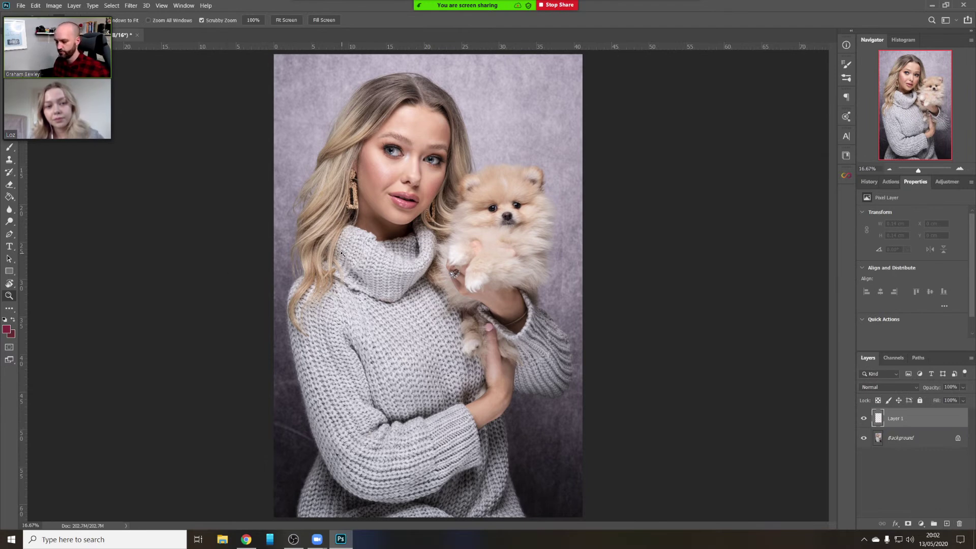
key("j")
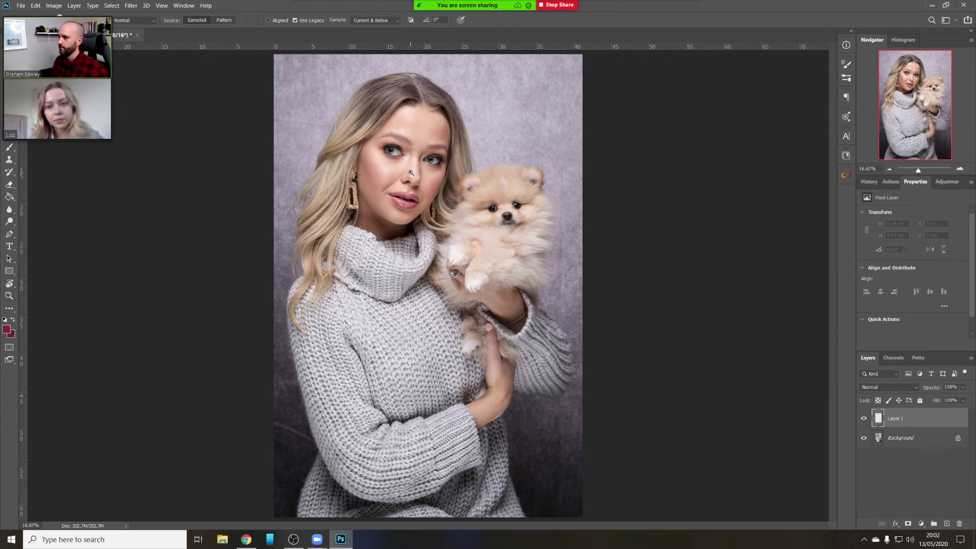
key("z")
left_click(410, 173)
left_click(411, 173)
left_click(412, 127)
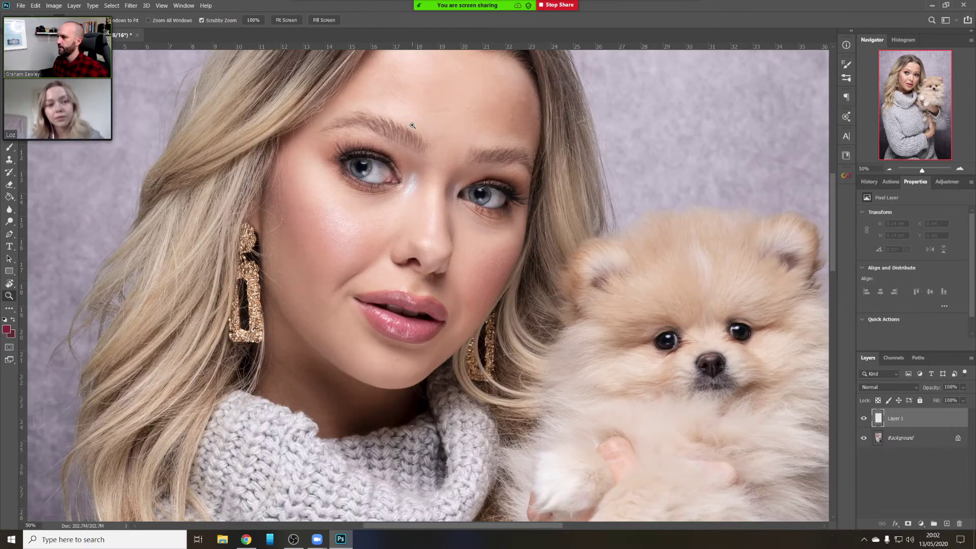
left_click(411, 125)
left_click(412, 126)
left_click_drag(460, 105, 463, 242)
left_click(468, 198)
left_click_drag(506, 184, 510, 265)
left_click_drag(468, 217, 493, 245)
key("j")
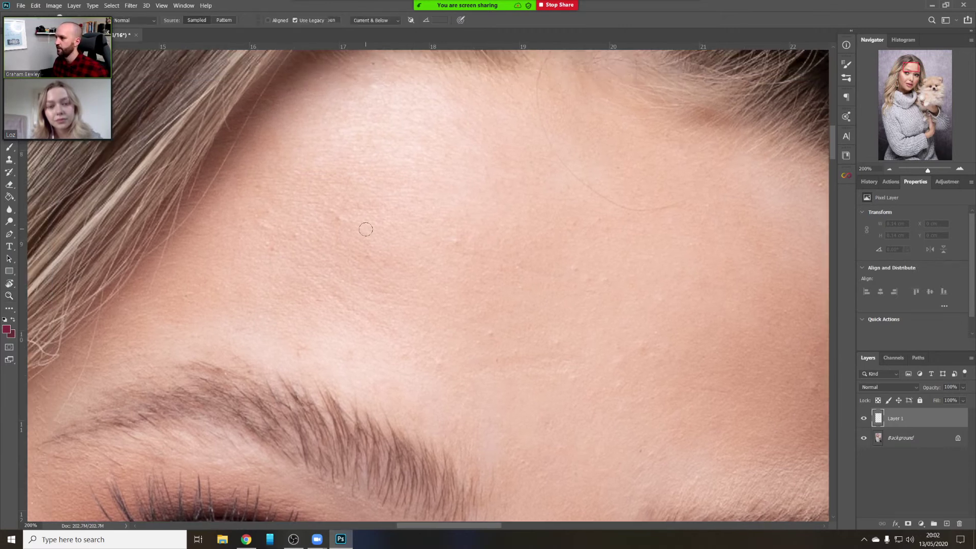
Heal the small blemishes on the forehead between the hairline and the left eyebrow, using skin sampled nearby
left_click(348, 233, "alt")
left_click(341, 218)
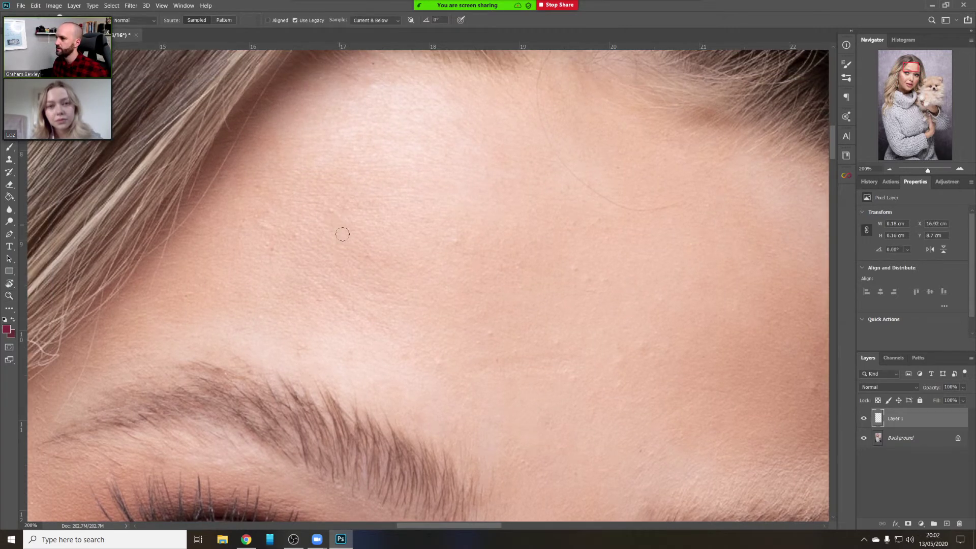
left_click_drag(335, 239, 389, 211)
left_click(385, 212, "alt")
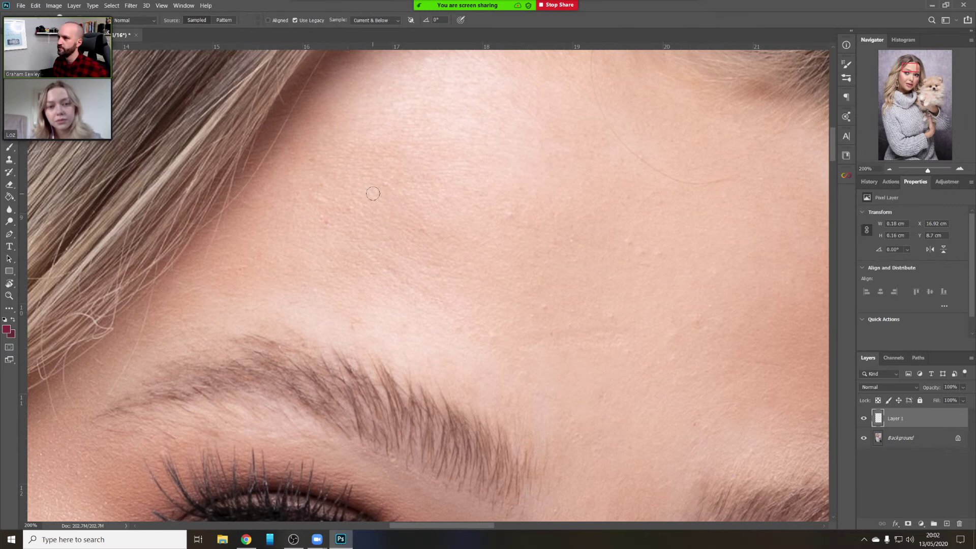
left_click(373, 193)
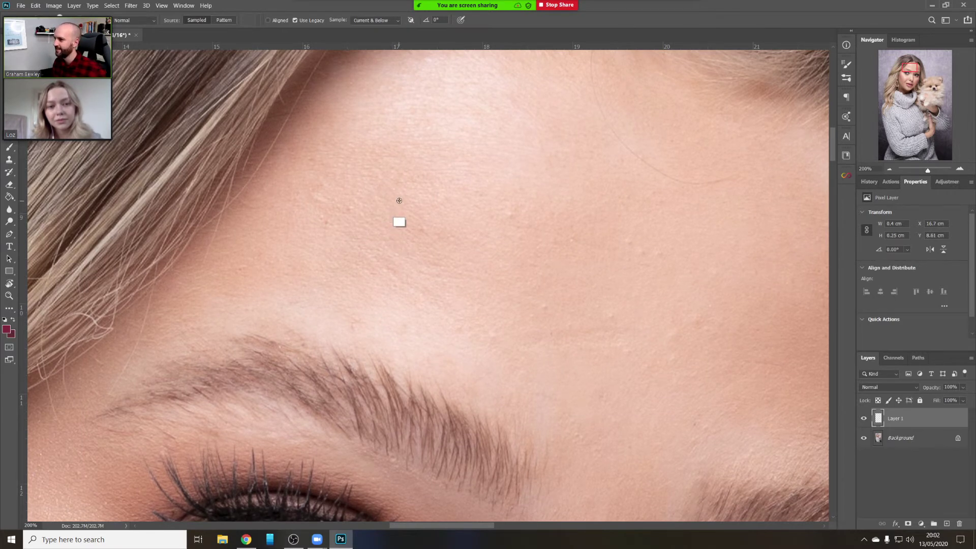
left_click(381, 178)
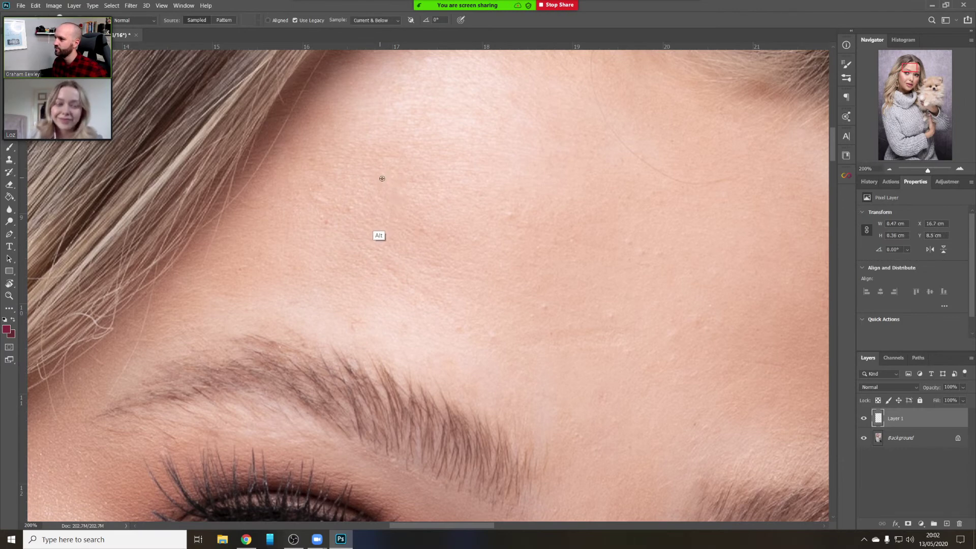
left_click(355, 213)
left_click(376, 218, "alt")
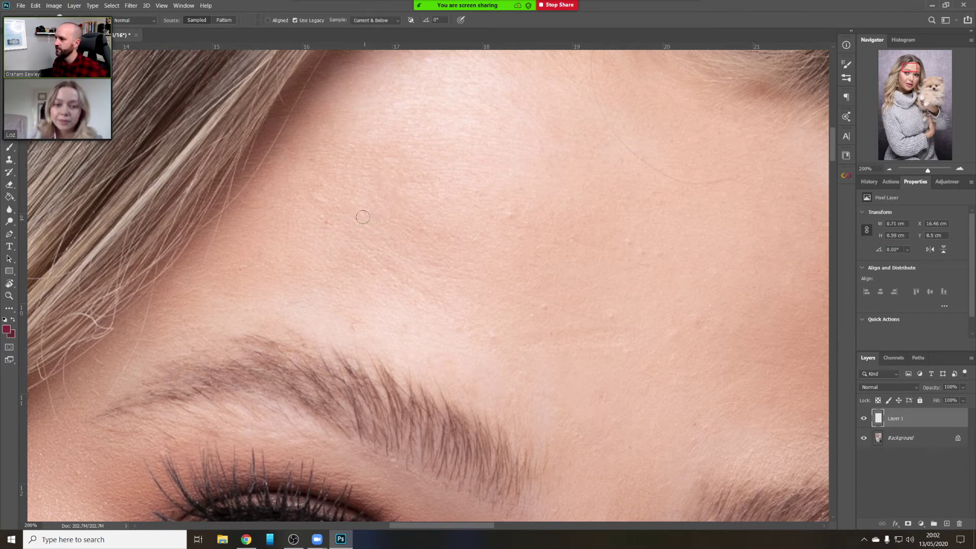
left_click(325, 237)
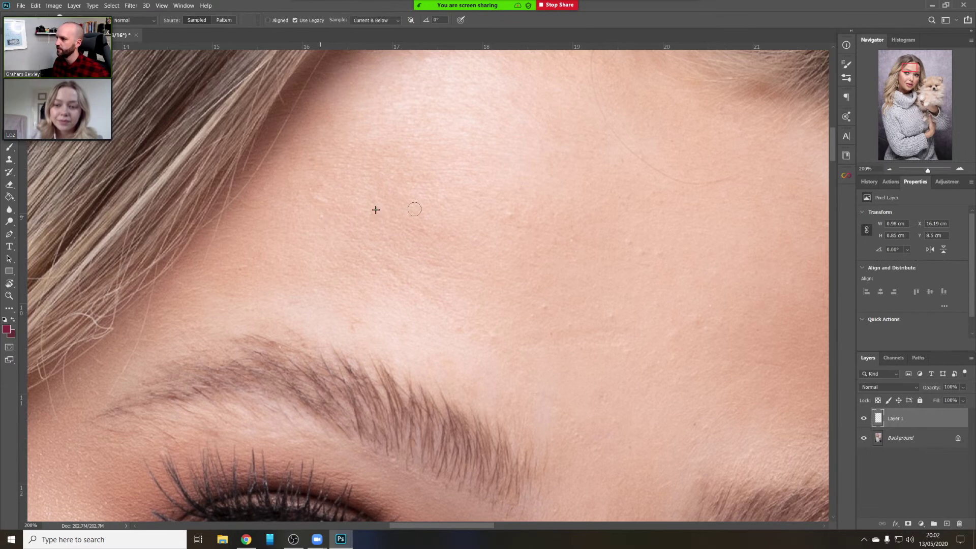
left_click(313, 238)
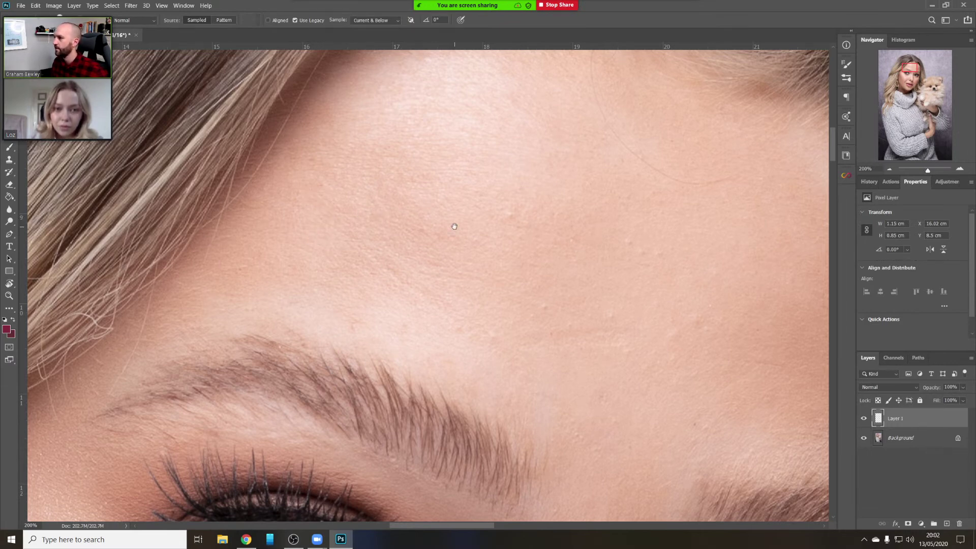
Heal the small spots on the forehead just above the inner end of the left eyebrow
mouse_move(455, 226)
left_mouse_down()
mouse_move(396, 203)
mouse_move(442, 218)
mouse_move(419, 184)
left_mouse_up()
left_click(420, 181)
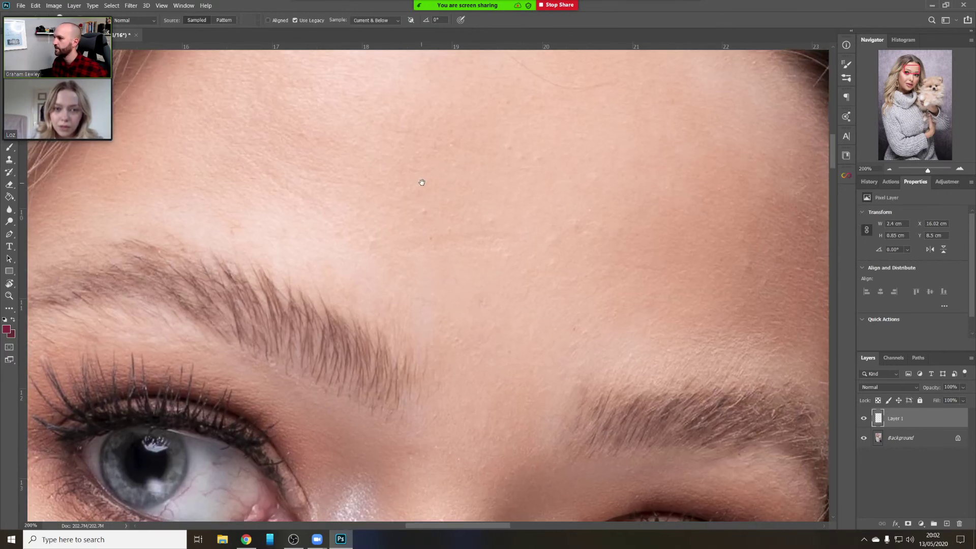
left_click(425, 211)
left_click(370, 240)
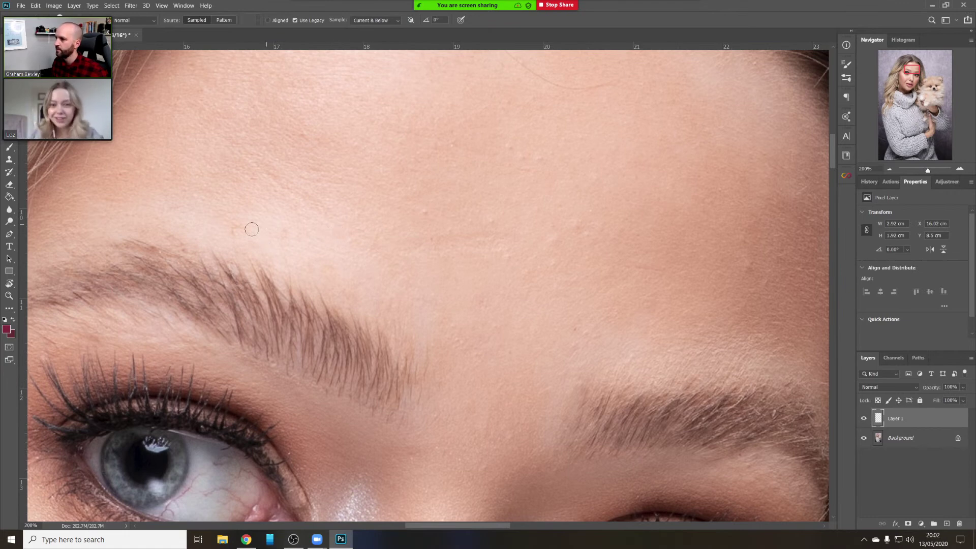
Heal the cluster of small bumps in the middle of the forehead with clean skin sampled beside them
left_click_drag(432, 206, 343, 234)
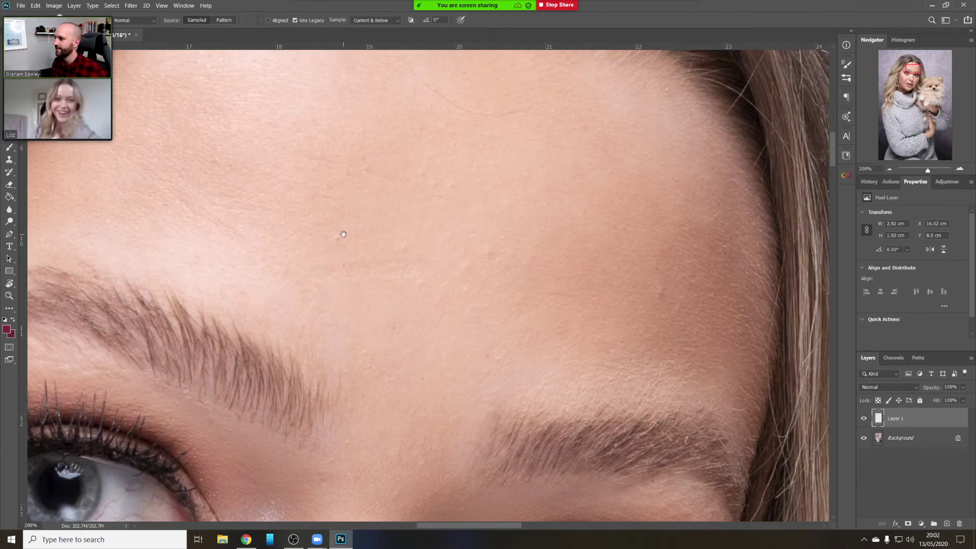
mouse_move(433, 210)
left_mouse_down()
mouse_move(454, 234)
mouse_move(472, 235)
left_mouse_up()
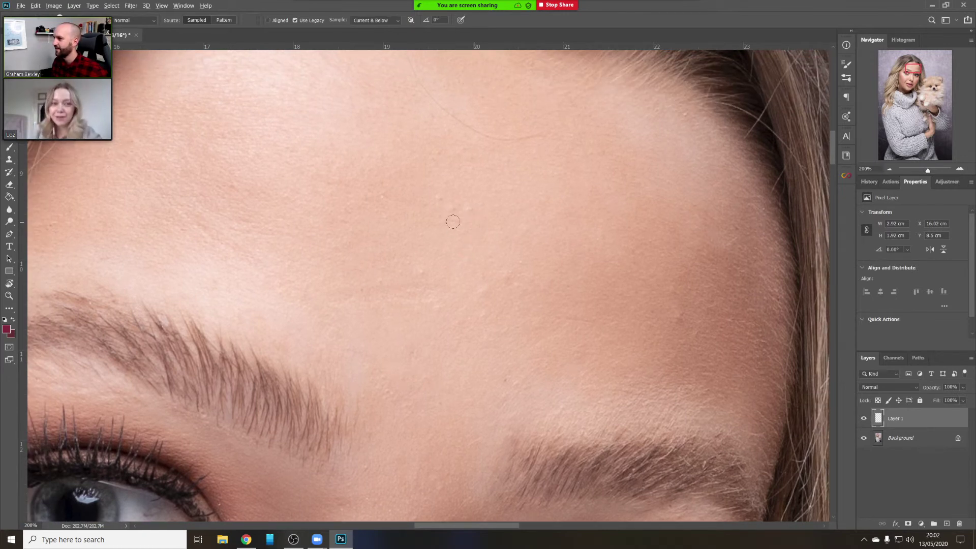
key("alt")
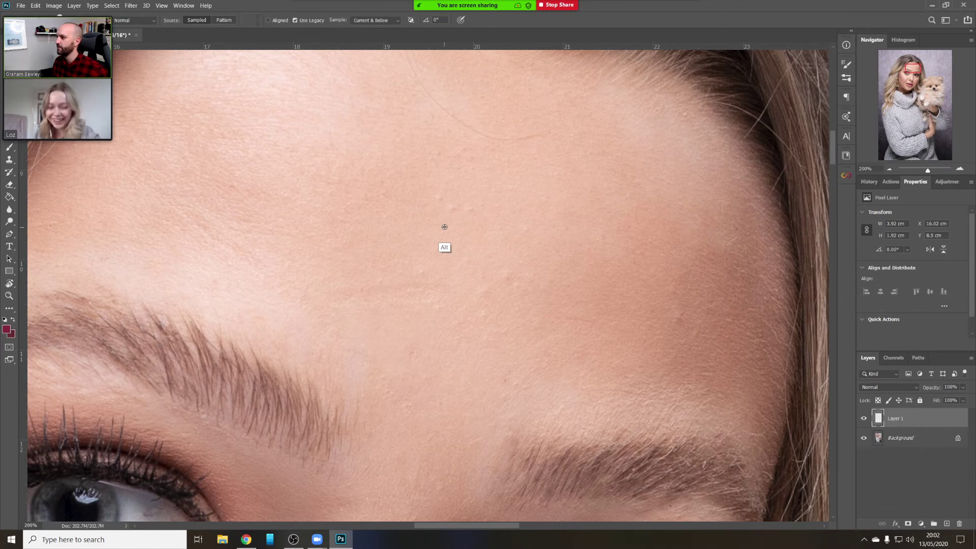
left_click(444, 227, "alt")
left_click_drag(464, 208, 452, 208)
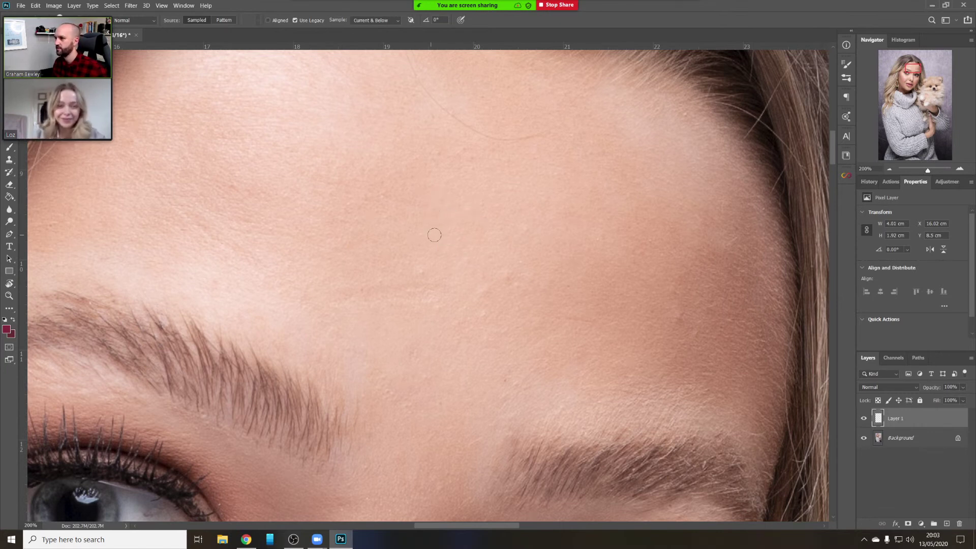
left_click_drag(435, 229, 494, 229)
key("alt")
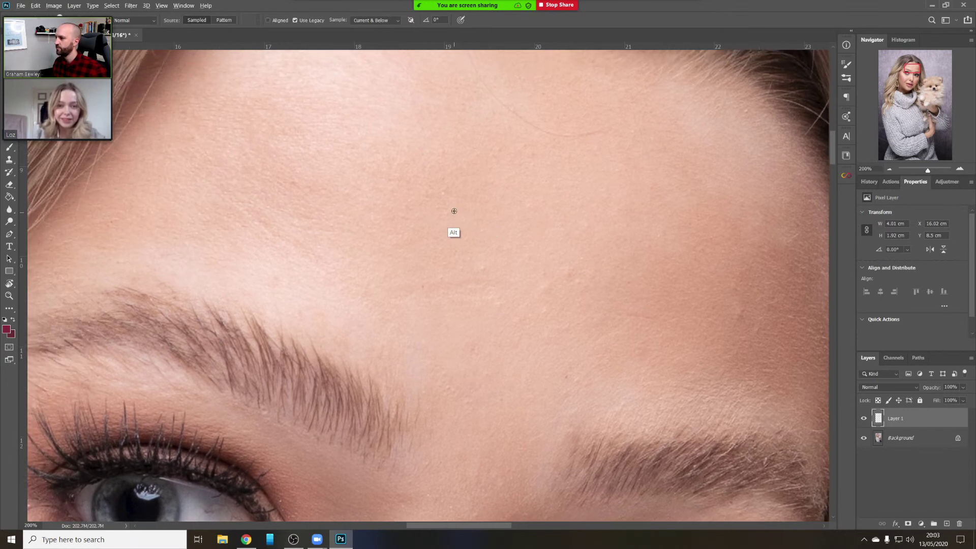
left_click(454, 211, "alt")
left_click(444, 194)
left_click(466, 198)
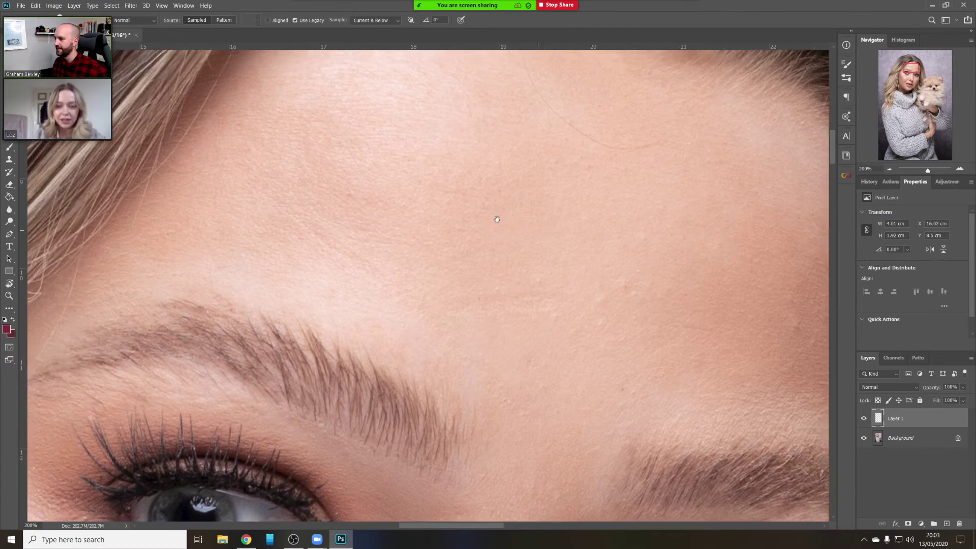
Heal the remaining small bumps in the middle of the forehead, just above the faint horizontal crease
left_click_drag(442, 209, 470, 217)
left_click_drag(528, 241, 430, 214)
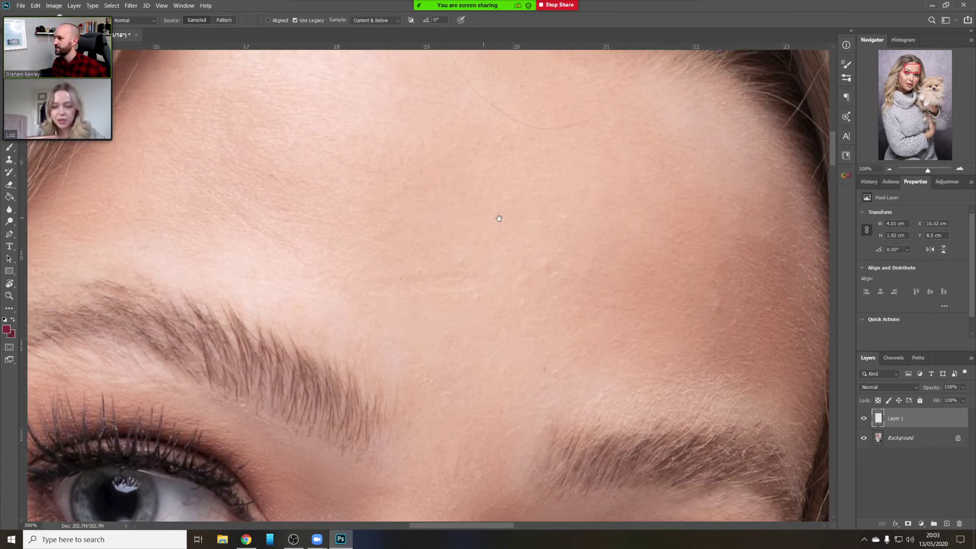
left_click(453, 266)
left_click(435, 262)
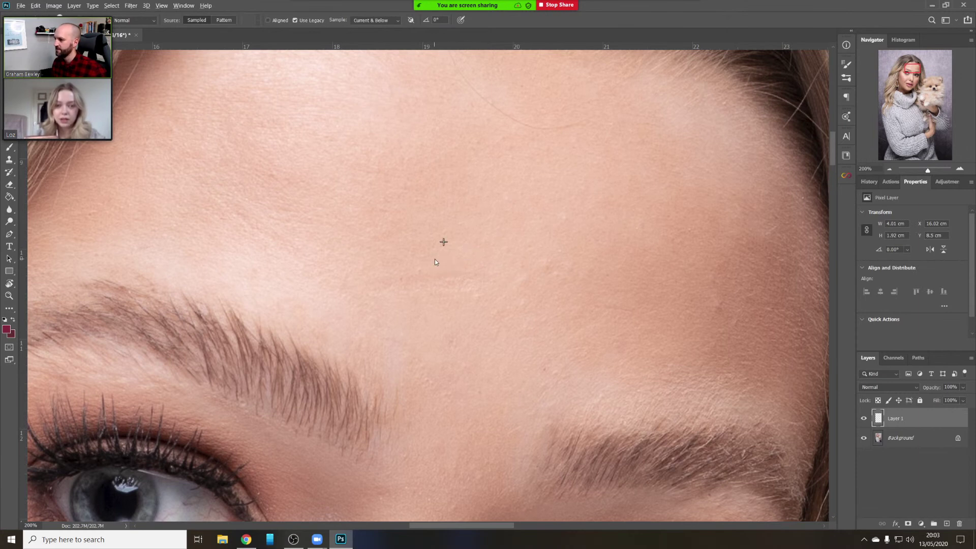
left_click(432, 273)
left_click(421, 269)
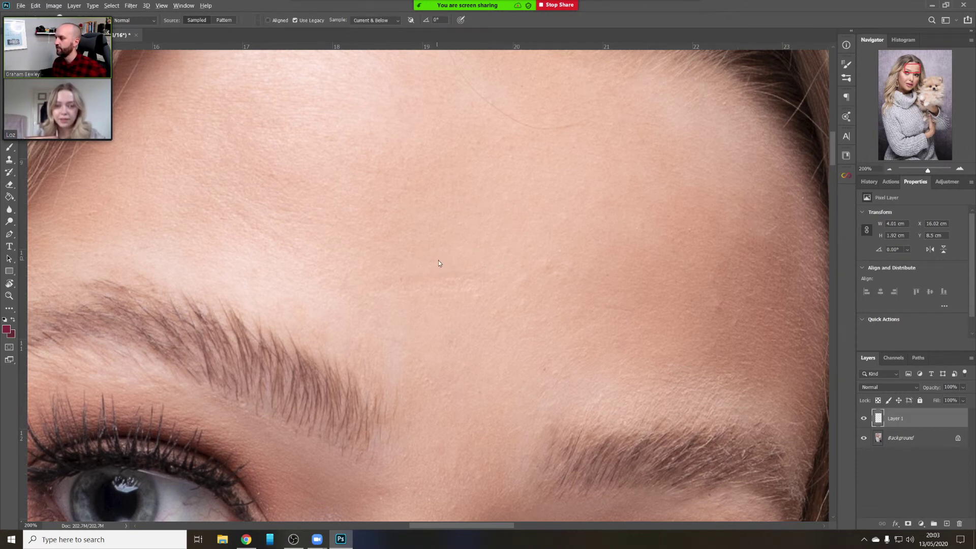
Heal the small blemishes on the forehead above the left eyebrow, sampling clean skin beside them
left_click_drag(423, 211, 488, 242)
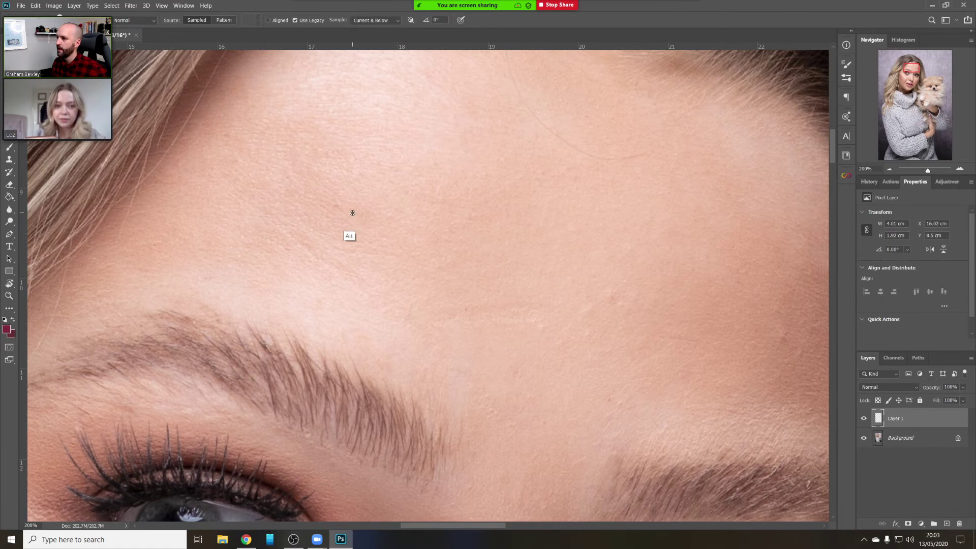
left_click(389, 229, "alt")
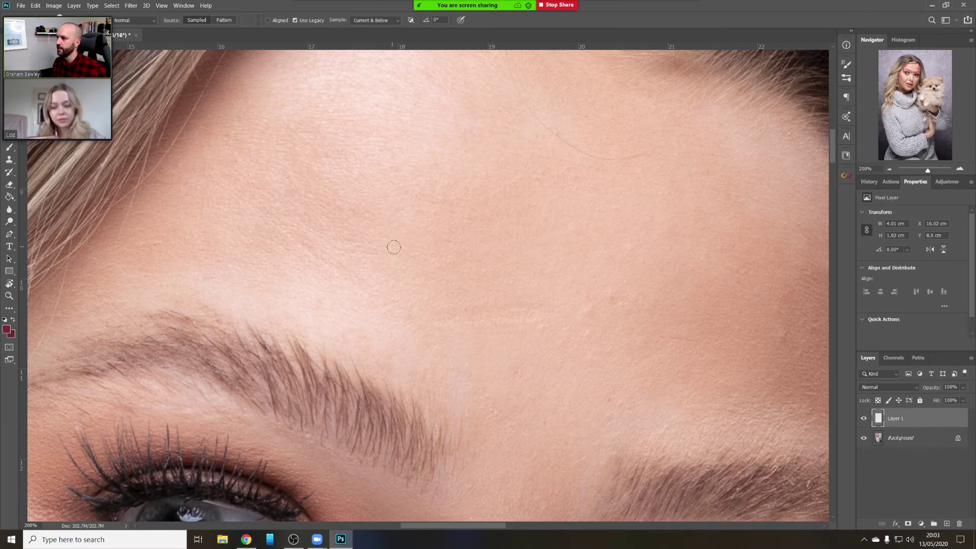
left_click_drag(481, 242, 551, 276)
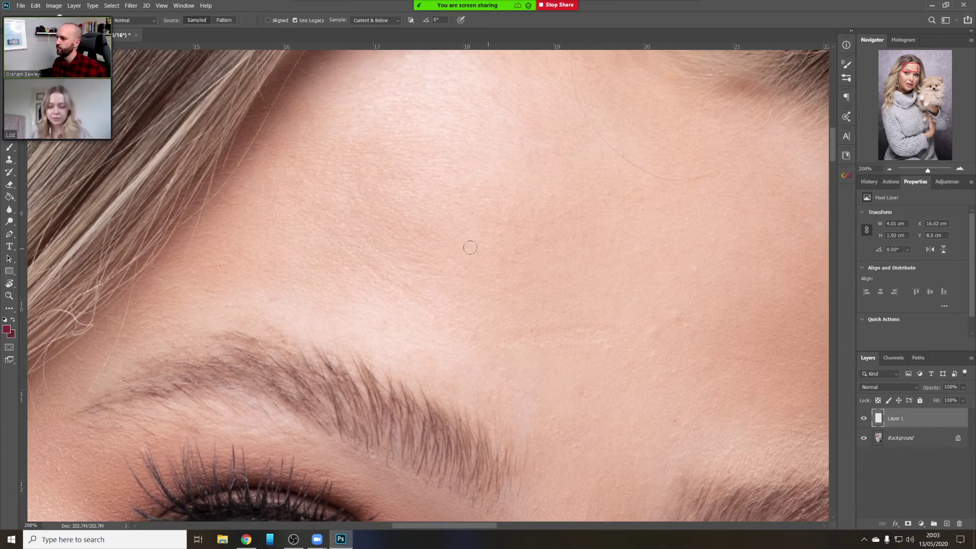
key("alt")
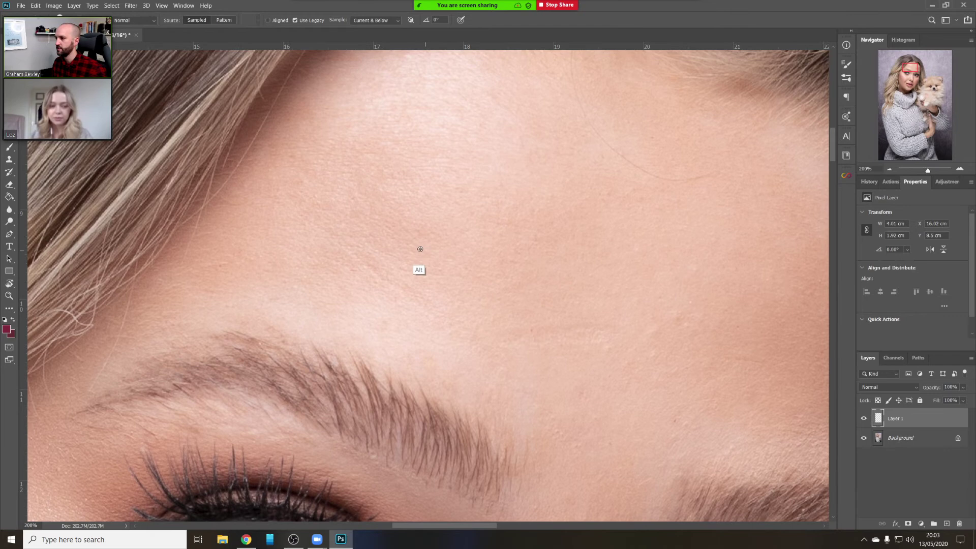
left_click(420, 249, "alt")
left_click_drag(407, 268, 461, 272)
left_click(462, 276, "alt")
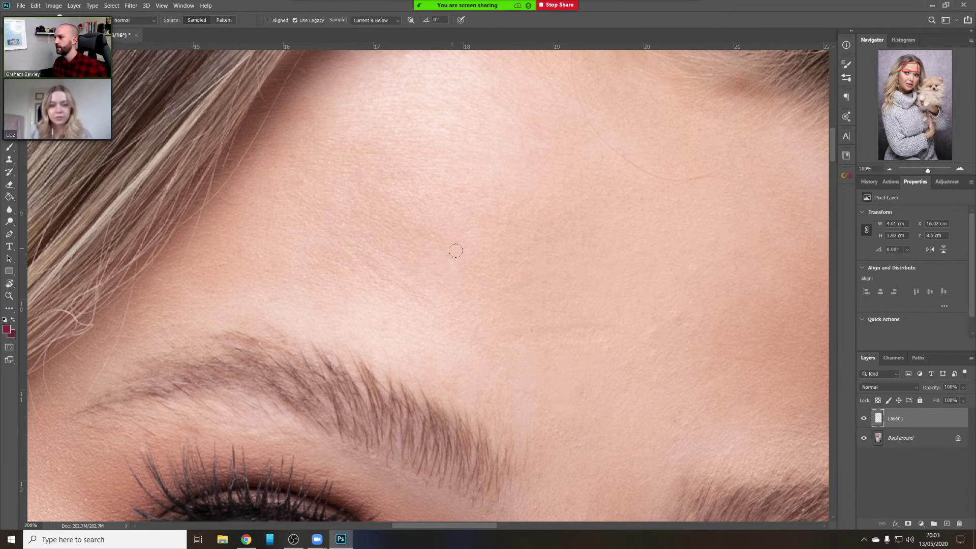
Heal the small spots across the right side of the forehead above the right eyebrow, using skin sampled nearby
left_click_drag(542, 268, 393, 237)
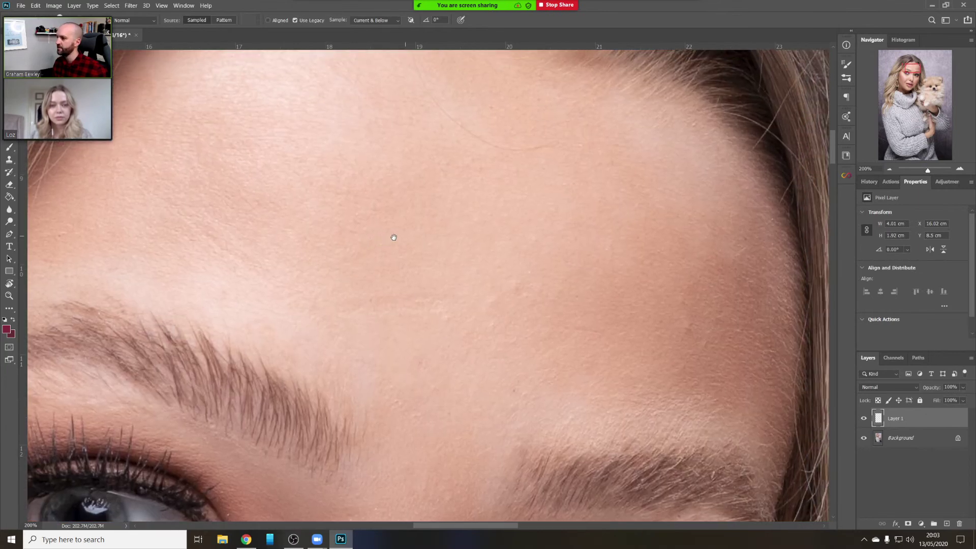
left_click(534, 241, "alt")
left_click(549, 255)
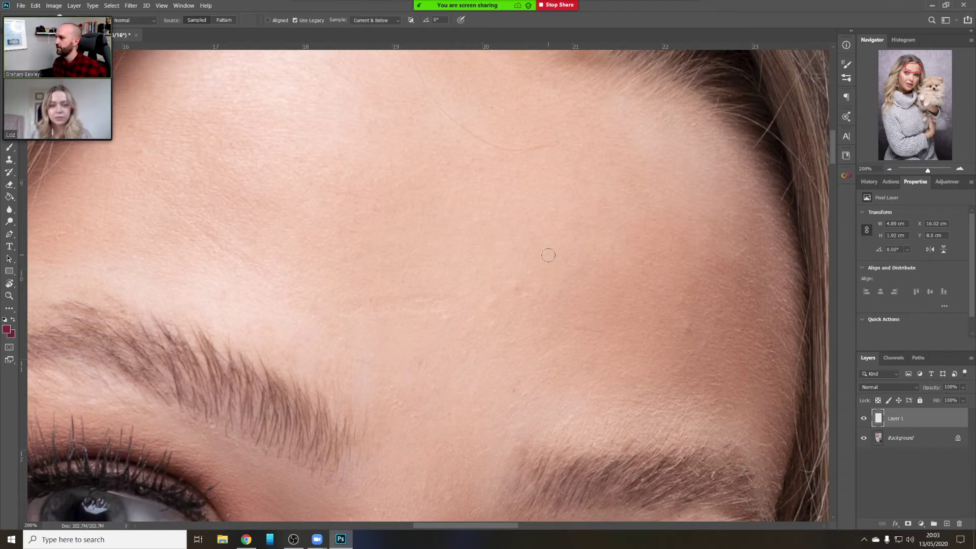
left_click(584, 246)
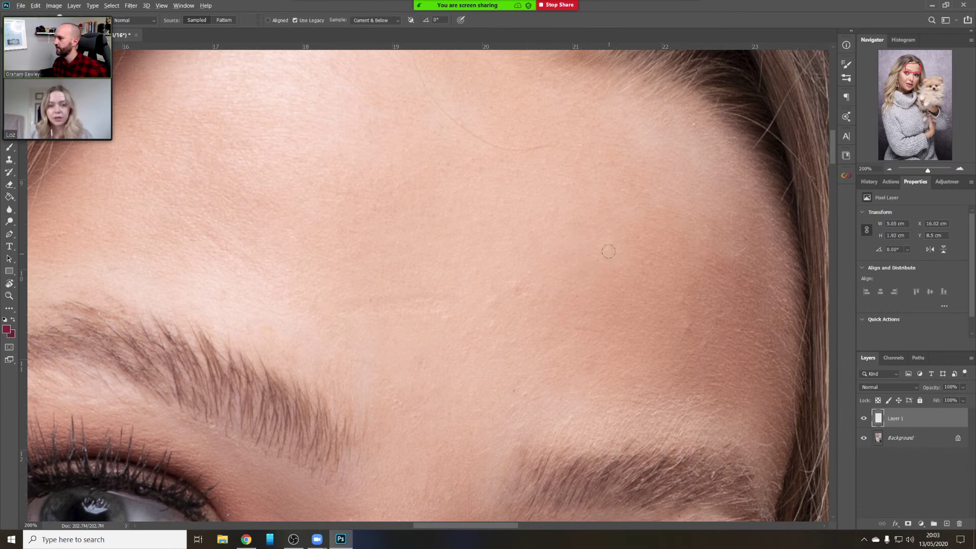
left_click(608, 251)
left_click_drag(591, 302, 563, 246)
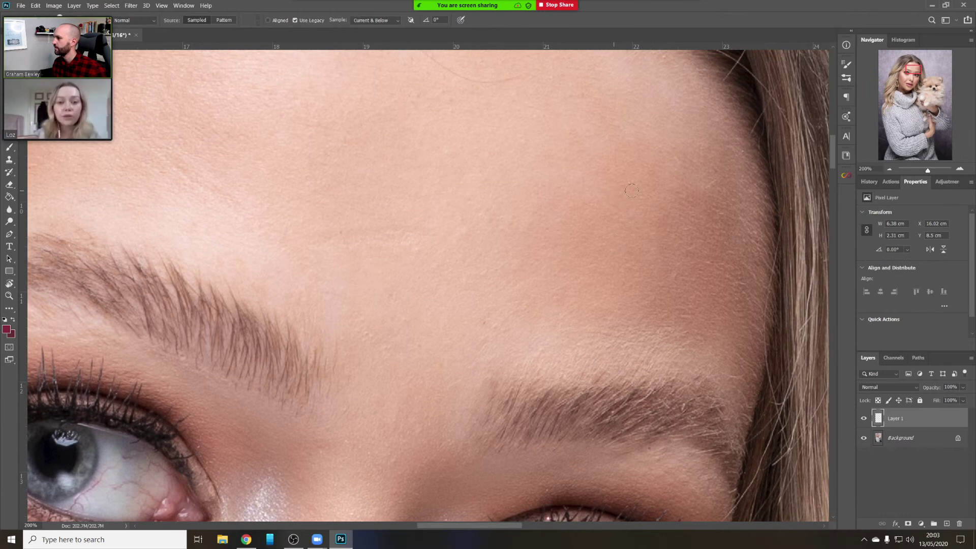
left_click_drag(616, 210, 638, 257)
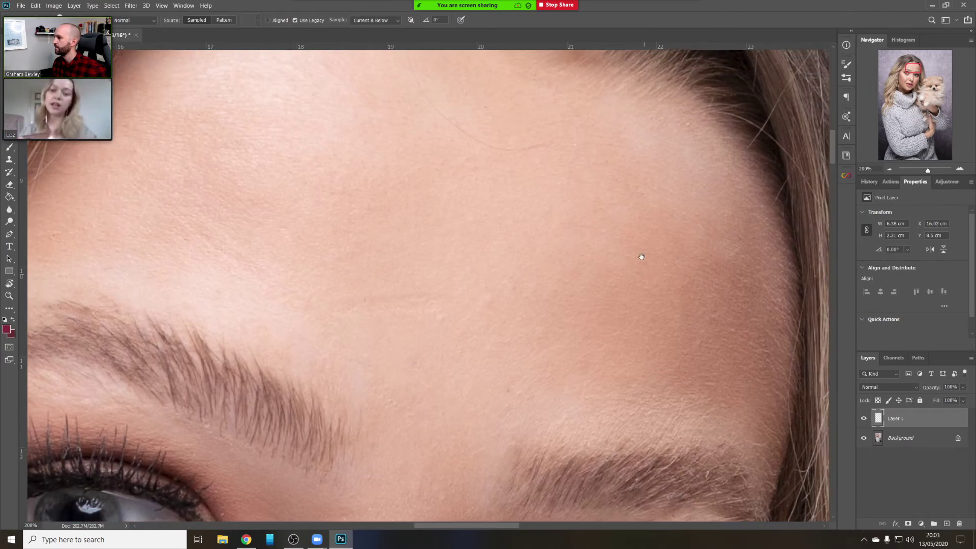
Heal the small spots on the lower forehead above the gap between the eyebrows, sampling adjacent skin
left_click_drag(573, 244, 584, 198)
left_click_drag(580, 265, 653, 235)
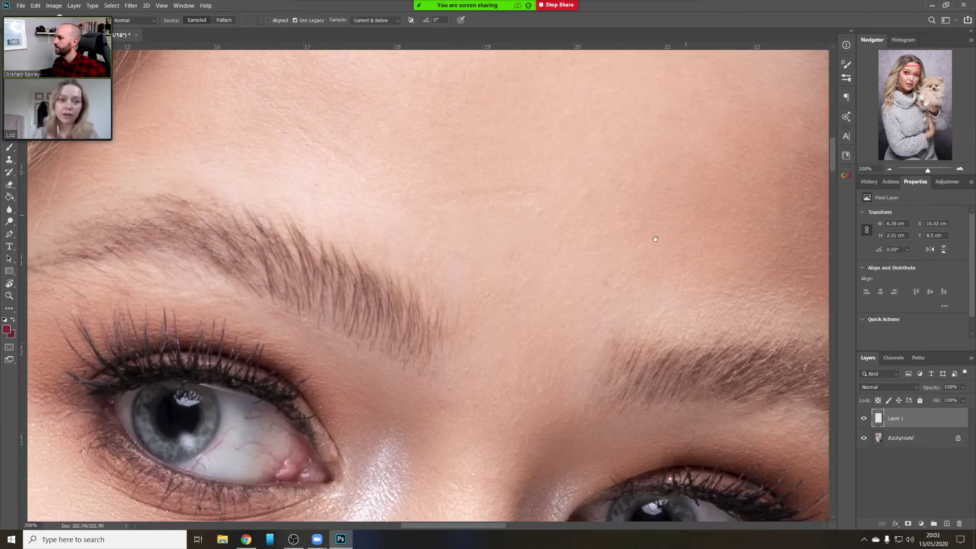
left_click(606, 278, "alt")
left_click(538, 270)
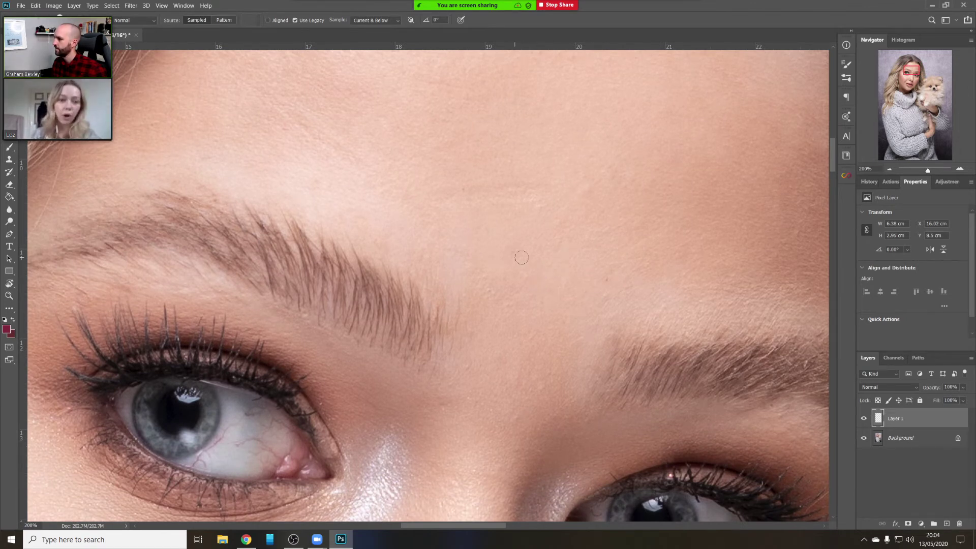
Remove the fine stray hair running down from the hairline on the upper forehead, healing it with nearby skin
left_click_drag(569, 185, 580, 262)
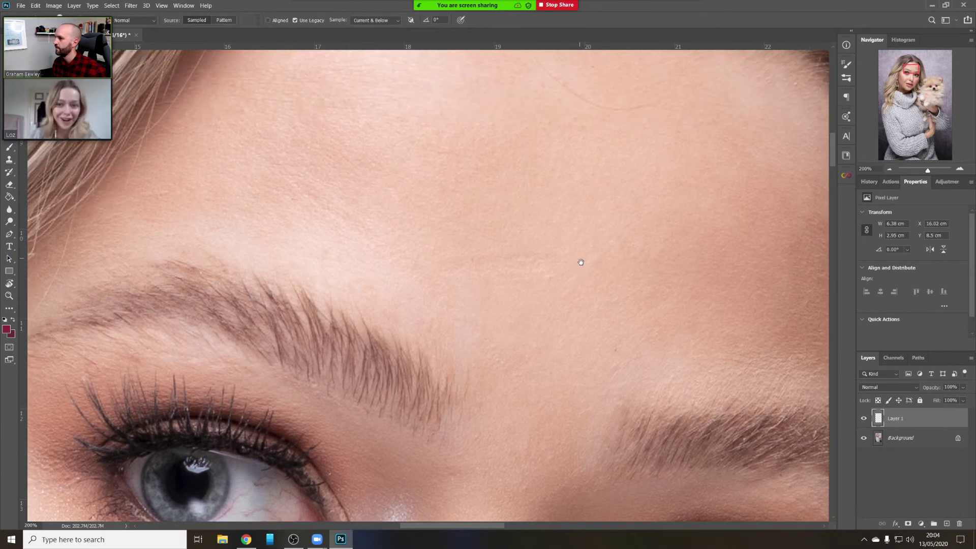
mouse_move(564, 115)
left_mouse_down()
mouse_move(545, 229)
mouse_move(508, 263)
mouse_move(548, 277)
left_mouse_up()
left_click(511, 273, "alt")
left_click_drag(575, 283, 616, 276)
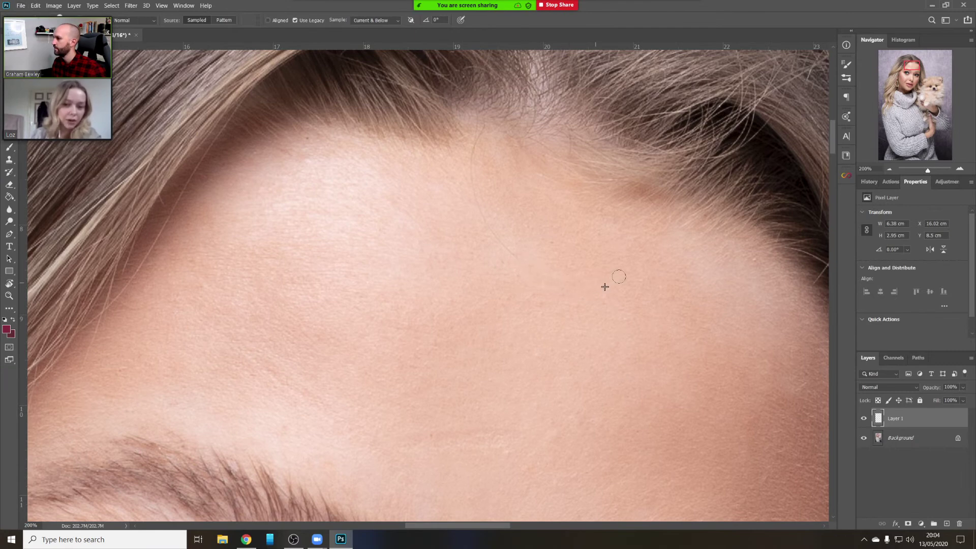
mouse_move(496, 257)
left_mouse_down()
mouse_move(483, 239)
mouse_move(503, 247)
mouse_move(465, 163)
mouse_move(487, 206)
mouse_move(490, 174)
mouse_move(472, 158)
left_mouse_up()
left_click(469, 205)
left_click(468, 185, "alt")
left_click(492, 214, "alt")
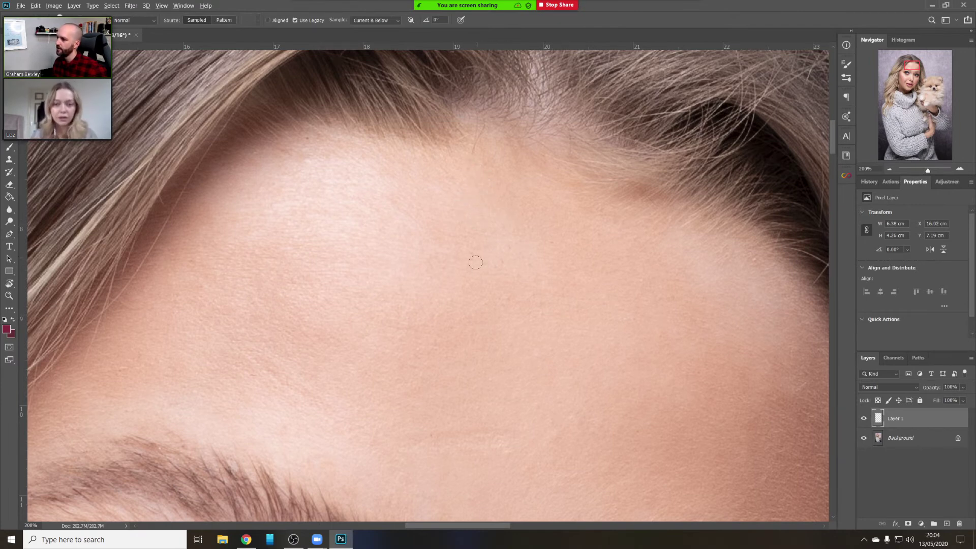
Heal the small marks on the outer forehead between the hair and the left eyebrow
left_click_drag(514, 242, 575, 206)
left_click_drag(527, 292, 514, 253)
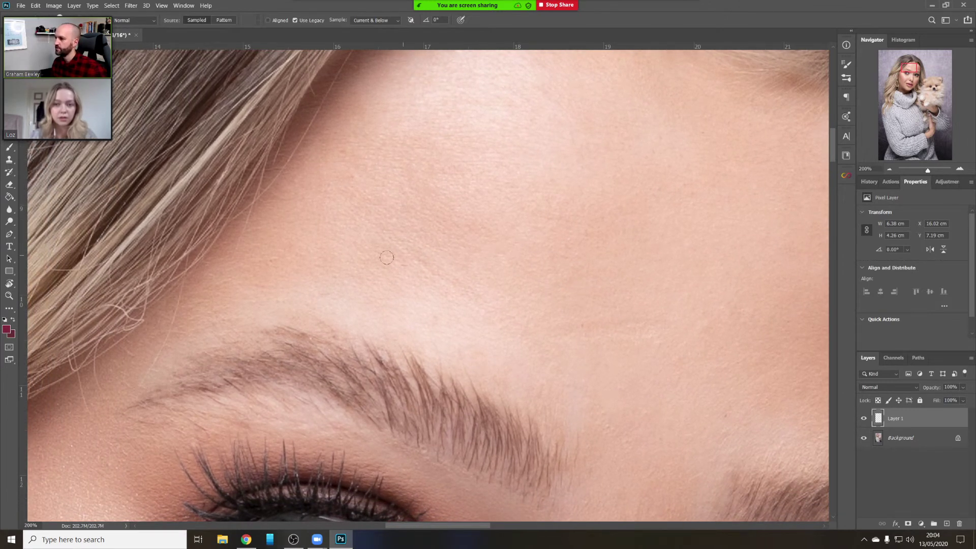
left_click_drag(355, 253, 412, 221)
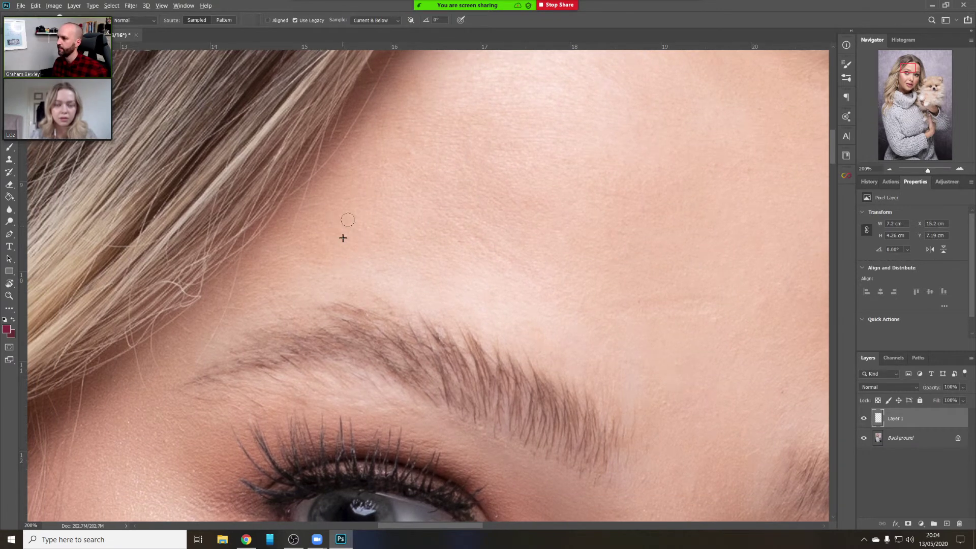
left_click_drag(338, 269, 326, 264)
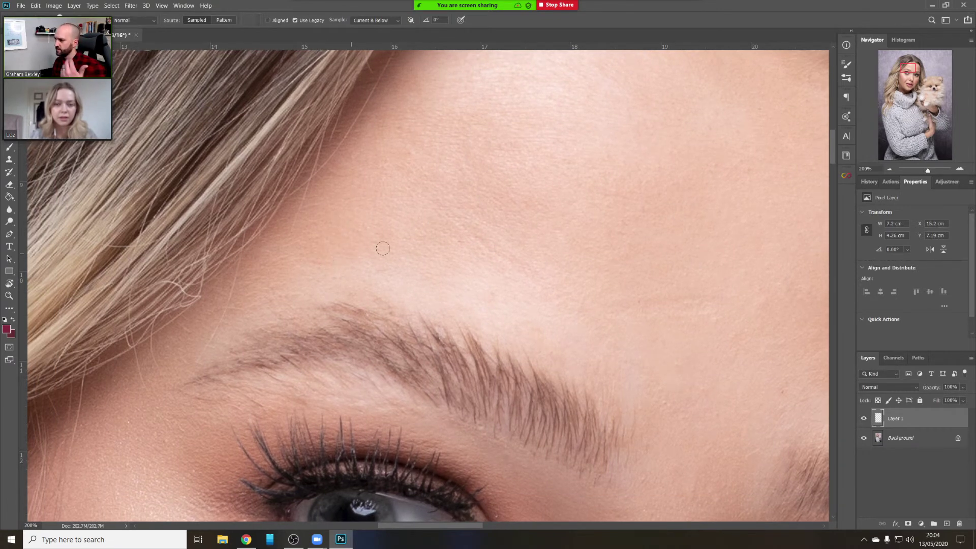
left_click_drag(428, 268, 421, 233)
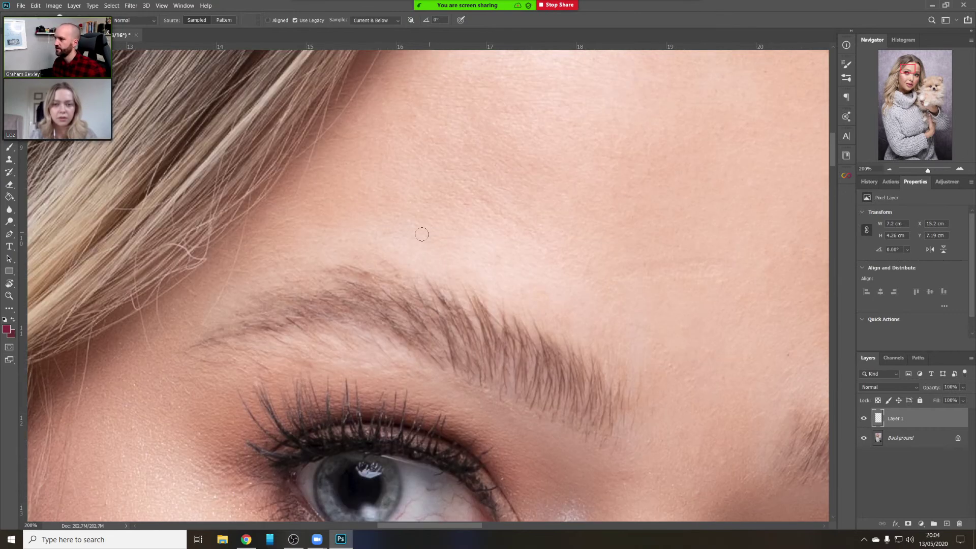
Check the whole forehead at 100%, and heal the small bumps on the cheek below the left eye at 200%
left_click(889, 169)
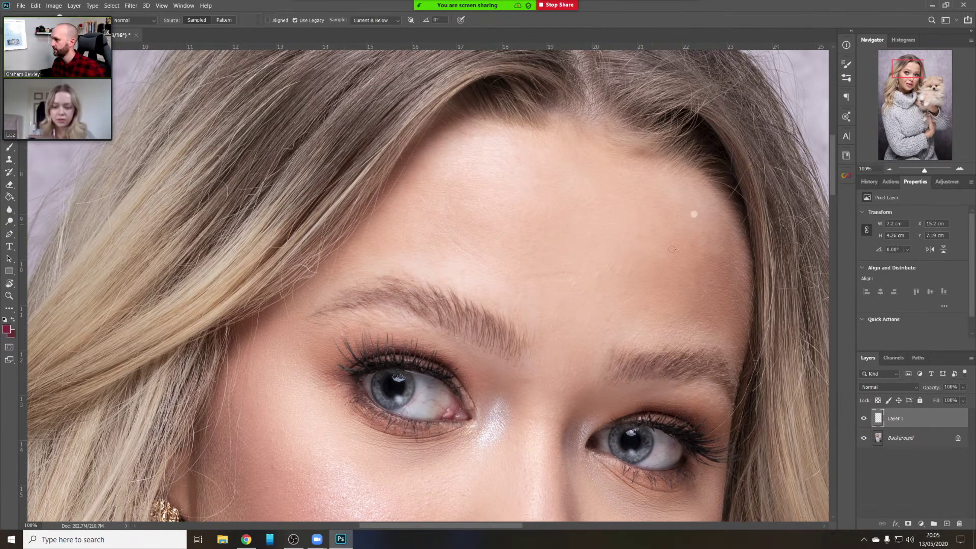
key("z")
left_click(551, 252)
left_click_drag(580, 271, 525, 231)
key("j")
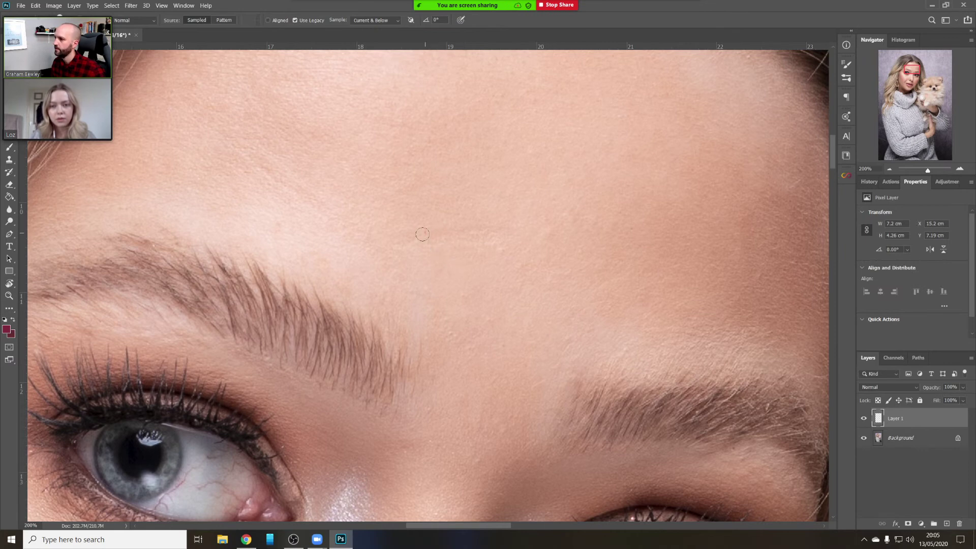
left_click_drag(501, 310, 580, 142)
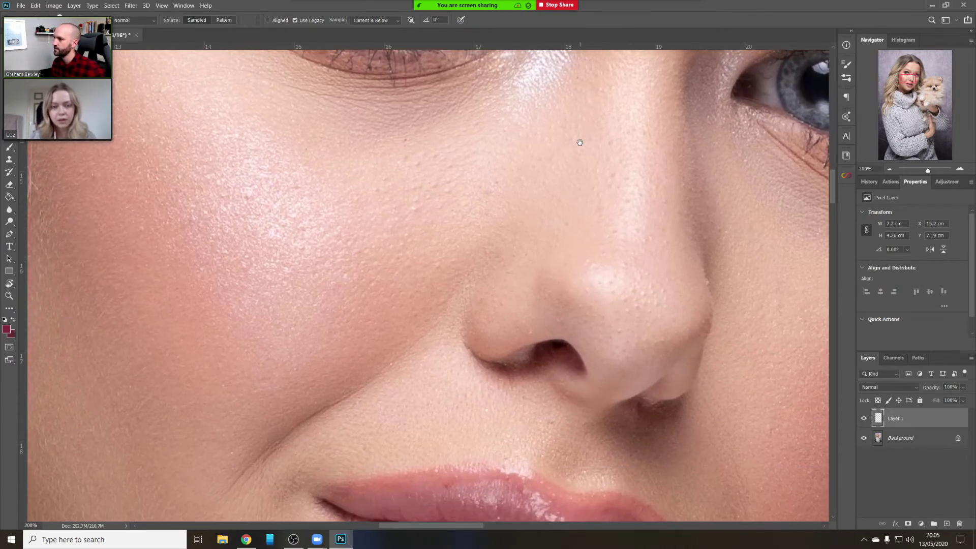
left_click_drag(522, 307, 619, 384)
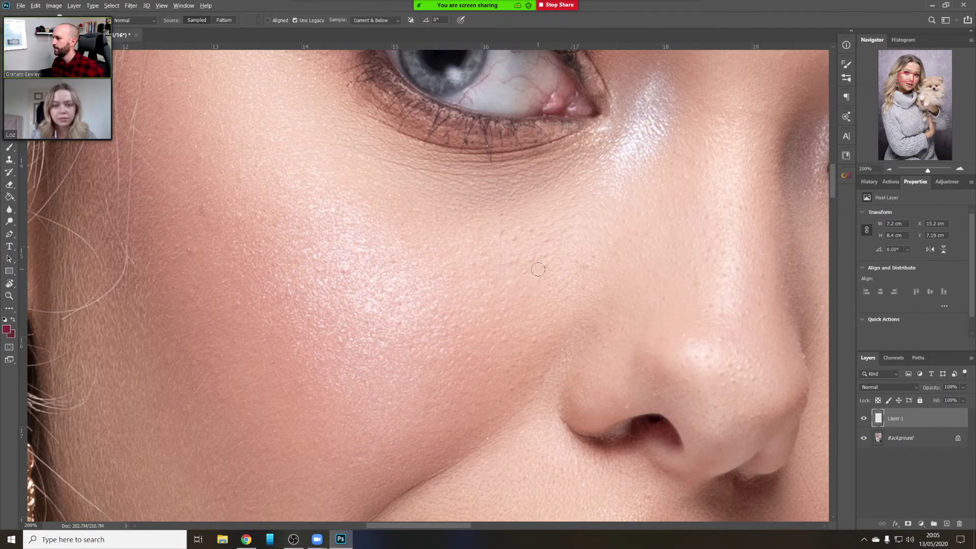
mouse_move(513, 285)
left_mouse_down()
mouse_move(503, 314)
mouse_move(505, 285)
mouse_move(509, 317)
mouse_move(483, 312)
mouse_move(504, 309)
left_mouse_up()
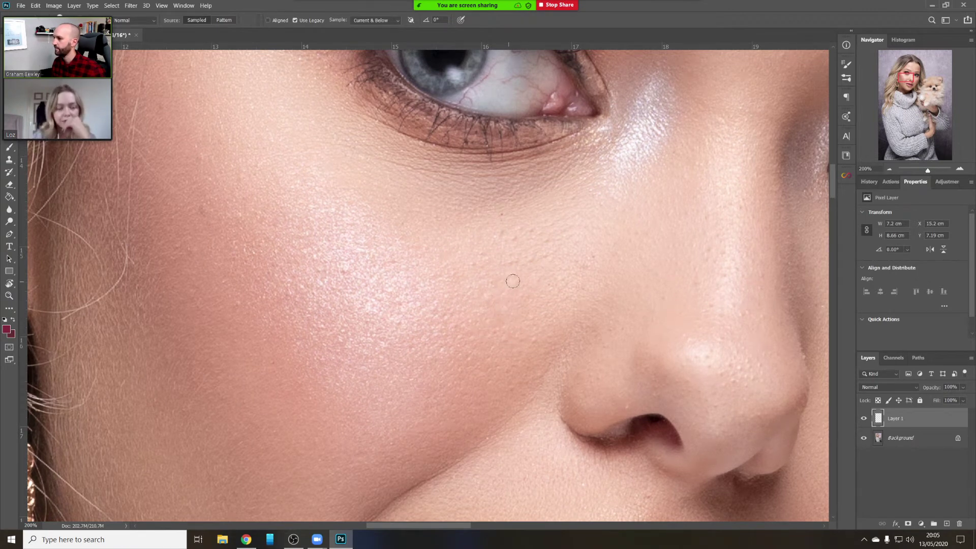
Heal the small spots on the outer cheek between the highlight and the earring, repeatedly resampling clean skin close by
left_click_drag(387, 244, 474, 280)
left_click(296, 261, "alt")
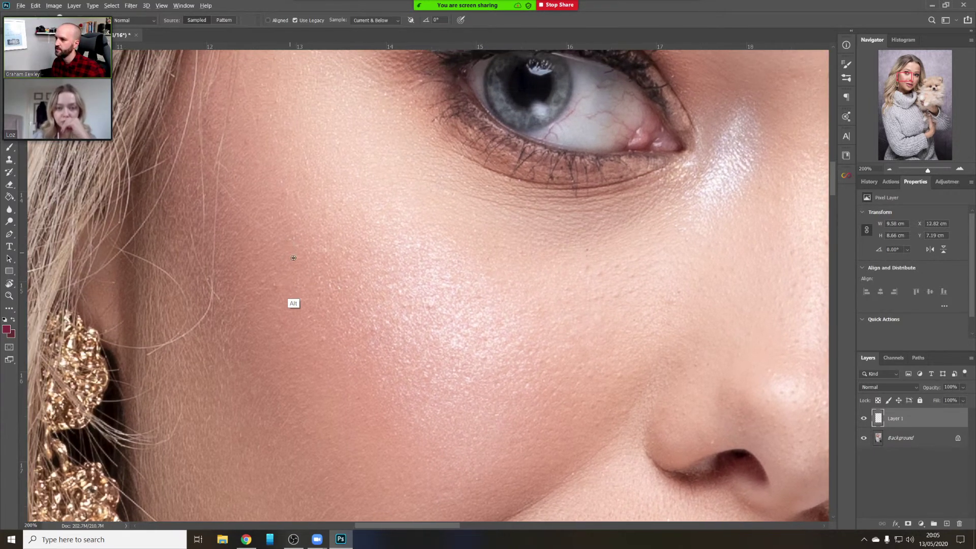
left_click_drag(291, 301, 287, 290)
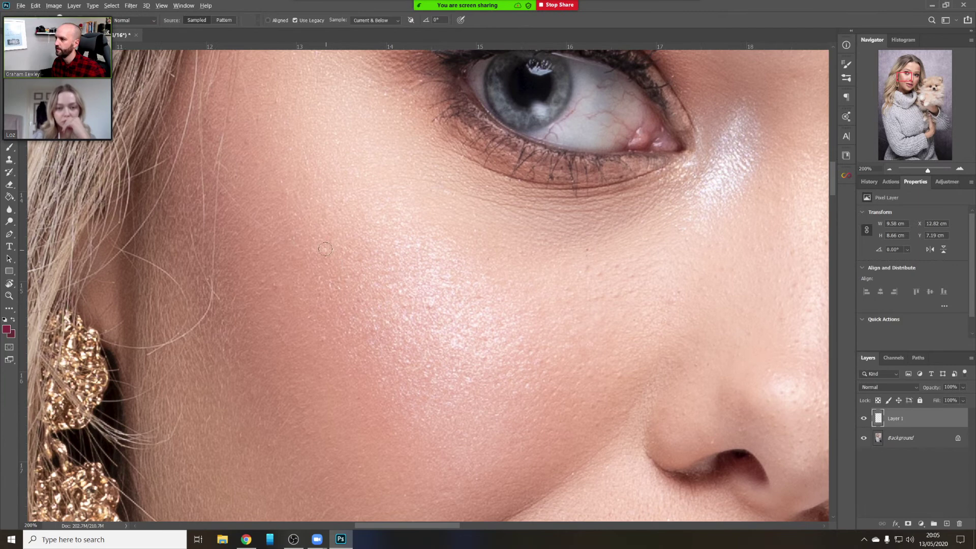
left_click(293, 299, "alt")
left_click(327, 263)
left_click(286, 305, "alt")
left_click(326, 245)
left_click(275, 287)
left_click(295, 326, "alt")
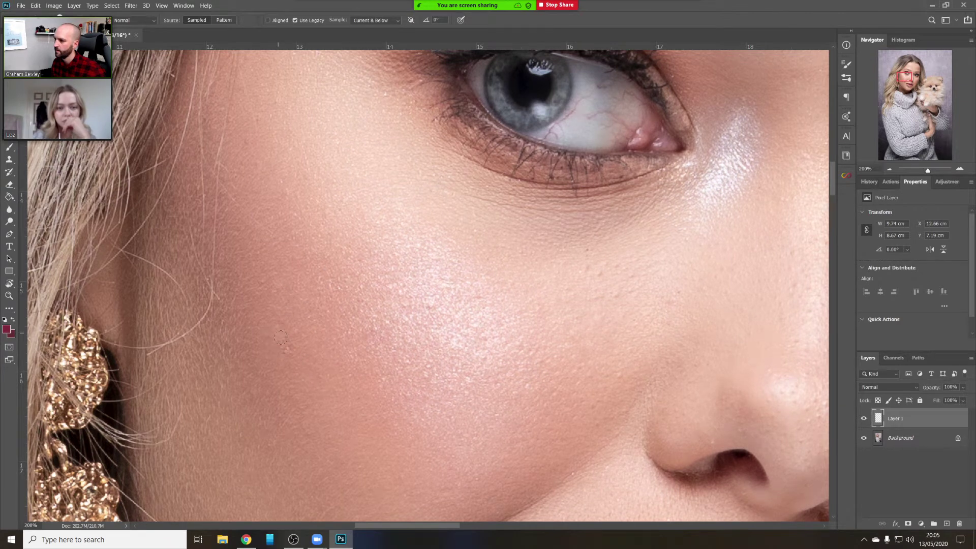
left_click_drag(285, 349, 293, 357)
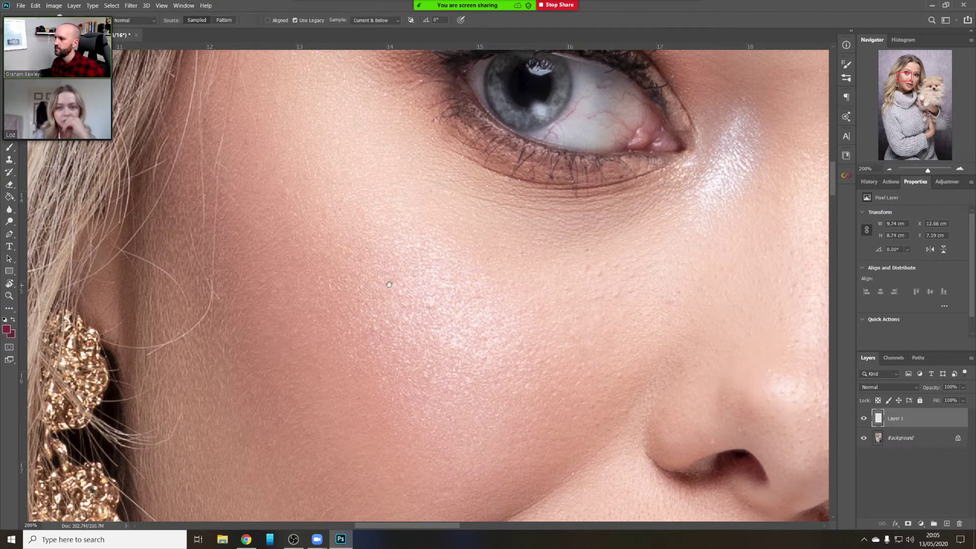
Heal the small marks on the lower cheek beside the smile line with skin sampled next to them
left_click_drag(386, 214, 304, 115)
left_click_drag(356, 428, 540, 128)
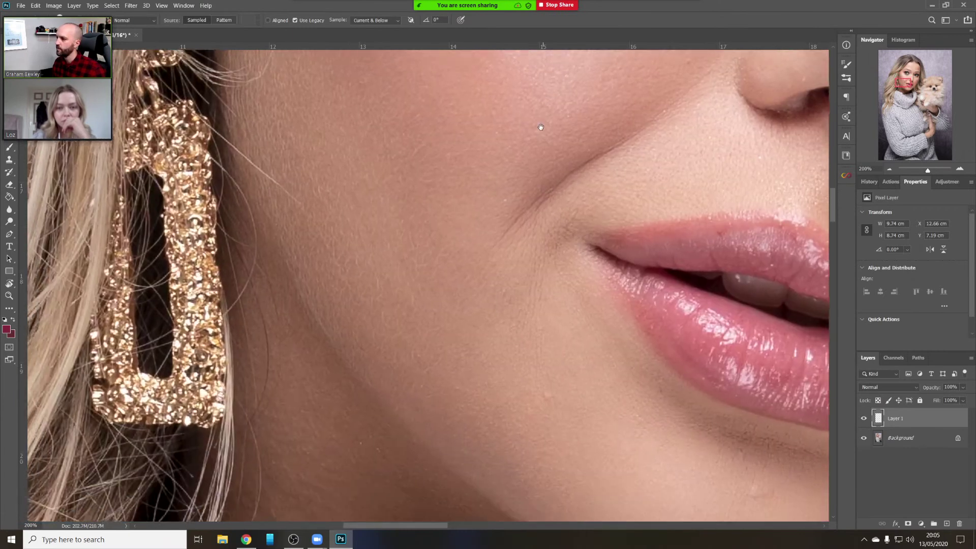
left_click_drag(518, 307, 473, 320)
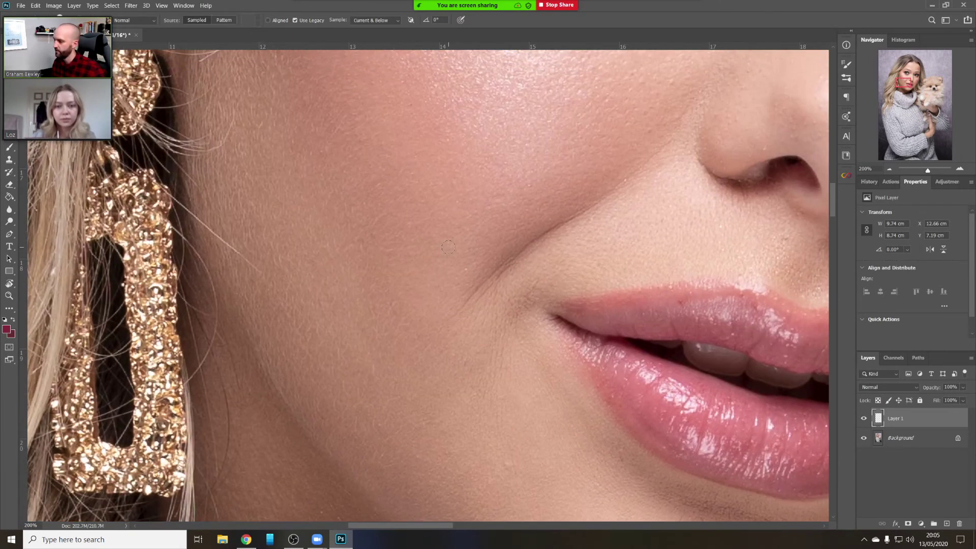
right_click(457, 273)
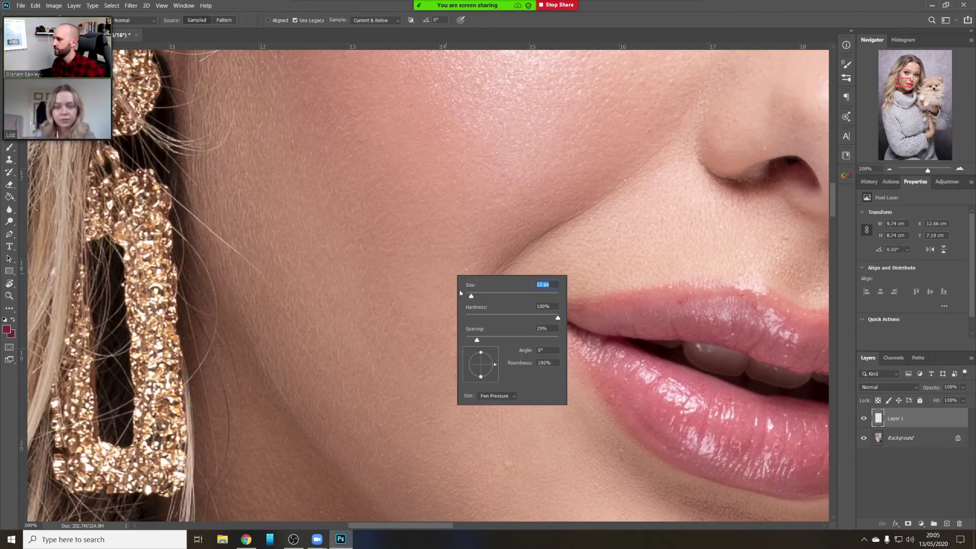
key("Return")
left_click(449, 276, "alt")
left_click(466, 269)
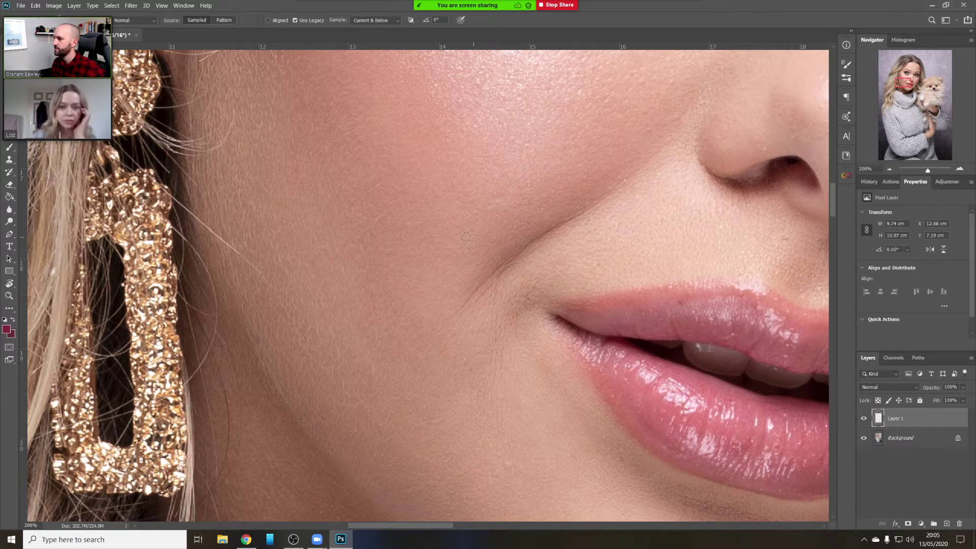
Heal the last small marks on the cheek above the smile line and the blemish between the nose and upper lip
left_click(457, 235)
left_click(450, 261, "alt")
left_click(458, 203)
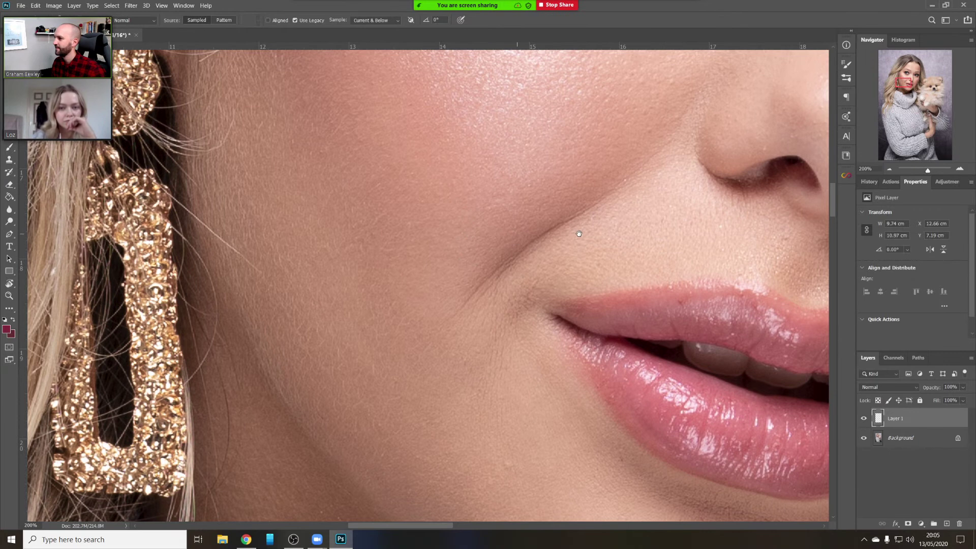
left_click_drag(579, 233, 417, 276)
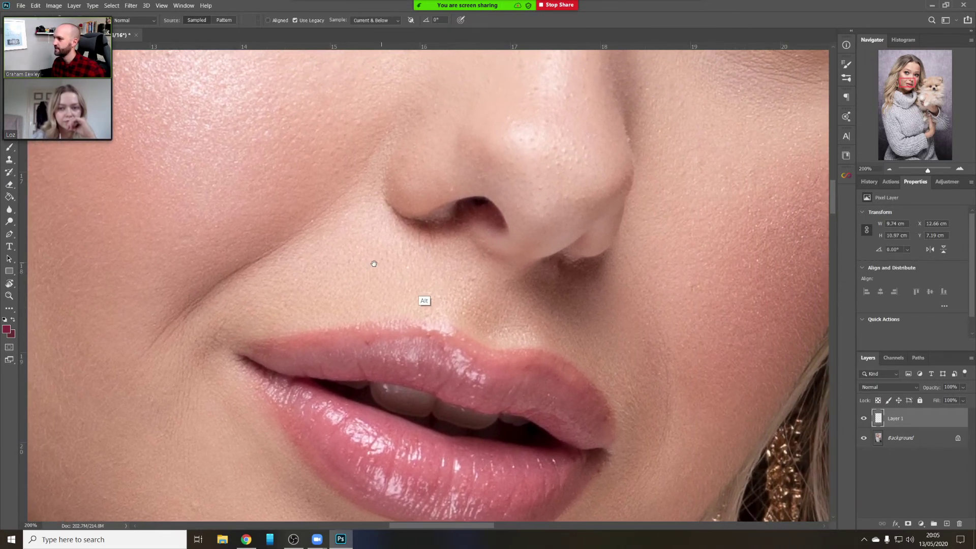
left_click(413, 268, "alt")
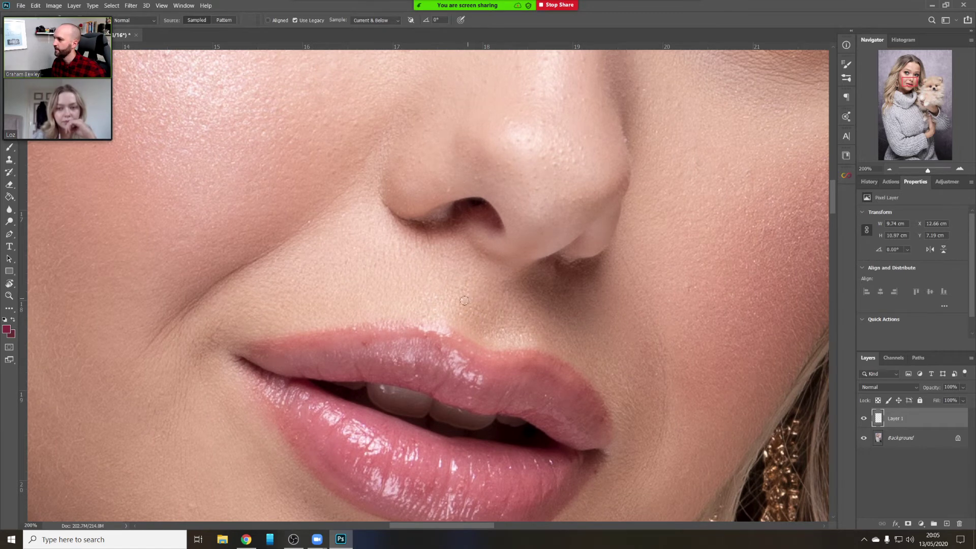
mouse_move(464, 300)
left_mouse_down()
mouse_move(461, 313)
mouse_move(441, 298)
left_mouse_up()
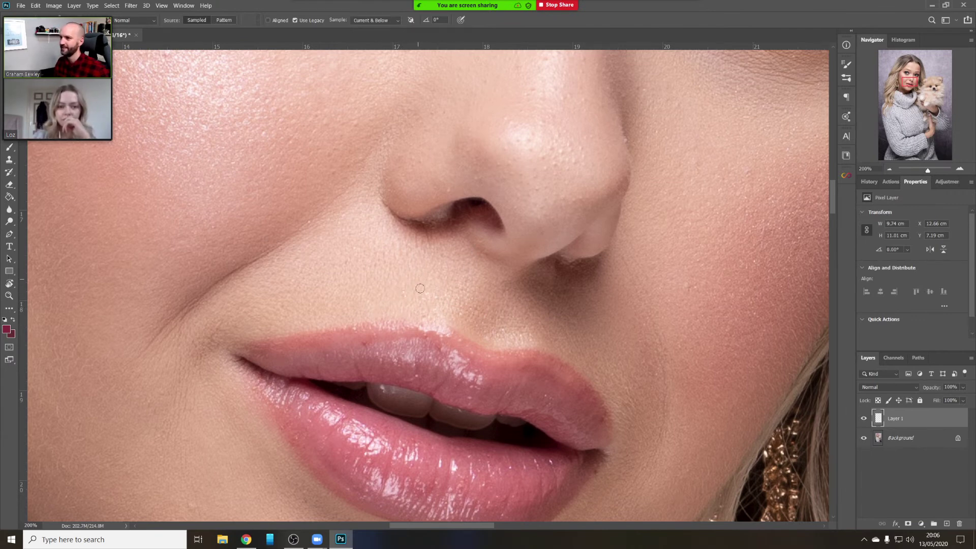
Heal the dark spot and fine creases on the upper lip and the small marks on the lower lip with nearby lip texture
left_click_drag(436, 298, 491, 223)
key("alt")
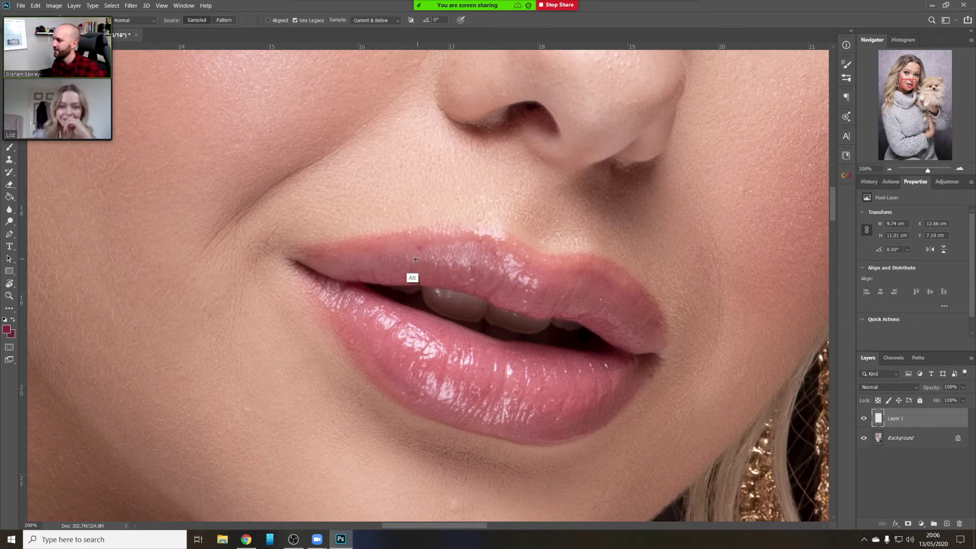
left_click(433, 247, "alt")
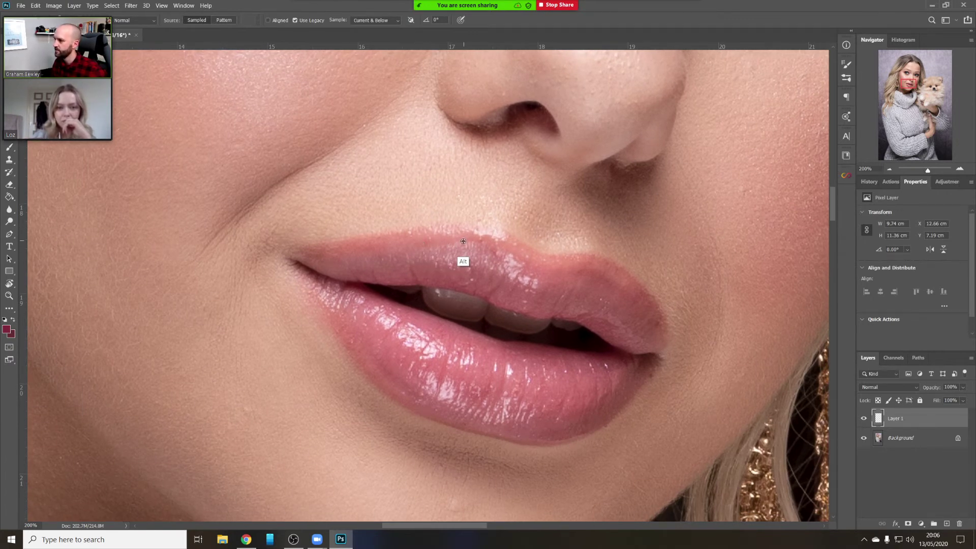
left_click(486, 241, "alt")
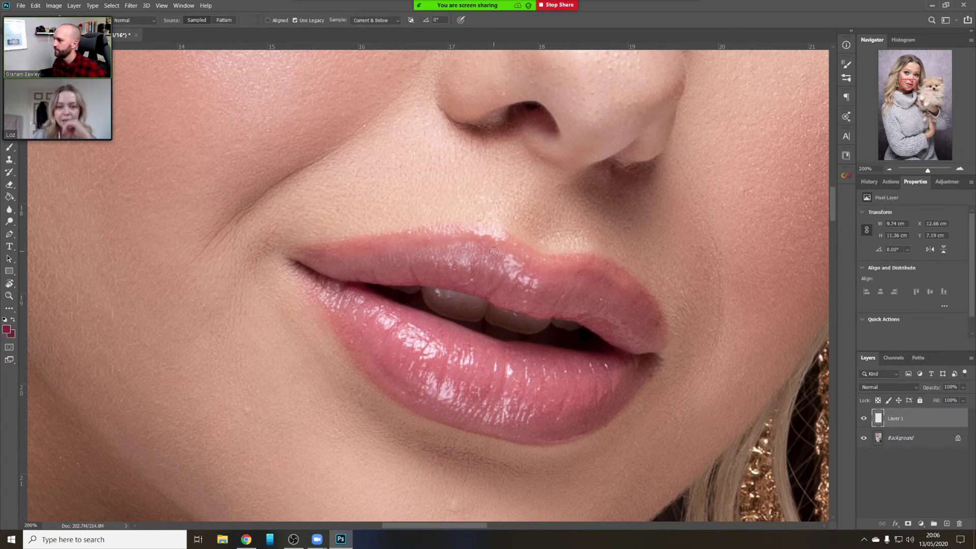
left_click_drag(483, 289, 473, 271)
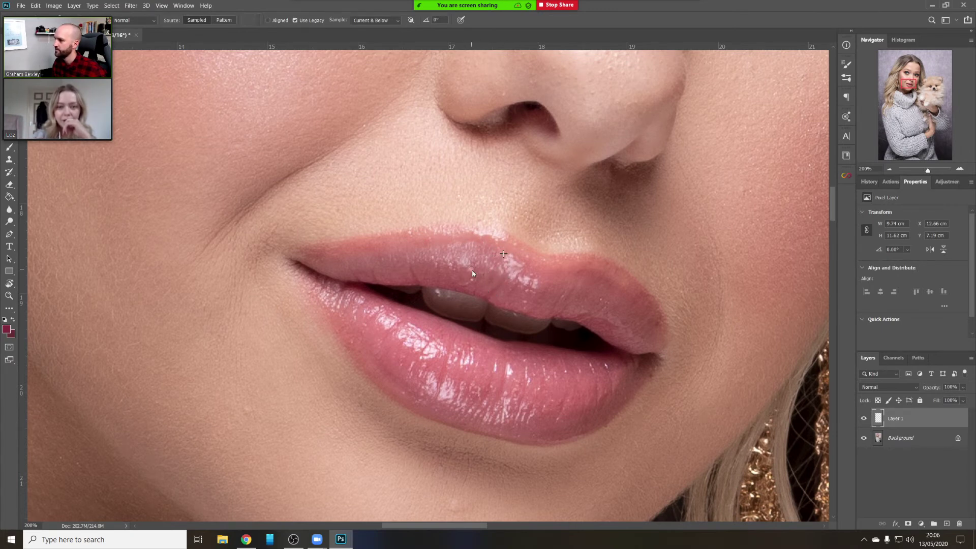
left_click(474, 279)
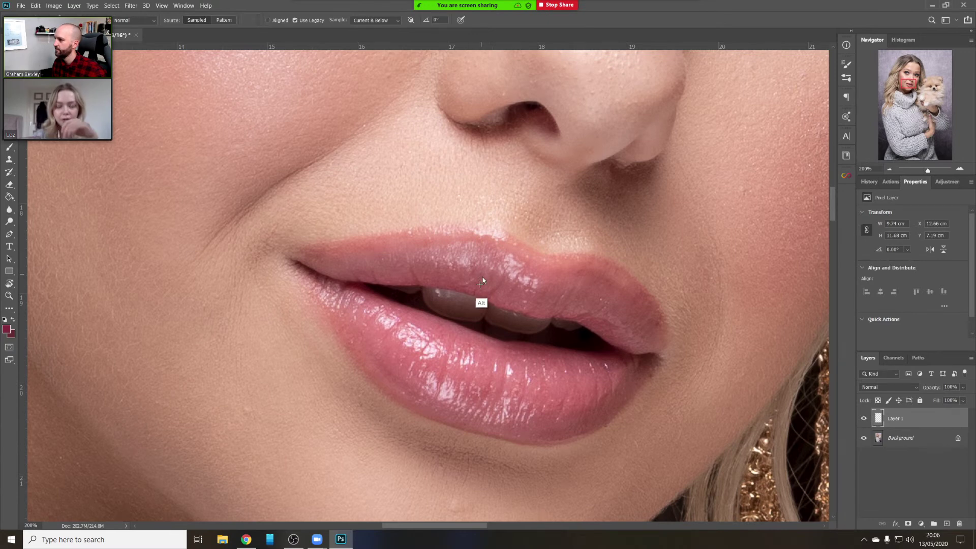
mouse_move(475, 273)
left_mouse_down()
mouse_move(487, 281)
mouse_move(468, 283)
left_mouse_up()
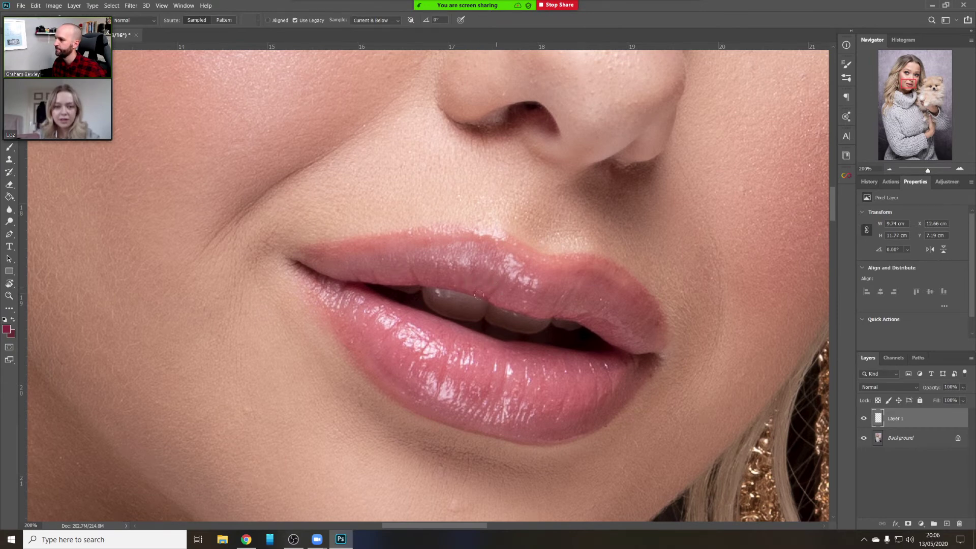
left_click_drag(437, 239, 462, 140)
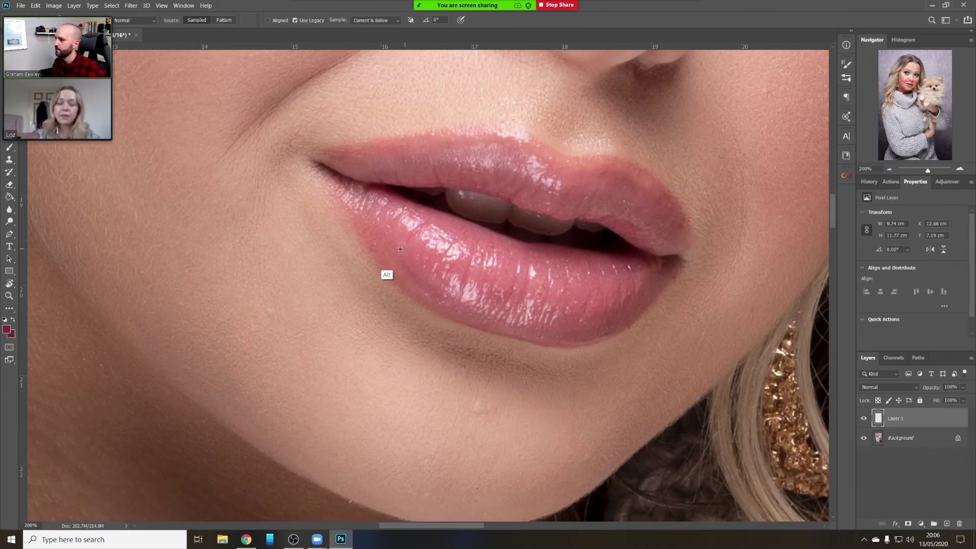
Heal the small marks along the side of the nose and on the cheek below the right eye
mouse_move(656, 195)
left_mouse_down()
mouse_move(464, 267)
mouse_move(427, 343)
left_mouse_up()
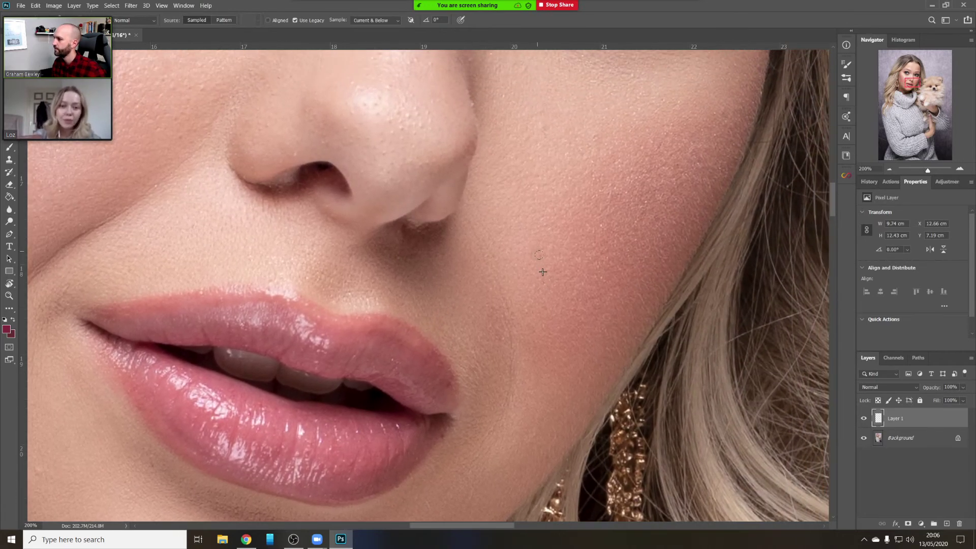
mouse_move(578, 183)
left_mouse_down()
mouse_move(592, 336)
mouse_move(604, 347)
mouse_move(670, 325)
mouse_move(629, 336)
left_mouse_up()
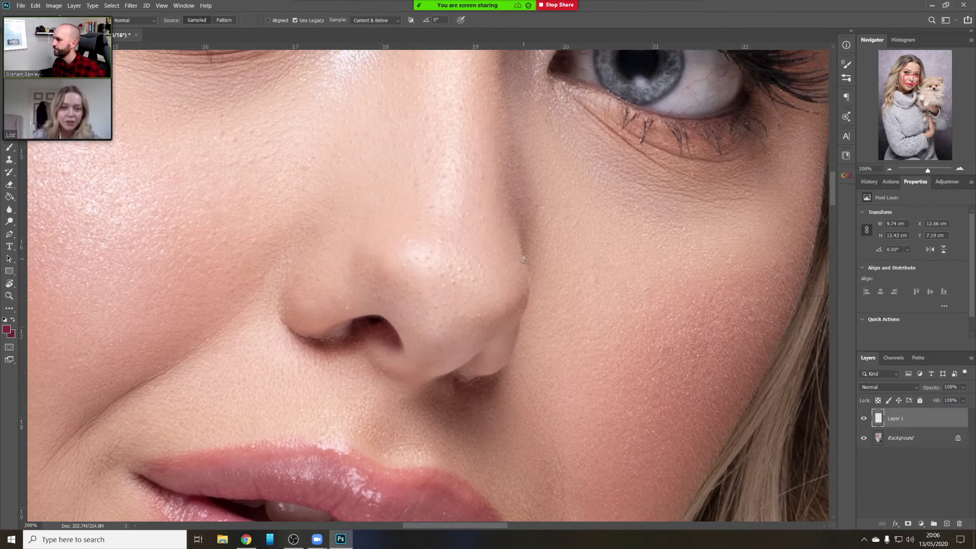
left_click(524, 259)
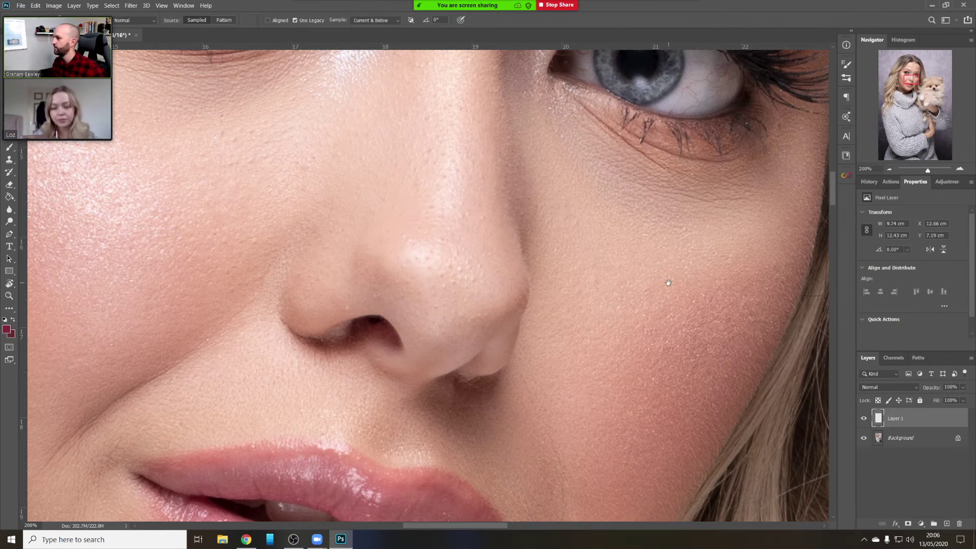
left_click_drag(668, 283, 622, 297)
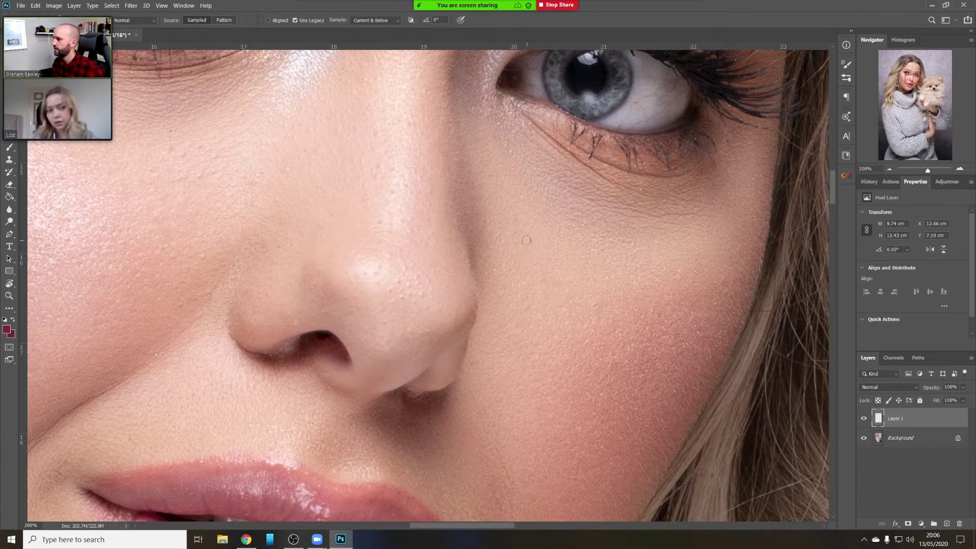
key("alt")
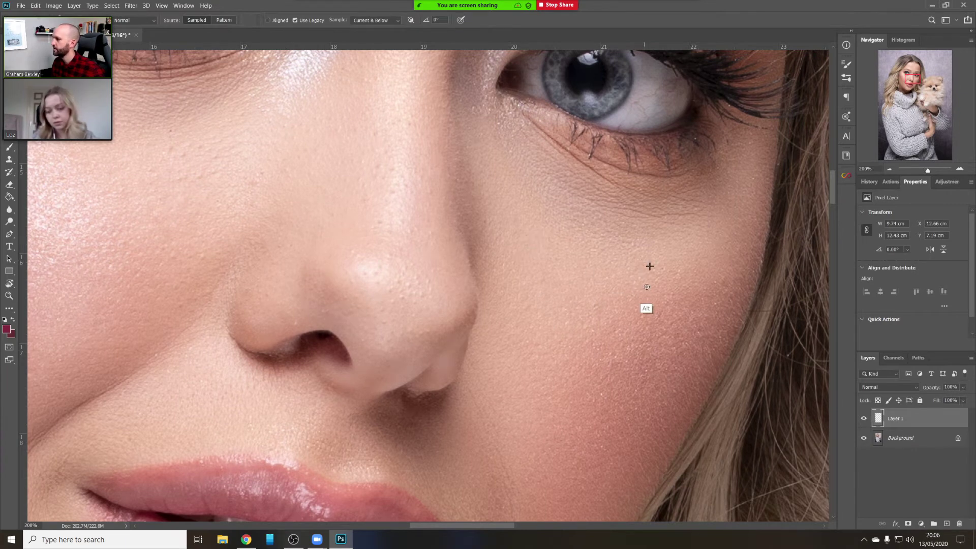
left_click(645, 285, "alt")
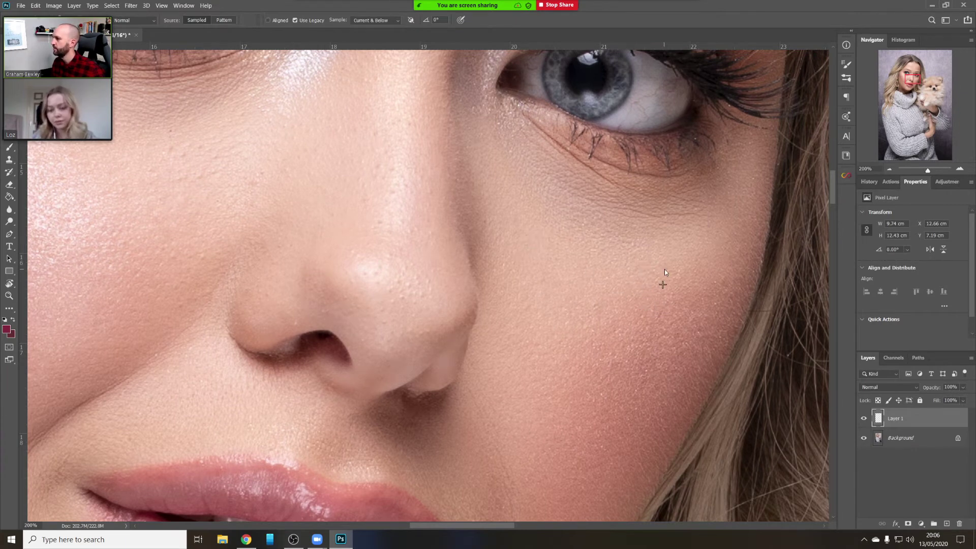
left_click(636, 278)
left_click(630, 281)
Heal the small bumps on the blushed part of the right cheek, resampling clean skin beside each one
left_click_drag(647, 318, 660, 248)
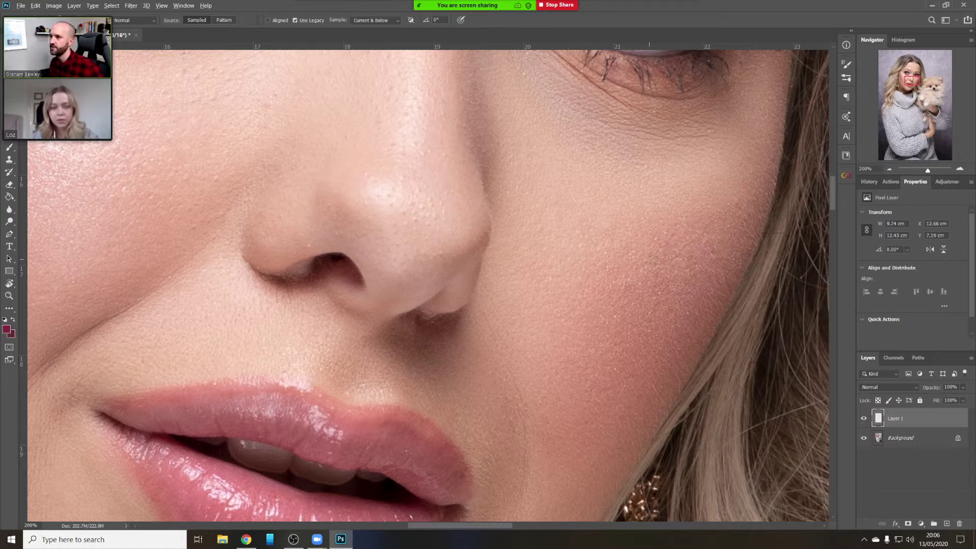
left_click(673, 268, "alt")
left_click(678, 249)
left_click(675, 237, "alt")
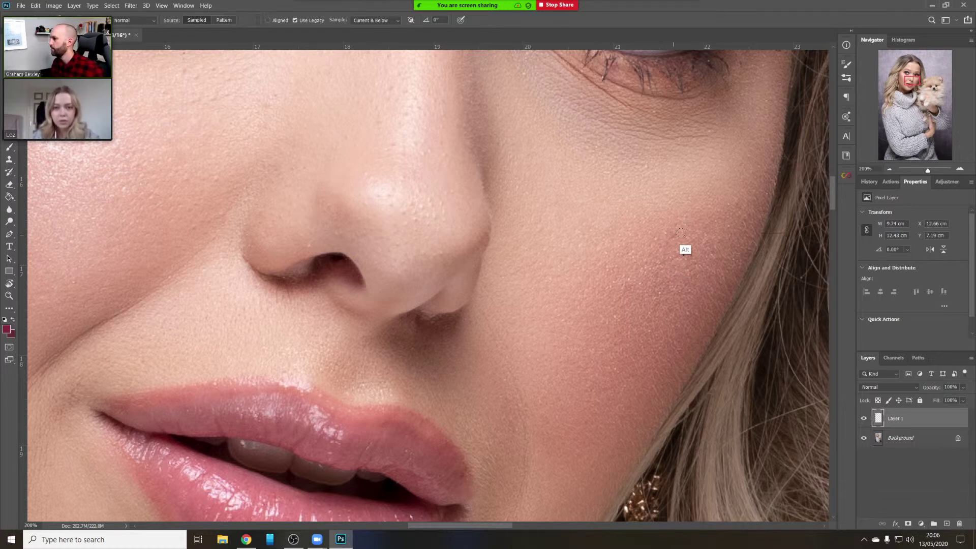
left_click(682, 239)
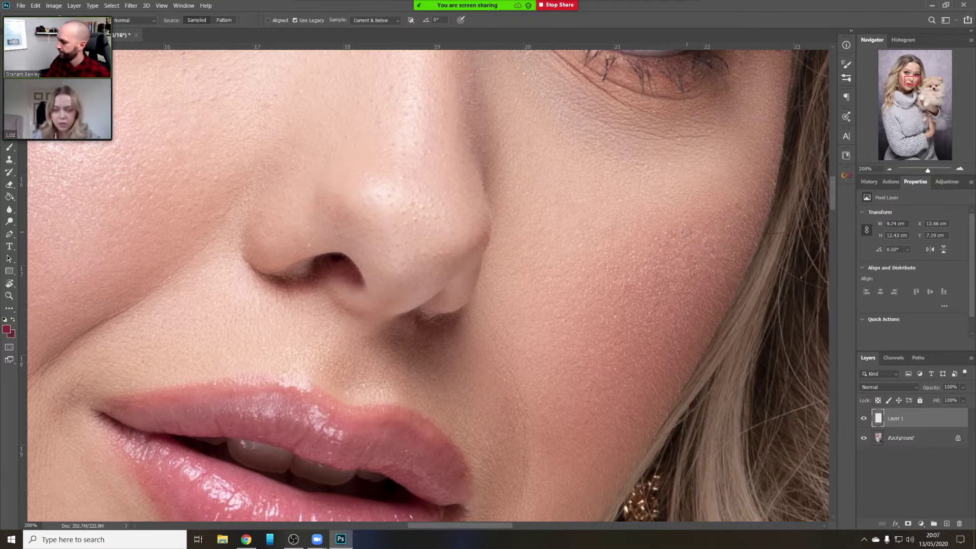
left_click(660, 285)
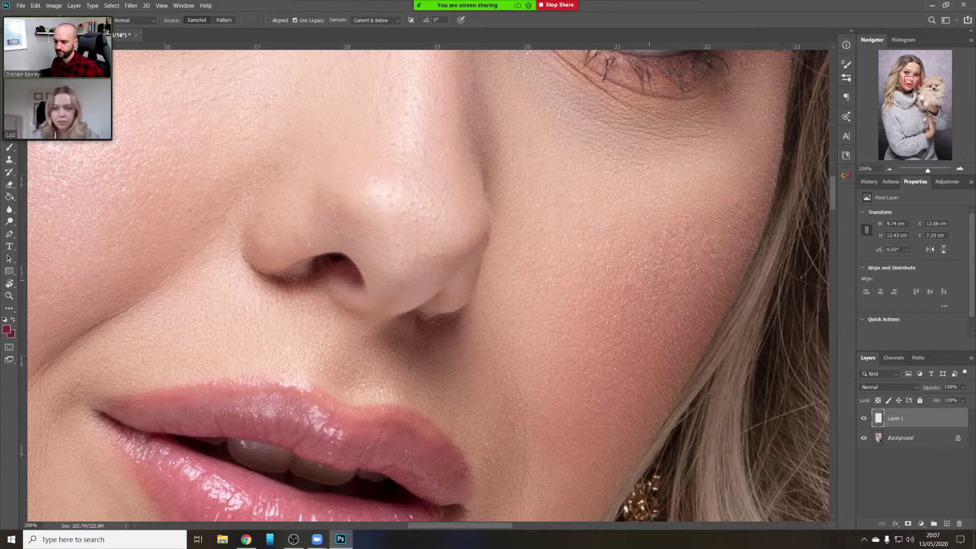
Heal the raised bump below the lower lip and the small spots across the chin and jaw
left_click_drag(630, 272, 682, 155)
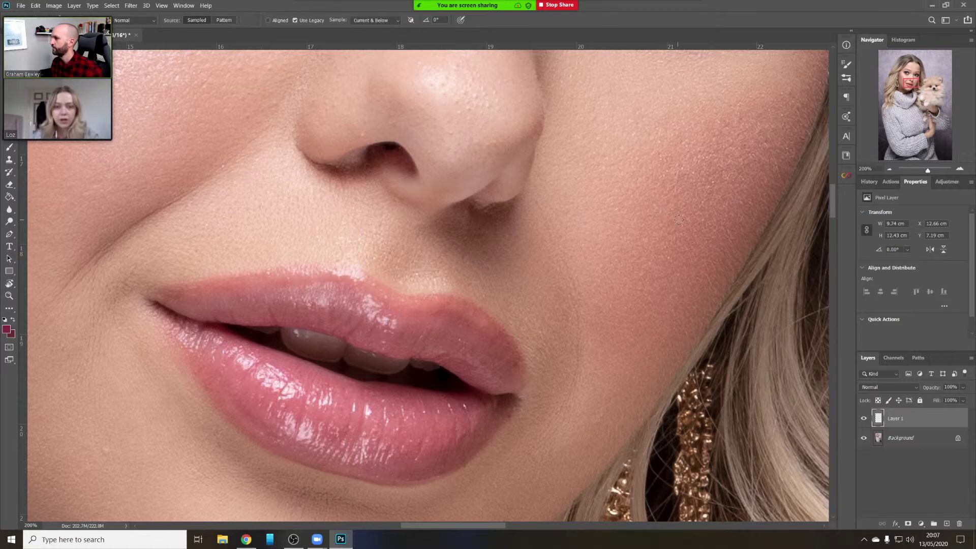
left_click_drag(648, 259, 673, 211)
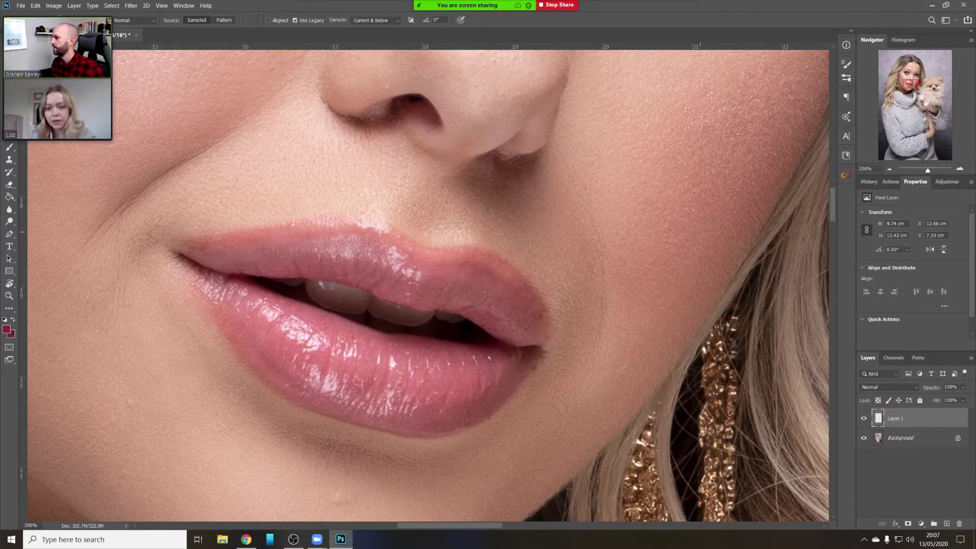
left_click_drag(624, 285, 701, 190)
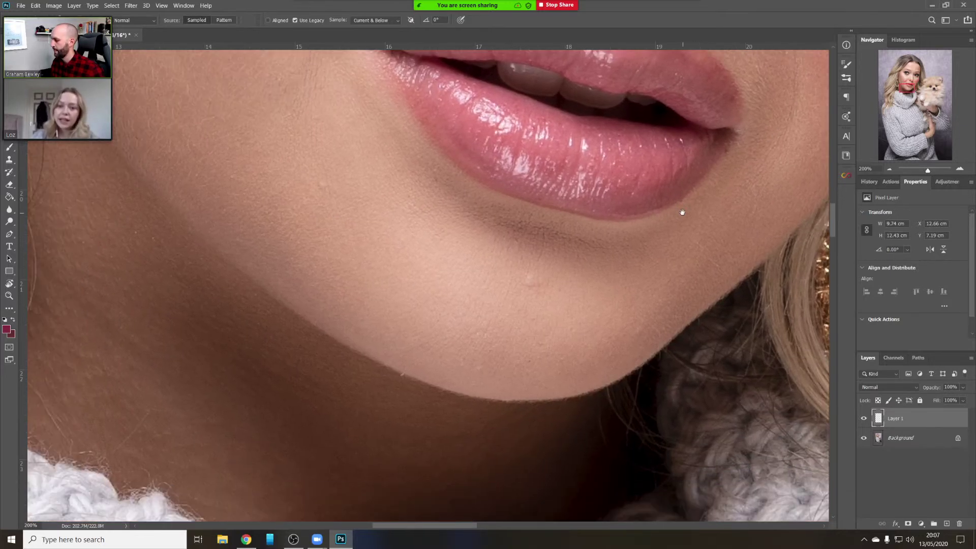
left_click_drag(545, 240, 540, 262)
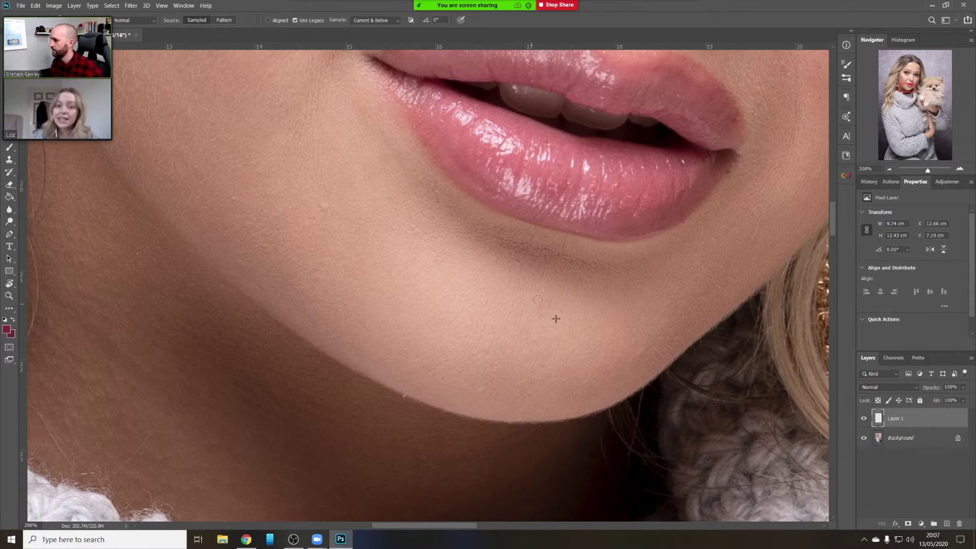
mouse_move(537, 299)
left_mouse_down()
mouse_move(558, 328)
mouse_move(540, 368)
mouse_move(482, 392)
left_mouse_up()
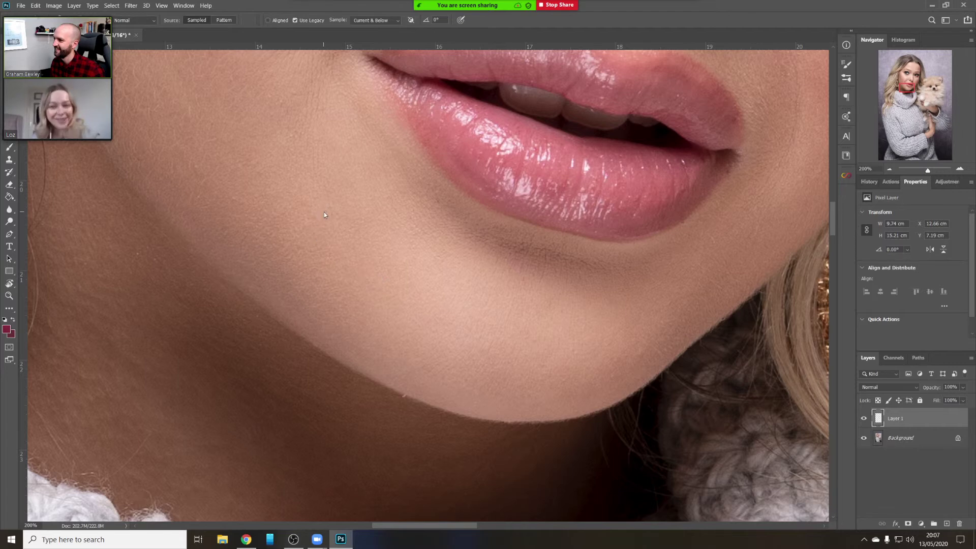
Heal the small bumps and rough spots in the shimmery highlight on the right cheek, resampling clean skin beside each one
scroll(324, 212, "up", 5)
scroll(391, 270, "left", 5)
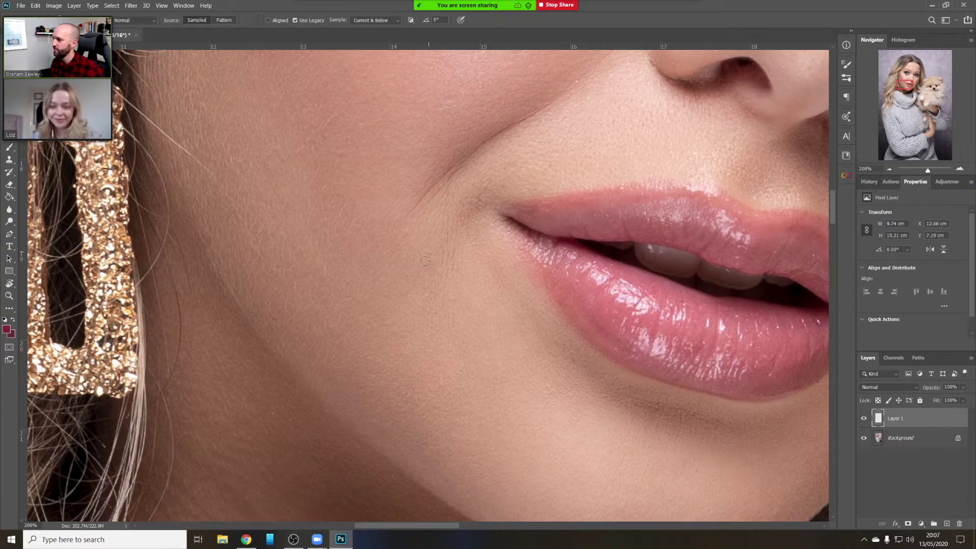
scroll(439, 305, "up", 5)
scroll(440, 305, "left", 3)
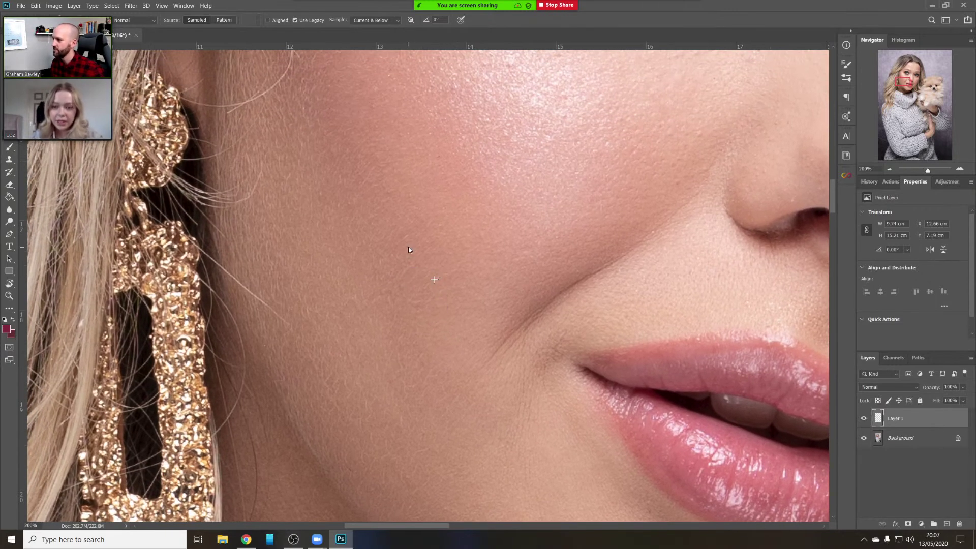
scroll(469, 289, "up", 5)
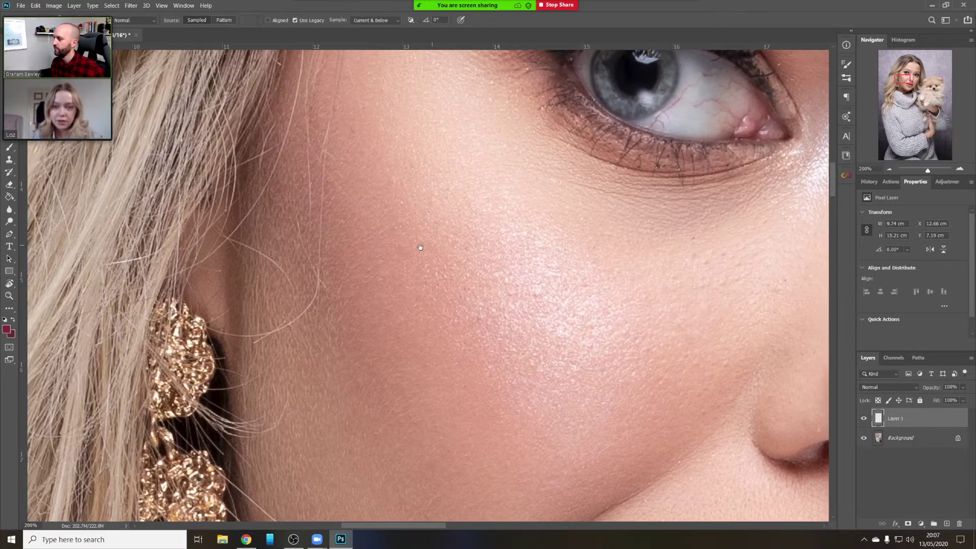
scroll(478, 274, "down", 1)
scroll(477, 274, "right", 1)
key("alt")
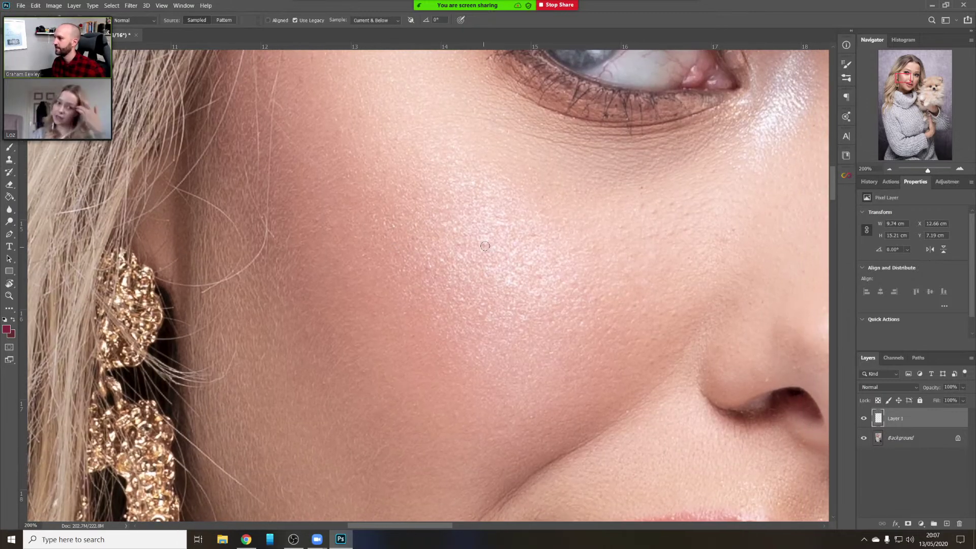
key("alt")
key("alt")
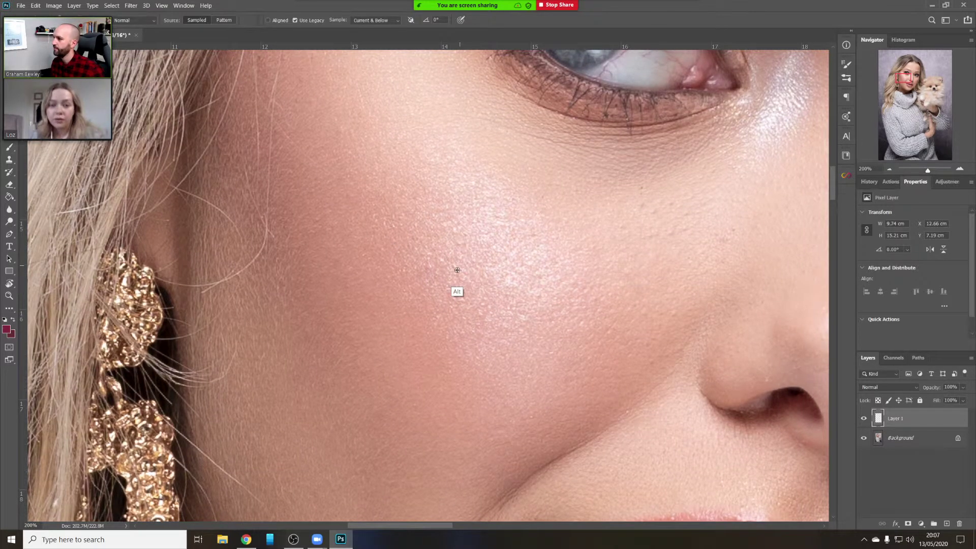
left_click(457, 270, "alt")
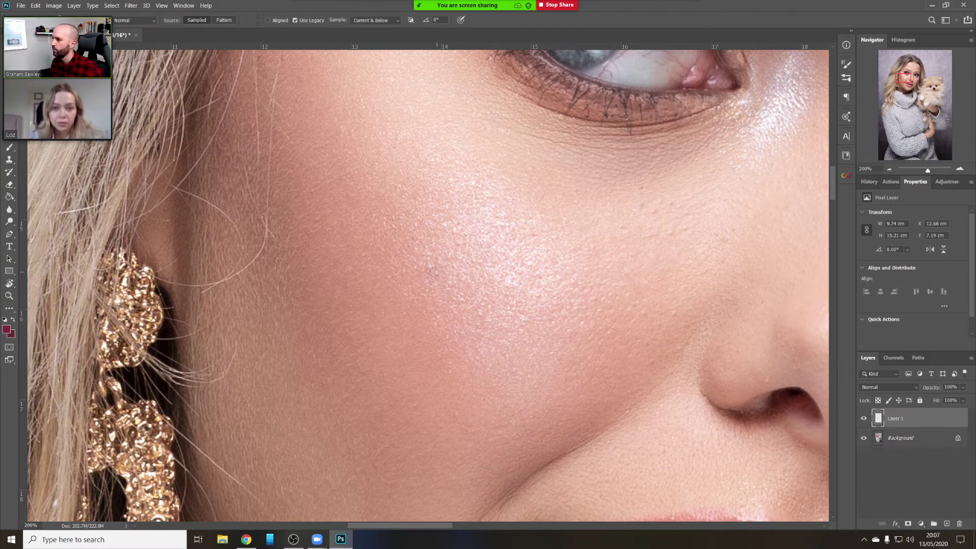
left_click(450, 270, "alt")
left_click(441, 264)
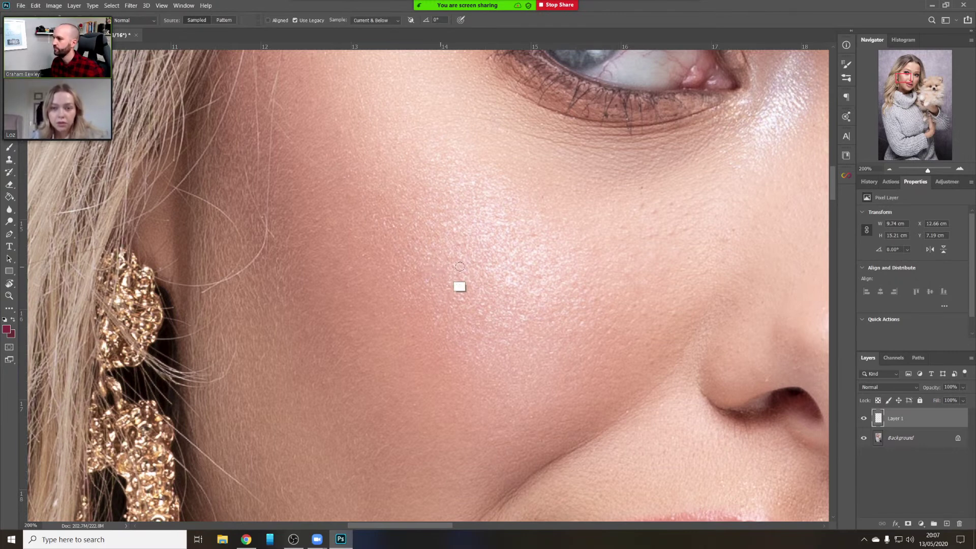
left_click(458, 266, "alt")
left_click(450, 256)
left_click(438, 251, "alt")
left_click(443, 246)
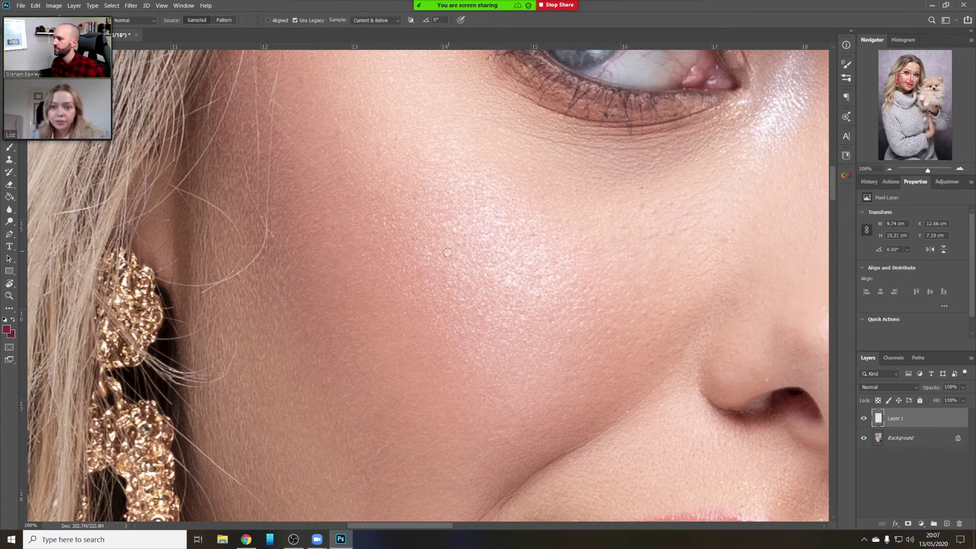
left_click(441, 249, "alt")
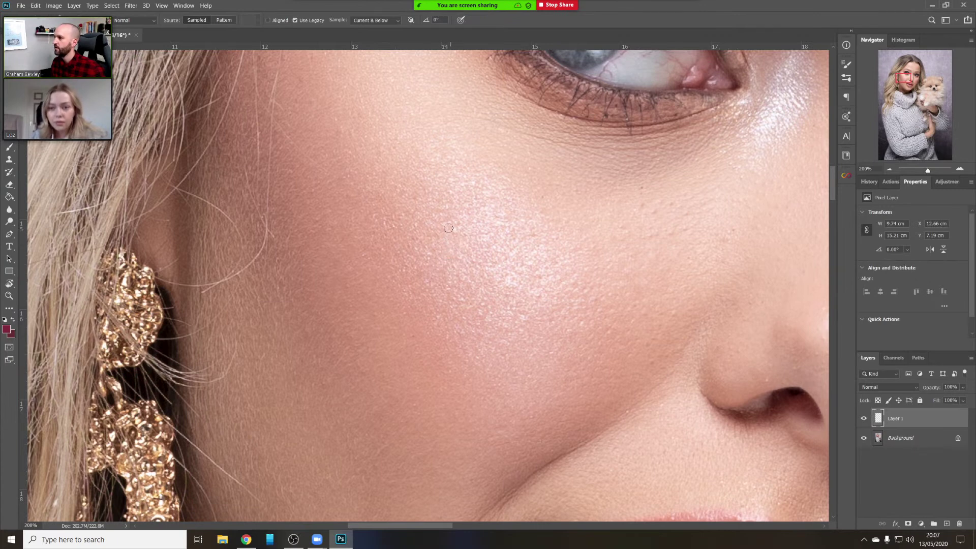
Heal the raised bumps between the right under-eye and the nose using clean skin sampled just below them
left_click_drag(432, 228, 446, 270)
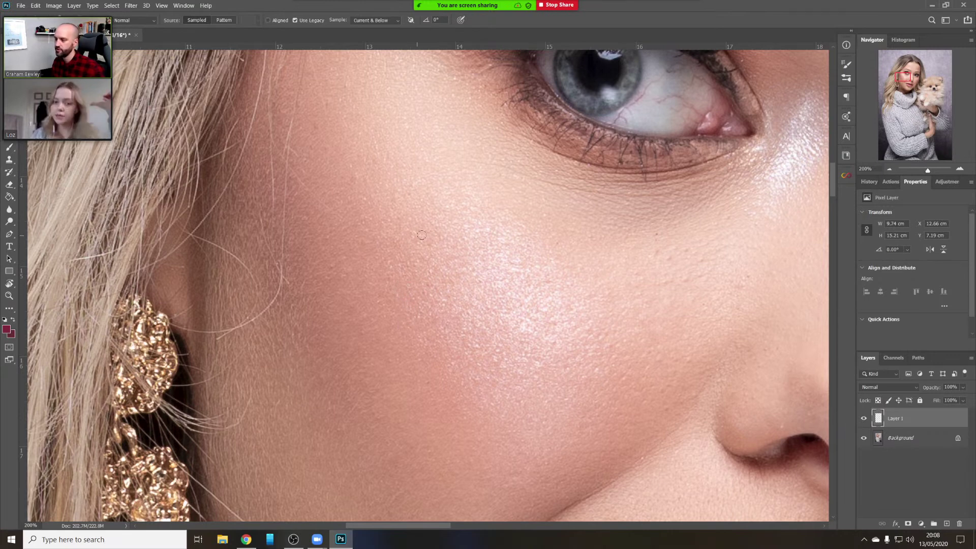
left_click_drag(428, 223, 454, 303)
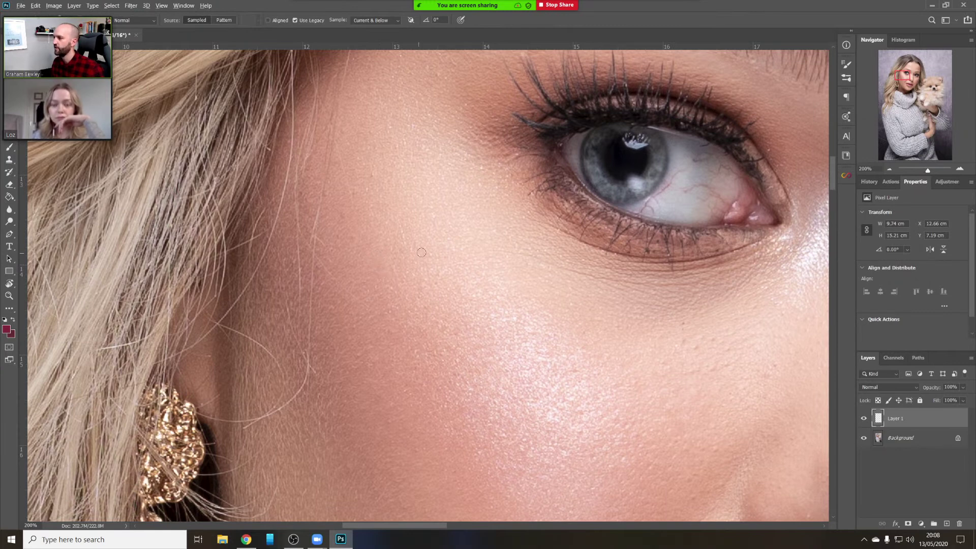
mouse_move(539, 313)
left_mouse_down()
mouse_move(290, 135)
mouse_move(449, 234)
mouse_move(375, 217)
left_mouse_up()
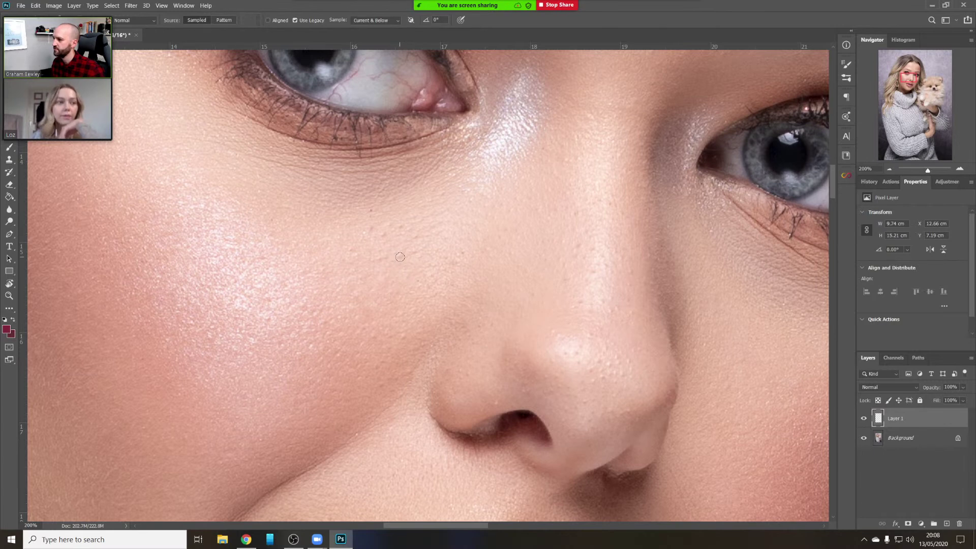
left_click(408, 262, "alt")
left_click(414, 234)
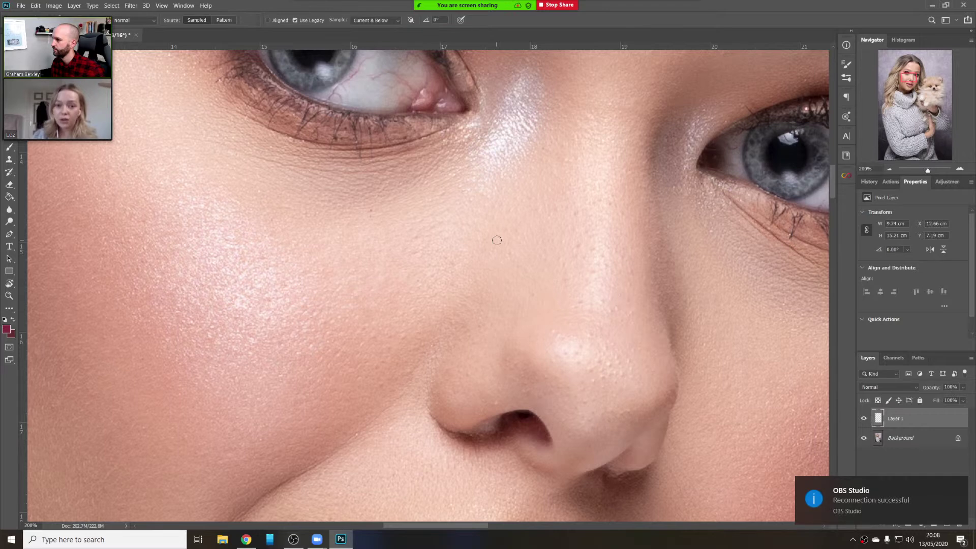
Heal the visible pores on the lower part of the nose tip above the nostril, sampling nearby smooth skin
scroll(518, 274, "down", 5)
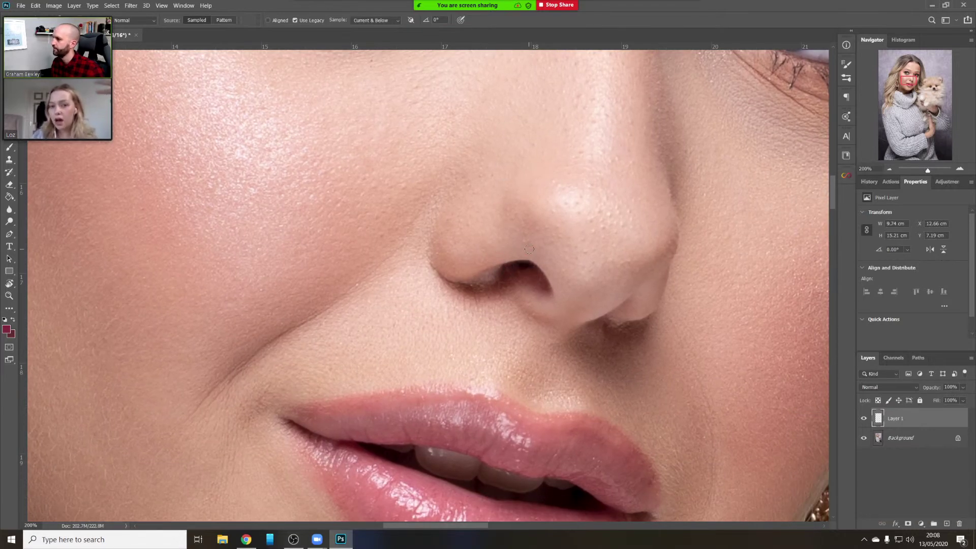
left_click(559, 220, "alt")
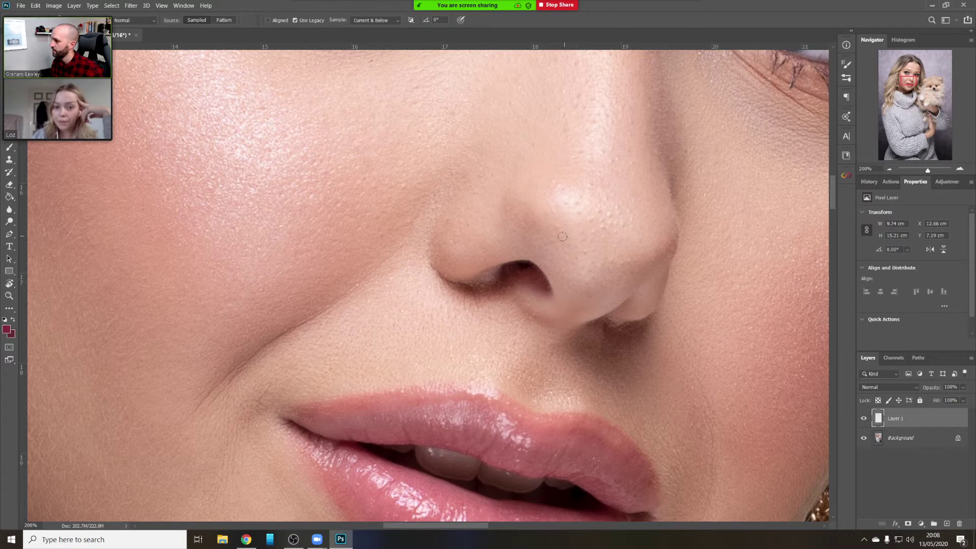
left_click_drag(556, 225, 476, 225)
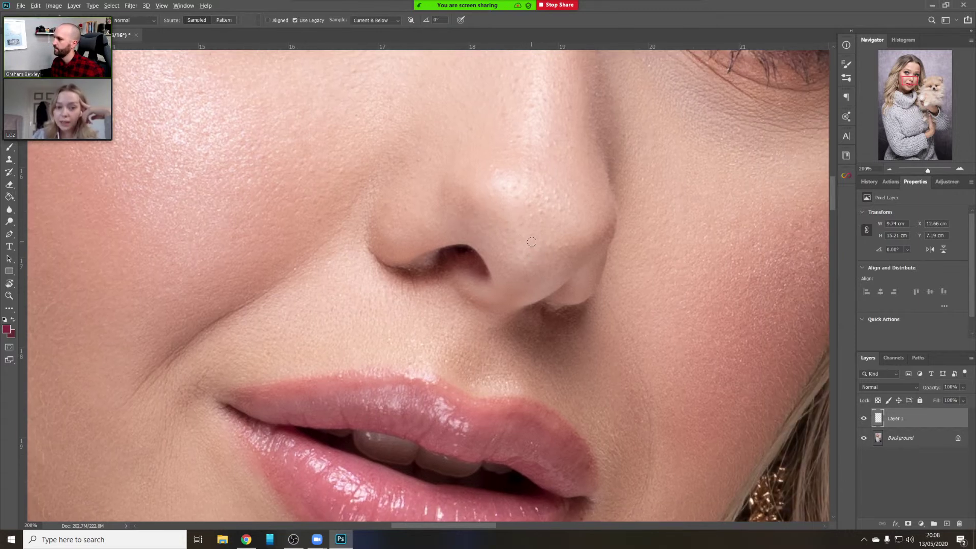
left_click(531, 237, "alt")
left_click(537, 261)
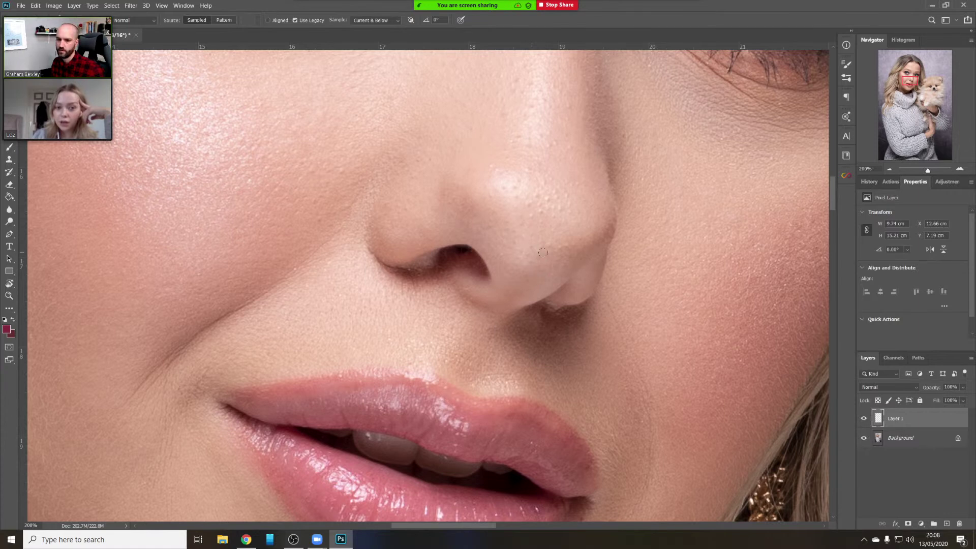
left_click_drag(541, 245, 583, 277)
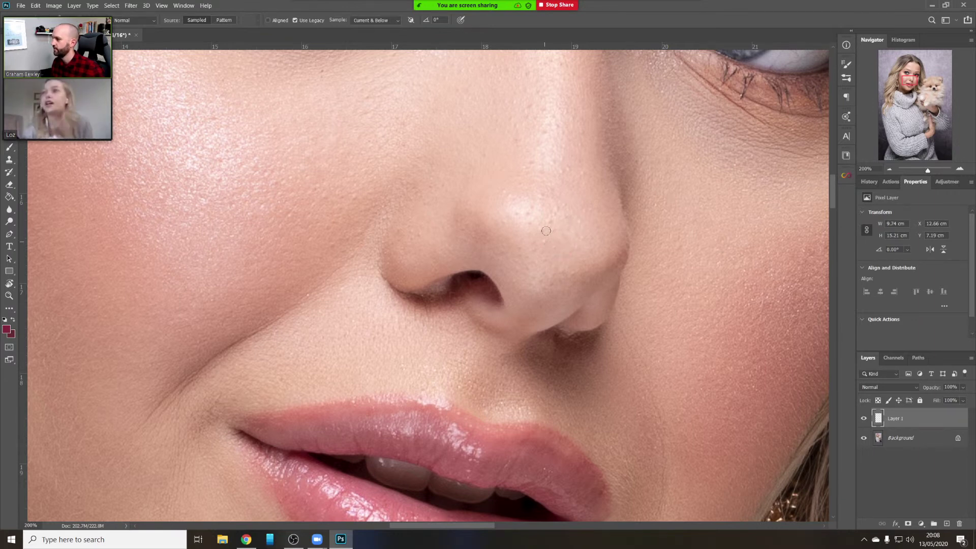
Heal the pores and bright specks around the highlight on the nose tip, resampling adjacent skin between touches
left_click_drag(584, 203, 591, 276)
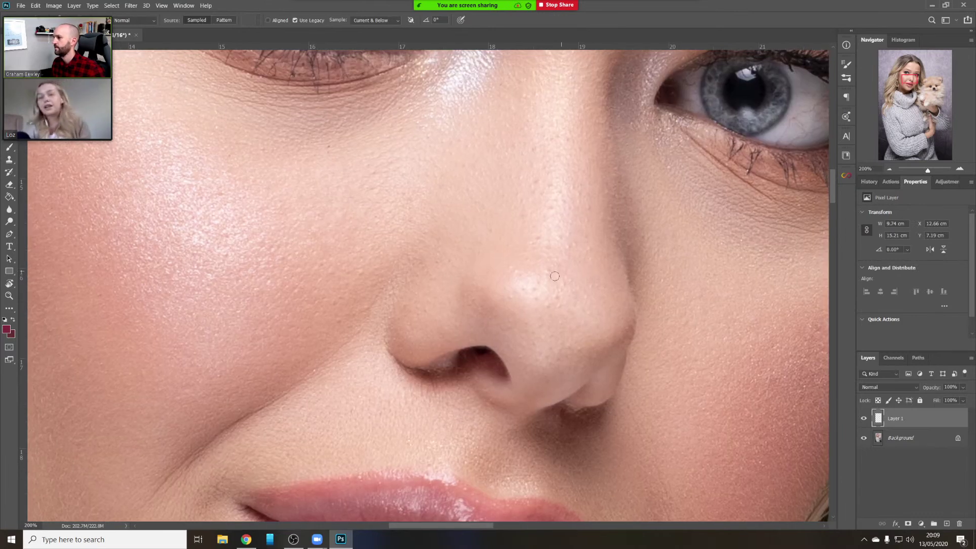
left_click(516, 318)
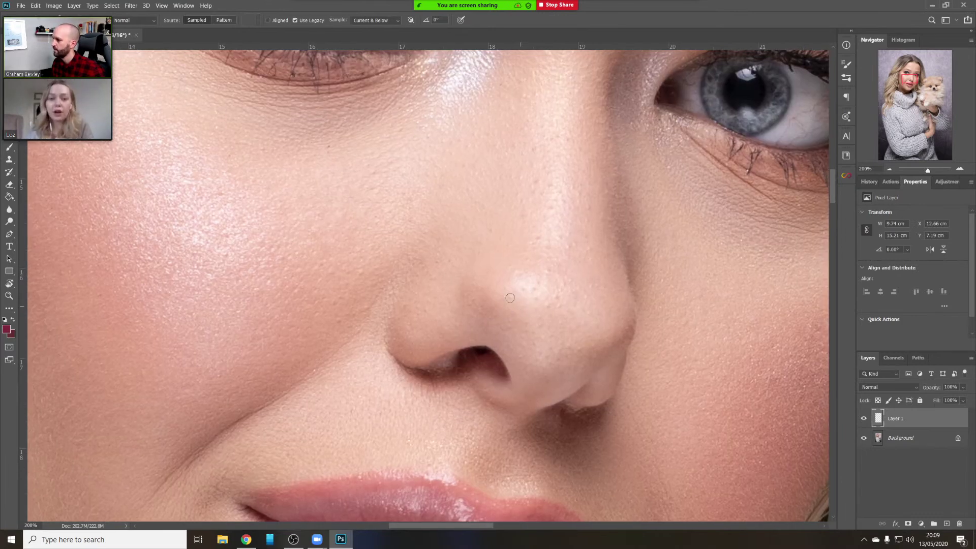
left_click(533, 289)
left_click(537, 299)
left_click(518, 273, "alt")
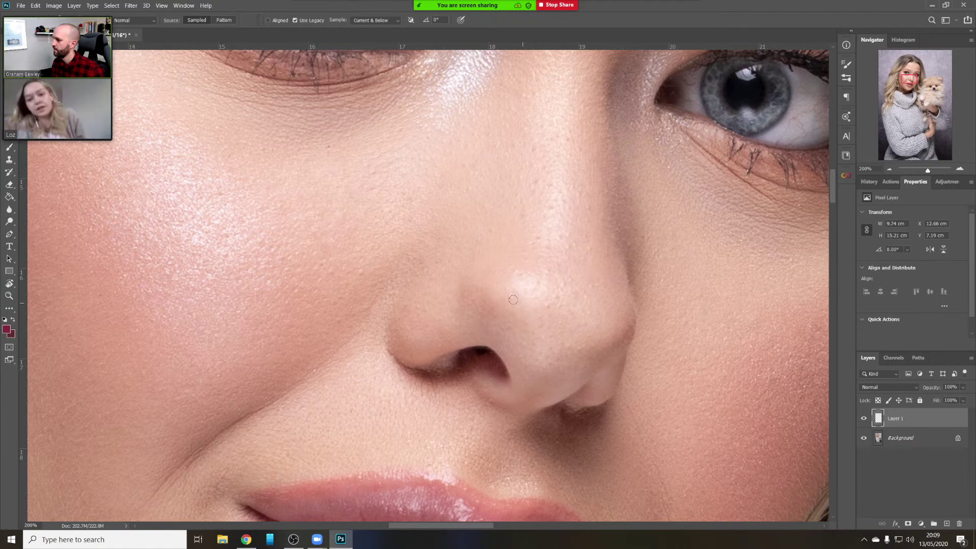
left_click(513, 299)
left_click(524, 307, "alt")
left_click(511, 300)
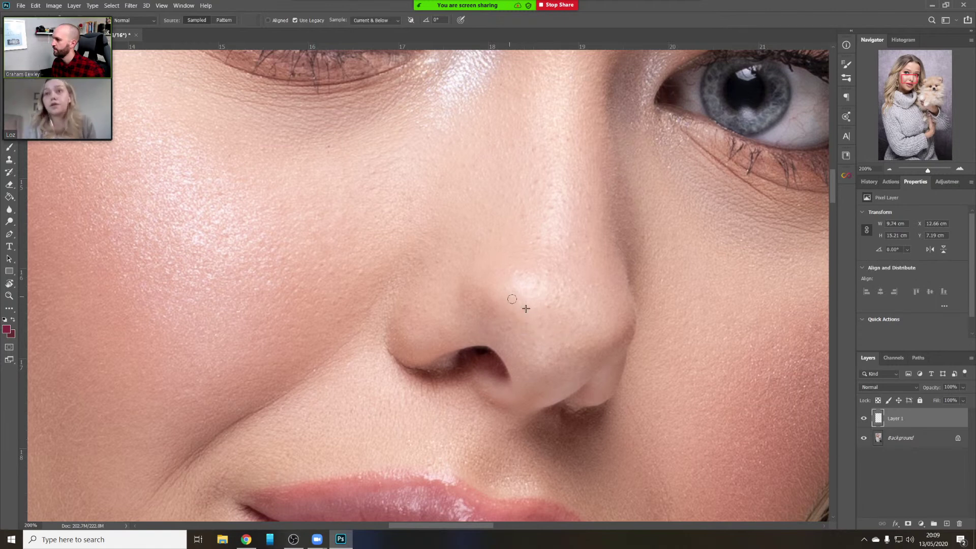
left_click(502, 275, "alt")
left_click_drag(514, 273, 495, 229)
Heal the small spots on the left side of the lower nose bridge, just above the tip
left_click(579, 260, "alt")
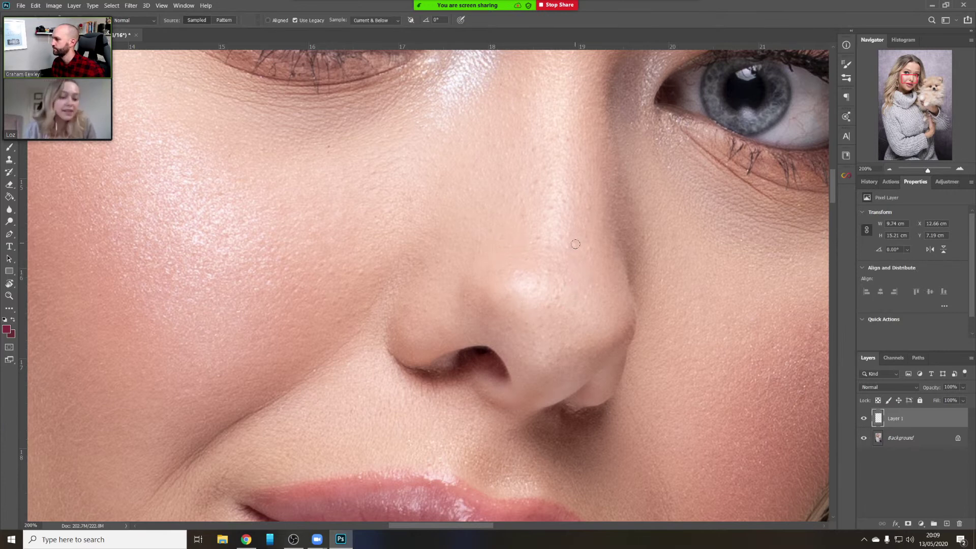
left_click(587, 258, "alt")
left_click(590, 246)
left_click(582, 255, "alt")
left_click(580, 255)
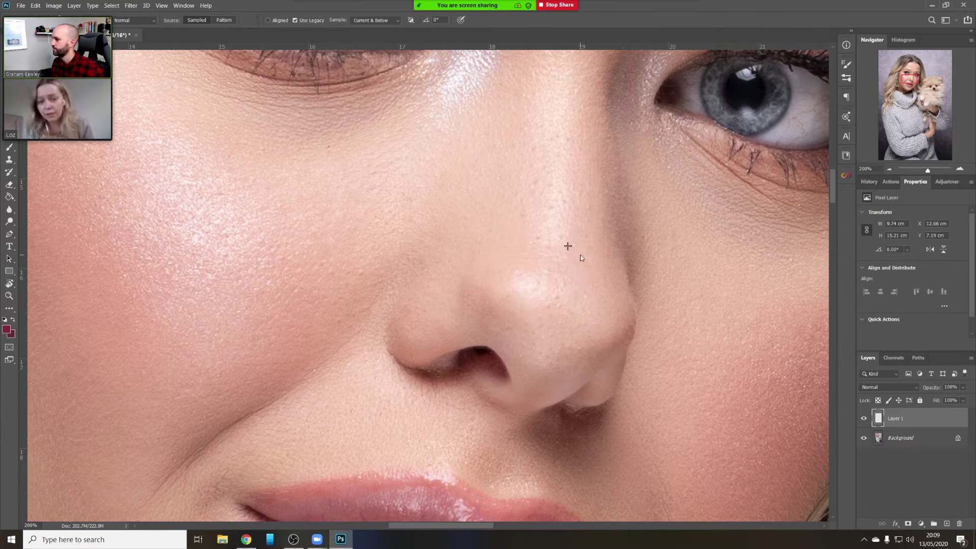
left_click_drag(581, 258, 593, 259)
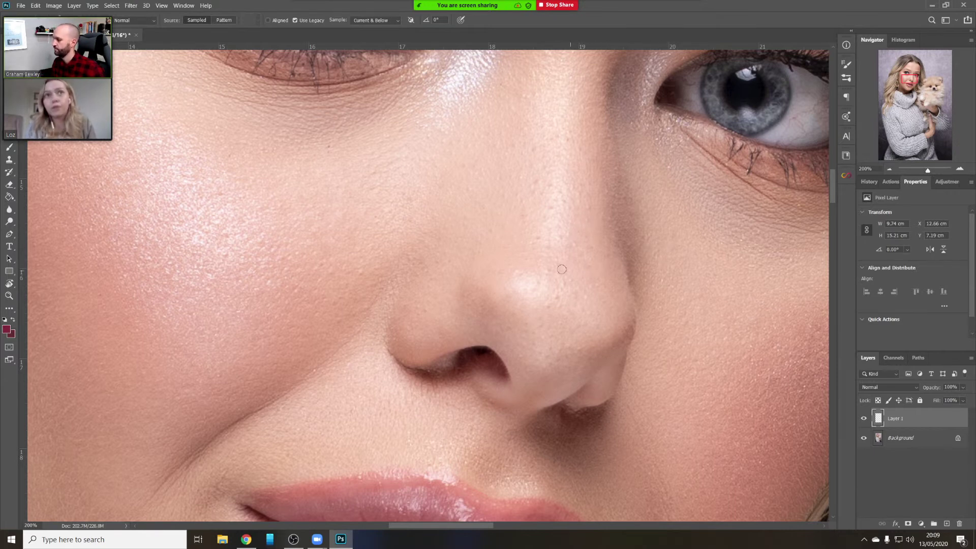
key("alt")
left_click(586, 268, "alt")
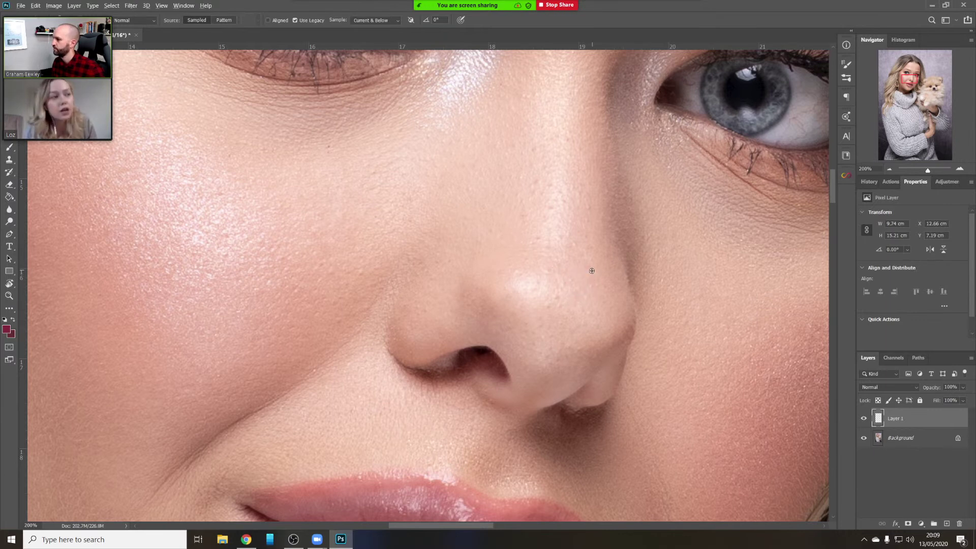
left_click_drag(574, 243, 586, 236)
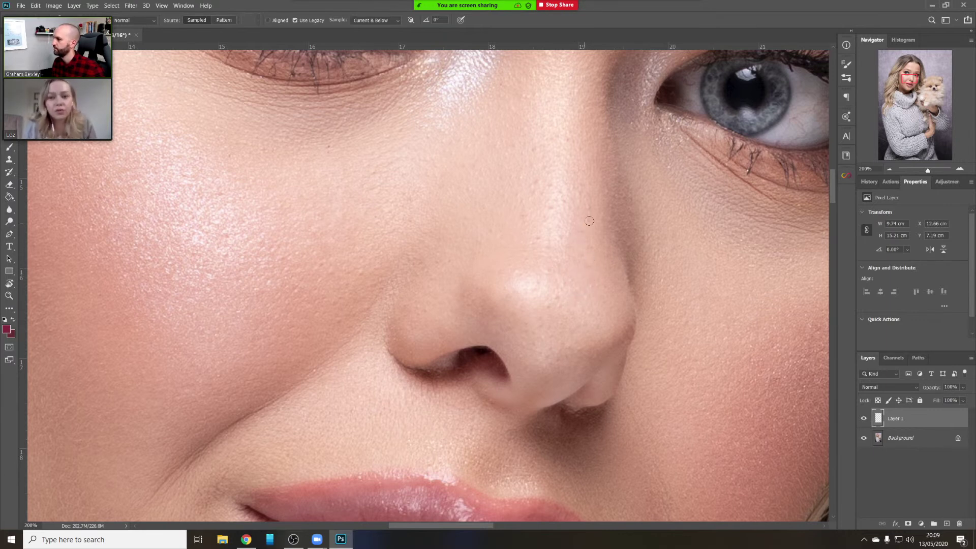
Heal the small marks beside the nose below the left eye and across the left cheek out to the hairline
left_click_drag(575, 291, 595, 195)
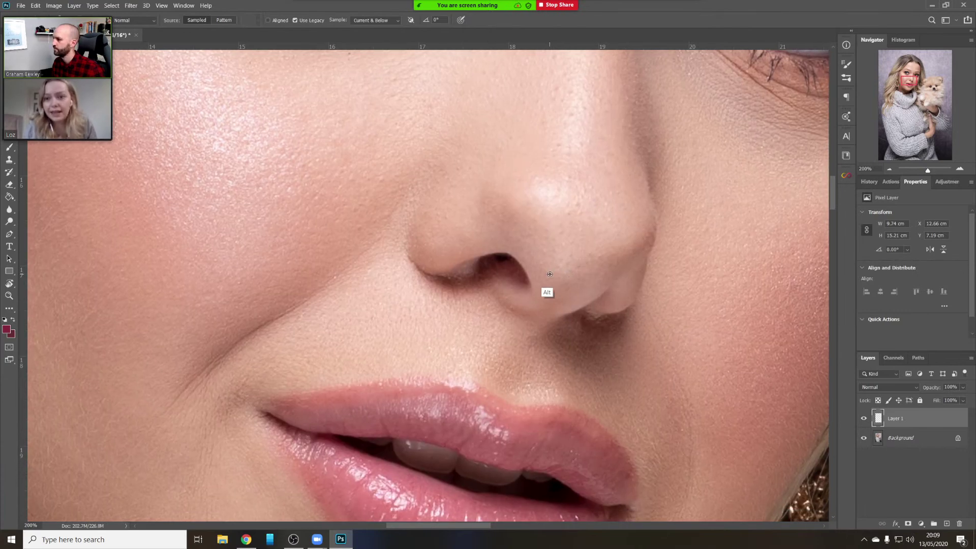
left_click_drag(558, 296, 558, 343)
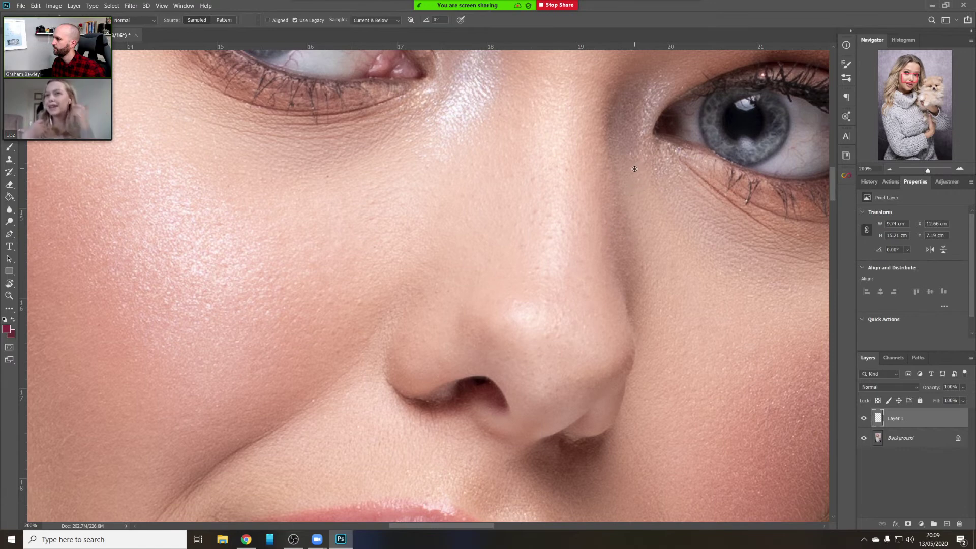
left_click(634, 185, "alt")
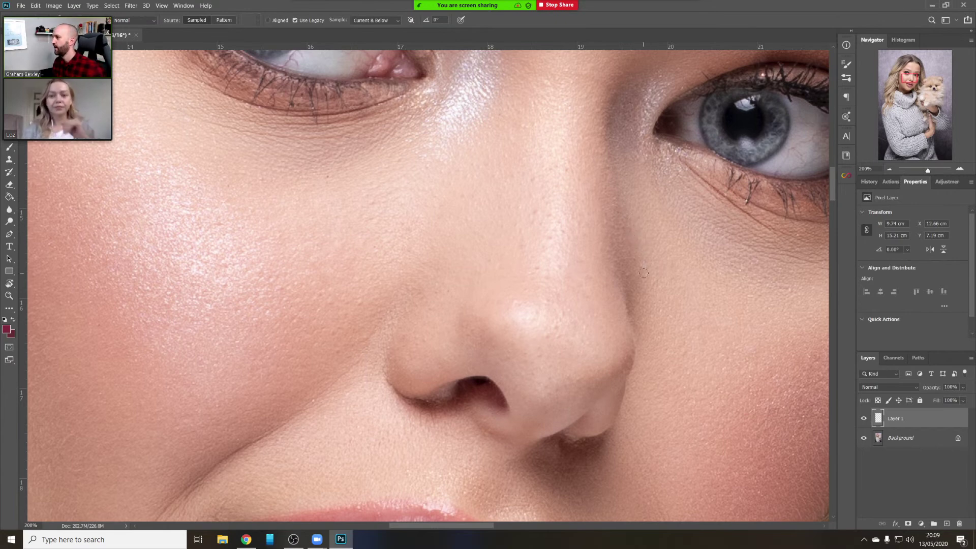
mouse_move(690, 314)
left_mouse_down()
mouse_move(564, 246)
mouse_move(532, 258)
left_mouse_up()
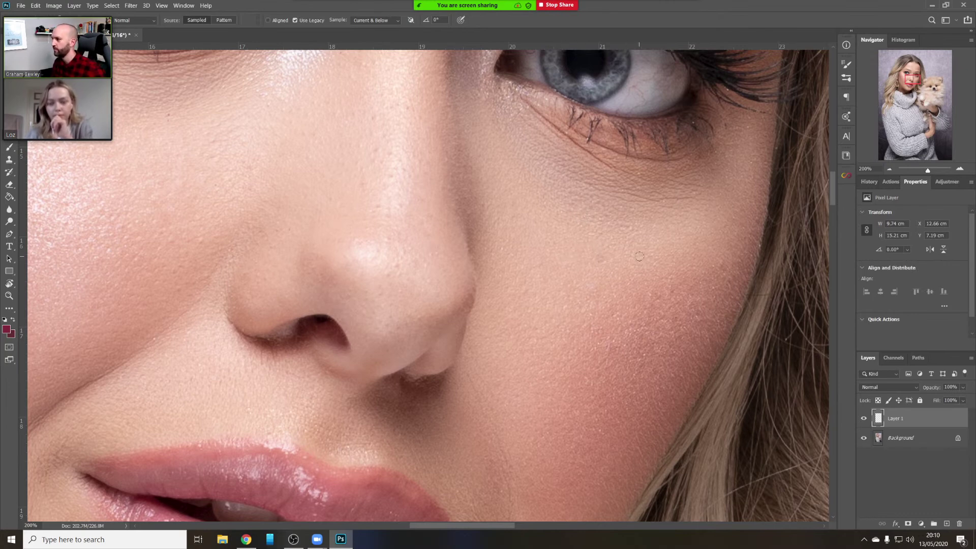
left_click_drag(653, 246, 621, 276)
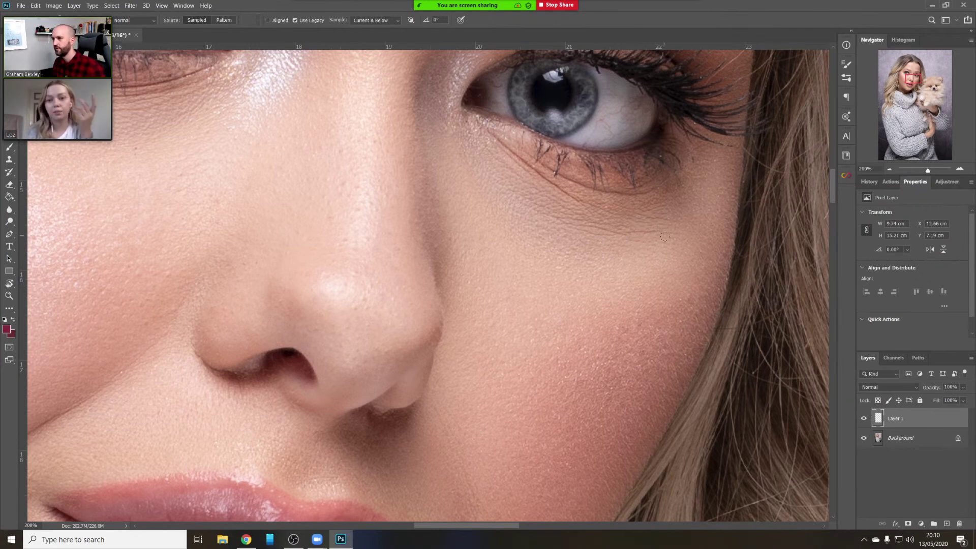
left_click(702, 263, "alt")
left_click(698, 293)
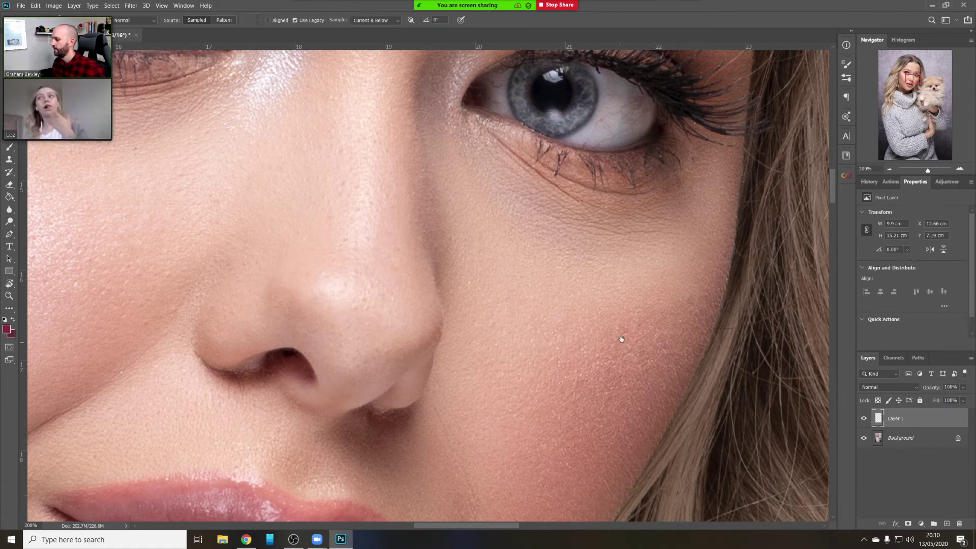
left_click_drag(621, 339, 689, 220)
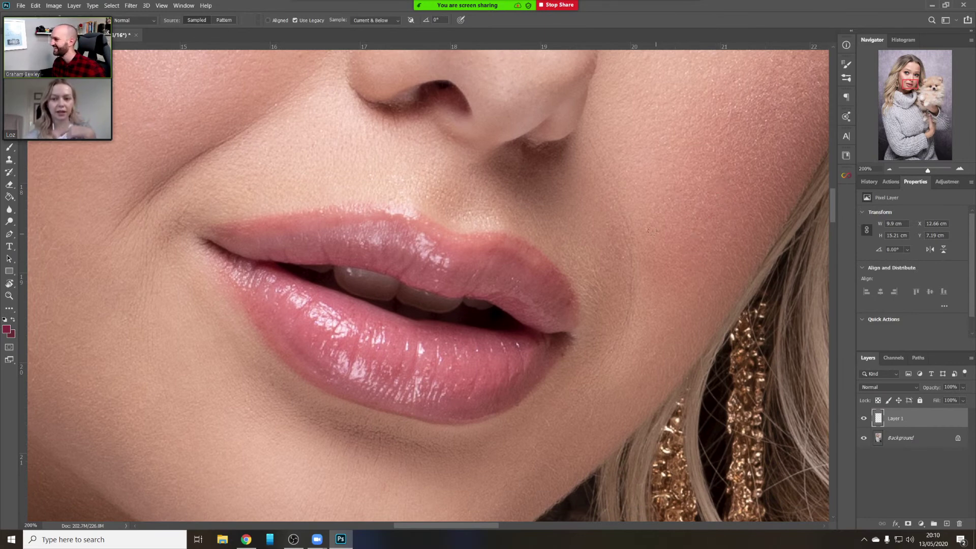
left_click_drag(645, 306, 715, 163)
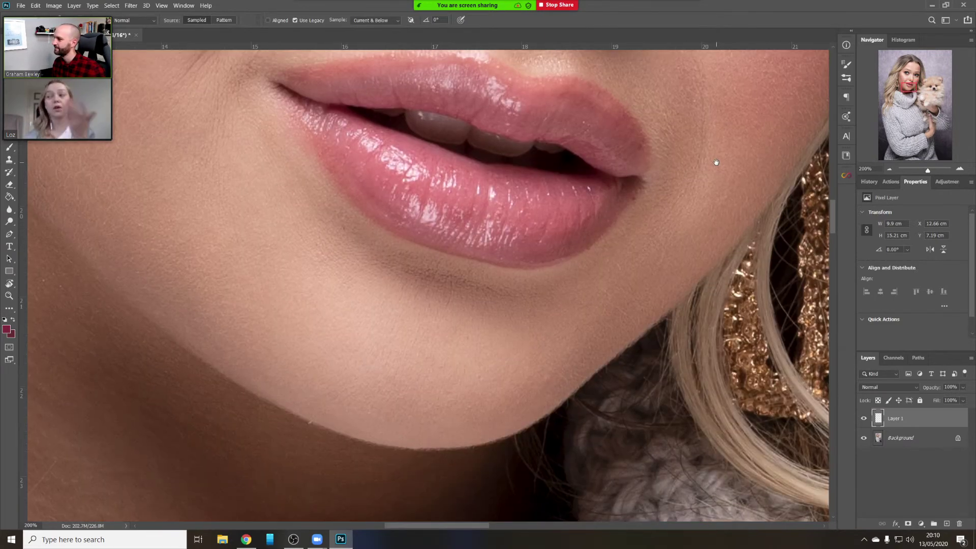
Heal the small marks around the right-hand corner of the mouth, resampling nearby skin below and beside the lips
left_click(628, 216, "alt")
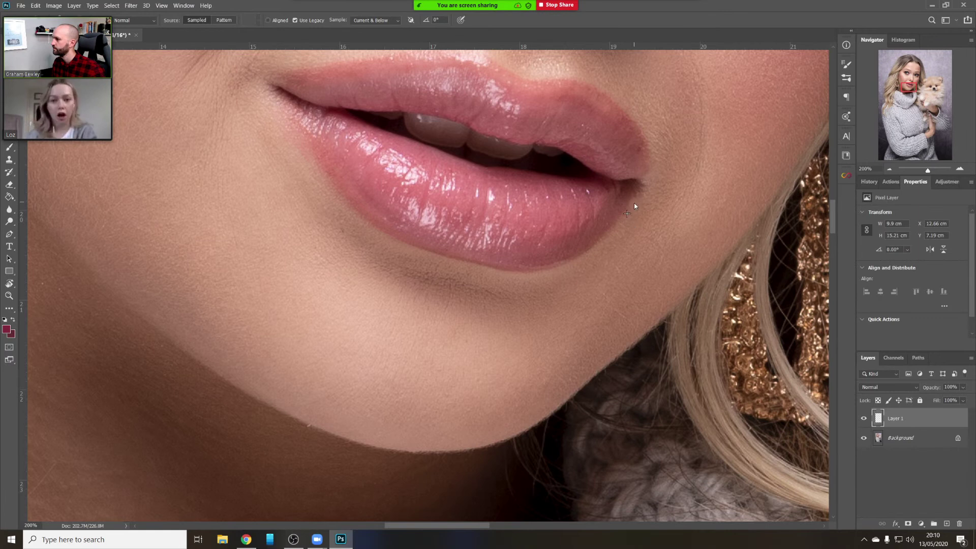
left_click(643, 157, "alt")
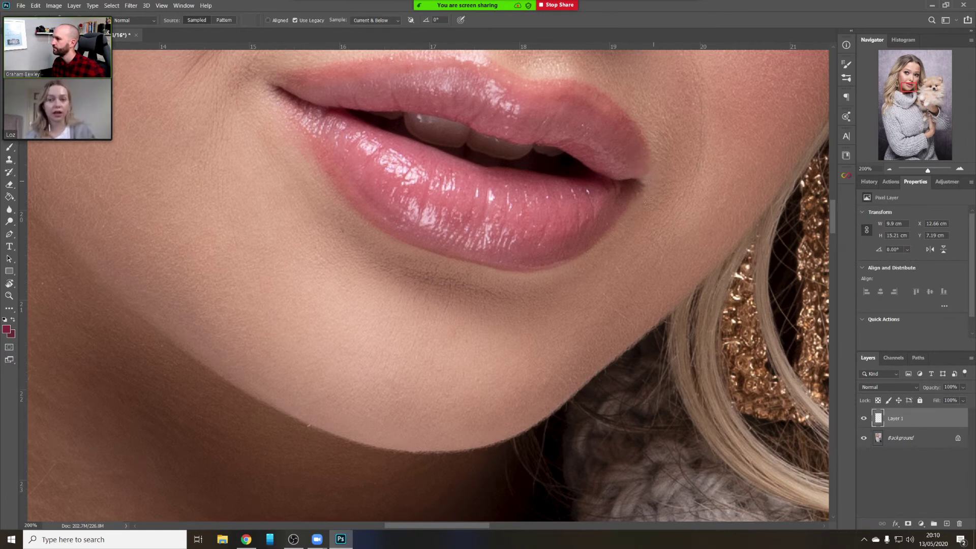
left_click_drag(607, 257, 688, 246)
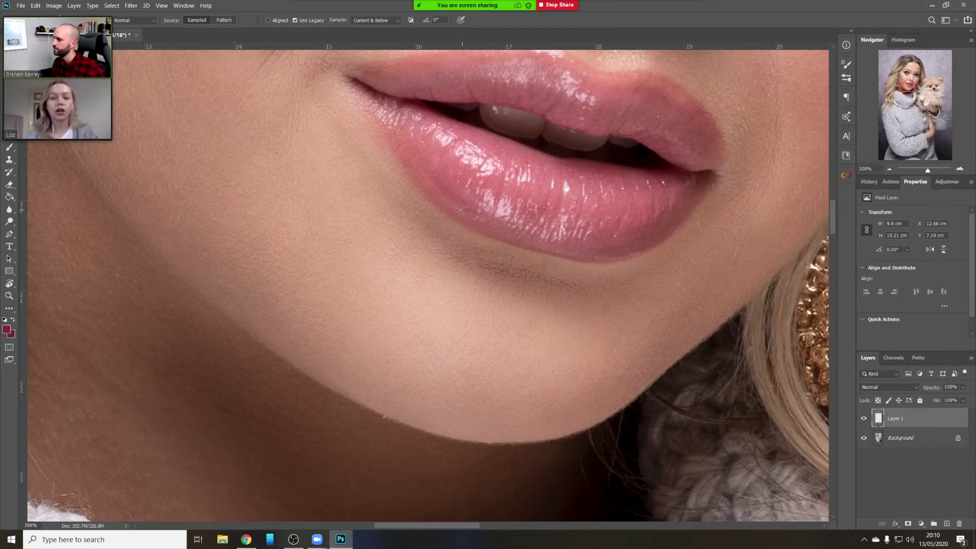
Heal the small spots between the eyebrows and at the top of the nose bridge, sampling adjacent smooth skin
left_click_drag(511, 209, 573, 313)
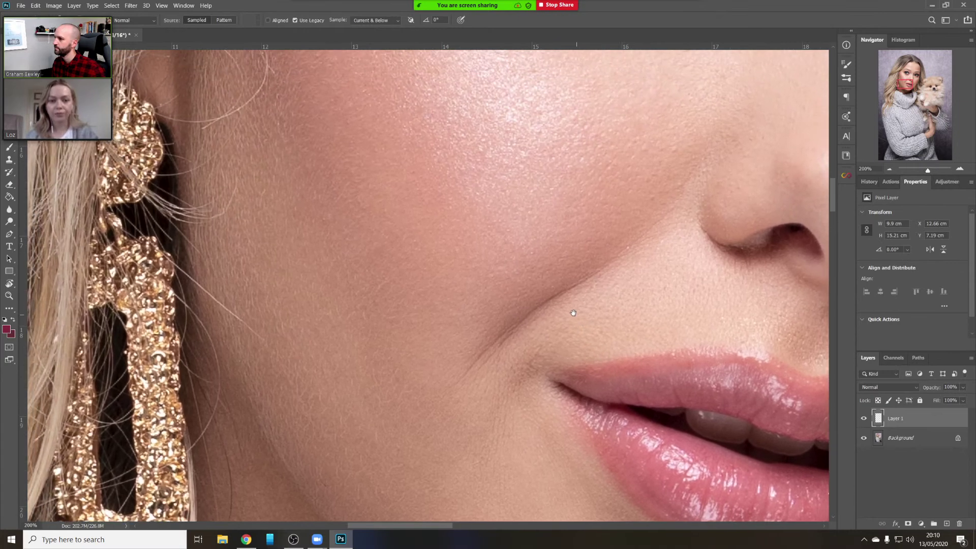
left_click_drag(478, 216, 481, 334)
left_click_drag(512, 193, 392, 303)
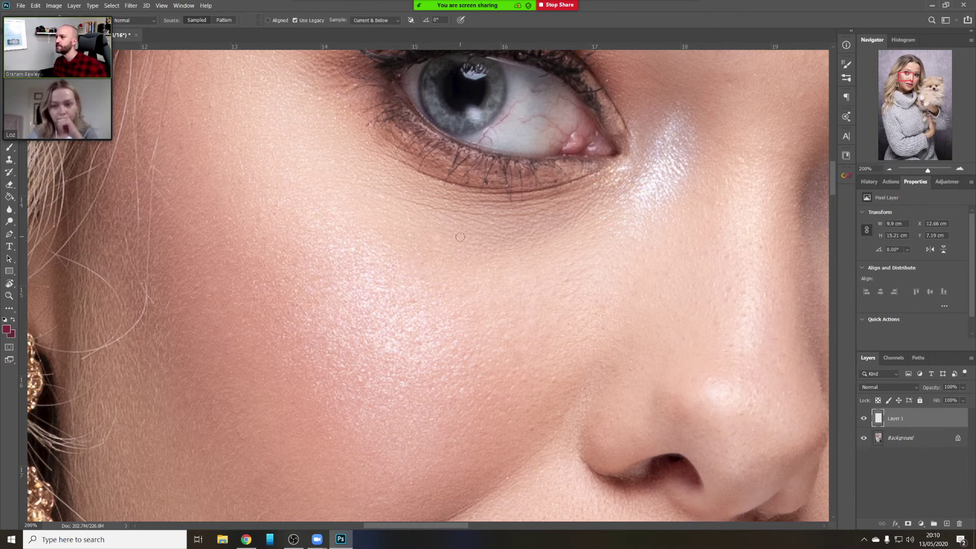
mouse_move(623, 187)
left_mouse_down()
mouse_move(572, 309)
mouse_move(549, 406)
left_mouse_up()
mouse_move(634, 252)
left_mouse_down()
mouse_move(522, 251)
mouse_move(511, 232)
left_mouse_up()
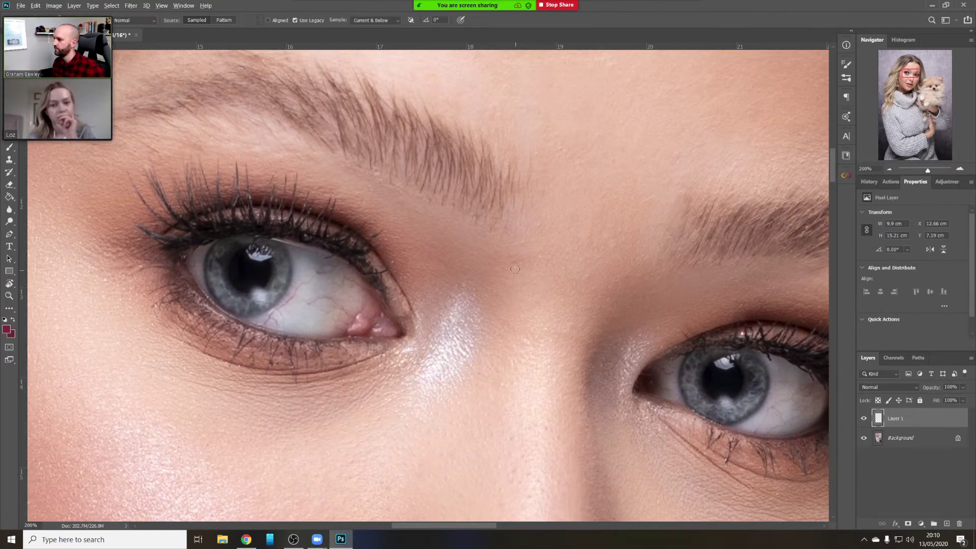
left_click(519, 262, "alt")
left_click(573, 266, "alt")
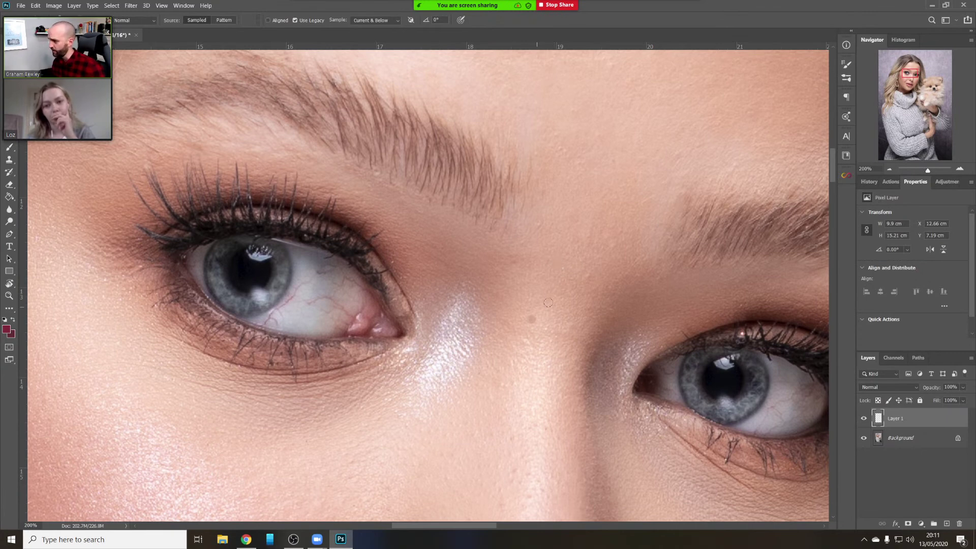
left_click_drag(562, 296, 536, 283)
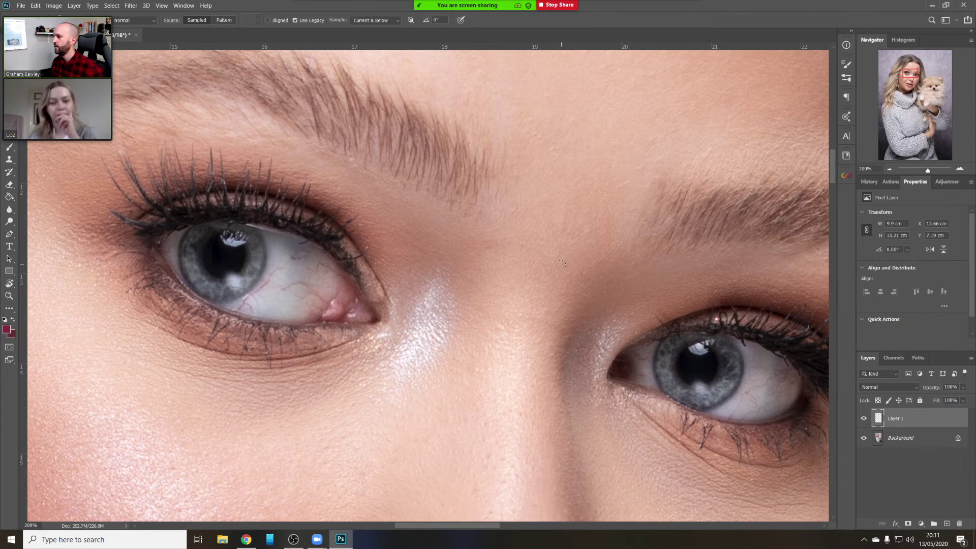
scroll(552, 299, "down", 2)
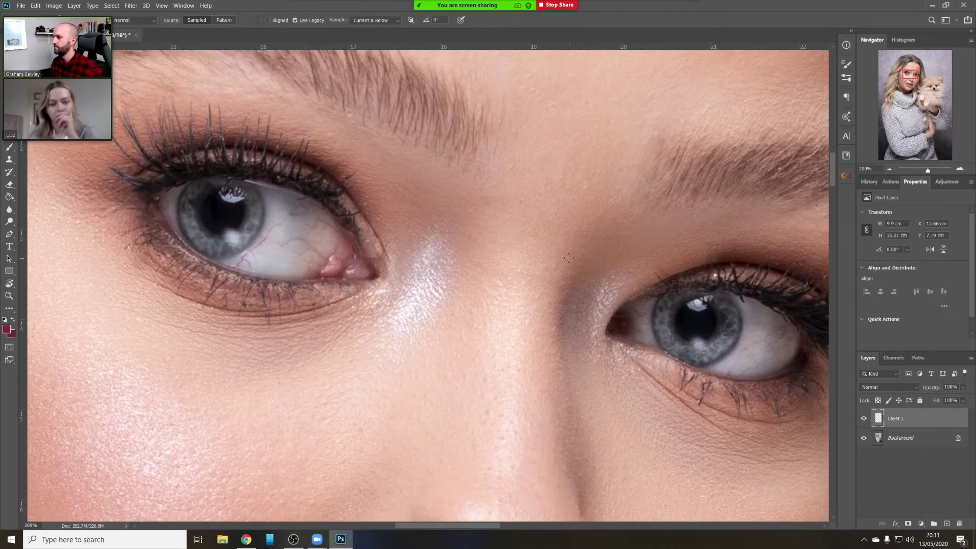
Heal the pores and small marks on the upper nose bridge between the eyes, resampling between touches
key("alt")
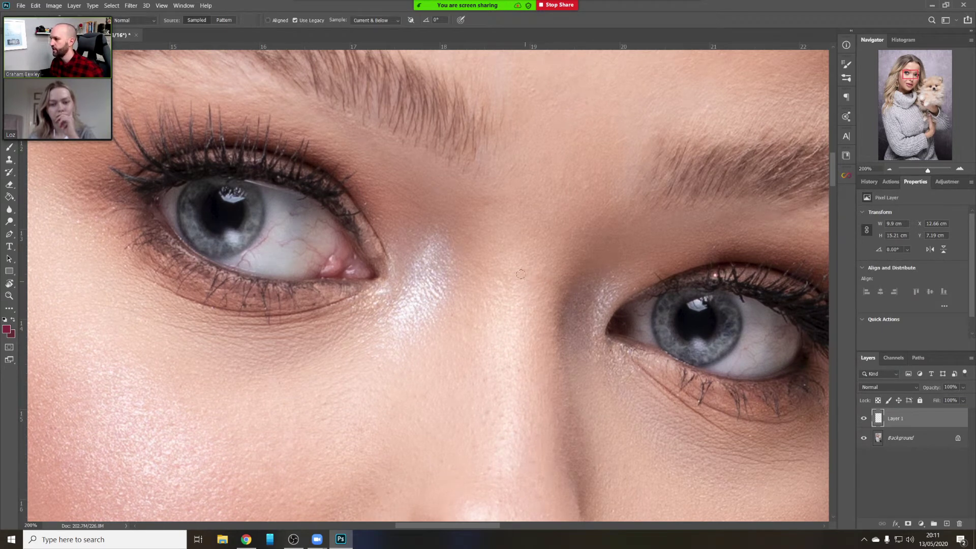
left_click(520, 272, "alt")
left_click_drag(510, 313, 504, 315)
left_click(499, 283)
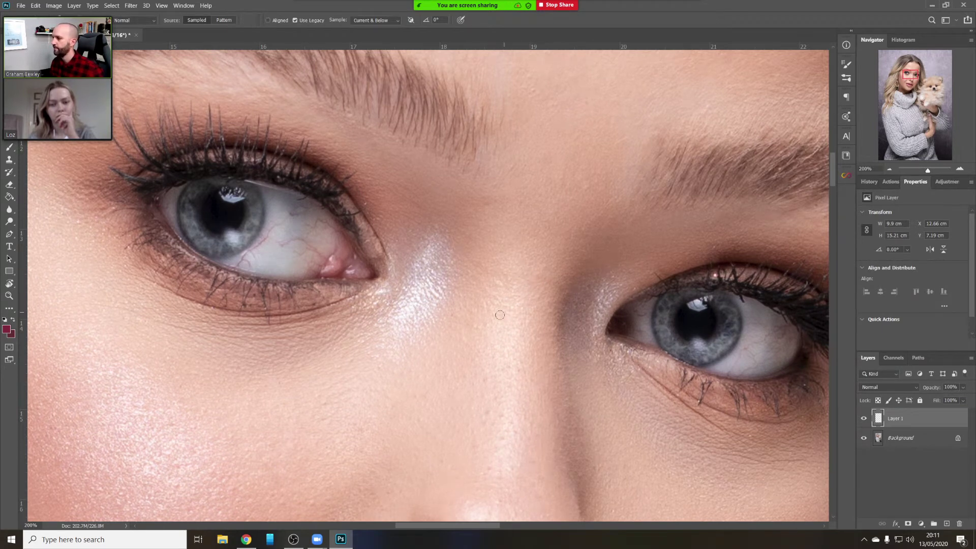
key("alt")
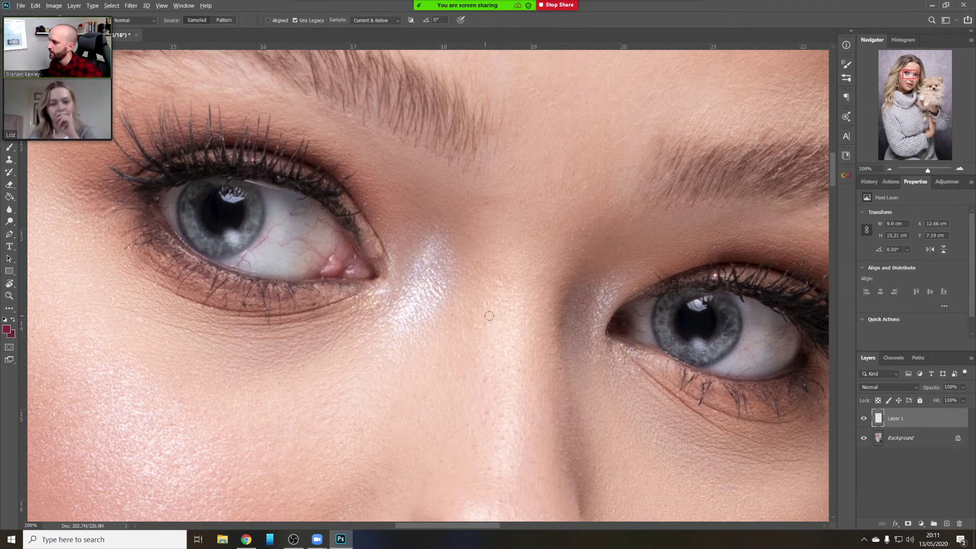
left_click_drag(488, 316, 511, 274)
key("alt")
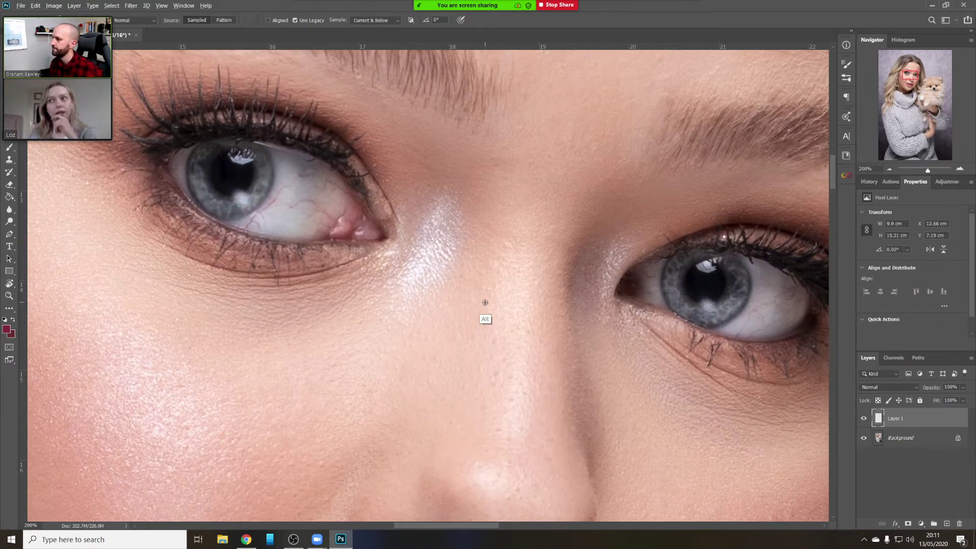
left_click(485, 302, "alt")
left_click(495, 285)
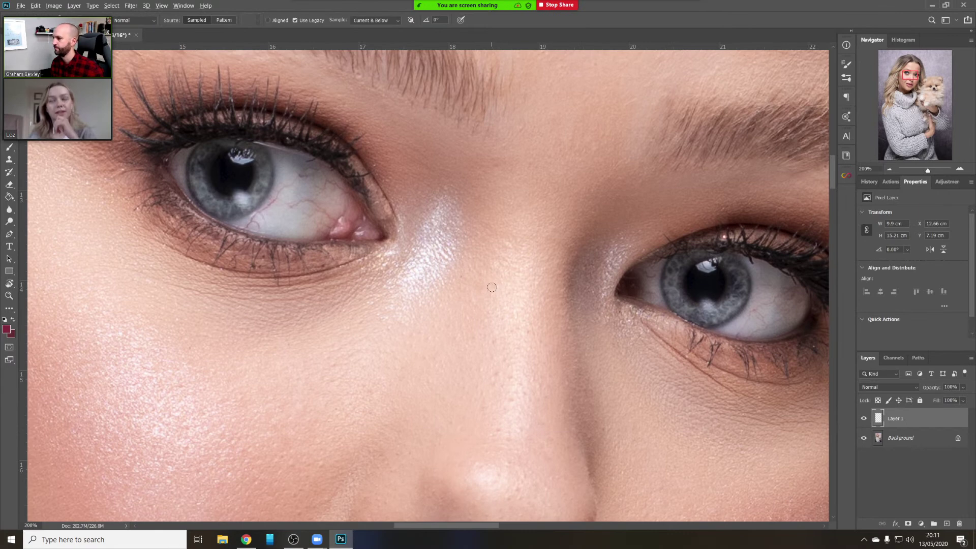
Heal the pores along the left side of the middle nose bridge down towards the tip, resampling adjacent skin
left_click_drag(532, 331, 502, 271)
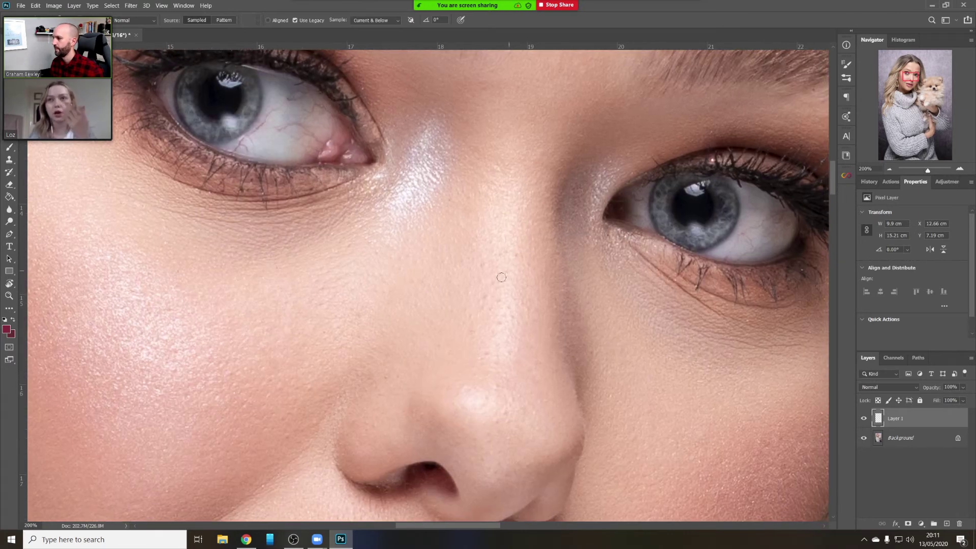
key("alt")
left_click(484, 280, "alt")
left_click(479, 312)
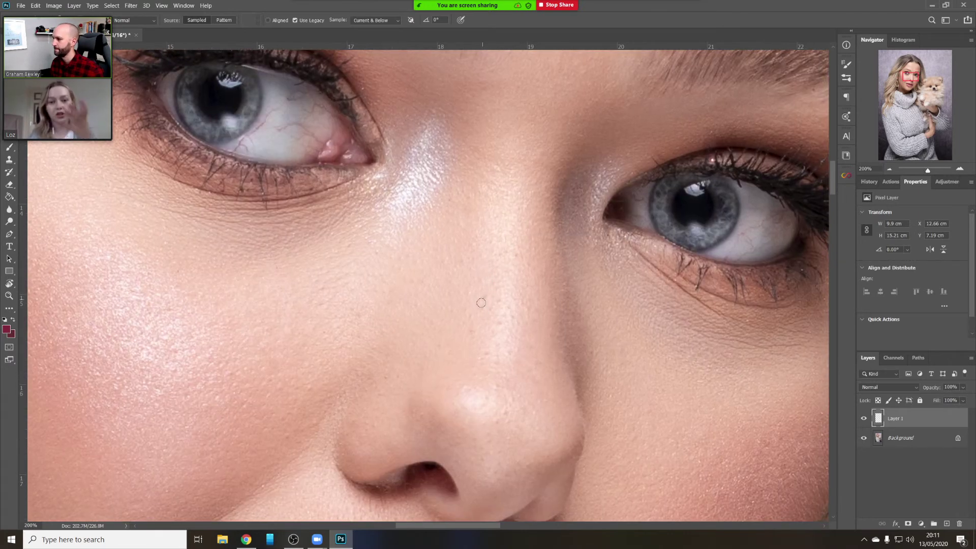
left_click(486, 297)
left_click(475, 300, "alt")
left_click(470, 295)
left_click(473, 304, "alt")
left_click(477, 307)
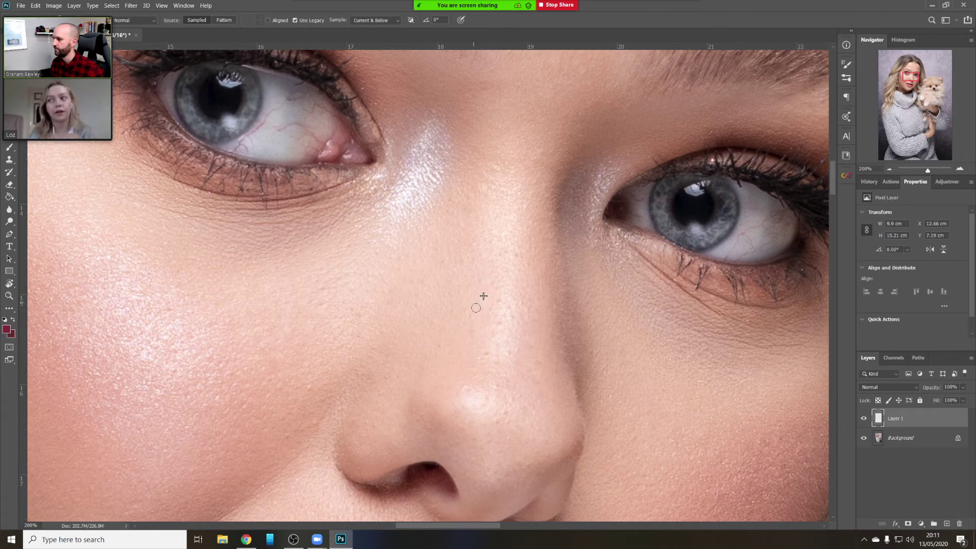
scroll(503, 295, "down", 5)
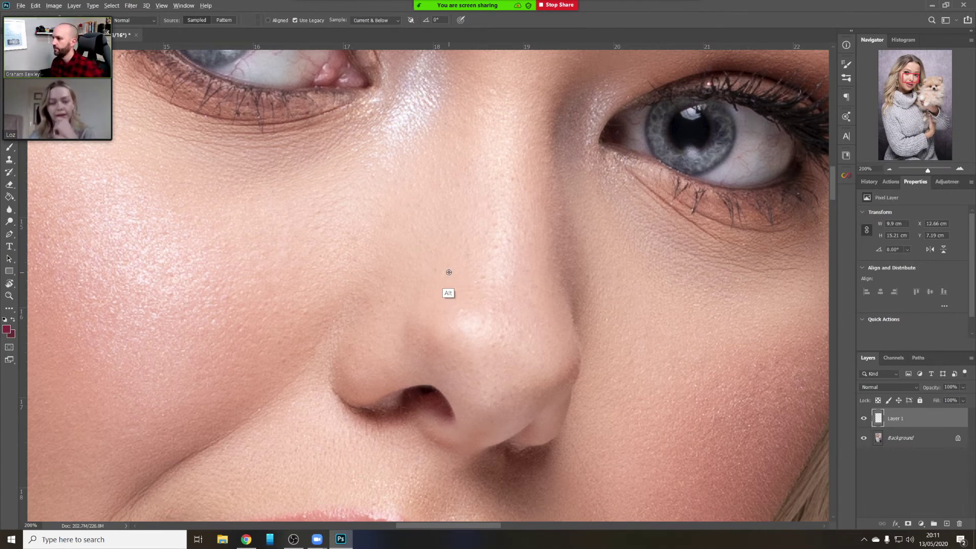
scroll(462, 268, "down", 3)
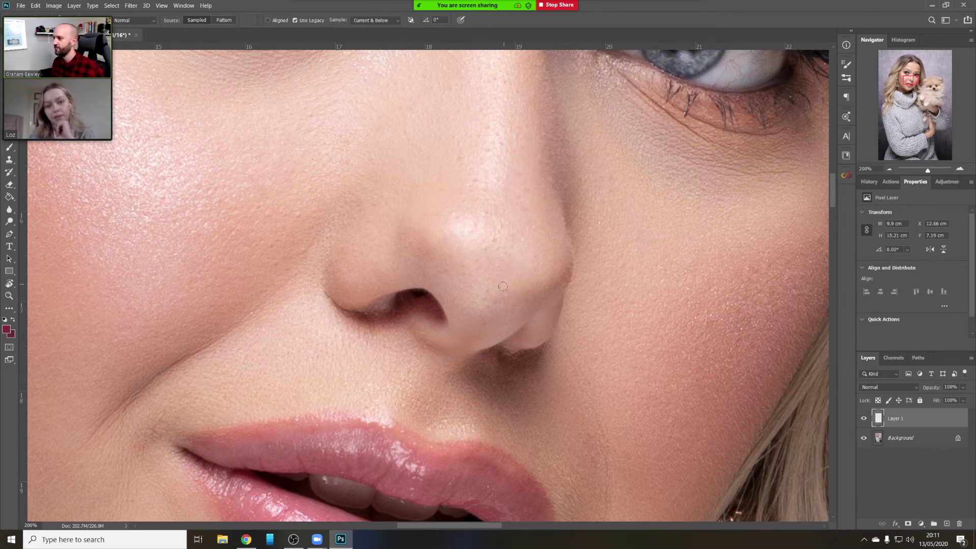
Inspect the lips and chin, the dog, and the woman's hands and sleeves for areas that still need retouching
left_click_drag(490, 326, 540, 166)
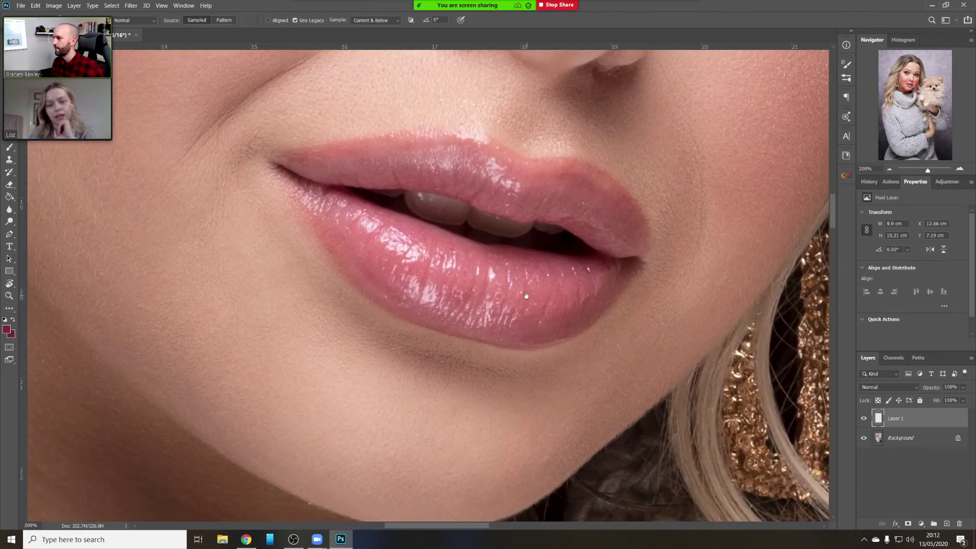
left_click_drag(526, 296, 508, 367)
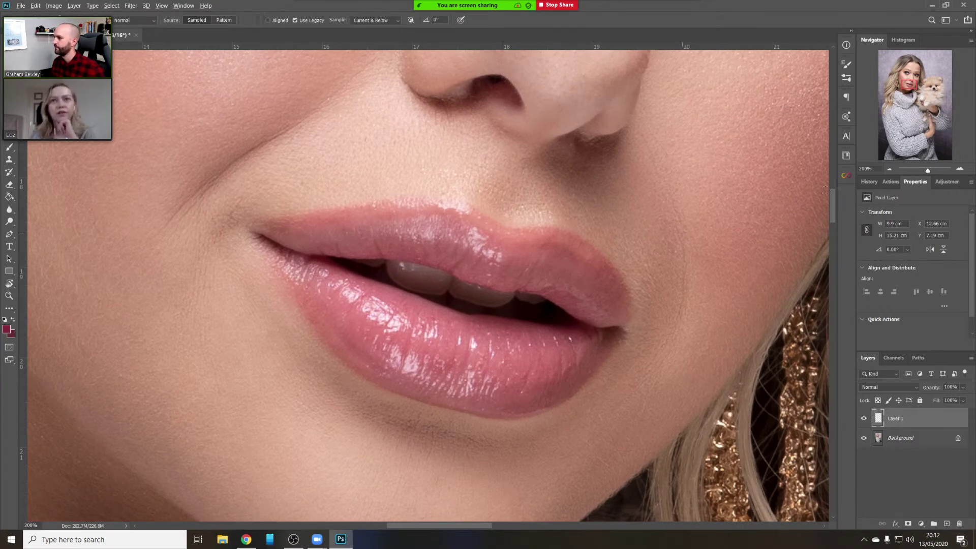
left_click(889, 169)
left_click(889, 168)
left_click(889, 168)
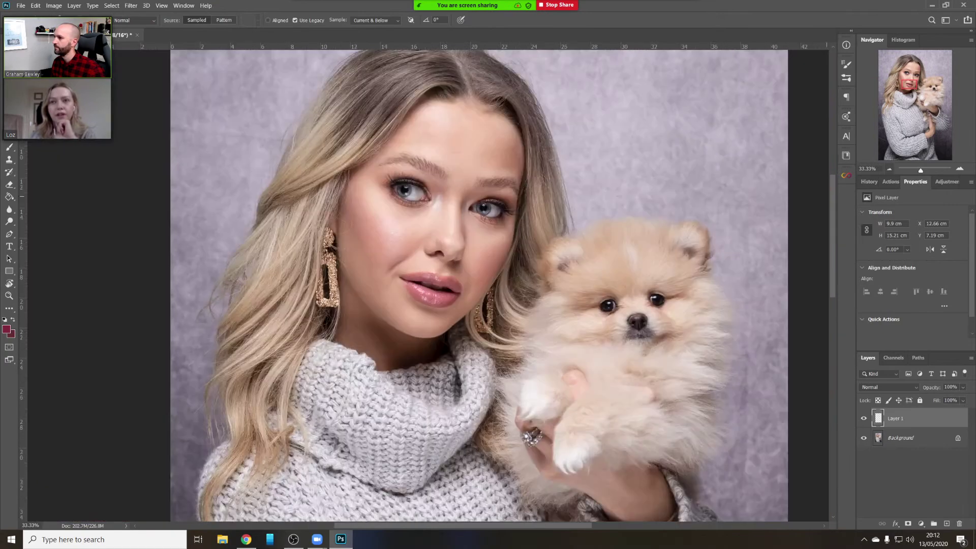
left_click(448, 226, "ctrl")
left_click_drag(493, 325, 388, 33)
left_click_drag(546, 252, 440, 217)
left_click(470, 278)
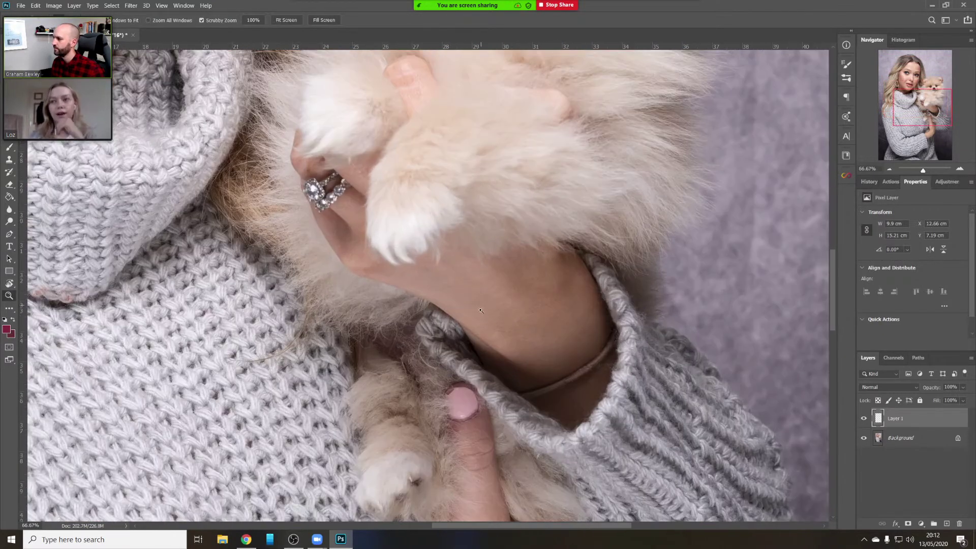
left_click_drag(483, 326, 516, 120)
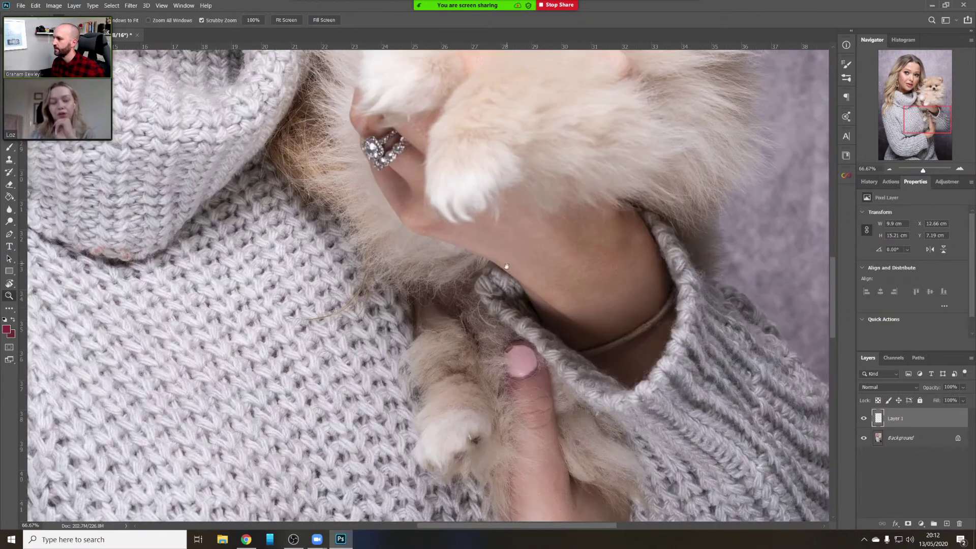
left_click_drag(521, 334, 540, 123)
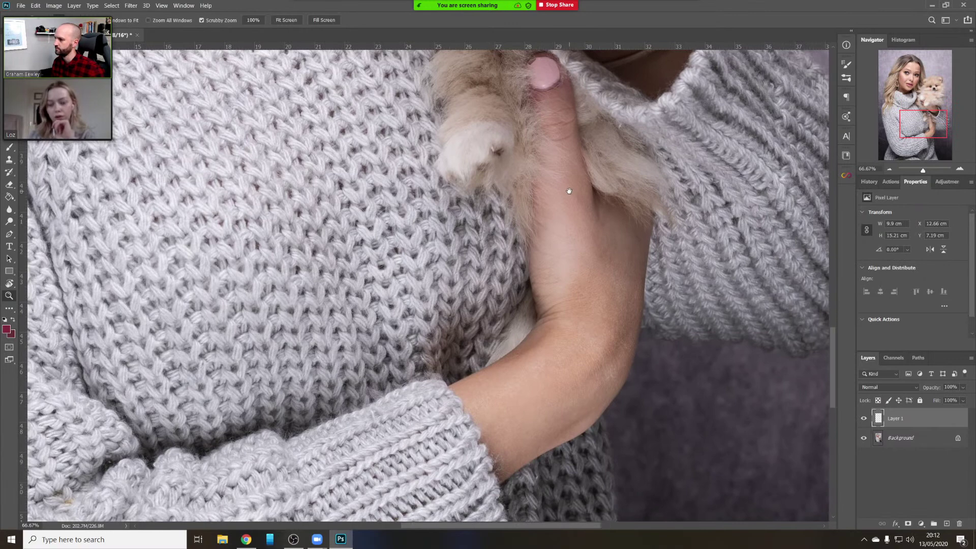
Compare the cheek, under-eye area and nose before and after retouching by toggling the visibility of Layer 1
left_click(889, 169)
left_click(889, 169)
left_click(890, 170)
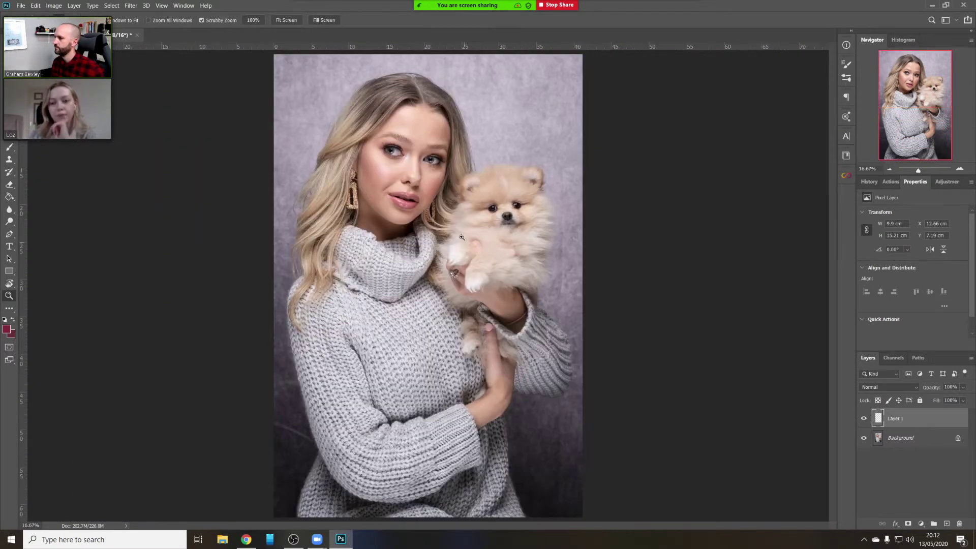
left_click(431, 214)
left_click(450, 204)
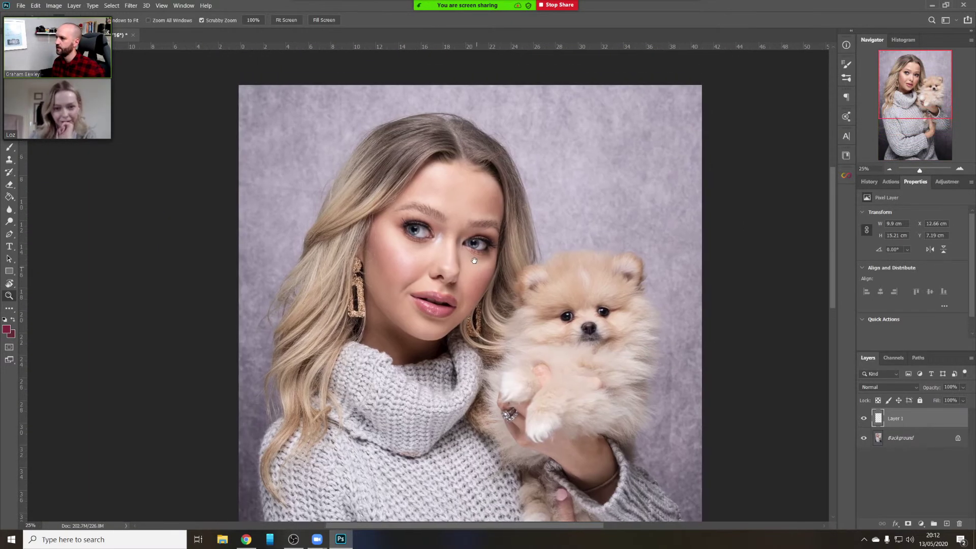
left_click(472, 260)
left_click(460, 261)
left_click(453, 261)
left_click_drag(453, 261, 518, 207)
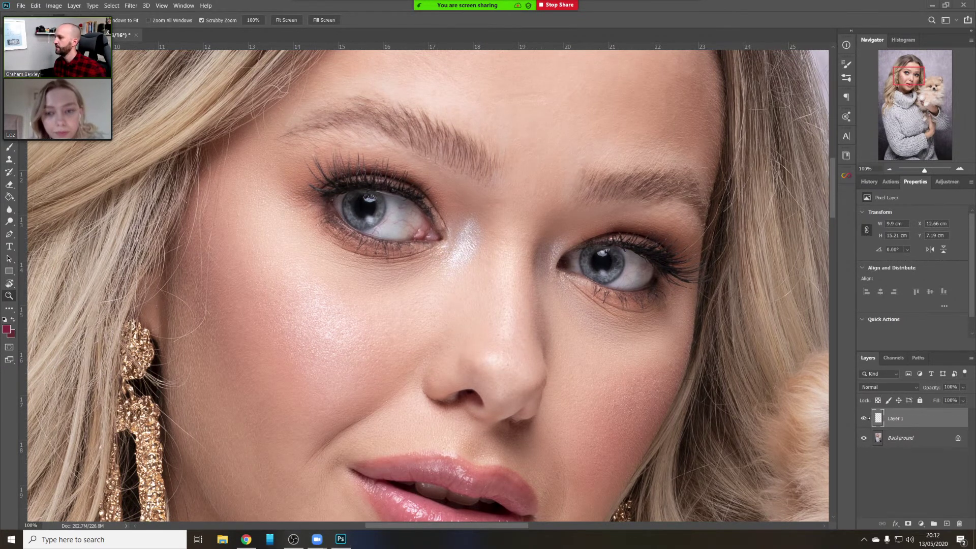
left_click(864, 418)
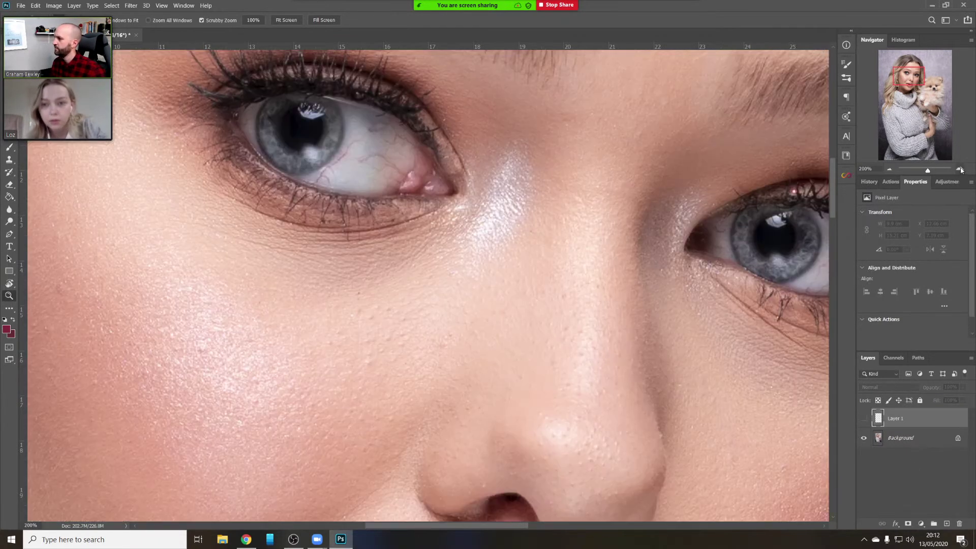
key("ctrl+plus")
left_click_drag(562, 210, 664, 119)
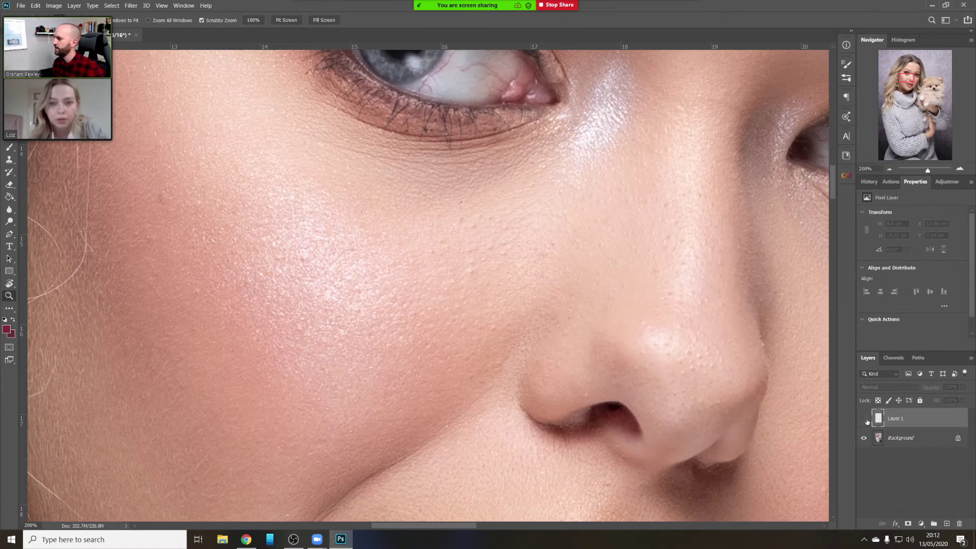
left_click(863, 418)
left_click(863, 418)
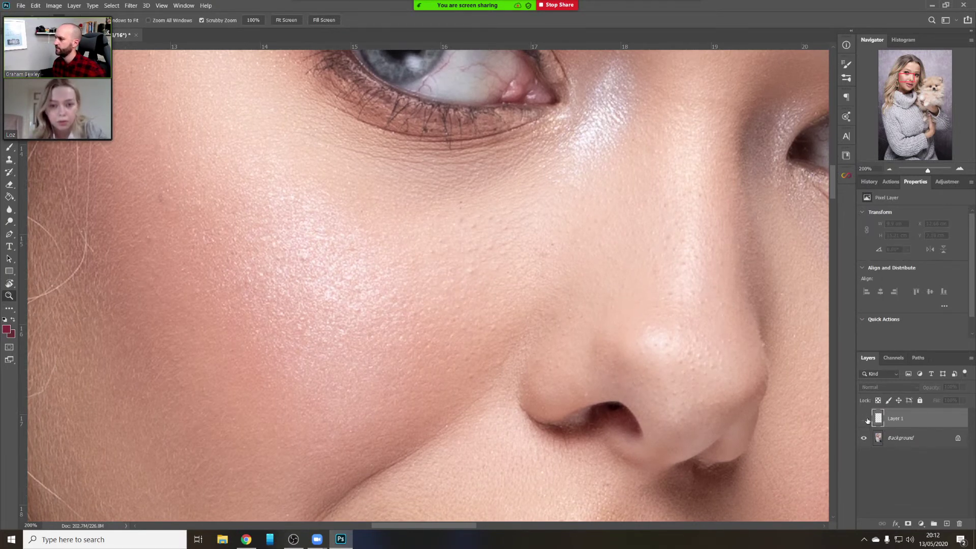
left_click(865, 418)
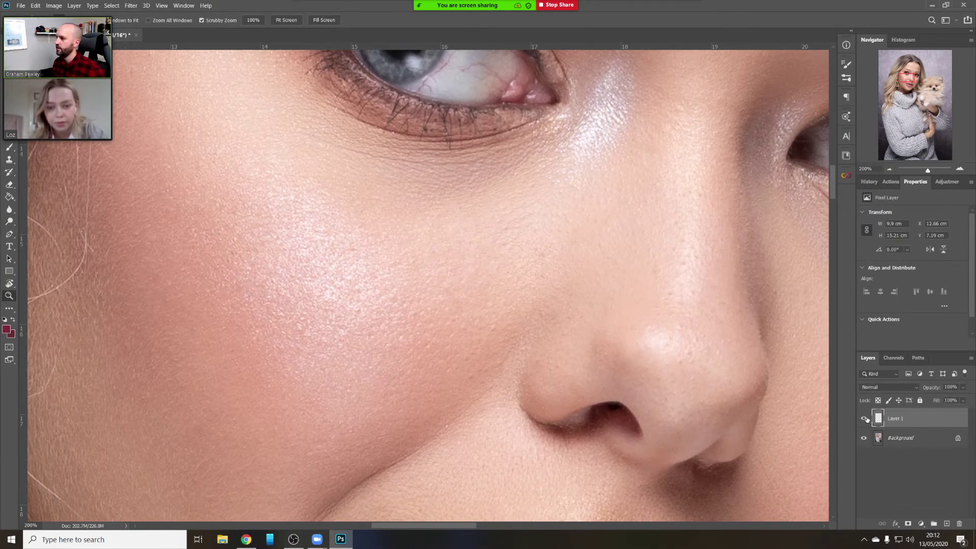
Compare the forehead and the stray hair below the hairline before and after retouching by toggling the visibility of Layer 1
left_click_drag(636, 141, 577, 374)
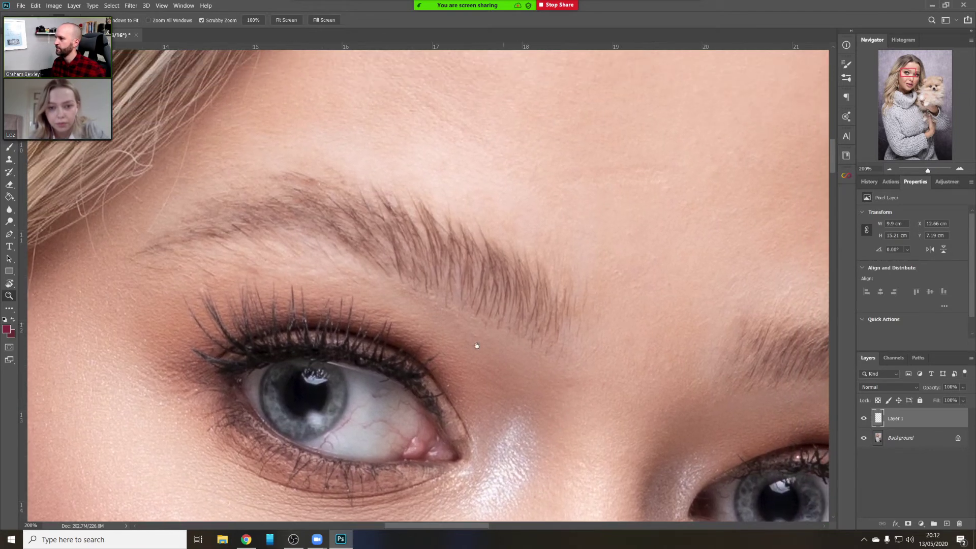
left_click_drag(477, 345, 453, 388)
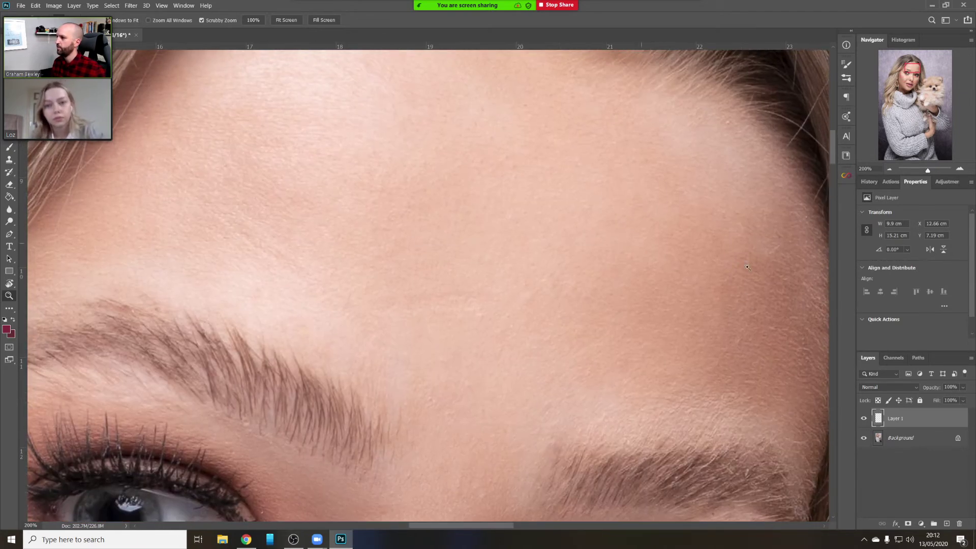
left_click(865, 419)
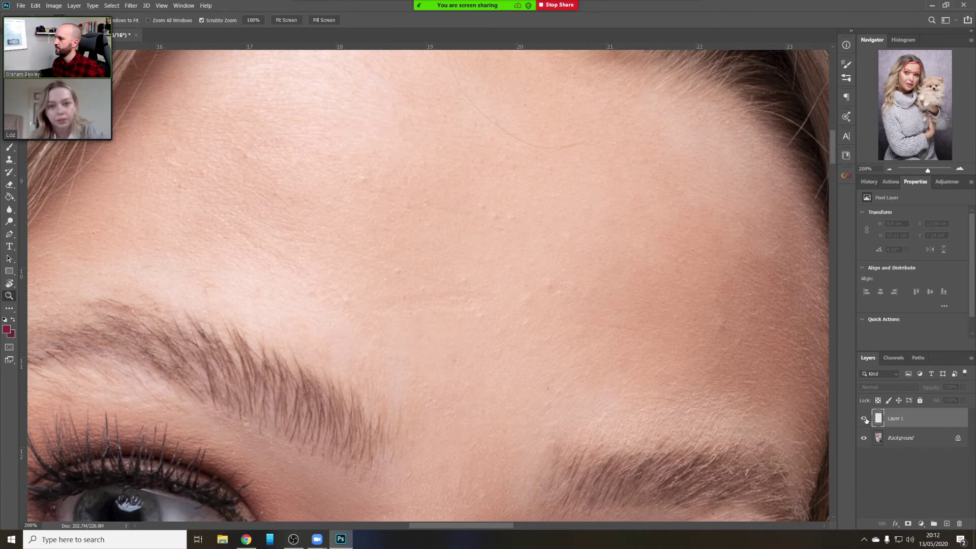
left_click(865, 419)
scroll(519, 266, "up", 3)
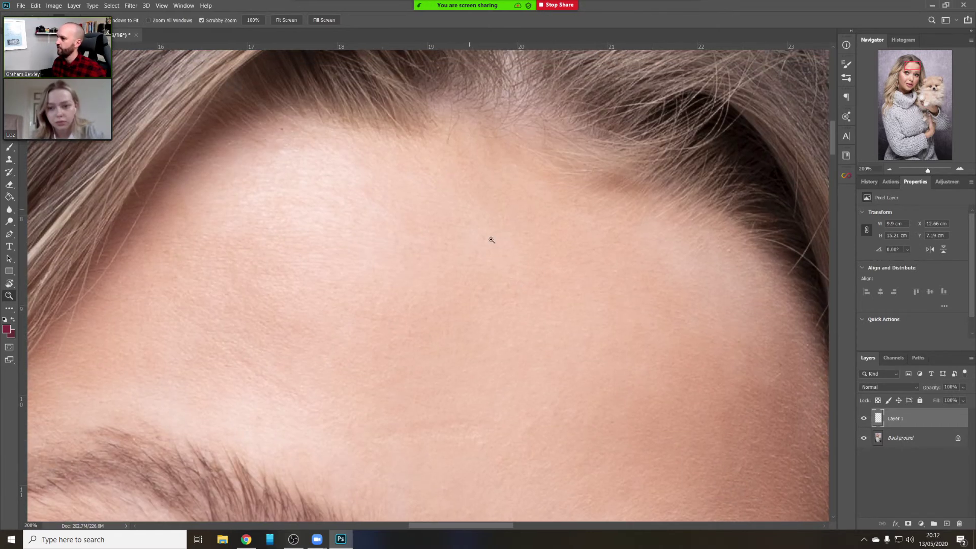
left_click(864, 419)
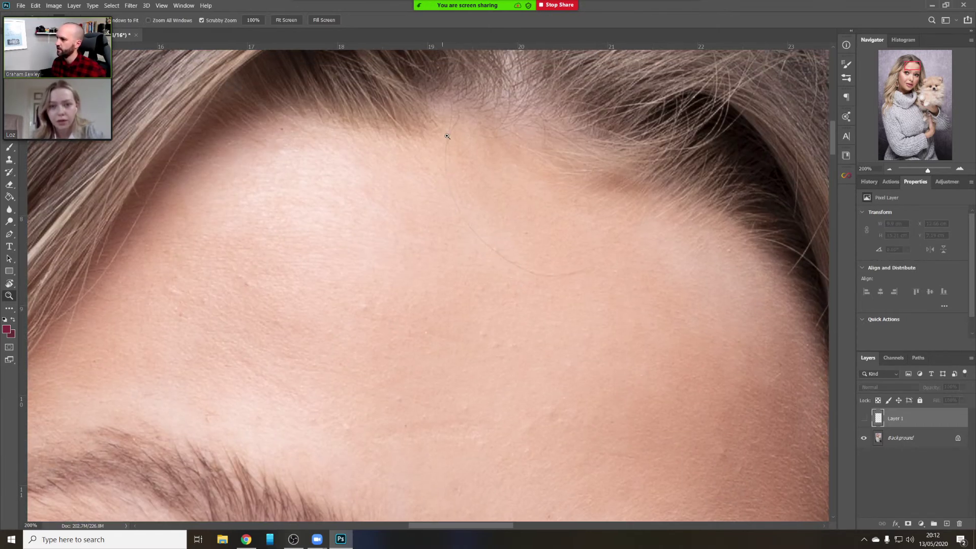
left_click(522, 256)
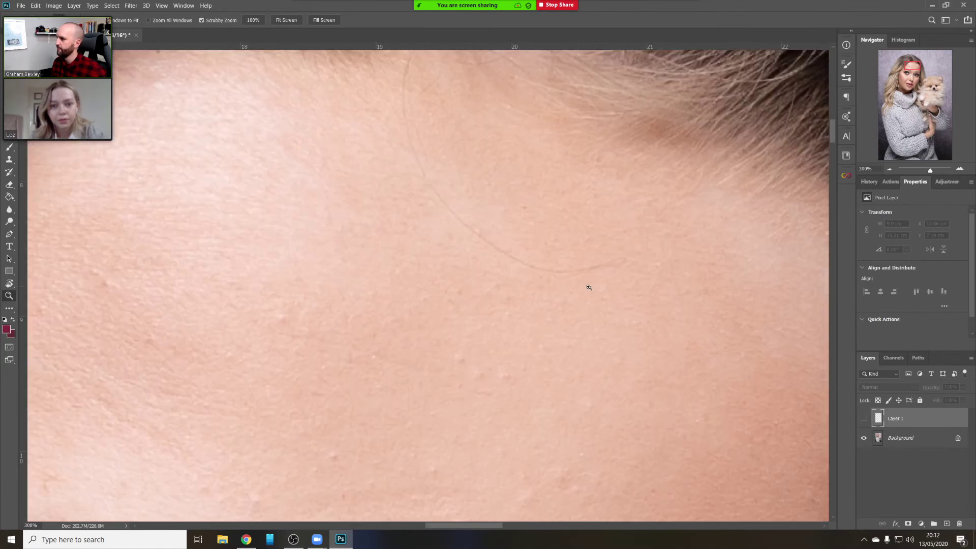
left_click(864, 418)
Review the retouched portrait at 50% zoom, examining the face, the knitted sweater and sleeves, the hands and the dog
left_click(890, 169)
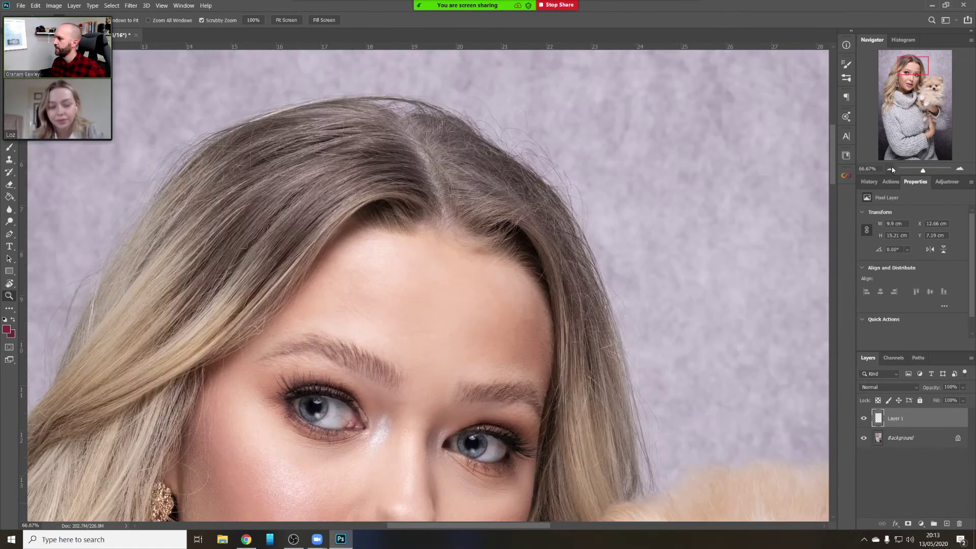
left_click(891, 168)
left_click_drag(396, 385, 518, 211)
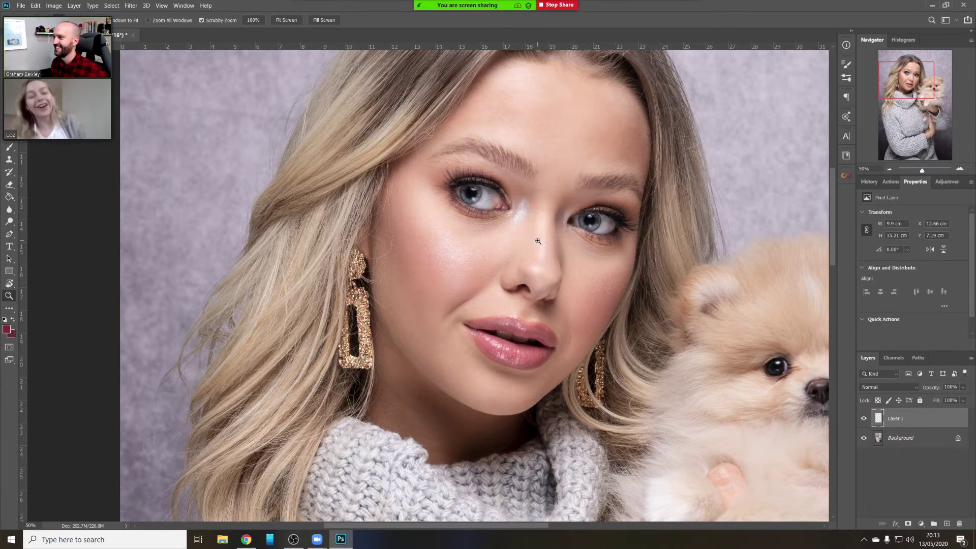
left_click_drag(547, 316, 528, 287)
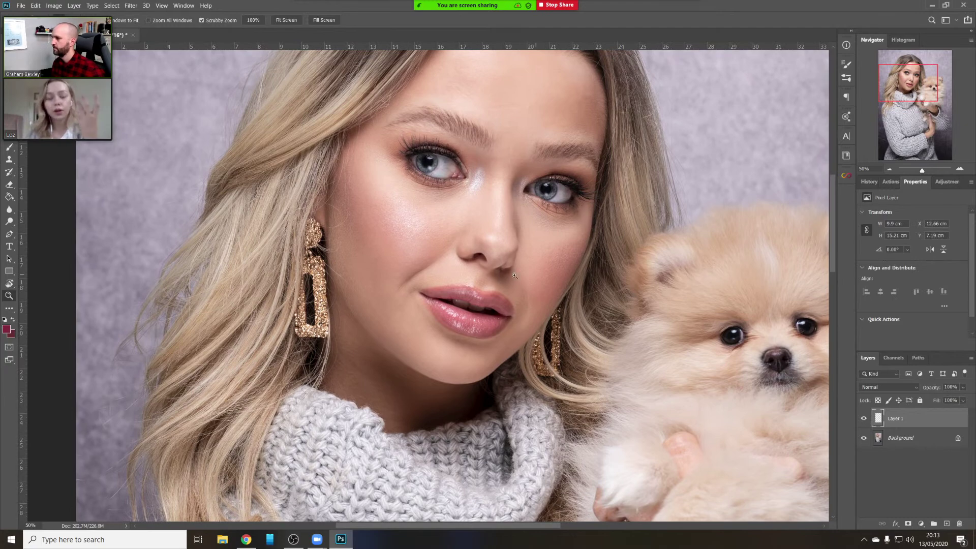
left_click_drag(489, 287, 495, 173)
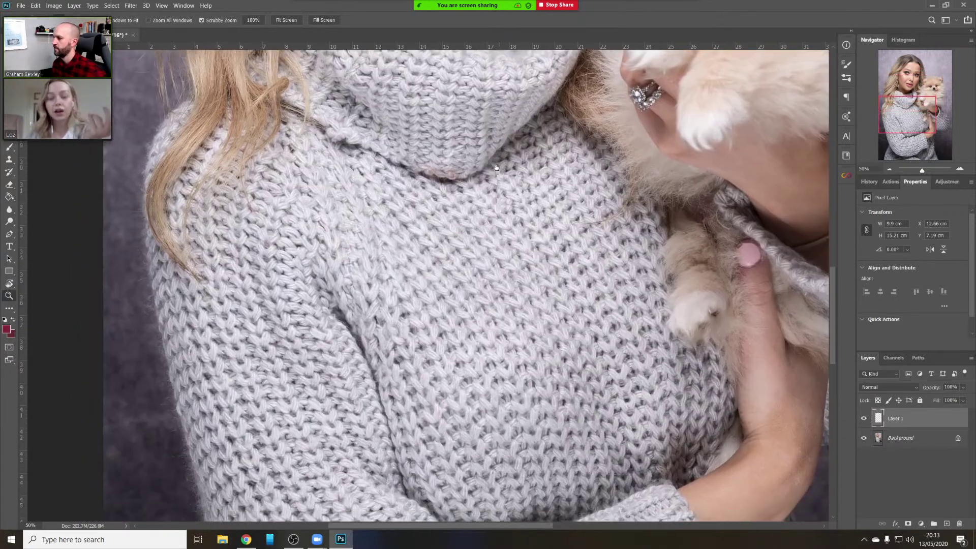
scroll(495, 163, "down", 5)
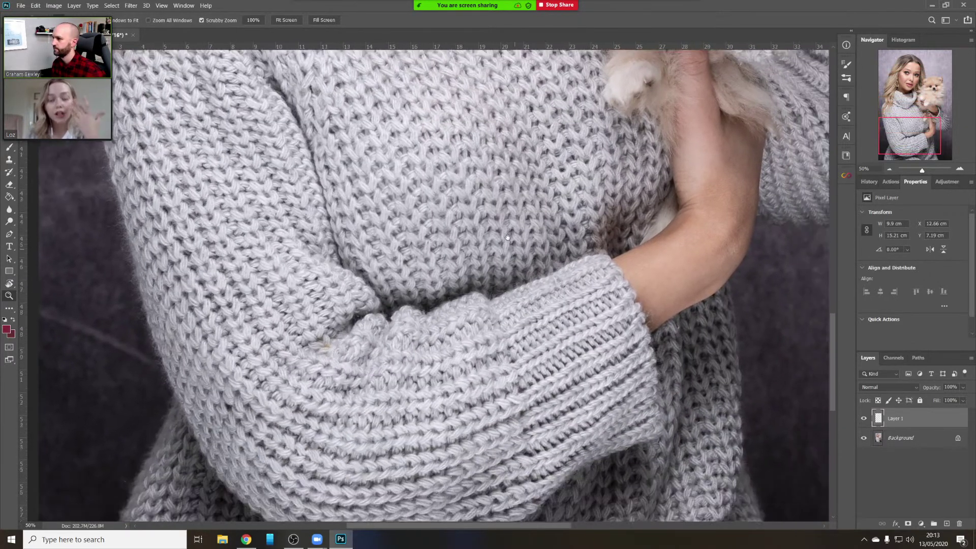
scroll(490, 196, "down", 1)
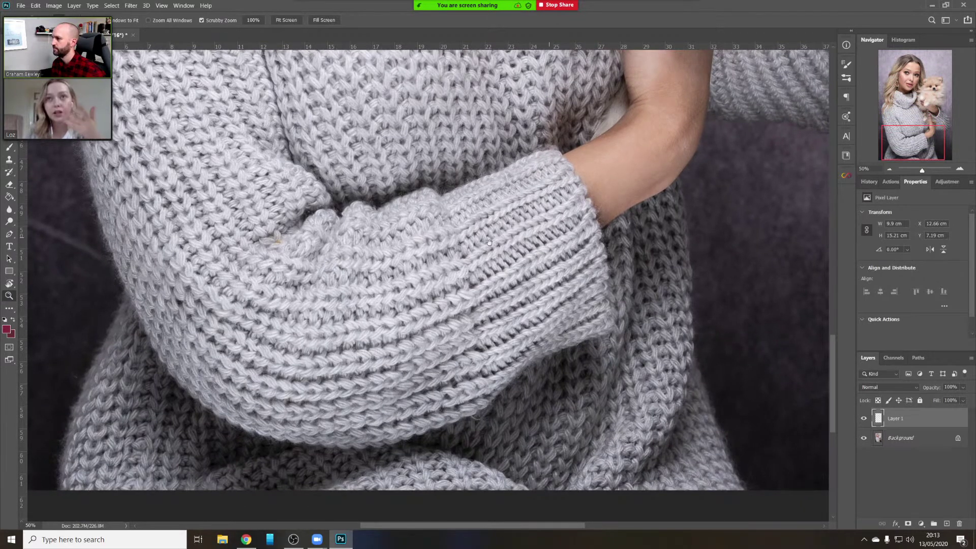
scroll(420, 267, "right", 3)
scroll(419, 267, "up", 4)
scroll(457, 269, "left", 2)
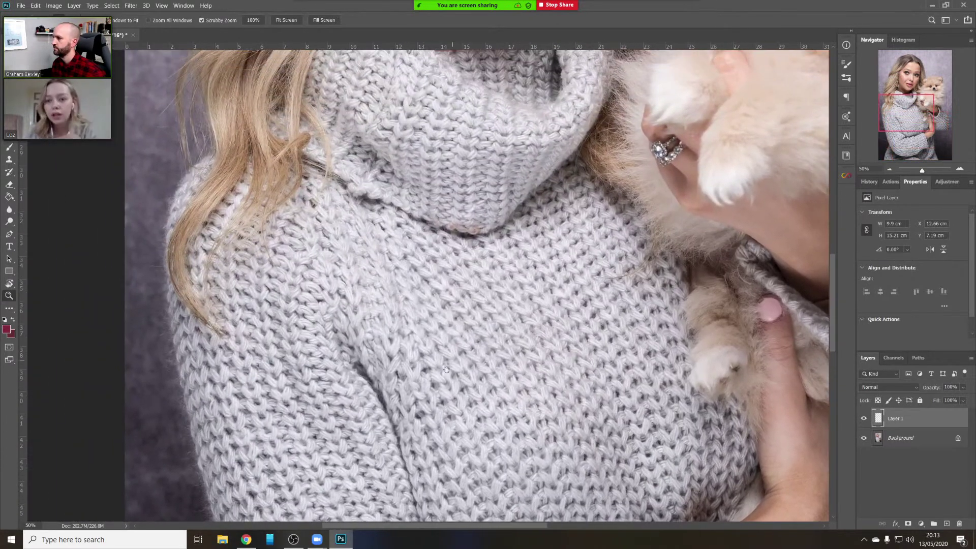
scroll(512, 274, "up", 2)
scroll(512, 274, "up", 4)
scroll(528, 295, "right", 1)
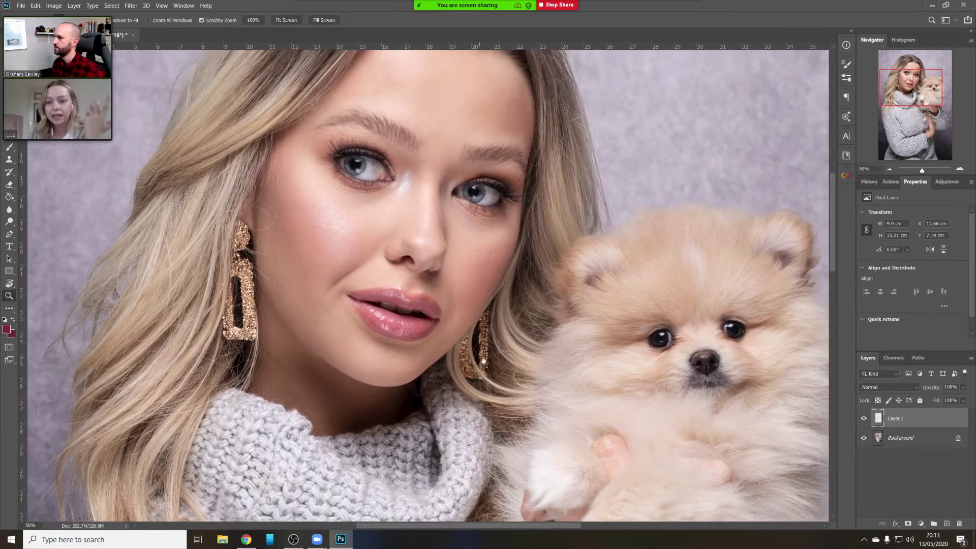
scroll(552, 319, "up", 2)
scroll(551, 320, "left", 2)
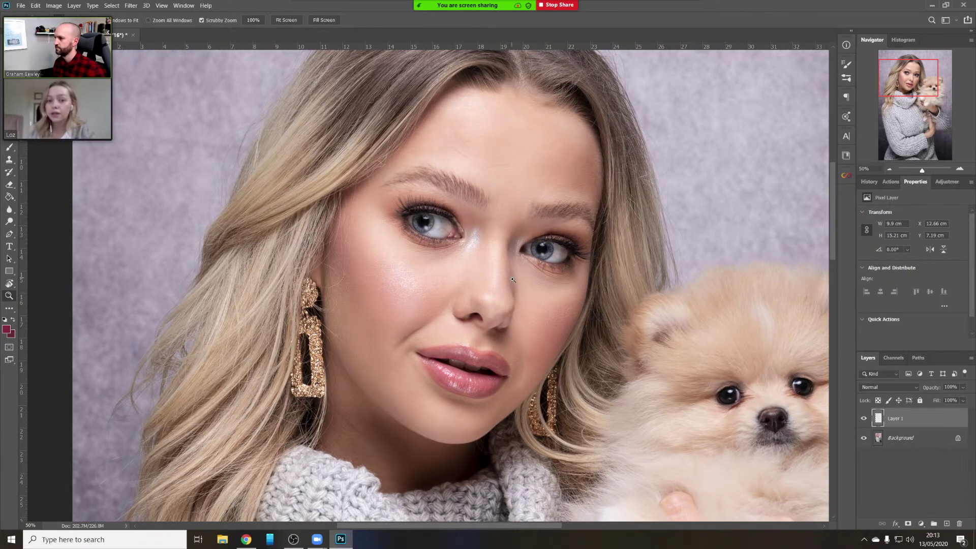
scroll(509, 256, "right", 2)
scroll(508, 257, "down", 1)
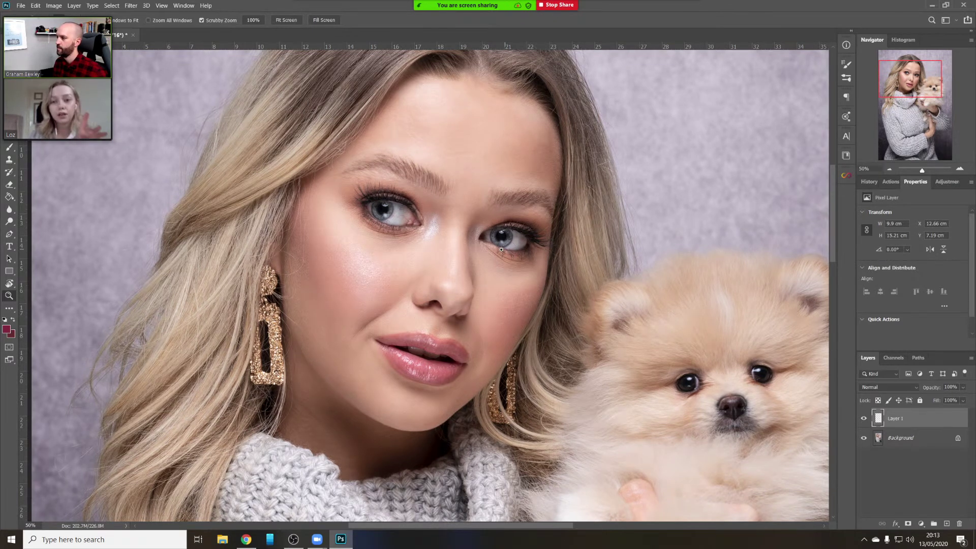
Merge Layer 1 down into the Background layer of the portrait
left_click_drag(501, 249, 536, 244)
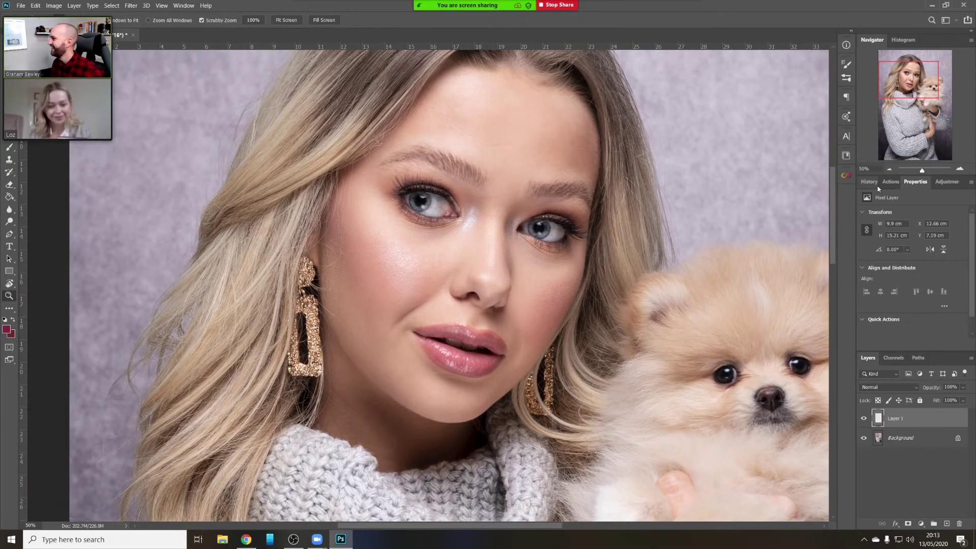
left_click(889, 169)
left_click(890, 168)
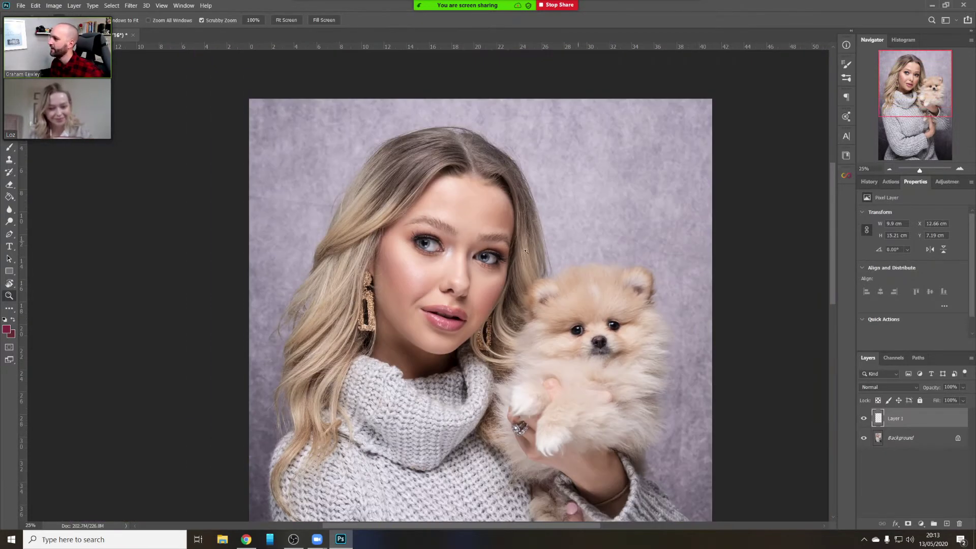
left_click(433, 271)
left_click(442, 257)
left_click(442, 257)
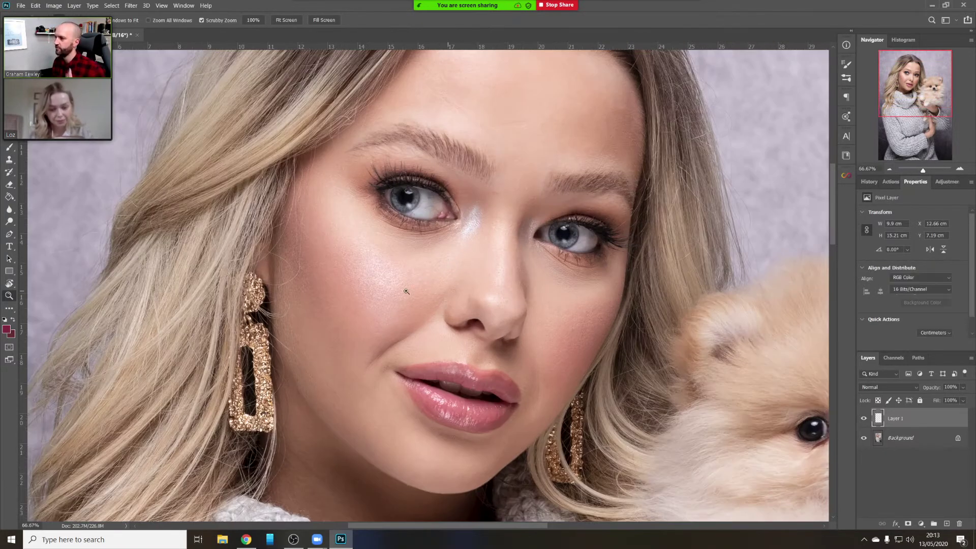
key("ctrl+Tab")
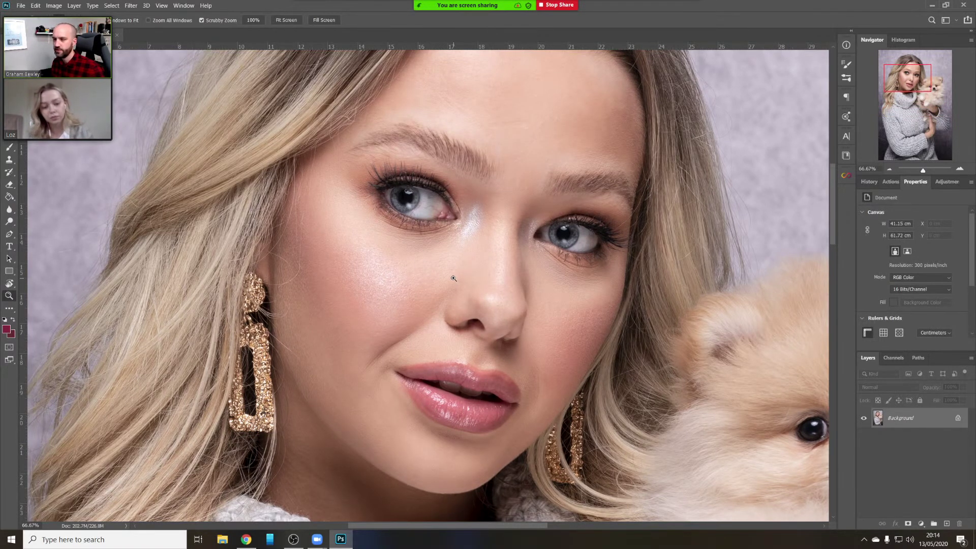
Run the LSP Frequency Separation action on the Background layer and dismiss its instruction message
left_click(506, 318)
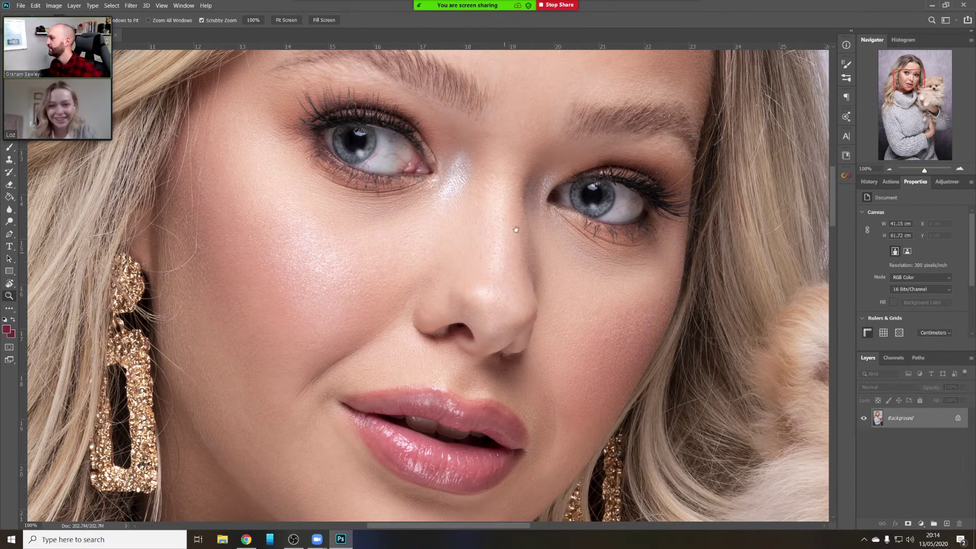
mouse_move(515, 229)
left_mouse_down()
mouse_move(563, 120)
mouse_move(552, 163)
mouse_move(514, 233)
left_mouse_up()
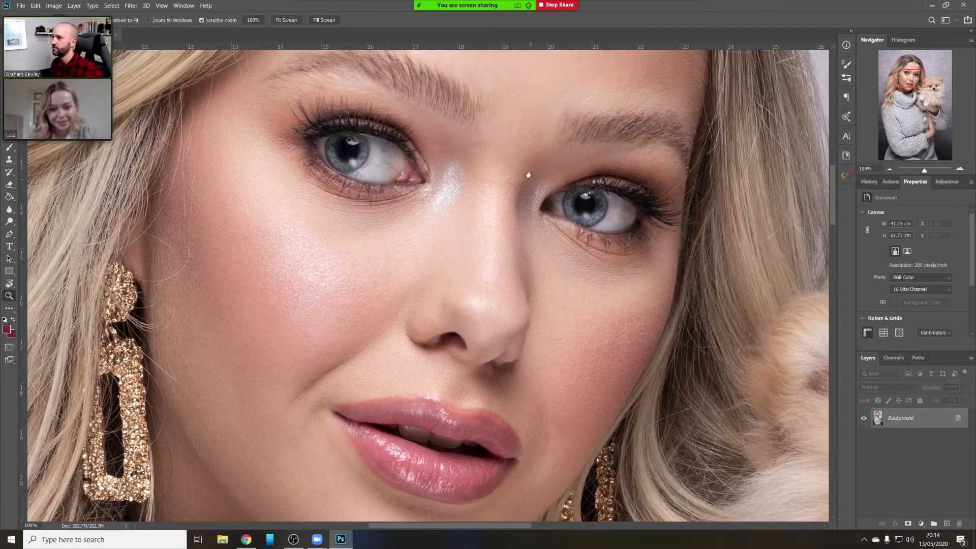
left_click_drag(529, 175, 507, 288)
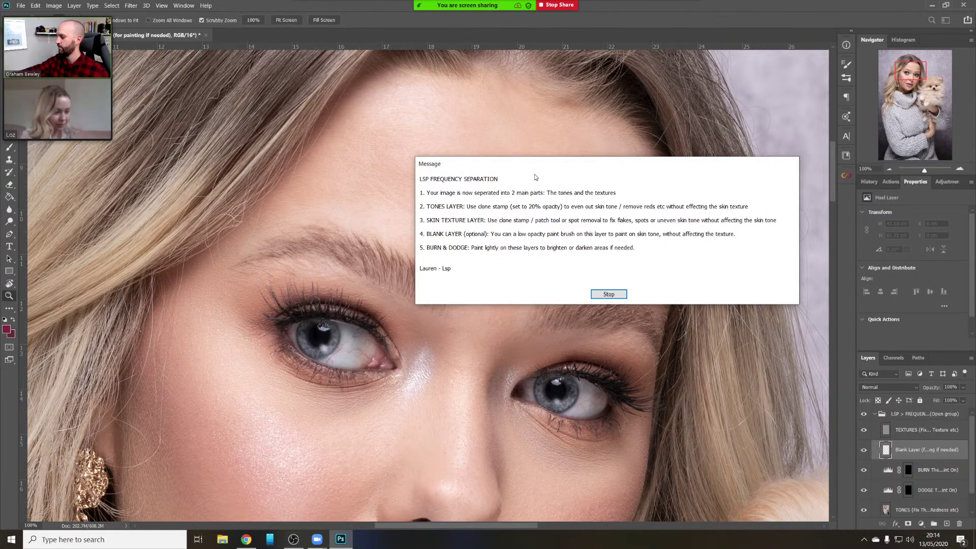
left_click(617, 295)
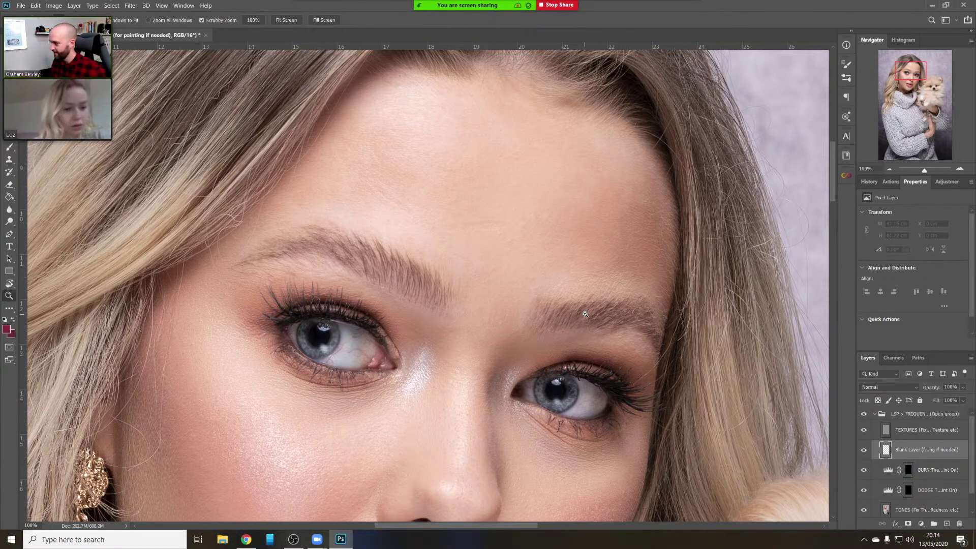
Select the TEXTURES layer in the frequency separation group and toggle its visibility off and on to examine the tones alone
left_click_drag(521, 295, 575, 124)
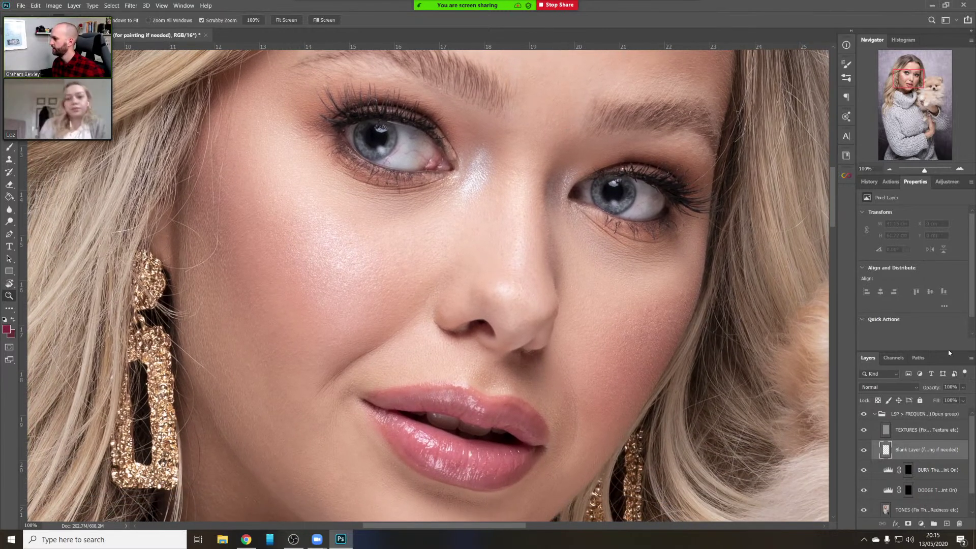
left_click_drag(947, 352, 947, 330)
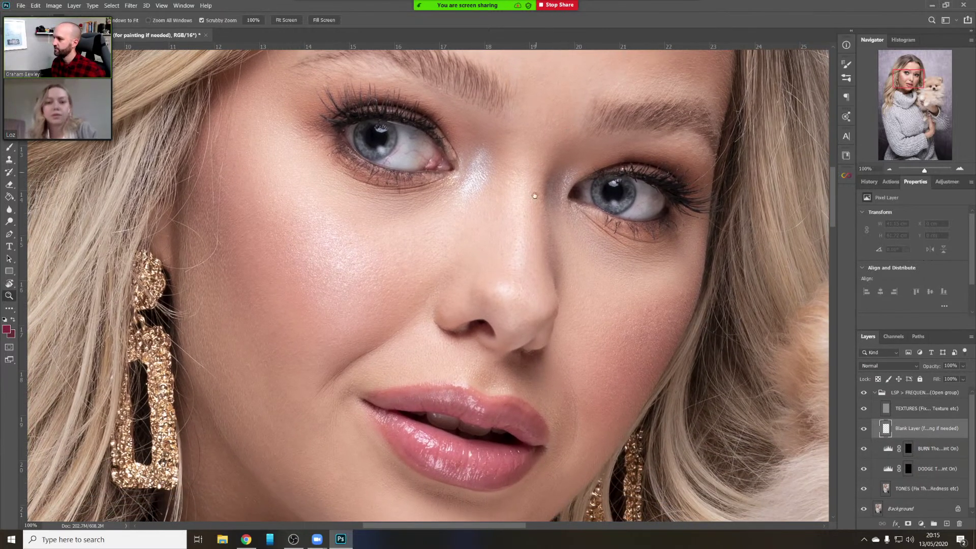
left_click_drag(535, 196, 533, 328)
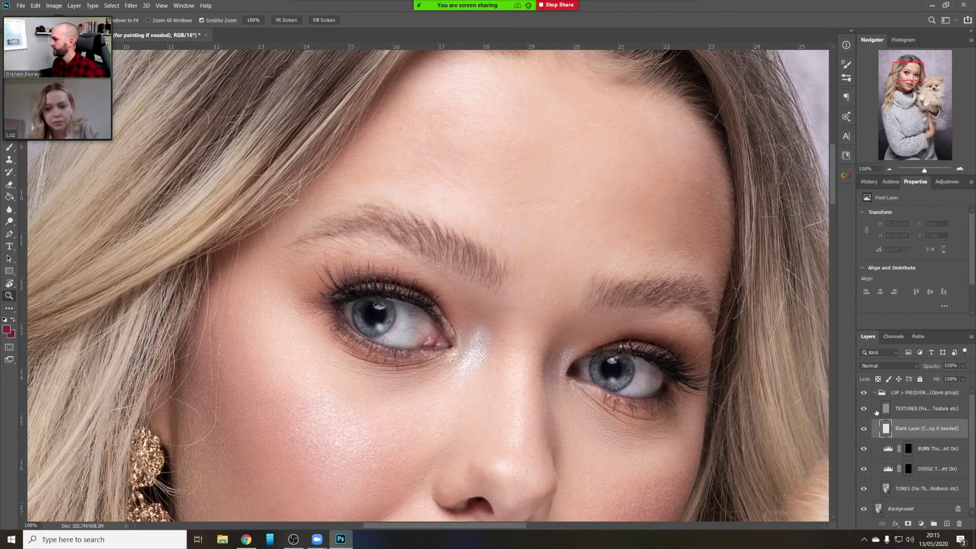
left_click(910, 407)
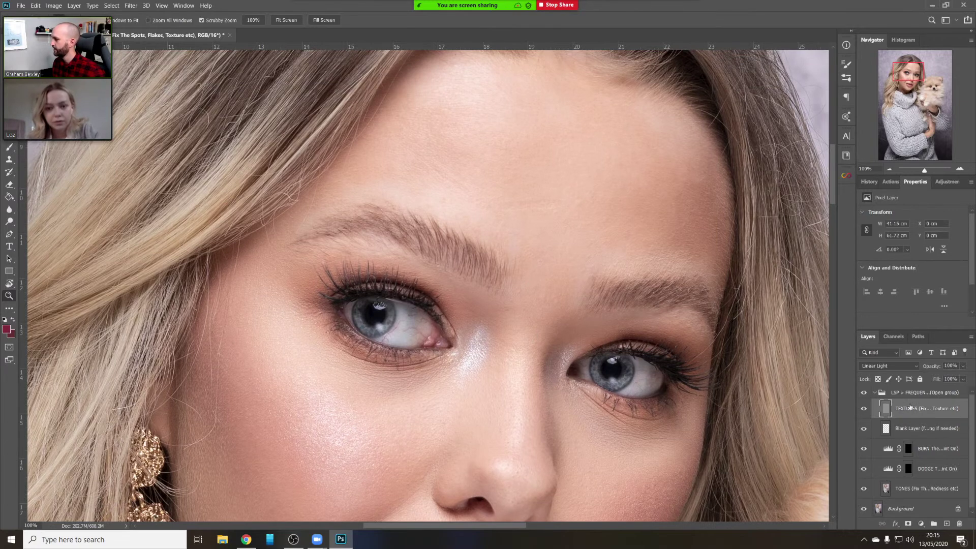
left_click(864, 409)
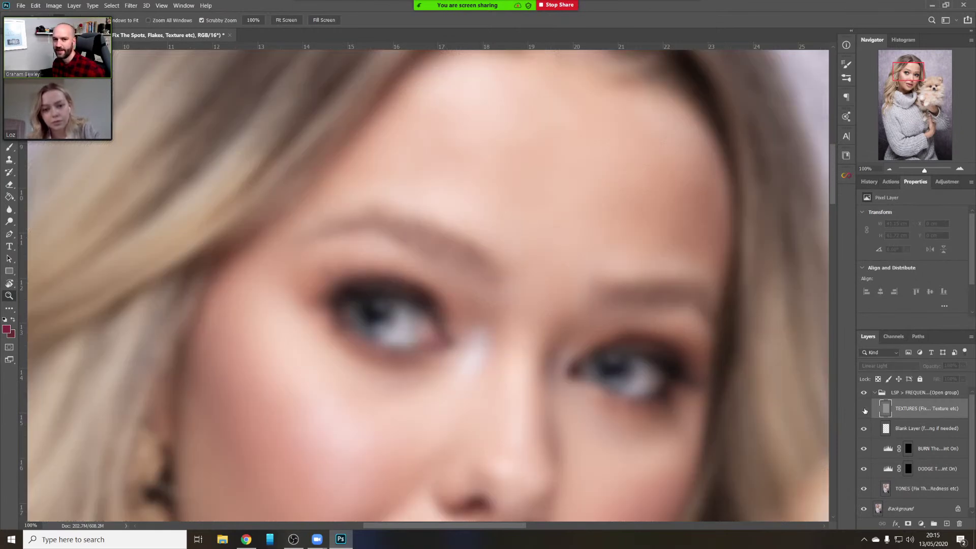
left_click(864, 409)
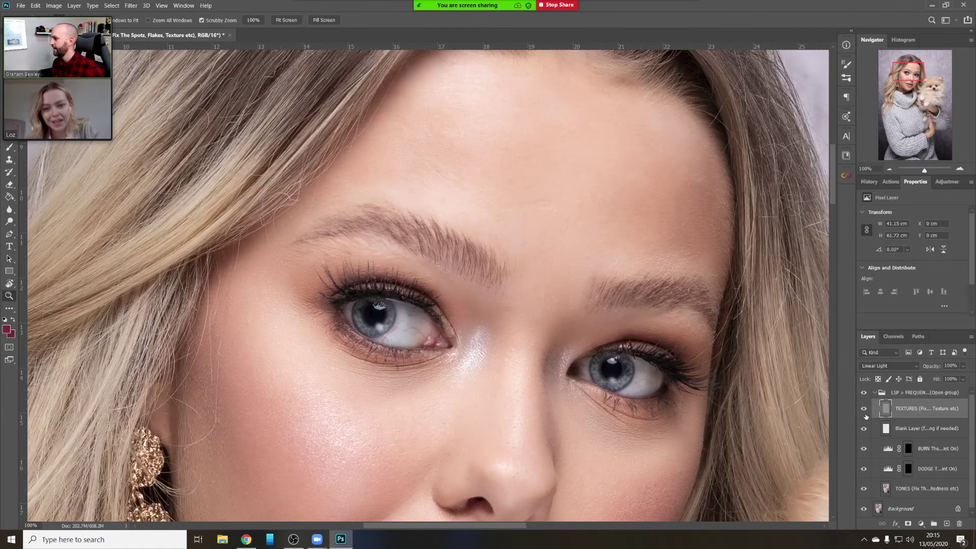
Toggle the TONES layer's visibility off and on twice to compare its contribution to the skin
left_click(867, 490)
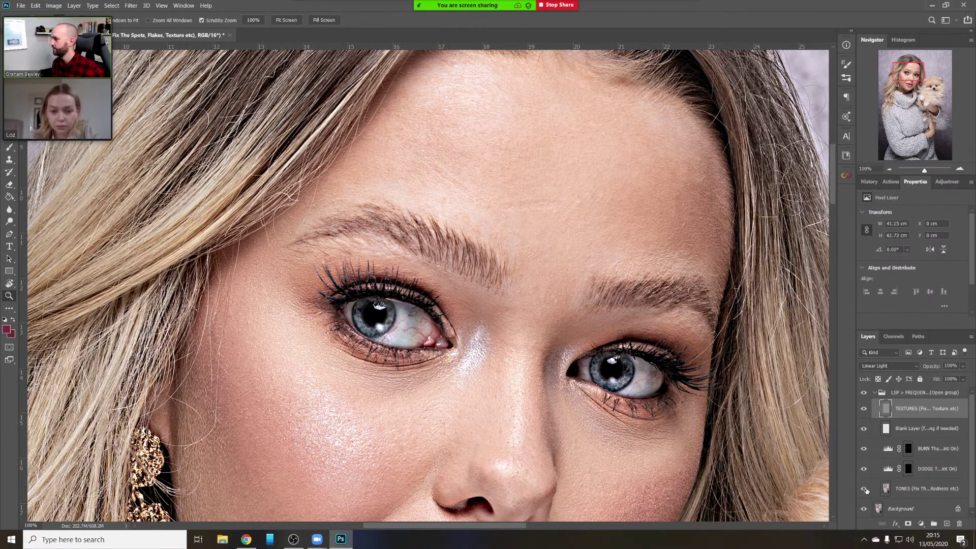
left_click(867, 490)
left_click(865, 490)
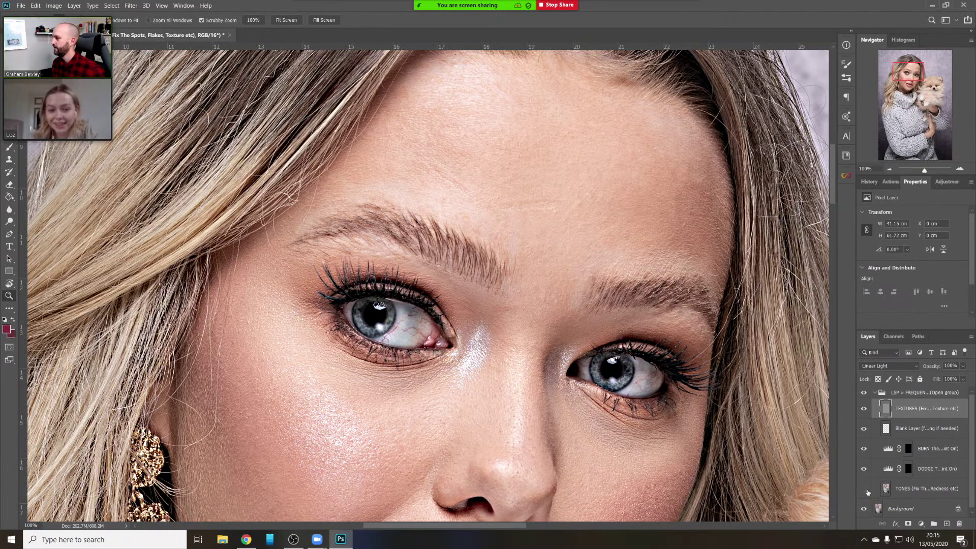
left_click(865, 490)
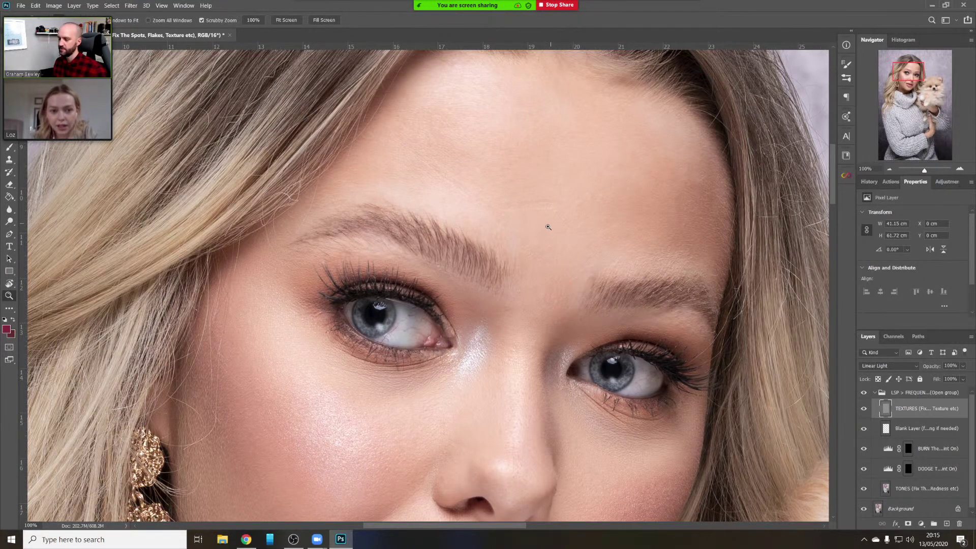
On the TONES layer, use the Patch tool to even out the pale area along the forehead's right-hand hairline
left_click(557, 196)
scroll(520, 310, "up", 3)
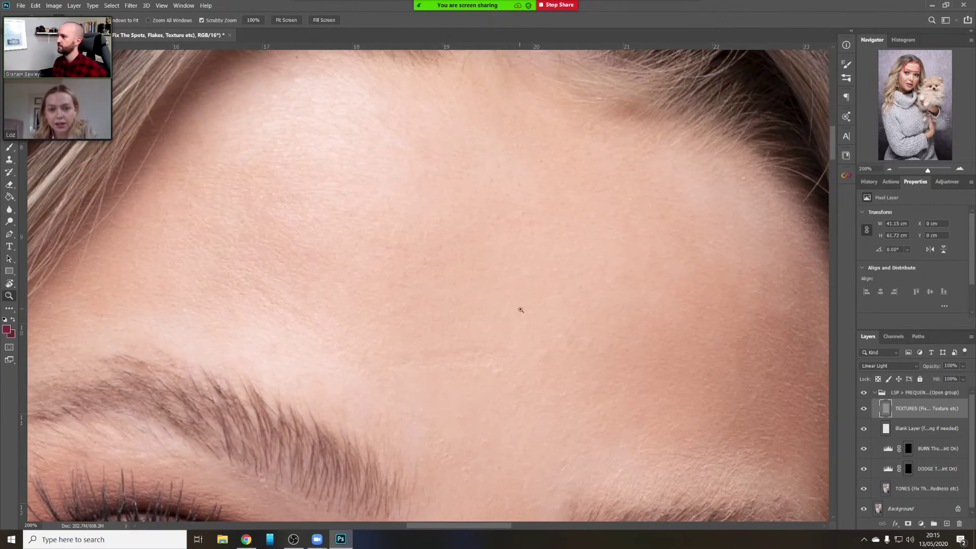
left_click(889, 169)
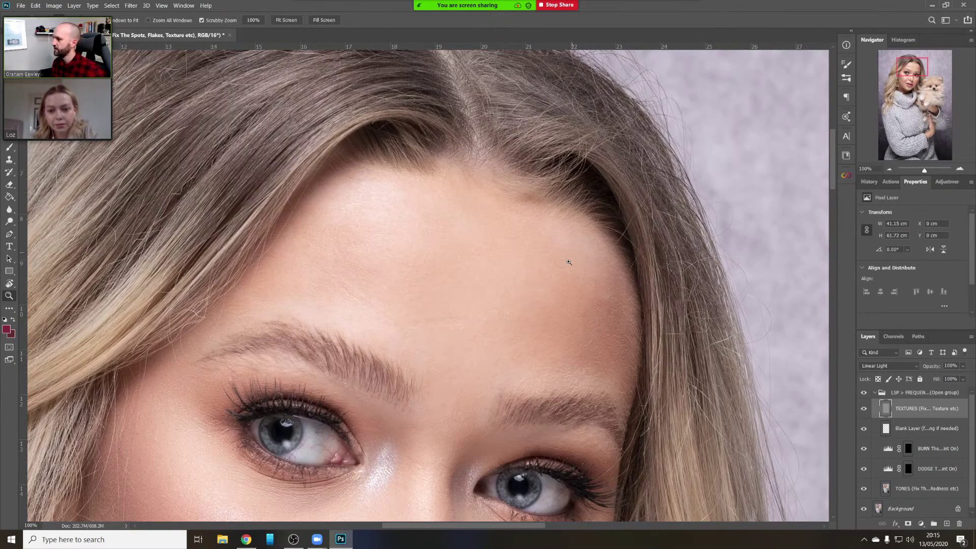
left_click(569, 262)
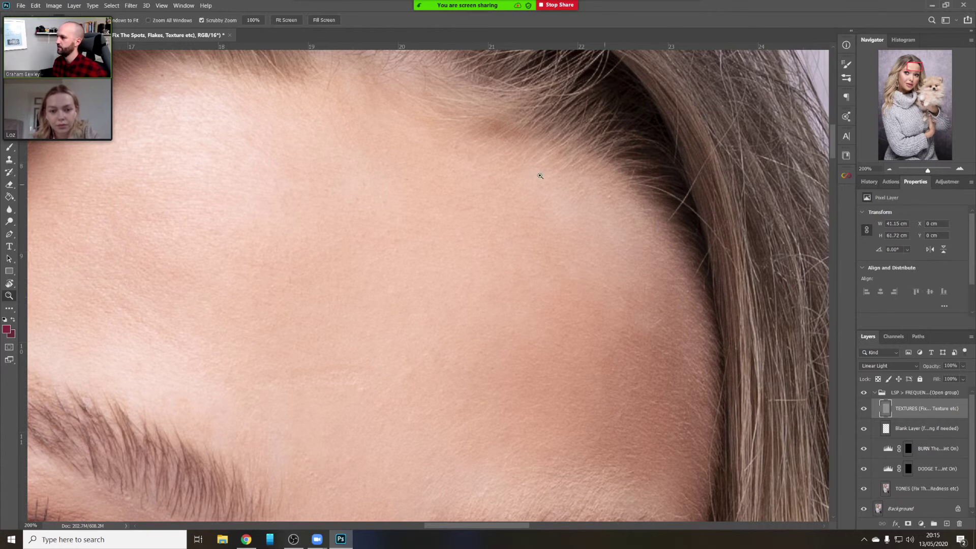
left_click(885, 489)
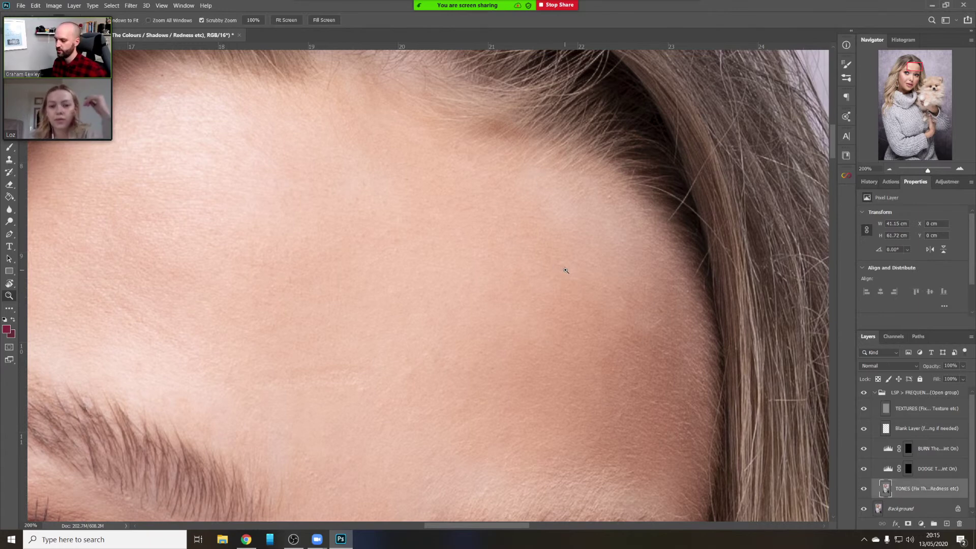
key("j")
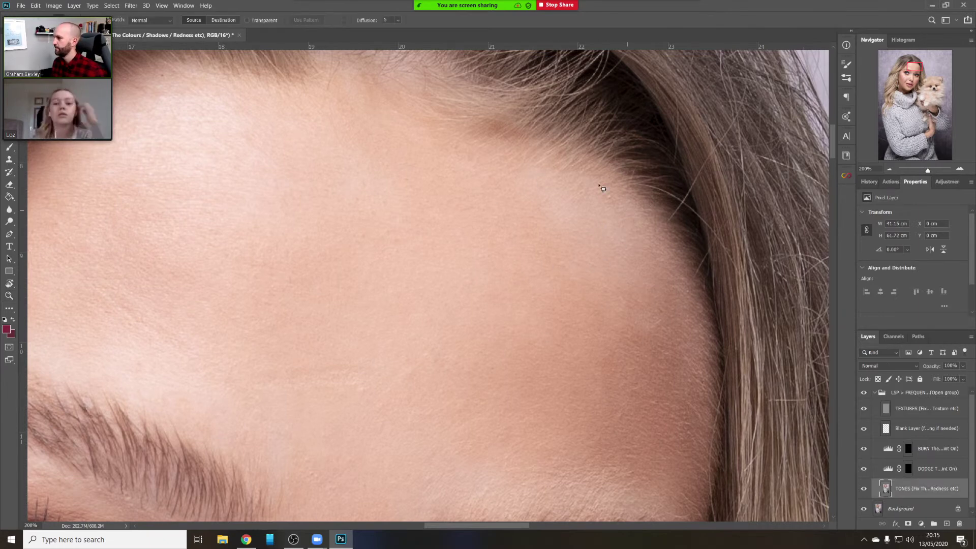
mouse_move(602, 188)
left_mouse_down()
mouse_move(661, 262)
mouse_move(608, 282)
left_mouse_up()
mouse_move(610, 238)
left_mouse_down()
mouse_move(630, 348)
mouse_move(616, 315)
mouse_move(660, 295)
left_mouse_up()
key("ctrl+d")
left_click_drag(649, 310, 657, 338)
key("ctrl+d")
mouse_move(607, 188)
left_mouse_down()
mouse_move(642, 255)
mouse_move(636, 283)
mouse_move(601, 219)
mouse_move(648, 295)
left_mouse_up()
key("ctrl+d")
left_click_drag(602, 263, 564, 260)
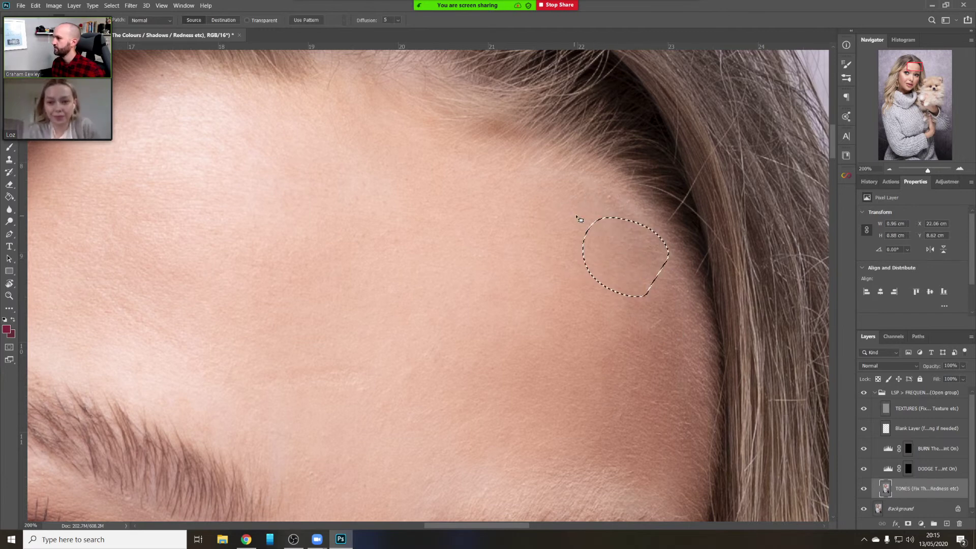
key("ctrl+d")
mouse_move(631, 208)
left_mouse_down()
mouse_move(598, 204)
mouse_move(619, 265)
left_mouse_up()
key("ctrl+d")
mouse_move(569, 185)
left_mouse_down()
mouse_move(535, 196)
mouse_move(565, 184)
left_mouse_up()
left_click_drag(541, 173, 568, 217)
key("ctrl+d")
mouse_move(656, 289)
left_mouse_down()
mouse_move(667, 328)
mouse_move(657, 295)
left_mouse_up()
mouse_move(643, 300)
left_mouse_down()
mouse_move(604, 265)
mouse_move(583, 209)
left_mouse_up()
key("ctrl+d")
mouse_move(629, 269)
left_mouse_down()
mouse_move(595, 228)
mouse_move(637, 194)
left_mouse_up()
key("ctrl+d")
key("ctrl+d")
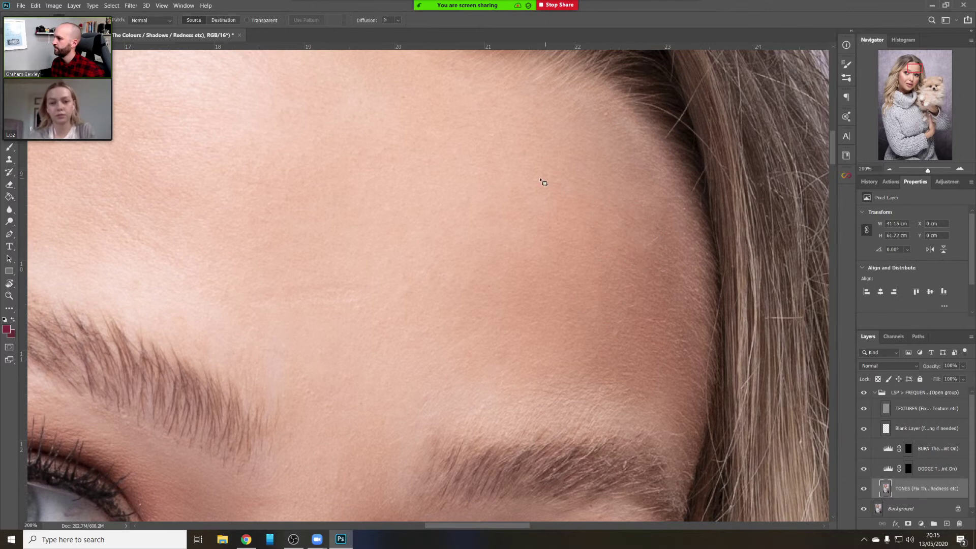
Patch the bright skin areas just above the left-hand eyebrow to even out the forehead tone
mouse_move(541, 174)
left_mouse_down()
mouse_move(666, 301)
mouse_move(527, 176)
left_mouse_up()
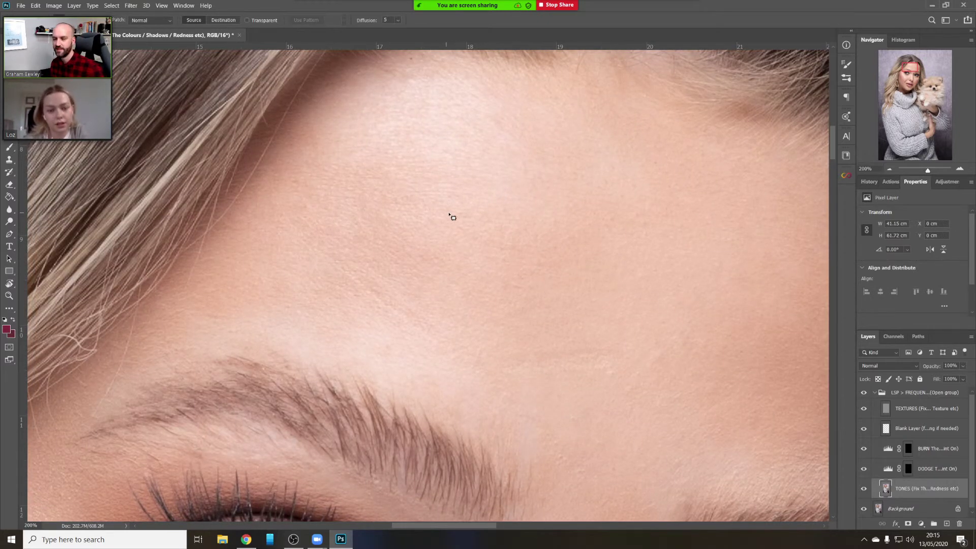
scroll(432, 282, "down", 2)
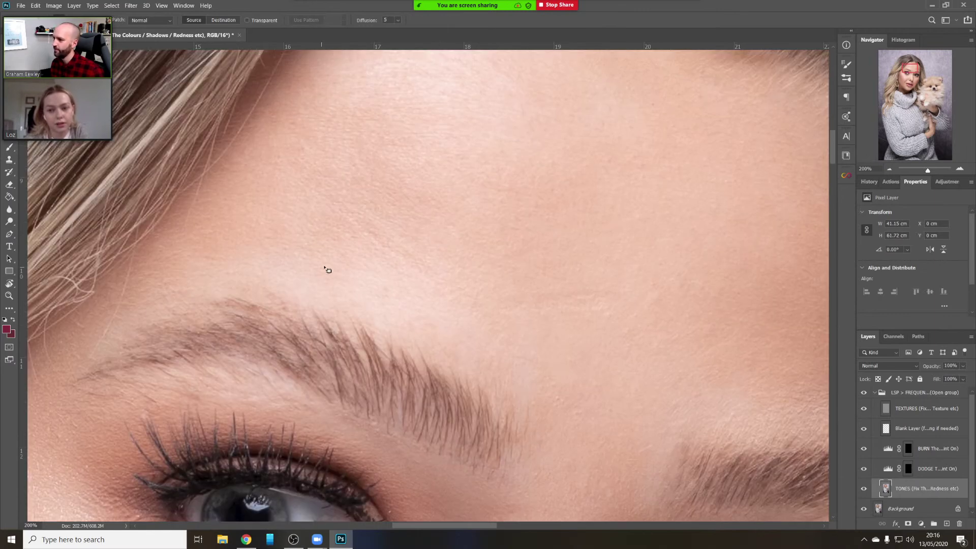
mouse_move(244, 254)
left_mouse_down()
mouse_move(342, 279)
mouse_move(323, 235)
left_mouse_up()
key("ctrl+d")
mouse_move(239, 246)
left_mouse_down()
mouse_move(256, 276)
mouse_move(246, 255)
left_mouse_up()
mouse_move(304, 293)
left_mouse_down()
mouse_move(256, 310)
mouse_move(315, 297)
mouse_move(357, 308)
left_mouse_up()
key("ctrl+d")
mouse_move(325, 266)
left_mouse_down()
mouse_move(395, 290)
mouse_move(392, 278)
left_mouse_up()
left_click_drag(359, 285, 363, 251)
key("ctrl+d")
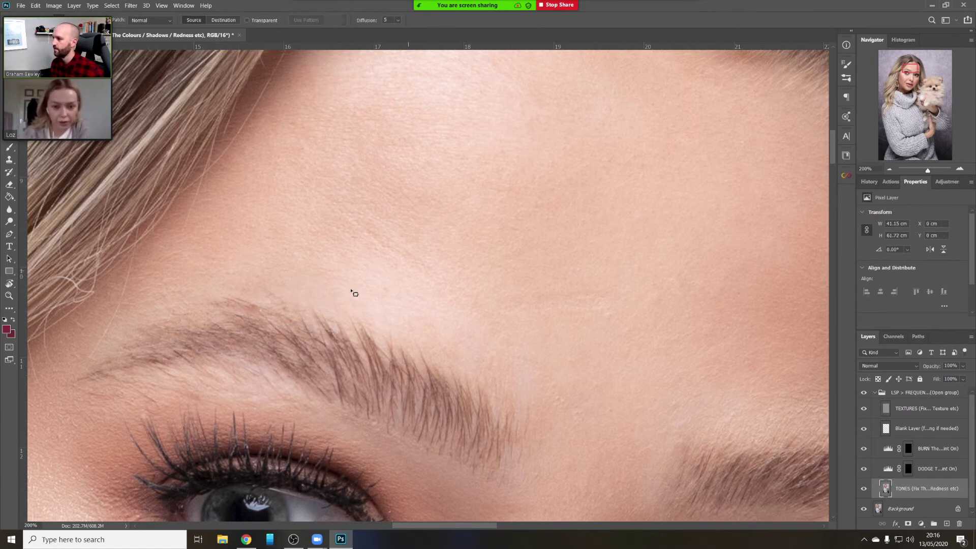
left_click_drag(351, 292, 356, 285)
left_click_drag(483, 318, 504, 359)
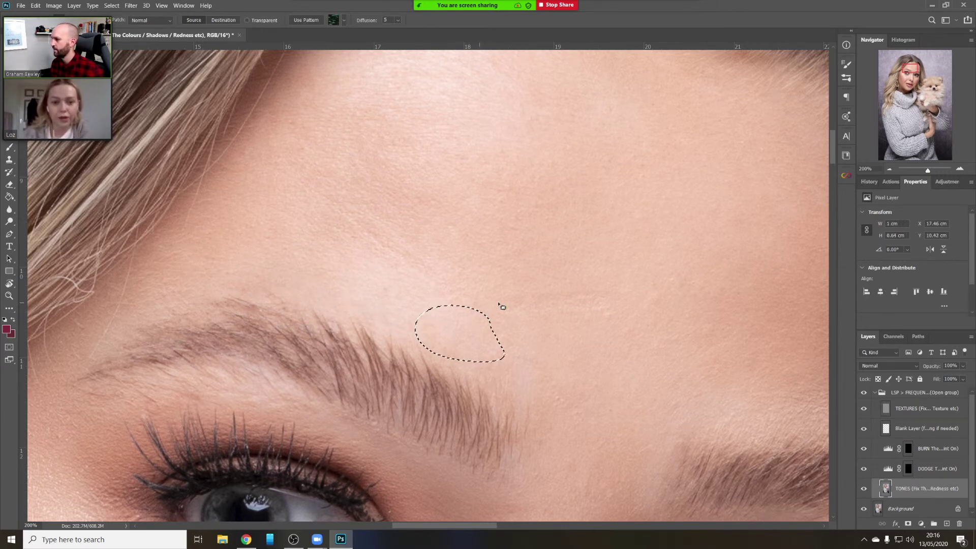
key("ctrl+d")
Patch the uneven tones around the outer end and upper arch of the left-hand eyebrow, near the hairline
scroll(522, 285, "down", 2)
mouse_move(526, 321)
left_mouse_down()
mouse_move(529, 355)
mouse_move(531, 323)
left_mouse_up()
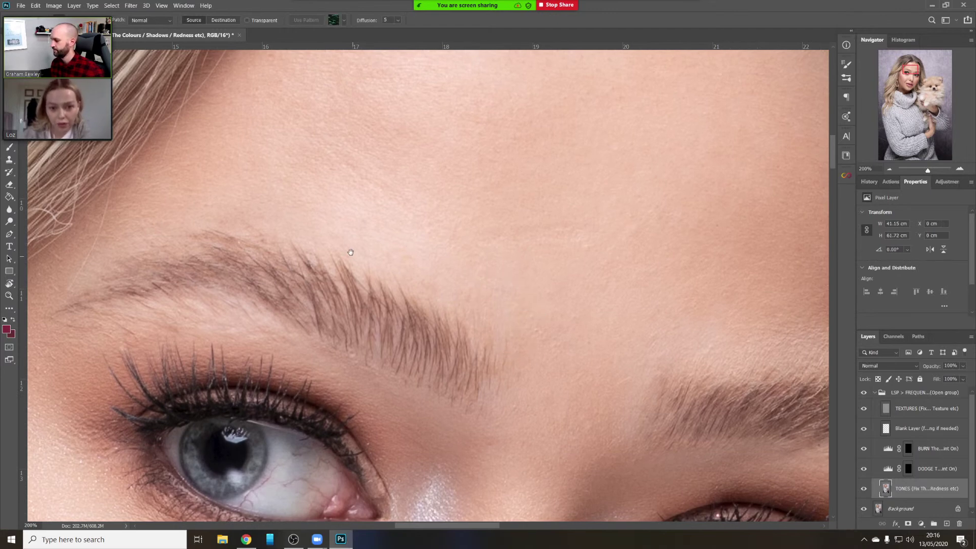
left_click_drag(350, 252, 499, 220)
left_click_drag(266, 205, 262, 208)
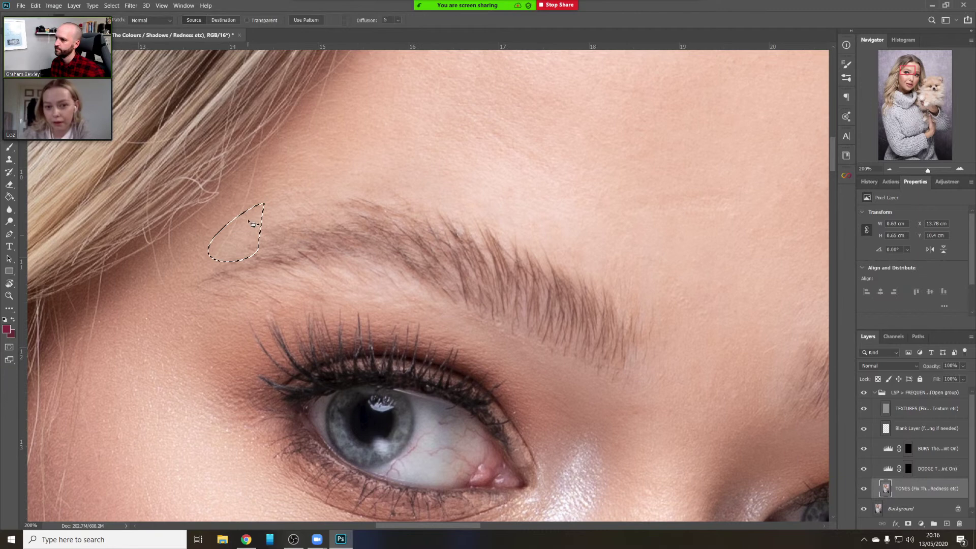
left_click_drag(322, 183, 320, 207)
left_click(309, 174)
mouse_move(365, 163)
left_mouse_down()
mouse_move(364, 195)
mouse_move(439, 151)
left_mouse_up()
left_click(361, 153)
mouse_move(362, 207)
left_mouse_down()
mouse_move(293, 242)
mouse_move(305, 247)
left_mouse_up()
left_click(325, 239)
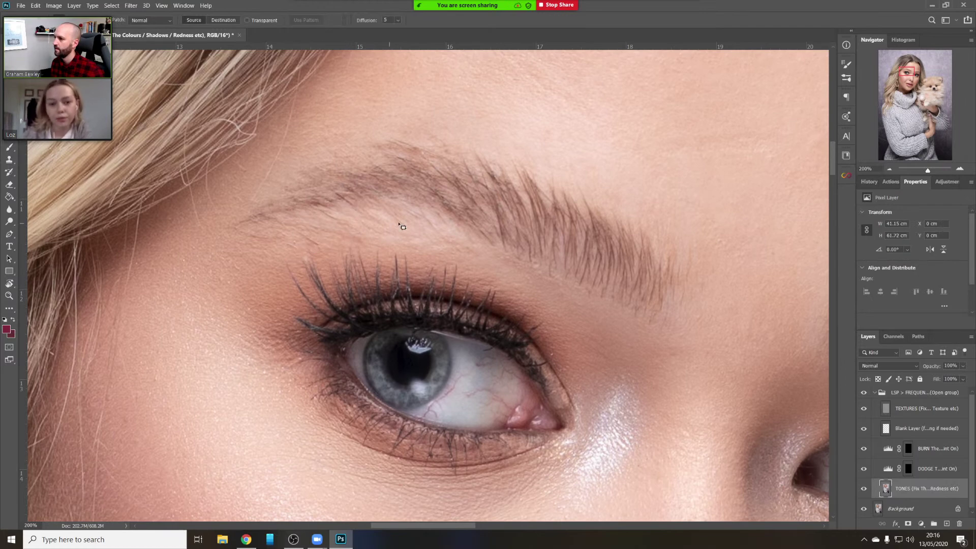
Smooth the uneven tones between the left-hand eyebrow and upper eyelid with repeated small Patch tool selections
mouse_move(371, 218)
left_mouse_down()
mouse_move(432, 234)
mouse_move(371, 250)
left_mouse_up()
mouse_move(454, 227)
left_mouse_down()
mouse_move(466, 251)
mouse_move(486, 251)
left_mouse_up()
key("ctrl+d")
key("ctrl+d")
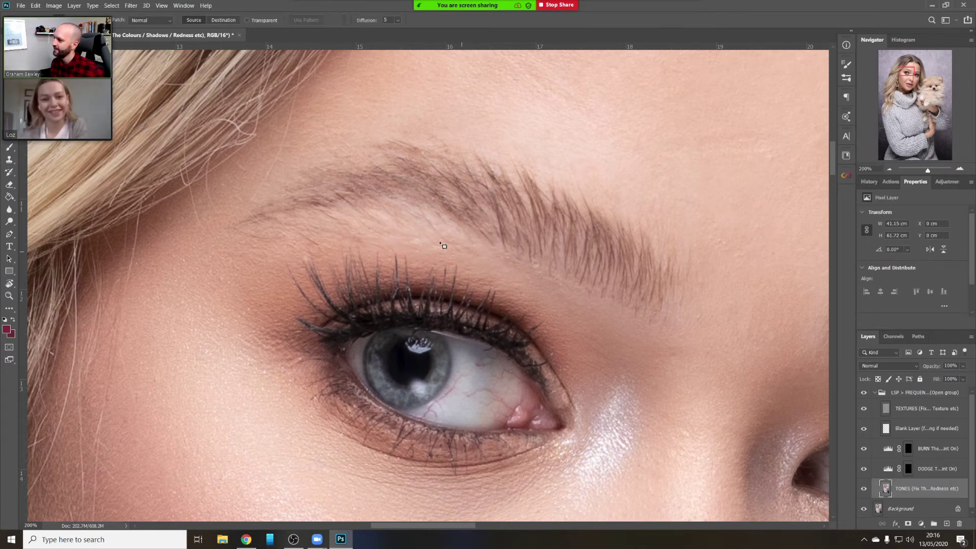
mouse_move(395, 254)
left_mouse_down()
mouse_move(485, 252)
mouse_move(427, 209)
mouse_move(459, 242)
left_mouse_up()
key("ctrl+d")
key("ctrl+d")
left_click_drag(378, 209, 381, 209)
left_click_drag(403, 224, 452, 239)
key("ctrl+d")
mouse_move(363, 218)
left_mouse_down()
mouse_move(370, 213)
mouse_move(356, 223)
left_mouse_up()
mouse_move(356, 224)
left_mouse_down()
mouse_move(285, 234)
mouse_move(324, 249)
left_mouse_up()
key("ctrl+d")
key("ctrl+d")
mouse_move(394, 220)
left_mouse_down()
mouse_move(401, 224)
mouse_move(346, 226)
left_mouse_up()
key("ctrl+d")
mouse_move(450, 222)
left_mouse_down()
mouse_move(443, 232)
mouse_move(449, 220)
mouse_move(464, 248)
mouse_move(435, 239)
left_mouse_up()
key("ctrl+d")
key("ctrl+d")
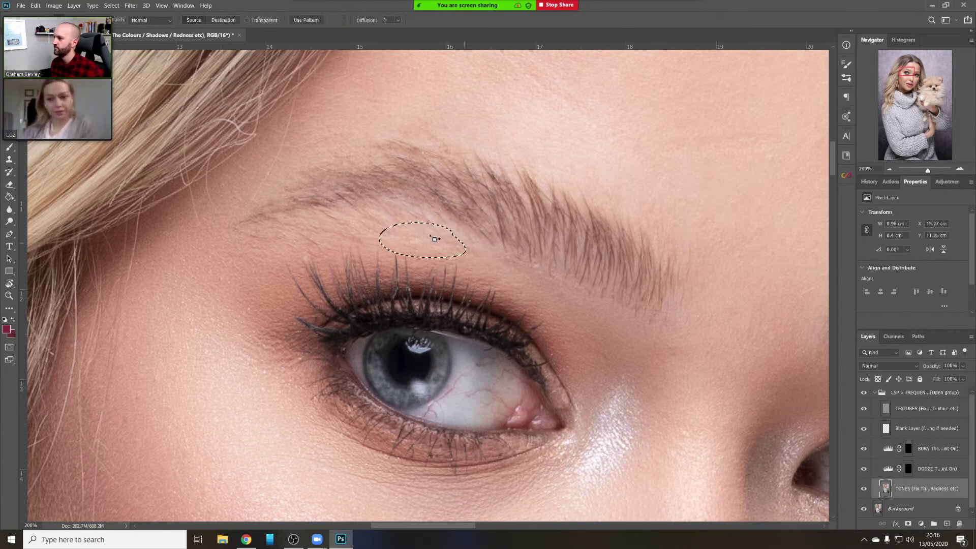
key("ctrl+d")
left_click_drag(358, 229, 361, 227)
key("ctrl+d")
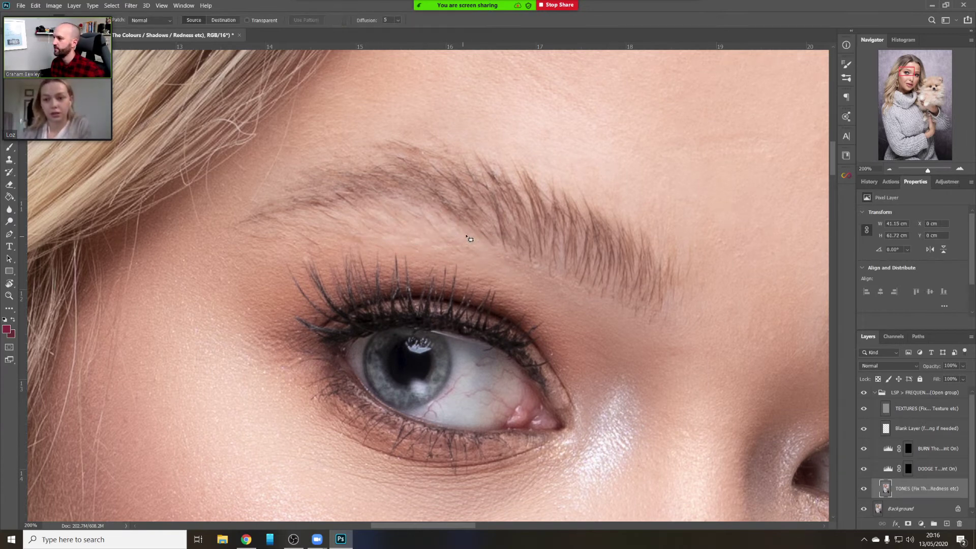
left_click_drag(405, 249, 402, 251)
key("ctrl+d")
Patch the uneven skin tones between the eyebrows and above the inner end of the right-hand eyebrow
left_click_drag(682, 193, 377, 264)
left_click_drag(418, 200, 374, 170)
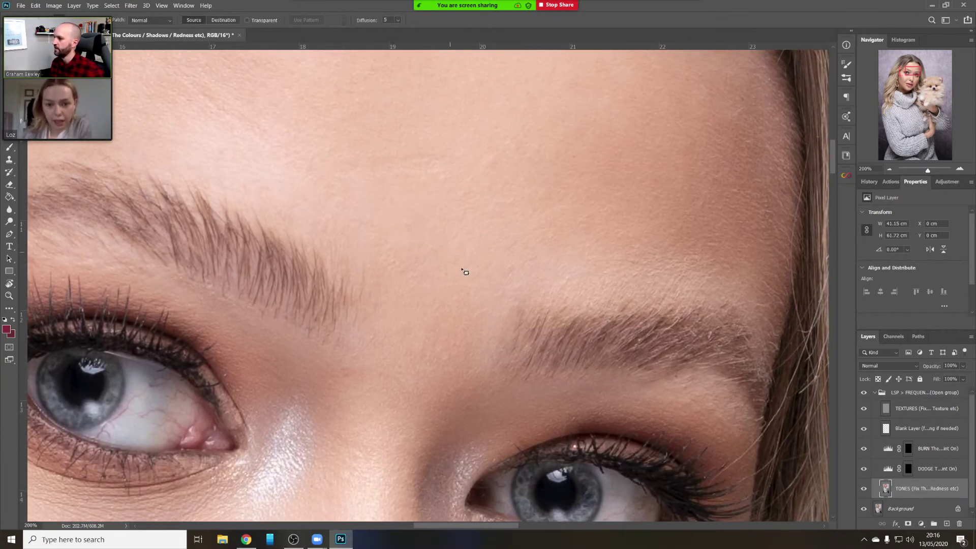
left_click_drag(517, 300, 515, 303)
key("ctrl+d")
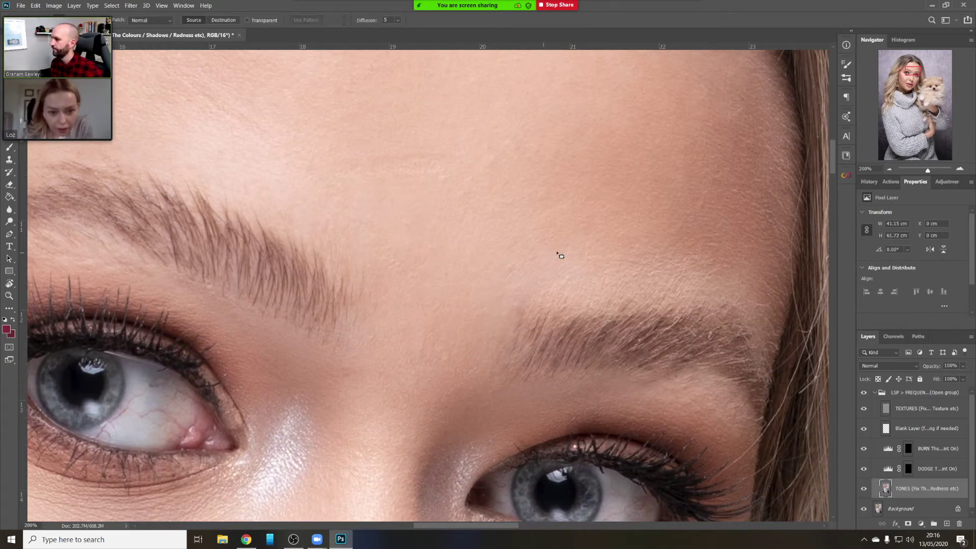
mouse_move(559, 255)
left_mouse_down()
mouse_move(551, 281)
mouse_move(605, 235)
left_mouse_up()
key("ctrl+d")
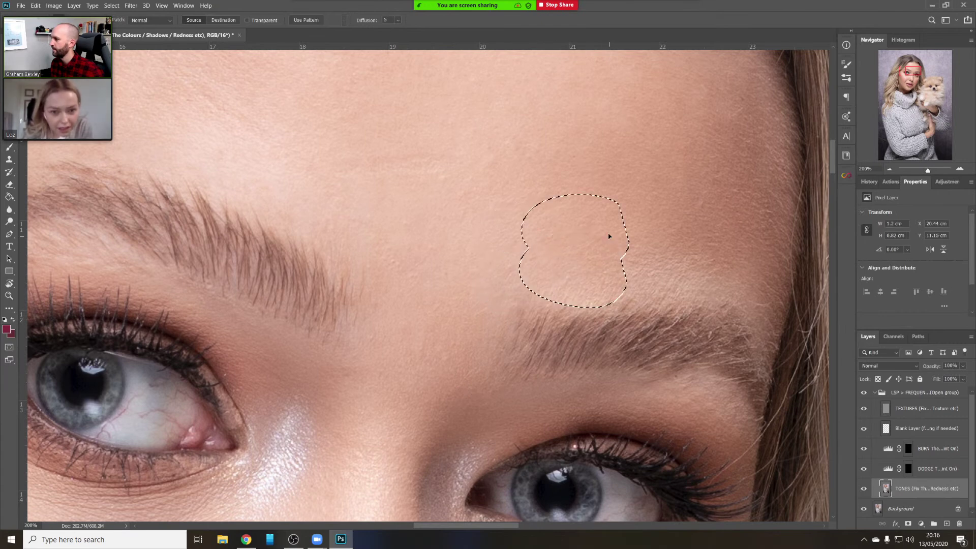
key("ctrl+d")
mouse_move(513, 266)
left_mouse_down()
mouse_move(522, 294)
mouse_move(510, 248)
left_mouse_up()
key("ctrl+d")
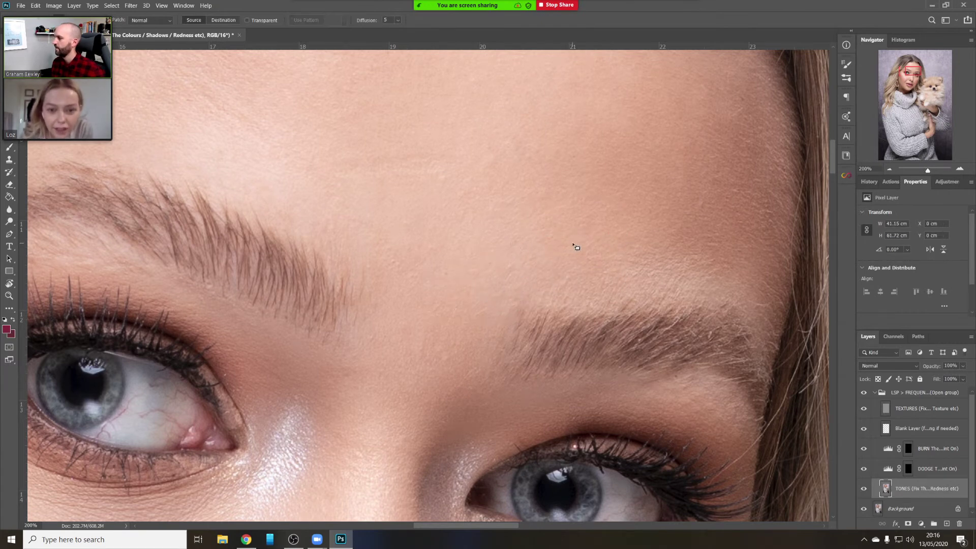
left_click_drag(604, 240, 545, 196)
Patch the pale skin above the outer half of the right-hand eyebrow to blend it with the forehead
left_click_drag(654, 220, 348, 207)
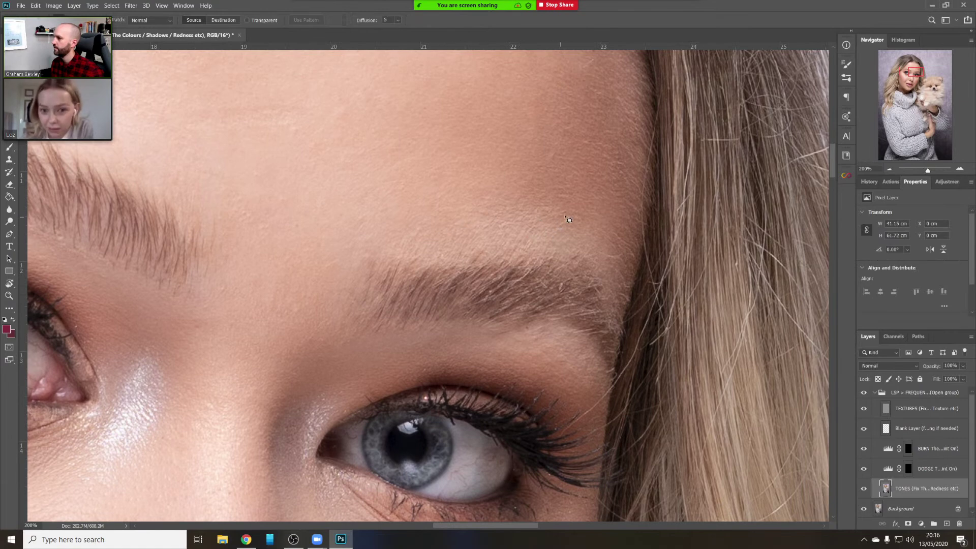
mouse_move(565, 217)
left_mouse_down()
mouse_move(550, 248)
mouse_move(563, 229)
left_mouse_up()
left_click_drag(547, 233, 545, 195)
mouse_move(597, 217)
left_mouse_down()
mouse_move(591, 237)
mouse_move(604, 247)
left_mouse_up()
left_click(595, 240)
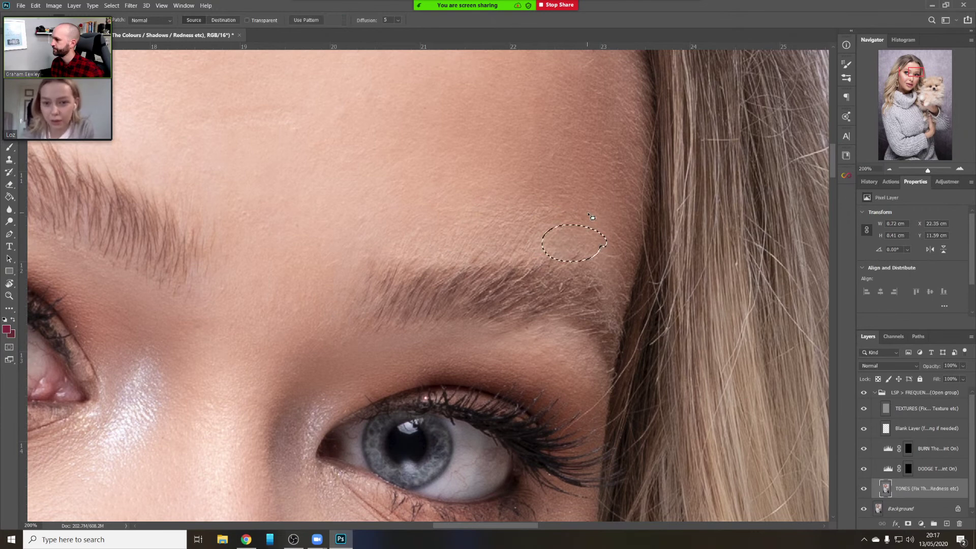
key("ctrl+d")
Smooth the bright skin tones between the right-hand eyebrow and its upper eyelid with the Patch tool
mouse_move(527, 321)
left_mouse_down()
mouse_move(567, 332)
mouse_move(528, 321)
mouse_move(585, 350)
mouse_move(537, 331)
mouse_move(483, 338)
mouse_move(538, 356)
mouse_move(546, 328)
left_mouse_up()
key("ctrl+d")
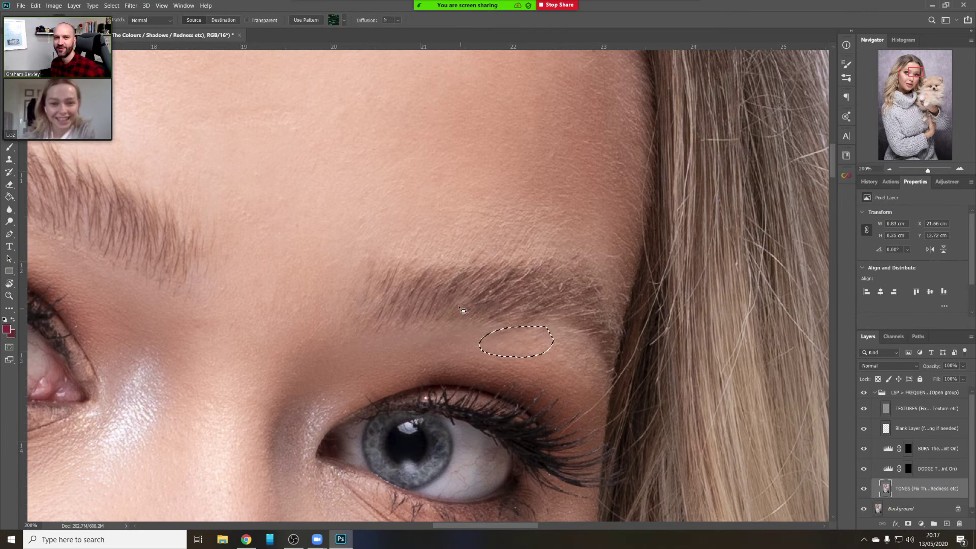
mouse_move(455, 332)
left_mouse_down()
mouse_move(373, 370)
mouse_move(512, 159)
left_mouse_up()
key("ctrl+d")
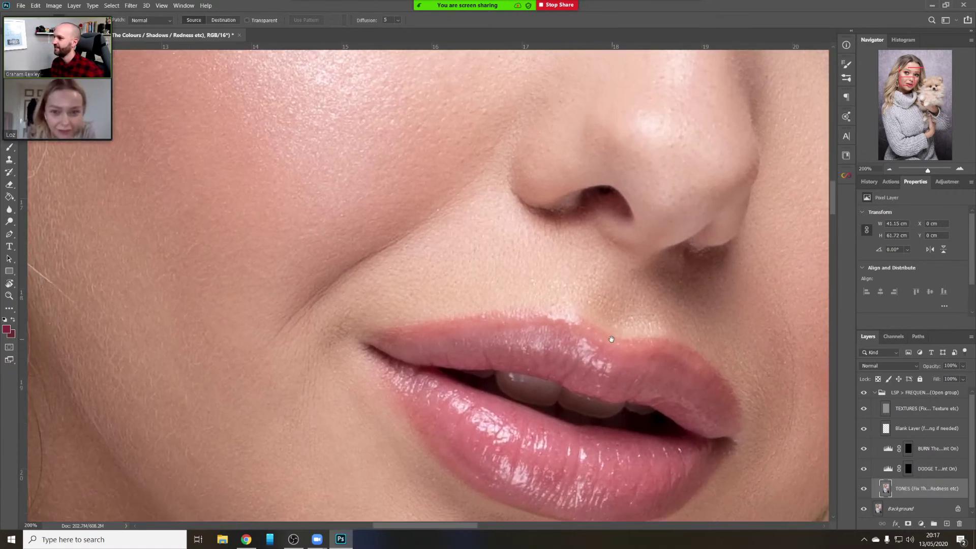
Compare the face before and after retouching by toggling the visibility of the frequency separation group
left_click_drag(611, 339, 745, 506)
left_click(889, 170)
left_click(888, 170)
left_click(889, 170)
left_click(889, 170)
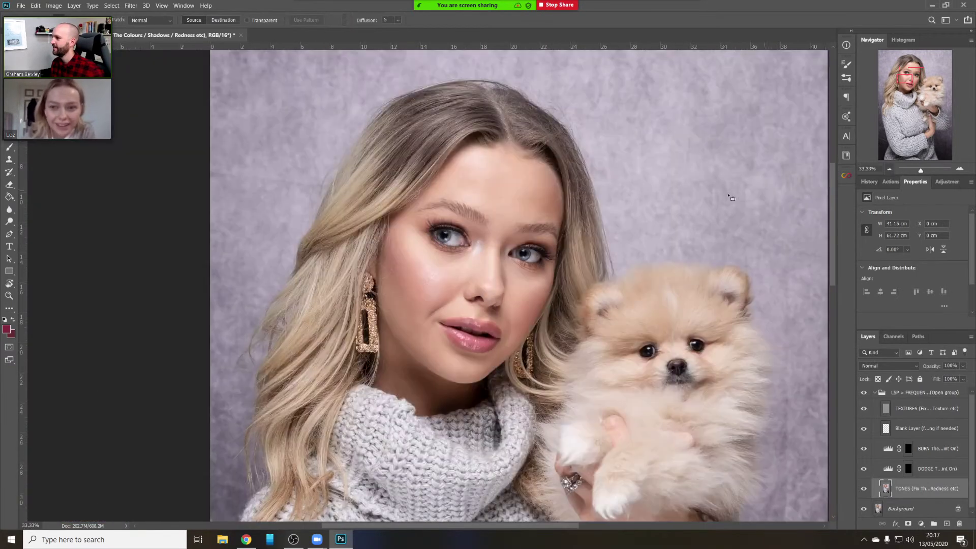
key("z")
left_click_drag(508, 199, 529, 202)
left_click(863, 393)
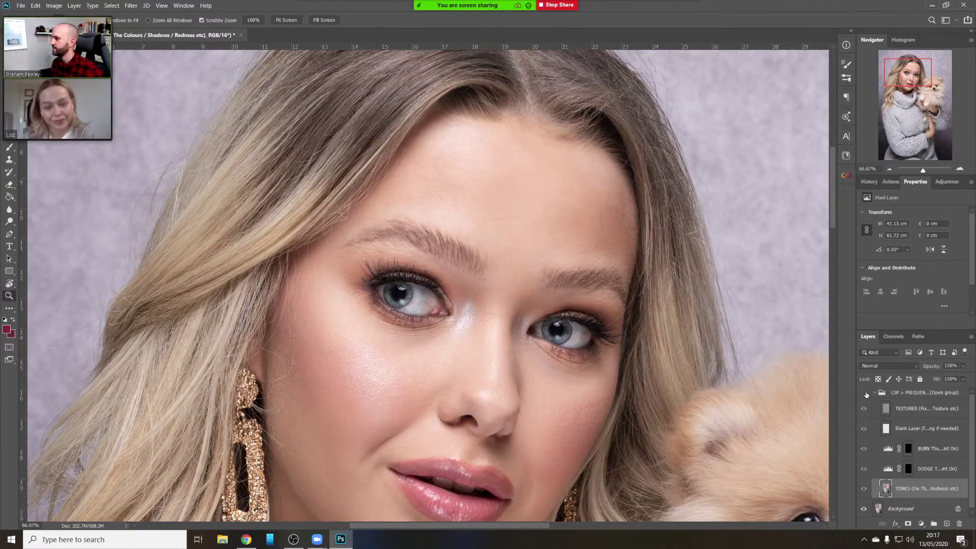
left_click(864, 394)
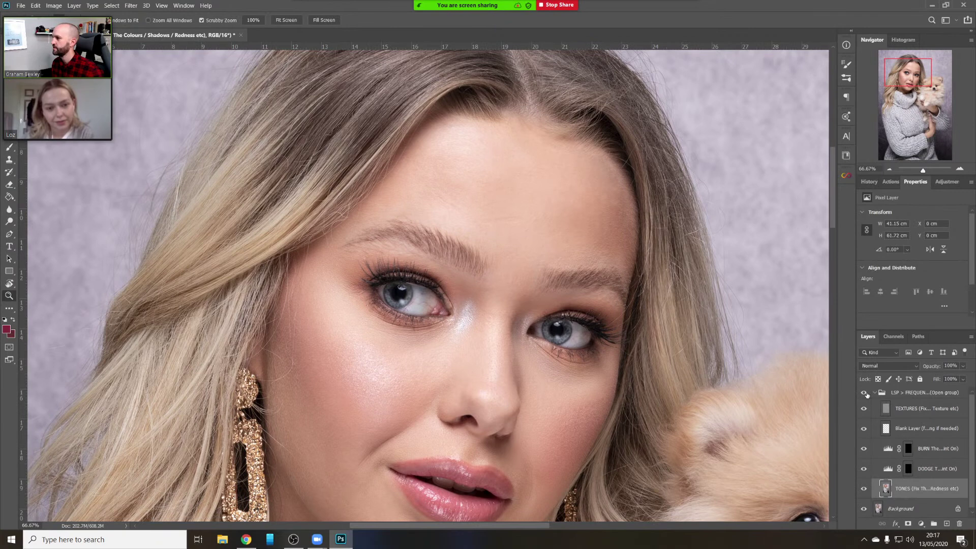
left_click(864, 394)
left_click(864, 393)
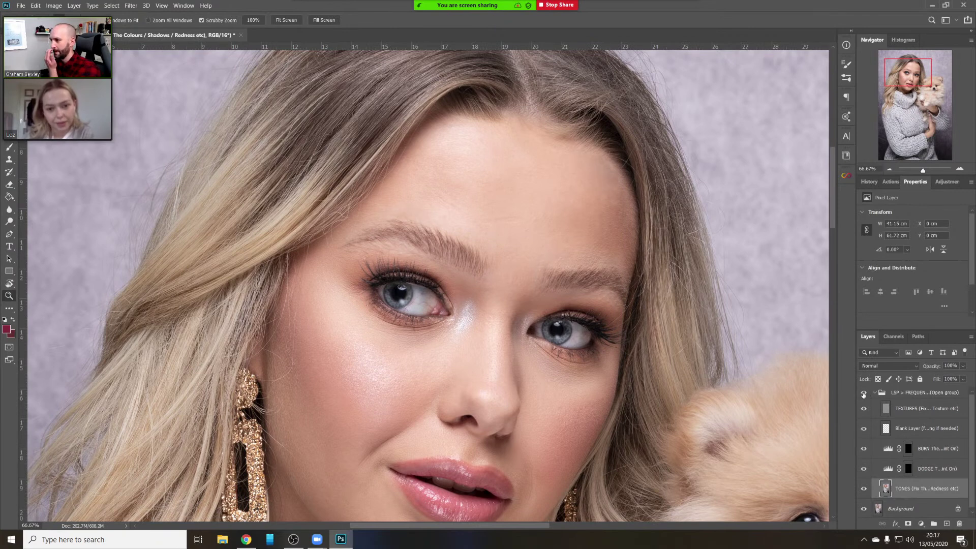
left_click(863, 393)
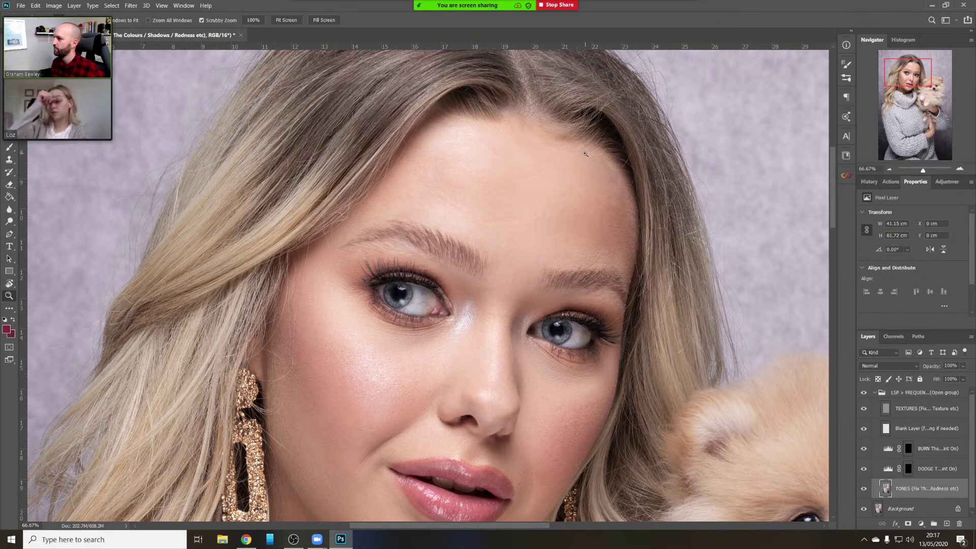
Patch the uneven tones on the forehead along the right-hand hairline using small Patch tool selections
left_click(624, 215)
key("j")
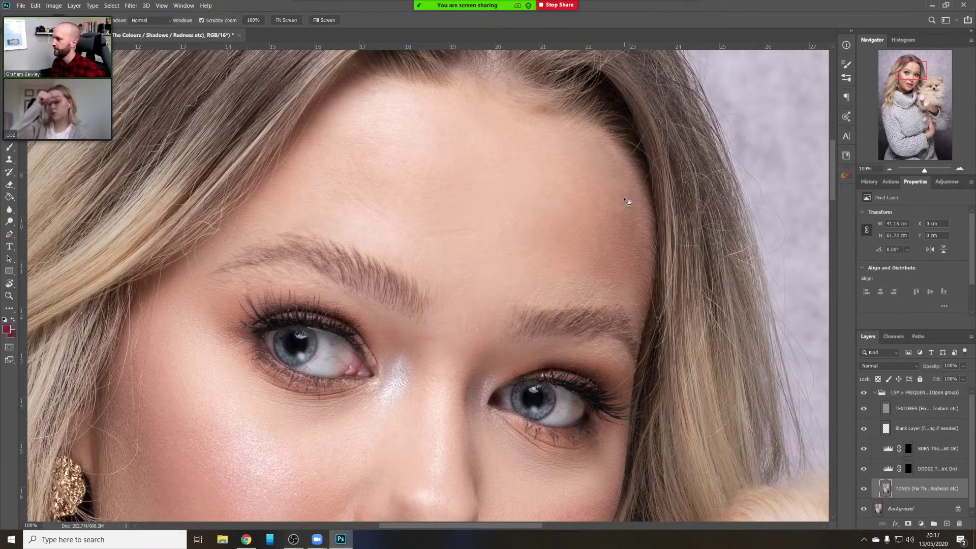
left_click_drag(625, 197, 623, 199)
key("ctrl+d")
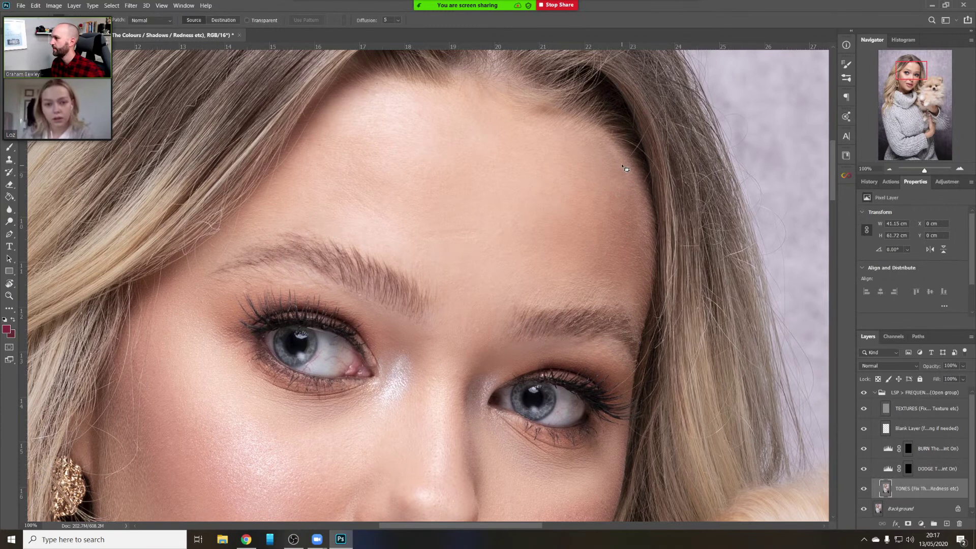
mouse_move(608, 148)
left_mouse_down()
mouse_move(630, 182)
mouse_move(608, 148)
left_mouse_up()
left_click_drag(617, 172, 582, 154)
key("ctrl+d")
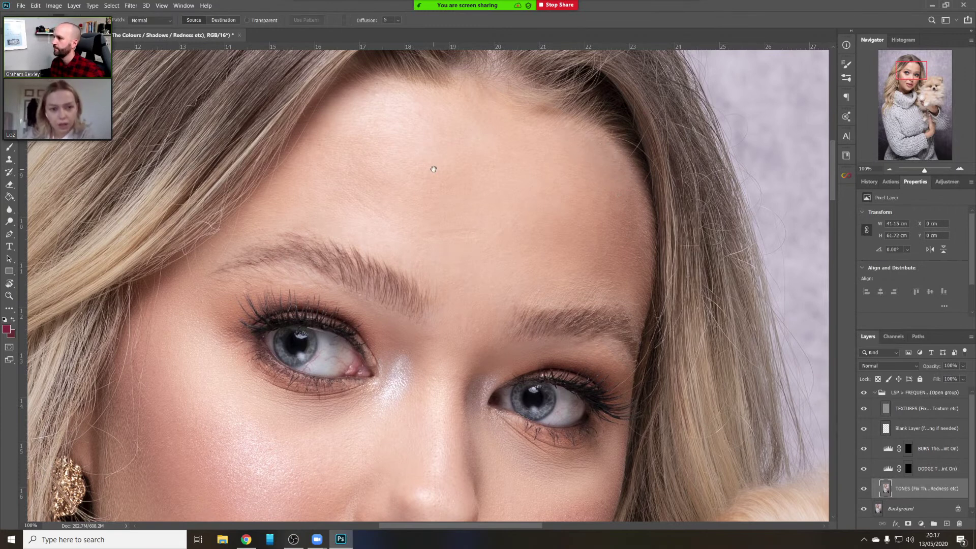
Patch the uneven tones on the left-hand side of the forehead, between the hairline and the eyebrow
left_click_drag(433, 169, 486, 191)
left_click_drag(406, 188, 411, 220)
key("ctrl+d")
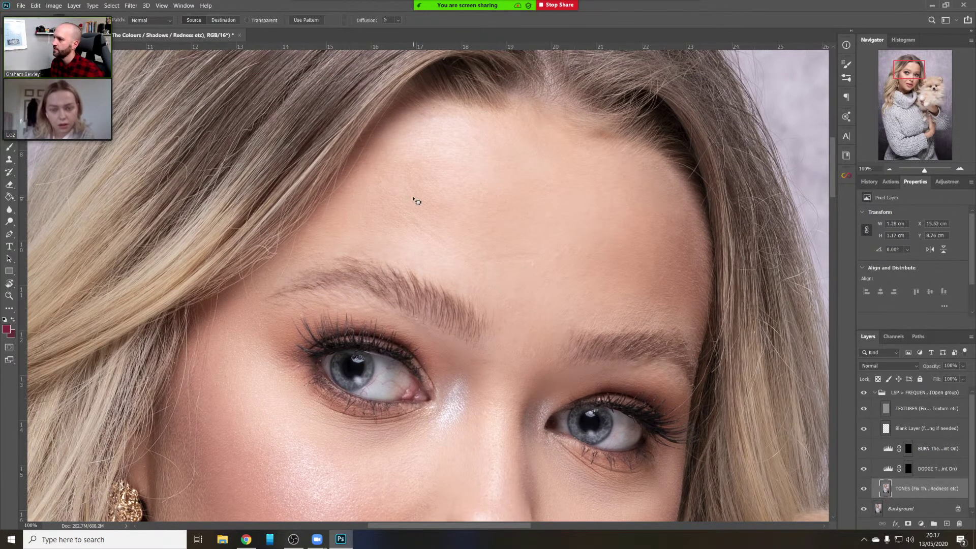
mouse_move(413, 172)
left_mouse_down()
mouse_move(377, 207)
mouse_move(432, 199)
left_mouse_up()
mouse_move(366, 222)
left_mouse_down()
mouse_move(321, 227)
mouse_move(366, 224)
left_mouse_up()
Examine the eyes, cheeks, mouth, chin and neck for remaining uneven skin tones
scroll(457, 187, "down", 6)
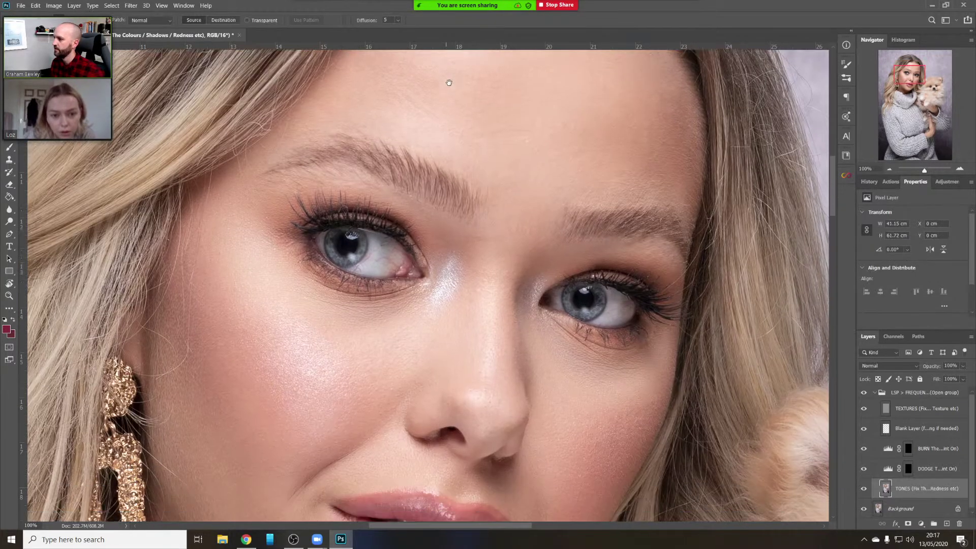
scroll(500, 133, "down", 4)
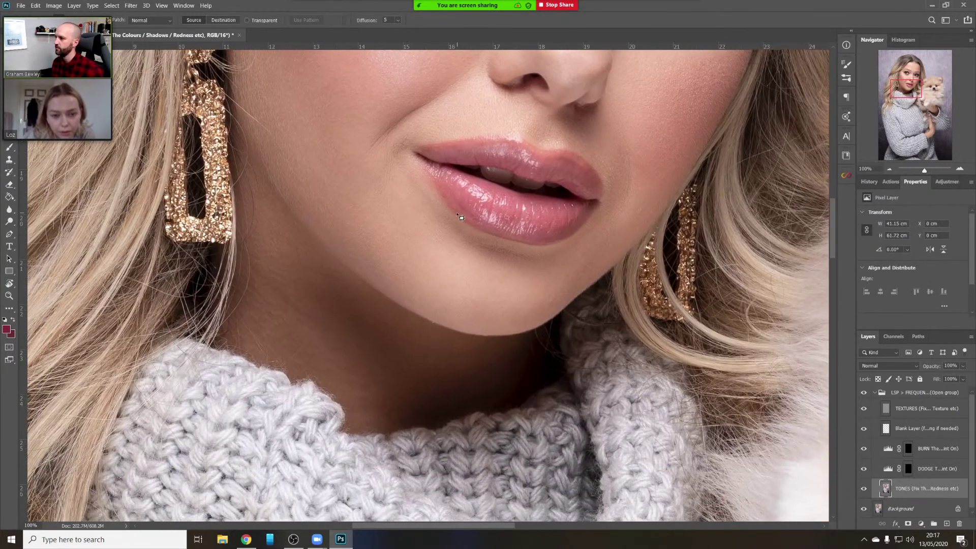
scroll(486, 226, "up", 3)
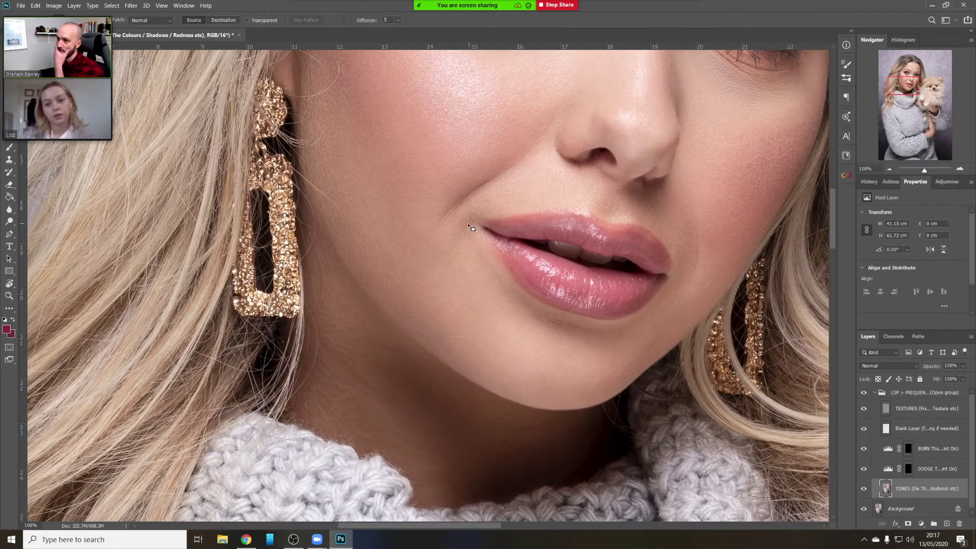
scroll(481, 273, "down", 3)
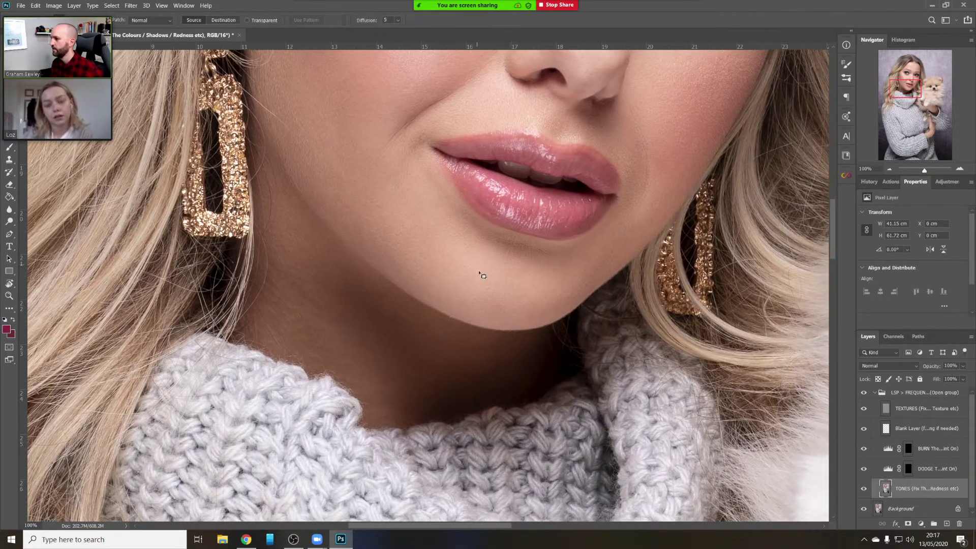
scroll(488, 318, "up", 3)
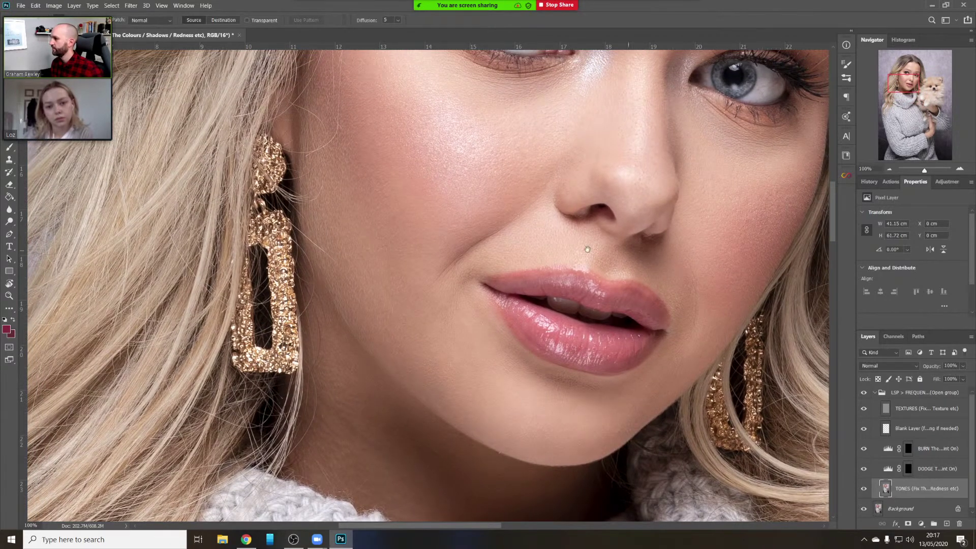
scroll(587, 249, "up", 3)
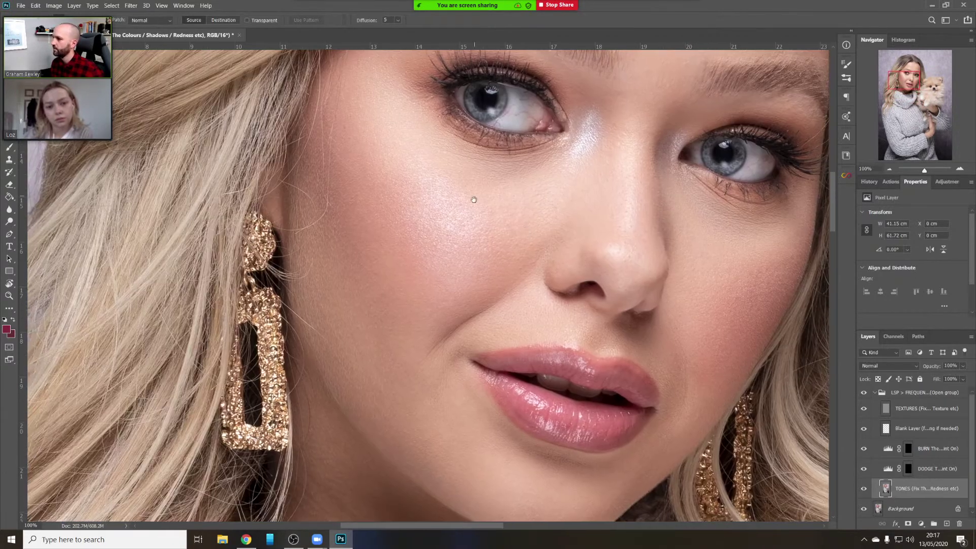
scroll(473, 199, "up", 3)
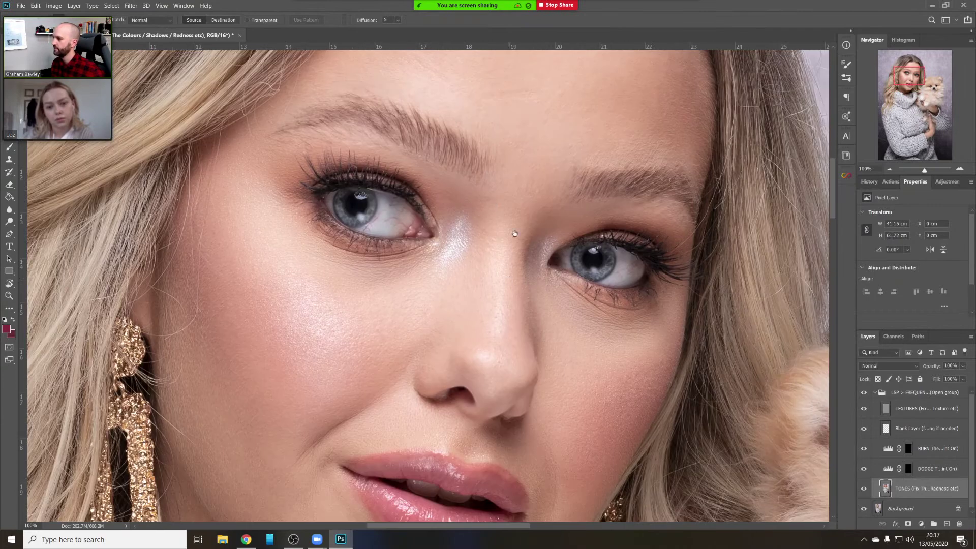
scroll(515, 233, "down", 8)
scroll(580, 228, "up", 3)
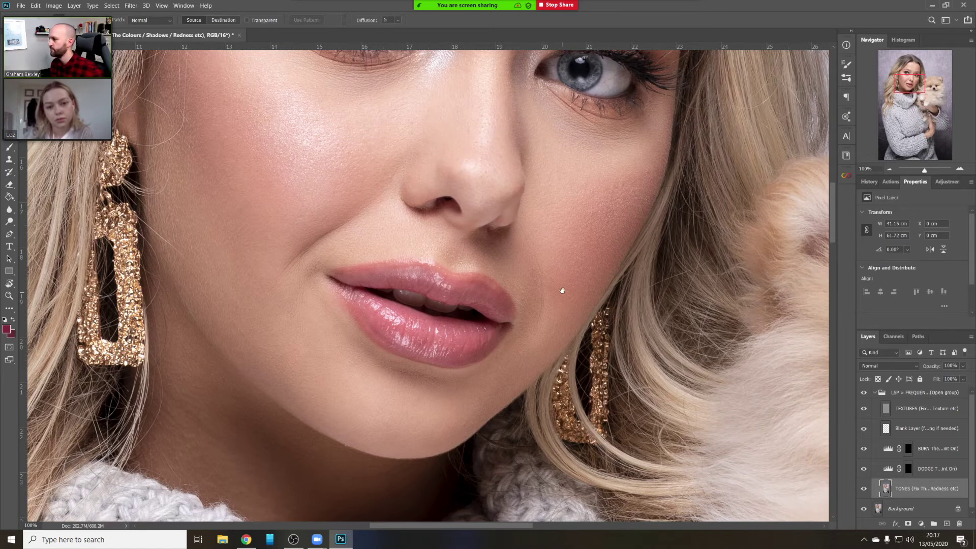
Patch the uneven skin tone on the cheek beside the right-hand corner of the mouth
left_click_drag(562, 290, 579, 250)
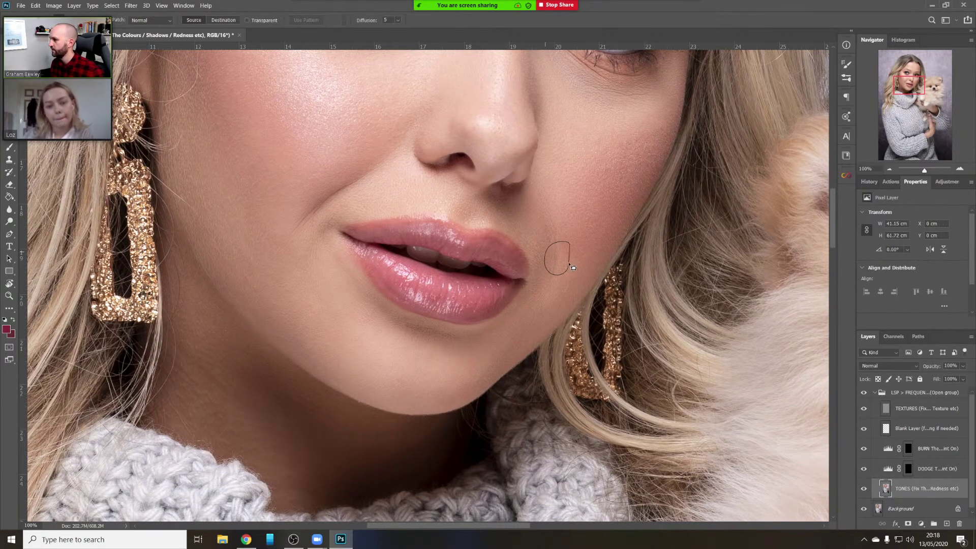
key("ctrl+d")
mouse_move(569, 263)
left_mouse_down()
mouse_move(581, 259)
mouse_move(579, 271)
left_mouse_up()
key("ctrl+d")
key("ctrl+d")
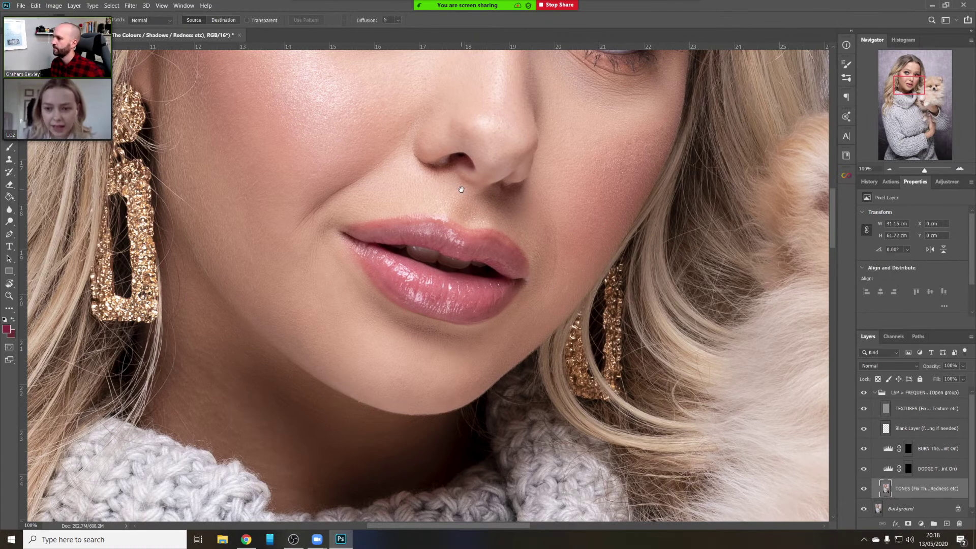
Inspect the neck and left-hand cheek up close, and check the overall tones across the whole portrait
left_click_drag(461, 189, 516, 211)
left_click_drag(463, 274, 602, 102)
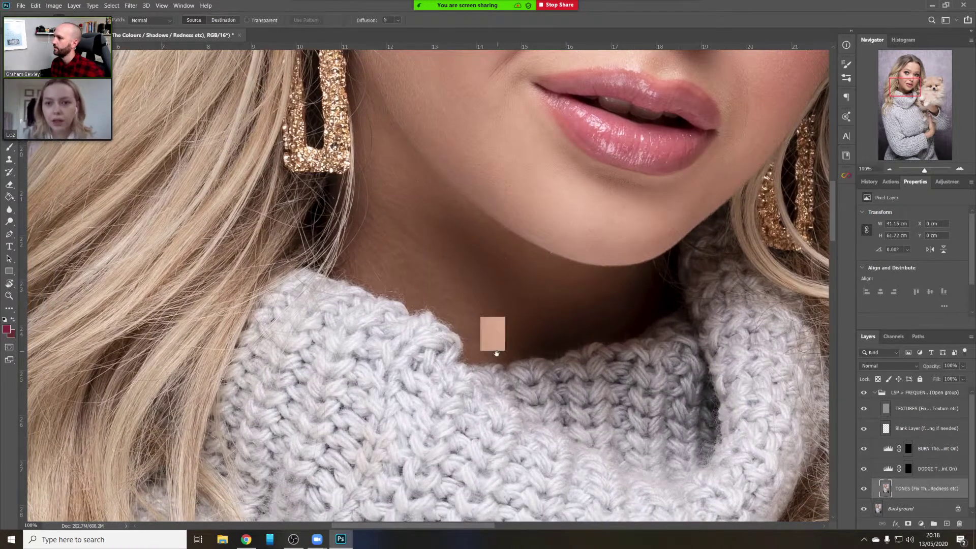
left_click_drag(497, 352, 478, 548)
left_click_drag(475, 248, 430, 272)
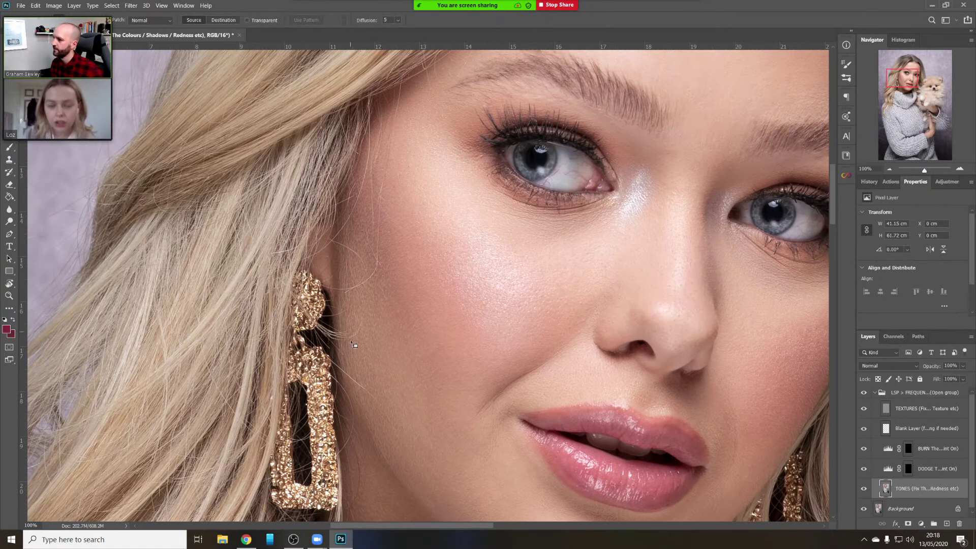
key("z")
left_click(389, 256)
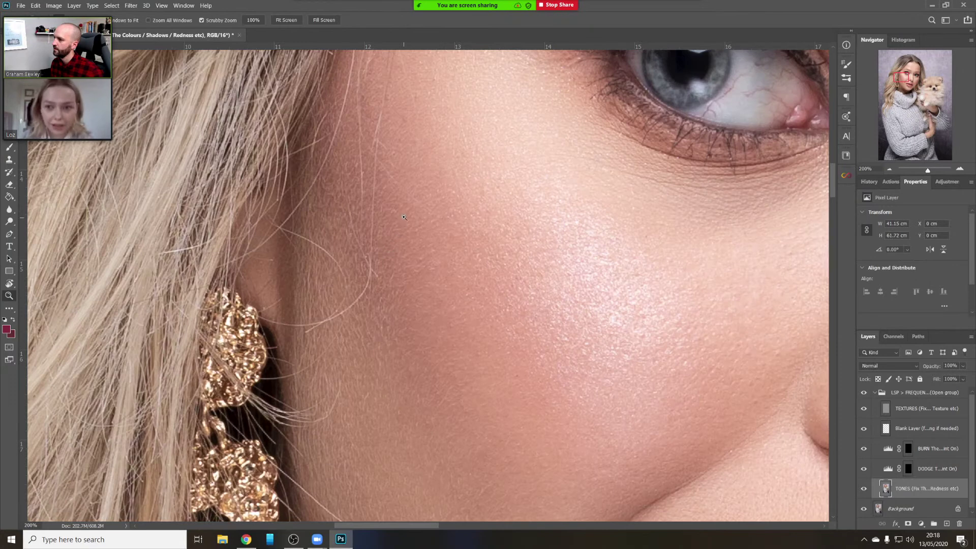
left_click(889, 169)
left_click(890, 169)
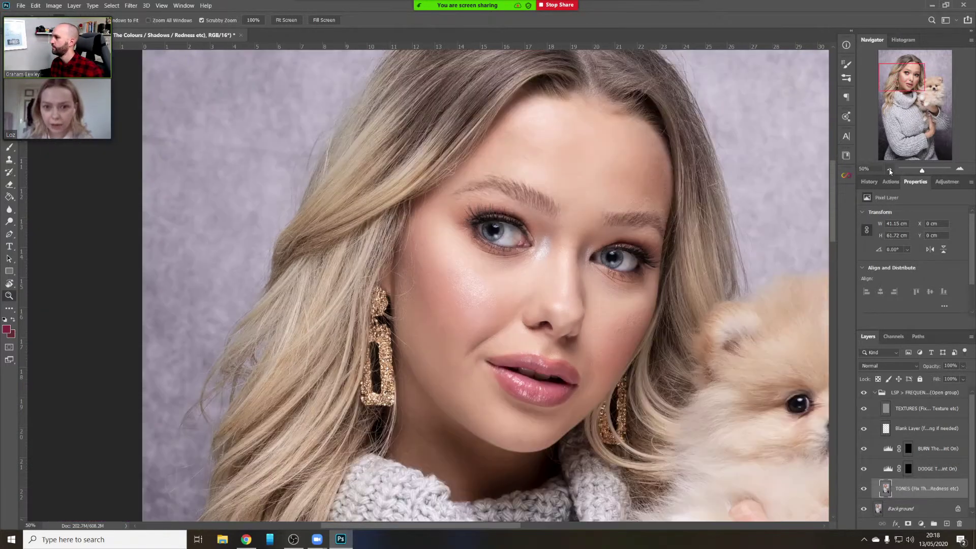
left_click(890, 169)
left_click(889, 169)
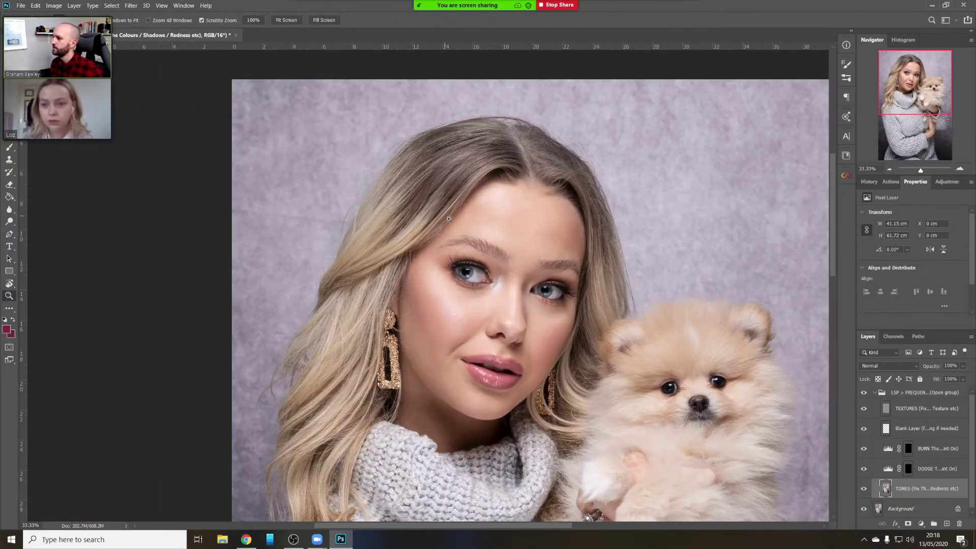
left_click(449, 218)
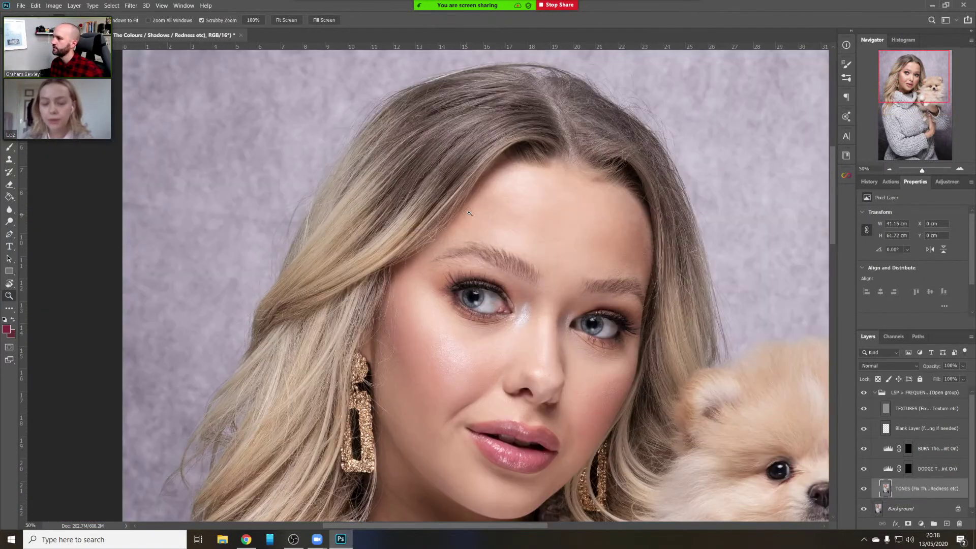
scroll(437, 226, "up", 2)
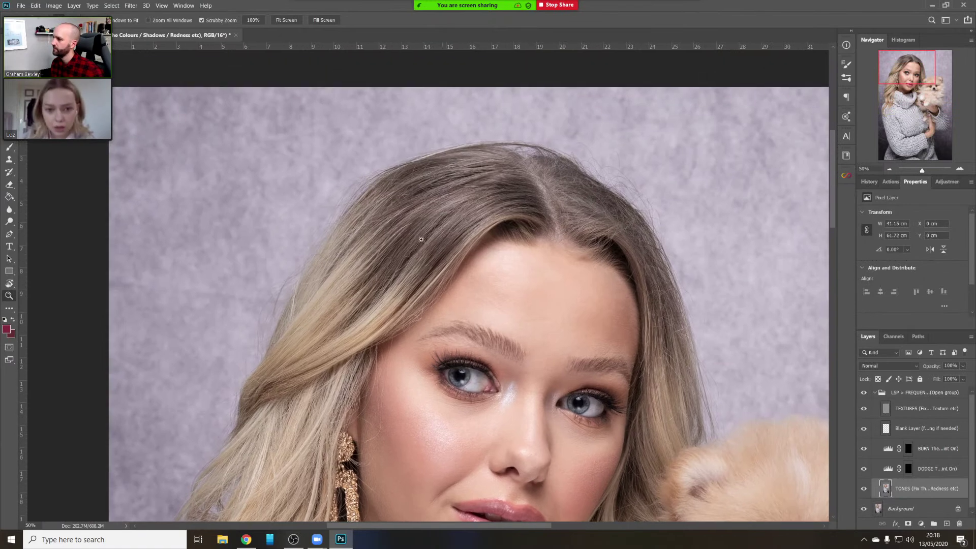
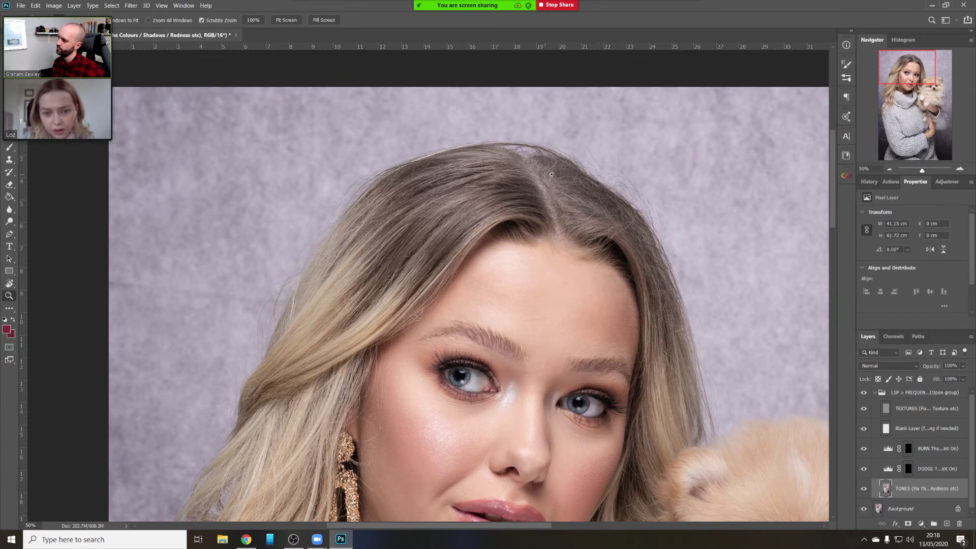
Patch the dark section of hair above the left-hand eyebrow with lighter blonde tones on the TONES layer
scroll(518, 257, "down", 3)
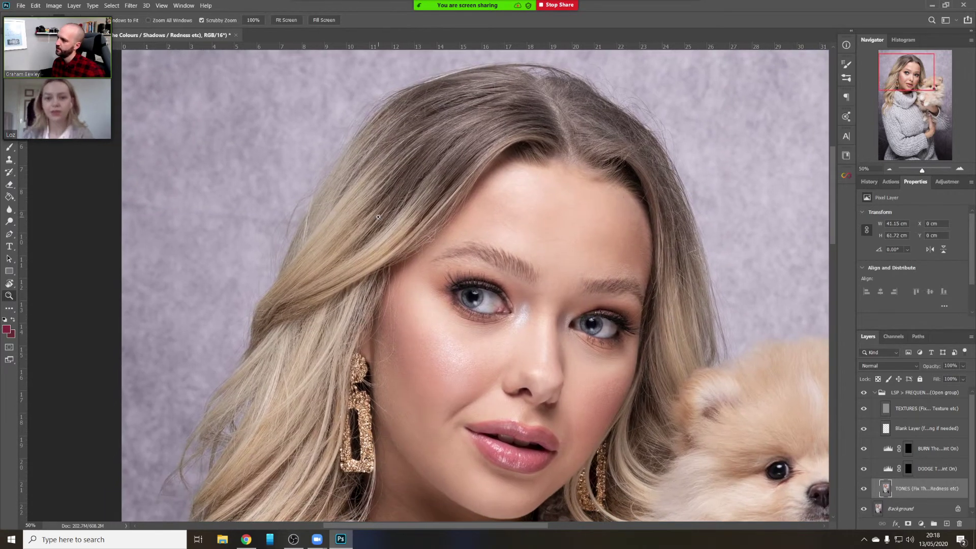
left_click(379, 217)
left_click(379, 217)
left_click_drag(378, 217, 528, 279)
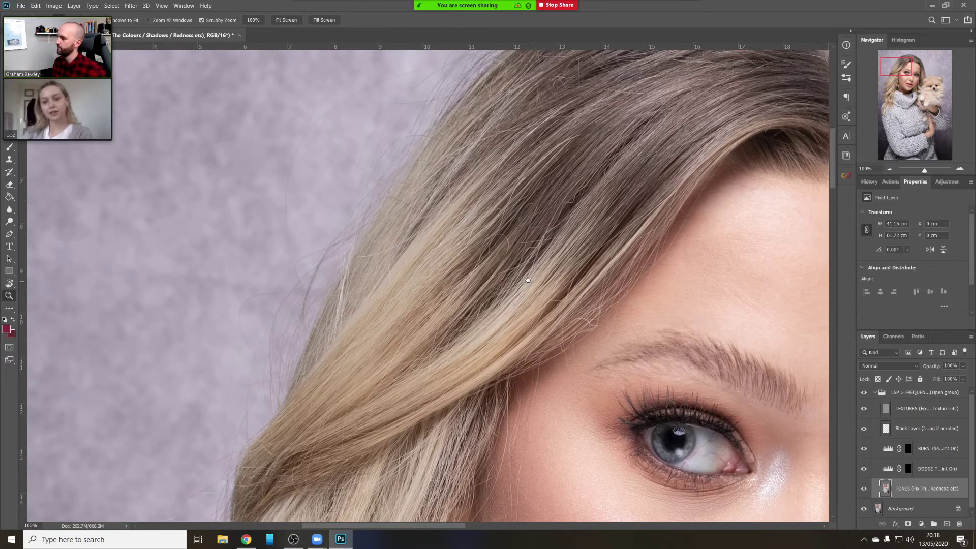
key("j")
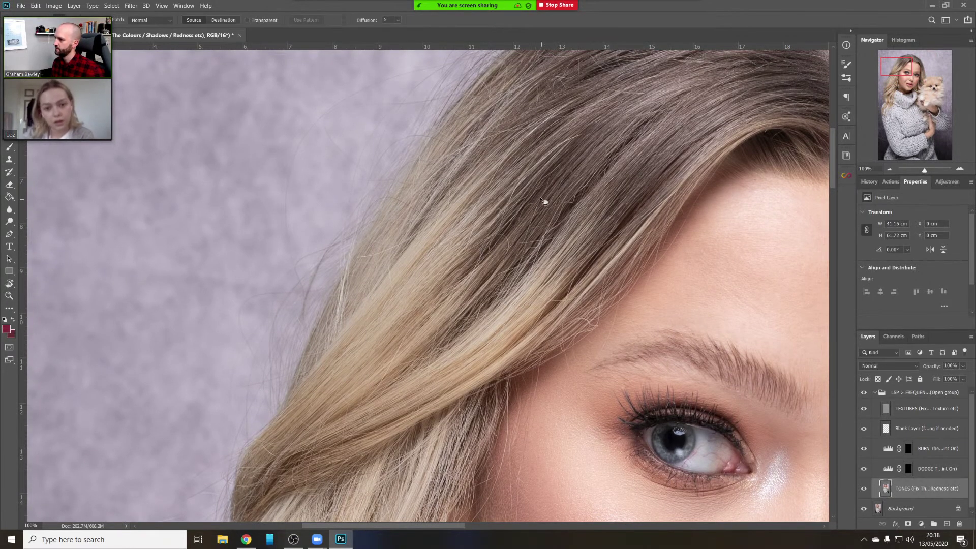
mouse_move(547, 210)
left_mouse_down()
mouse_move(448, 330)
mouse_move(527, 312)
mouse_move(568, 231)
mouse_move(459, 219)
left_mouse_up()
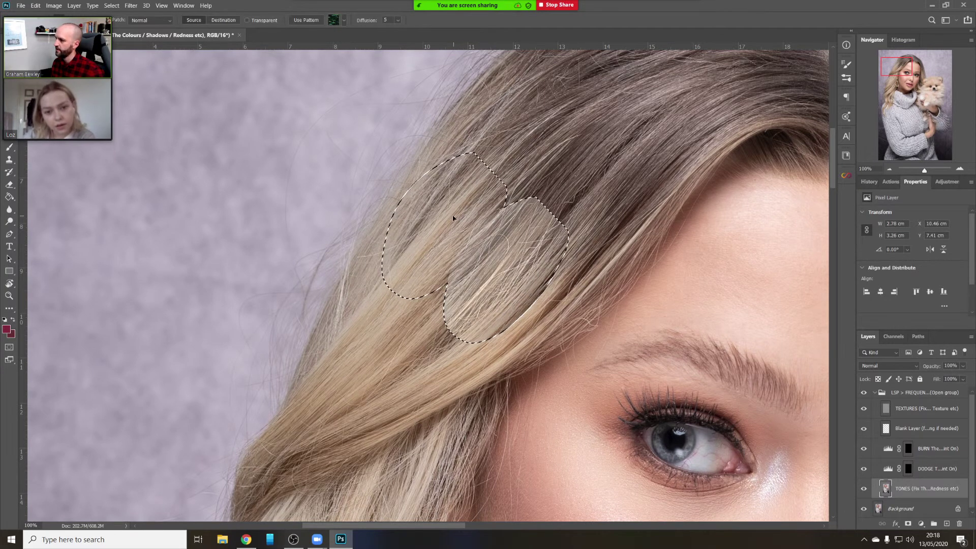
key("ctrl+z")
key("ctrl+d")
mouse_move(491, 207)
left_mouse_down()
mouse_move(456, 269)
mouse_move(493, 207)
left_mouse_up()
left_click_drag(503, 230, 488, 210)
key("ctrl+d")
Even out the blonde hair just below the dark roots with further patches from neighbouring strands
mouse_move(473, 284)
left_mouse_down()
mouse_move(477, 339)
mouse_move(474, 290)
left_mouse_up()
mouse_move(469, 320)
left_mouse_down()
mouse_move(450, 284)
mouse_move(441, 316)
mouse_move(422, 284)
mouse_move(427, 316)
left_mouse_up()
key("ctrl+d")
key("ctrl+d")
key("ctrl+d")
mouse_move(397, 346)
left_mouse_down()
mouse_move(414, 297)
mouse_move(463, 285)
mouse_move(483, 302)
mouse_move(437, 356)
mouse_move(477, 305)
mouse_move(446, 295)
mouse_move(444, 263)
left_mouse_up()
key("ctrl+d")
key("ctrl+d")
key("ctrl+d")
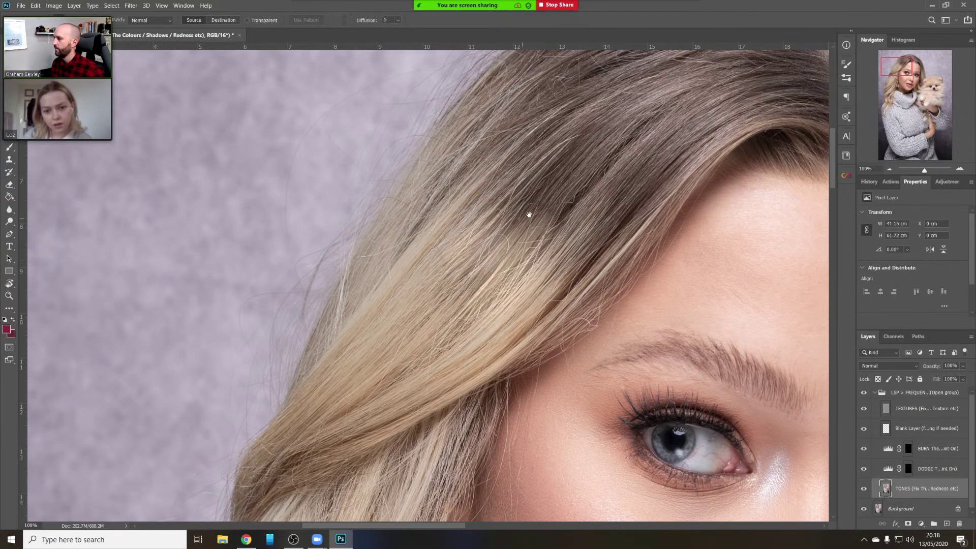
Compare the hair before and after the retouching by toggling the frequency separation group's visibility
left_click_drag(529, 215, 479, 218)
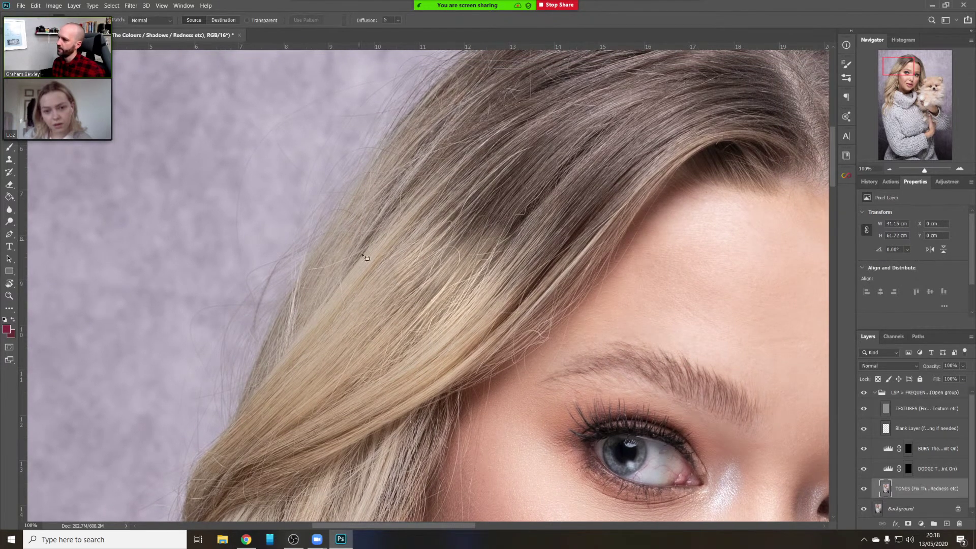
left_click(864, 395)
left_click(864, 393)
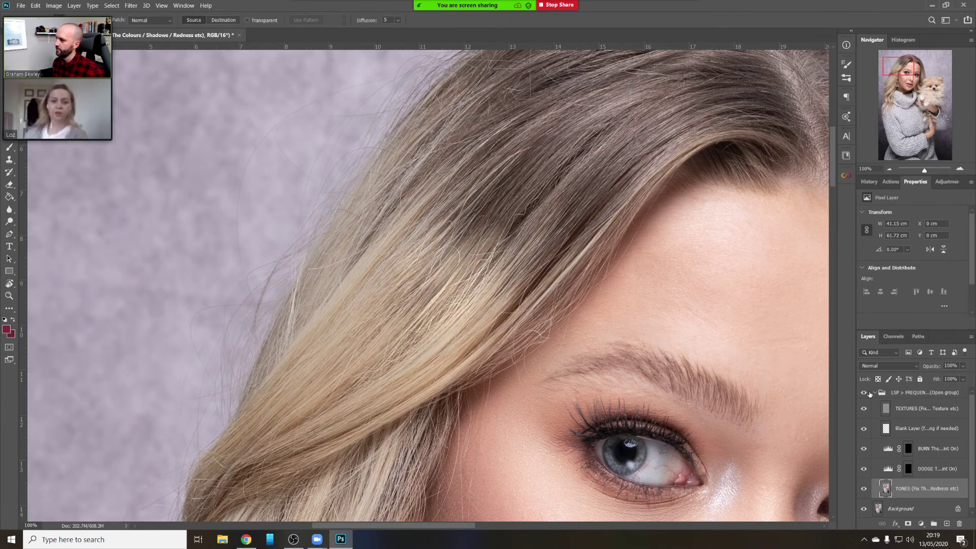
left_click(864, 394)
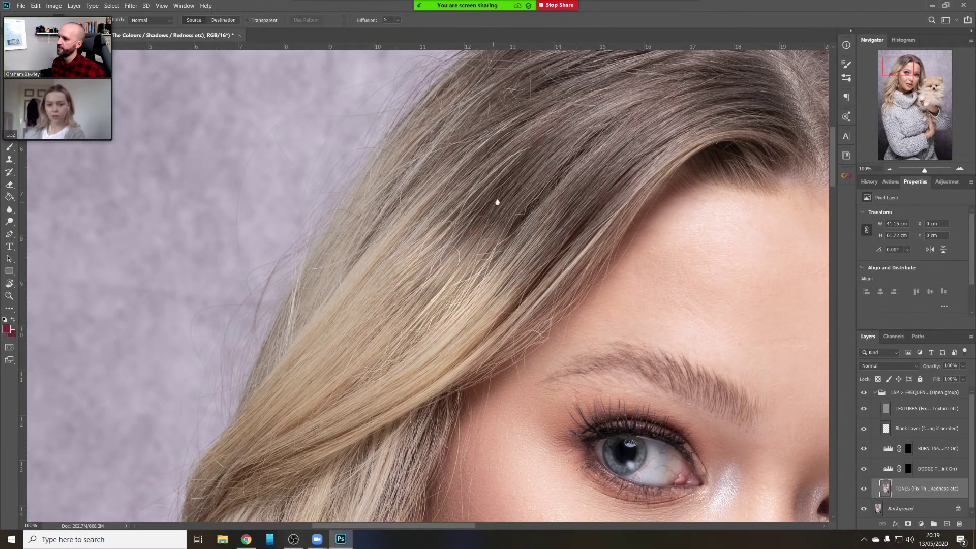
Patch the transition between the dark roots and blonde lengths, and check the blend from further out
left_click_drag(497, 203, 500, 319)
mouse_move(448, 348)
left_mouse_down()
mouse_move(460, 305)
mouse_move(436, 284)
left_mouse_up()
key("ctrl+d")
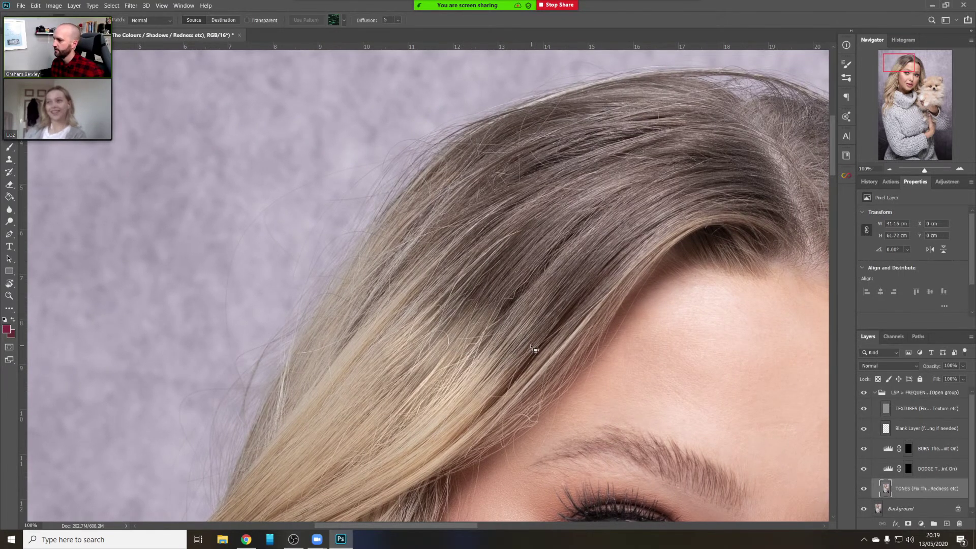
left_click(889, 169)
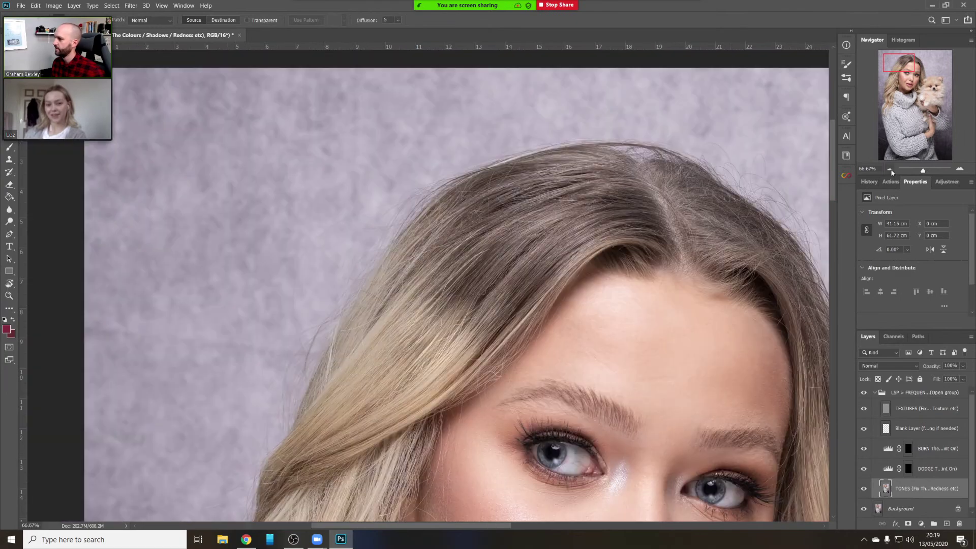
left_click(889, 169)
left_click(888, 169)
Patch the remaining uneven tones in the blonde lengths of hair beside the left-hand side of the forehead
key("z")
mouse_move(407, 320)
left_mouse_down()
mouse_move(468, 300)
mouse_move(437, 337)
mouse_move(401, 351)
left_mouse_up()
key("j")
key("ctrl+d")
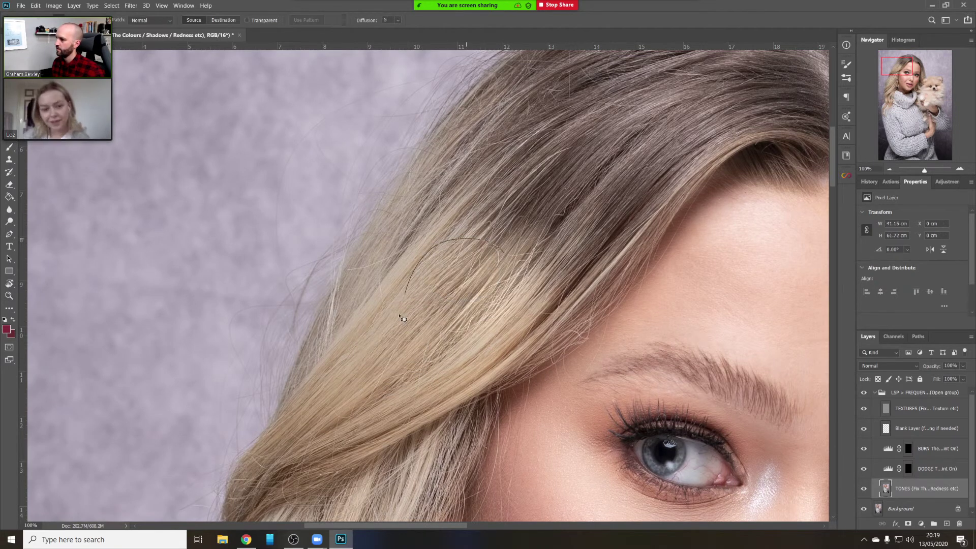
mouse_move(475, 333)
left_mouse_down()
mouse_move(447, 240)
mouse_move(481, 328)
mouse_move(454, 351)
mouse_move(441, 328)
left_mouse_up()
key("ctrl+d")
left_click_drag(422, 350, 398, 325)
key("ctrl+d")
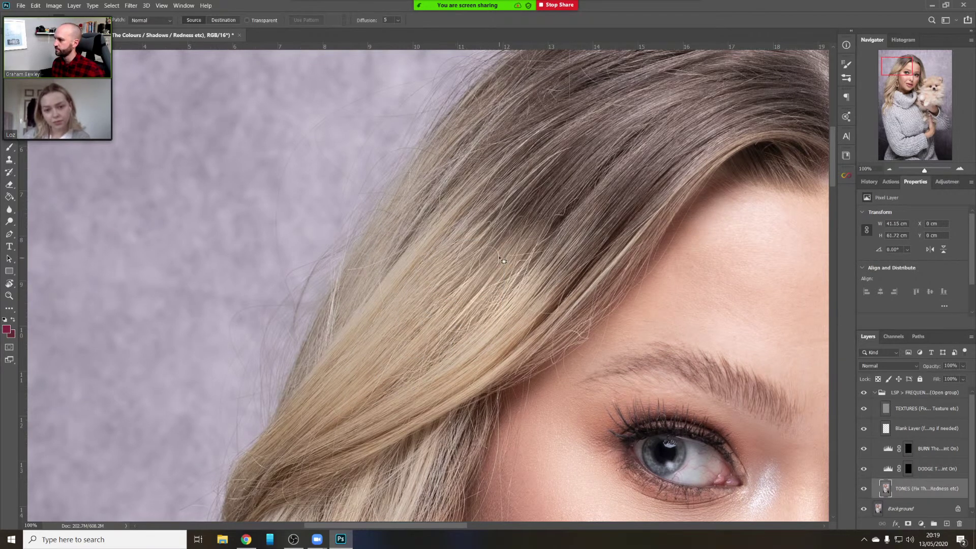
Review the hair tones across the whole portrait, and examine the forehead, eyes and nose bridge up close
left_click(889, 169)
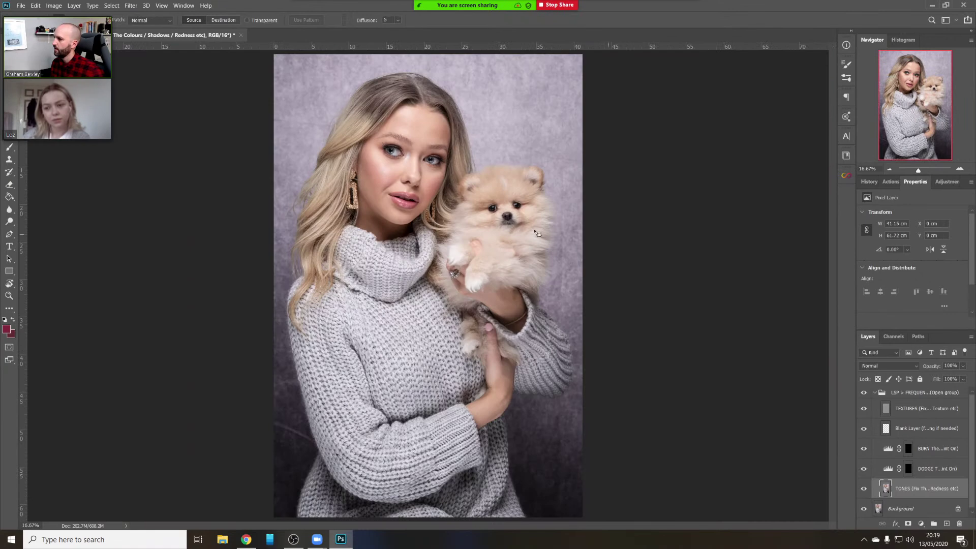
key("z")
left_click_drag(426, 171, 546, 263)
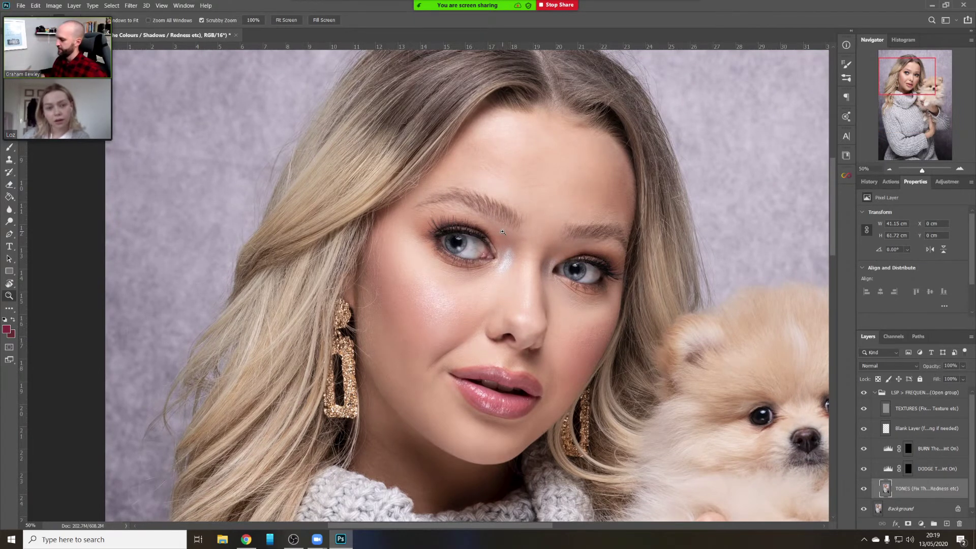
left_click_drag(556, 256, 519, 387)
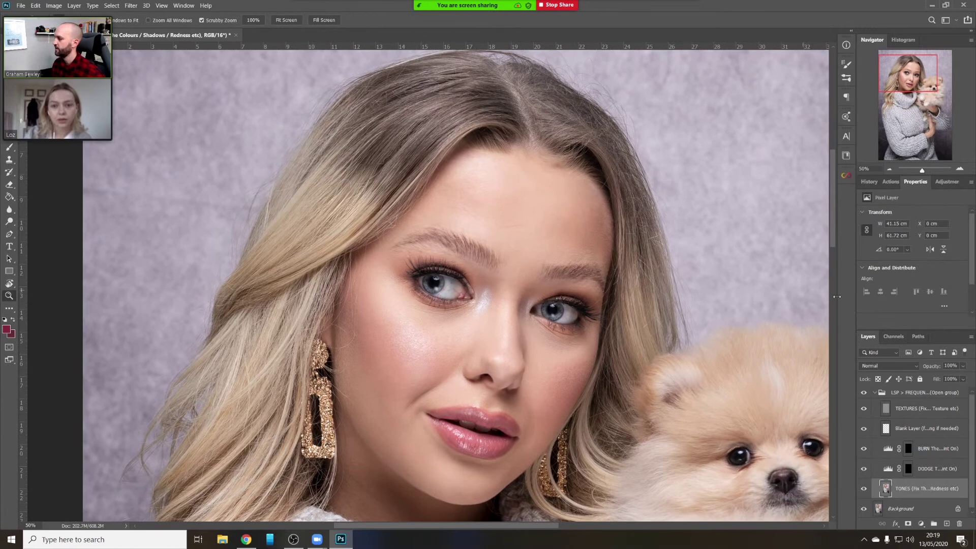
left_click(489, 300)
left_click(495, 285)
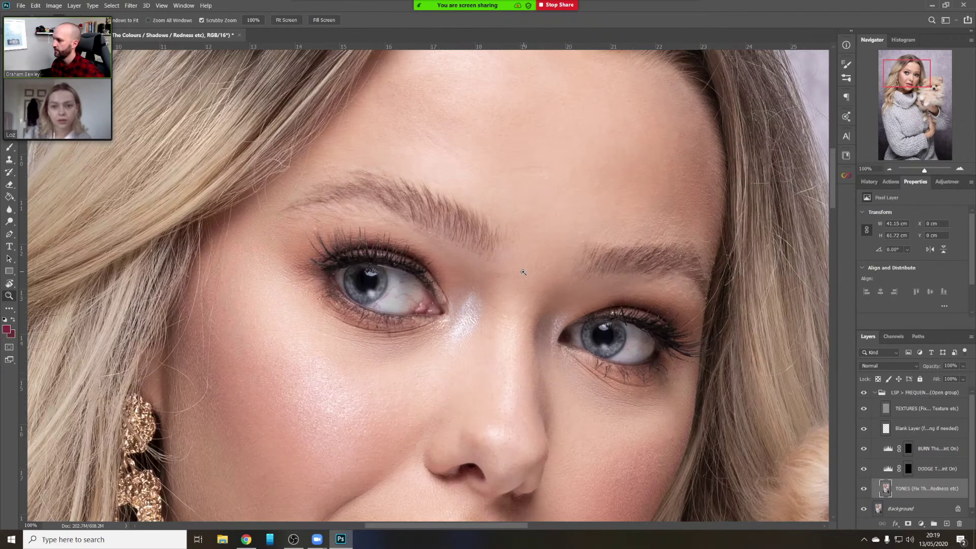
left_click(523, 279)
left_click_drag(533, 353, 527, 239)
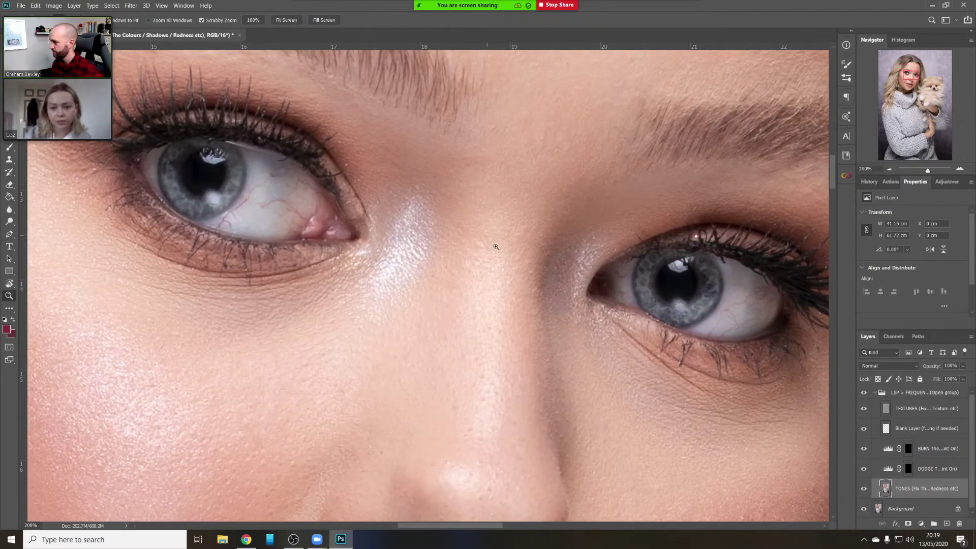
Patch the skin texture flaws on the nose bridge between the eyes on the TEXTURES layer
left_click(910, 408)
key("j")
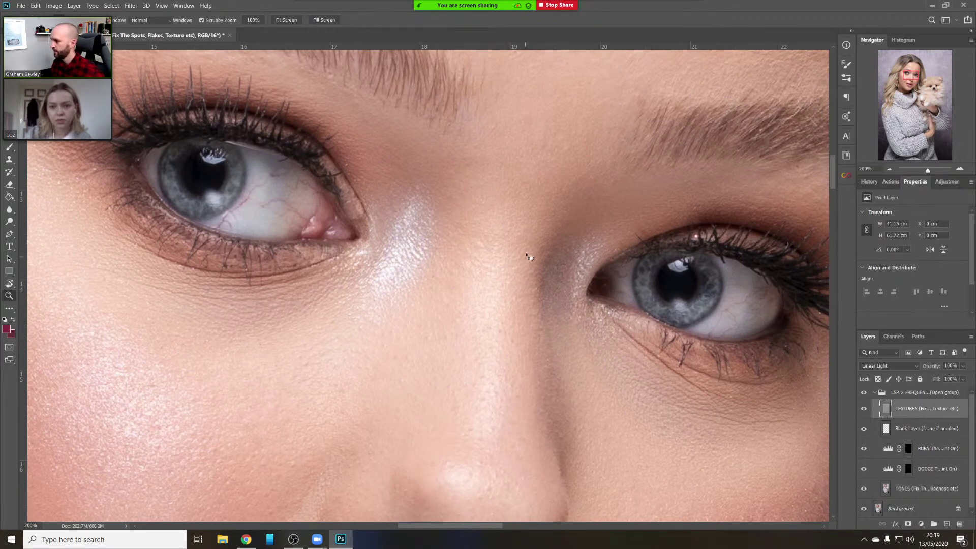
left_click_drag(549, 253, 543, 222)
key("ctrl+d")
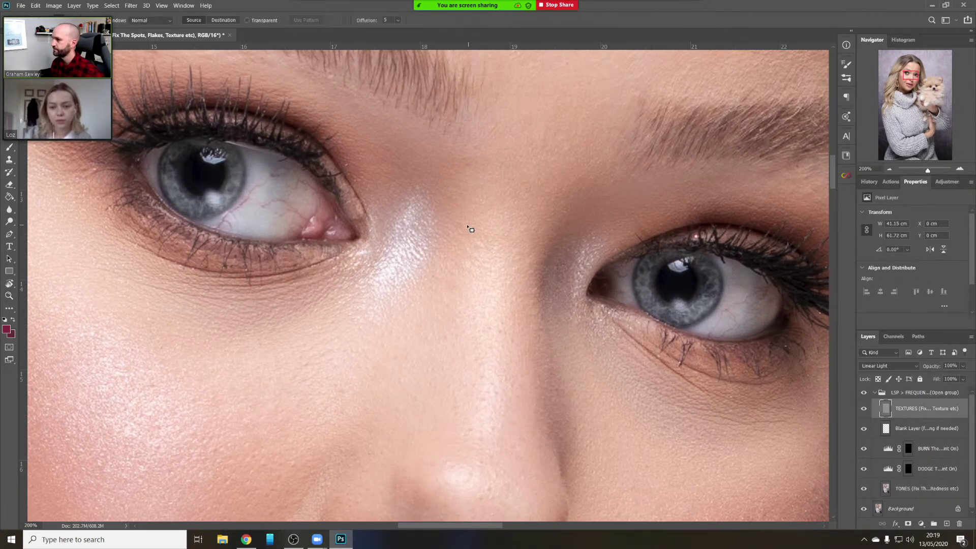
left_click_drag(471, 225, 475, 219)
key("ctrl+d")
mouse_move(474, 255)
left_mouse_down()
mouse_move(489, 228)
mouse_move(461, 228)
mouse_move(454, 214)
left_mouse_up()
key("ctrl+d")
key("ctrl+d")
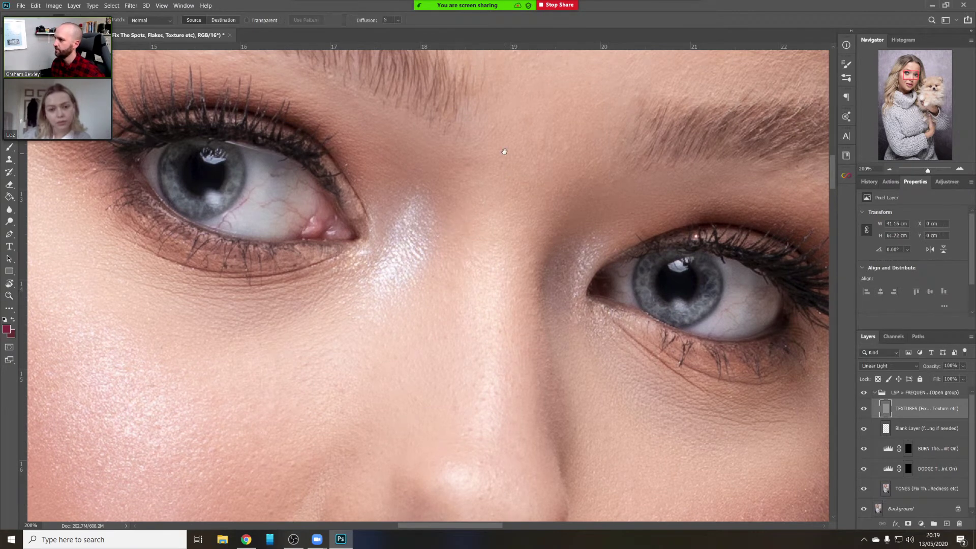
Patch the small texture blemishes on the forehead just above and between the eyebrows
left_click_drag(504, 152, 492, 224)
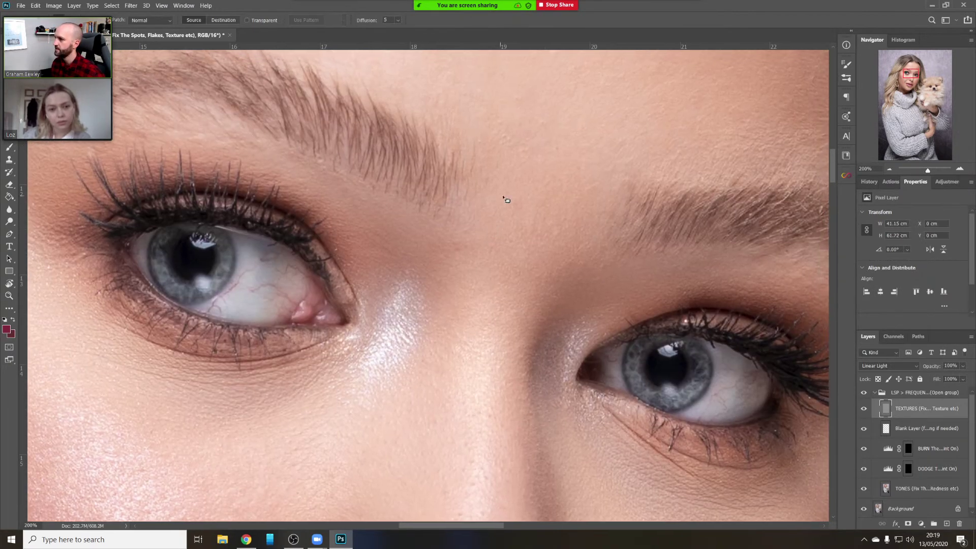
scroll(508, 203, "up", 3)
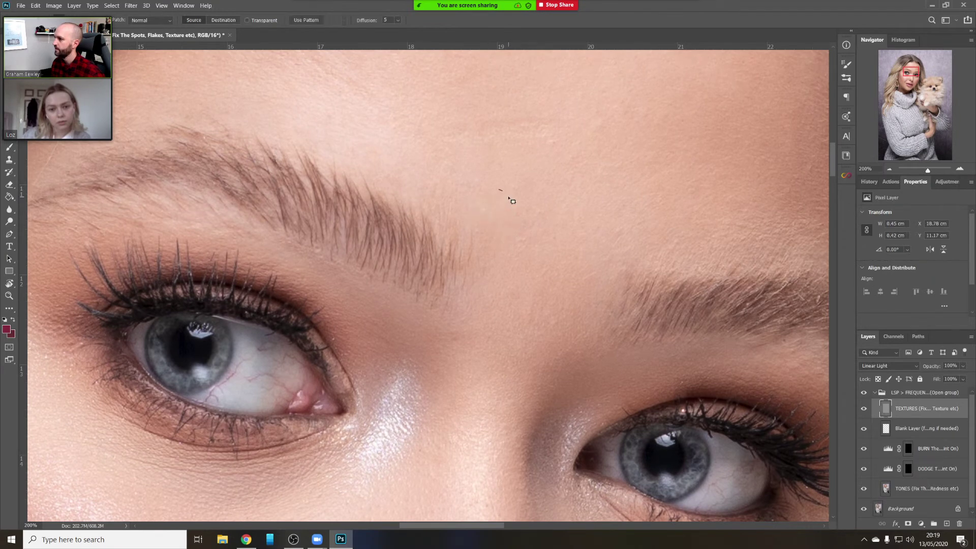
mouse_move(511, 199)
left_mouse_down()
mouse_move(540, 244)
mouse_move(547, 212)
left_mouse_up()
mouse_move(518, 173)
left_mouse_down()
mouse_move(527, 183)
mouse_move(519, 173)
left_mouse_up()
Patch the dark skin tones at the left-hand corner of the mouth on the TONES layer
scroll(473, 312, "down", 8)
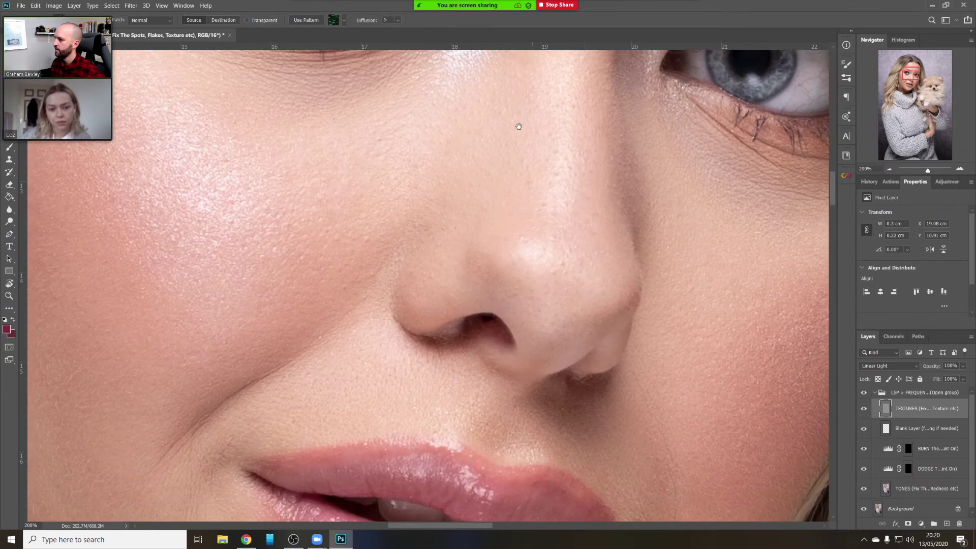
scroll(457, 266, "down", 3)
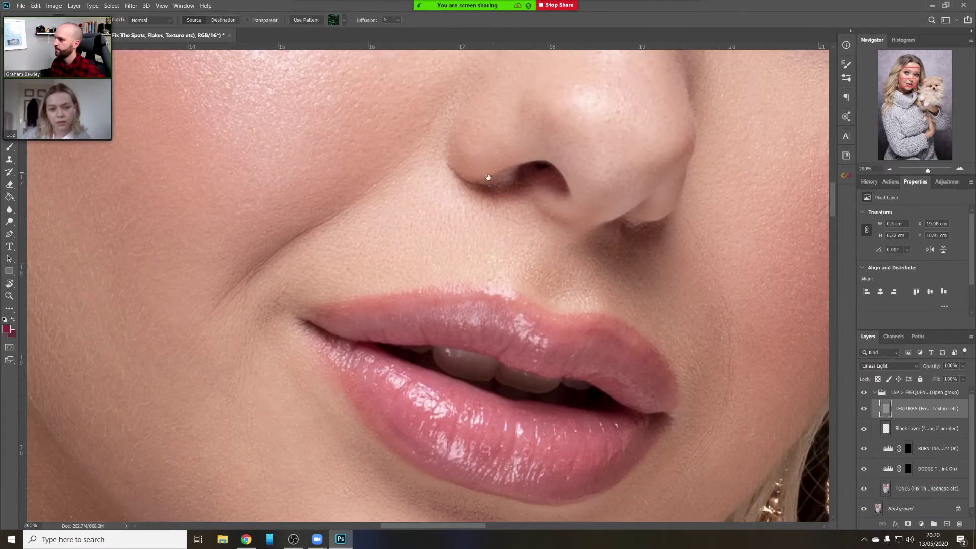
left_click_drag(357, 260, 467, 202)
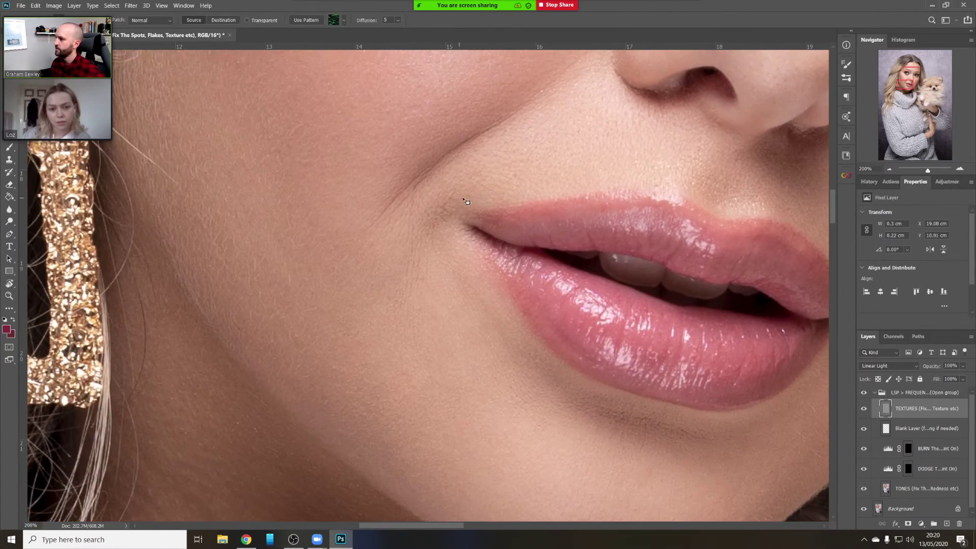
left_click(894, 491)
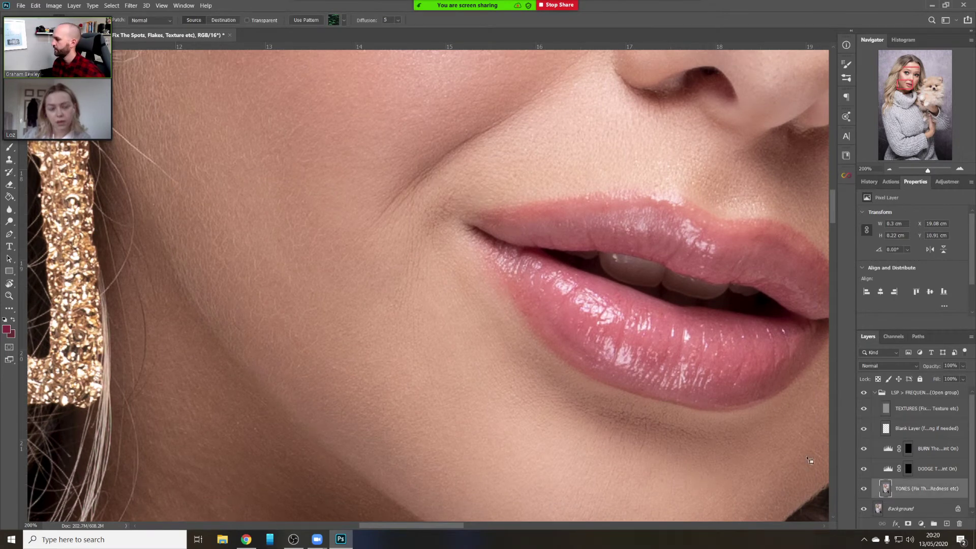
left_click_drag(444, 192, 431, 274)
key("ctrl+d")
mouse_move(460, 217)
left_mouse_down()
mouse_move(481, 181)
mouse_move(441, 268)
left_mouse_up()
key("ctrl+d")
key("ctrl+d")
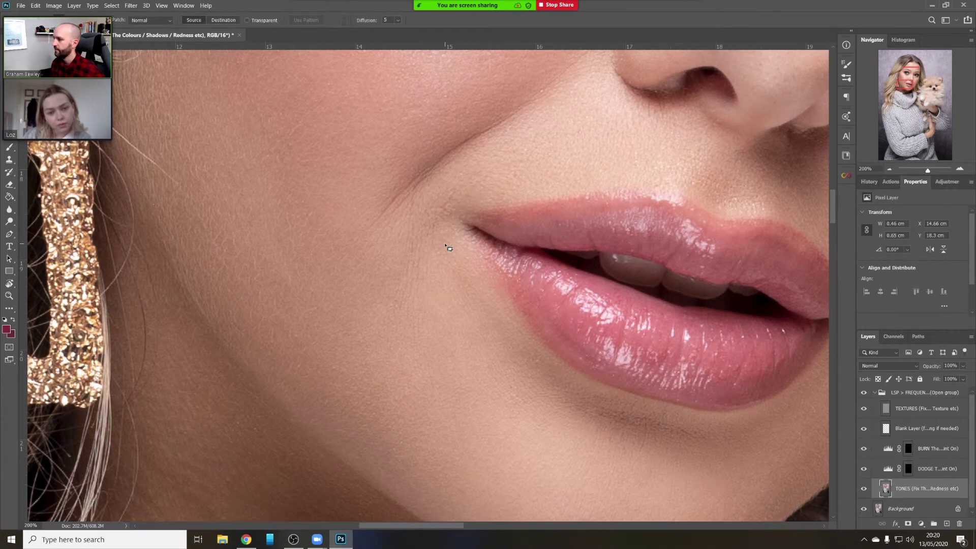
Patch the uneven tones just above the left-hand mouth corner and on the lower cheek beside it
mouse_move(471, 181)
left_mouse_down()
mouse_move(465, 201)
mouse_move(469, 194)
left_mouse_up()
left_click_drag(452, 198, 467, 184)
key("ctrl+d")
mouse_move(421, 274)
left_mouse_down()
mouse_move(363, 314)
mouse_move(371, 277)
mouse_move(407, 320)
left_mouse_up()
key("ctrl+d")
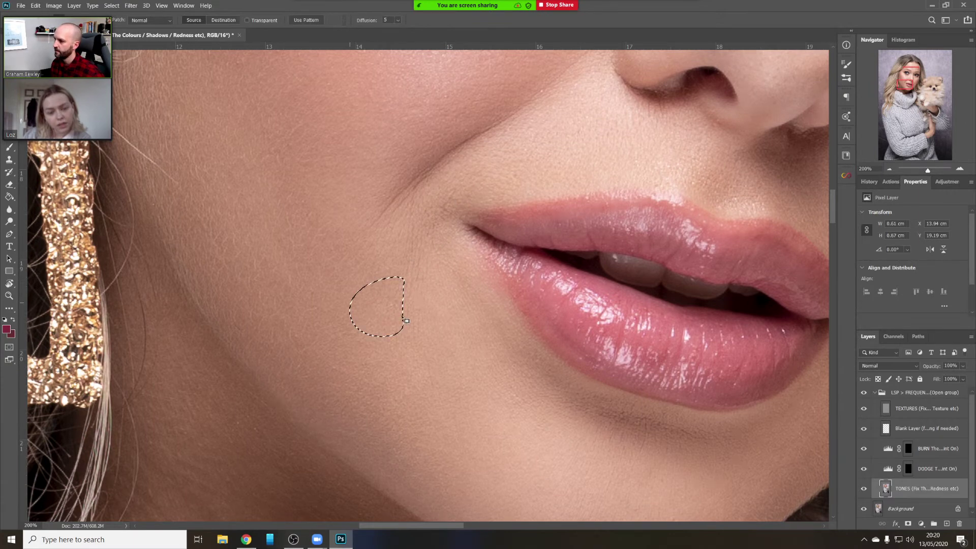
key("ctrl+d")
mouse_move(370, 282)
left_mouse_down()
mouse_move(407, 276)
mouse_move(366, 270)
mouse_move(372, 289)
mouse_move(390, 292)
left_mouse_up()
key("ctrl+d")
key("ctrl+d")
Check the whole portrait, and examine the skin on the lower wrist and forearm for uneven tones
key("ctrl+0")
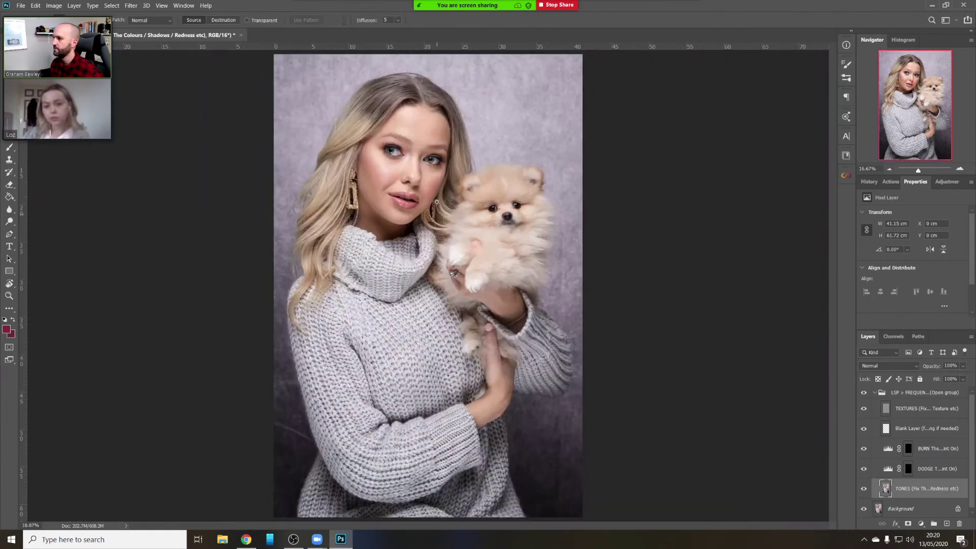
key("z")
left_click(436, 202)
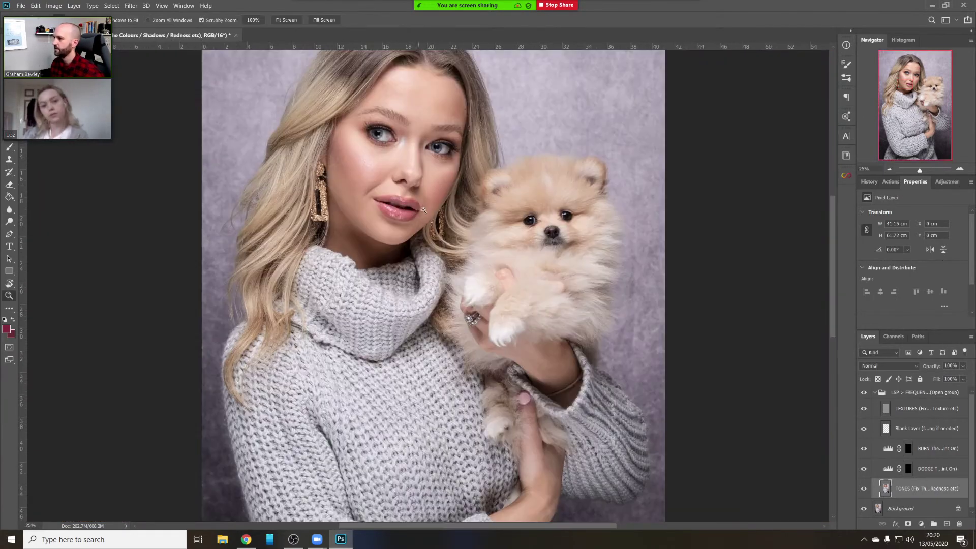
scroll(503, 311, "down", 3)
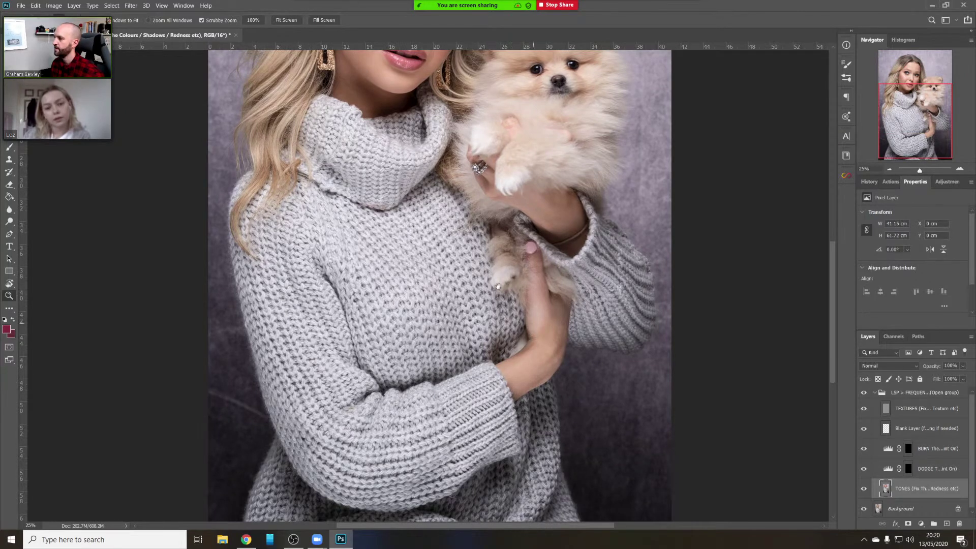
left_click_drag(498, 286, 450, 195)
left_click(487, 255)
left_click(492, 260)
left_click(497, 265)
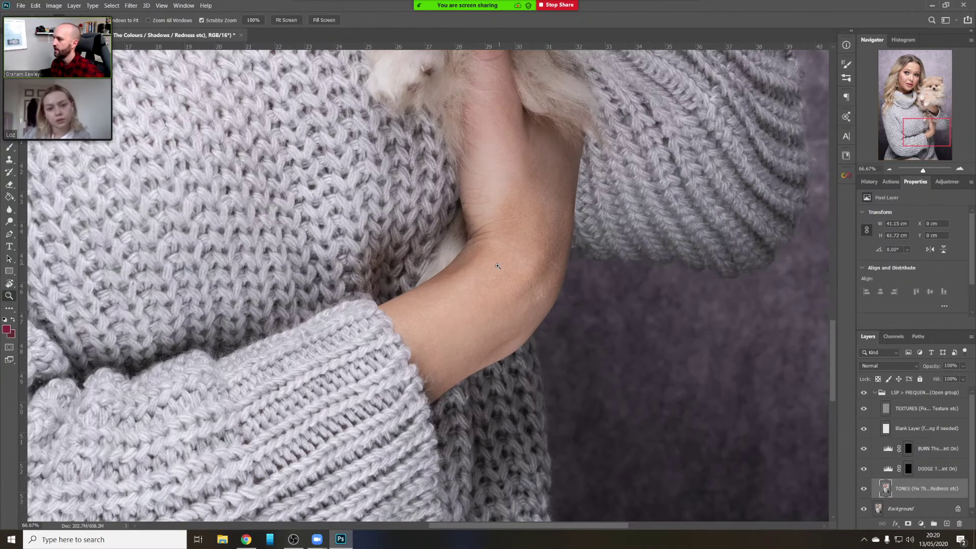
left_click(494, 277)
left_click(671, 292)
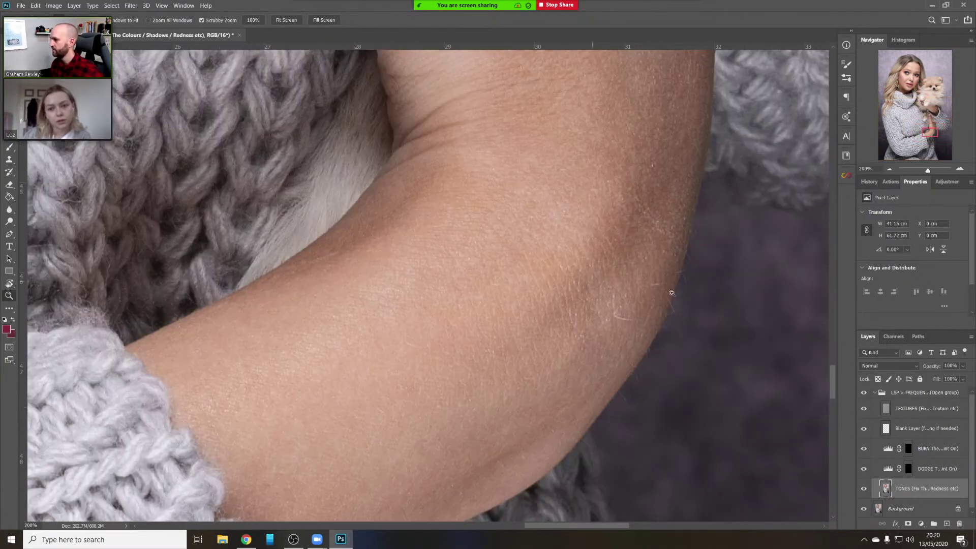
Patch the uneven skin tones around the bend of the lower wrist on the TONES layer
left_click(888, 169)
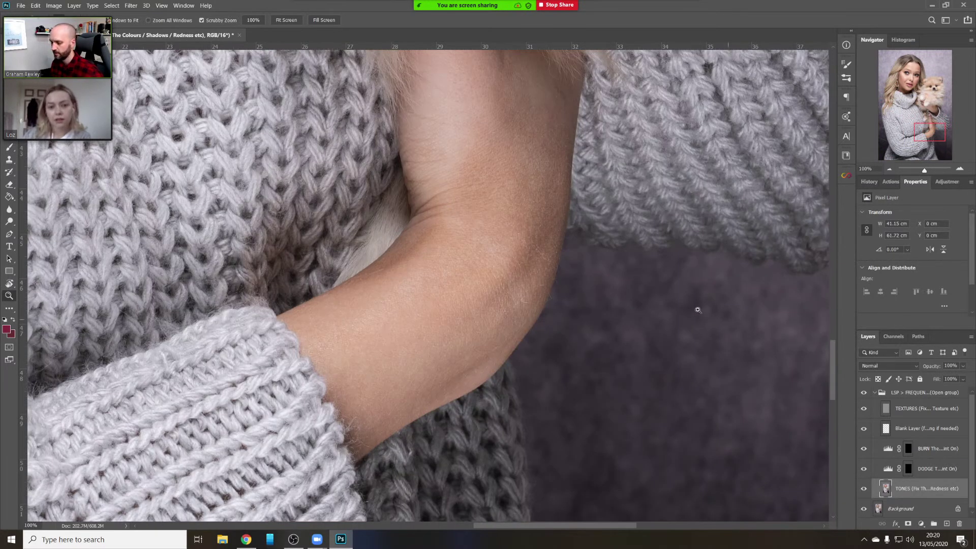
key("j")
left_click_drag(521, 256, 520, 264)
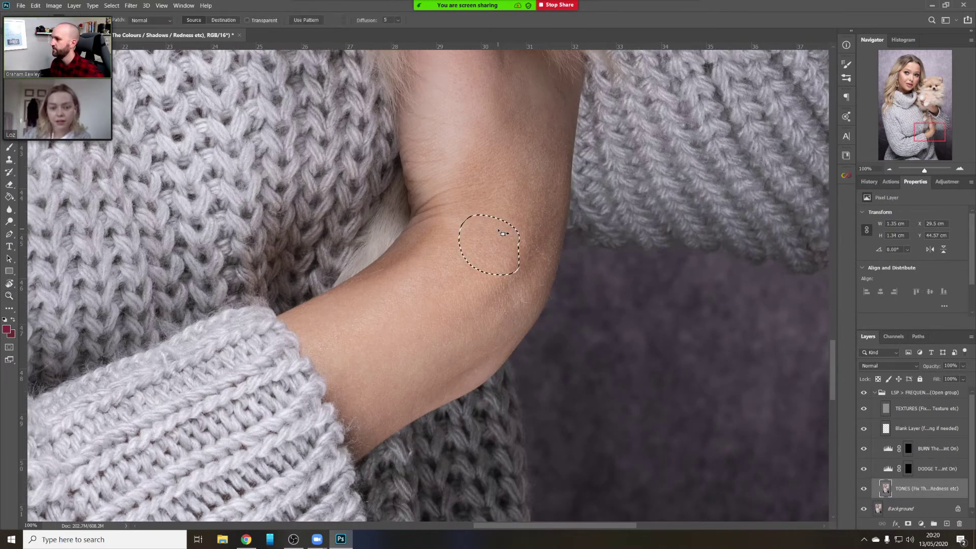
left_click_drag(475, 210, 513, 232)
key("ctrl+d")
key("ctrl+d")
mouse_move(505, 282)
left_mouse_down()
mouse_move(529, 285)
mouse_move(505, 285)
left_mouse_up()
key("ctrl+d")
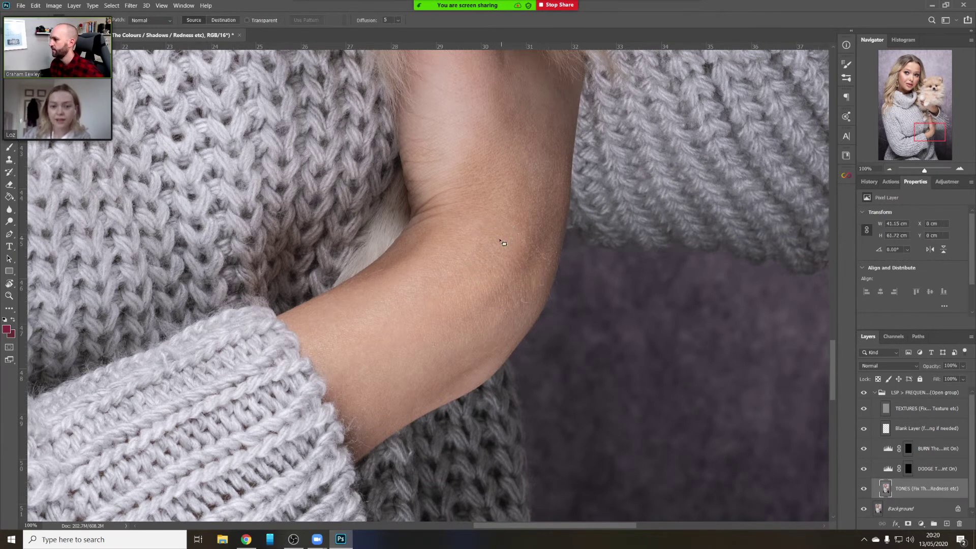
Patch the uneven tones along the forearm between the wrist bend and the sweater cuff
left_click_drag(455, 239, 458, 237)
key("ctrl+d")
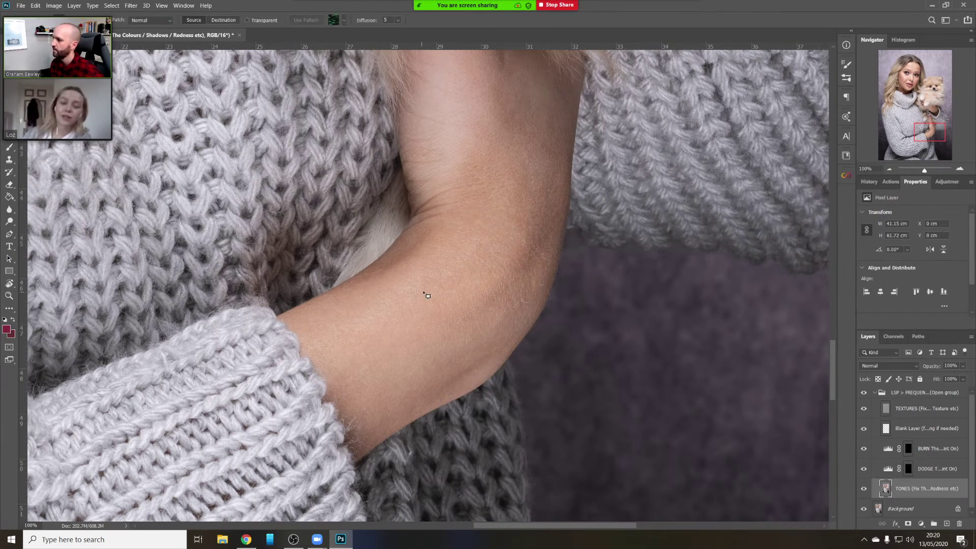
left_click_drag(420, 273, 422, 274)
key("ctrl+d")
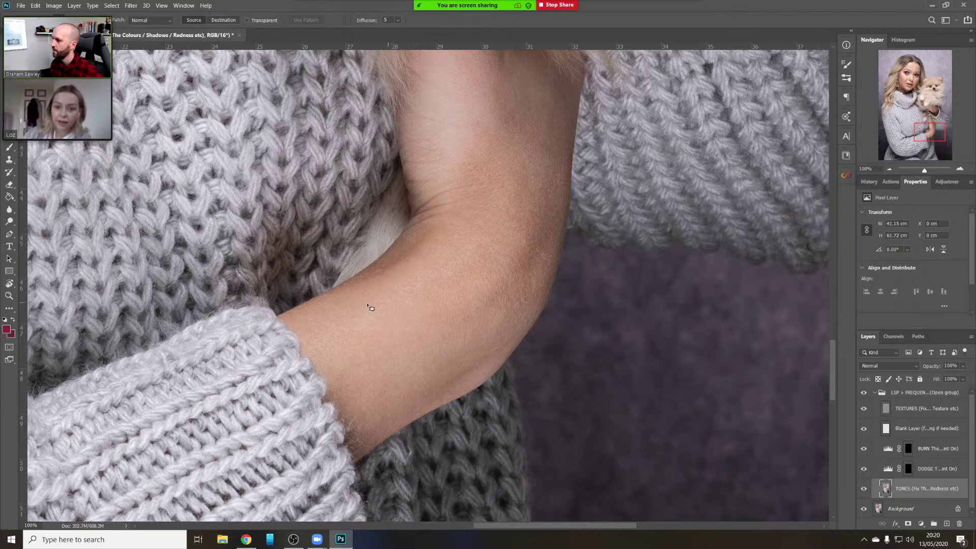
left_click_drag(370, 305, 389, 302)
left_click(405, 292)
left_click_drag(440, 268, 441, 267)
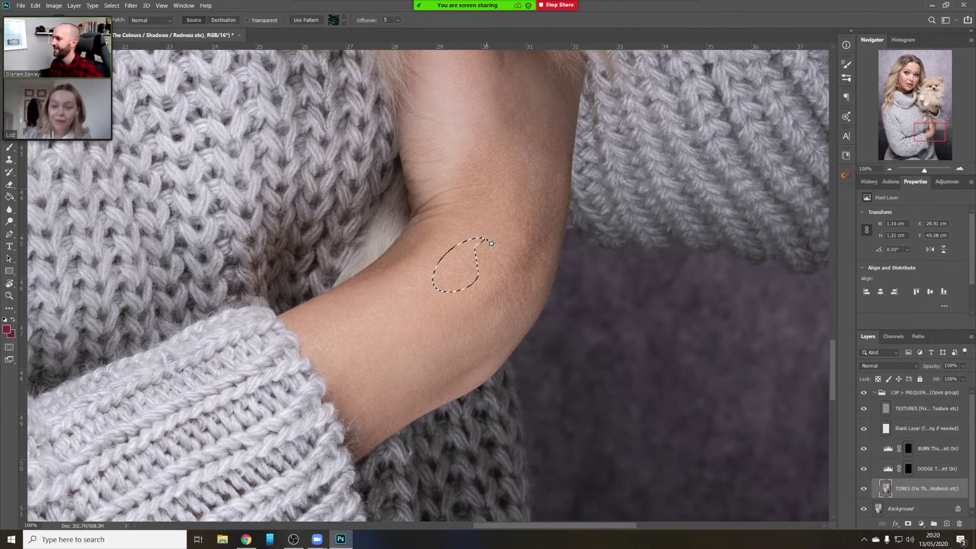
key("ctrl+d")
Patch the darker skin tones along the outer edge of the wrist
mouse_move(508, 196)
left_mouse_down()
mouse_move(493, 284)
mouse_move(526, 307)
left_mouse_up()
key("ctrl+d")
left_click_drag(532, 242, 524, 261)
key("ctrl+d")
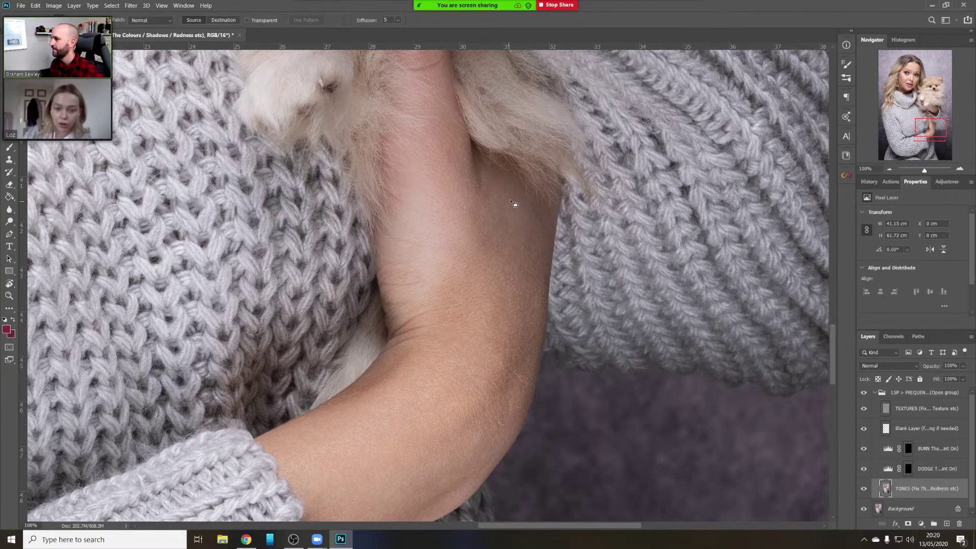
Patch the uneven tones on the outer side of the lower hand, just below the dog's fur
key("ctrl+d")
mouse_move(511, 216)
left_mouse_down()
mouse_move(514, 256)
mouse_move(538, 214)
left_mouse_up()
mouse_move(525, 219)
left_mouse_down()
mouse_move(520, 275)
mouse_move(505, 219)
left_mouse_up()
key("ctrl+d")
left_click_drag(500, 223, 510, 266)
key("ctrl+d")
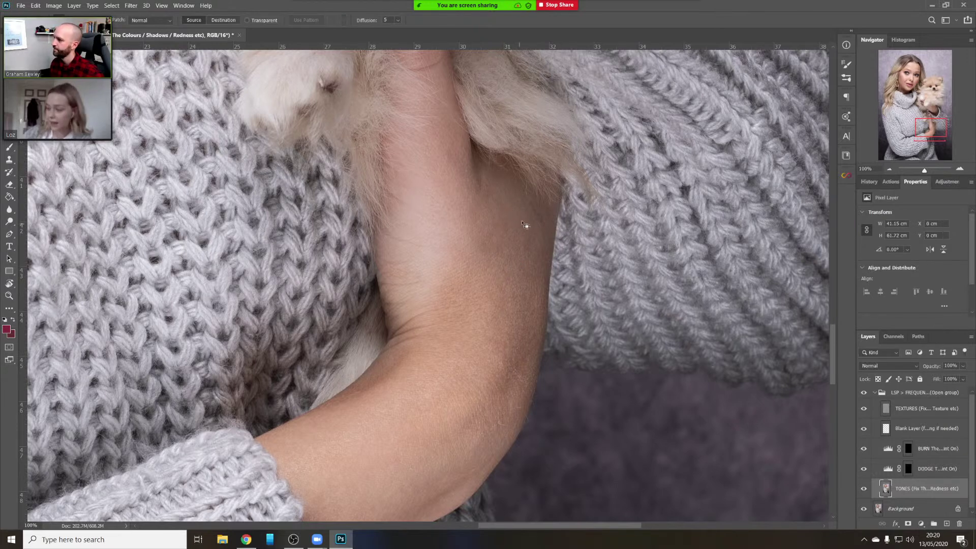
left_click_drag(527, 221, 529, 239)
Patch the patchy skin tones across the middle of the lower hand, above the wrist creases
left_click_drag(458, 180, 463, 223)
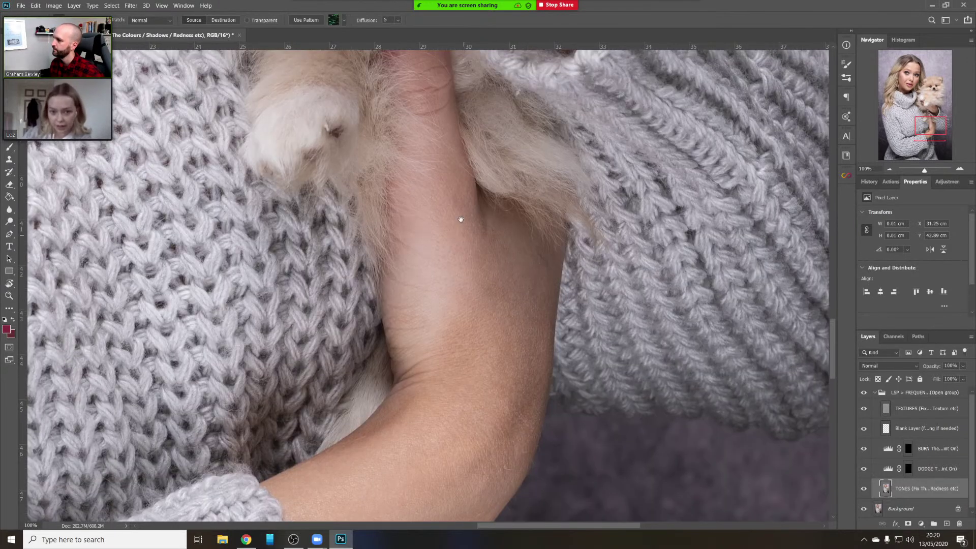
left_click_drag(420, 333, 491, 295)
key("ctrl+d")
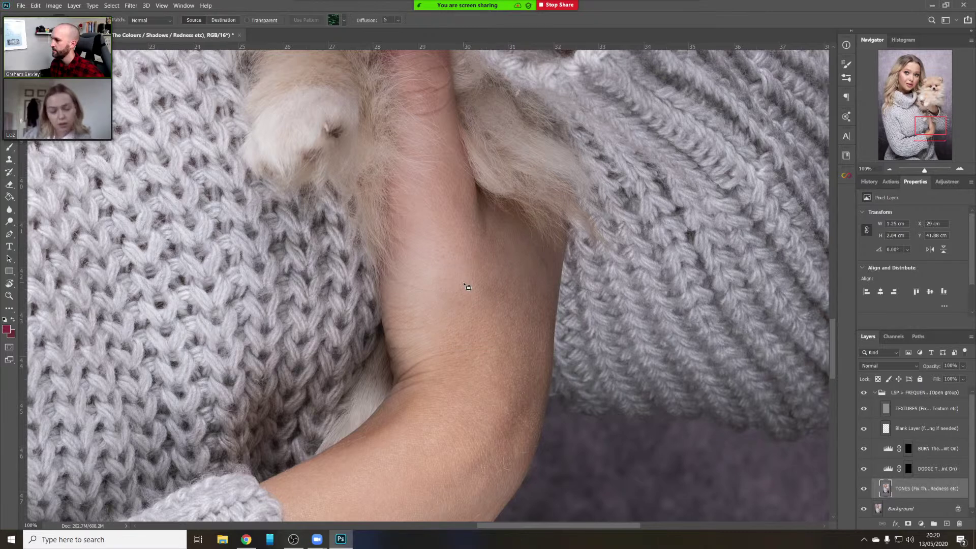
mouse_move(461, 254)
left_mouse_down()
mouse_move(427, 283)
mouse_move(465, 279)
left_mouse_up()
mouse_move(457, 264)
left_mouse_down()
mouse_move(484, 276)
mouse_move(462, 323)
mouse_move(460, 270)
left_mouse_up()
key("ctrl+d")
mouse_move(447, 315)
left_mouse_down()
mouse_move(460, 285)
mouse_move(447, 305)
mouse_move(475, 322)
left_mouse_up()
key("ctrl+d")
key("ctrl+d")
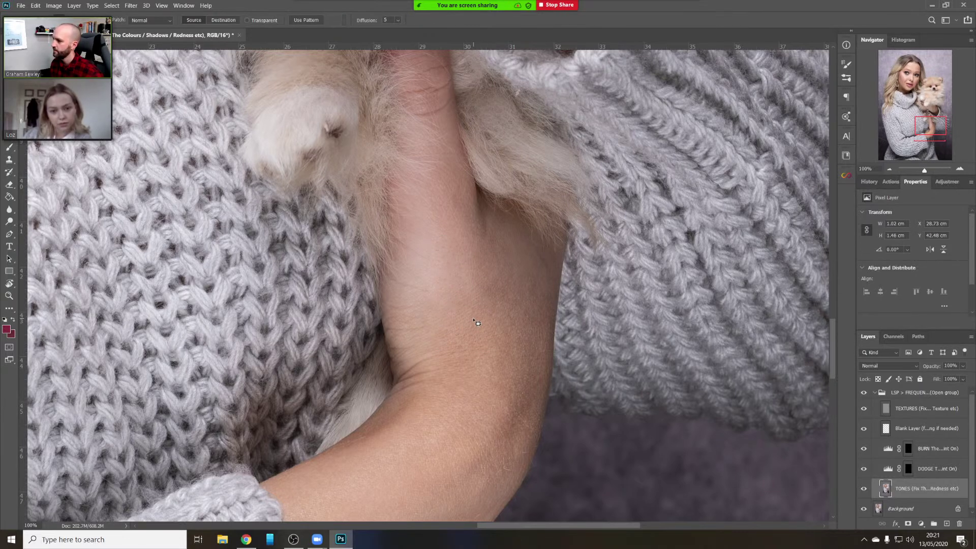
Even out the remaining tones on the inner forearm just below the wrist creases
mouse_move(483, 285)
left_mouse_down()
mouse_move(478, 326)
mouse_move(481, 196)
mouse_move(491, 225)
left_mouse_up()
key("ctrl+d")
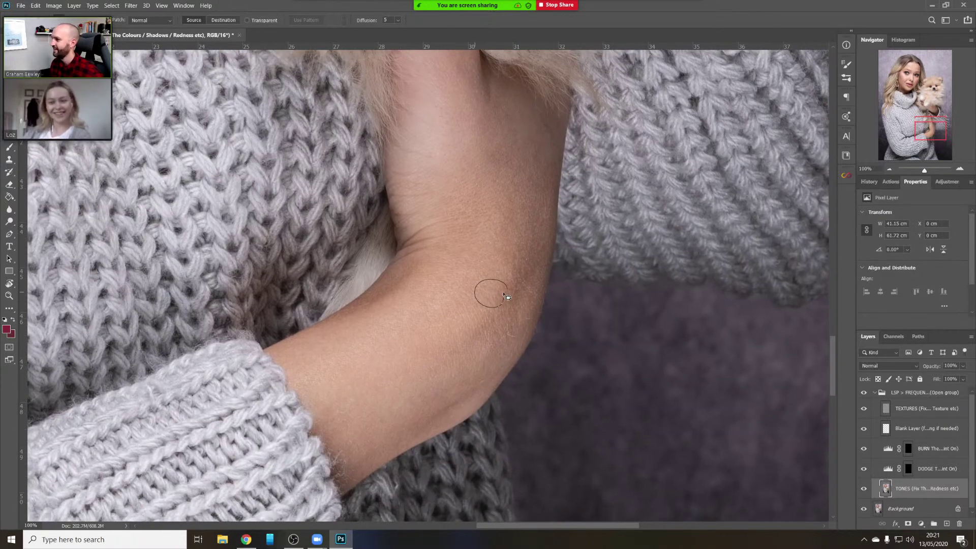
left_click_drag(507, 297, 503, 279)
mouse_move(436, 280)
left_mouse_down()
mouse_move(442, 290)
mouse_move(464, 266)
left_mouse_up()
key("ctrl+d")
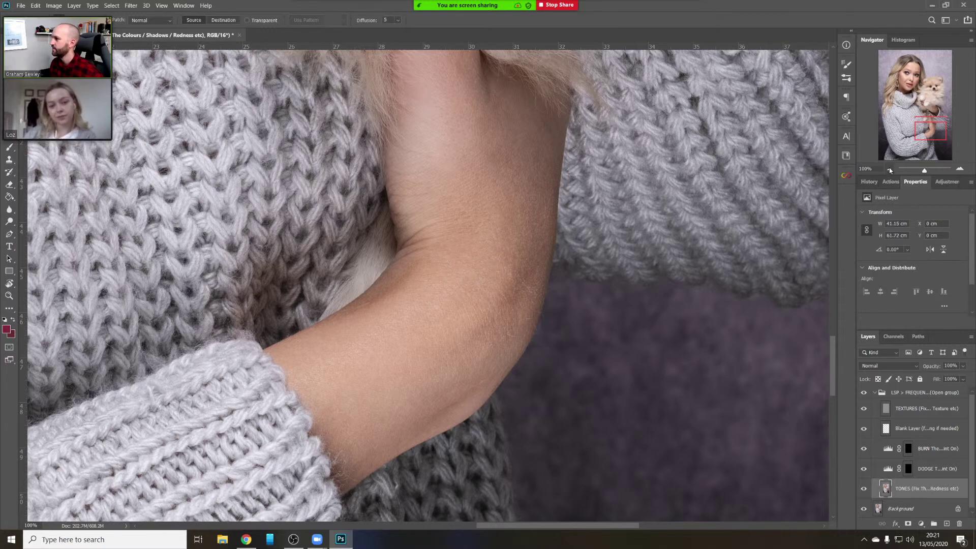
Compare the whole portrait and the face with and without the frequency separation group
left_click(889, 170)
left_click(889, 170)
left_click(889, 169)
left_click(889, 169)
left_click(888, 169)
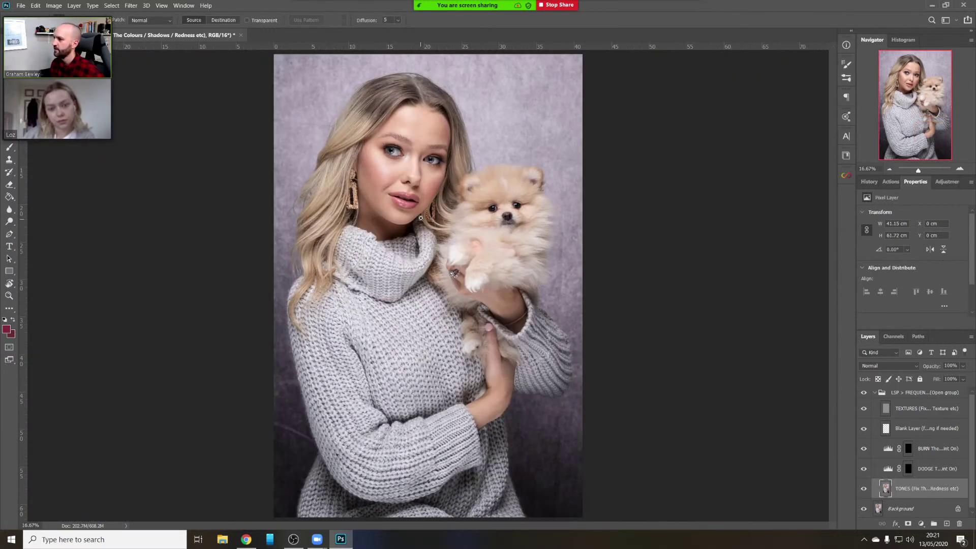
left_click_drag(420, 217, 484, 348)
left_click(864, 394)
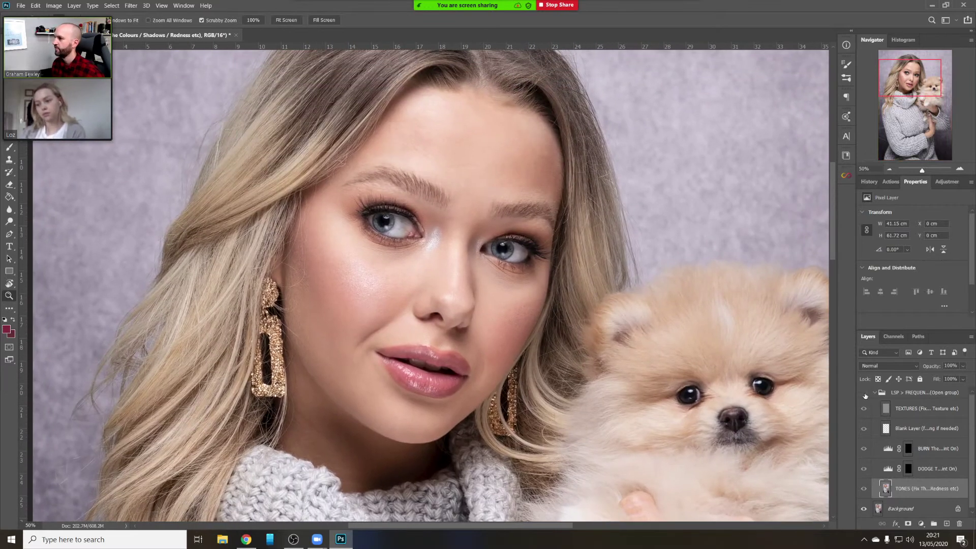
left_click(863, 393)
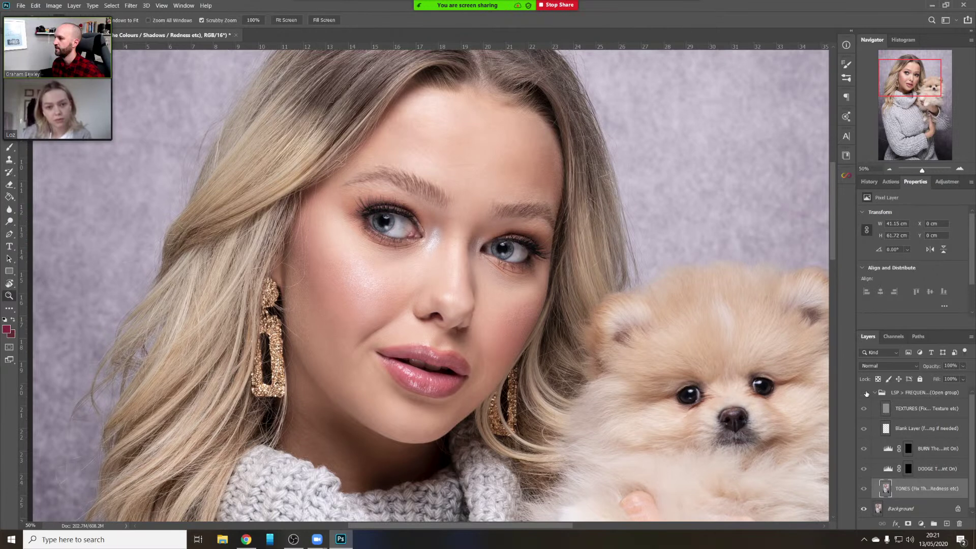
left_click(864, 394)
left_click(864, 393)
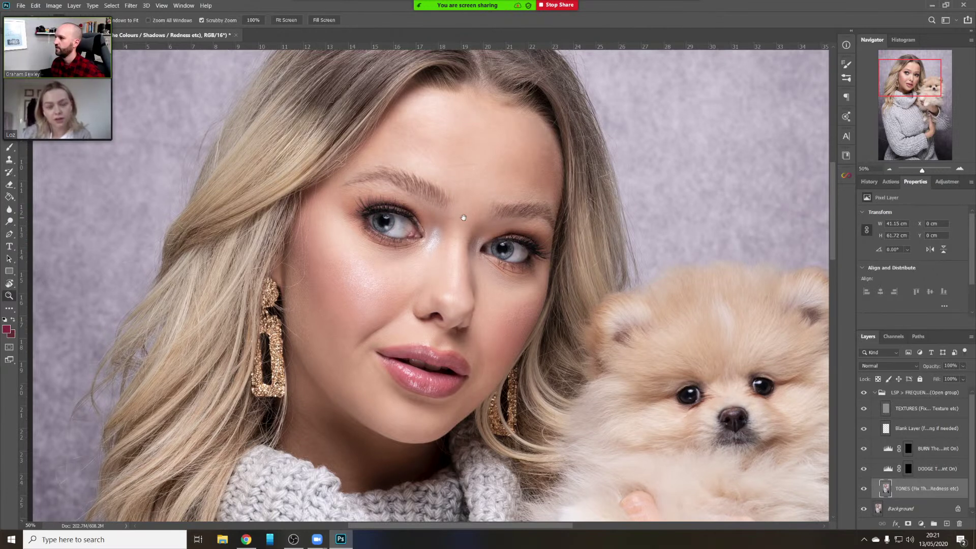
left_click_drag(477, 252, 492, 306)
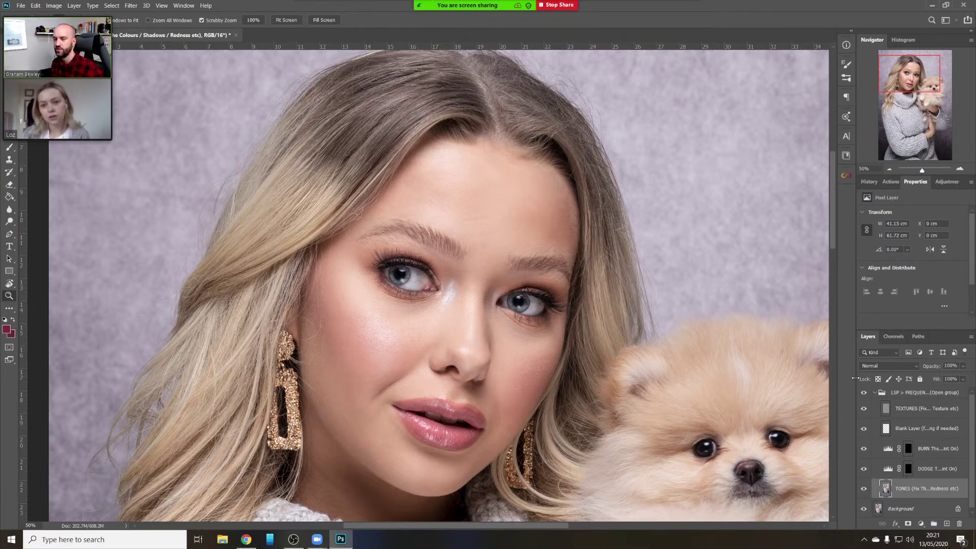
left_click(863, 394)
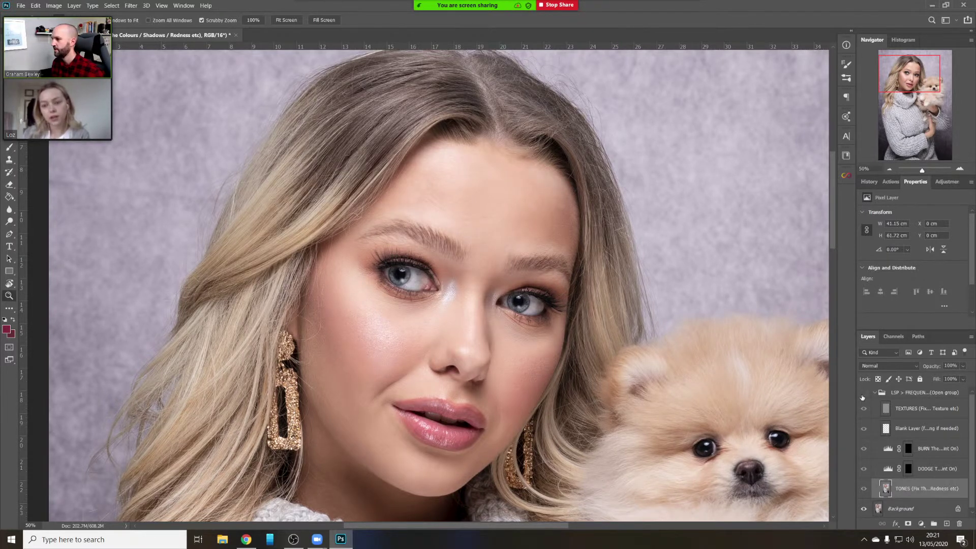
left_click(863, 394)
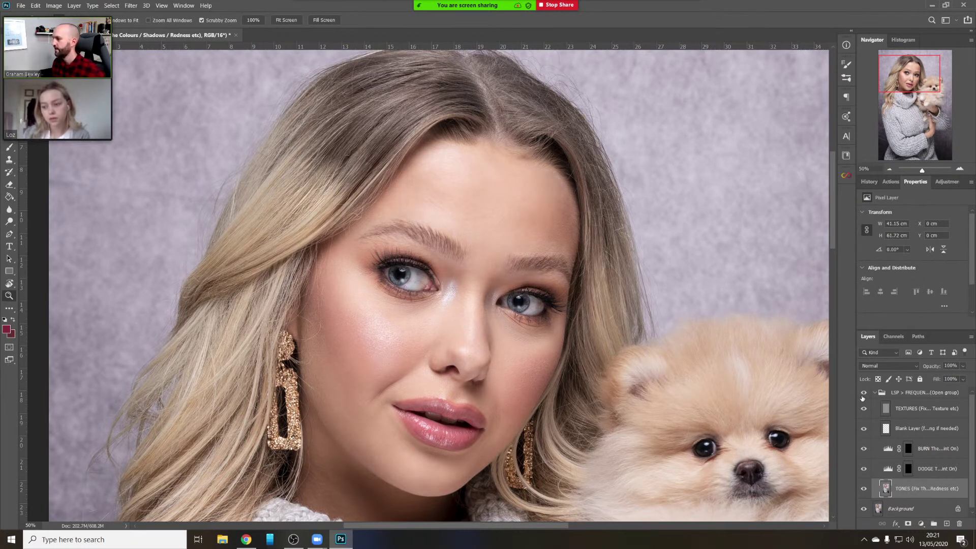
left_click(863, 394)
left_click(864, 394)
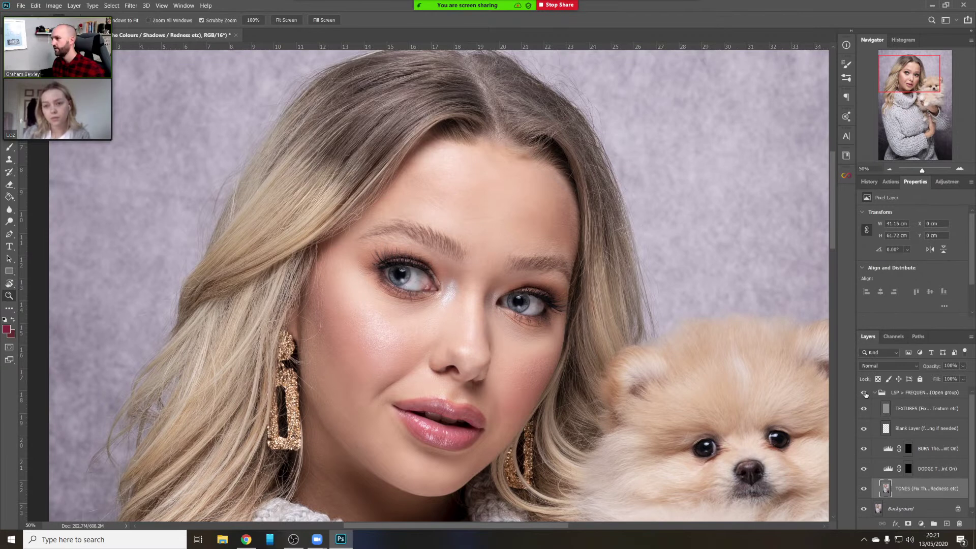
left_click(864, 395)
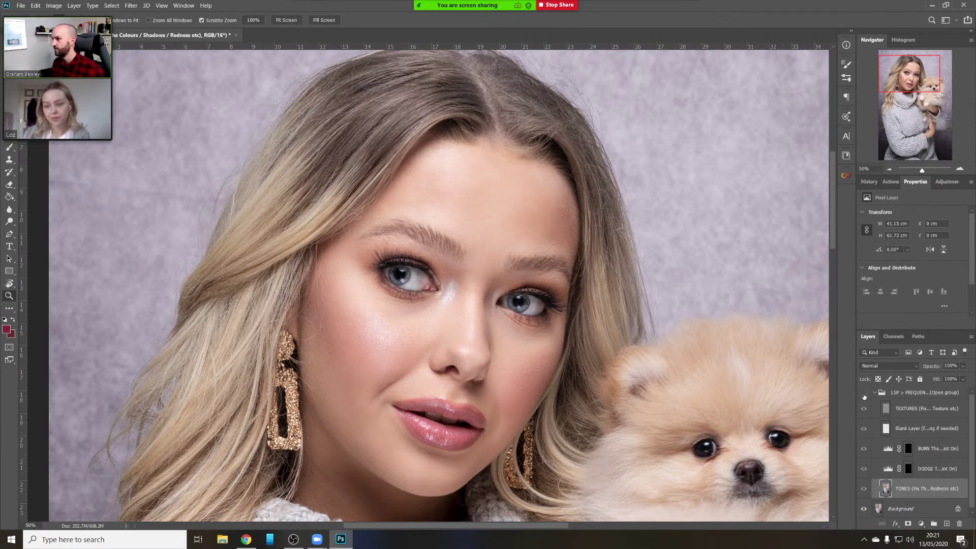
left_click(863, 396)
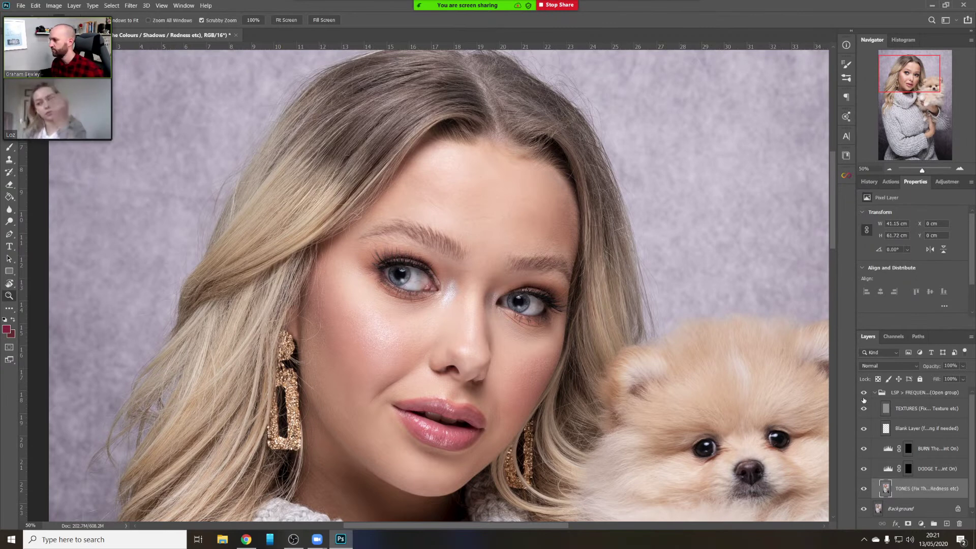
left_click(864, 394)
left_click(864, 395)
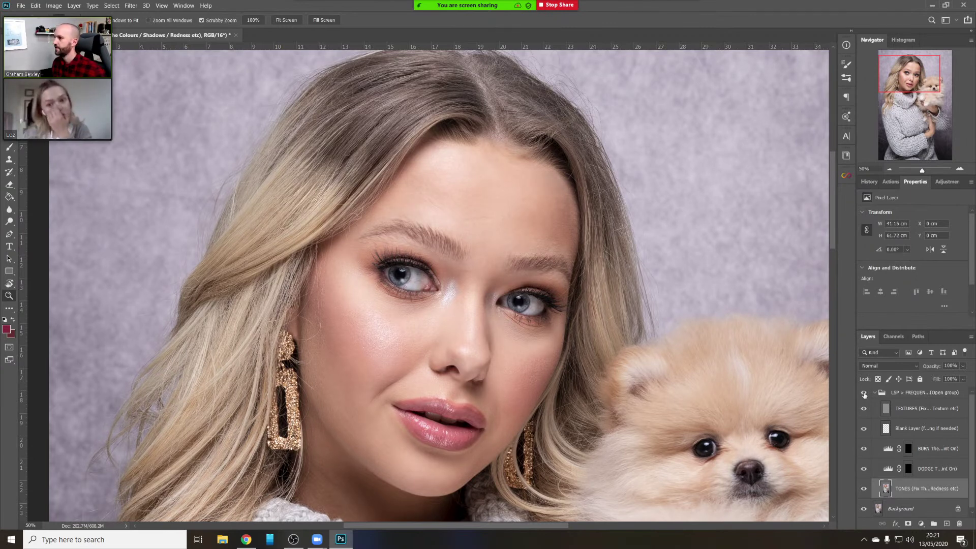
left_click(864, 395)
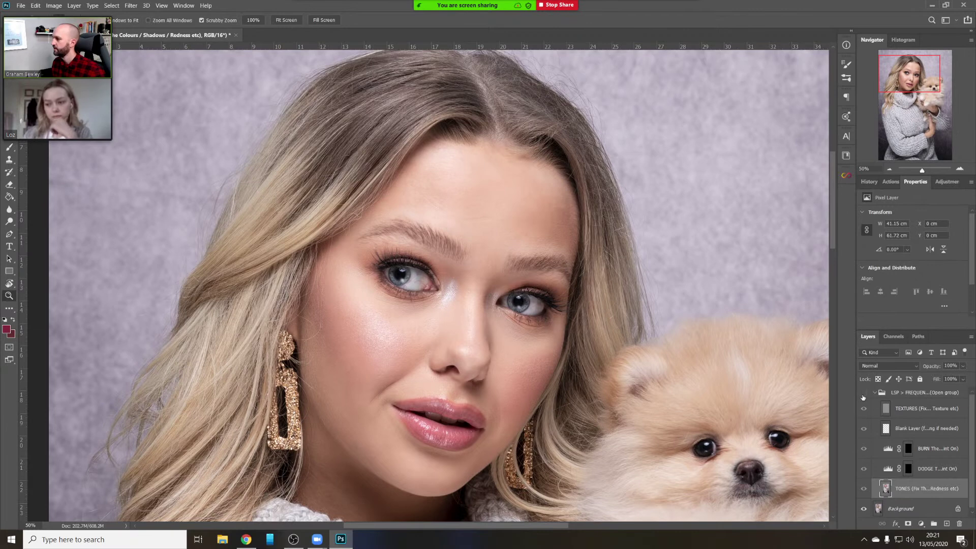
left_click(864, 395)
left_click(864, 395)
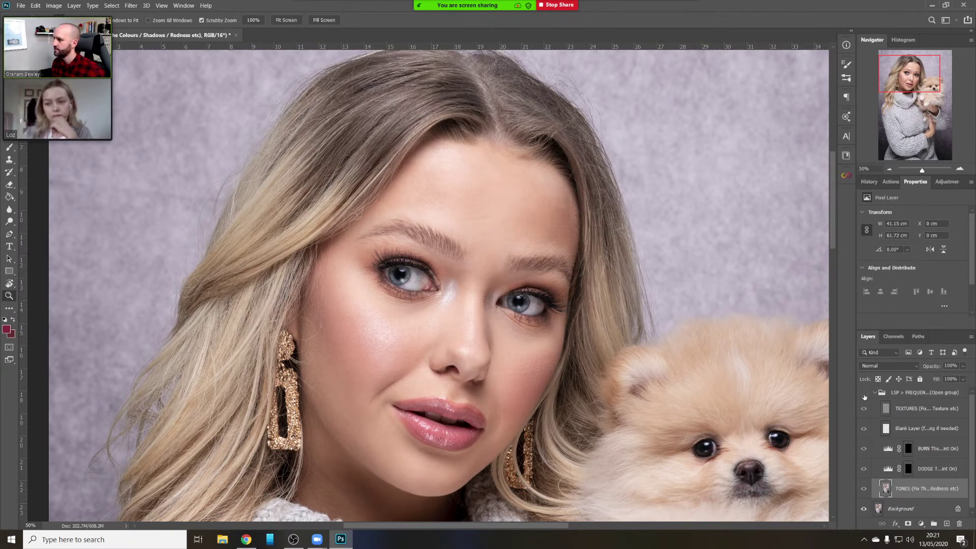
left_click(864, 395)
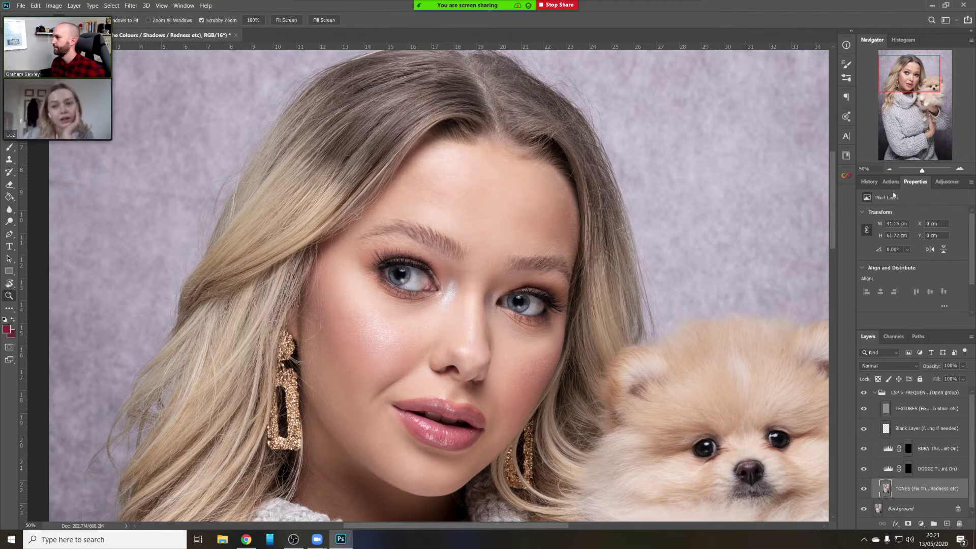
Patch the orange make-up stain on the lower edge of the sweater's roll neck on the TONES layer
left_click(889, 168)
left_click(889, 169)
left_click(889, 169)
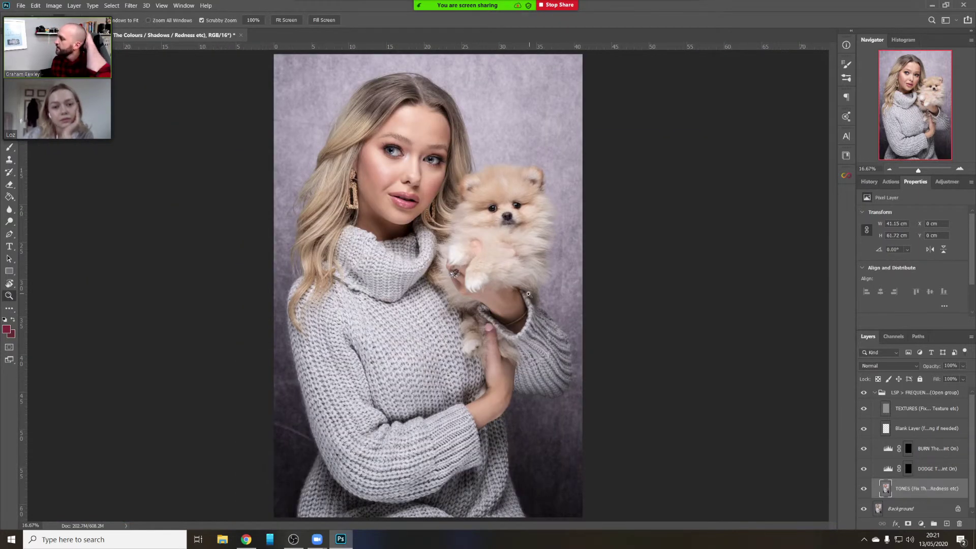
left_click_drag(380, 298, 542, 317)
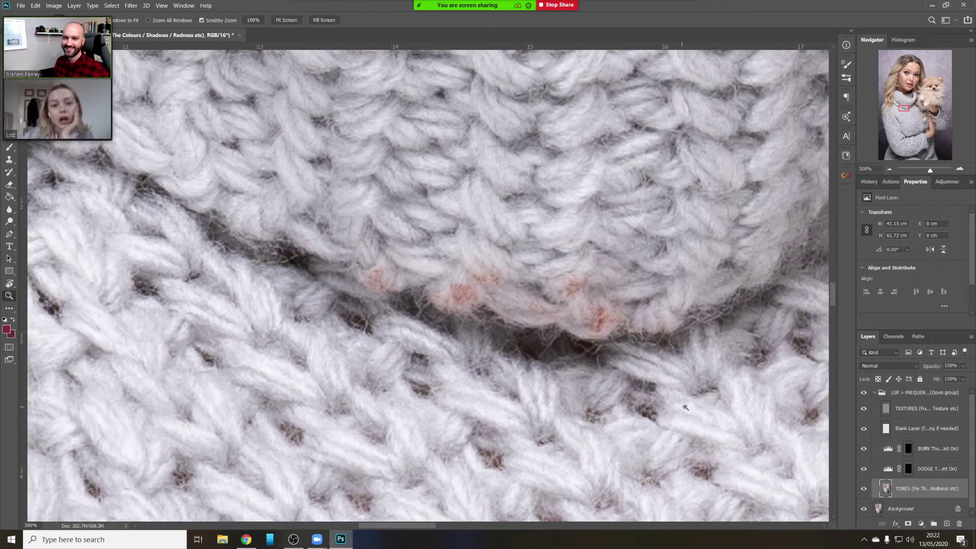
key("j")
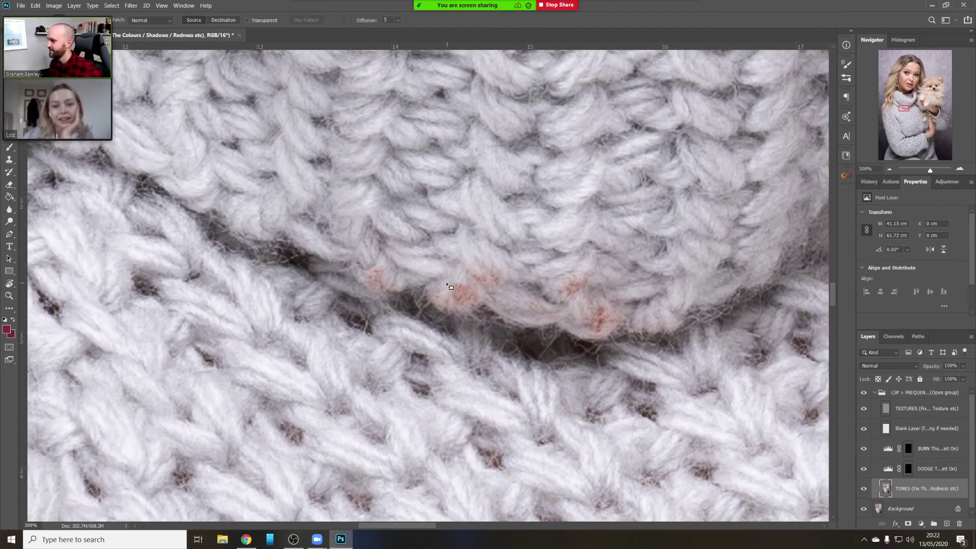
scroll(421, 269, "up", 2)
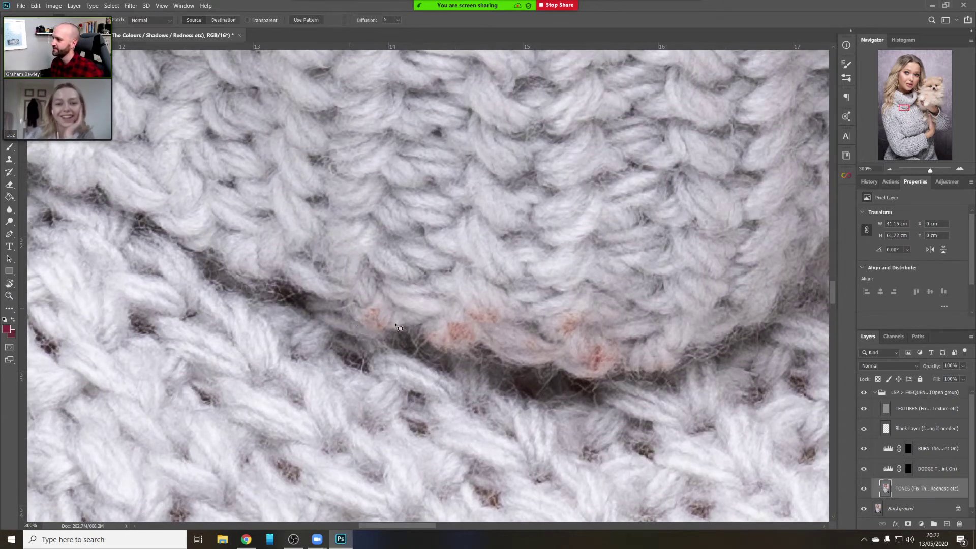
left_click_drag(476, 319, 486, 351)
left_click_drag(458, 335, 430, 300)
key("ctrl+d")
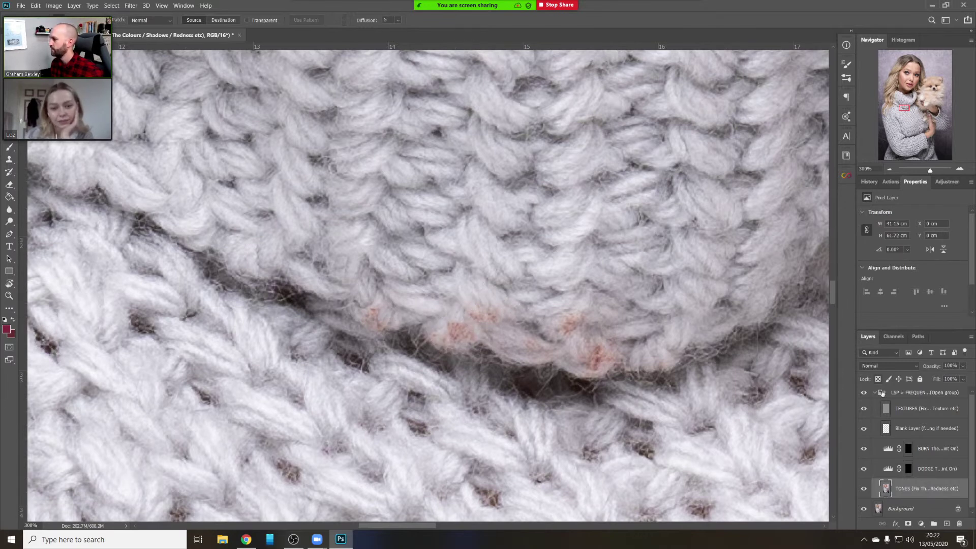
On the TEXTURES layer, patch the middle and left-hand orange stains along the roll neck's lower edge
left_click(887, 408)
mouse_move(492, 314)
left_mouse_down()
mouse_move(490, 294)
mouse_move(509, 272)
mouse_move(472, 347)
mouse_move(482, 325)
mouse_move(474, 283)
mouse_move(483, 295)
left_mouse_up()
left_click(483, 296)
mouse_move(462, 333)
left_mouse_down()
mouse_move(437, 341)
mouse_move(460, 330)
mouse_move(537, 351)
left_mouse_up()
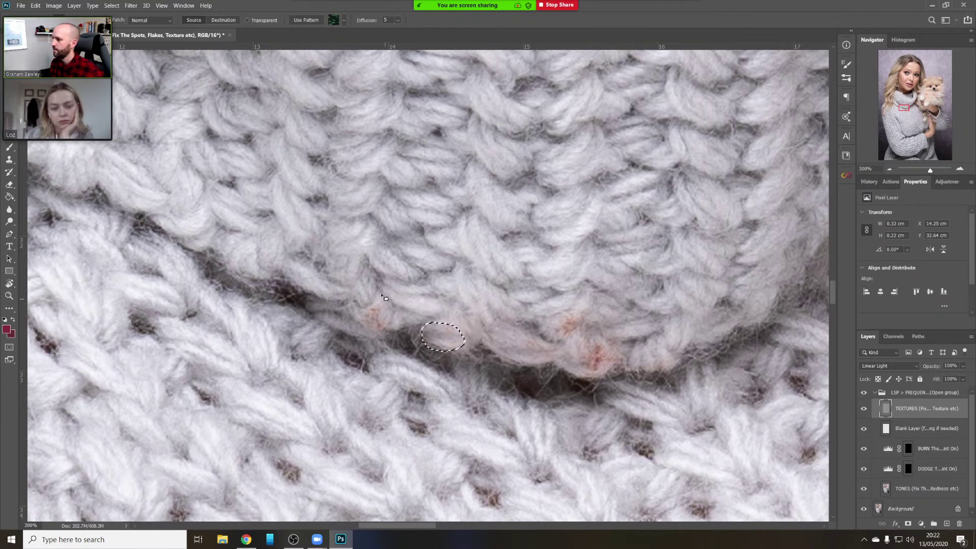
left_click(384, 301)
mouse_move(391, 315)
left_mouse_down()
mouse_move(407, 325)
mouse_move(394, 319)
mouse_move(379, 331)
mouse_move(349, 317)
mouse_move(338, 294)
mouse_move(386, 305)
left_mouse_up()
left_click(371, 323)
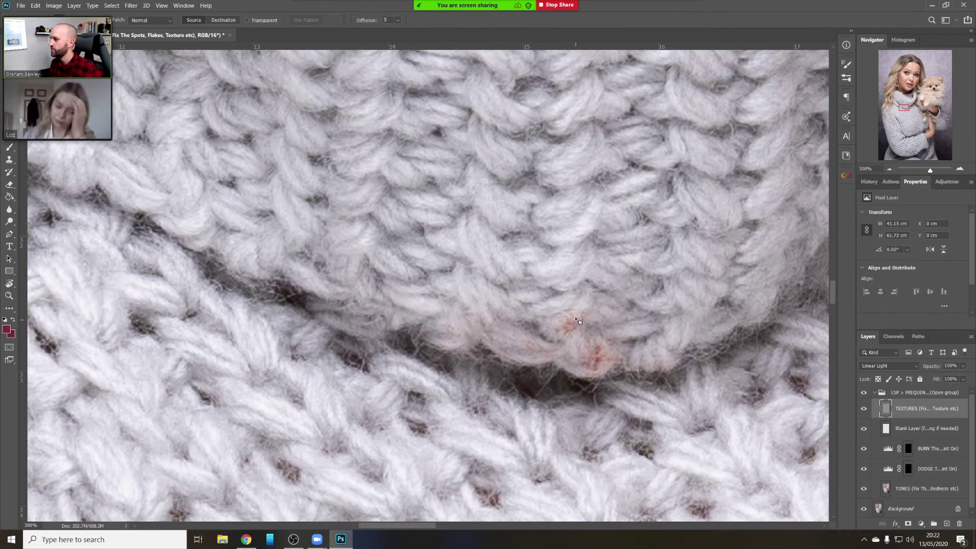
Patch the small orange stain just above the largest remaining one on the roll neck
mouse_move(590, 304)
left_mouse_down()
mouse_move(571, 335)
mouse_move(586, 294)
mouse_move(570, 308)
mouse_move(591, 306)
left_mouse_up()
left_click_drag(586, 309, 583, 269)
key("ctrl+d")
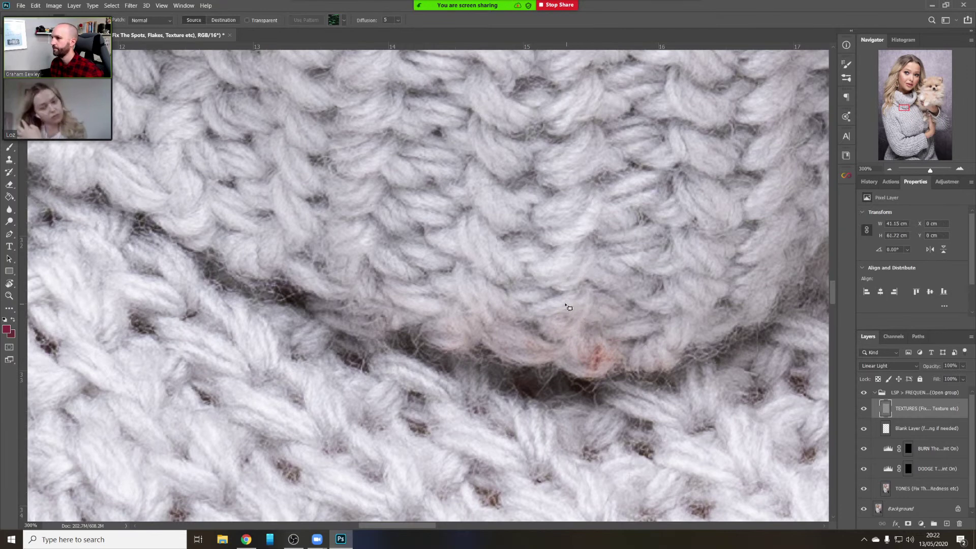
Patch the remaining orange make-up stains along the roll neck's lower edge on the TEXTURES layer
left_click_drag(579, 365, 590, 303)
mouse_move(596, 354)
left_mouse_down()
mouse_move(584, 327)
mouse_move(538, 345)
mouse_move(514, 338)
left_mouse_up()
key("ctrl+d")
mouse_move(508, 343)
left_mouse_down()
mouse_move(536, 342)
mouse_move(463, 321)
left_mouse_up()
key("ctrl+d")
key("ctrl+d")
left_click_drag(458, 323, 460, 307)
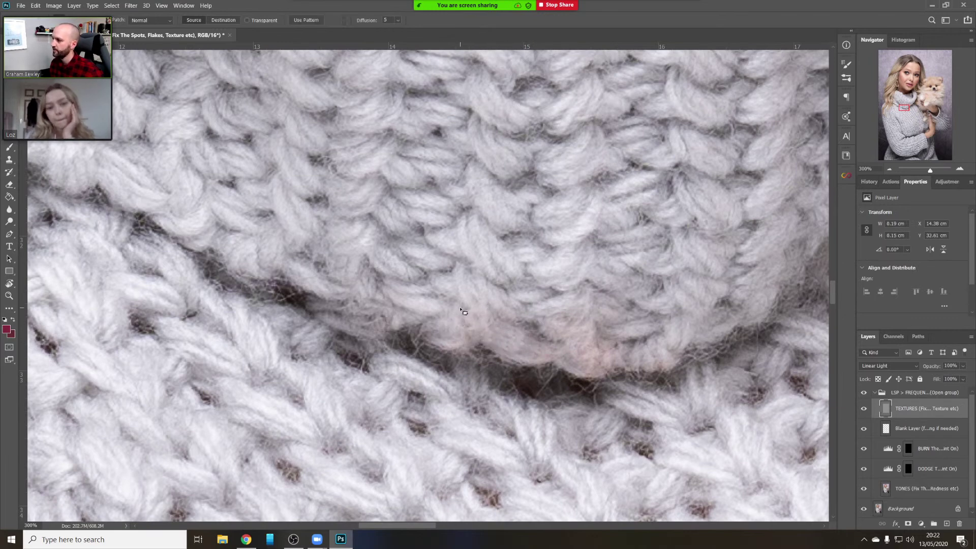
key("ctrl+d")
mouse_move(589, 331)
left_mouse_down()
mouse_move(599, 355)
mouse_move(583, 315)
mouse_move(573, 325)
left_mouse_up()
key("ctrl+d")
key("ctrl+d")
On the TONES layer, patch the pinkish cast across the middle and right-hand part of the roll neck's lower edge
left_click(915, 489)
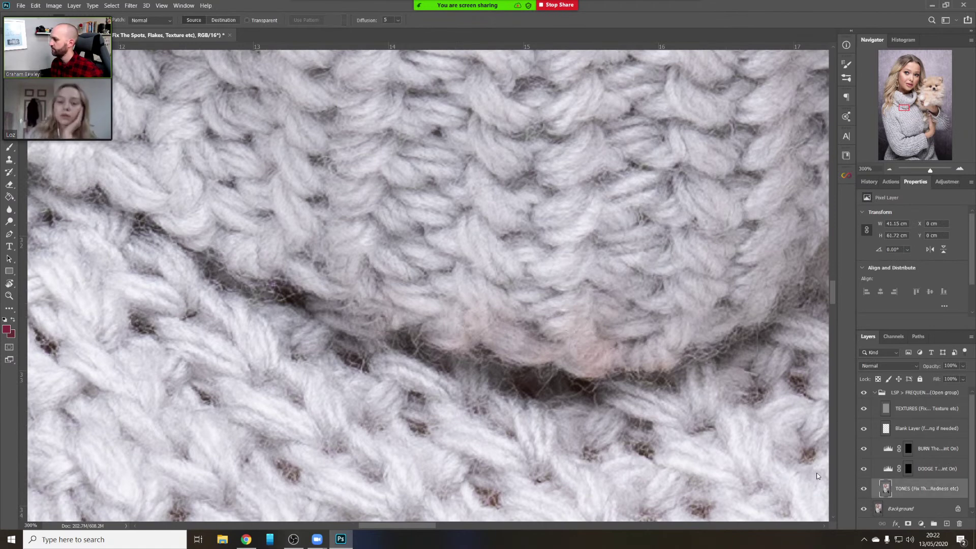
mouse_move(614, 314)
left_mouse_down()
mouse_move(629, 380)
mouse_move(618, 308)
left_mouse_up()
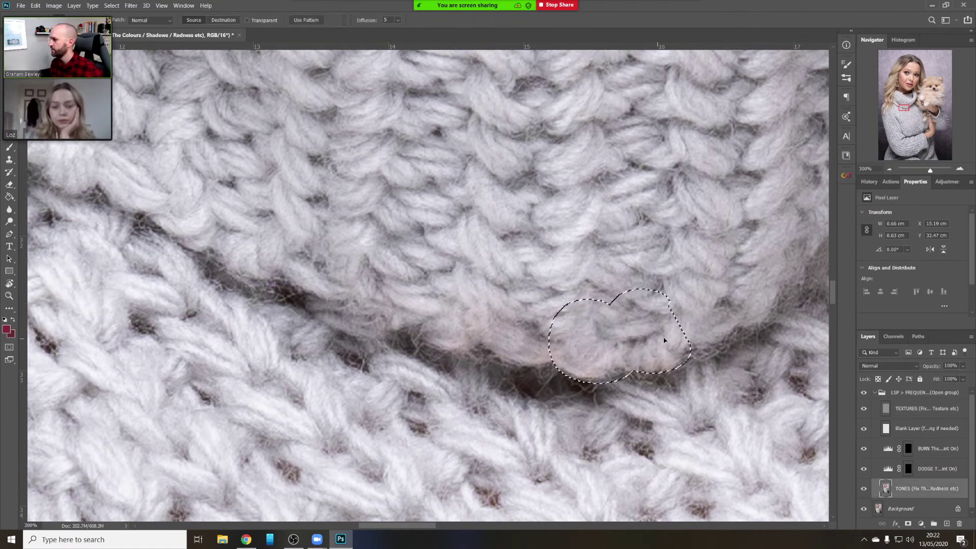
left_click_drag(600, 350, 575, 347)
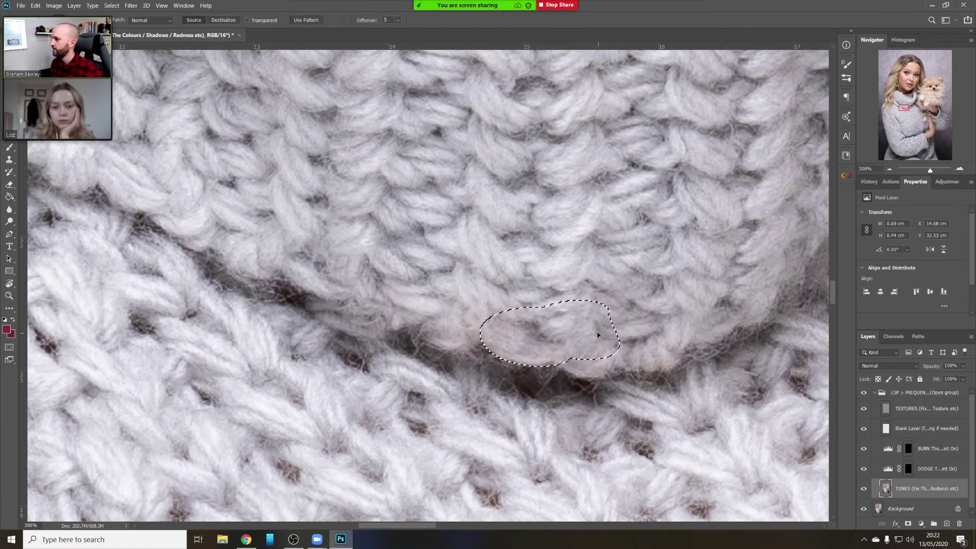
mouse_move(472, 287)
left_mouse_down()
mouse_move(460, 340)
mouse_move(503, 347)
mouse_move(532, 330)
left_mouse_up()
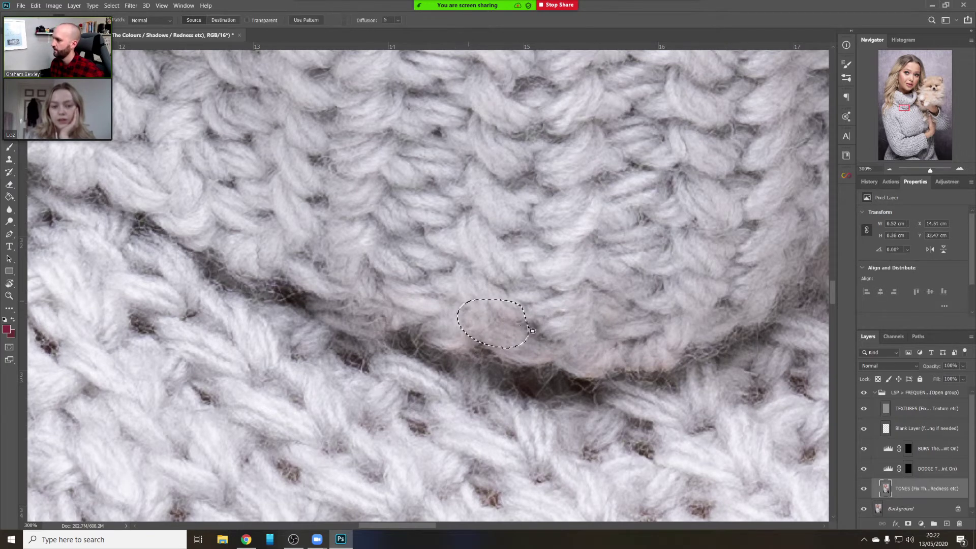
mouse_move(671, 345)
left_mouse_down()
mouse_move(685, 357)
mouse_move(641, 374)
mouse_move(636, 351)
mouse_move(604, 356)
mouse_move(613, 369)
mouse_move(584, 325)
mouse_move(556, 367)
mouse_move(574, 351)
left_mouse_up()
key("ctrl+d")
left_click_drag(572, 350, 592, 332)
key("ctrl+d")
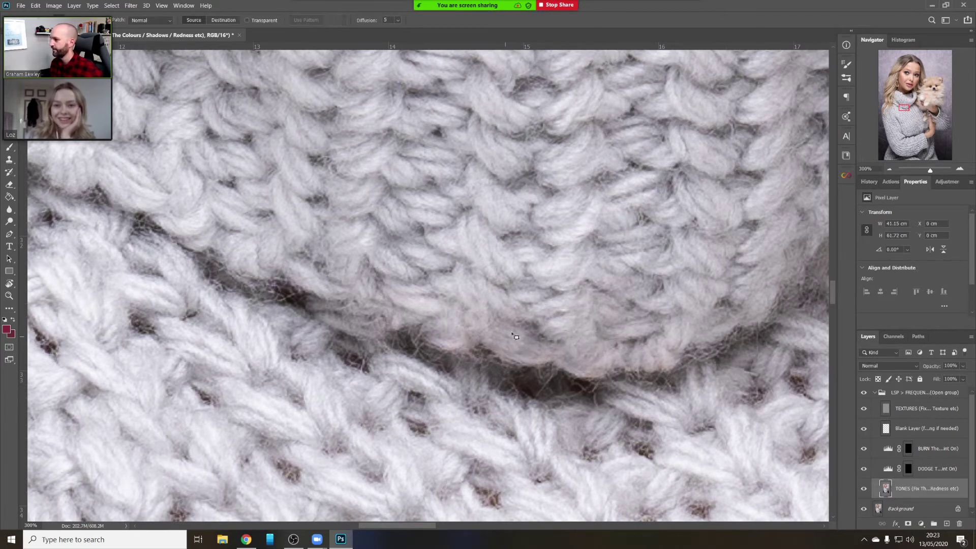
Patch the leftover pink tint on the left-hand part of the roll neck's lower edge
mouse_move(512, 333)
left_mouse_down()
mouse_move(532, 351)
mouse_move(475, 305)
mouse_move(484, 348)
left_mouse_up()
key("ctrl+d")
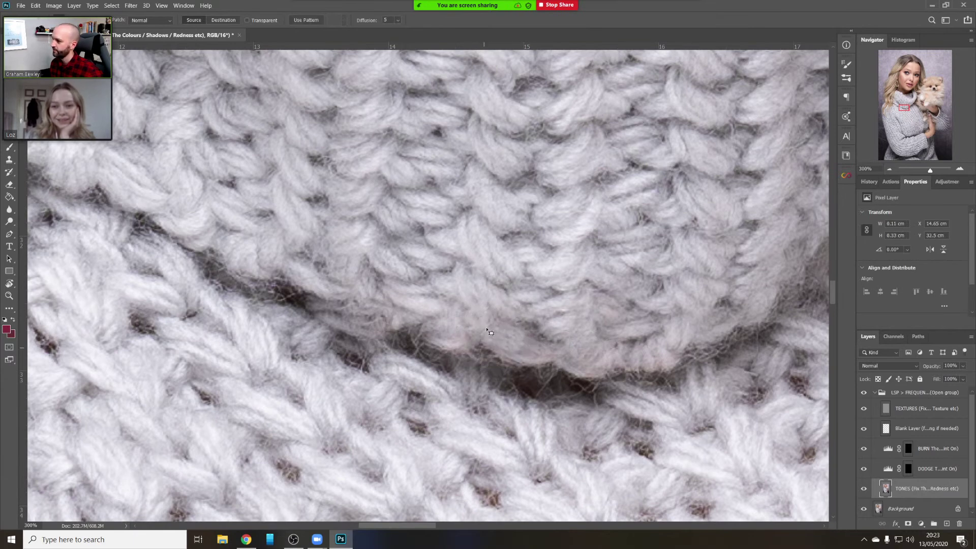
mouse_move(477, 304)
left_mouse_down()
mouse_move(442, 333)
mouse_move(481, 305)
left_mouse_up()
left_click_drag(470, 315, 467, 284)
key("ctrl+d")
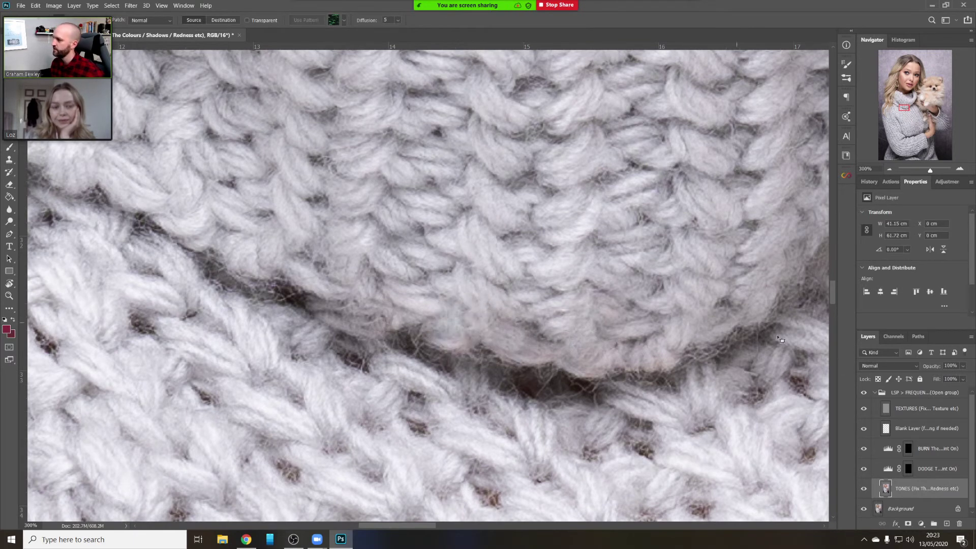
Compare the roll neck's lower edge with and without the frequency separation group
left_click(864, 394)
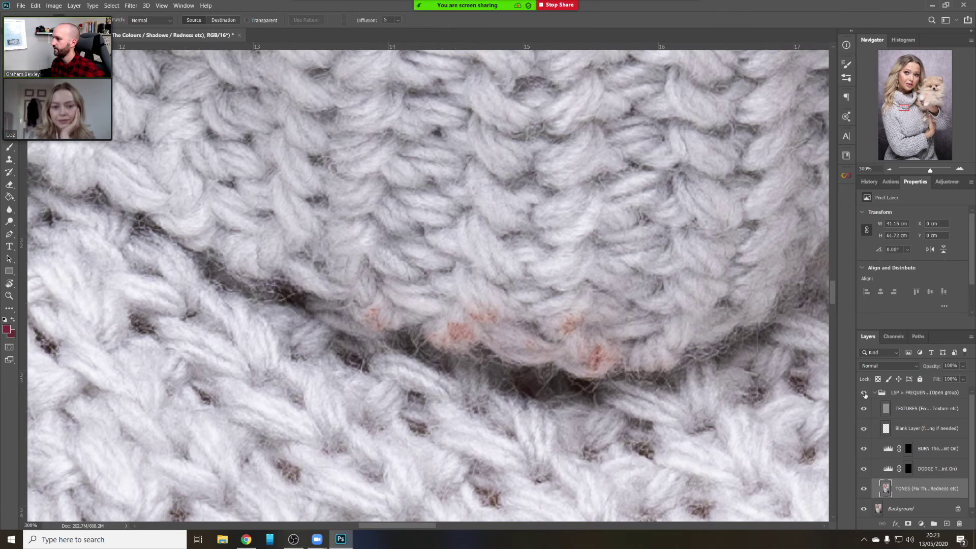
left_click(864, 394)
left_click(863, 394)
left_click(864, 393)
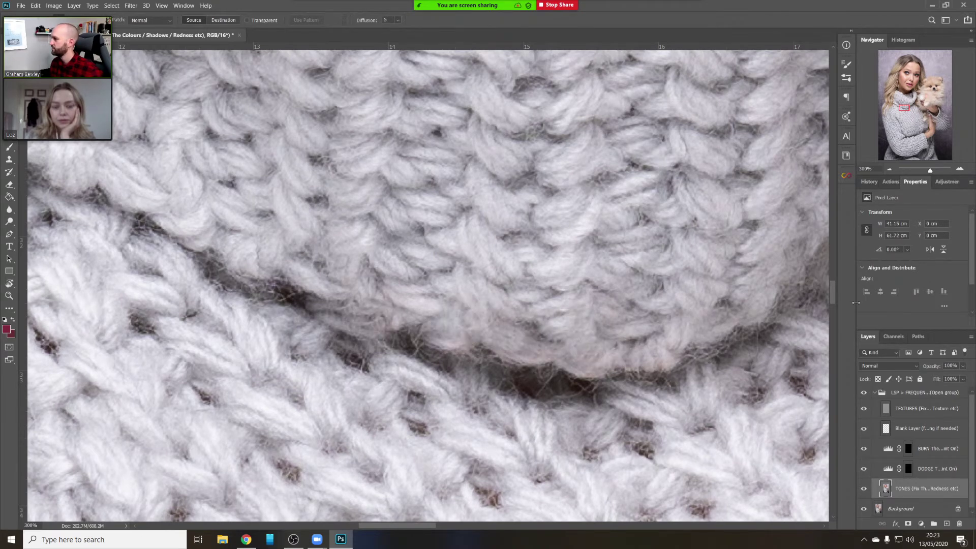
Flatten the retouched portrait and duplicate the Background layer
left_click(889, 169)
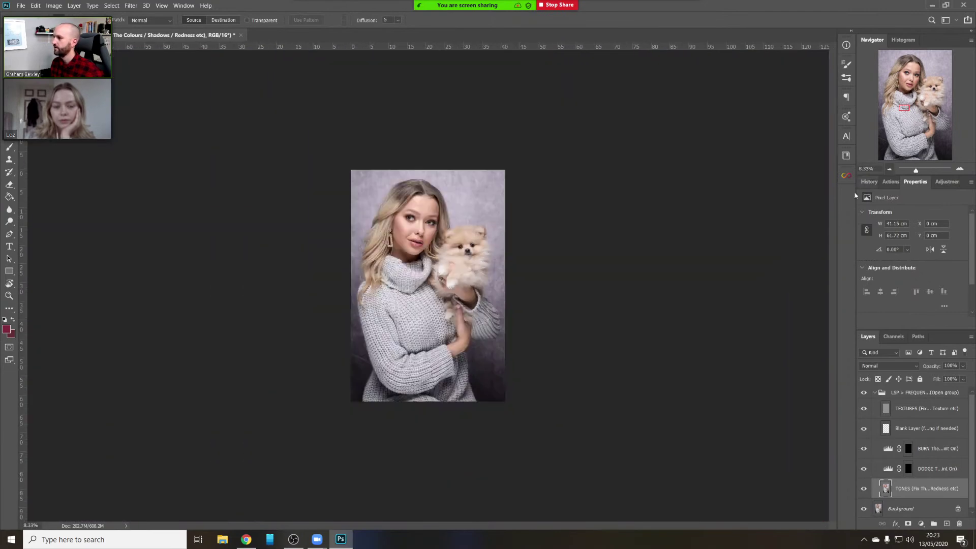
key("z")
left_click(411, 271)
left_click(411, 271)
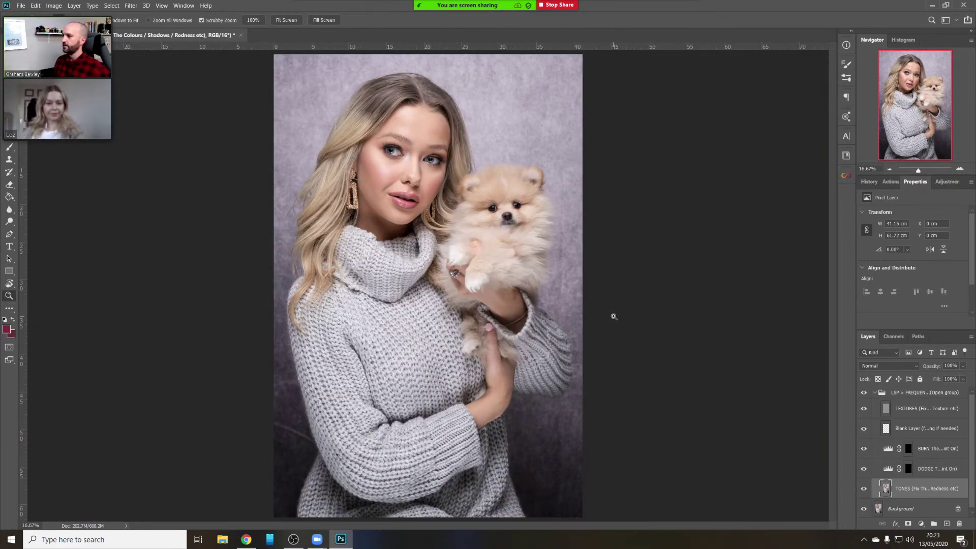
key("ctrl+Tab")
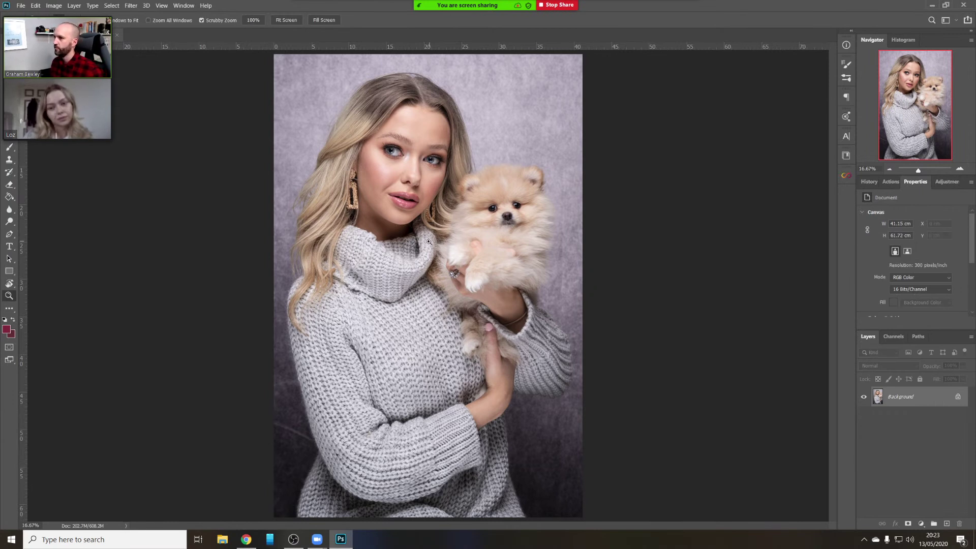
key("ctrl+j")
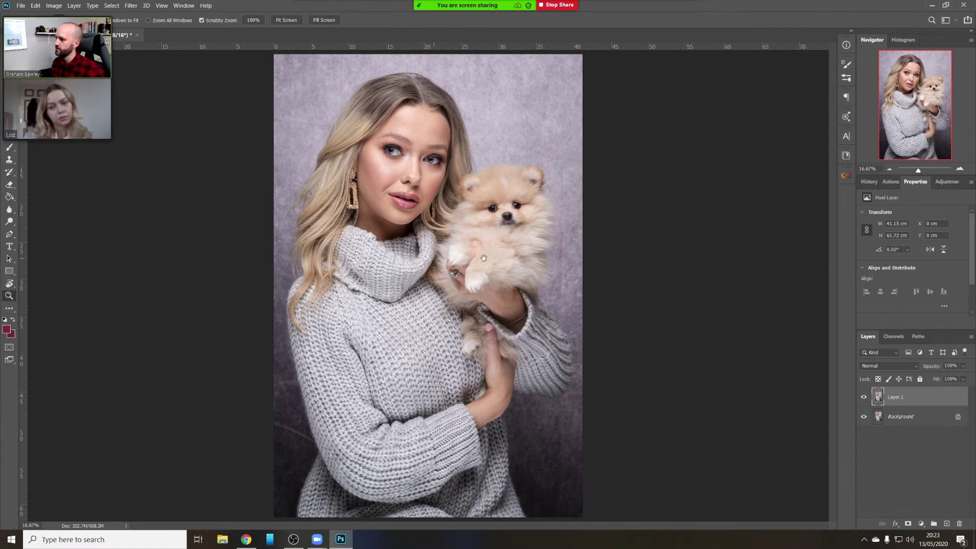
Patch the diagonal crease in the dark backdrop at the lower left, beside the sweater sleeve, on Layer 1
left_click(300, 400)
left_click(379, 338)
left_click(412, 241)
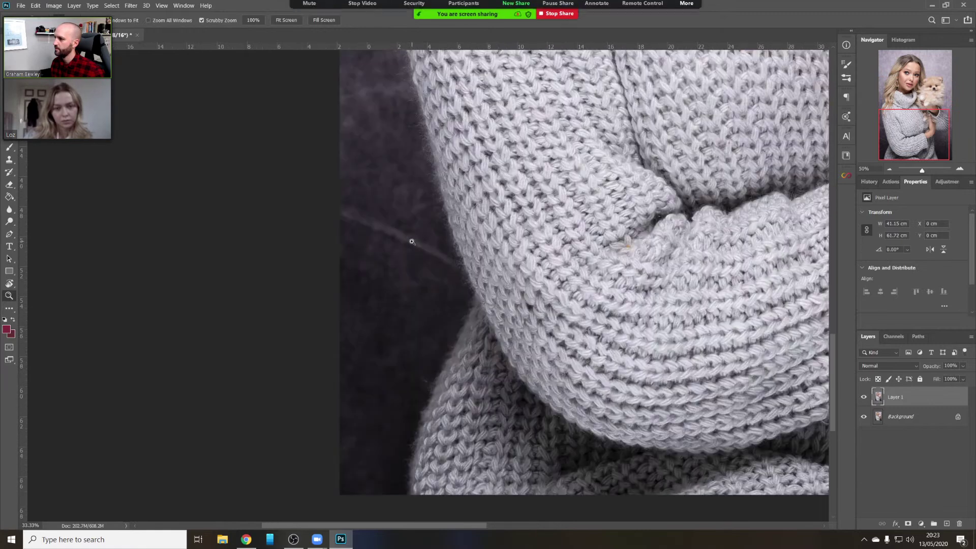
left_click(412, 242)
left_click(405, 231)
left_click_drag(414, 205, 435, 260)
key("j")
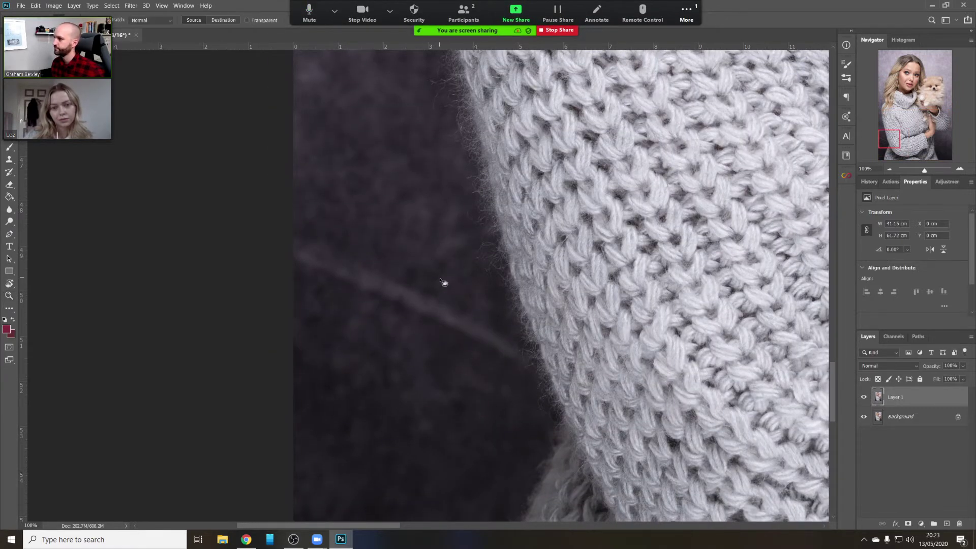
mouse_move(370, 255)
left_mouse_down()
mouse_move(354, 311)
mouse_move(518, 364)
mouse_move(496, 310)
mouse_move(458, 388)
left_mouse_up()
key("ctrl+d")
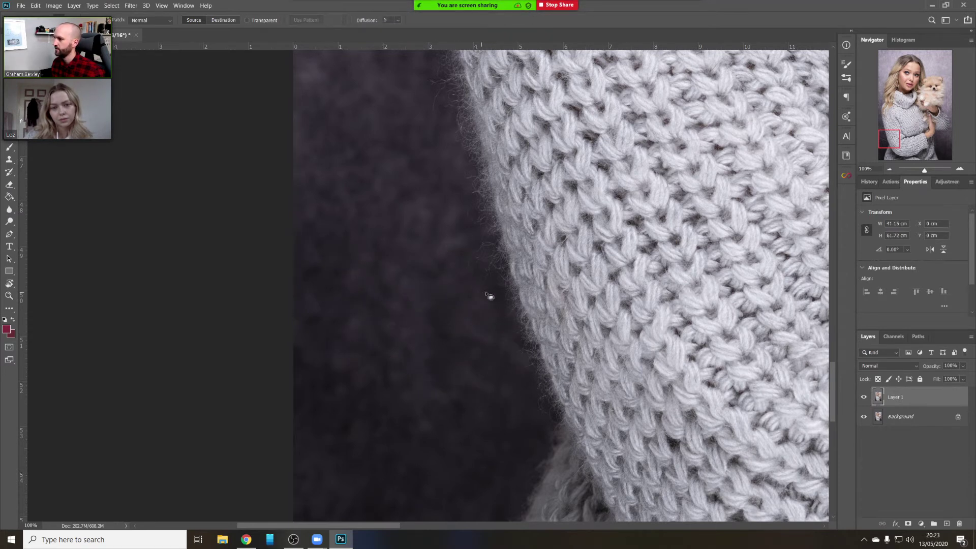
Patch a tall vertical strip of uneven backdrop at the lower right, below the raised sleeve
left_click_drag(490, 294, 342, 165)
left_click_drag(777, 279, 286, 206)
left_click_drag(763, 244, 321, 195)
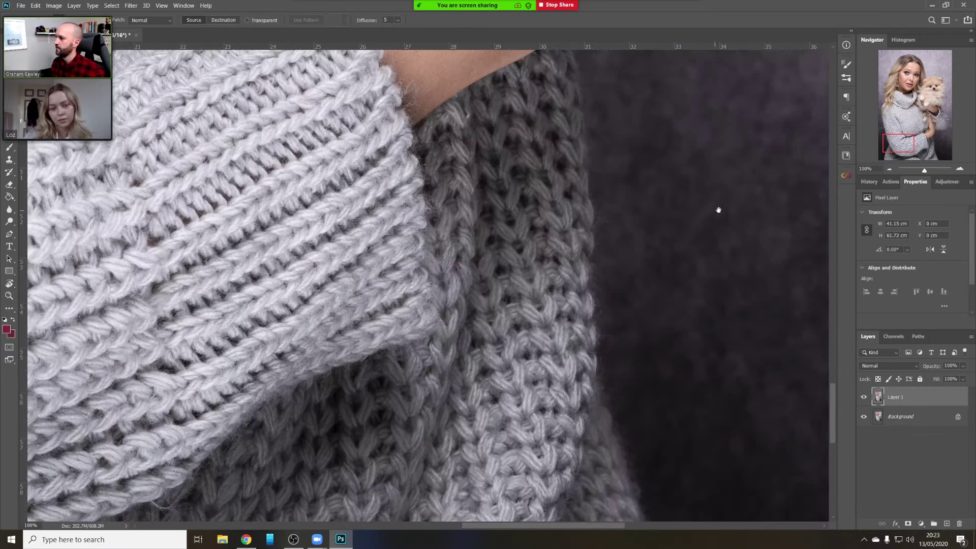
left_click_drag(719, 209, 538, 59)
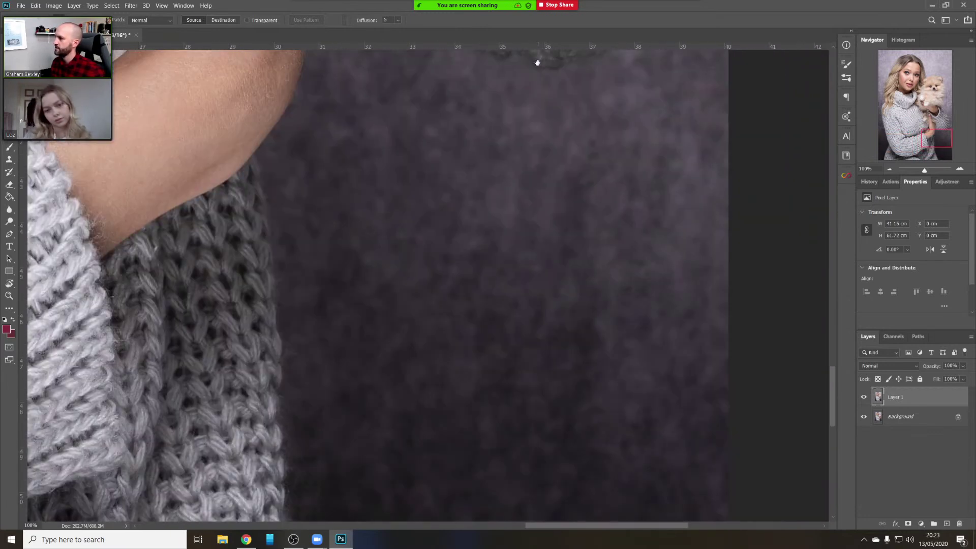
left_click(889, 168)
left_click(890, 168)
left_click(890, 168)
left_click(889, 168)
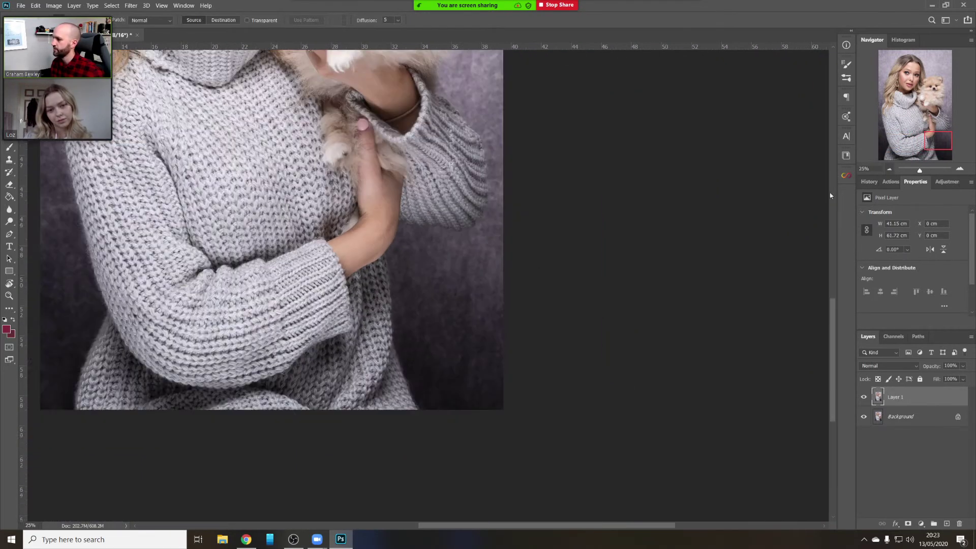
key("z")
left_click(467, 299)
left_click(468, 295)
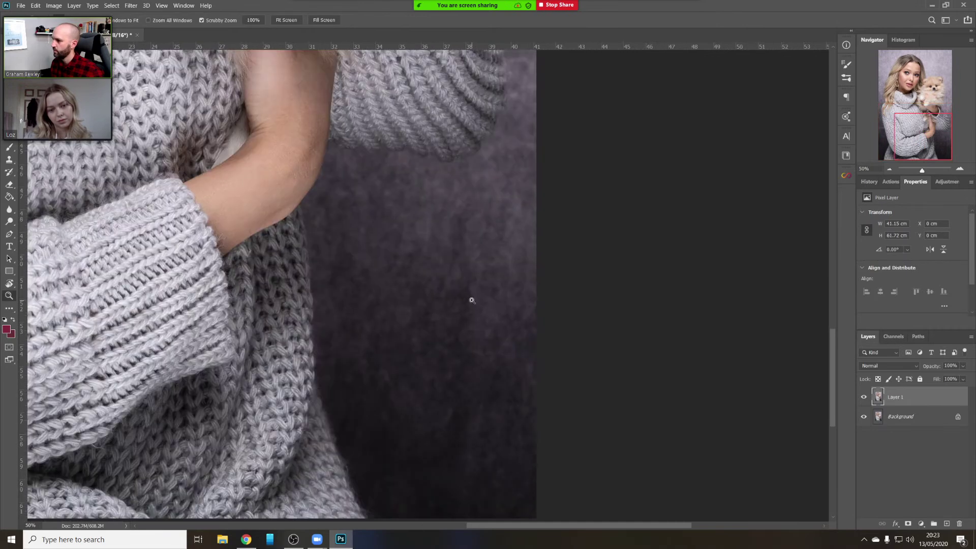
key("j")
left_click_drag(478, 233, 447, 374)
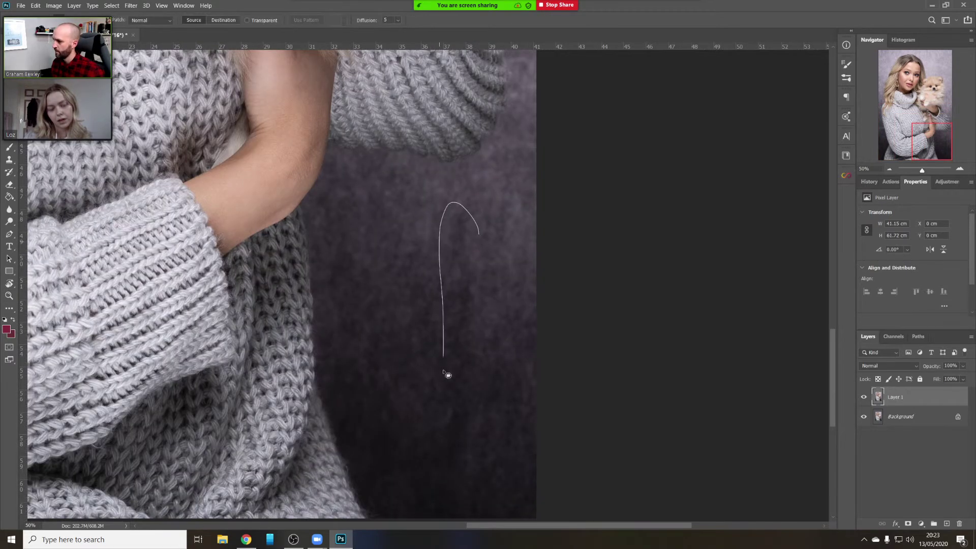
left_click_drag(474, 447, 477, 239)
left_click_drag(468, 338, 427, 320)
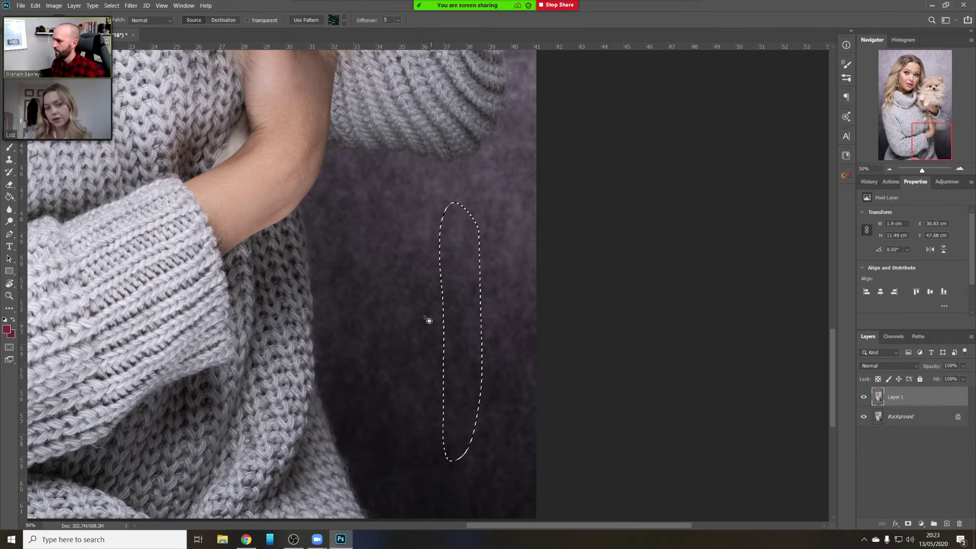
key("ctrl+d")
Patch marks in the narrow strip of backdrop between the raised sleeve and the photo's right edge
scroll(487, 277, "up", 4)
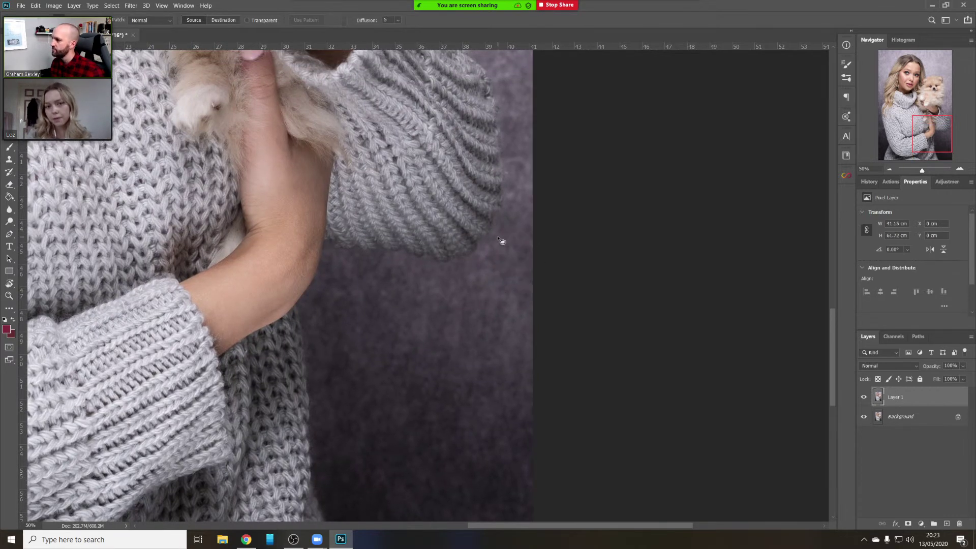
left_click_drag(498, 238, 496, 240)
key("ctrl+d")
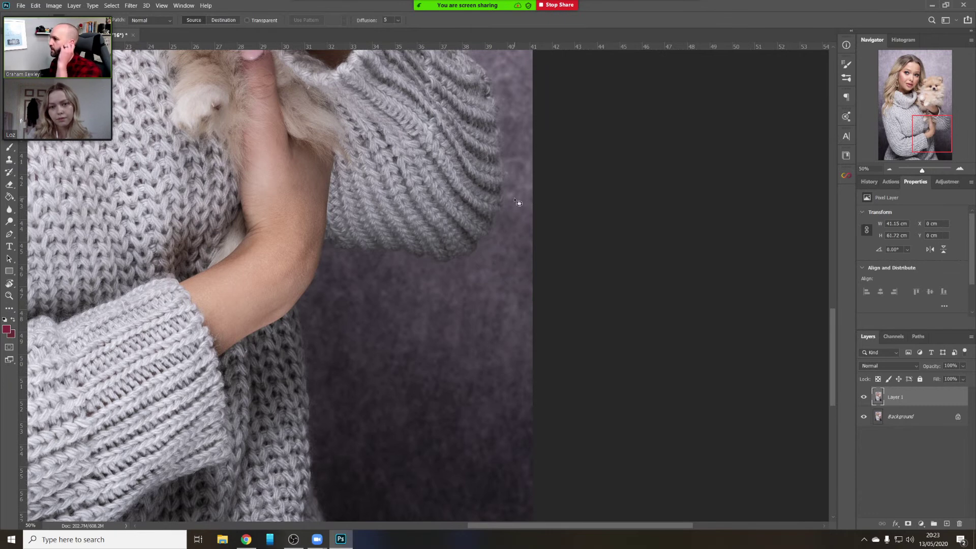
mouse_move(493, 166)
left_mouse_down()
mouse_move(485, 273)
mouse_move(512, 257)
mouse_move(514, 290)
mouse_move(510, 218)
left_mouse_up()
key("ctrl+d")
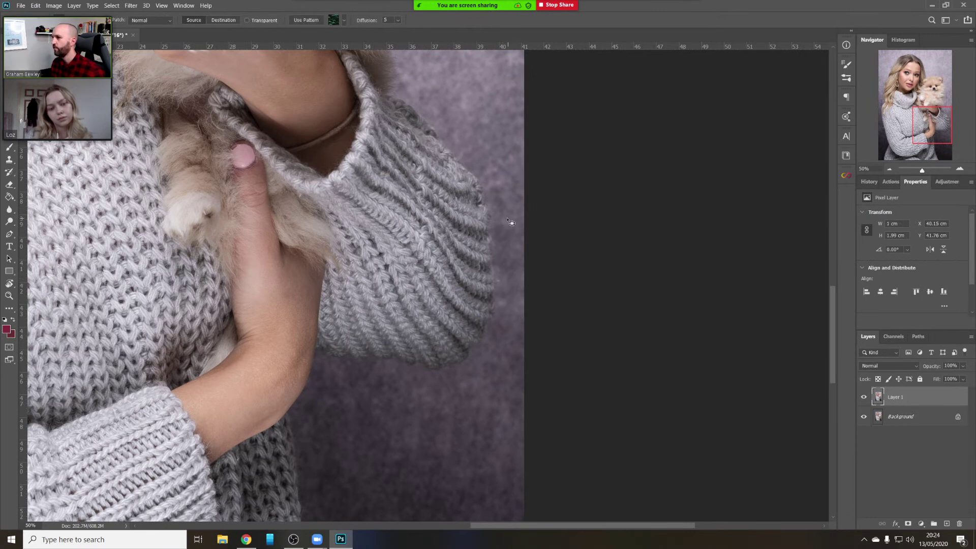
left_click_drag(492, 163, 495, 261)
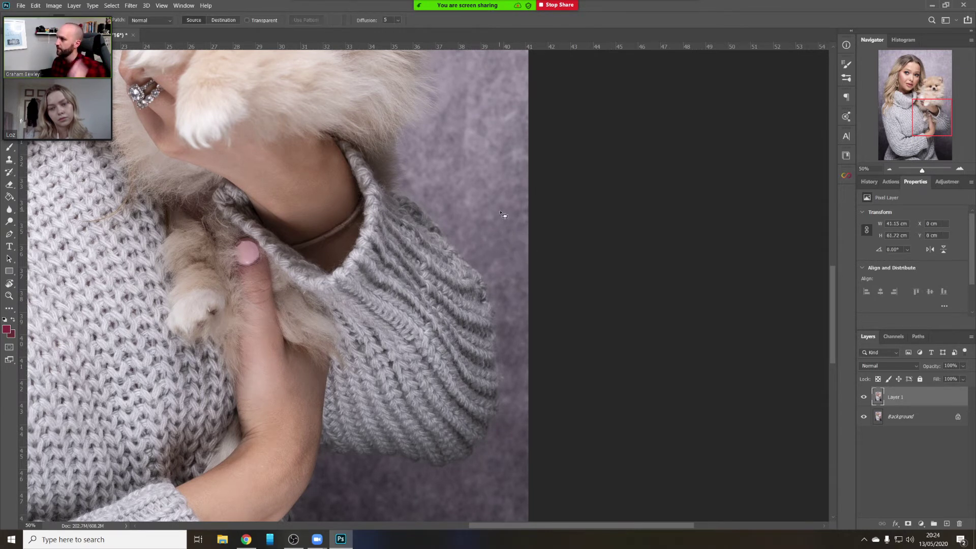
left_click_drag(490, 173, 505, 237)
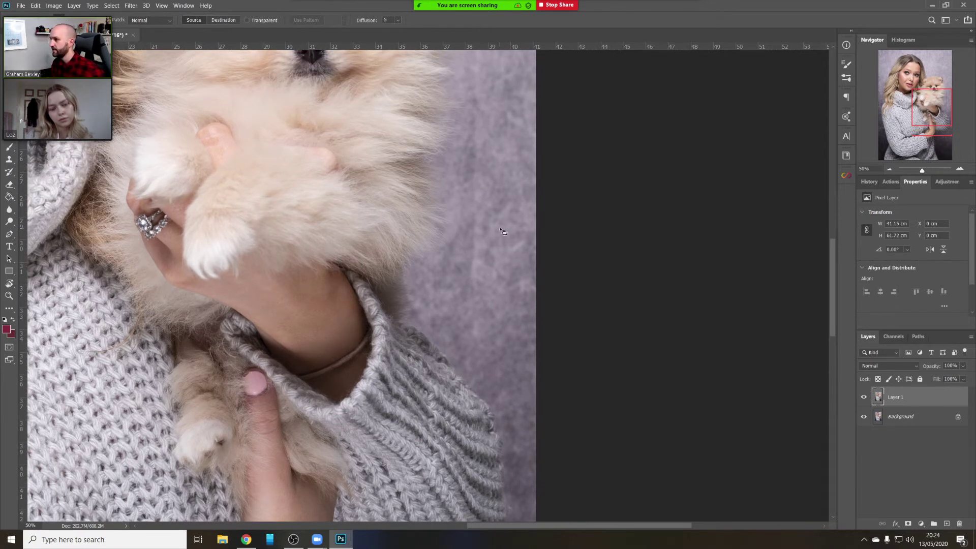
Patch the blotches in the backdrop to the right of the dog's lower body, just above the raised sleeve
left_click_drag(508, 281, 500, 209)
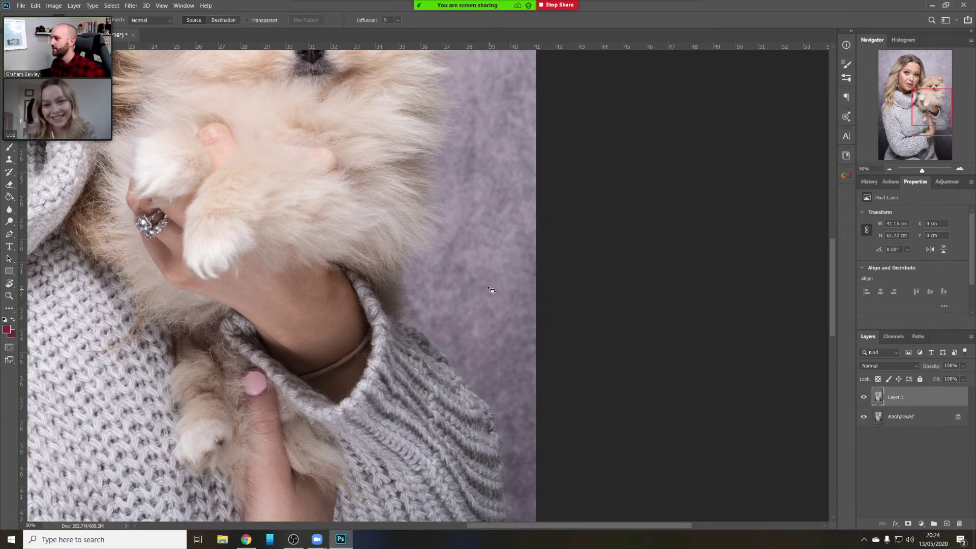
left_click_drag(488, 293, 488, 291)
left_click_drag(474, 283, 496, 271)
key("ctrl+d")
left_click_drag(498, 235, 495, 238)
left_click_drag(478, 253, 500, 294)
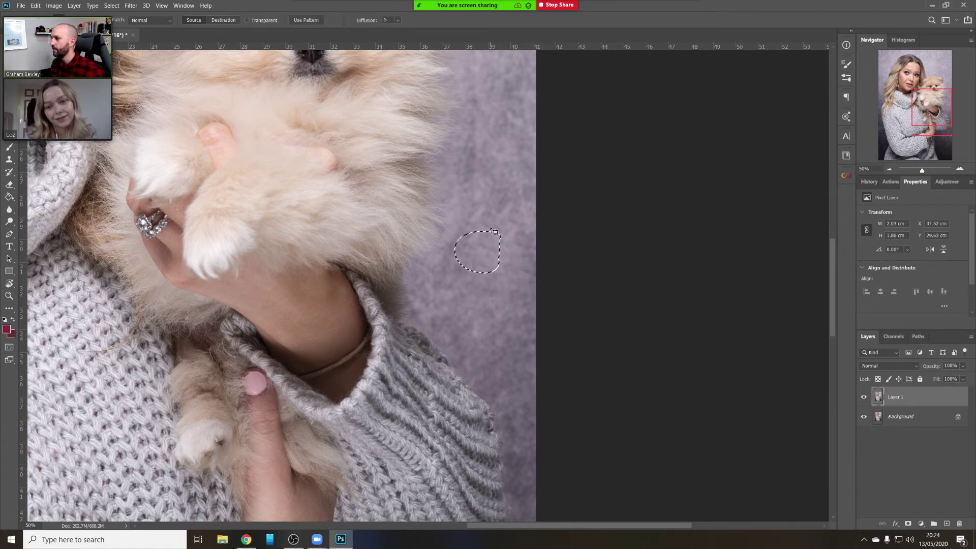
key("ctrl+d")
Patch the uneven backdrop close to the raised sleeve and along the edge of the dog's lower fur
left_click_drag(496, 330, 461, 298)
key("ctrl+d")
left_click_drag(448, 312, 484, 298)
key("ctrl+d")
mouse_move(460, 266)
left_mouse_down()
mouse_move(482, 265)
mouse_move(483, 218)
mouse_move(491, 218)
mouse_move(458, 235)
mouse_move(494, 211)
left_mouse_up()
key("ctrl+d")
key("ctrl+d")
key("ctrl+d")
key("ctrl+d")
key("ctrl+d")
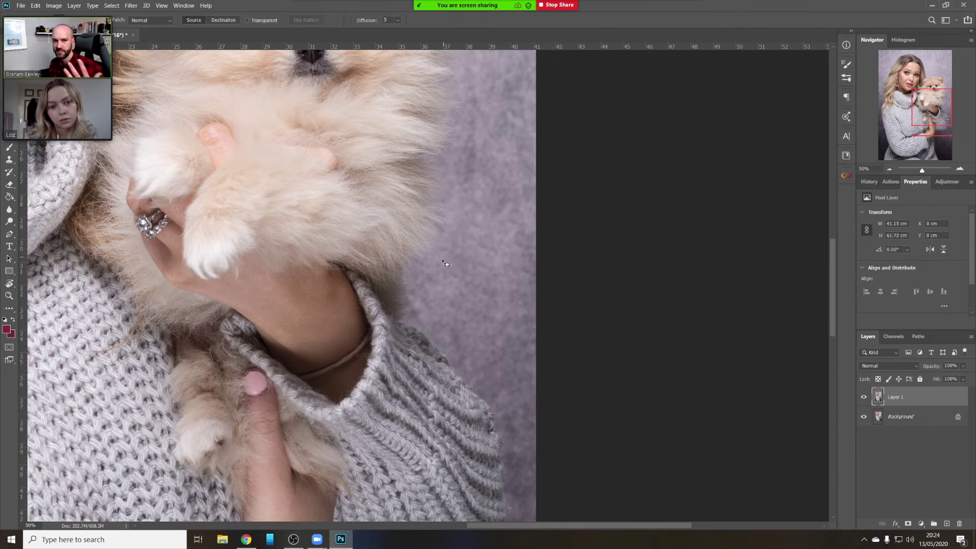
Even out the remaining blotches in the backdrop level with the dog's lower paw using further small patches
mouse_move(485, 310)
left_mouse_down()
mouse_move(447, 308)
mouse_move(488, 308)
mouse_move(501, 283)
left_mouse_up()
key("ctrl+d")
left_click_drag(487, 288, 496, 309)
key("ctrl+d")
mouse_move(498, 263)
left_mouse_down()
mouse_move(447, 256)
mouse_move(499, 265)
left_mouse_up()
left_click_drag(485, 263, 498, 296)
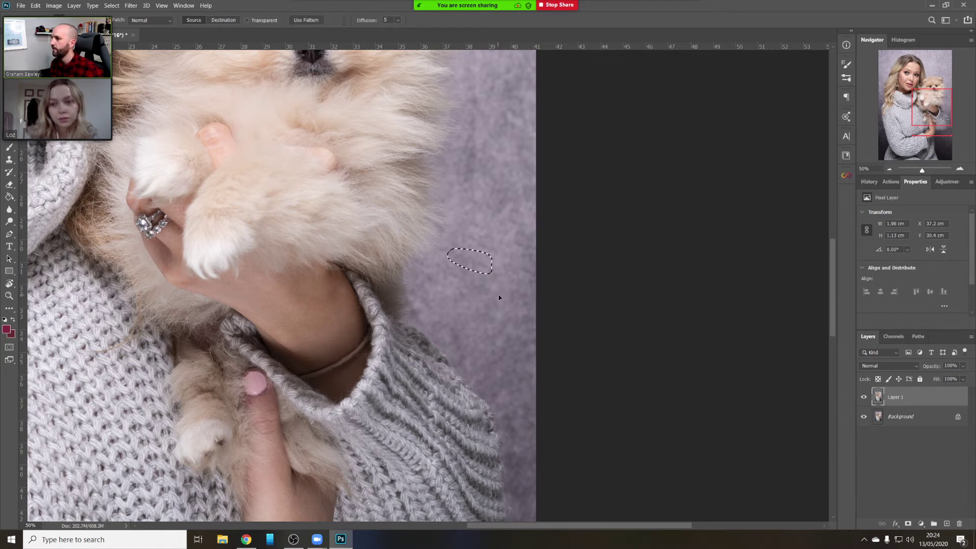
key("ctrl+d")
left_click_drag(499, 244, 490, 277)
key("ctrl+d")
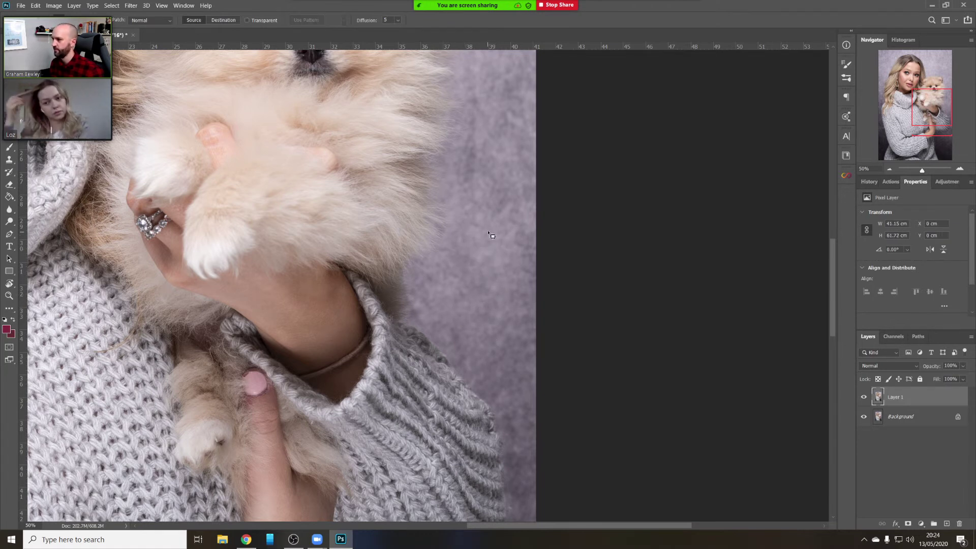
Patch the marks higher up the backdrop, to the right of the dog's chest
left_click_drag(490, 228, 491, 221)
left_click_drag(478, 228, 485, 254)
key("ctrl+d")
left_click_drag(496, 200, 504, 191)
key("ctrl+d")
mouse_move(494, 237)
left_mouse_down()
mouse_move(483, 211)
mouse_move(459, 249)
left_mouse_up()
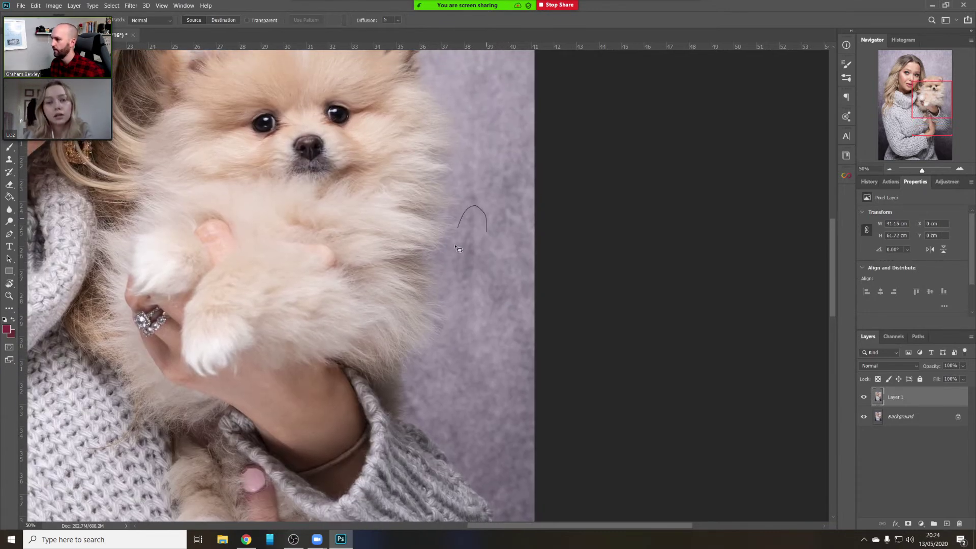
left_click_drag(487, 301, 487, 238)
left_click_drag(475, 290, 499, 288)
key("ctrl+d")
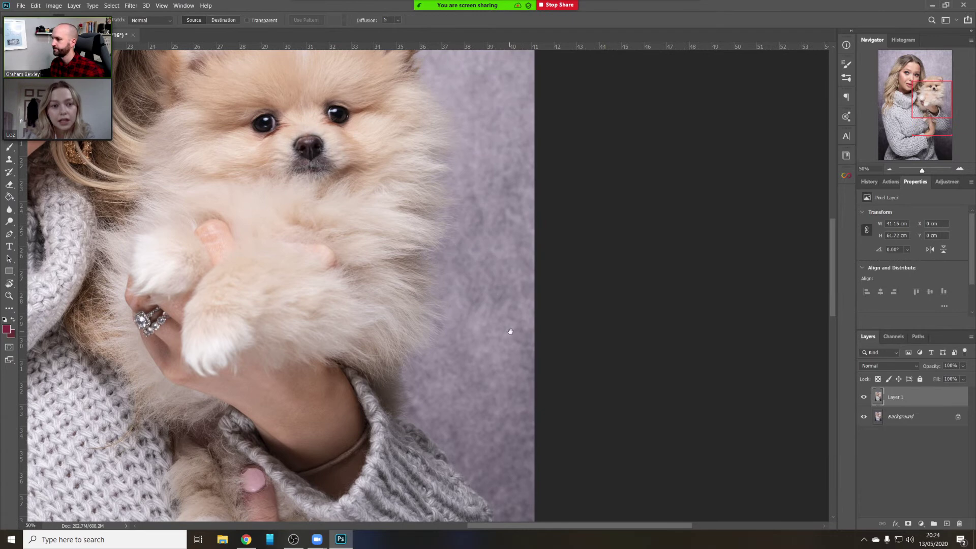
Patch the blotch in the backdrop to the right of the dog's lower body
left_click_drag(510, 331, 498, 257)
scroll(529, 214, "up", 3)
scroll(503, 250, "down", 3)
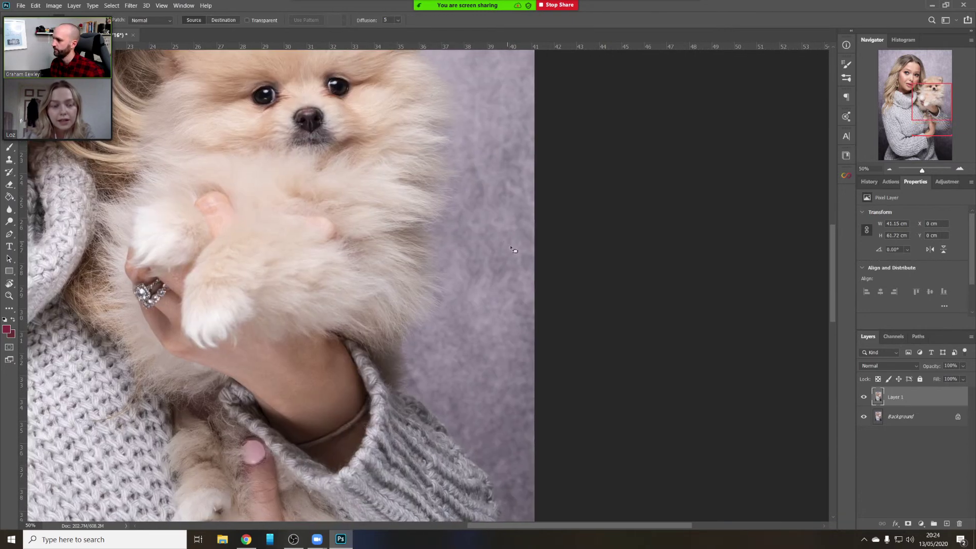
mouse_move(471, 296)
left_mouse_down()
mouse_move(531, 277)
mouse_move(496, 320)
left_mouse_up()
key("ctrl+d")
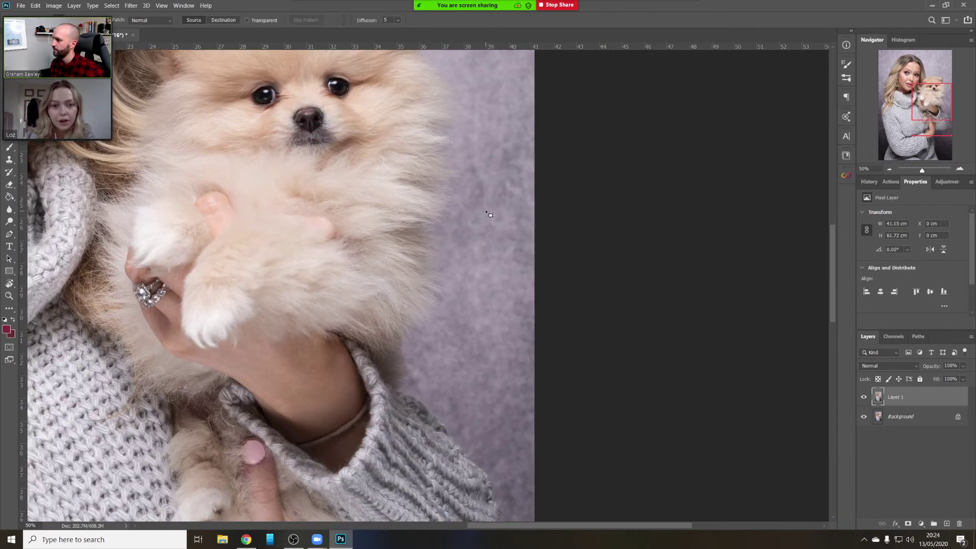
Patch the dark blotches in the narrow backdrop strip to the right of the dog's chest
left_click_drag(494, 212, 489, 235)
key("ctrl+d")
left_click_drag(491, 186, 484, 205)
left_click_drag(486, 210, 491, 229)
key("ctrl+d")
scroll(499, 239, "up", 3)
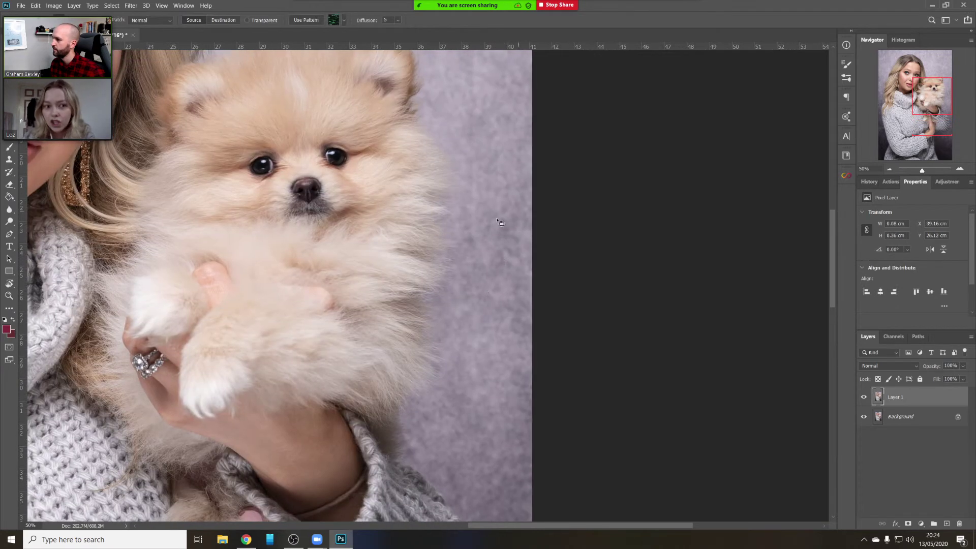
key("ctrl+d")
Even out the remaining backdrop blotches along the dog's right side with further small patches
left_click_drag(512, 225, 514, 282)
left_click_drag(501, 288, 493, 251)
key("ctrl+d")
left_click_drag(486, 348, 479, 213)
mouse_move(473, 264)
left_mouse_down()
mouse_move(469, 219)
mouse_move(468, 260)
left_mouse_up()
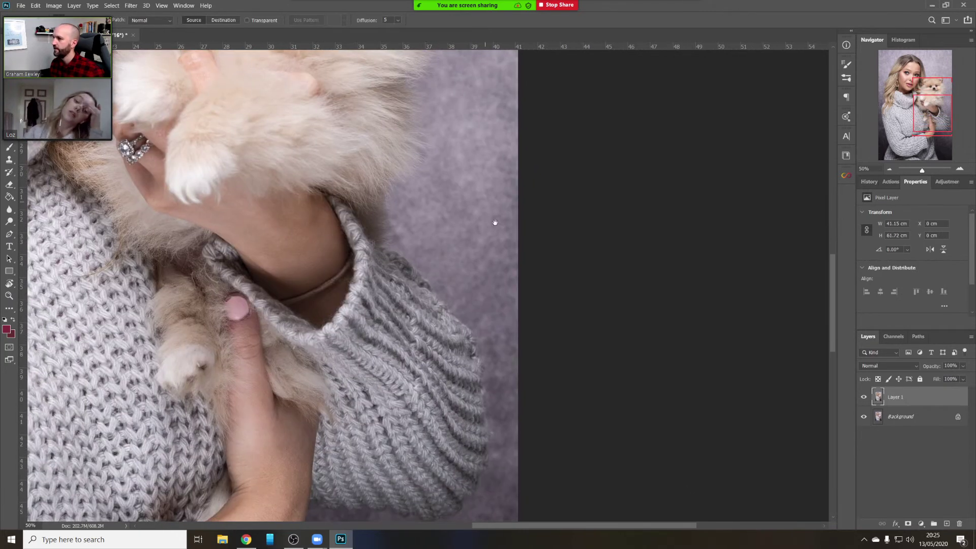
left_click_drag(495, 222, 508, 380)
mouse_move(508, 186)
left_mouse_down()
mouse_move(516, 264)
mouse_move(485, 262)
mouse_move(526, 244)
left_mouse_up()
key("ctrl+d")
mouse_move(510, 184)
left_mouse_down()
mouse_move(510, 259)
mouse_move(475, 203)
left_mouse_up()
key("ctrl+d")
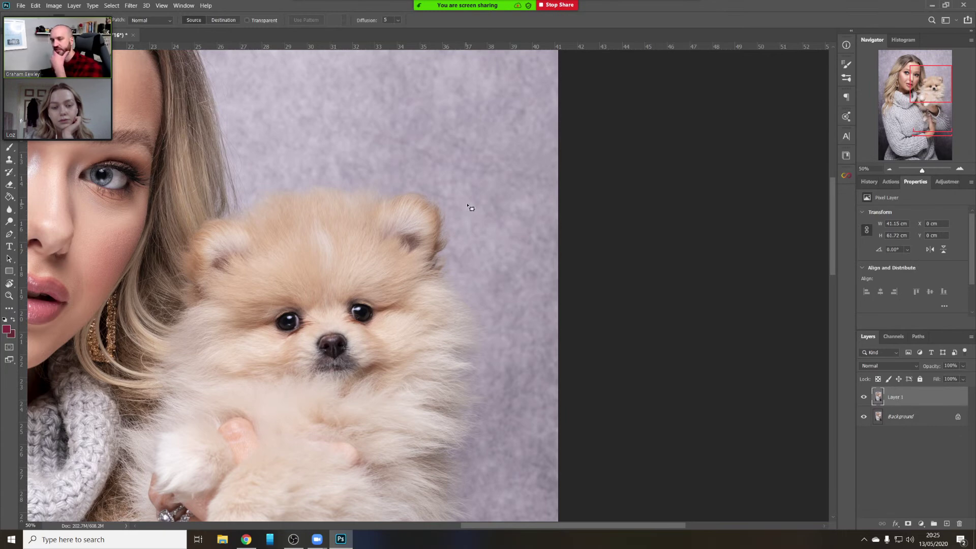
Patch the uneven backdrop between the dog's right-hand ear and the image's right edge
mouse_move(517, 269)
left_mouse_down()
mouse_move(514, 235)
mouse_move(488, 218)
mouse_move(510, 204)
mouse_move(509, 248)
left_mouse_up()
mouse_move(531, 200)
left_mouse_down()
mouse_move(523, 184)
mouse_move(480, 218)
mouse_move(484, 159)
mouse_move(451, 144)
mouse_move(491, 149)
mouse_move(429, 104)
mouse_move(508, 171)
mouse_move(534, 100)
left_mouse_up()
key("ctrl+d")
key("ctrl+d")
key("ctrl+d")
key("ctrl+d")
key("ctrl+d")
mouse_move(531, 169)
left_mouse_down()
mouse_move(508, 200)
mouse_move(528, 211)
mouse_move(478, 140)
left_mouse_up()
key("ctrl+d")
mouse_move(504, 213)
left_mouse_down()
mouse_move(526, 243)
mouse_move(506, 173)
left_mouse_up()
key("ctrl+d")
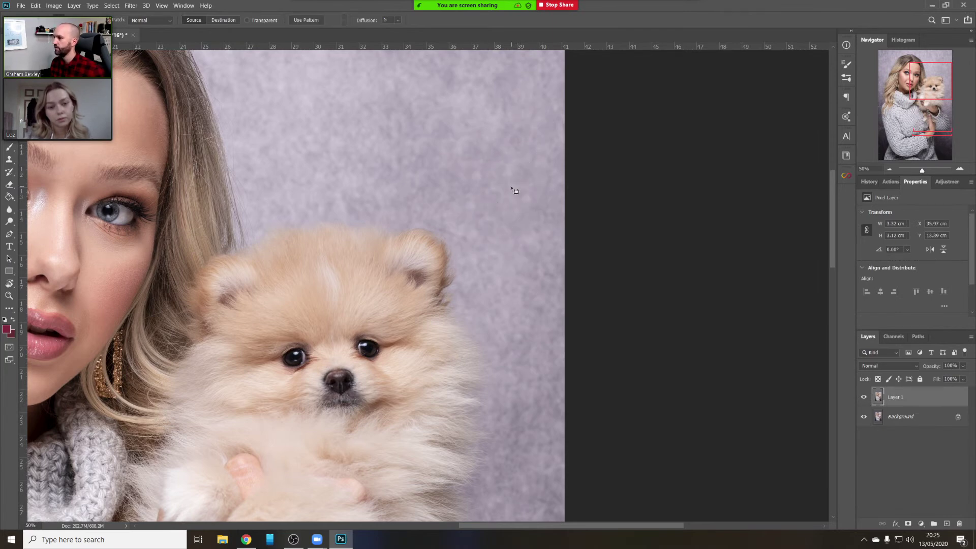
Patch the darker marks in the backdrop above the dog's head
left_click_drag(476, 120, 507, 208)
mouse_move(496, 167)
left_mouse_down()
mouse_move(475, 192)
mouse_move(424, 156)
mouse_move(446, 214)
left_mouse_up()
key("ctrl+d")
mouse_move(457, 157)
left_mouse_down()
mouse_move(509, 249)
mouse_move(437, 213)
mouse_move(433, 279)
mouse_move(385, 277)
left_mouse_up()
key("ctrl+d")
key("ctrl+d")
key("ctrl+d")
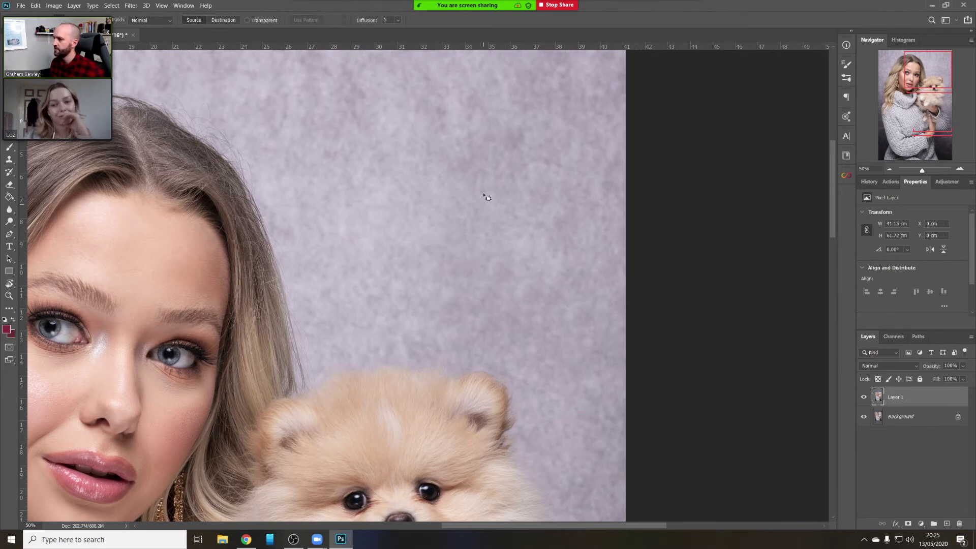
Patch the blotches in the upper-right part of the backdrop, between the woman's hair and the image corner
left_click_drag(487, 197, 523, 263)
mouse_move(491, 189)
left_mouse_down()
mouse_move(488, 227)
mouse_move(438, 216)
left_mouse_up()
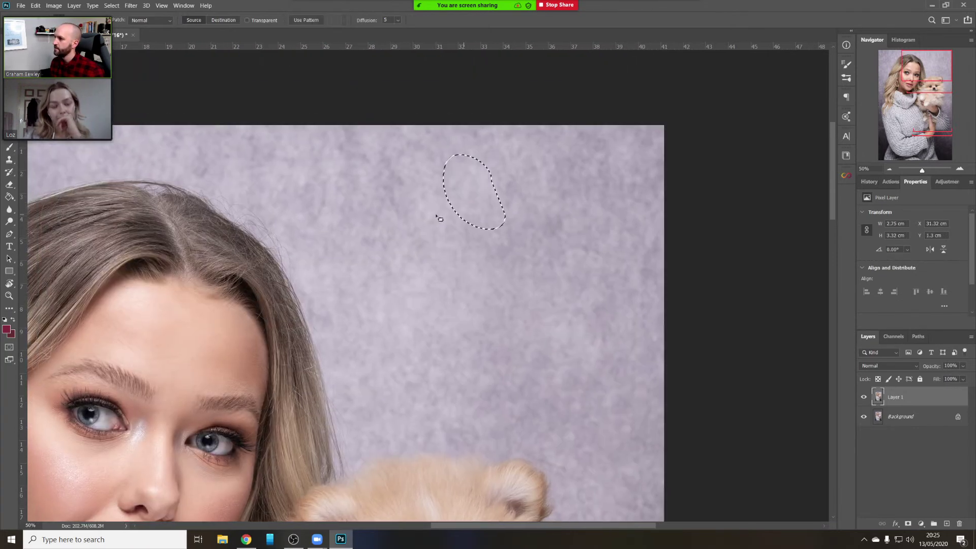
key("ctrl+d")
left_click_drag(371, 194, 422, 215)
key("ctrl+d")
mouse_move(573, 199)
left_mouse_down()
mouse_move(616, 251)
mouse_move(577, 200)
left_mouse_up()
Patch out the horizontal crease in the backdrop to the left of the woman's hair
scroll(382, 243, "left", 10)
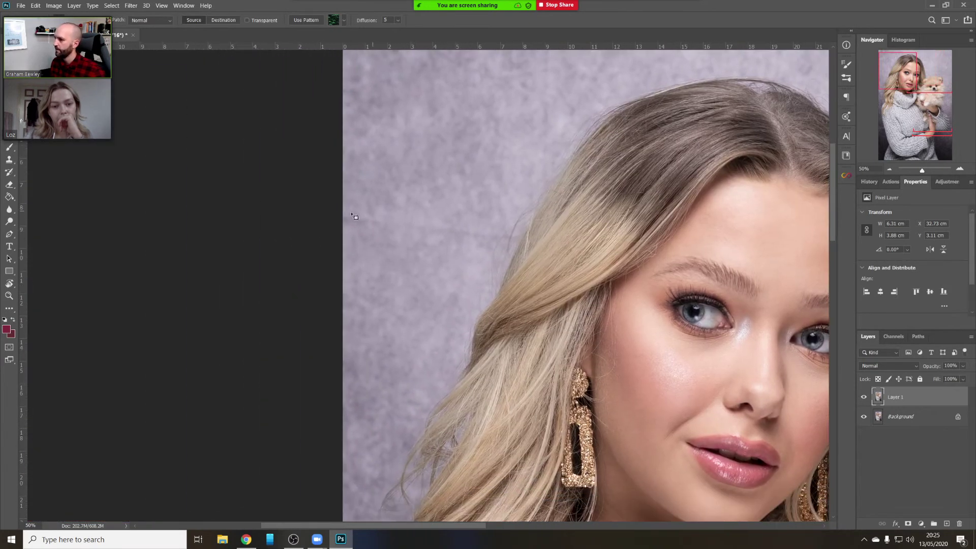
mouse_move(414, 212)
left_mouse_down()
mouse_move(412, 221)
mouse_move(391, 190)
left_mouse_up()
key("ctrl+d")
mouse_move(462, 211)
left_mouse_down()
mouse_move(441, 243)
mouse_move(508, 227)
mouse_move(462, 211)
left_mouse_up()
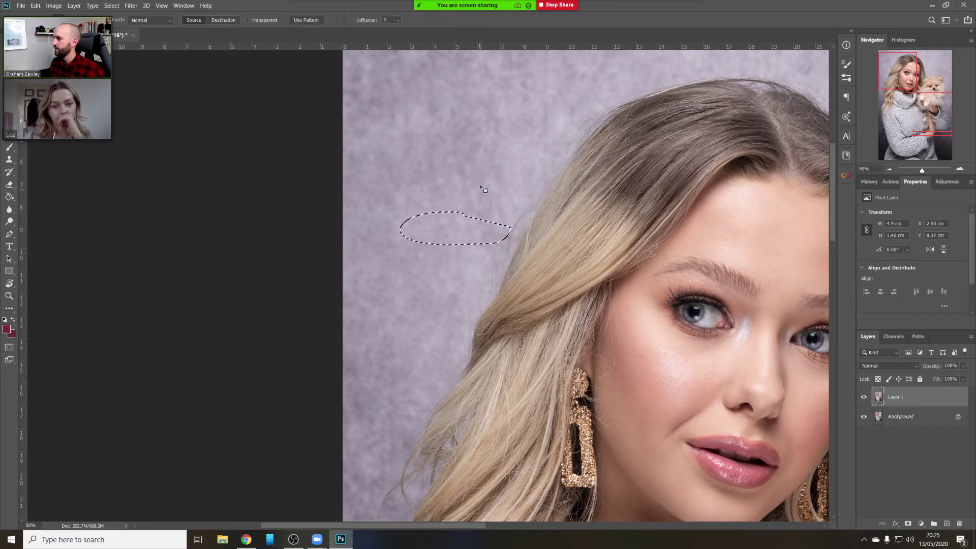
key("ctrl+d")
Patch the dark area of the backdrop near the image's upper-left corner
scroll(464, 142, "up", 4)
scroll(390, 150, "down", 1)
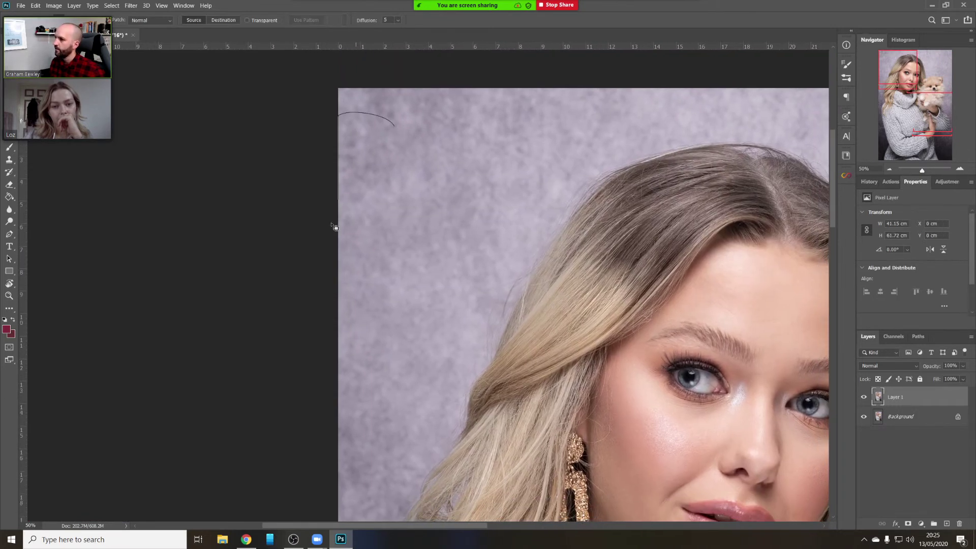
left_click_drag(334, 227, 399, 130)
left_click_drag(371, 162, 386, 229)
key("ctrl+d")
Smooth the blotches between the upper-left corner and the woman's hair with further patches
mouse_move(421, 196)
left_mouse_down()
mouse_move(471, 200)
mouse_move(420, 197)
left_mouse_up()
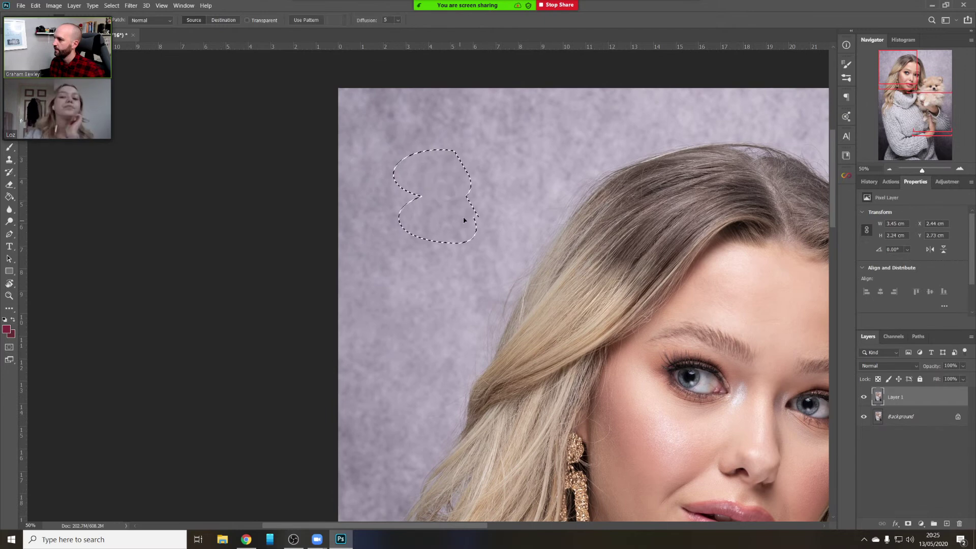
left_click_drag(463, 220, 464, 223)
key("ctrl+d")
left_click_drag(460, 175, 461, 178)
left_click_drag(497, 178, 503, 224)
key("ctrl+d")
Patch the darker spots along the top of the backdrop, just up and left of the woman's head
mouse_move(437, 327)
left_mouse_down()
mouse_move(427, 124)
mouse_move(404, 315)
mouse_move(399, 250)
left_mouse_up()
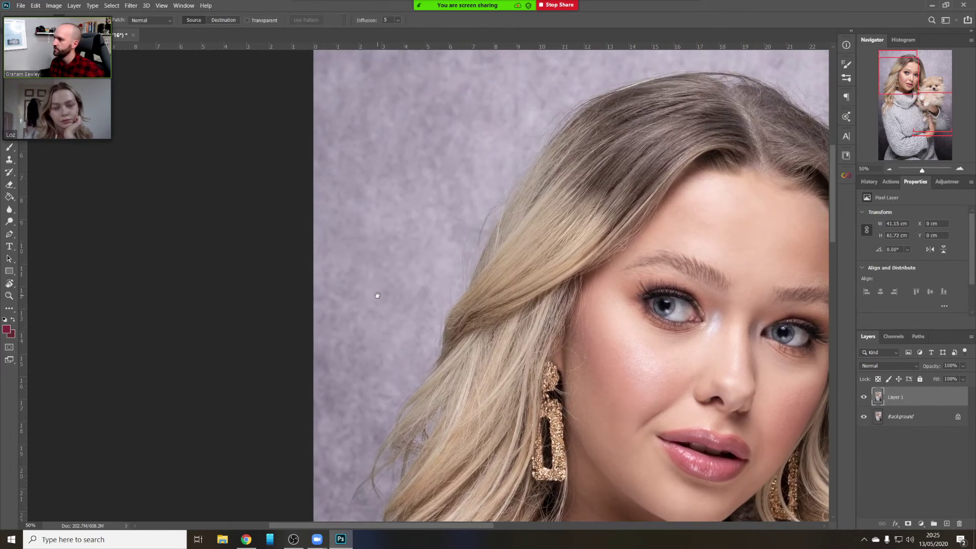
left_click_drag(377, 295, 290, 412)
left_click_drag(447, 214, 437, 216)
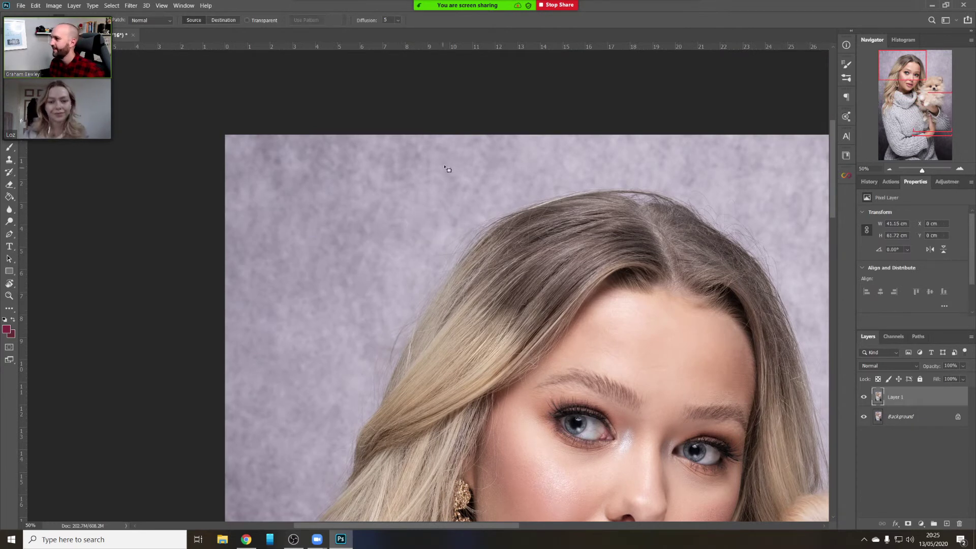
mouse_move(446, 163)
left_mouse_down()
mouse_move(451, 185)
mouse_move(448, 152)
left_mouse_up()
left_click_drag(413, 234, 408, 236)
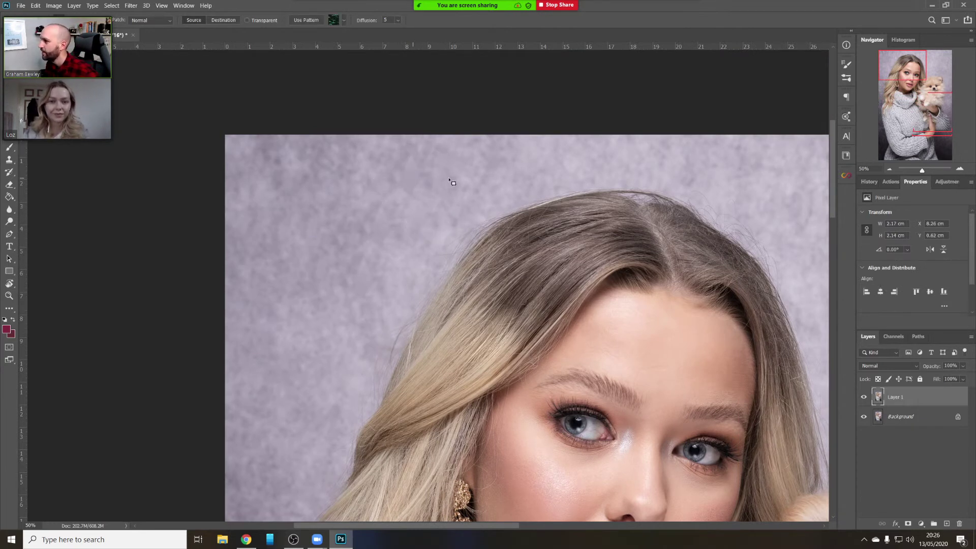
left_click(401, 212)
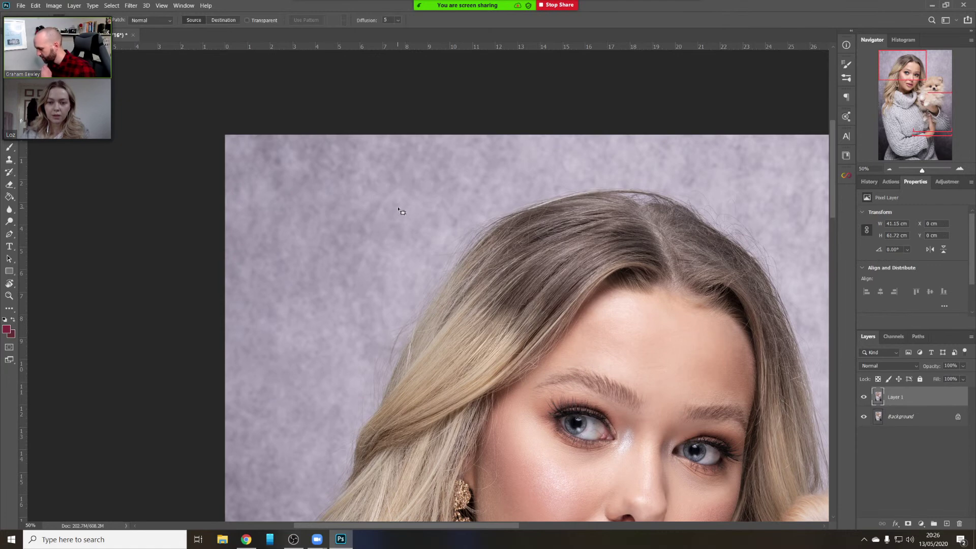
left_click_drag(415, 252, 395, 272)
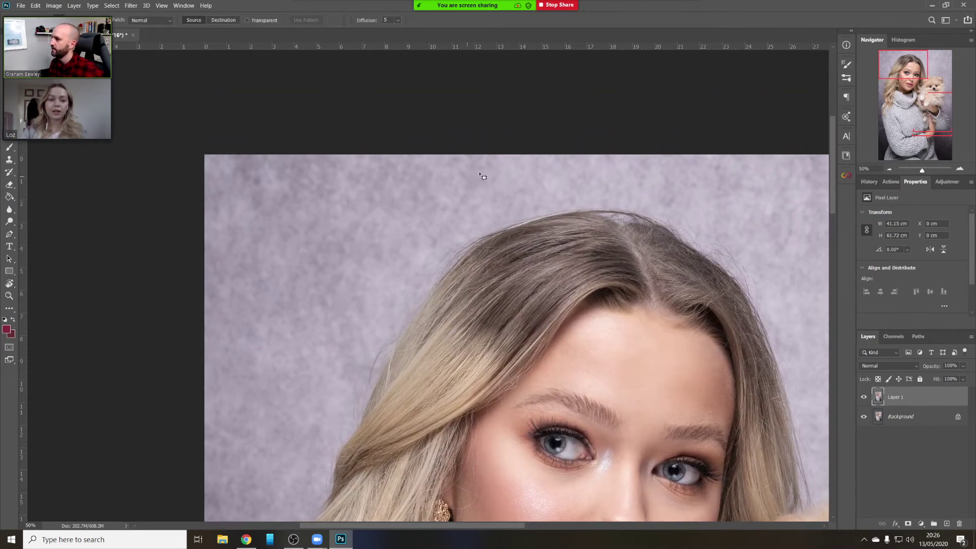
mouse_move(438, 176)
left_mouse_down()
mouse_move(490, 218)
mouse_move(422, 213)
left_mouse_up()
left_click(422, 223)
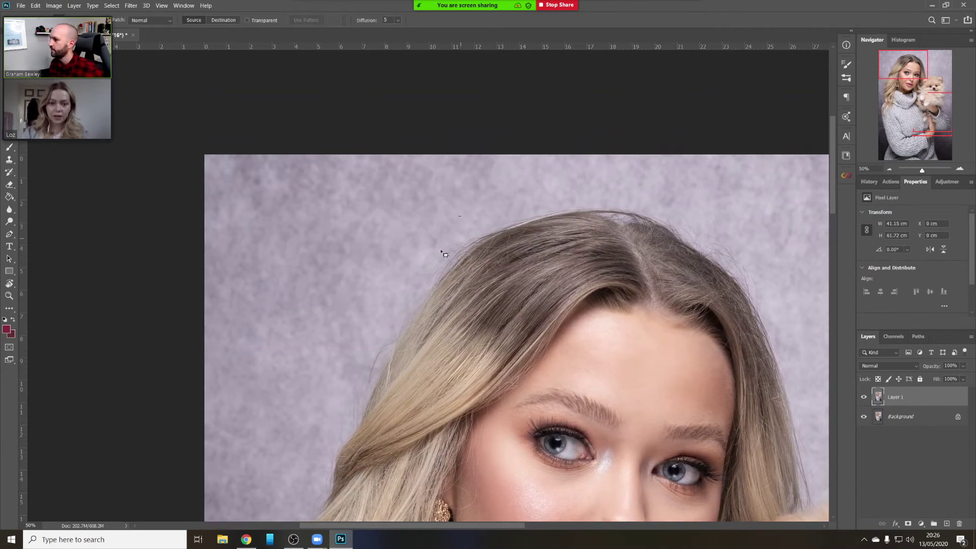
Patch the pale crease in the dark lower-left backdrop beside the woman's sweater sleeve
left_click(889, 170)
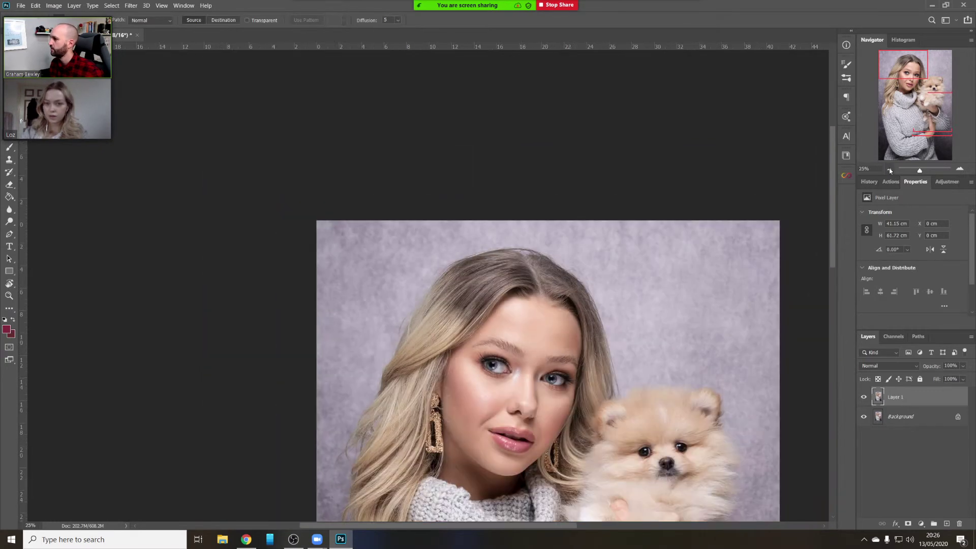
left_click(890, 169)
left_click(889, 170)
left_click(889, 169)
key("z")
left_click(431, 268)
left_click(431, 268)
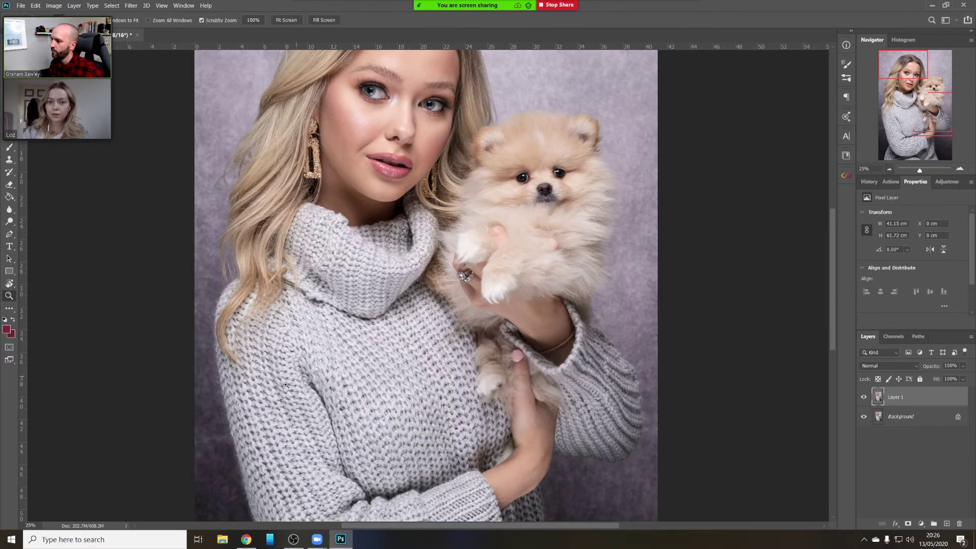
left_click(202, 426)
left_click(202, 426)
left_click_drag(346, 299, 503, 128)
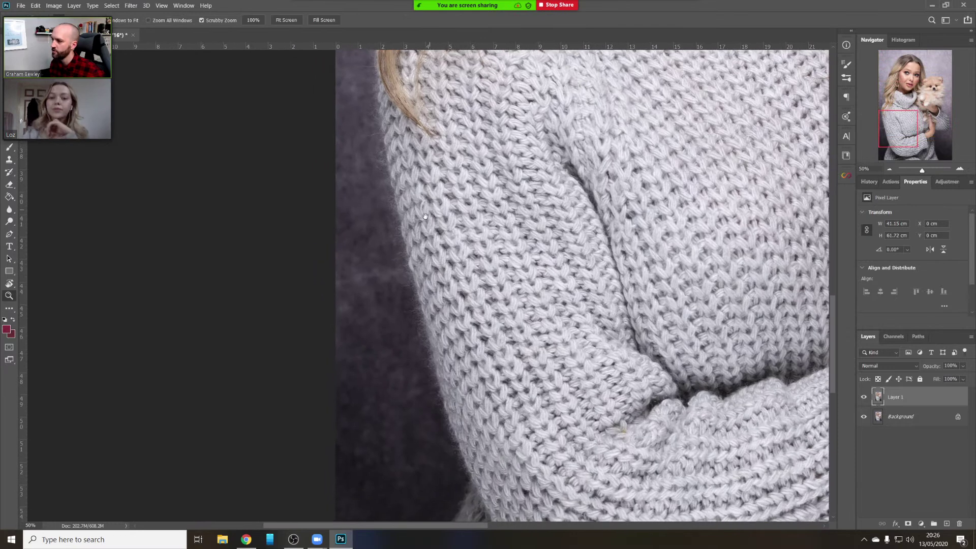
key("j")
mouse_move(380, 260)
left_mouse_down()
mouse_move(381, 294)
mouse_move(388, 283)
left_mouse_up()
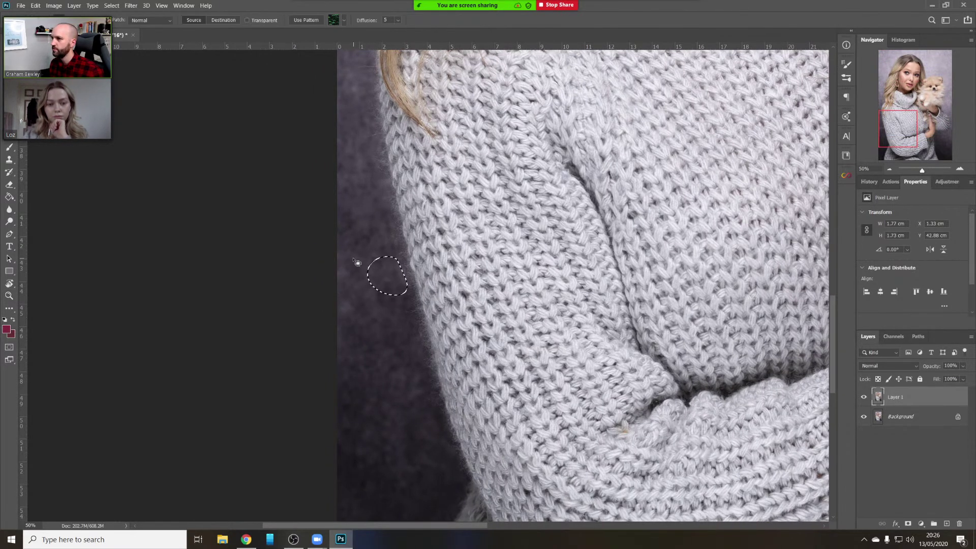
left_click_drag(360, 251, 358, 291)
left_click(384, 302)
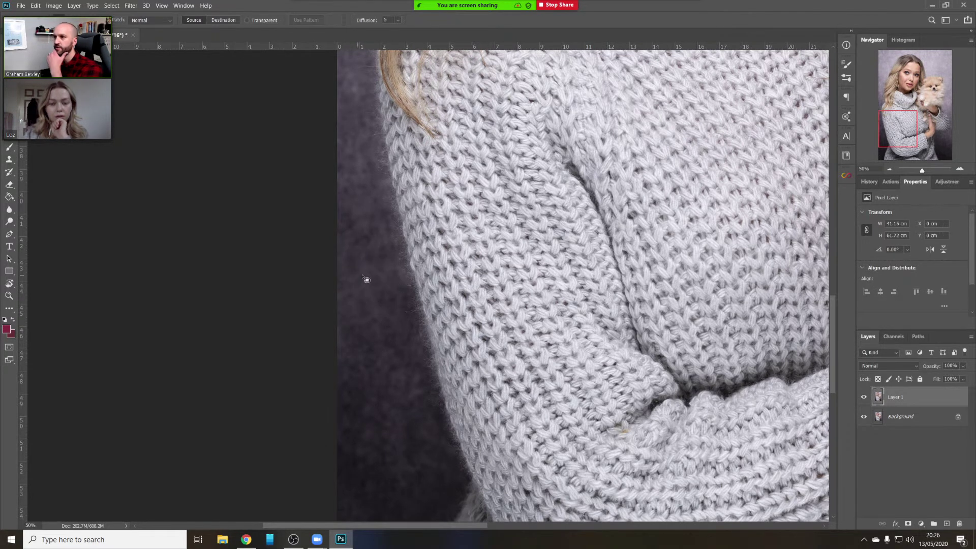
mouse_move(433, 264)
left_mouse_down()
mouse_move(396, 230)
mouse_move(375, 260)
left_mouse_up()
left_click(408, 256)
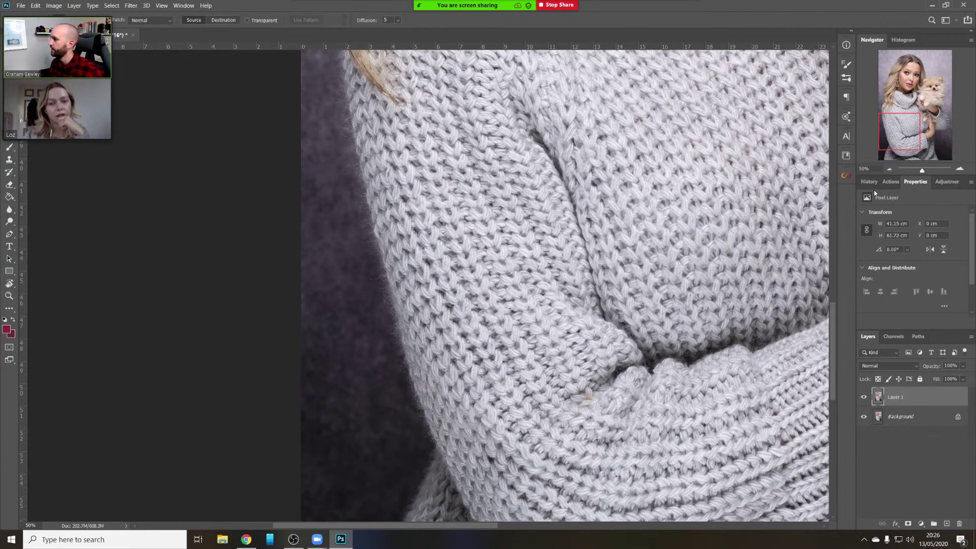
Patch out the orange-yellow stain in the elbow fold of the lower sweater sleeve
left_click(889, 169)
left_click(889, 169)
left_click(889, 169)
key("z")
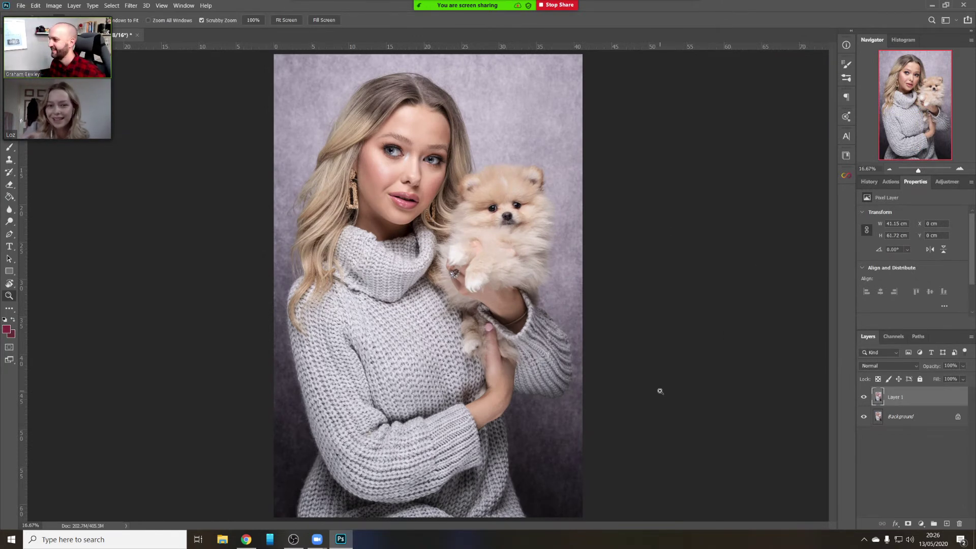
left_click_drag(447, 413, 450, 413)
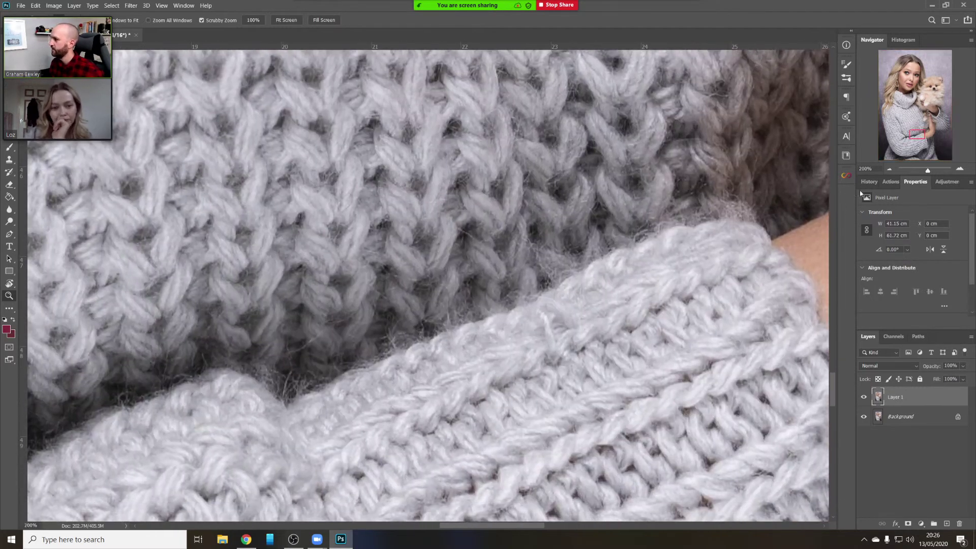
left_click(889, 170)
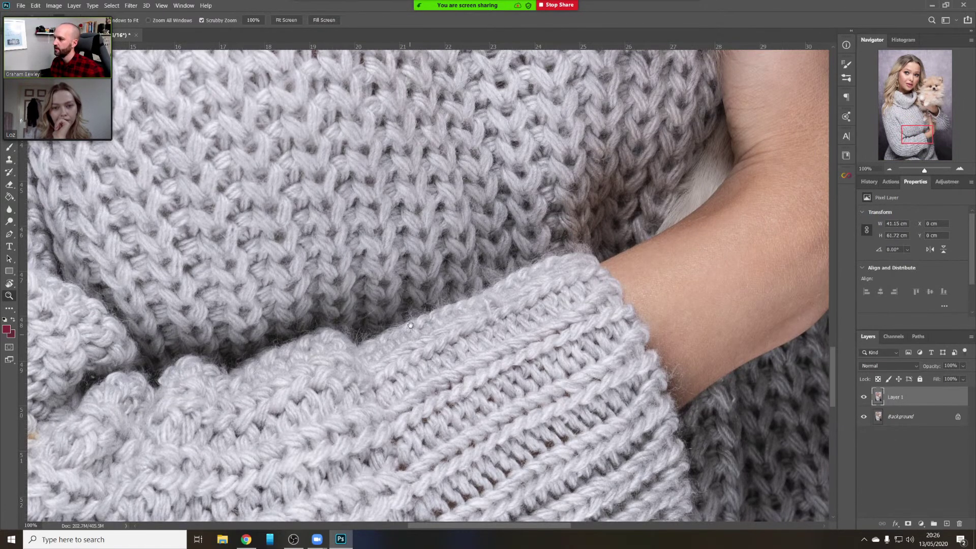
left_click_drag(410, 326, 482, 275)
mouse_move(406, 244)
left_mouse_down()
mouse_move(473, 260)
mouse_move(402, 237)
left_mouse_up()
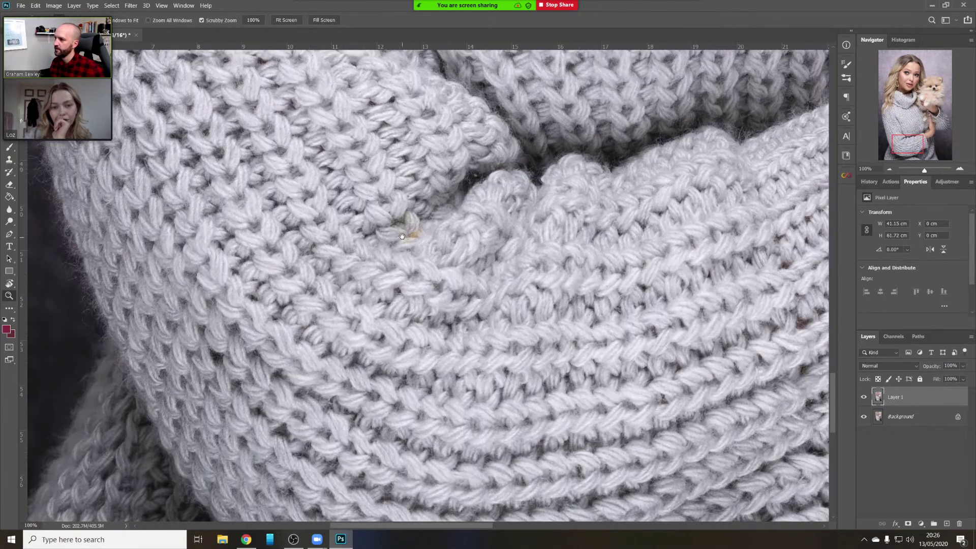
left_click(428, 242)
key("j")
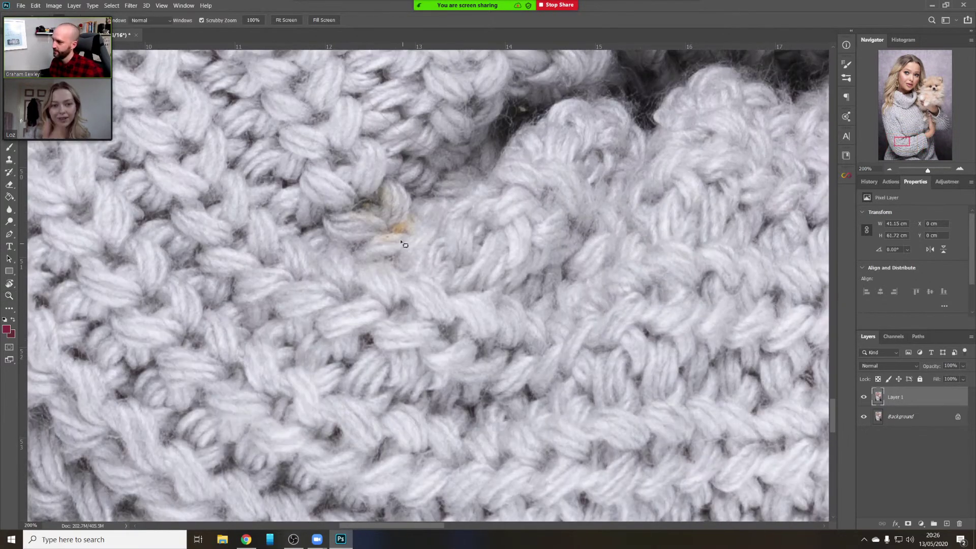
mouse_move(420, 213)
left_mouse_down()
mouse_move(419, 249)
mouse_move(440, 258)
left_mouse_up()
left_click(381, 208)
left_click_drag(377, 211, 379, 203)
mouse_move(369, 209)
left_mouse_down()
mouse_move(315, 231)
mouse_move(380, 196)
mouse_move(409, 160)
mouse_move(380, 195)
mouse_move(390, 180)
left_mouse_up()
left_click(379, 193)
left_click(600, 181)
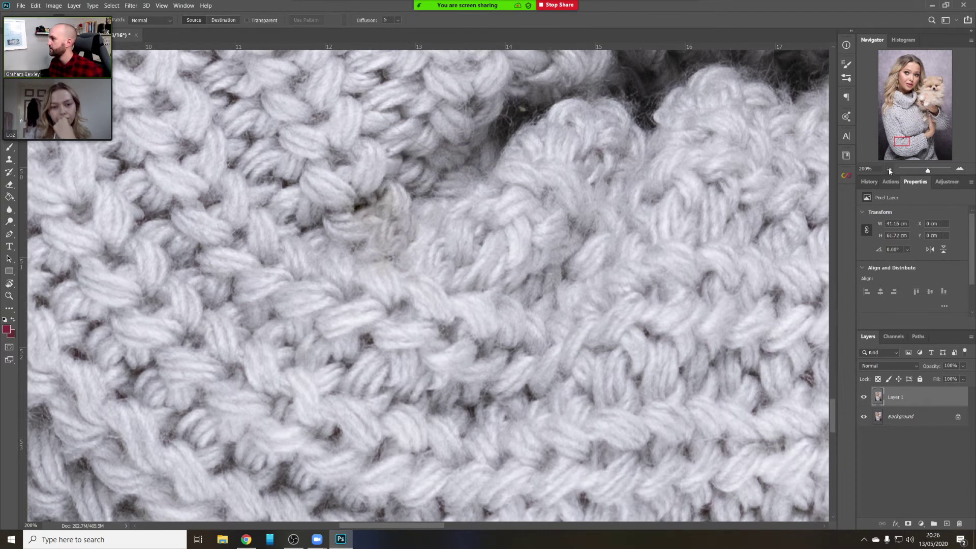
Inspect the whole portrait, including the face, dog and sweater up close, for remaining marks
left_click(889, 170)
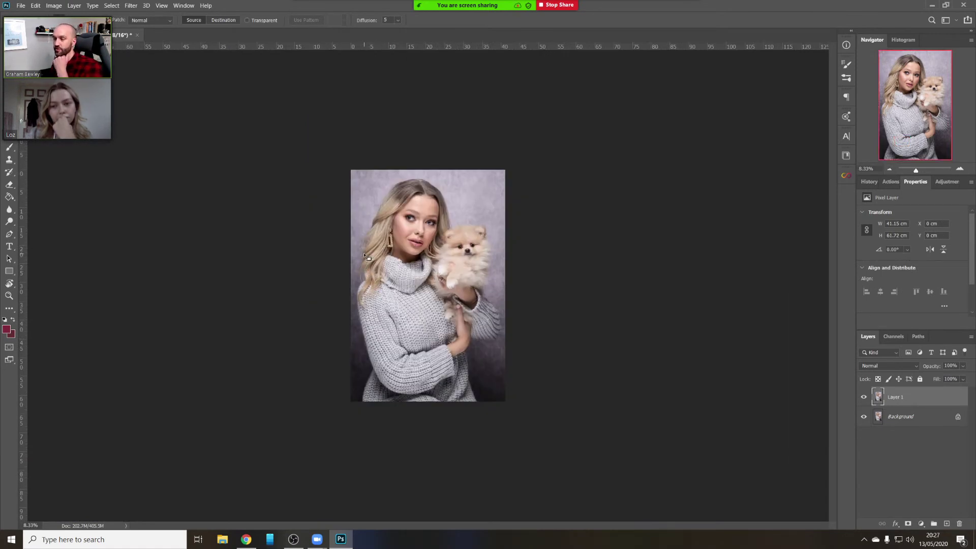
key("z")
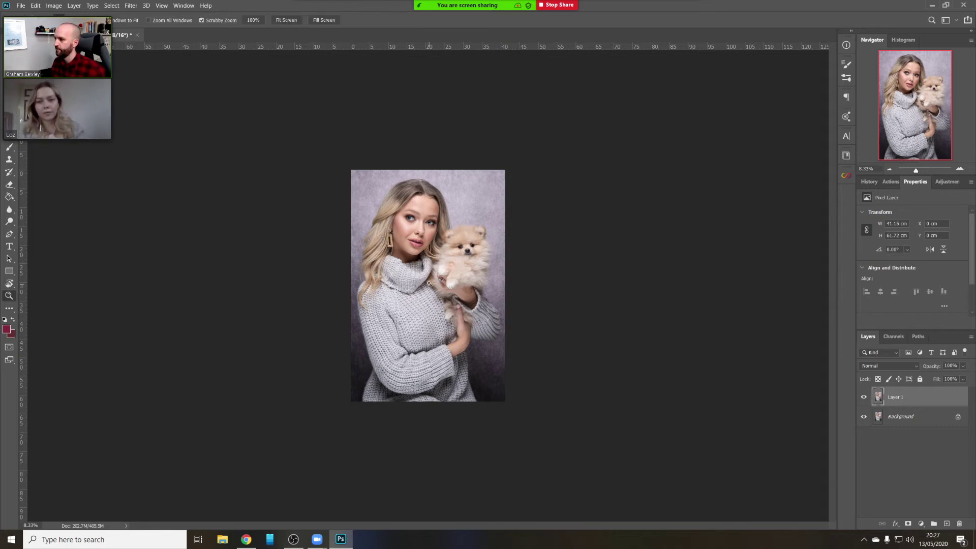
left_click(417, 248)
left_click(427, 248)
left_click(436, 248)
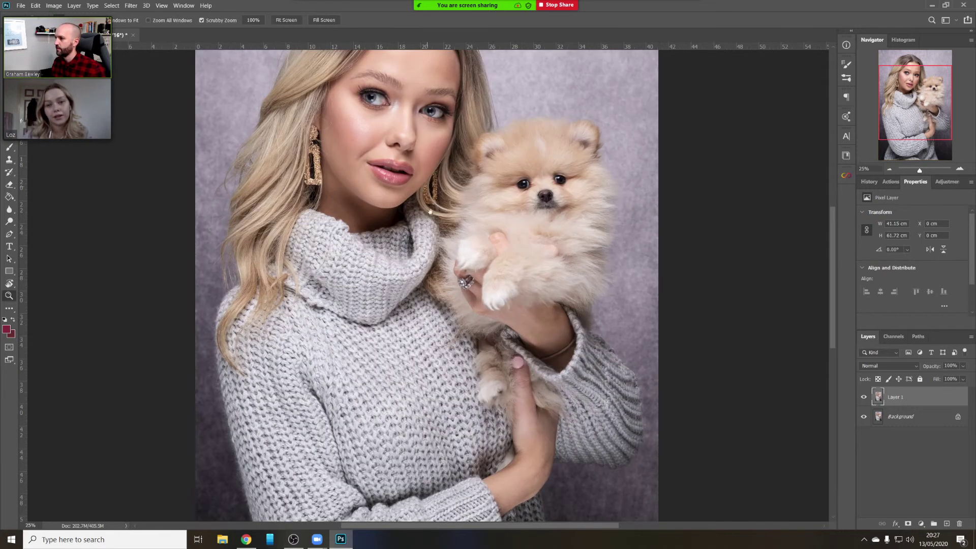
left_click_drag(430, 210, 439, 248)
left_click(460, 266)
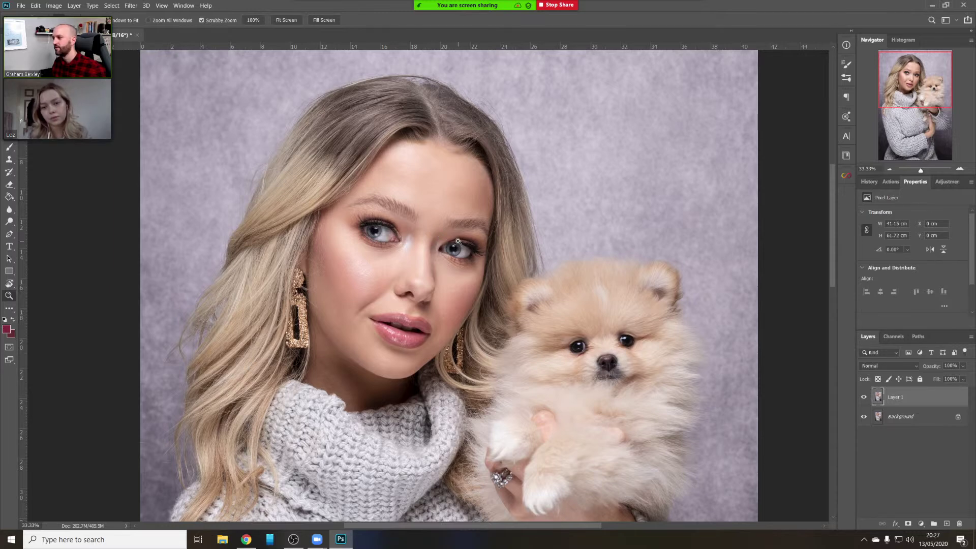
scroll(422, 242, "down", 10)
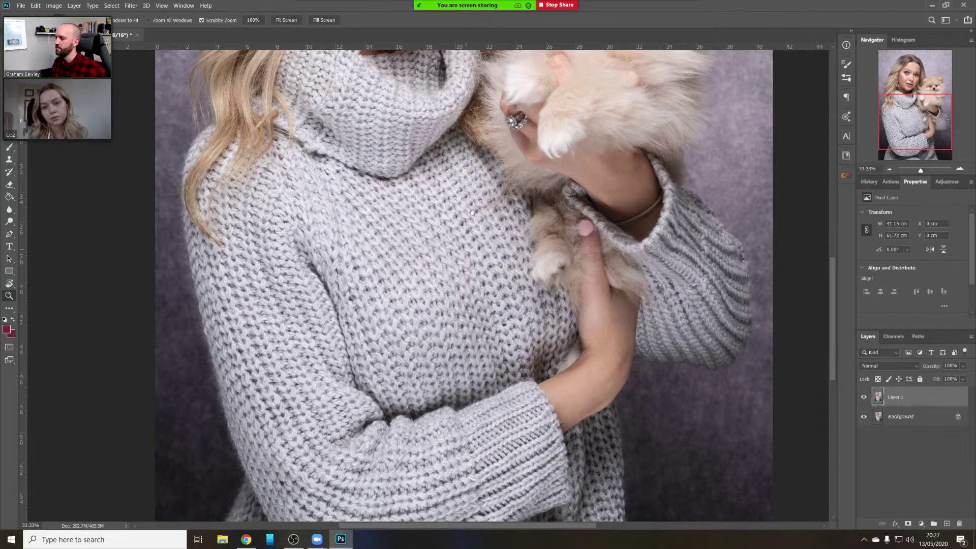
Check the sweater, face, dog and backdrop at different magnifications, finishing with the full portrait, for areas still needing cleanup
scroll(472, 213, "down", 3)
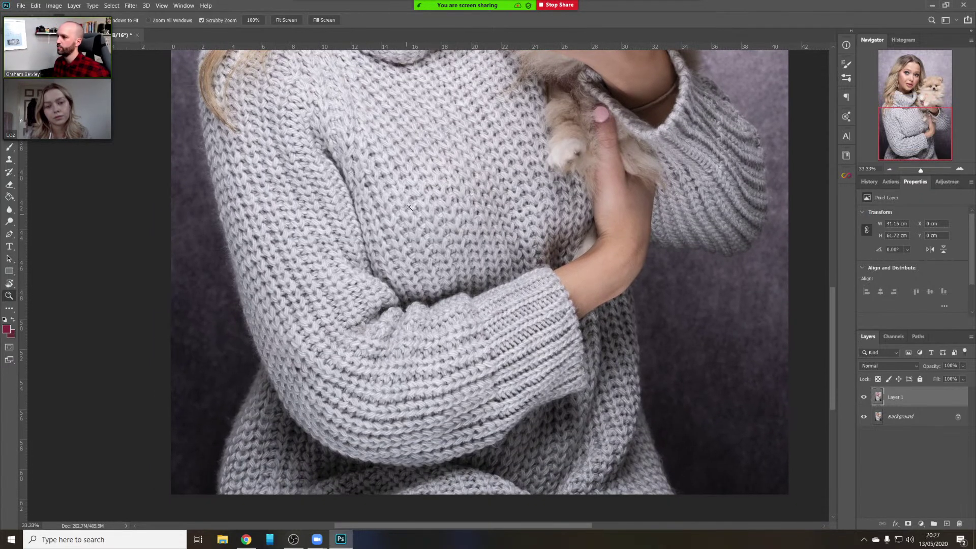
scroll(409, 207, "up", 5)
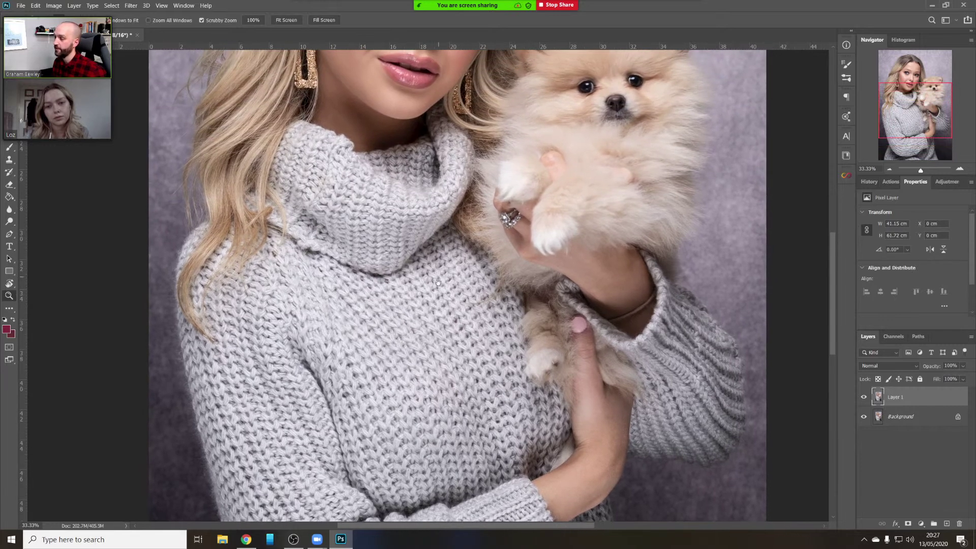
scroll(438, 282, "up", 4)
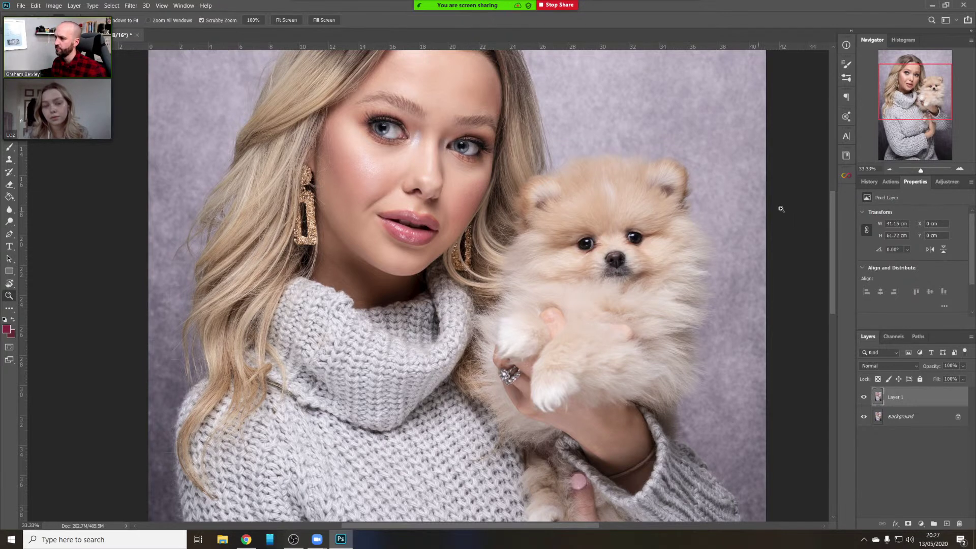
left_click(889, 169)
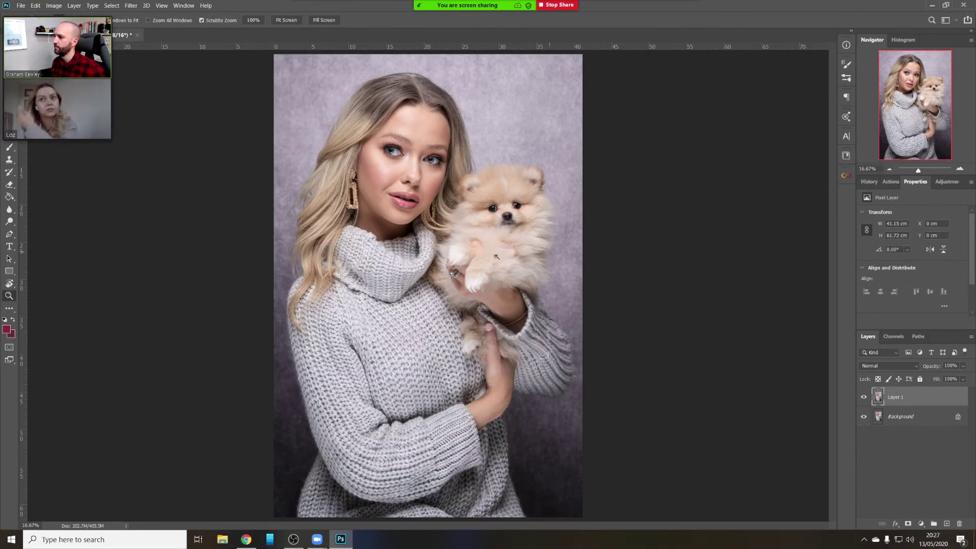
left_click(439, 253)
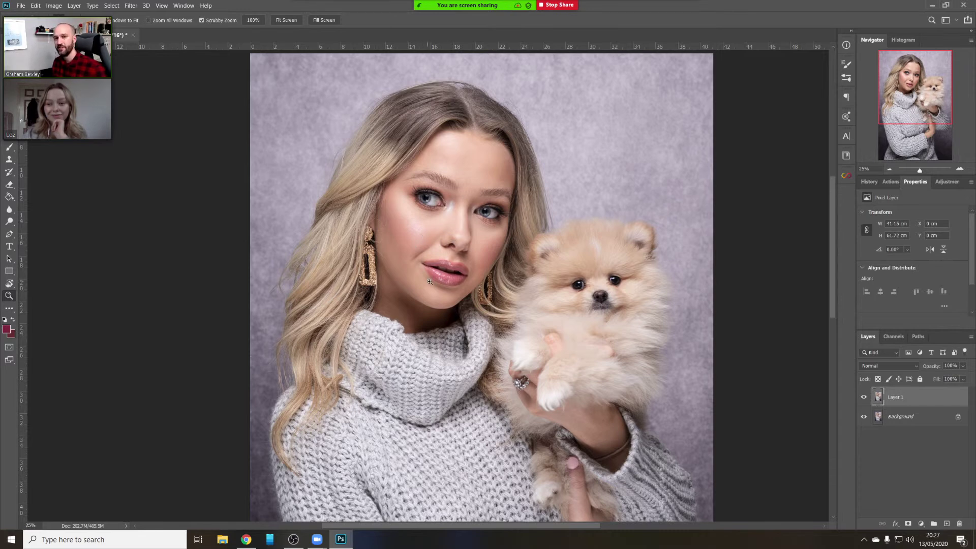
left_click_drag(508, 278, 458, 202)
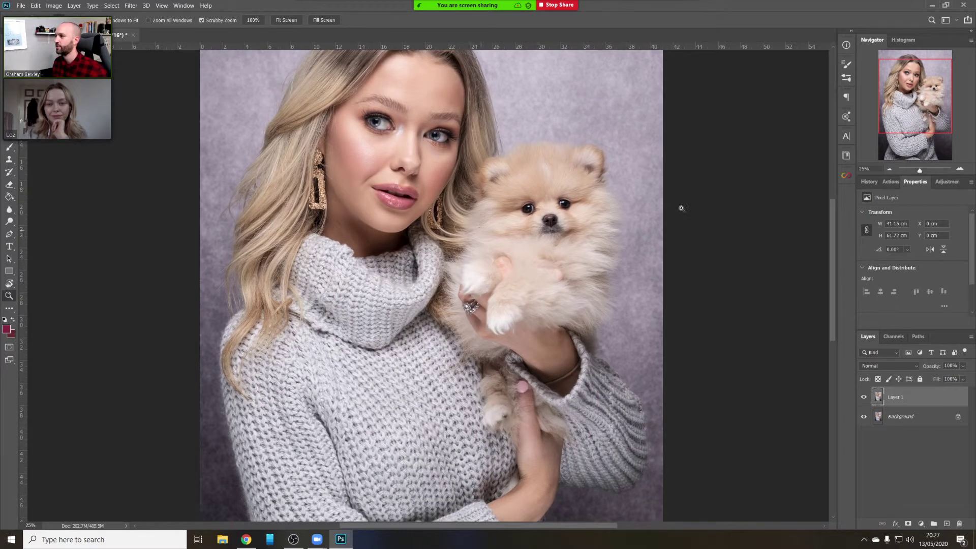
left_click(889, 169)
left_click(889, 169)
left_click(889, 169)
left_click(425, 258)
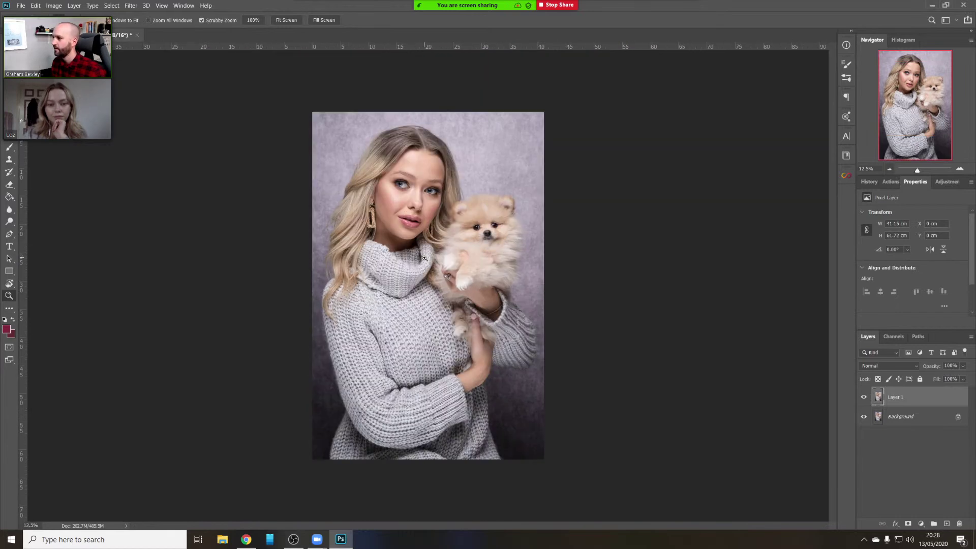
left_click(424, 258)
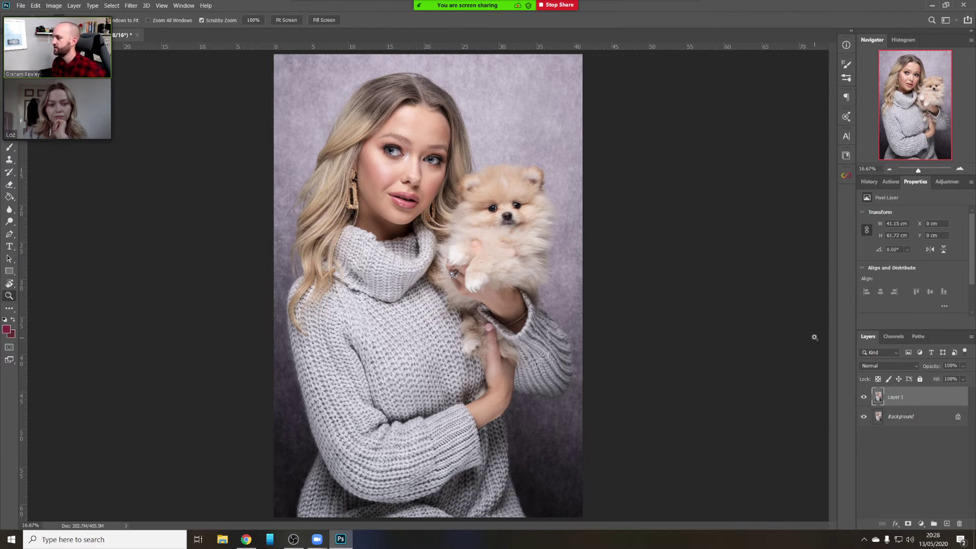
Flatten the retouched layer into the background and add a Dodge and Burn group with Dodge and Burn curves and a black colour fill
key("ctrl+z")
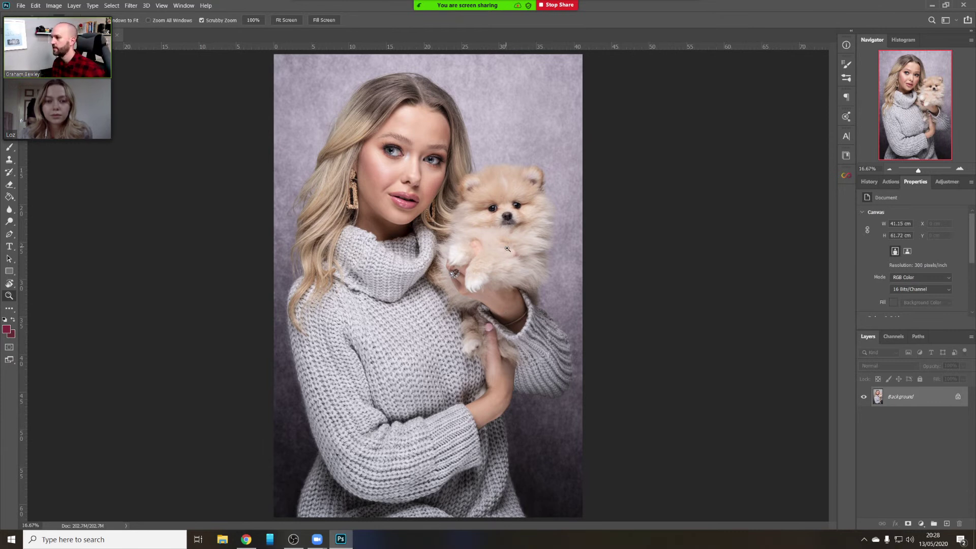
key("F2")
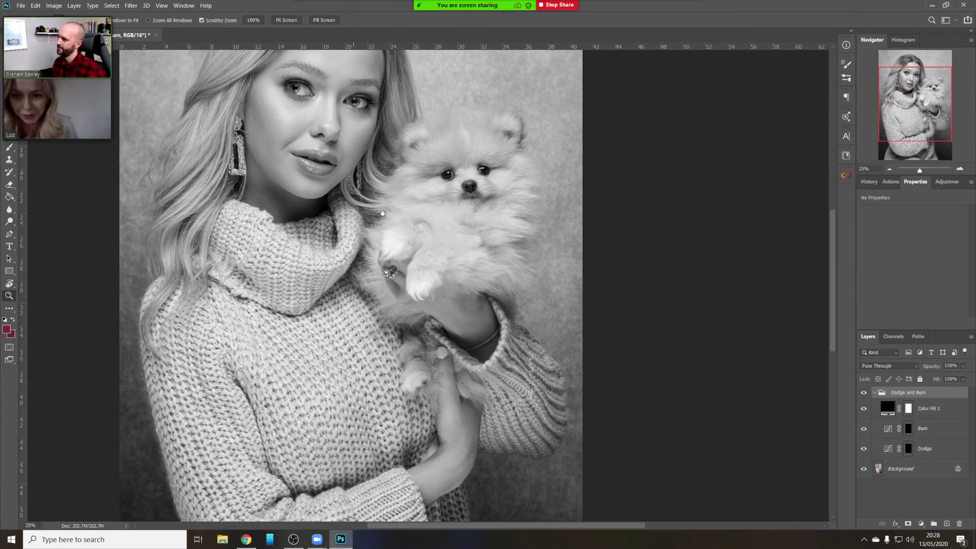
Paint white on the Burn layer's mask with a resized soft brush to darken the hair along the woman's hairline above the forehead
left_click_drag(354, 219, 465, 281)
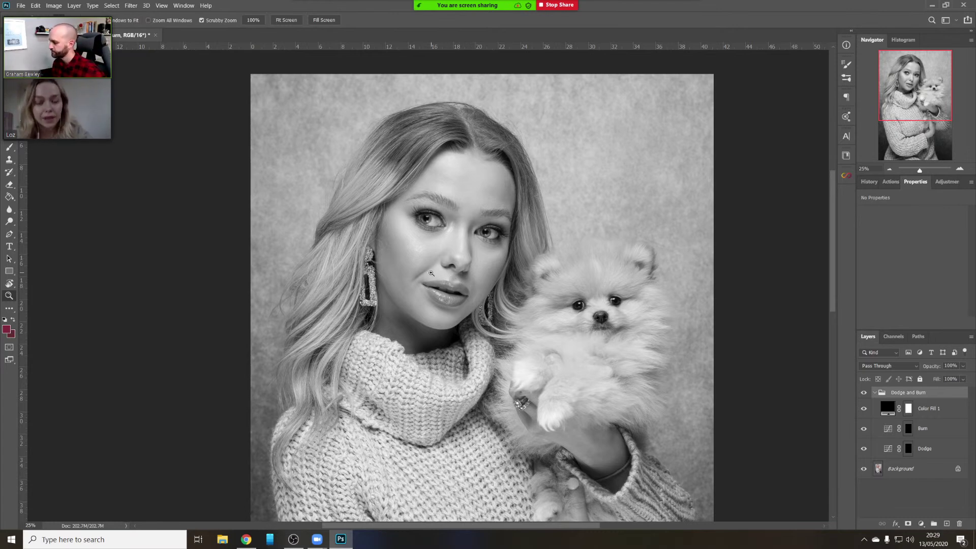
left_click(425, 263)
mouse_move(442, 231)
left_mouse_down()
mouse_move(499, 277)
mouse_move(475, 259)
left_mouse_up()
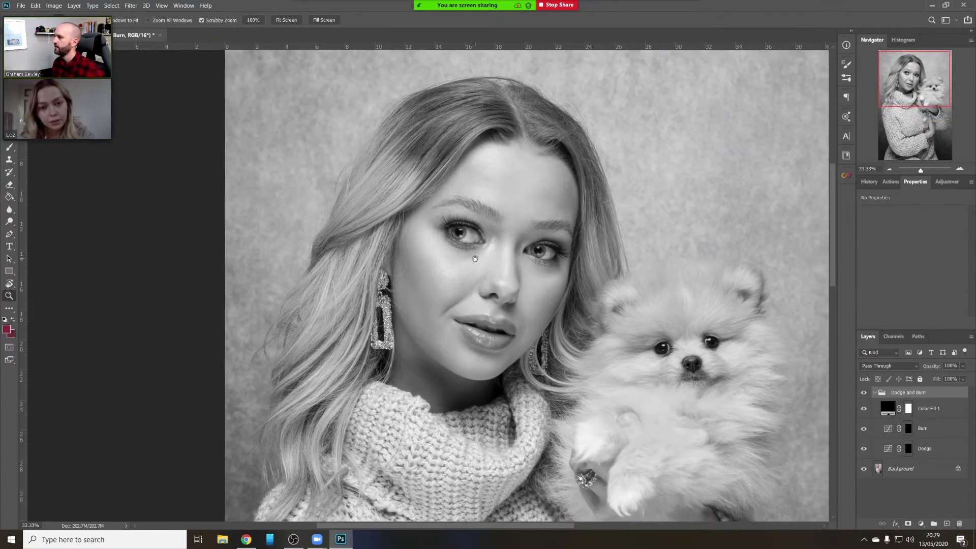
left_click(907, 430)
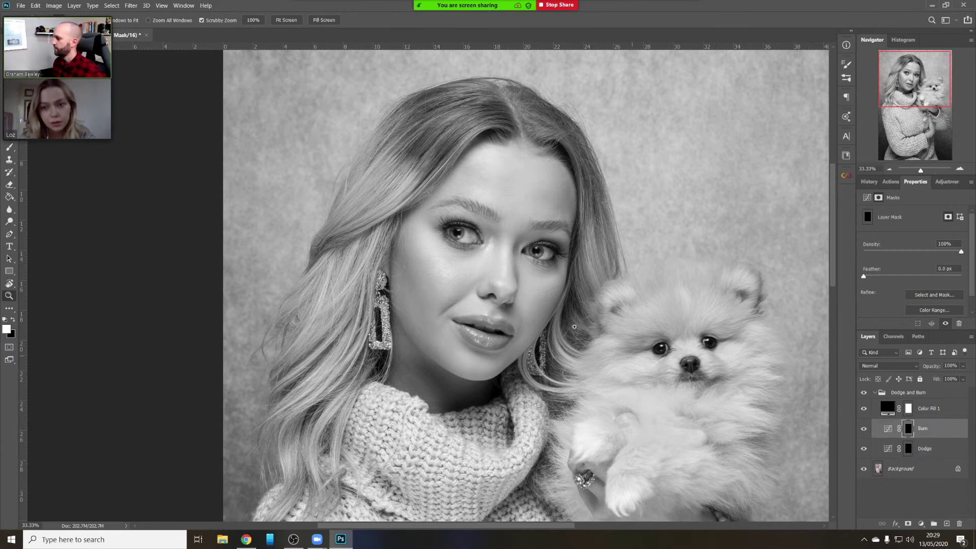
key("b")
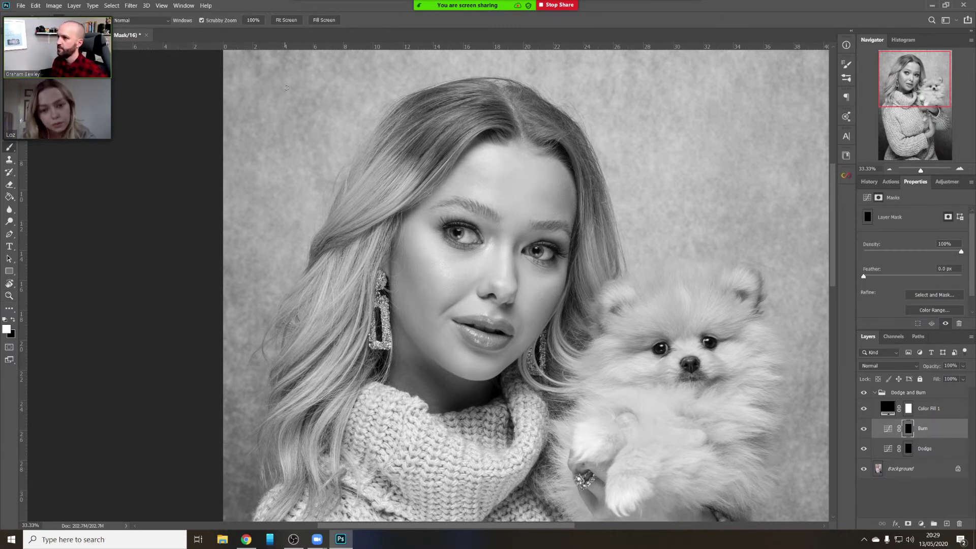
key("z")
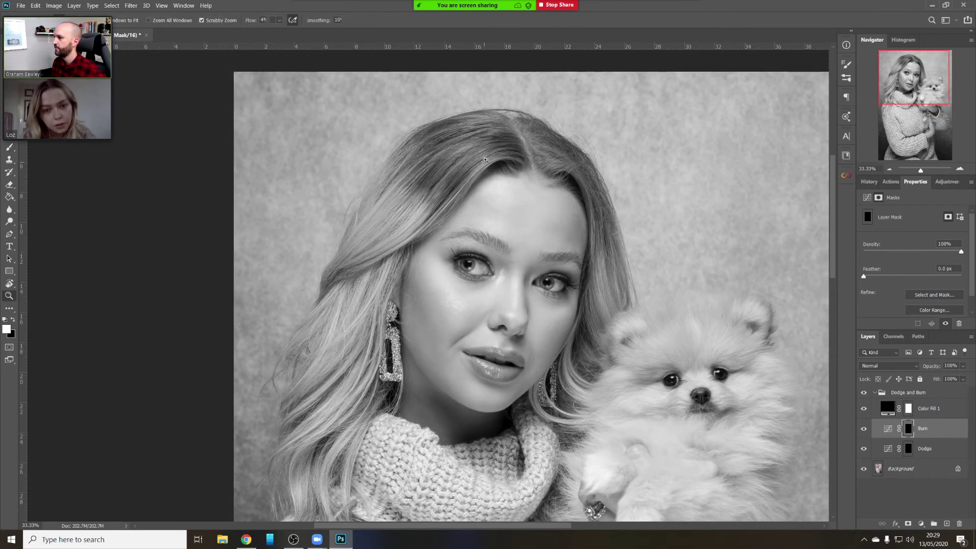
left_click(485, 160)
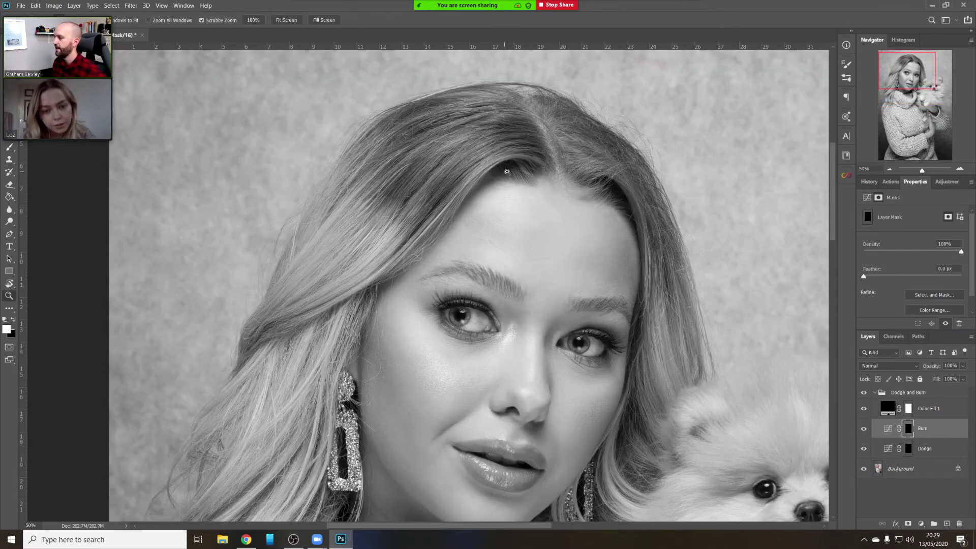
key("b")
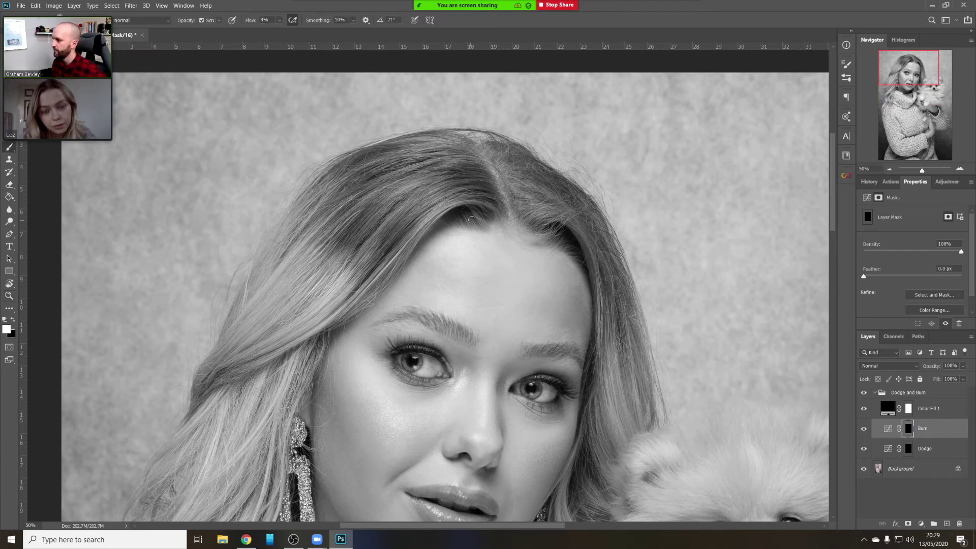
right_click(464, 209)
left_click_drag(526, 249, 528, 247)
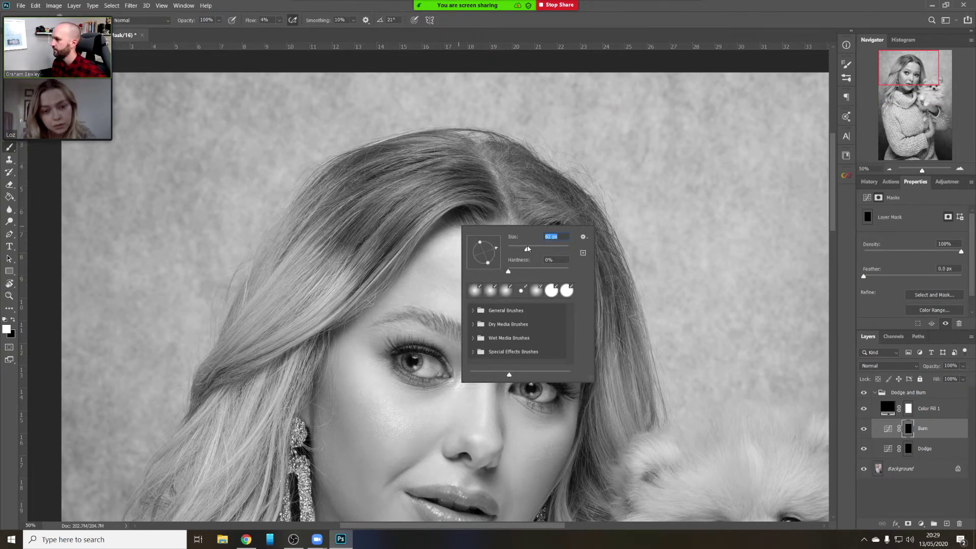
left_click(478, 214)
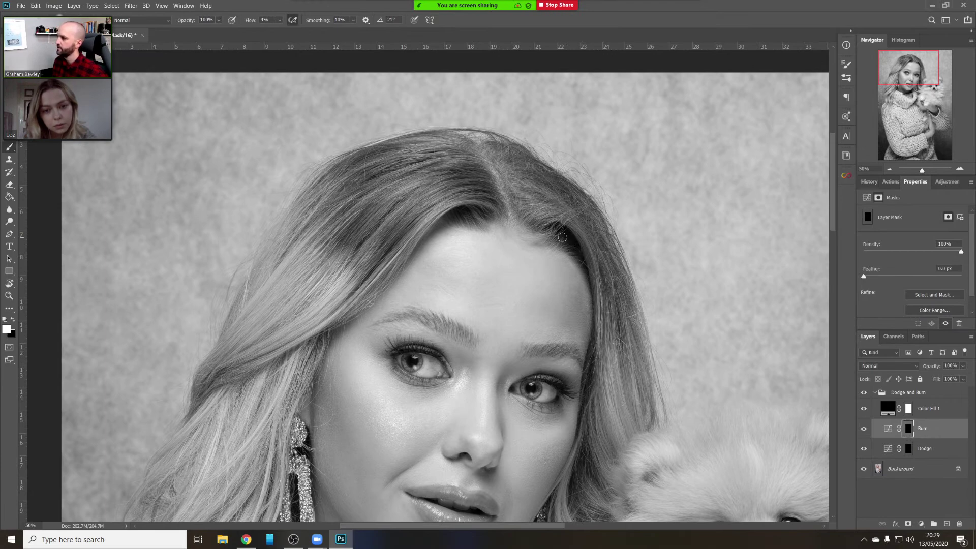
Enlarge the soft brush and burn the darker hair sections beside the woman's forehead on the Burn mask
right_click(432, 221)
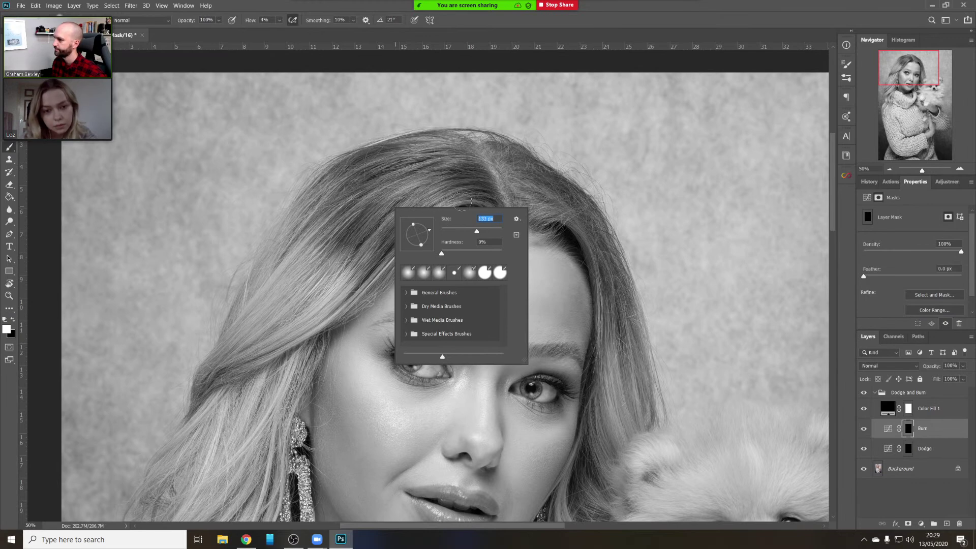
key("Return")
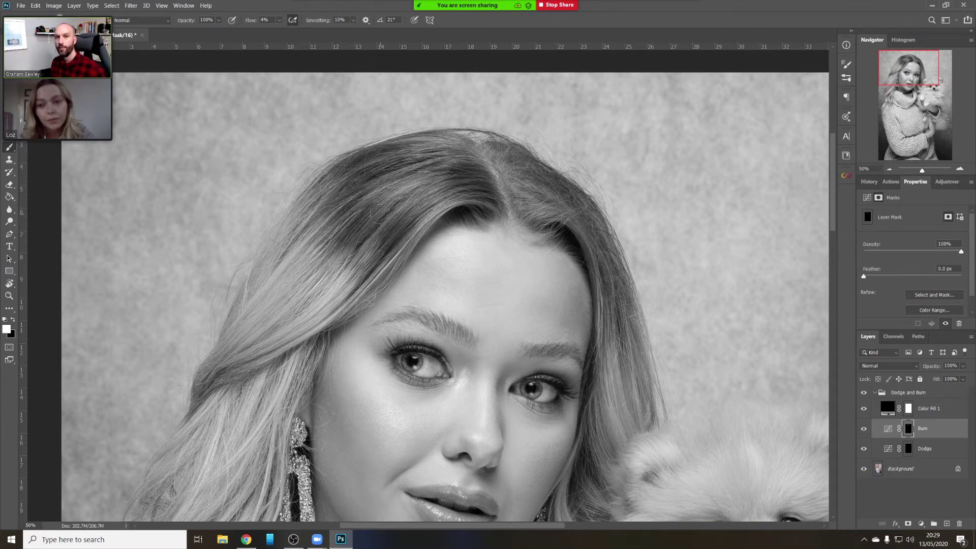
left_click_drag(393, 218, 395, 213)
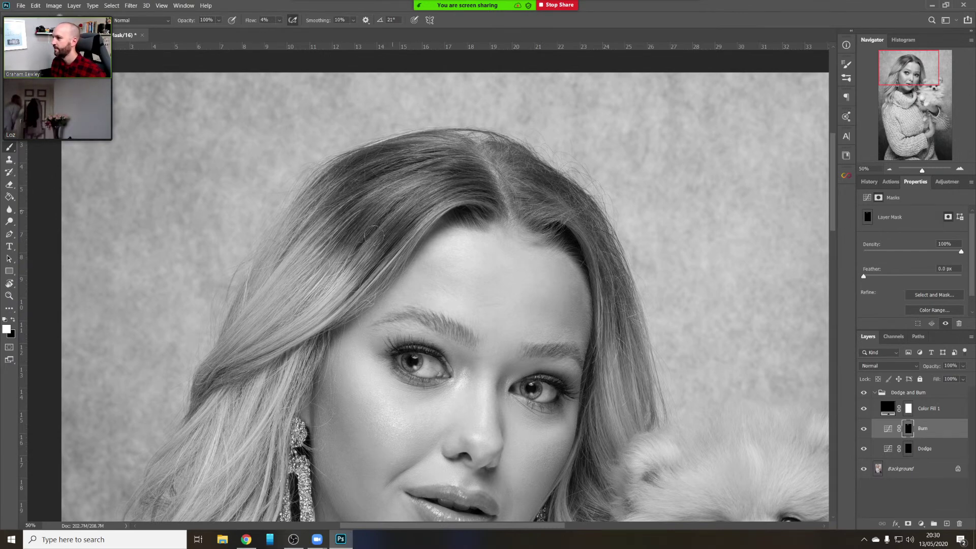
left_click_drag(475, 285, 468, 242)
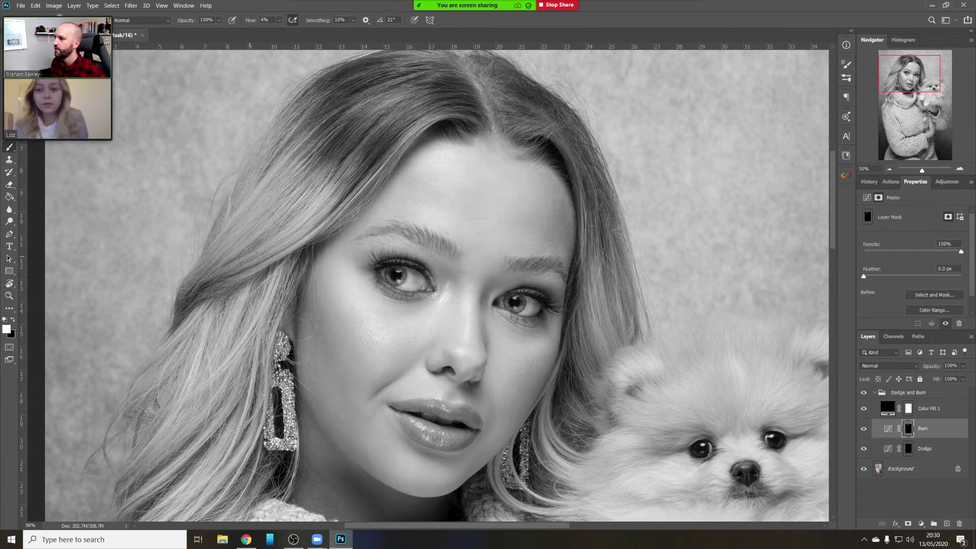
left_click_drag(595, 208, 519, 225)
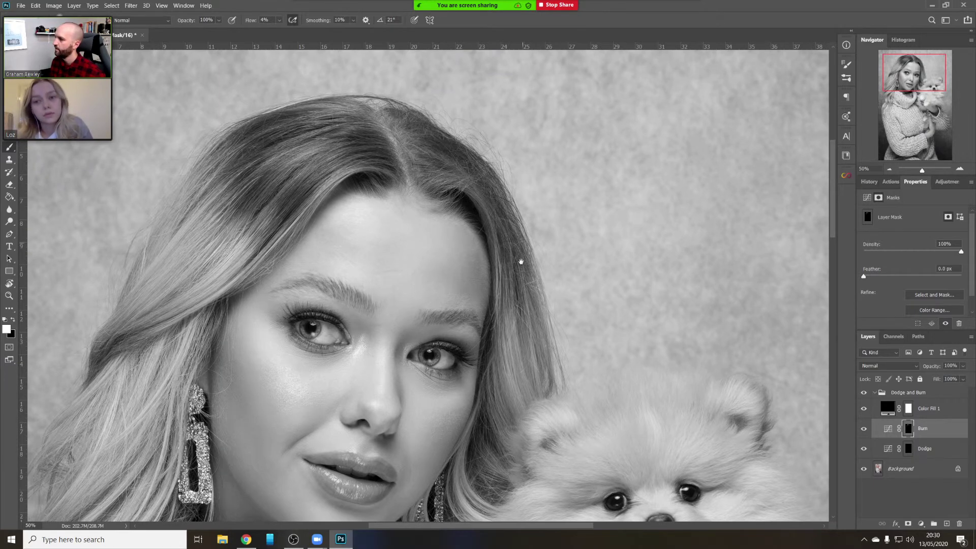
left_click_drag(520, 261, 610, 226)
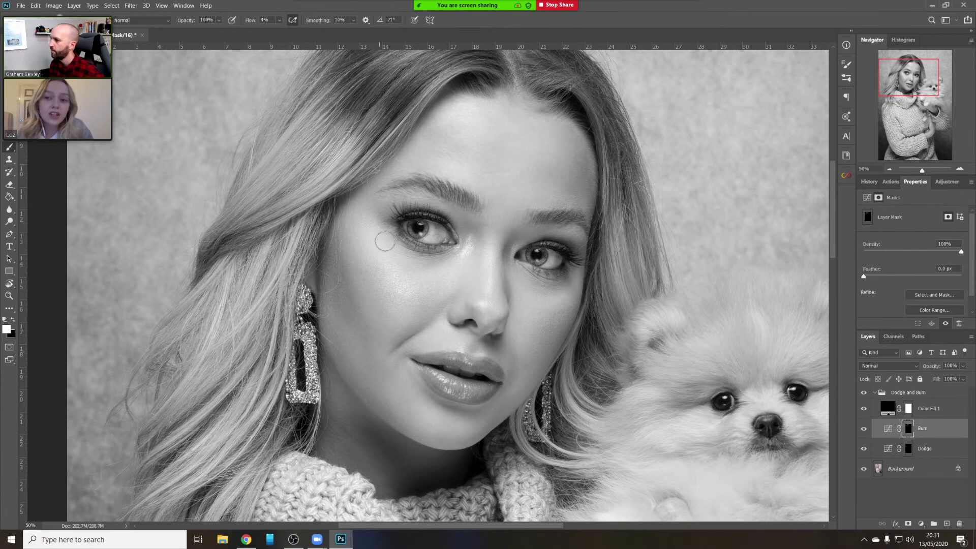
Set the brush flow to 3%, adjust the brush size and burn the shaded contours of the face
left_click(280, 21)
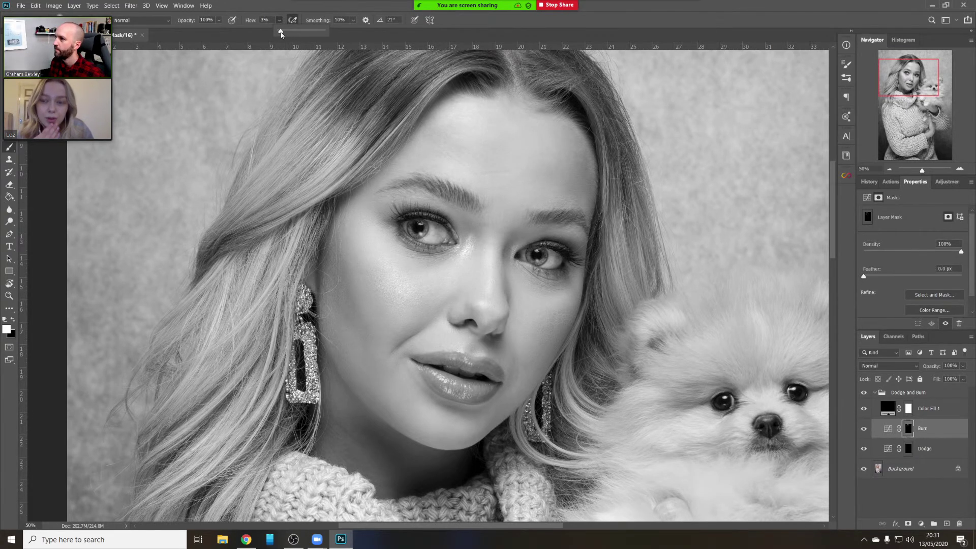
left_click(292, 20)
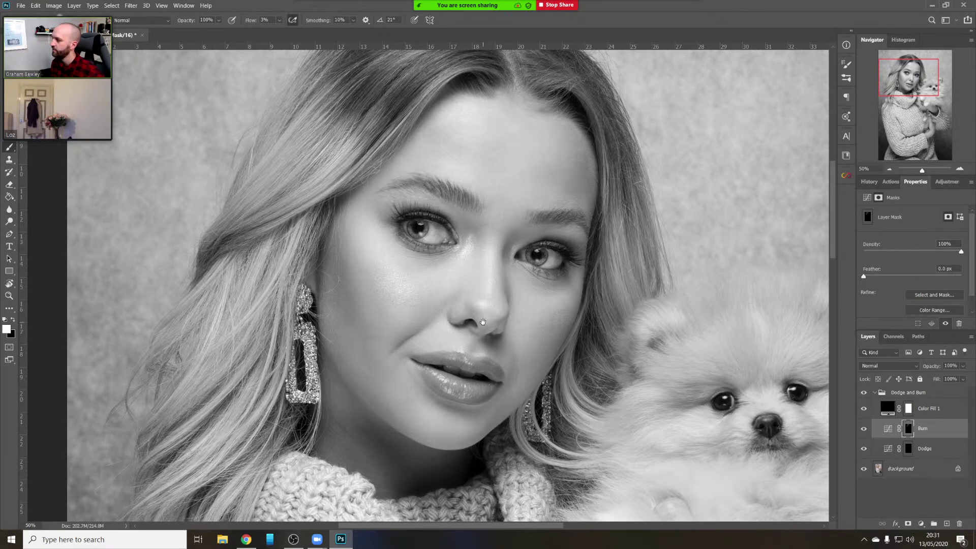
left_click_drag(493, 234, 507, 142)
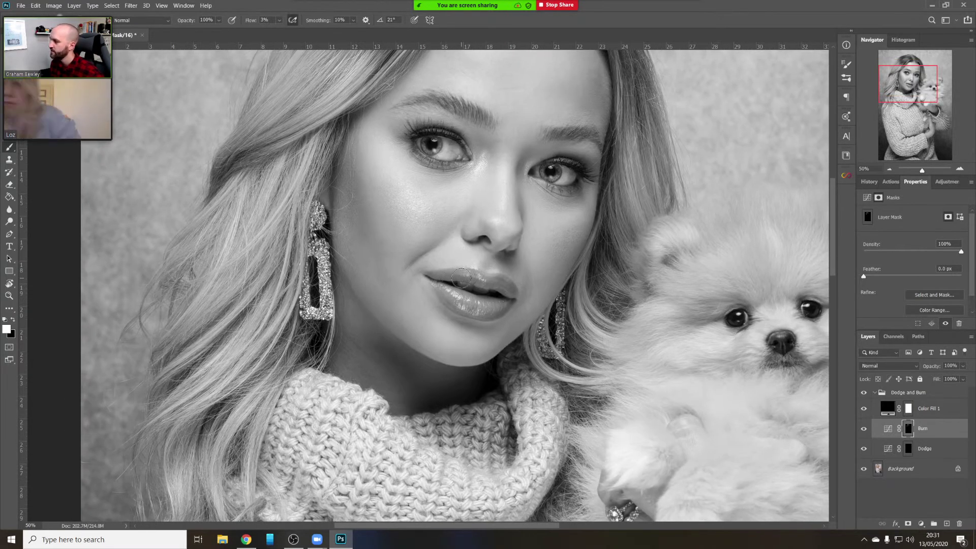
right_click(461, 276)
left_click(454, 281)
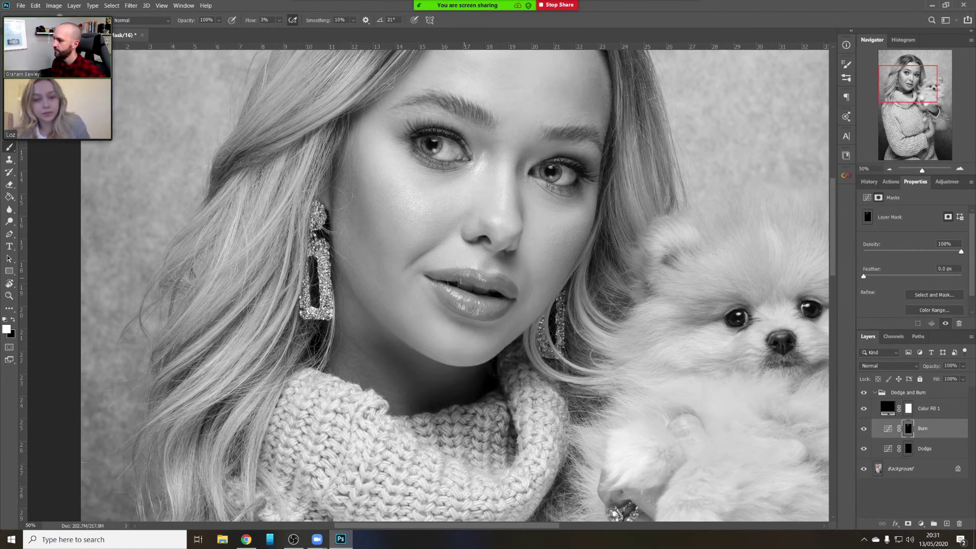
Darken the woman's upper and lower lips up close by painting on the Burn mask at 3% flow
key("z")
left_click(480, 271)
left_click(472, 273)
left_click(457, 275)
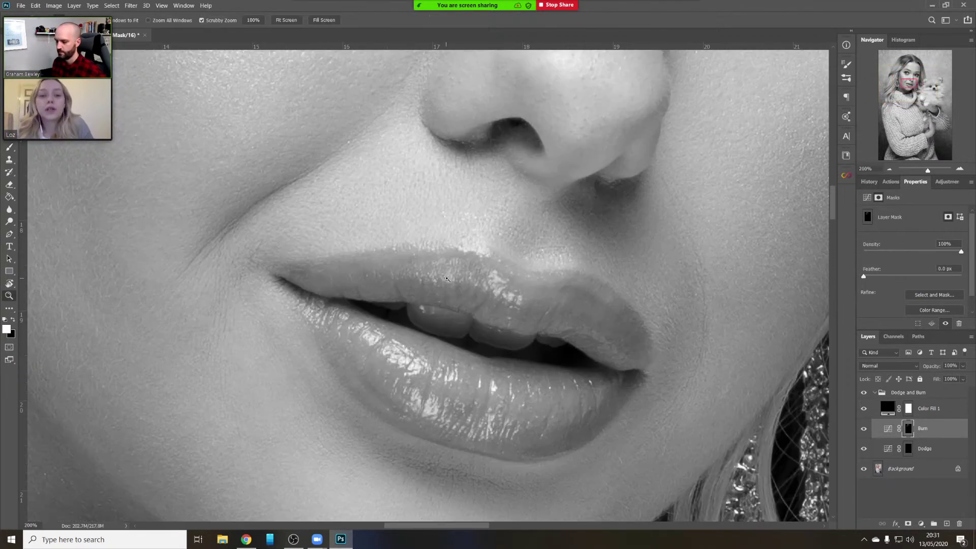
key("b")
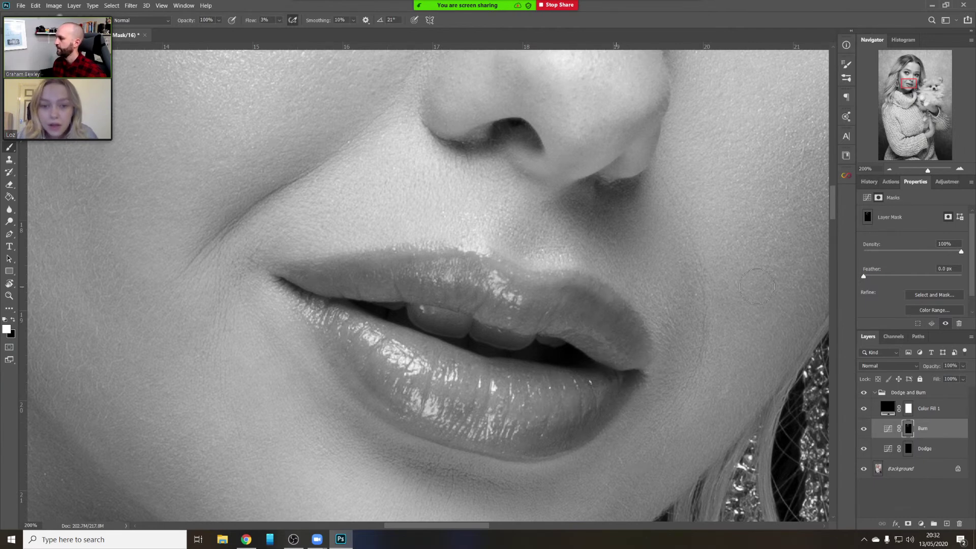
left_click_drag(435, 317, 457, 246)
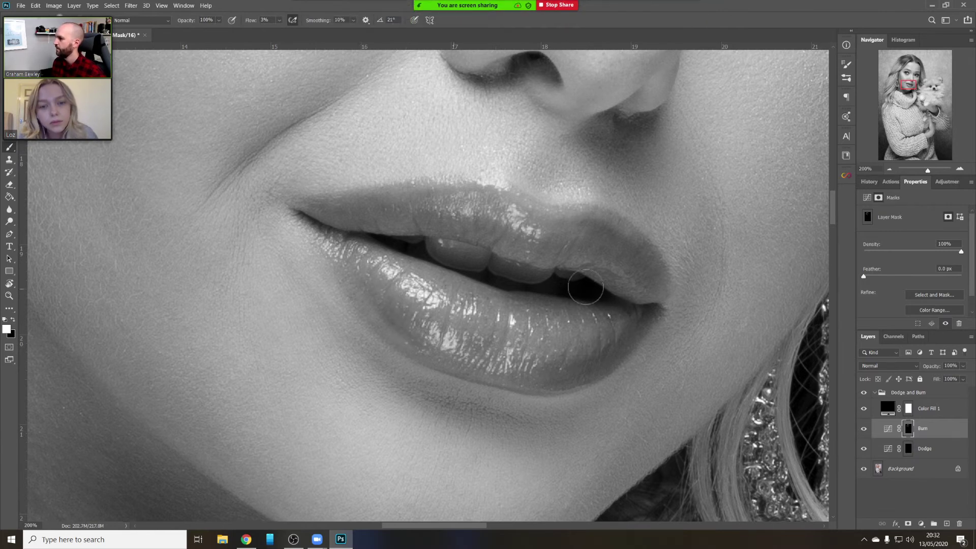
left_click(890, 170)
left_click(889, 169)
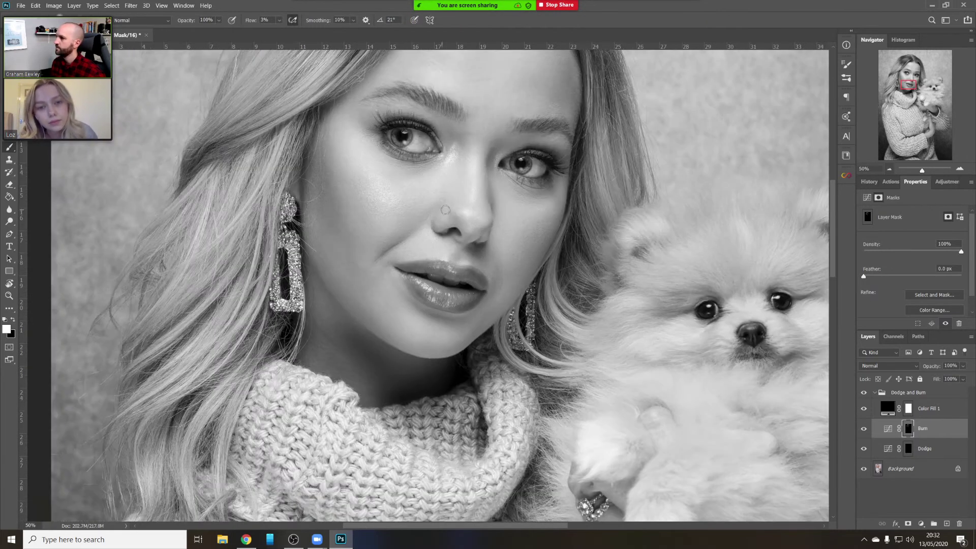
Enlarge the soft brush to 117 px and burn the shadow on the neck under the woman's chin on the Burn mask
key("z")
left_click(436, 185)
left_click_drag(435, 290, 475, 173)
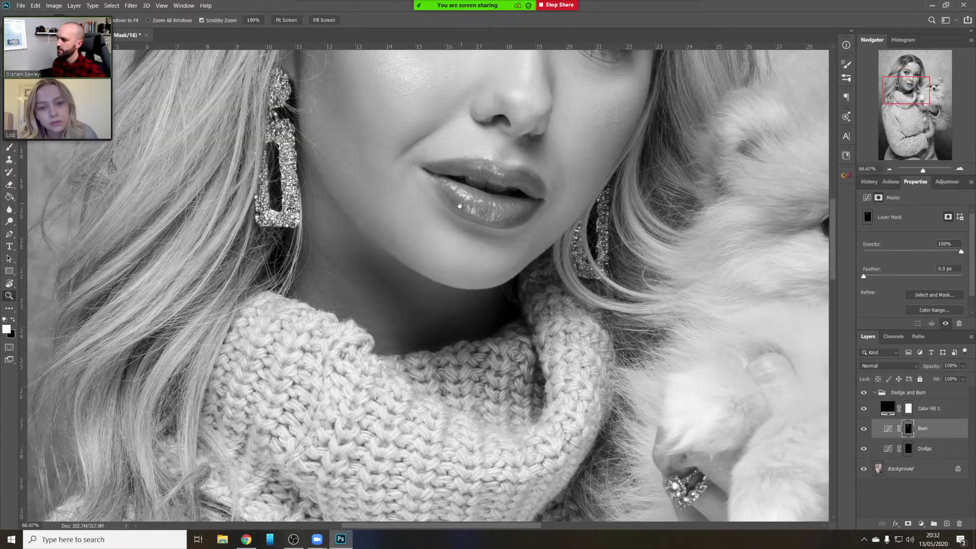
key("b")
right_click(453, 314)
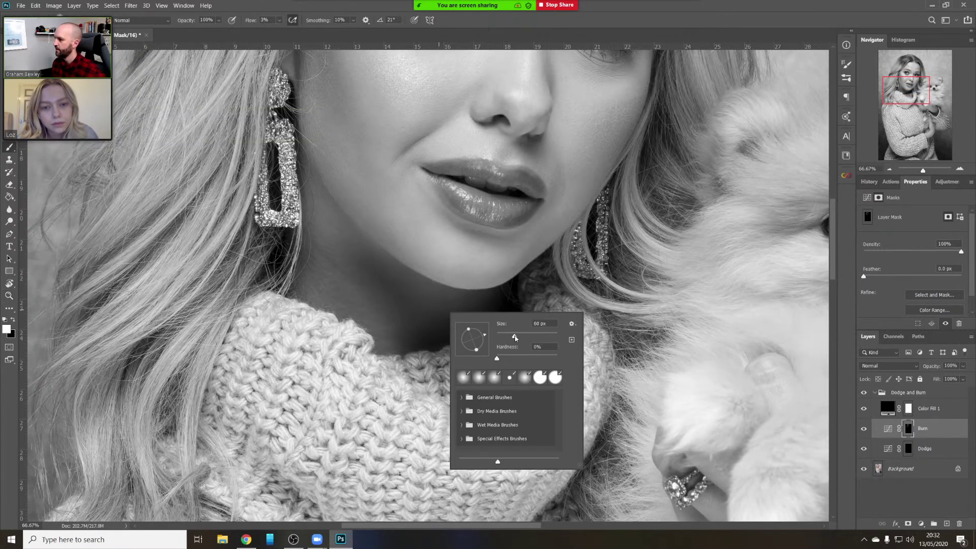
left_click_drag(514, 337, 529, 338)
left_click(501, 304)
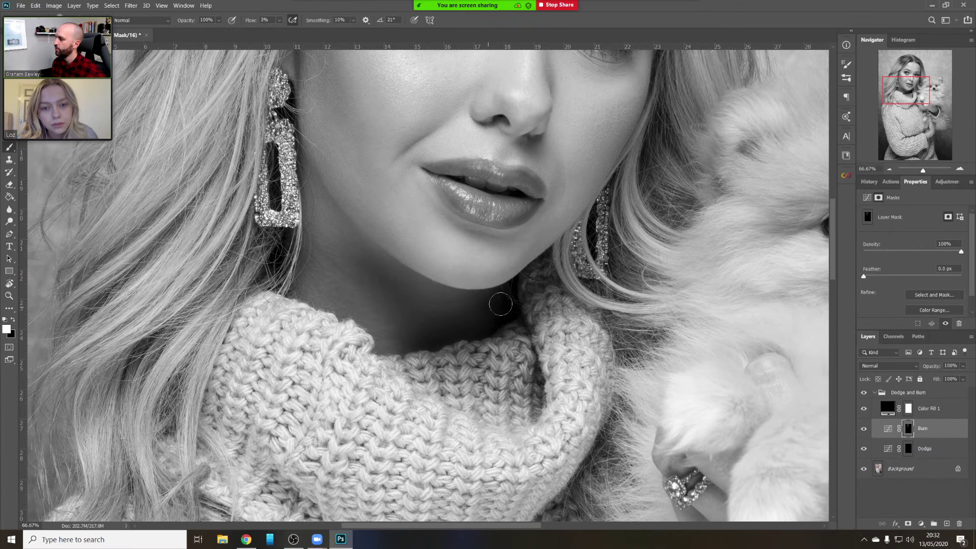
mouse_move(500, 303)
left_mouse_down()
mouse_move(463, 330)
mouse_move(487, 321)
mouse_move(410, 322)
mouse_move(418, 312)
mouse_move(407, 328)
mouse_move(389, 288)
mouse_move(416, 309)
mouse_move(469, 317)
mouse_move(436, 318)
mouse_move(457, 239)
mouse_move(436, 240)
mouse_move(429, 279)
mouse_move(406, 302)
mouse_move(410, 318)
mouse_move(442, 326)
mouse_move(408, 327)
mouse_move(413, 357)
mouse_move(401, 308)
mouse_move(469, 322)
mouse_move(432, 322)
mouse_move(390, 298)
mouse_move(358, 259)
mouse_move(409, 329)
mouse_move(400, 325)
mouse_move(342, 222)
mouse_move(407, 324)
mouse_move(470, 317)
left_mouse_up()
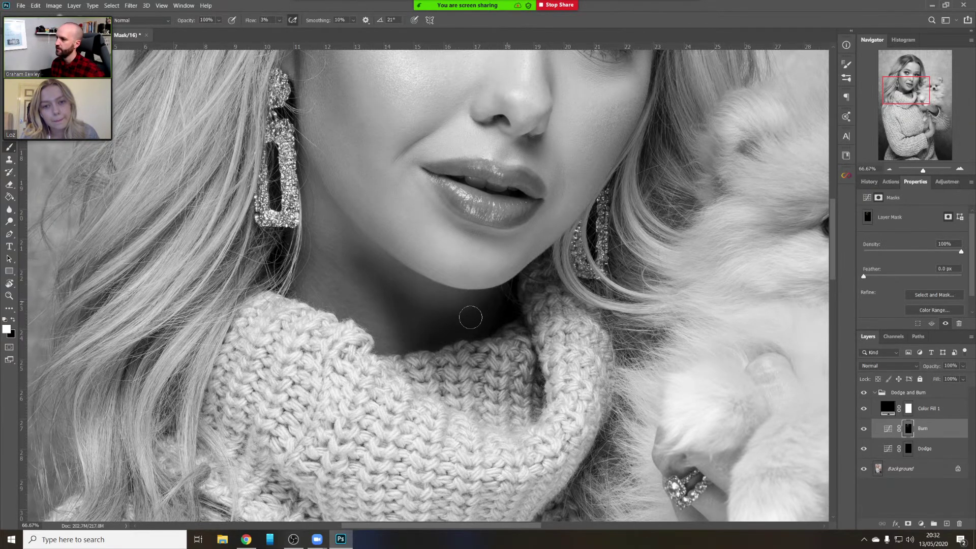
Burn the darker strands of the woman's long hair from beside the drop earring down to the sweater's shoulder
left_click_drag(380, 261, 450, 314)
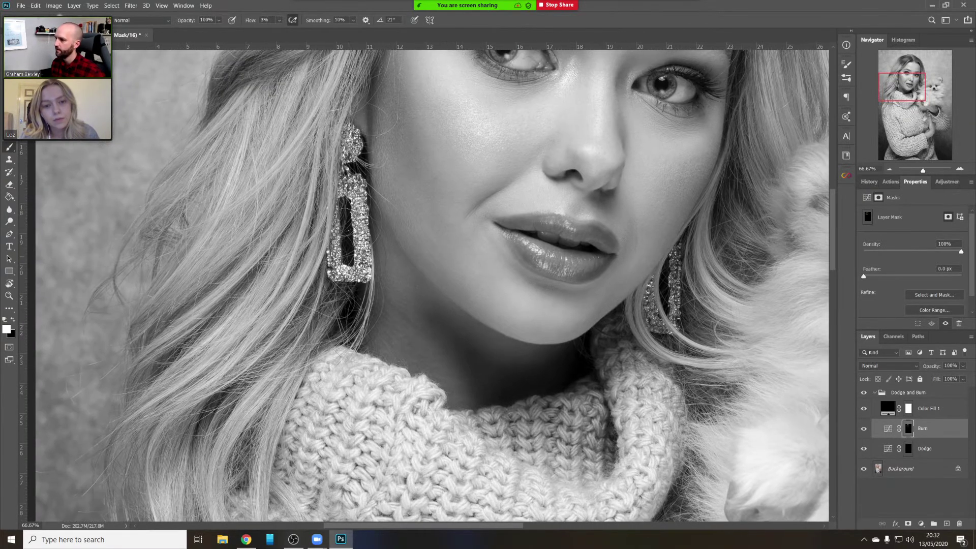
left_click_drag(346, 249, 429, 223)
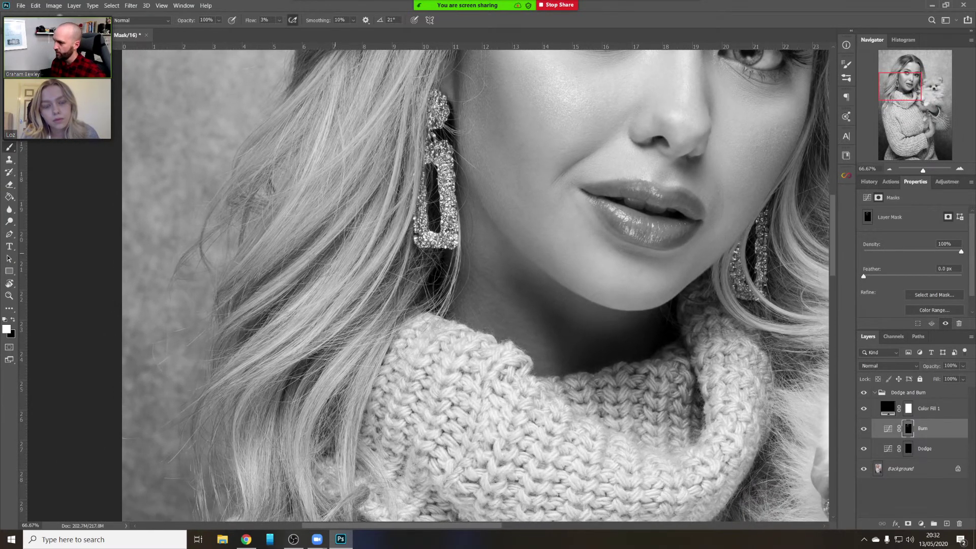
left_click_drag(379, 218, 313, 290)
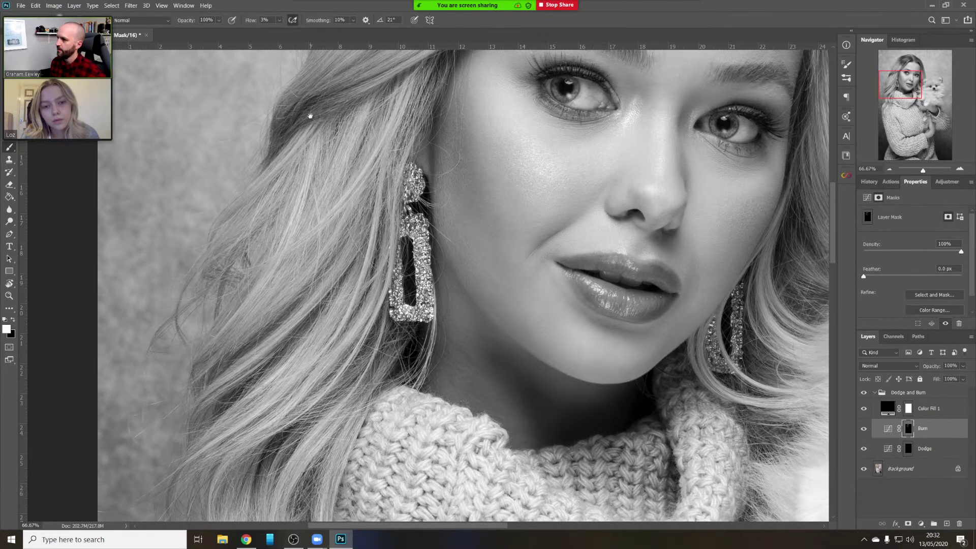
left_click_drag(309, 116, 332, 192)
left_click_drag(355, 310, 432, 50)
left_click_drag(348, 246, 340, 234)
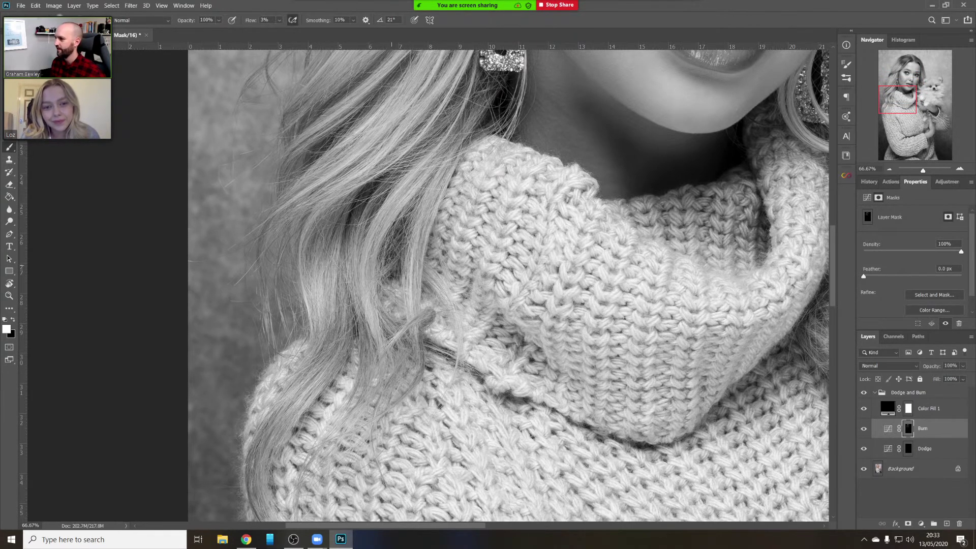
left_click_drag(379, 348, 385, 196)
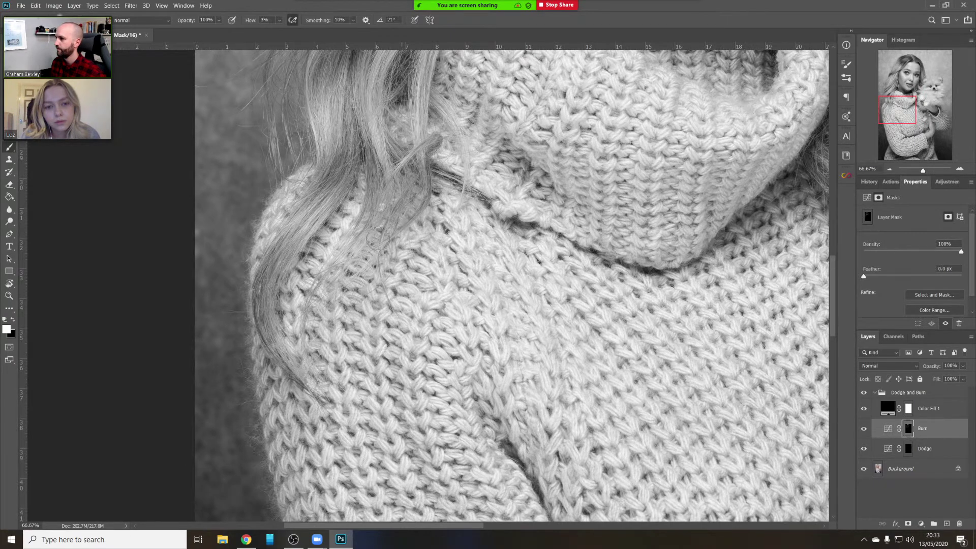
Burn the shaded inside of the sleeve opening at the wrist and the darker fur on the dog's face and body
left_click_drag(711, 238, 266, 246)
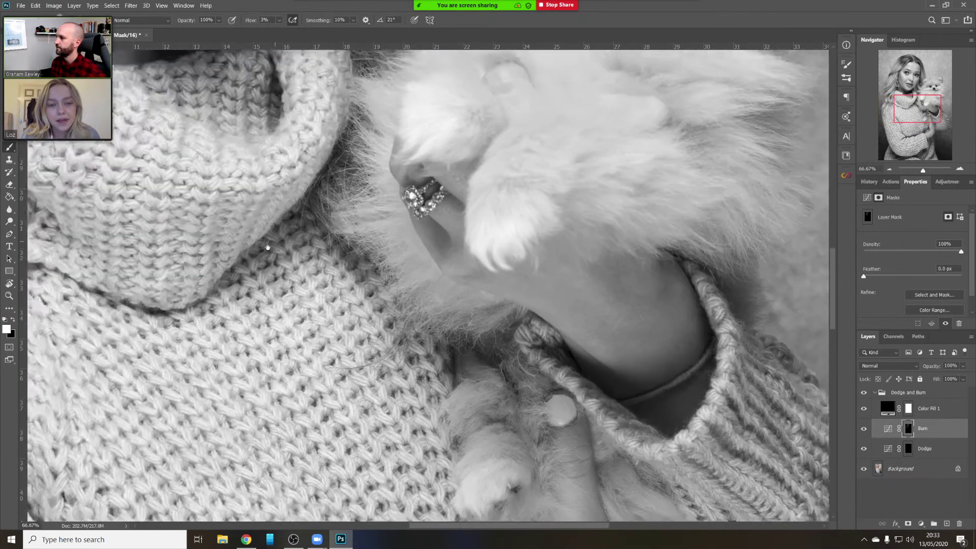
left_click_drag(449, 115, 410, 13)
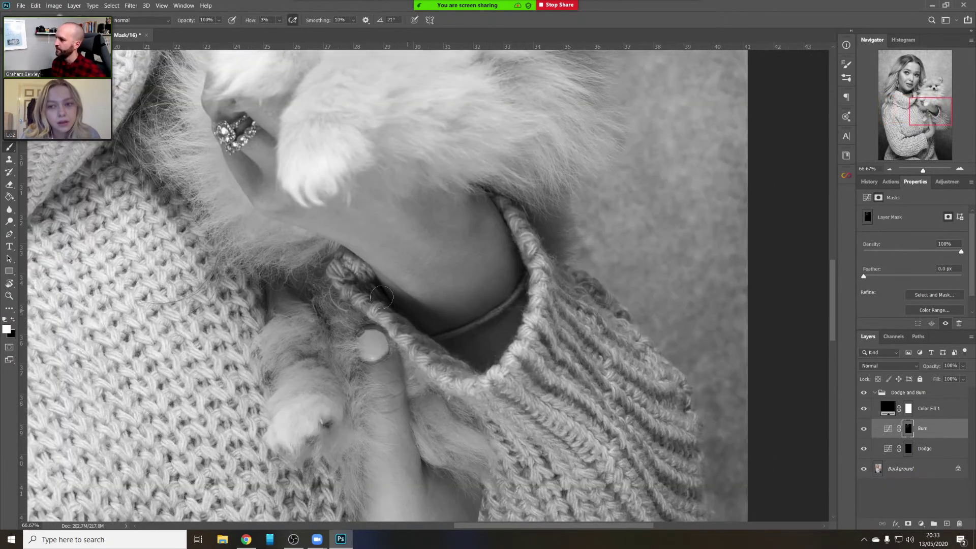
mouse_move(446, 335)
left_mouse_down()
mouse_move(459, 342)
mouse_move(482, 323)
mouse_move(461, 343)
mouse_move(521, 283)
mouse_move(491, 316)
mouse_move(450, 334)
mouse_move(492, 313)
mouse_move(391, 306)
mouse_move(448, 317)
mouse_move(411, 309)
mouse_move(580, 506)
left_mouse_up()
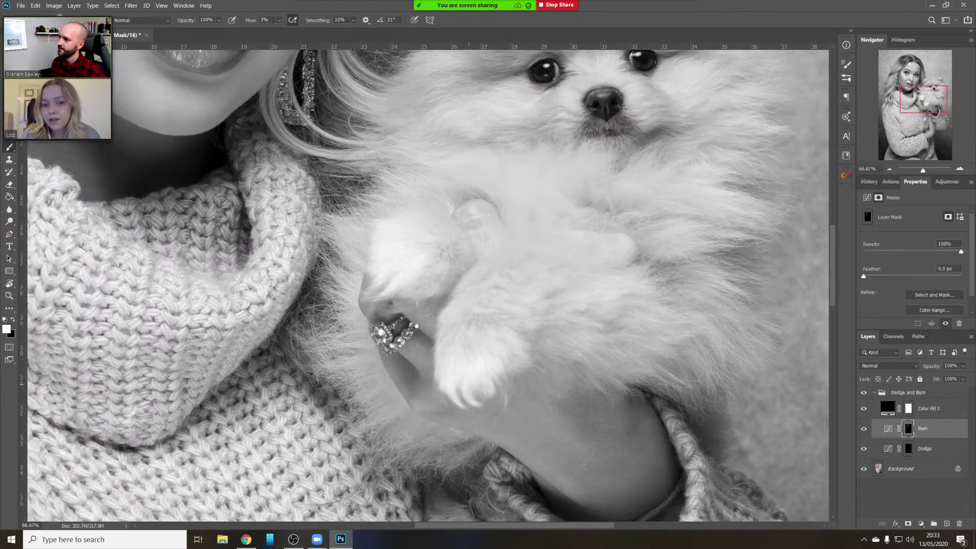
mouse_move(406, 230)
left_mouse_down()
mouse_move(421, 371)
mouse_move(317, 368)
mouse_move(307, 397)
left_mouse_up()
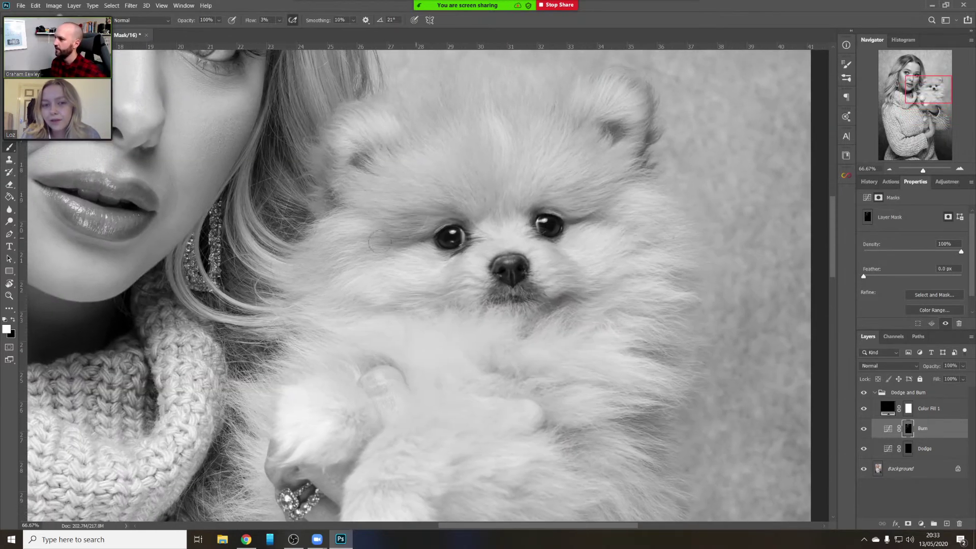
left_click_drag(405, 218, 440, 207)
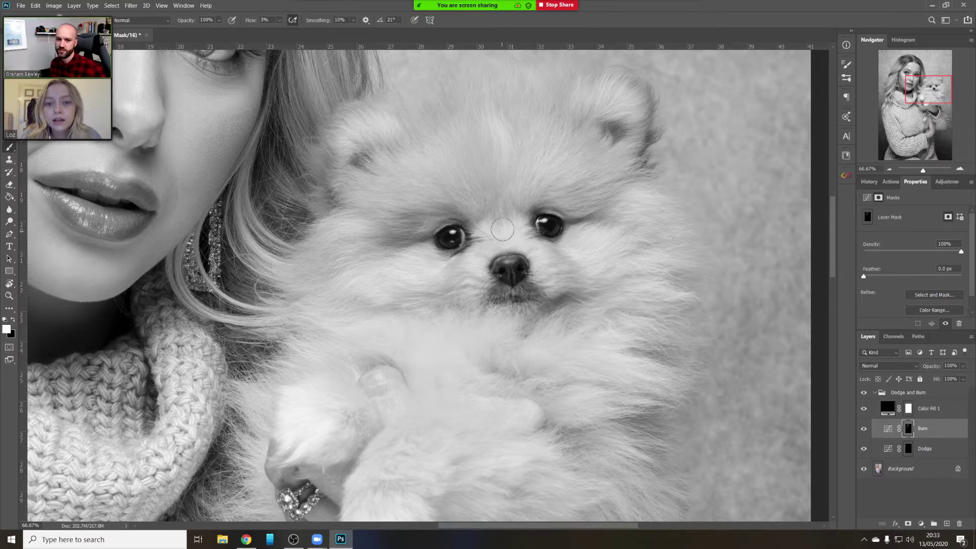
scroll(487, 218, "up", 2)
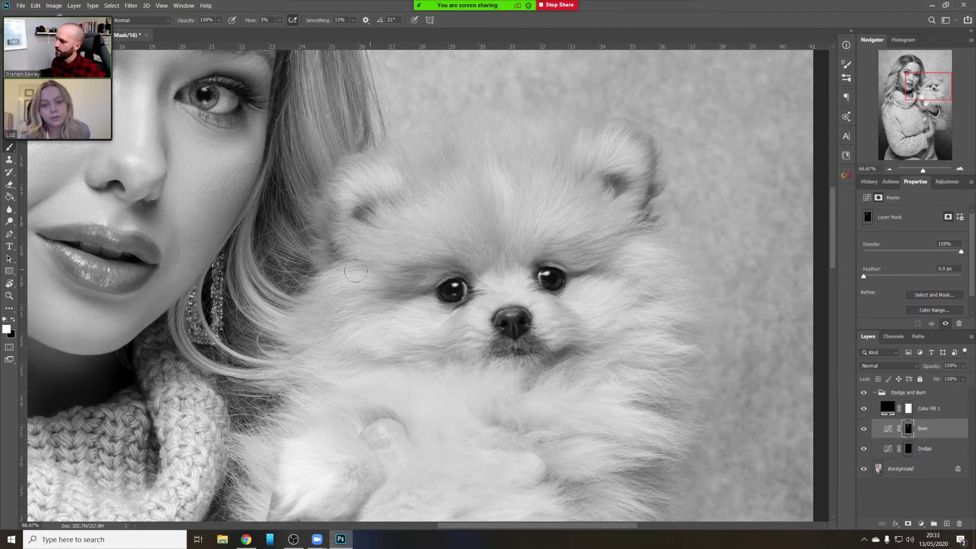
left_click_drag(464, 246, 412, 188)
left_click_drag(492, 256, 542, 194)
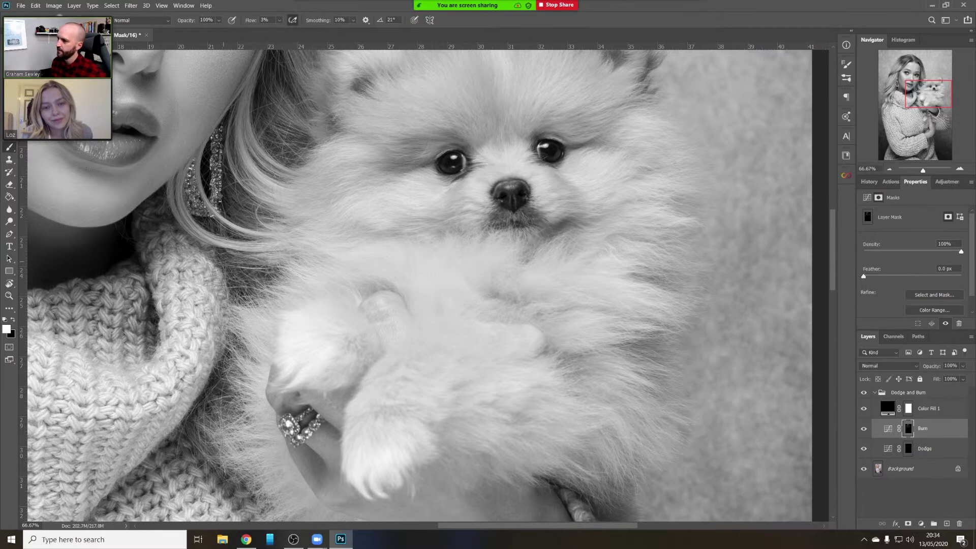
Refine the burned shading on the woman's face, around the cheek, brows, nose and upper lip, at 3% flow
left_click_drag(222, 186, 533, 249)
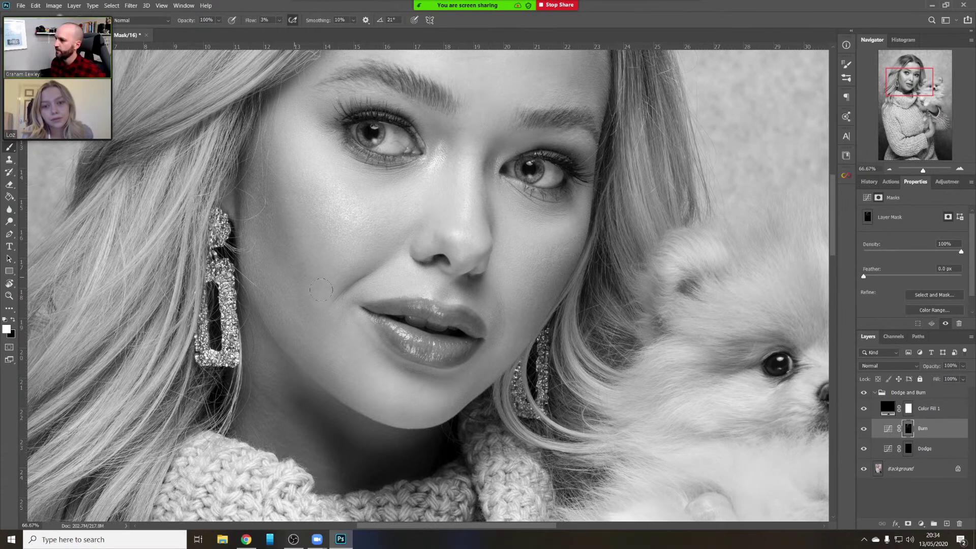
left_click_drag(481, 84, 466, 221)
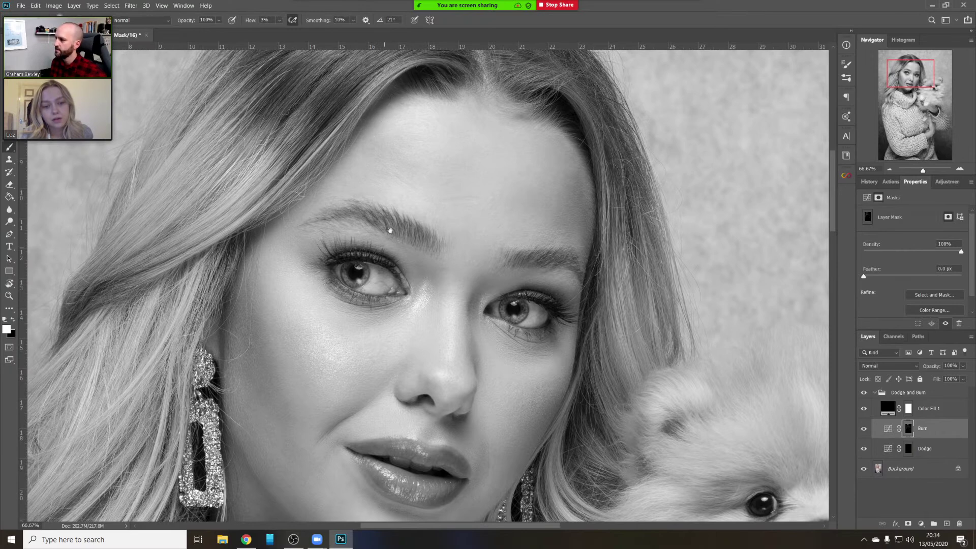
left_click_drag(372, 308, 402, 203)
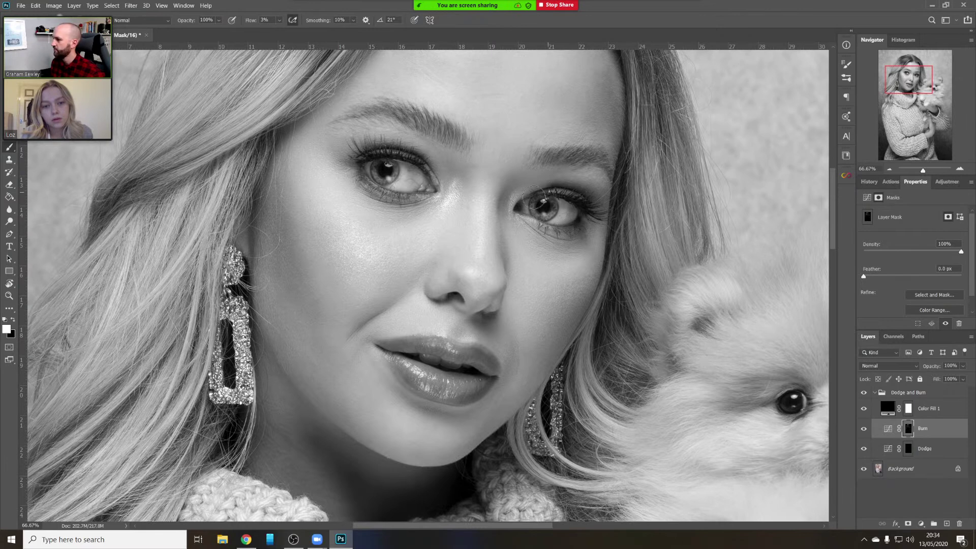
left_click_drag(457, 262, 467, 224)
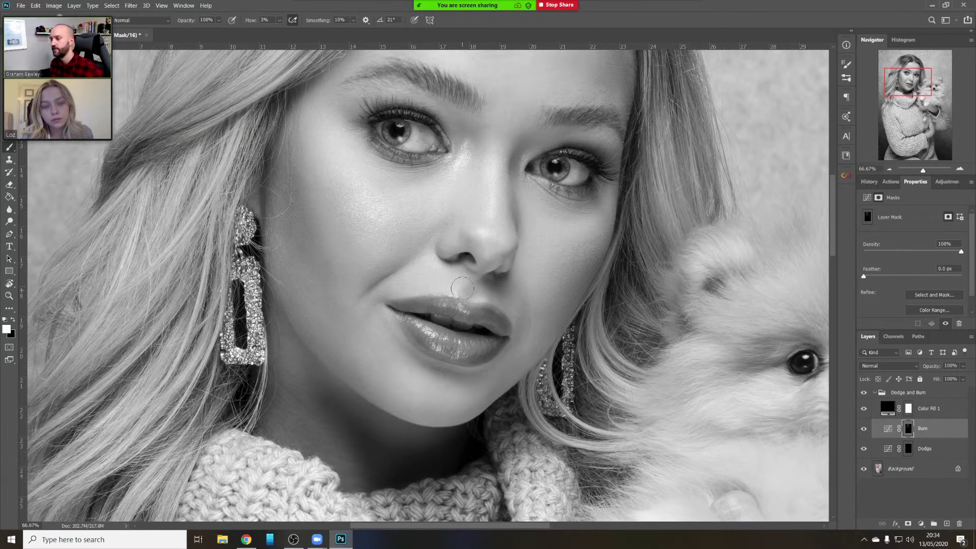
left_click_drag(455, 275, 462, 226)
Compare the portrait with and without the Burn layer by toggling its visibility, and leave the layer visible
key("ctrl+minus")
key("ctrl+minus")
key("ctrl+minus")
key("ctrl+minus")
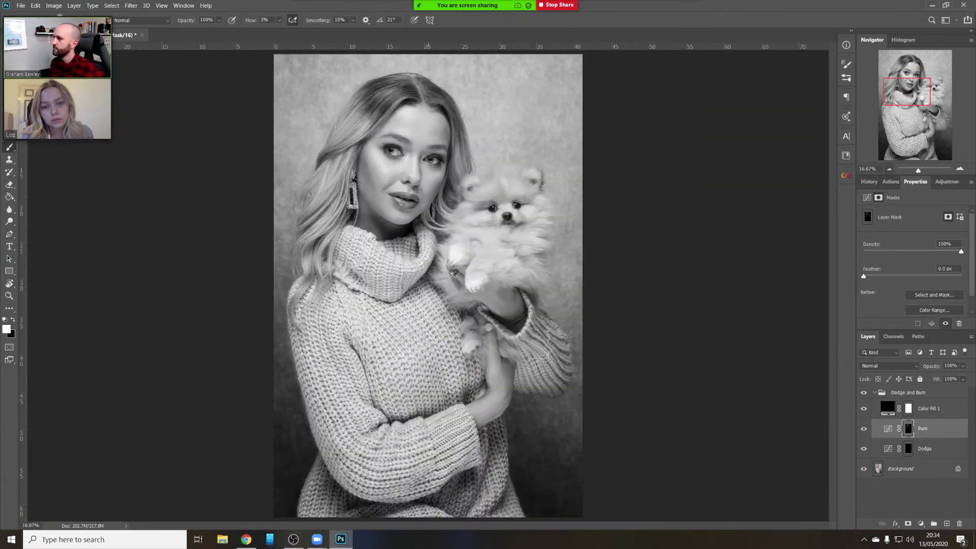
left_click(414, 144, "ctrl")
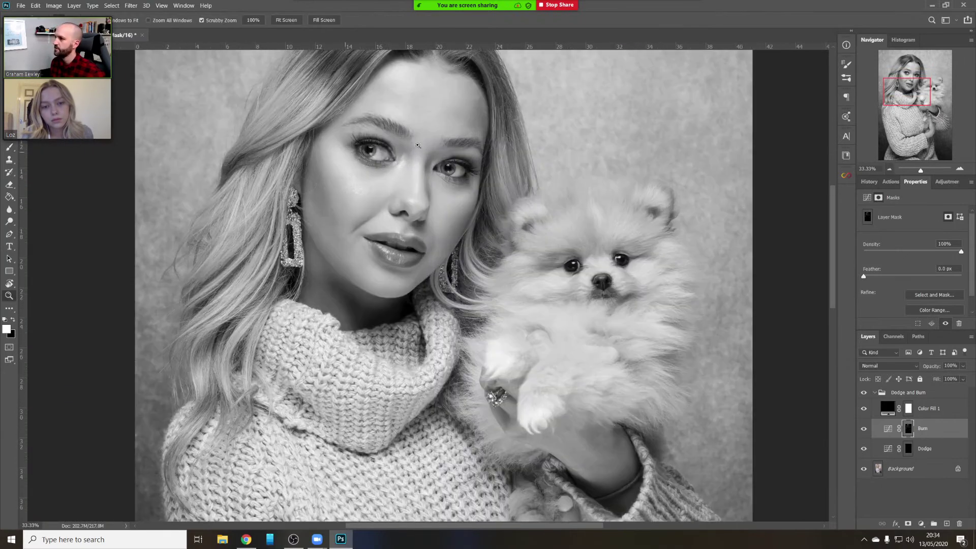
left_click(863, 429)
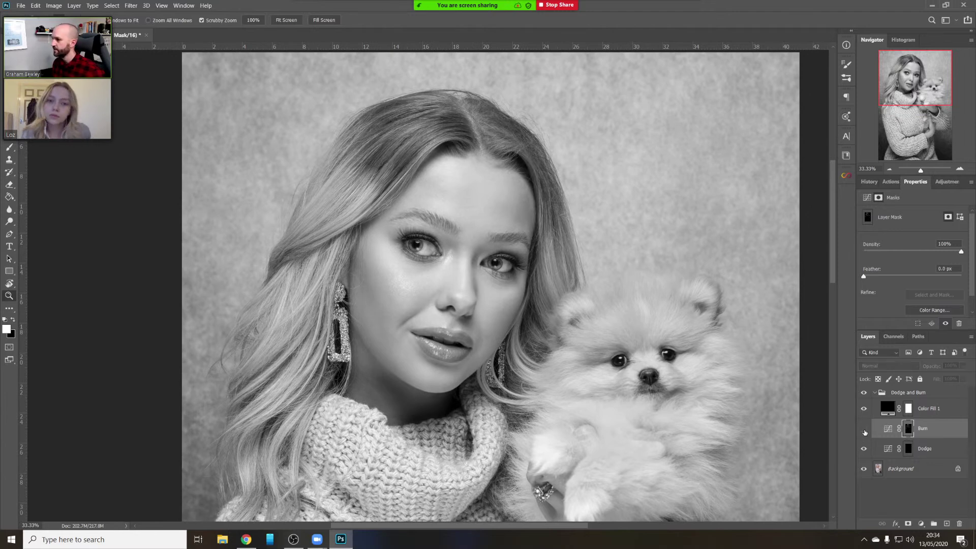
left_click(864, 430)
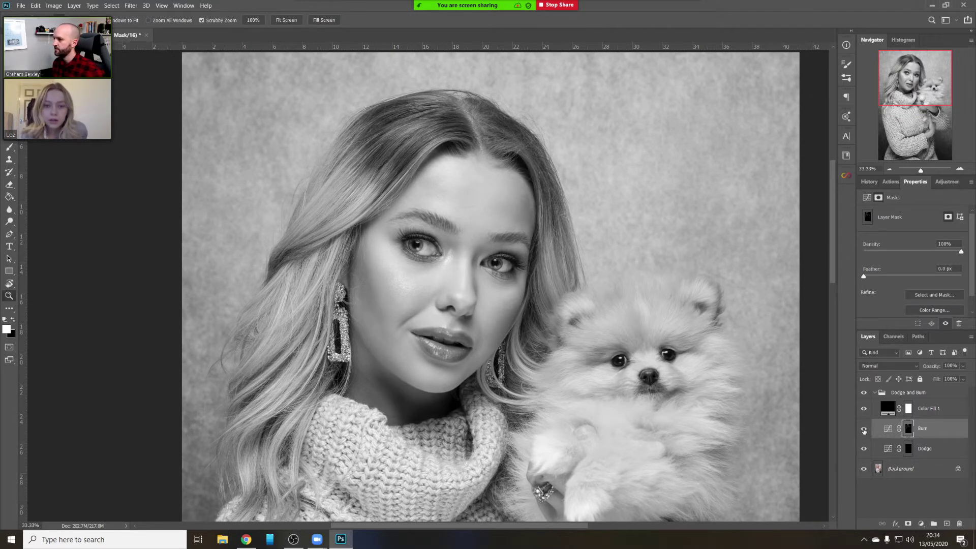
left_click(864, 430)
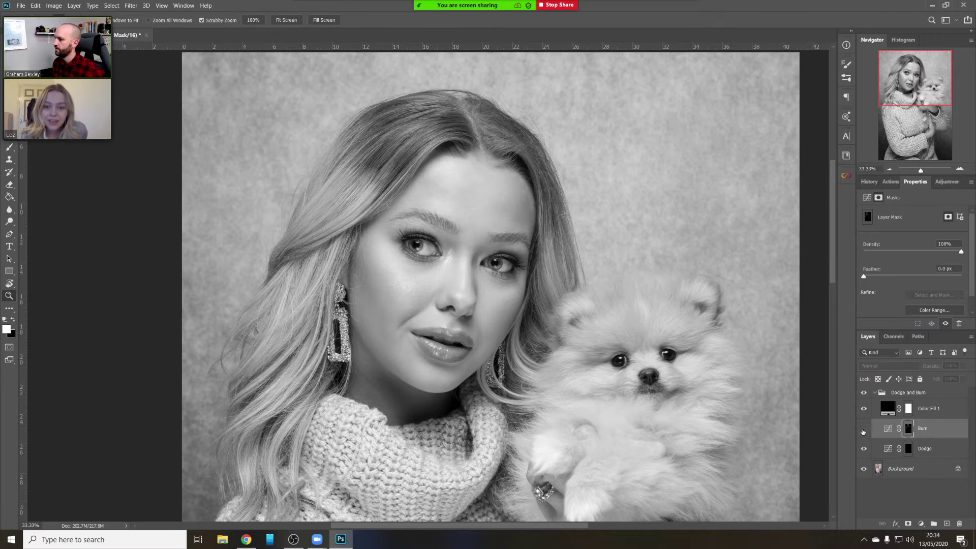
left_click(863, 430)
left_click_drag(513, 278, 545, 220)
left_click(863, 430)
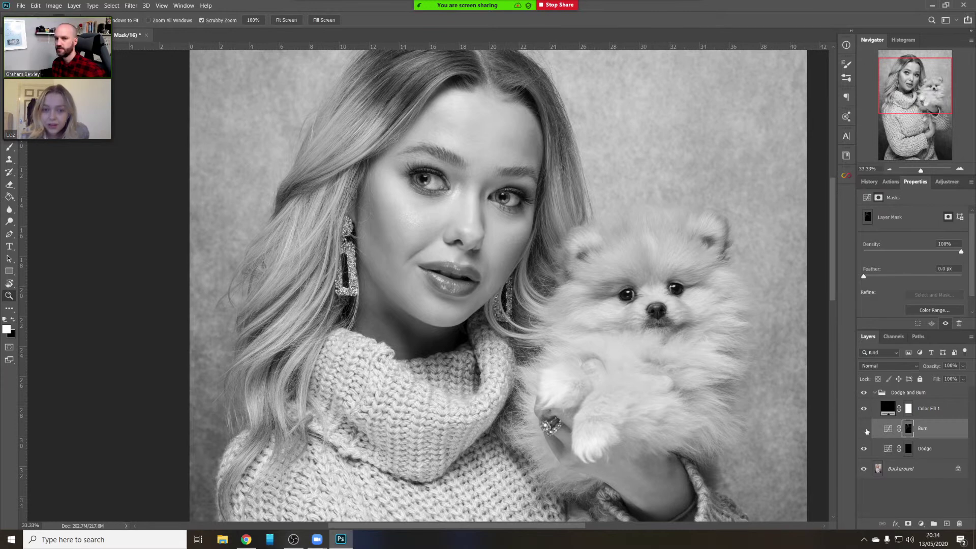
left_click(863, 430)
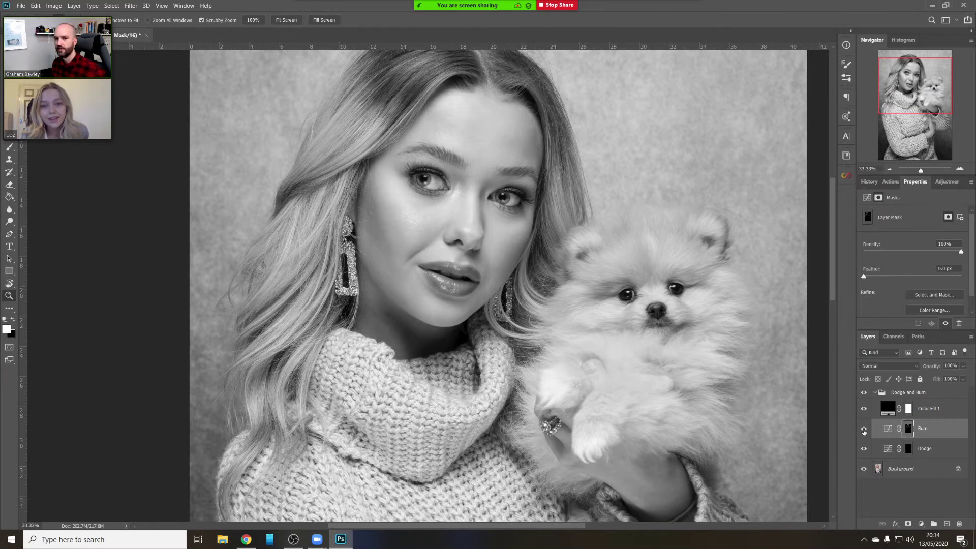
left_click(864, 430)
left_click(863, 430)
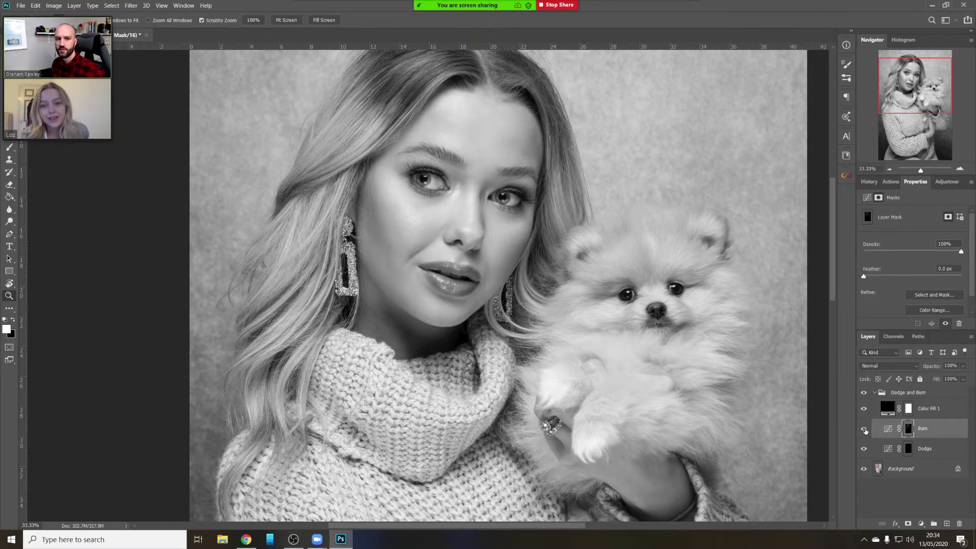
left_click(864, 429)
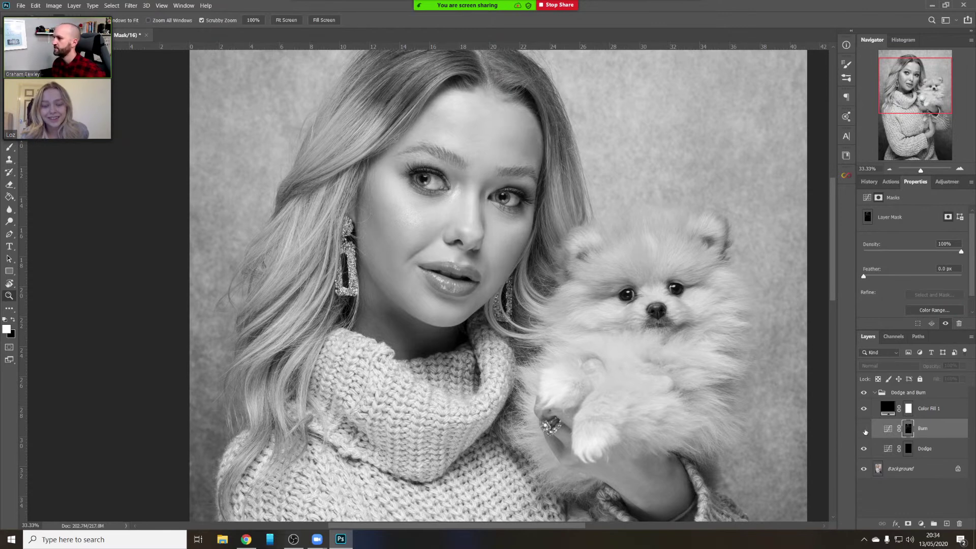
left_click(863, 429)
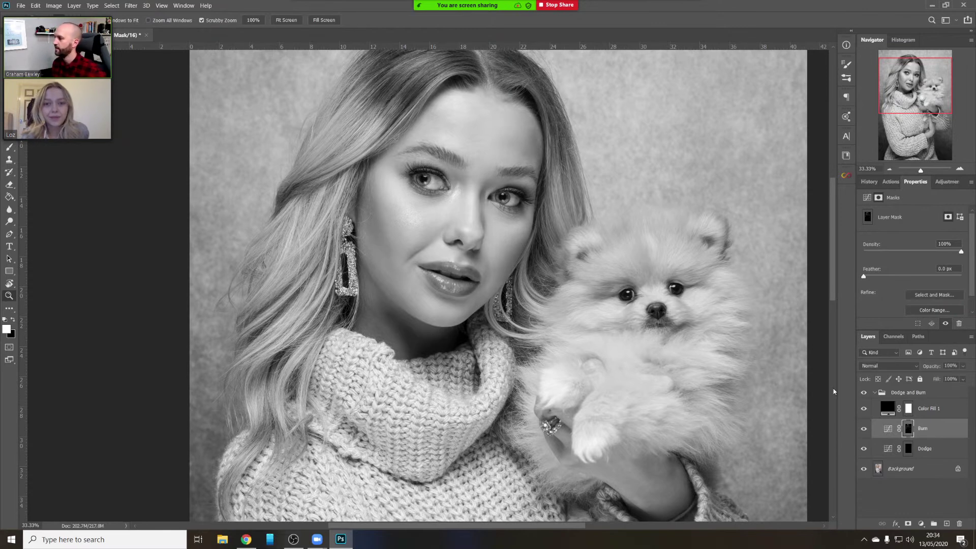
Burn the shaded folds of the sweater's roll neck, chest and upper sleeve on the Burn mask with a soft brush at 3% flow
left_click_drag(580, 415, 557, 224)
left_click_drag(422, 220, 502, 205)
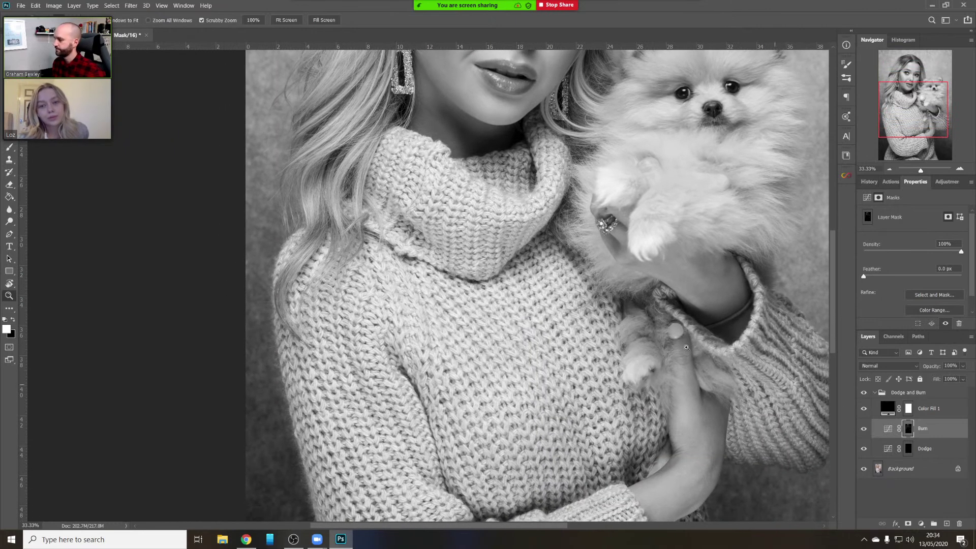
key("b")
right_click(579, 256)
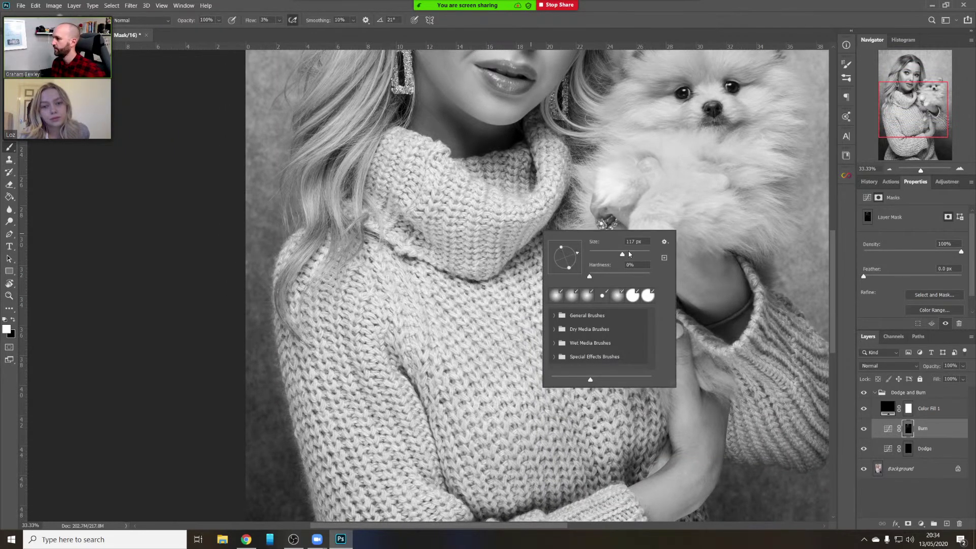
key("Return")
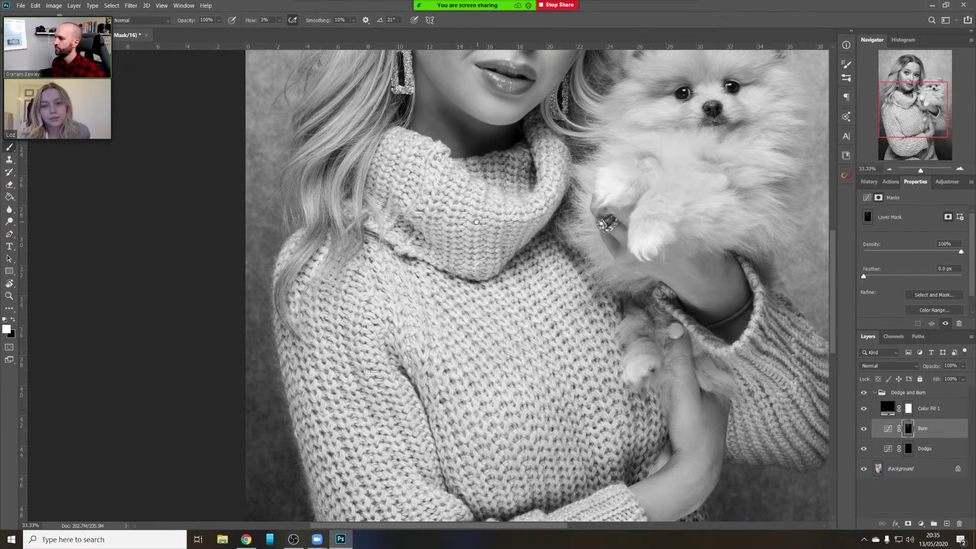
scroll(478, 223, "down", 2)
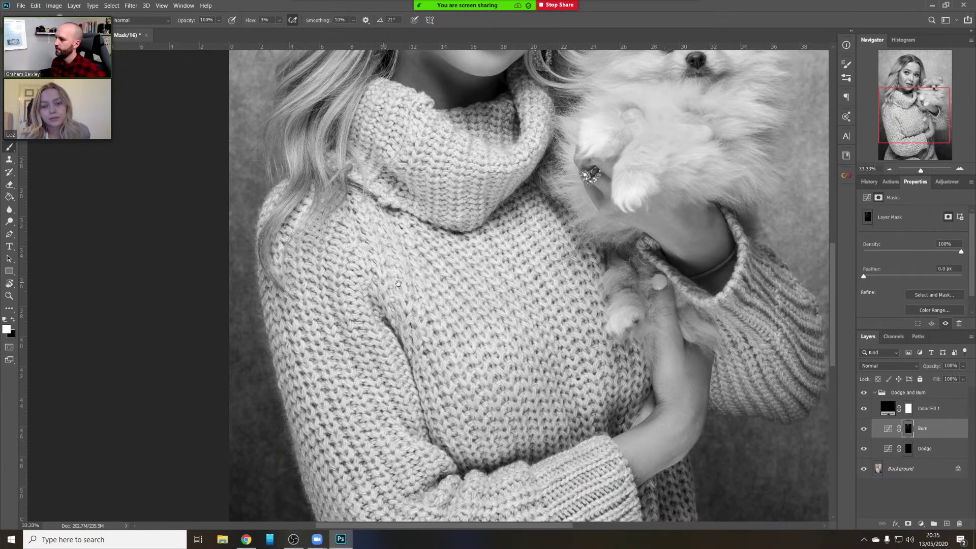
scroll(354, 217, "down", 4)
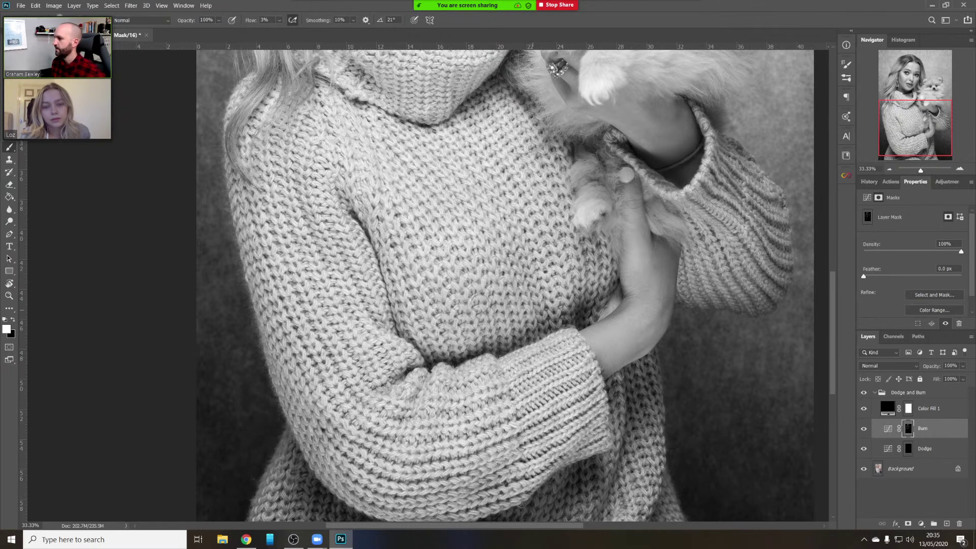
Burn the sweater's shadows beneath the folded forearm and cuff and along the folds of the raised sleeve
left_click_drag(394, 217, 438, 74)
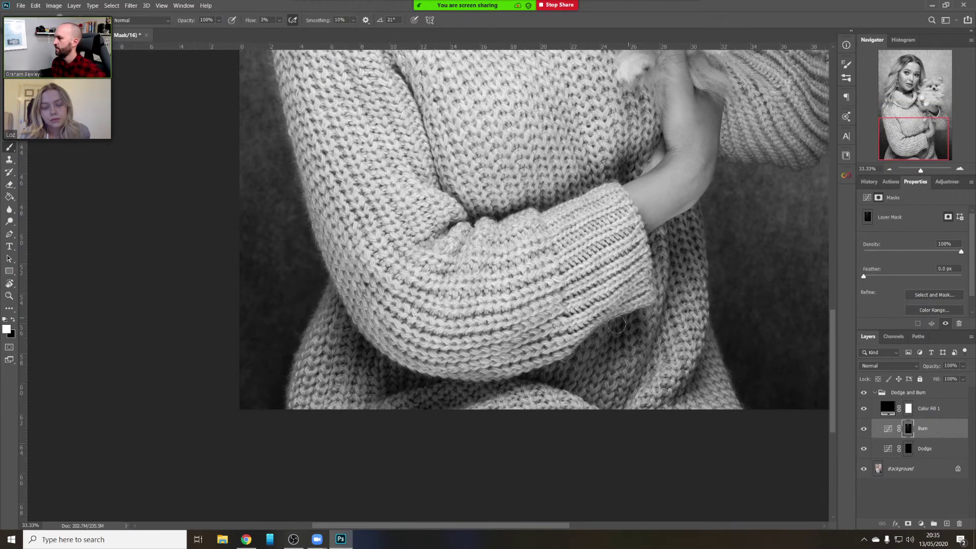
left_click_drag(651, 166, 572, 233)
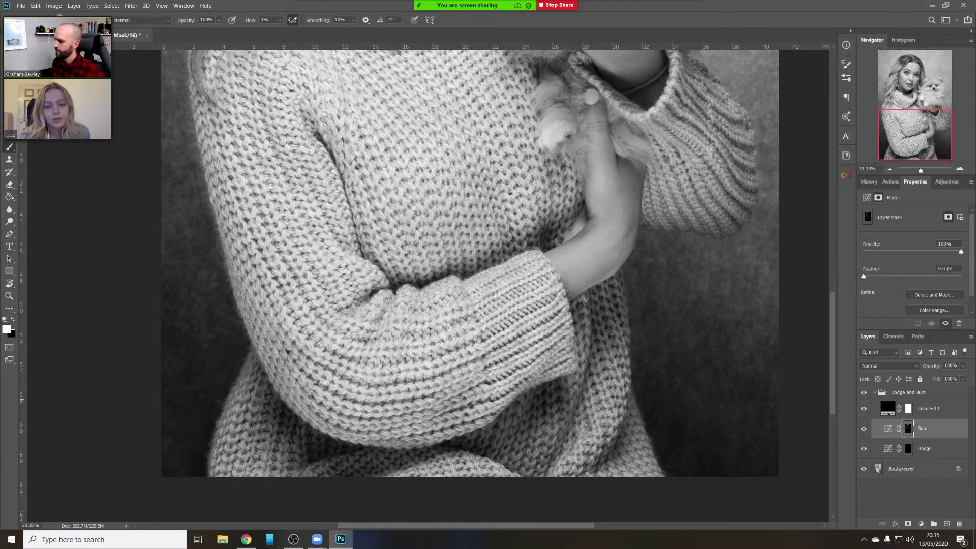
left_click_drag(565, 128, 511, 288)
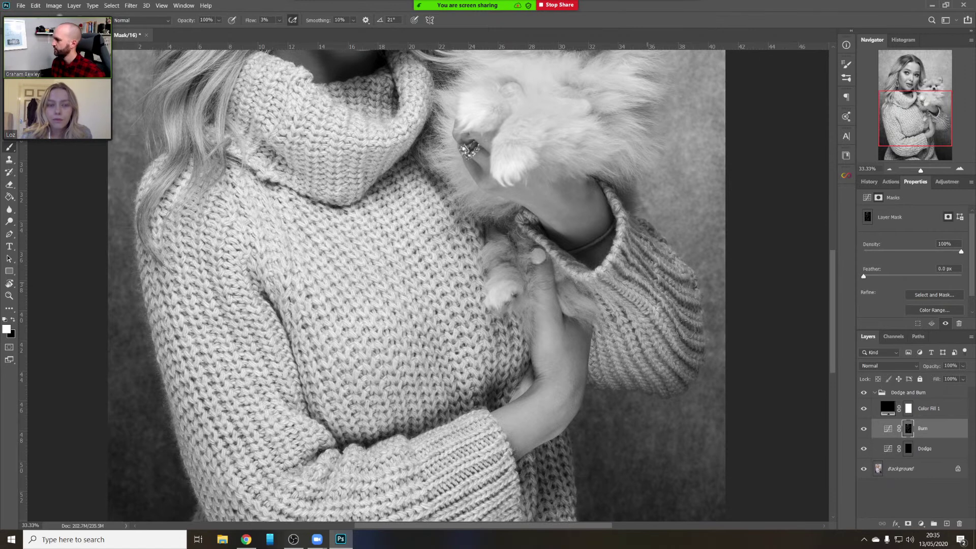
left_click_drag(314, 181, 424, 257)
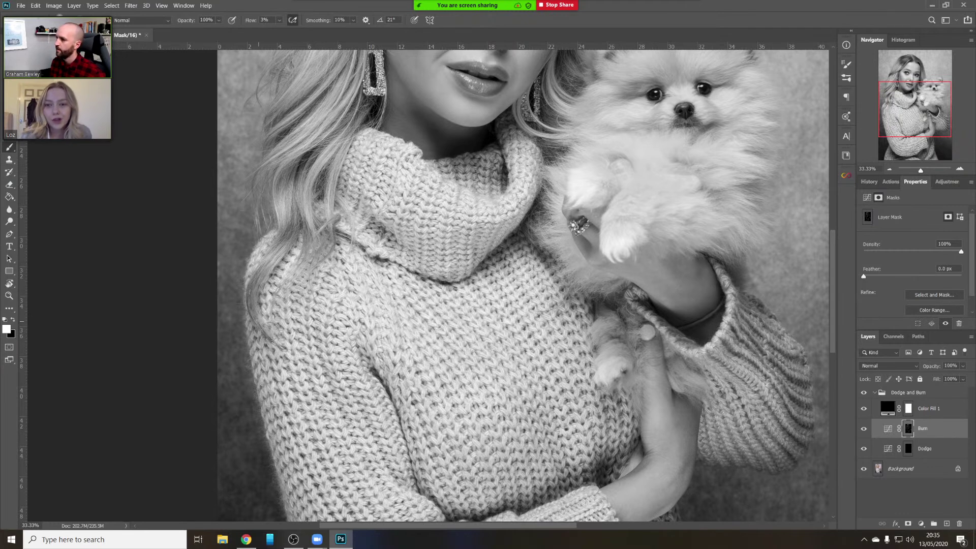
Examine the burned shading on the woman's hair, face and the dog, ending with a closer view of the nose and lips
left_click_drag(309, 153, 328, 305)
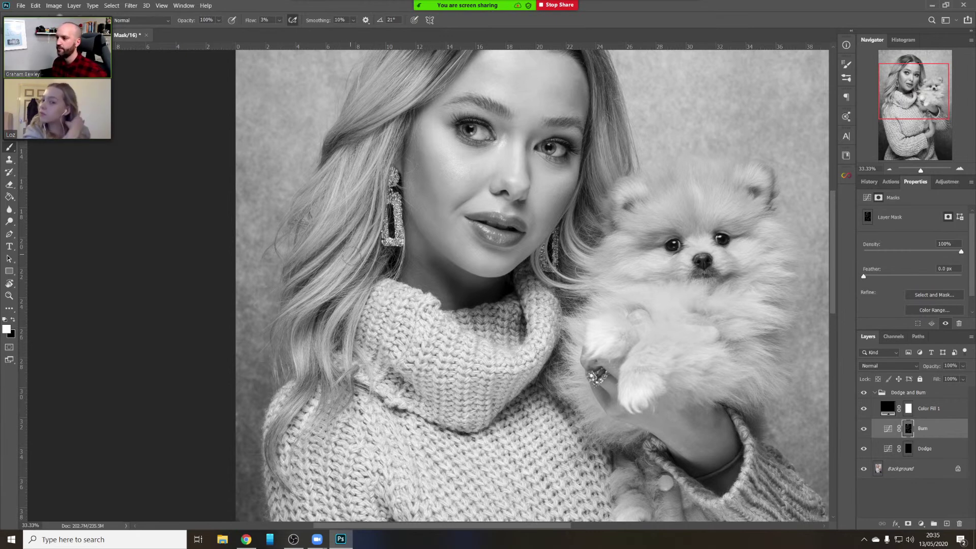
left_click_drag(444, 169, 412, 257)
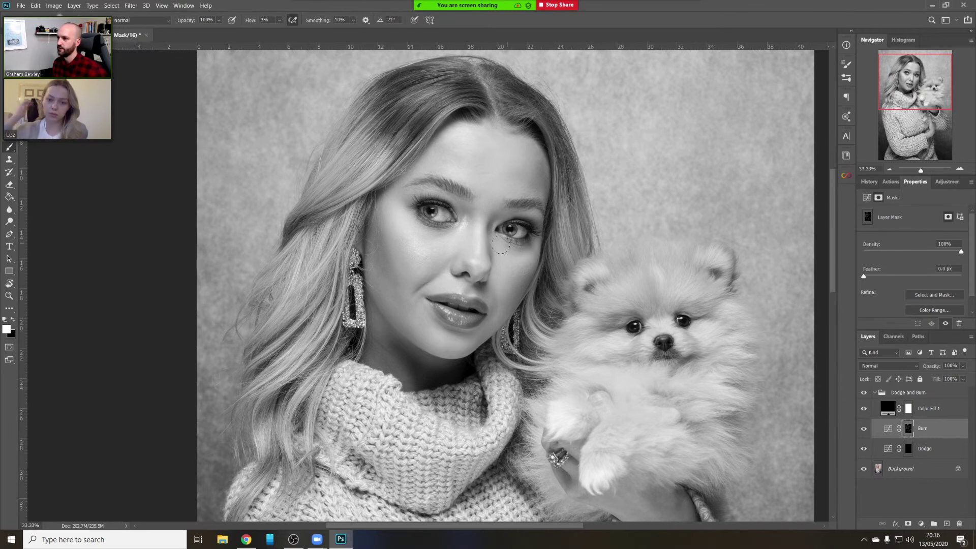
scroll(489, 249, "up", 3)
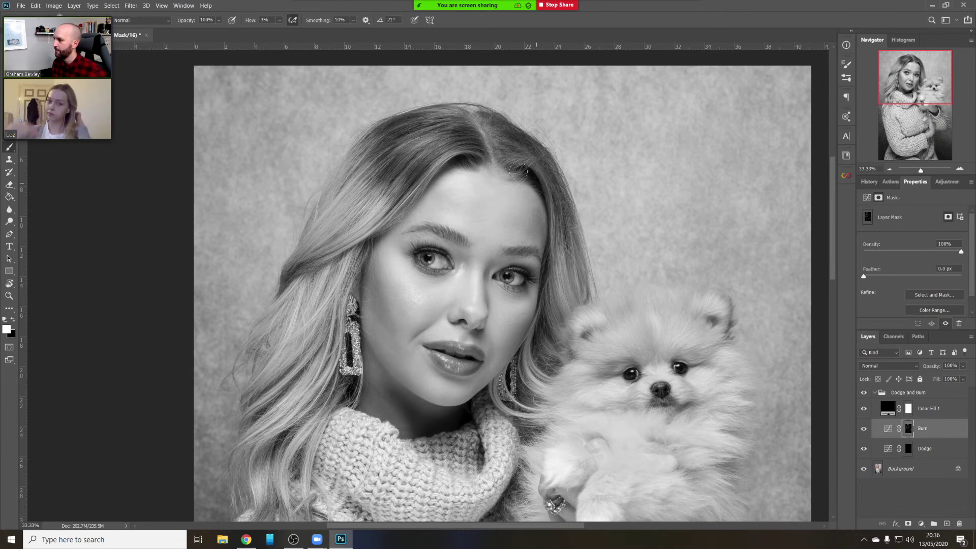
scroll(397, 280, "down", 3)
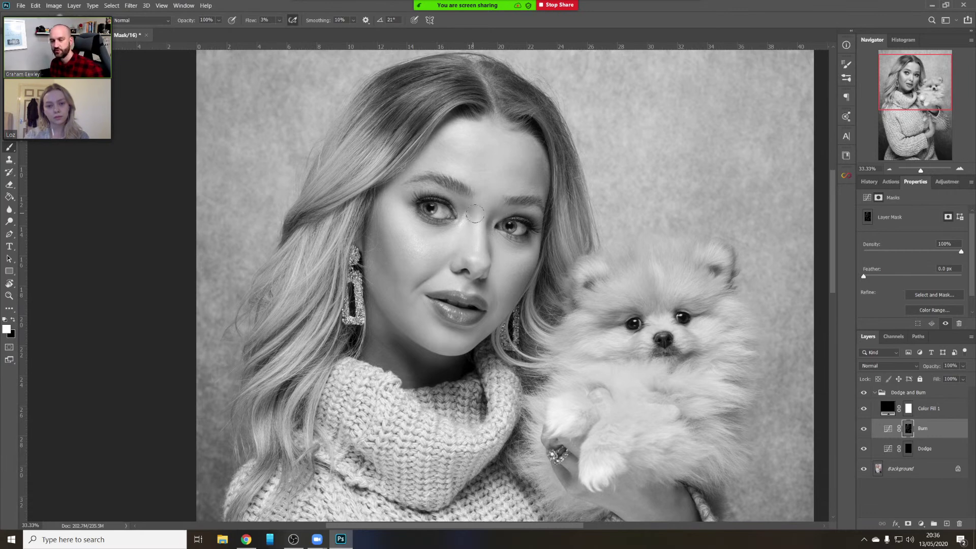
left_click(479, 277, "ctrl")
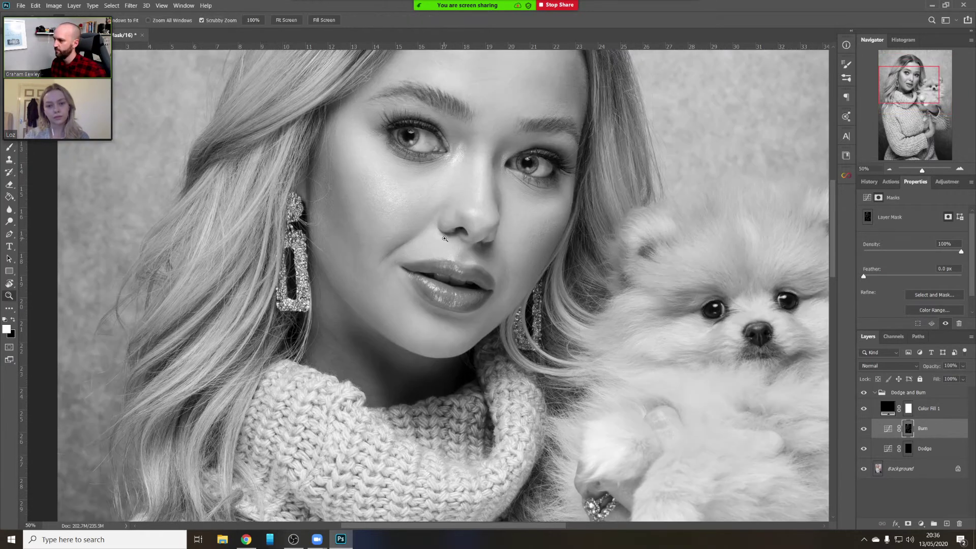
Resize the brush and burn the shading around the nose and upper lip on the Burn layer mask
left_click(450, 238, "ctrl")
left_click_drag(457, 236, 454, 273)
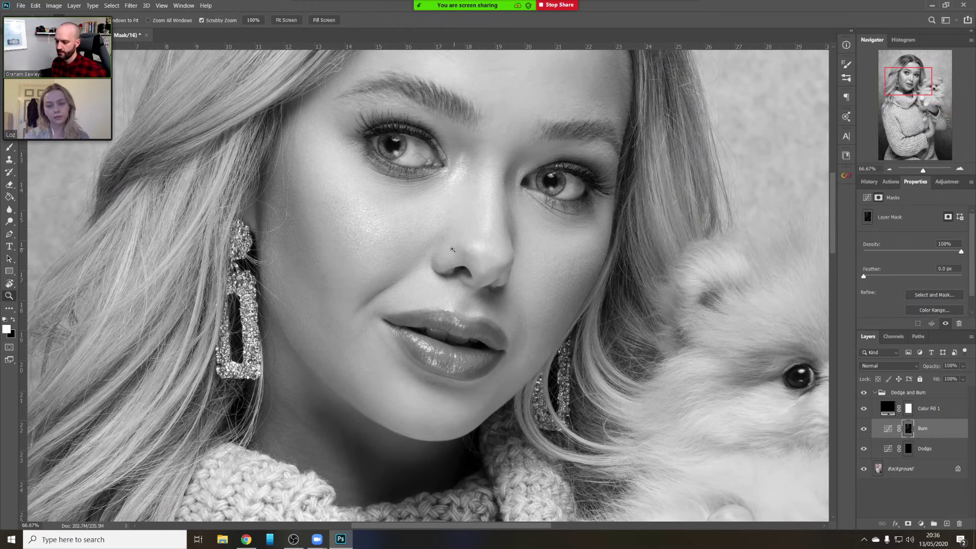
right_click(483, 260)
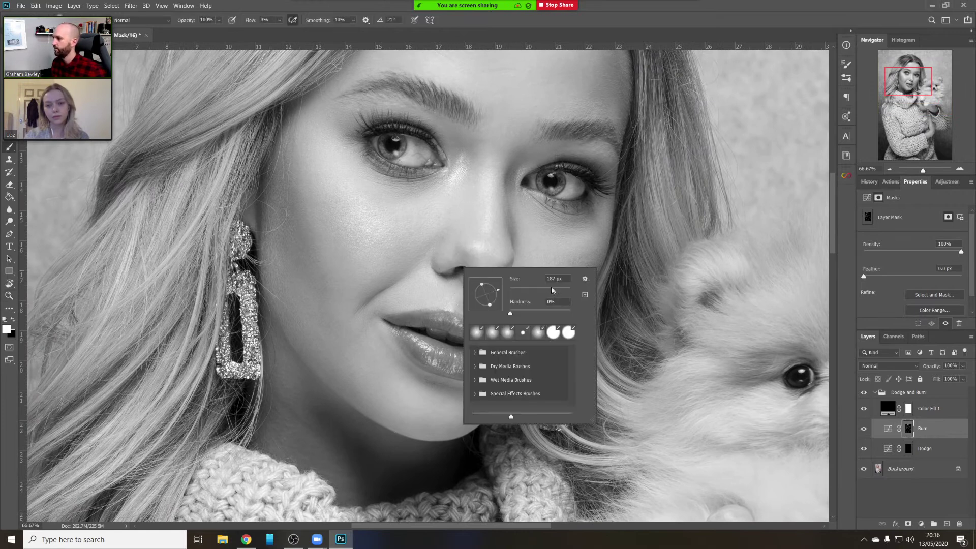
mouse_move(552, 290)
left_mouse_down()
mouse_move(534, 295)
mouse_move(567, 305)
left_mouse_up()
left_click(453, 278)
right_click(487, 269)
left_click(463, 274)
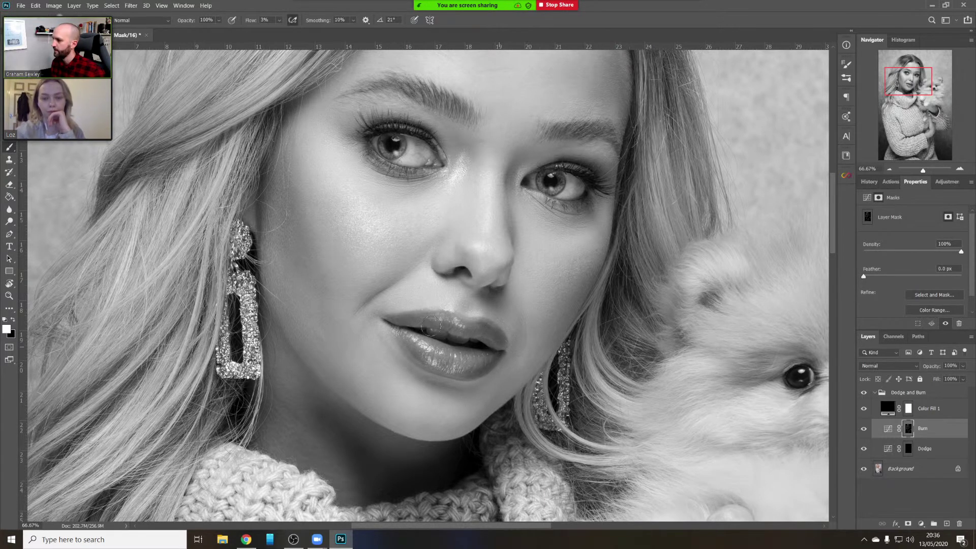
Compare the whole portrait with the Burn layer hidden and shown
key("ctrl+0")
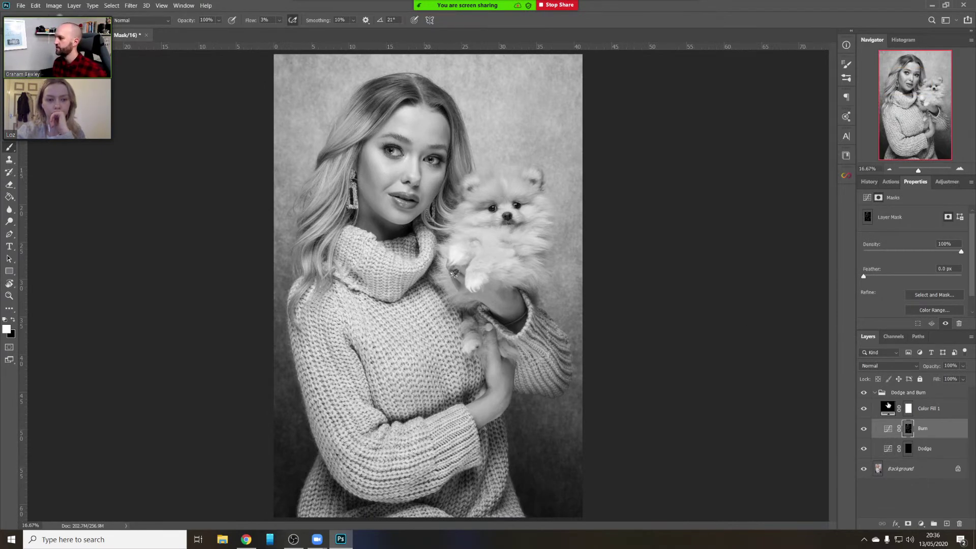
left_click(866, 429)
left_click(866, 431)
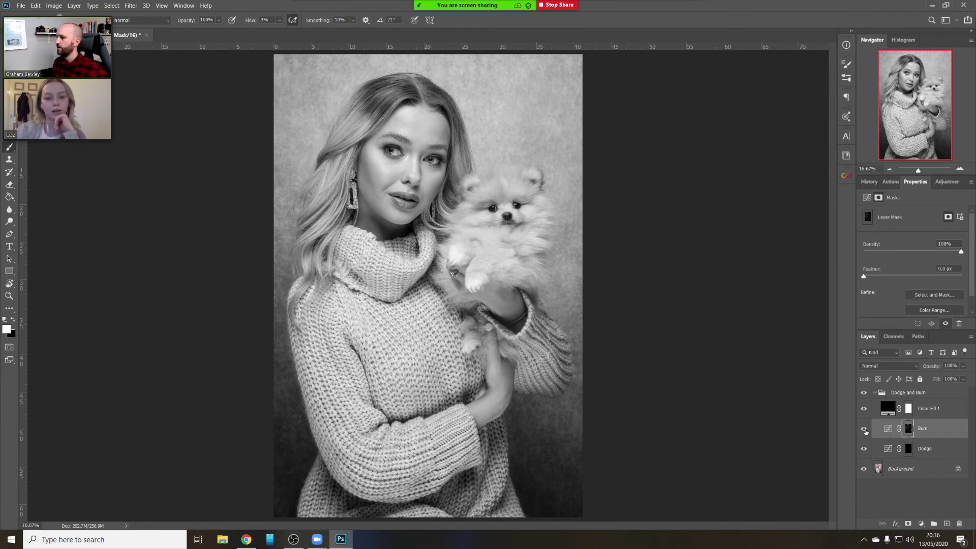
left_click(864, 431)
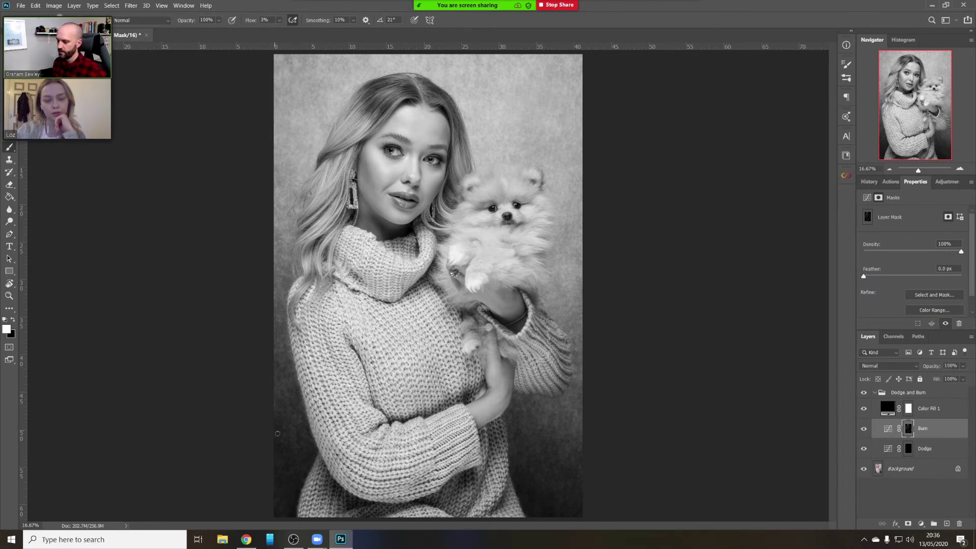
Enlarge the brush and burn the background beside the lower sweater sleeve on the Burn mask
right_click(286, 462)
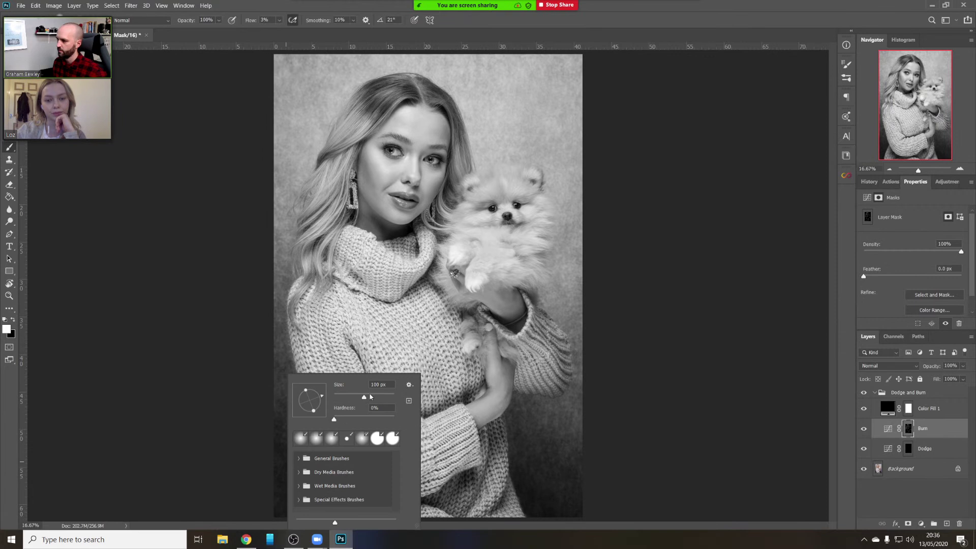
left_click(281, 437)
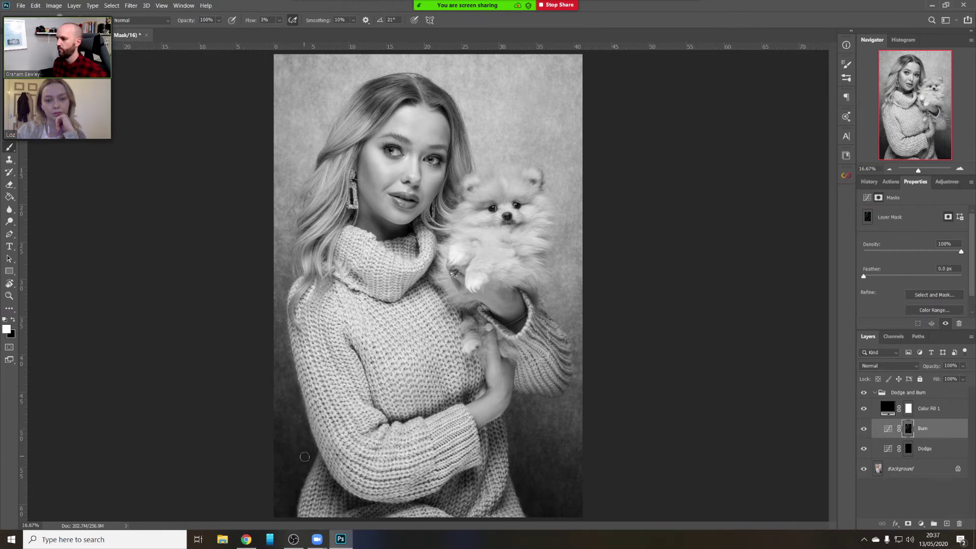
key("bracketright")
key("bracketright")
key("bracketright")
key("bracketright")
key("bracketright")
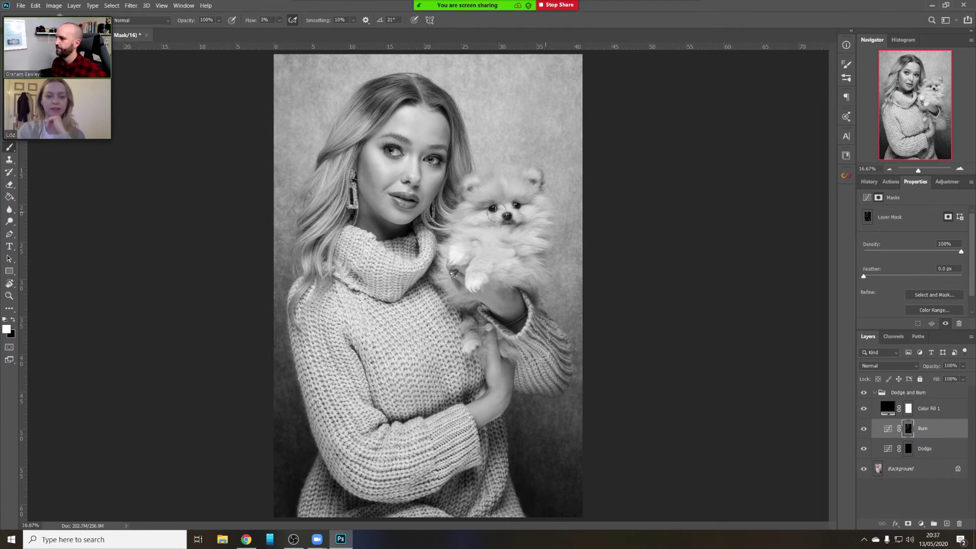
Select the Dodge layer's mask and switch its mask overlay on and off over the face
scroll(449, 187, "up", 1)
key("z")
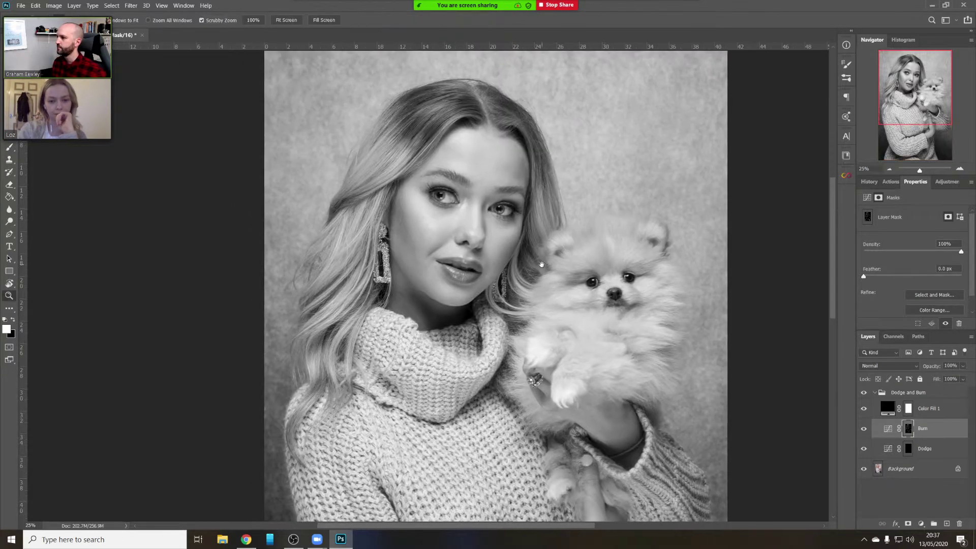
left_click(909, 448)
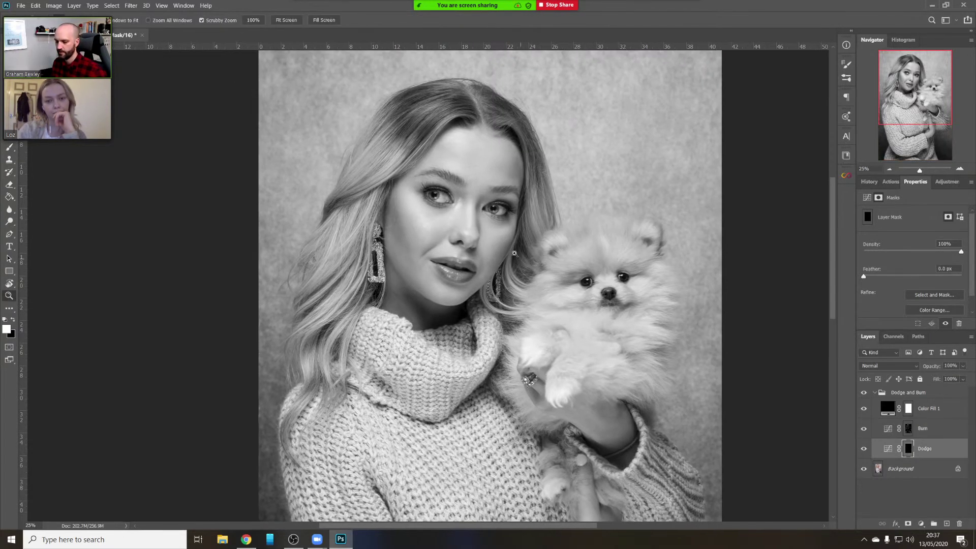
key("backslash")
left_click(478, 204)
key("backslash")
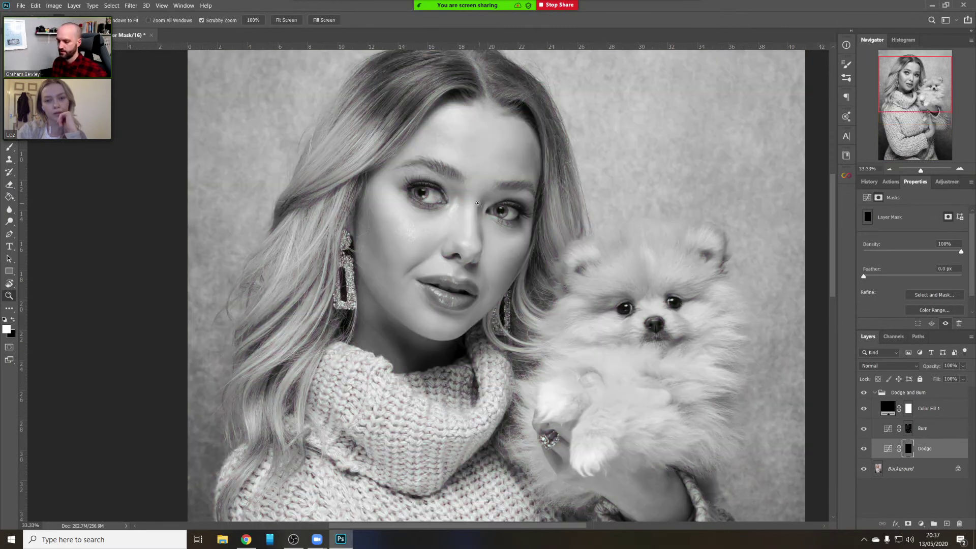
Paint black on the Dodge mask with the Brush to reduce the highlights on the nose bridge and chin
key("b")
key("x")
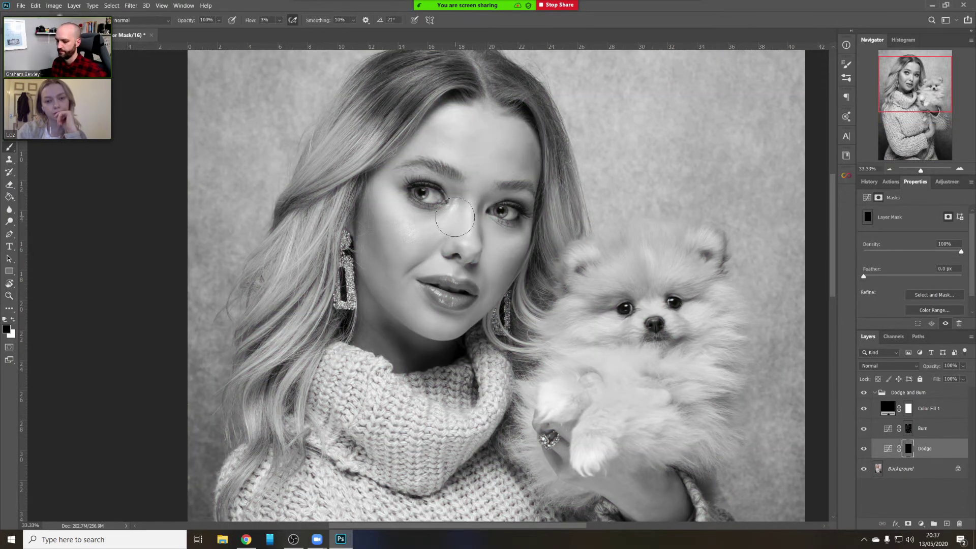
key("z")
left_click(452, 217)
key("b")
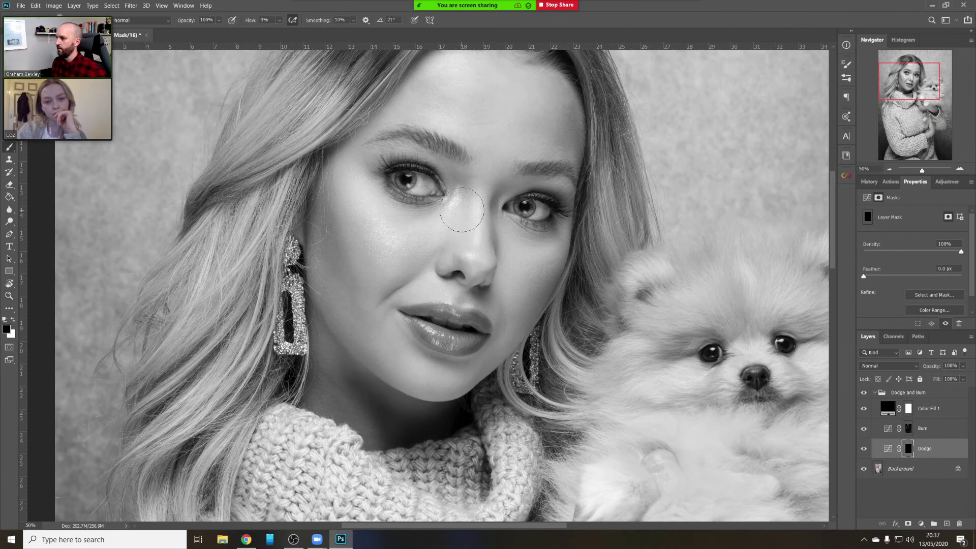
left_click_drag(463, 214, 471, 256)
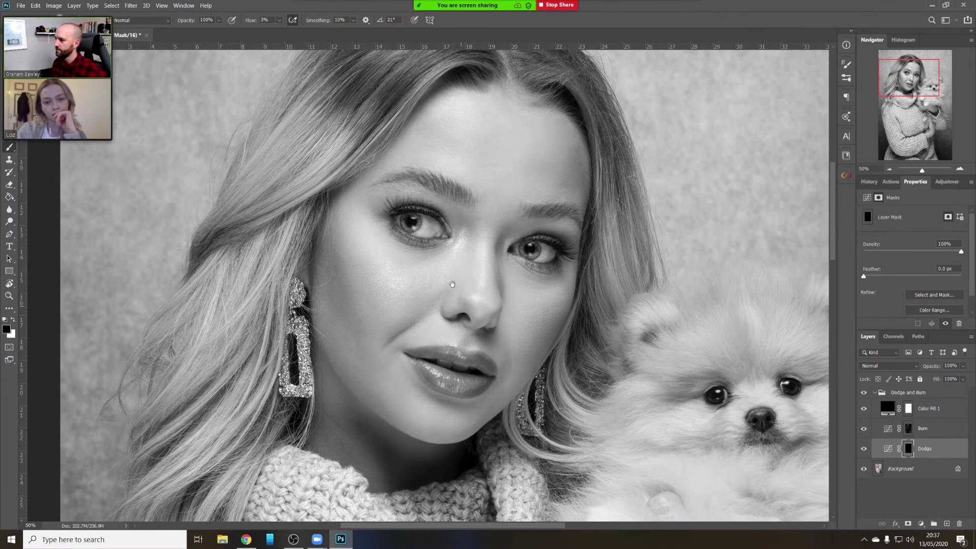
left_click_drag(442, 328, 432, 272)
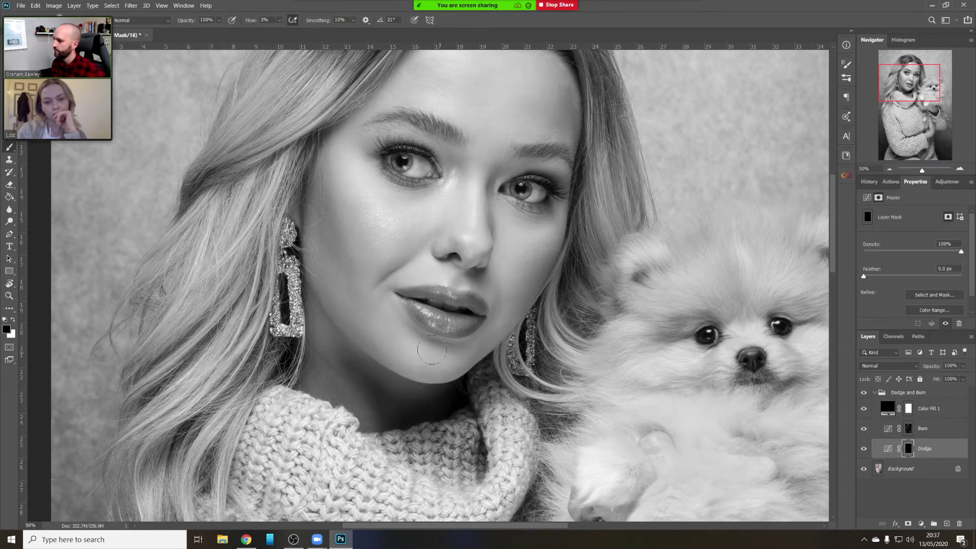
left_click_drag(452, 237, 449, 380)
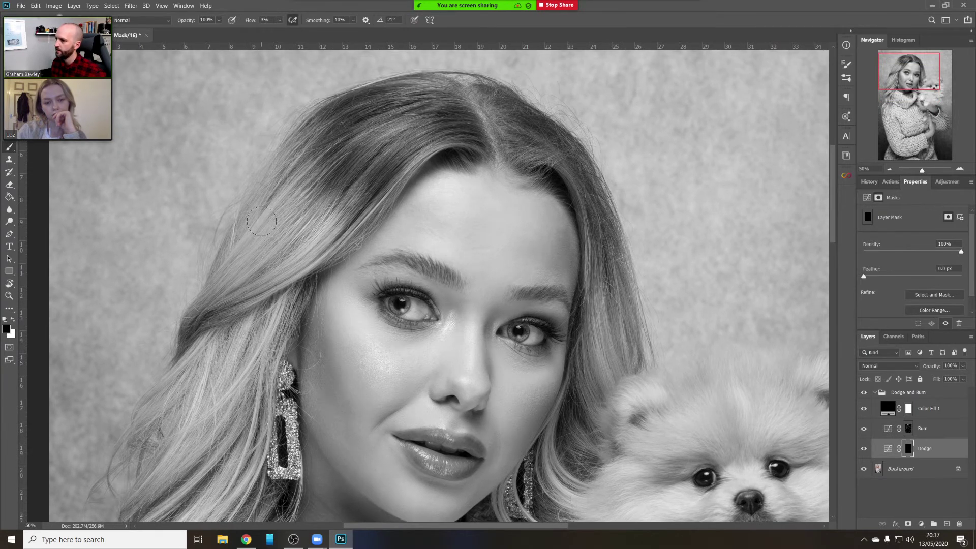
Paint white on the Dodge mask to brighten the highlights on the cheek, nose and forehead
key("x")
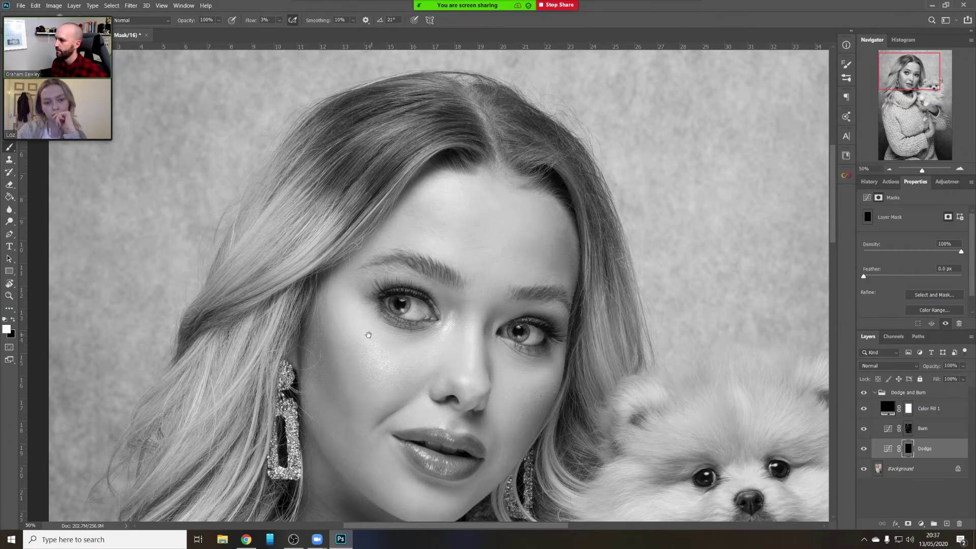
left_click_drag(368, 335, 358, 242)
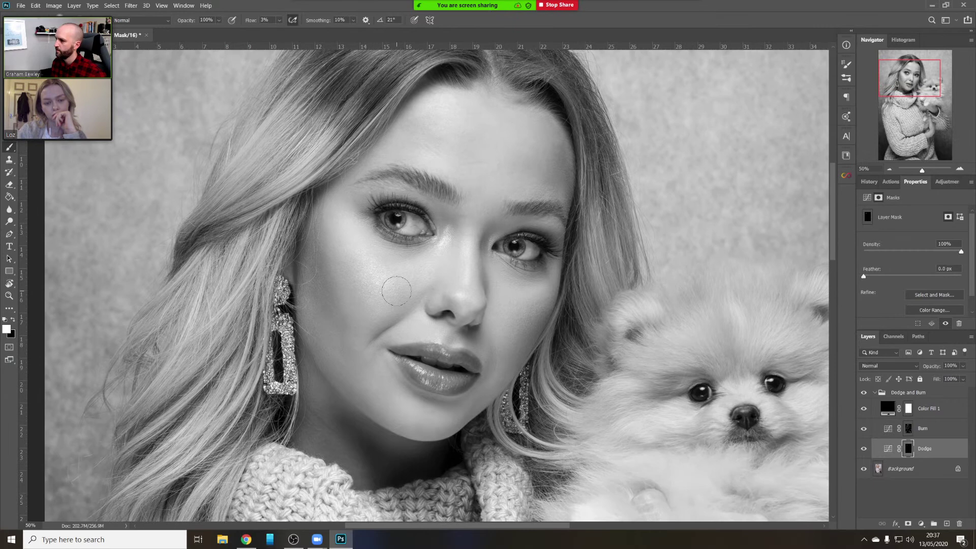
left_click_drag(440, 330, 424, 256)
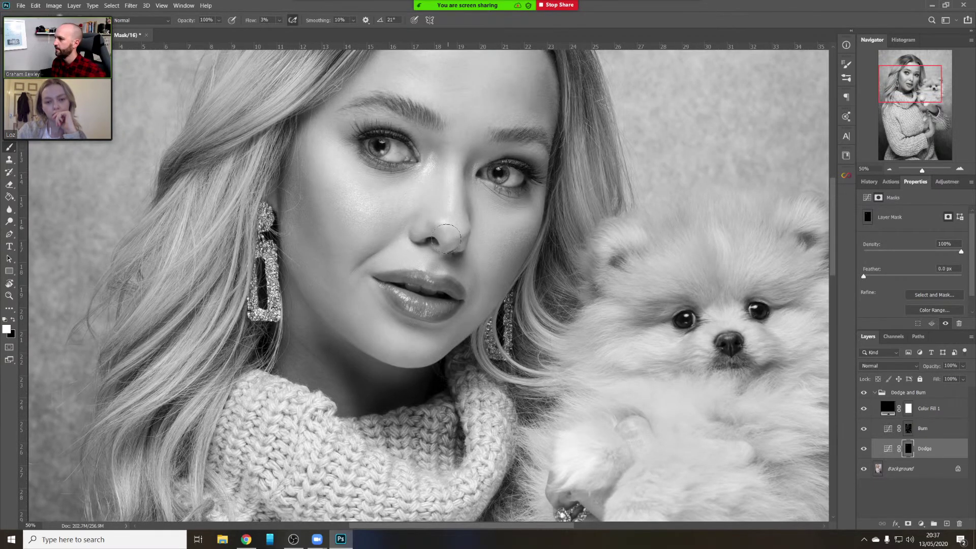
scroll(500, 257, "up", 5)
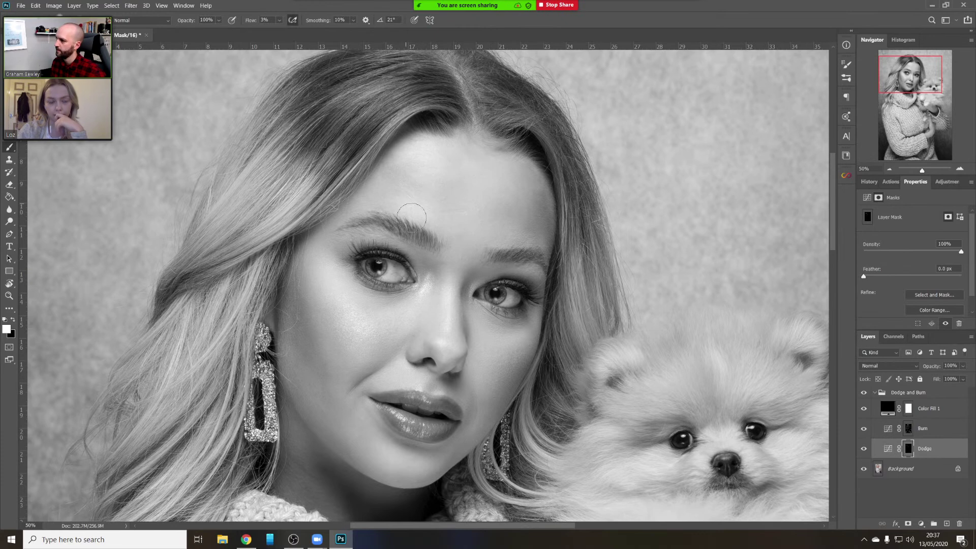
Reduce the brush size and brighten the whites of both eyes on the Dodge mask
key("z")
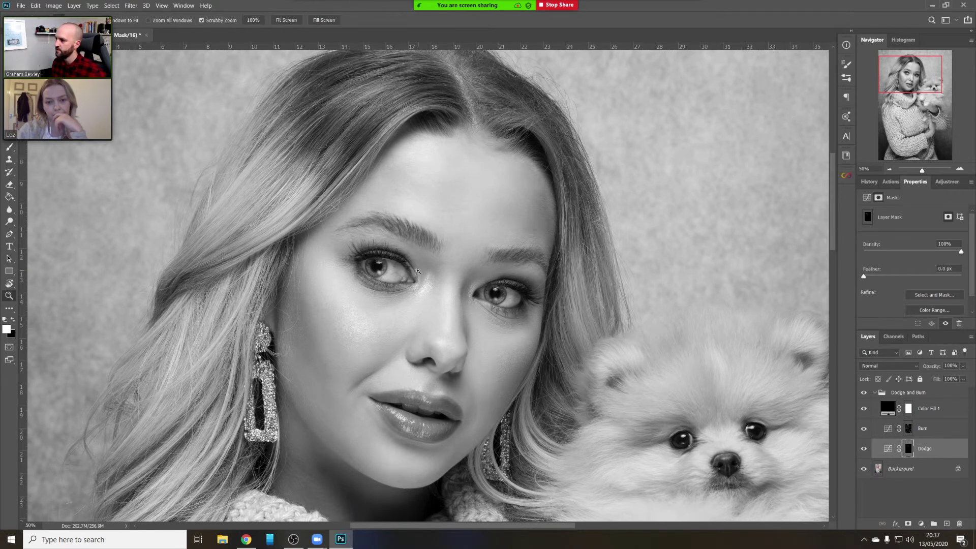
mouse_move(397, 272)
left_mouse_down()
mouse_move(501, 262)
mouse_move(501, 286)
mouse_move(489, 286)
left_mouse_up()
key("b")
right_click(418, 262)
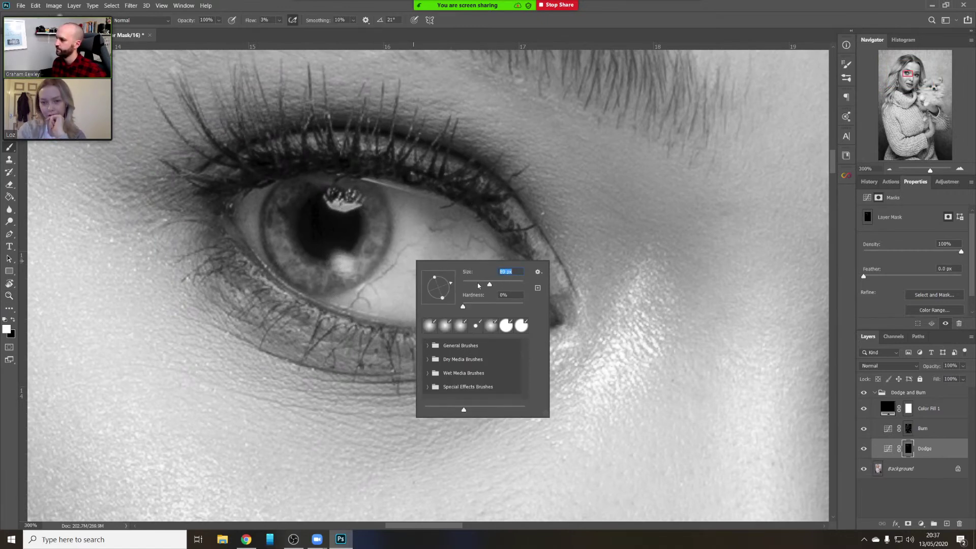
left_click(411, 239)
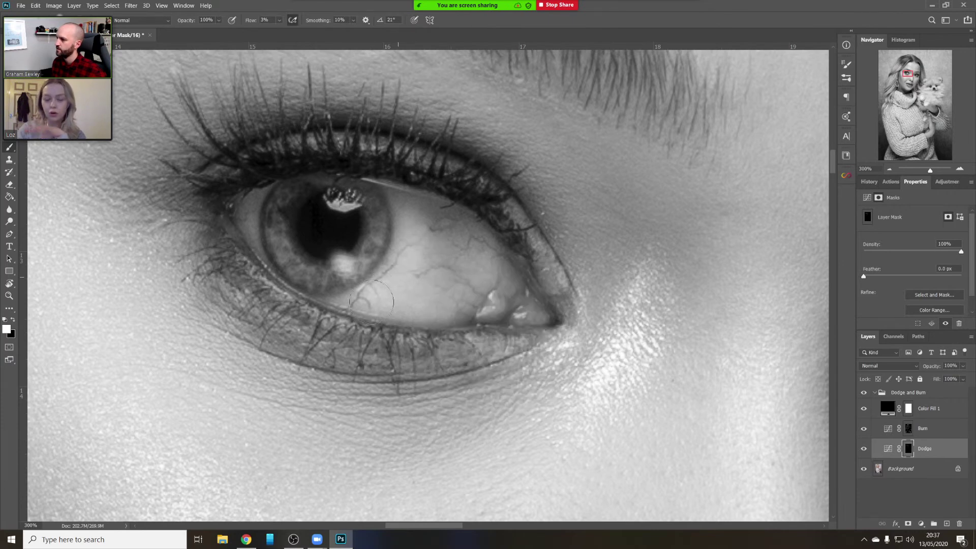
mouse_move(418, 218)
left_mouse_down()
mouse_move(458, 224)
mouse_move(408, 213)
mouse_move(475, 231)
mouse_move(401, 206)
mouse_move(480, 252)
left_mouse_up()
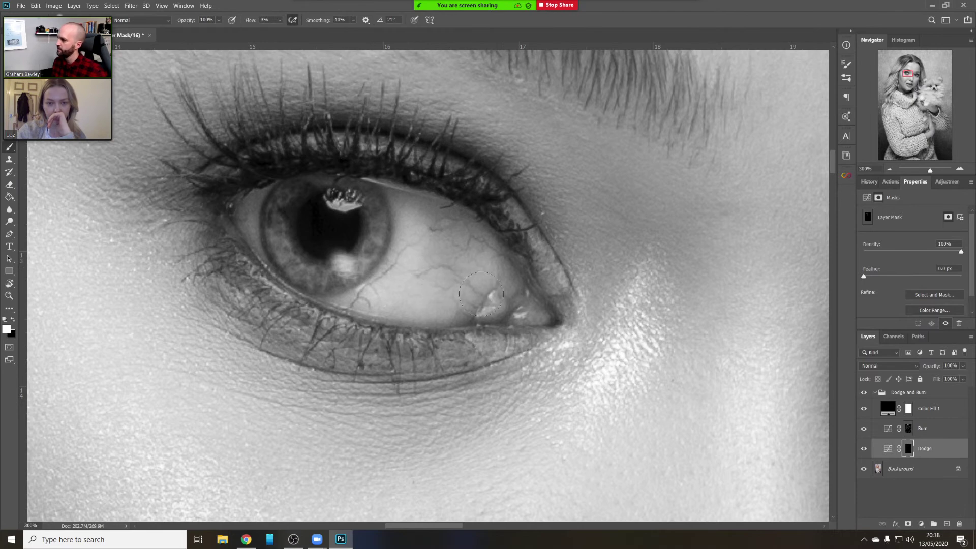
mouse_move(481, 293)
left_mouse_down()
mouse_move(412, 301)
mouse_move(263, 208)
mouse_move(250, 243)
mouse_move(256, 198)
mouse_move(252, 231)
mouse_move(272, 190)
mouse_move(430, 219)
mouse_move(478, 246)
left_mouse_up()
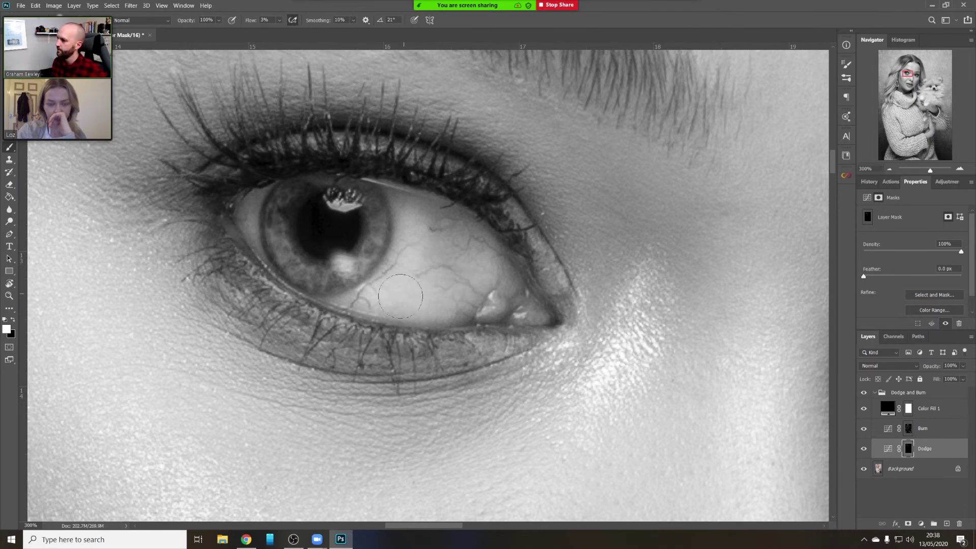
mouse_move(400, 296)
left_mouse_down()
mouse_move(491, 272)
mouse_move(492, 305)
left_mouse_up()
left_click_drag(617, 267, 214, 221)
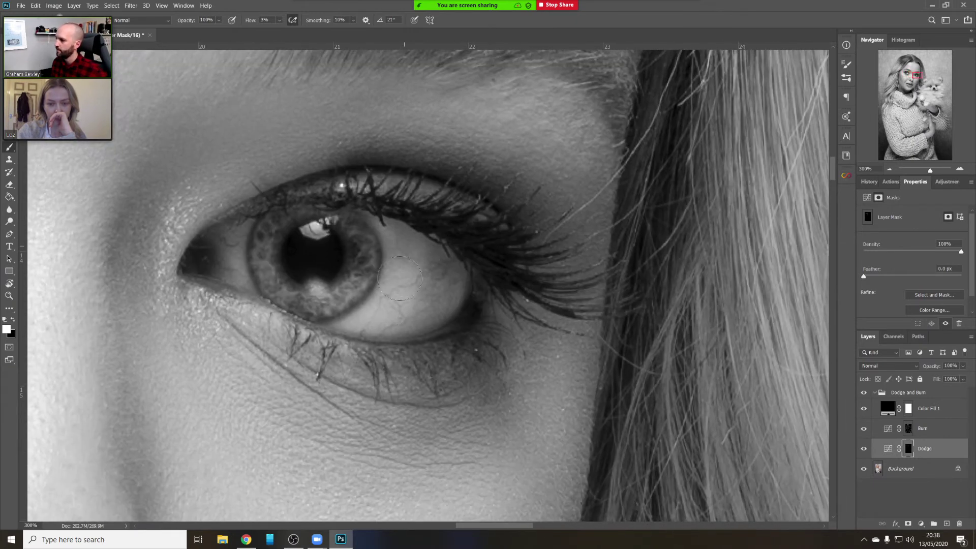
mouse_move(400, 278)
left_mouse_down()
mouse_move(403, 234)
mouse_move(378, 309)
mouse_move(333, 282)
mouse_move(311, 291)
mouse_move(322, 222)
mouse_move(311, 234)
mouse_move(234, 251)
mouse_move(238, 267)
mouse_move(235, 242)
mouse_move(249, 283)
mouse_move(414, 253)
left_mouse_up()
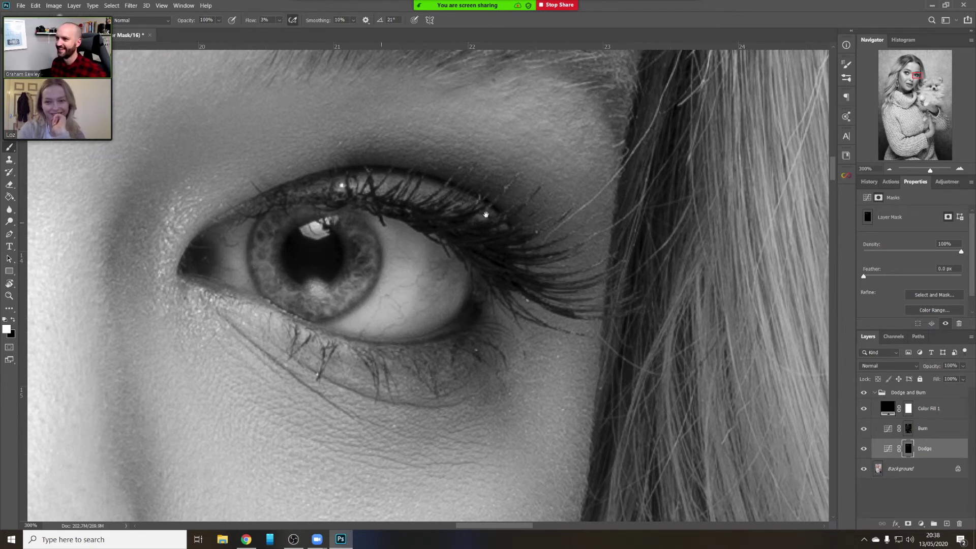
Switch to the Burn layer's mask and, with a smaller brush, darken the edges of the irises
scroll(486, 214, "left", 10)
scroll(499, 373, "up", 4)
scroll(499, 373, "left", 4)
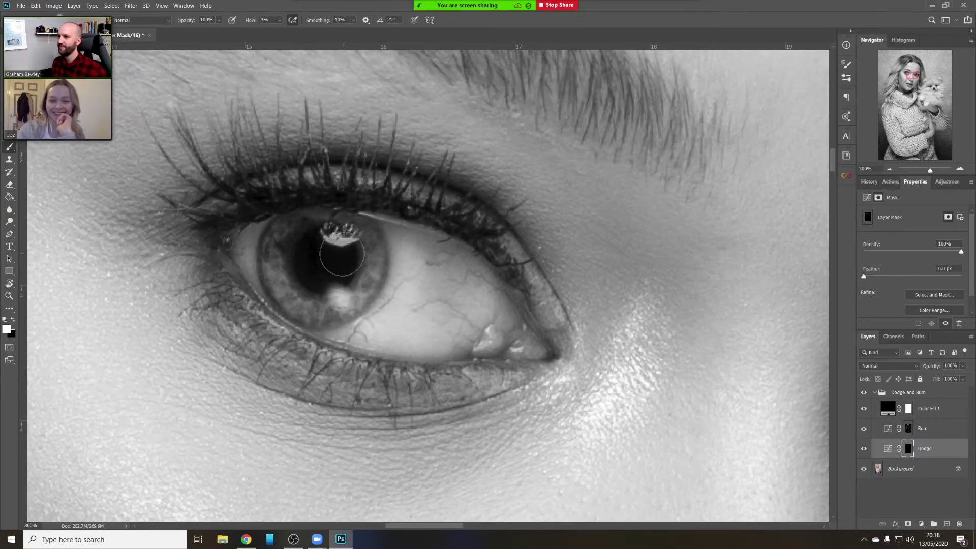
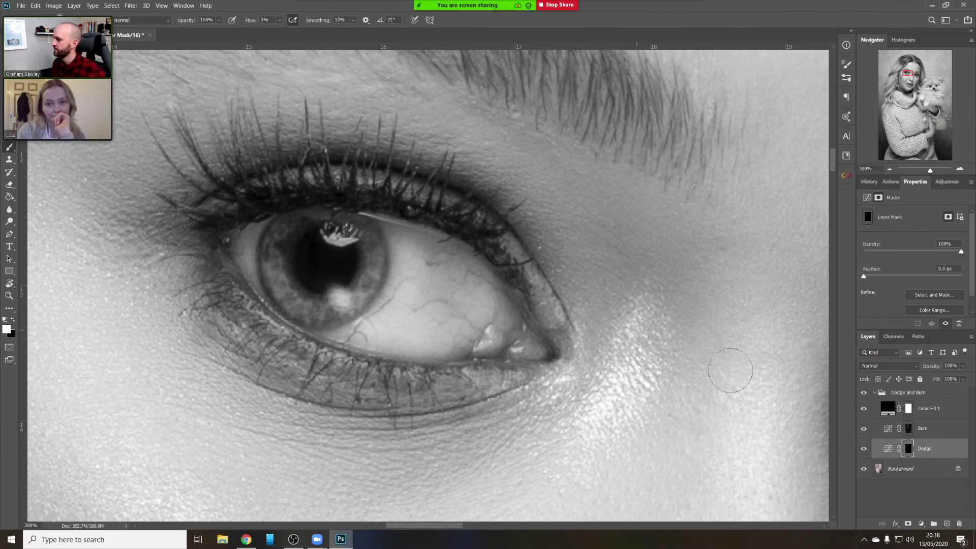
left_click(907, 429)
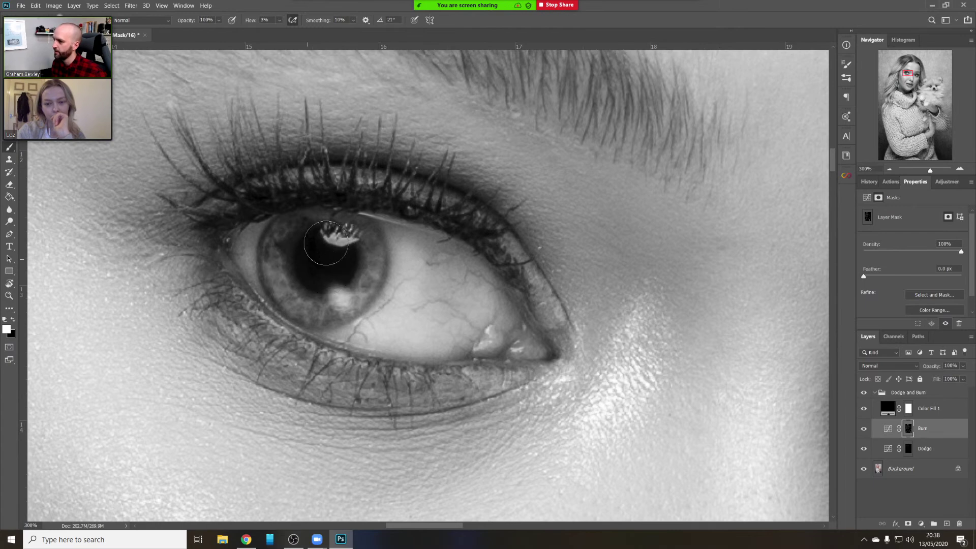
right_click(324, 238)
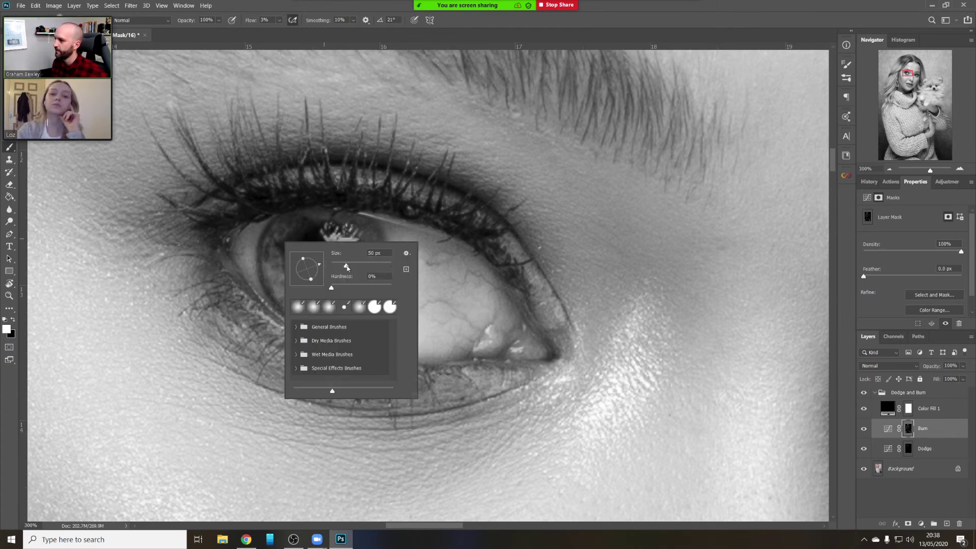
left_click_drag(347, 267, 335, 267)
left_click(264, 235)
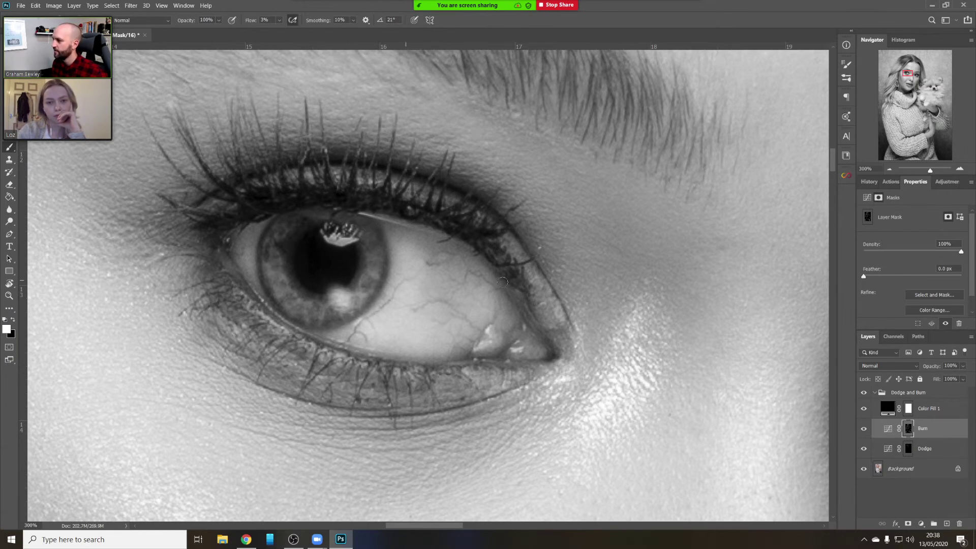
mouse_move(308, 261)
left_mouse_down()
mouse_move(229, 211)
mouse_move(176, 208)
left_mouse_up()
left_click_drag(423, 355, 425, 187)
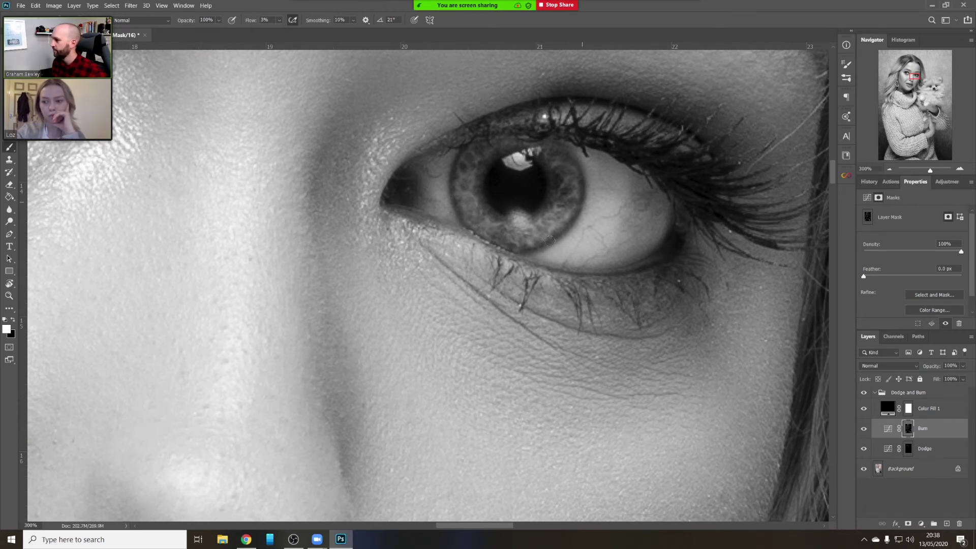
Review both eyes together at 100% magnification
left_click(889, 170)
left_click(889, 171)
left_click_drag(366, 128, 481, 222)
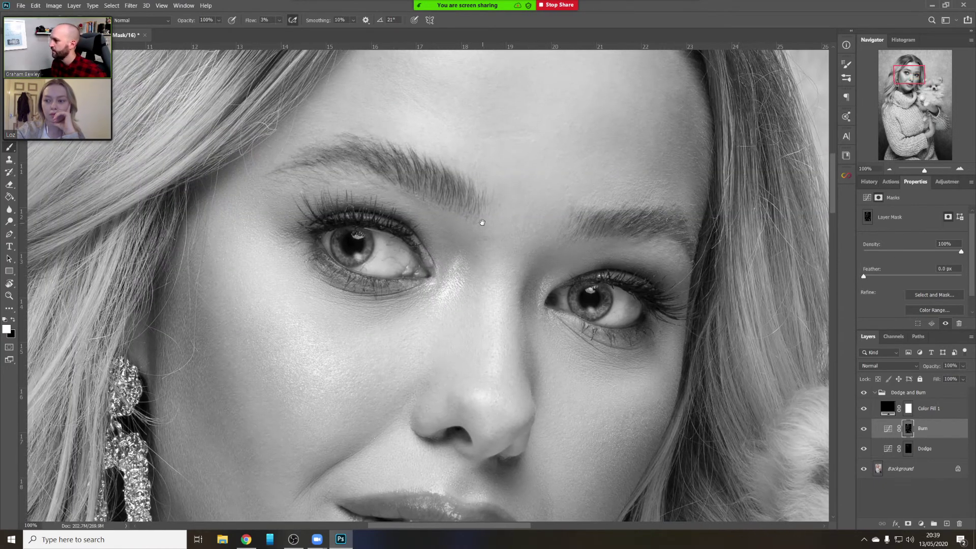
Toggle the Dodge layer's visibility and select its mask with the woman and dog in view
left_click(864, 448)
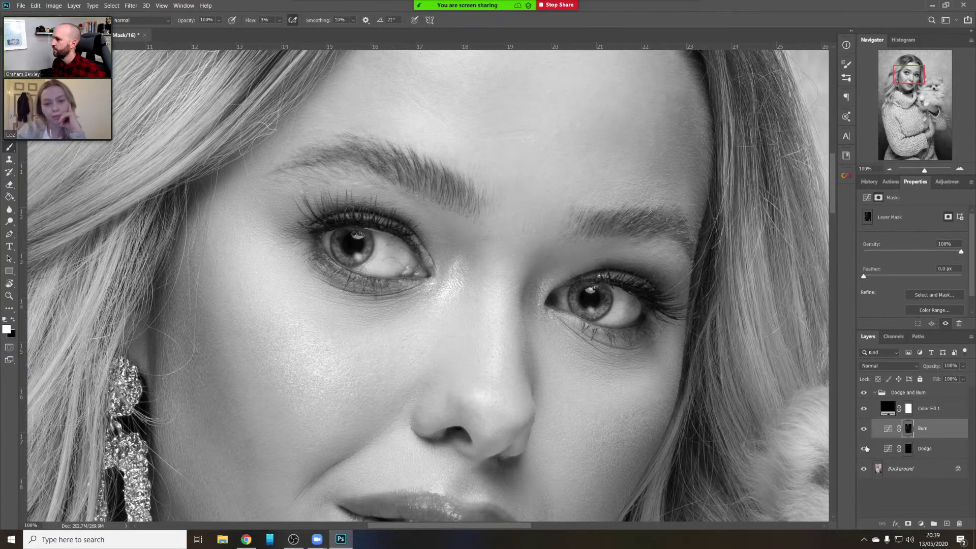
left_click(889, 170)
left_click(889, 171)
left_click_drag(508, 255, 575, 147)
left_click(909, 448)
left_click(889, 169)
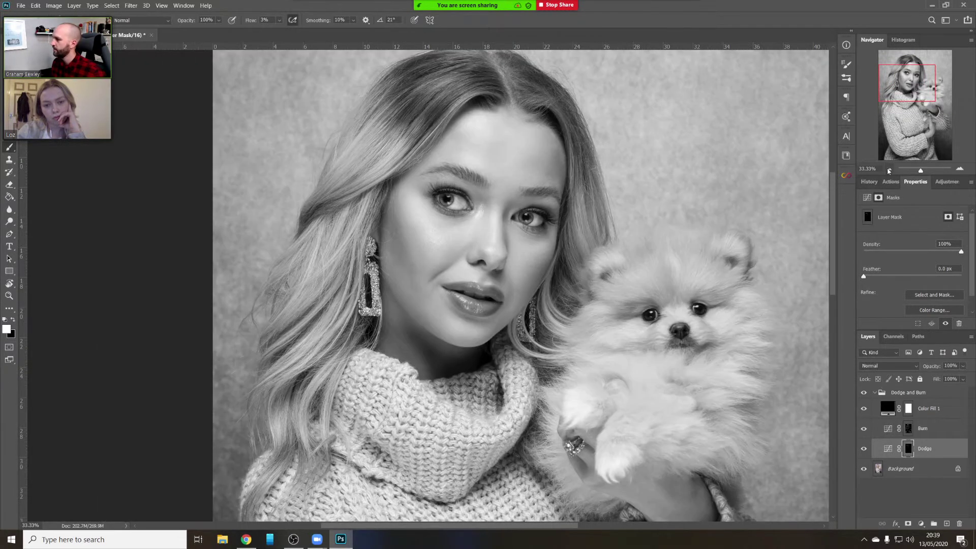
Examine the dodging and burning across the face, hair, sweater and dog at 33.33% magnification
left_click_drag(375, 232, 379, 275)
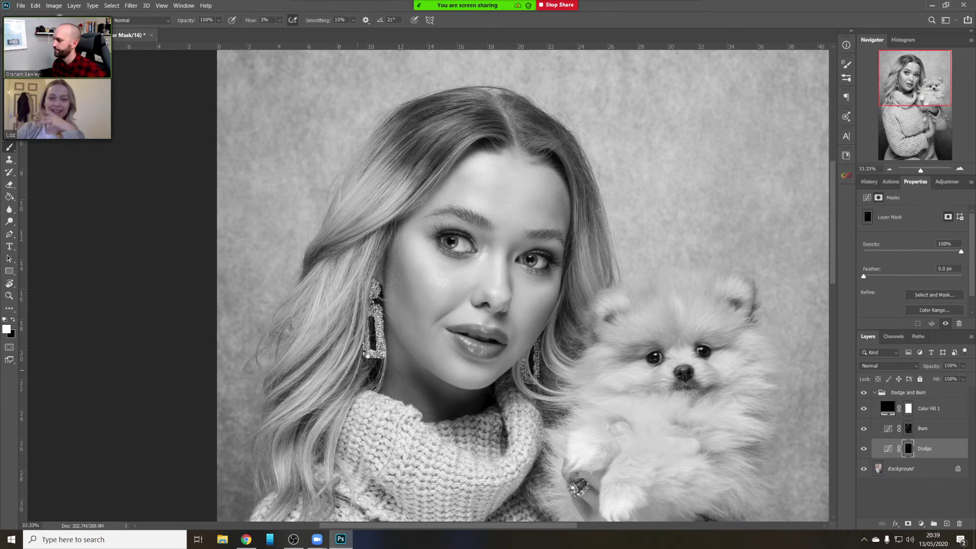
left_click_drag(344, 345, 399, 208)
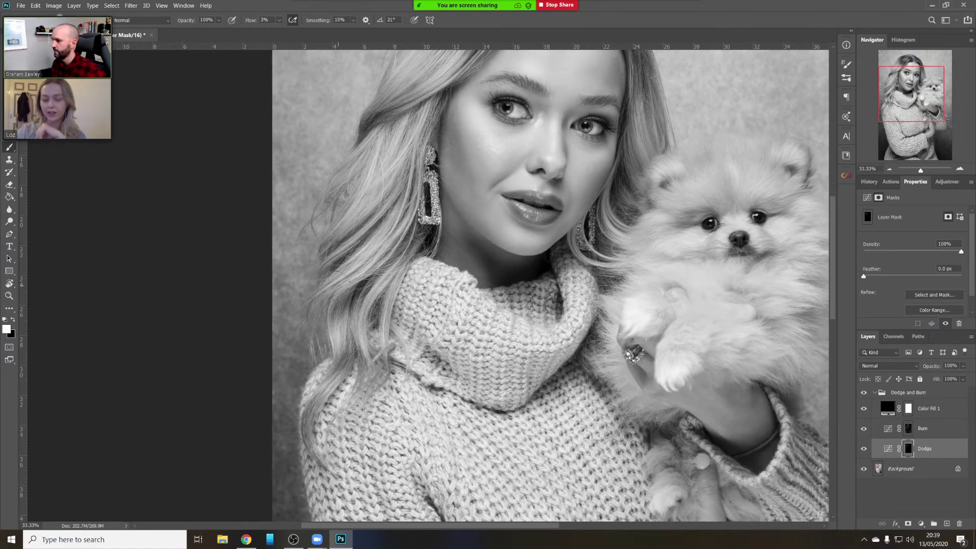
scroll(541, 267, "right", 5)
scroll(542, 268, "up", 2)
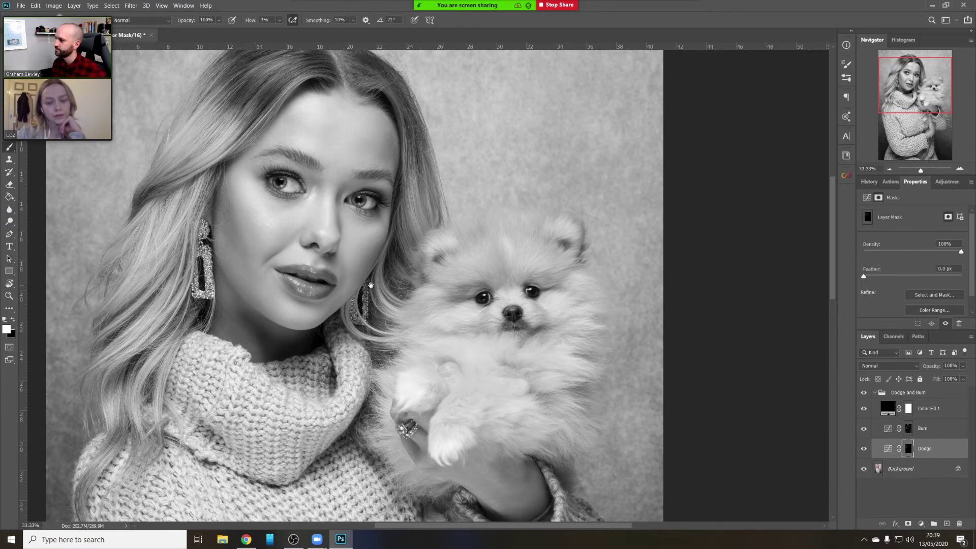
left_click_drag(371, 285, 537, 260)
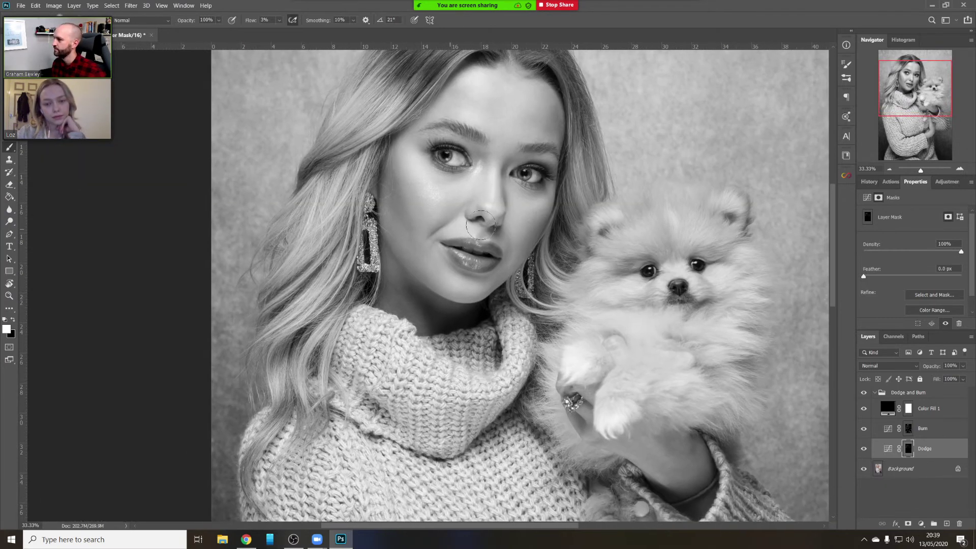
left_click_drag(525, 174, 530, 279)
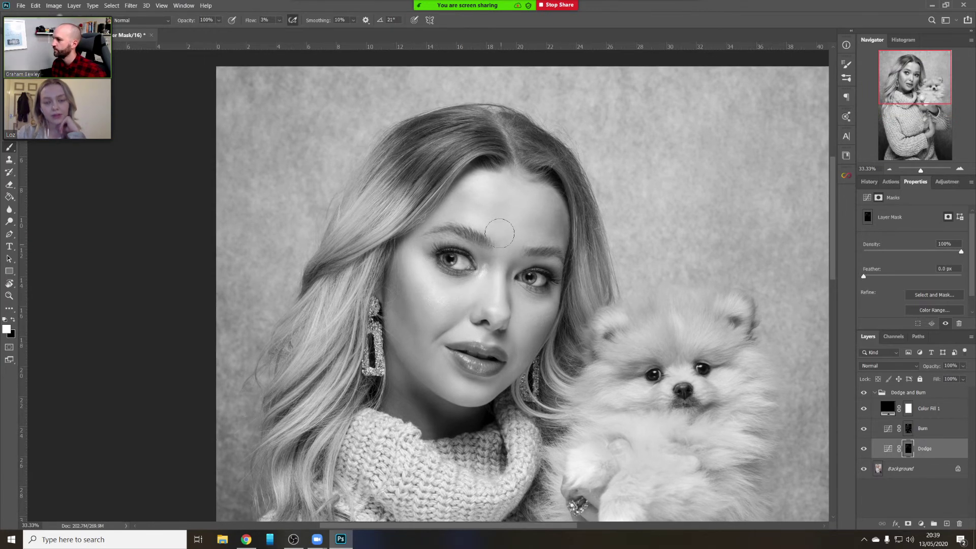
left_click_drag(546, 287, 537, 205)
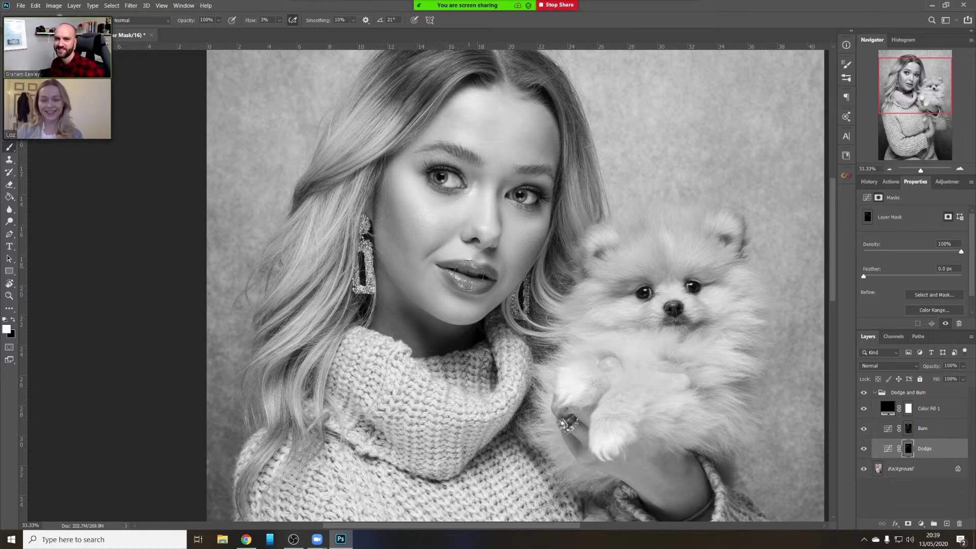
Reduce the soft brush to 174 px on the Dodge mask for work on the face
key("z")
left_click(465, 228)
key("b")
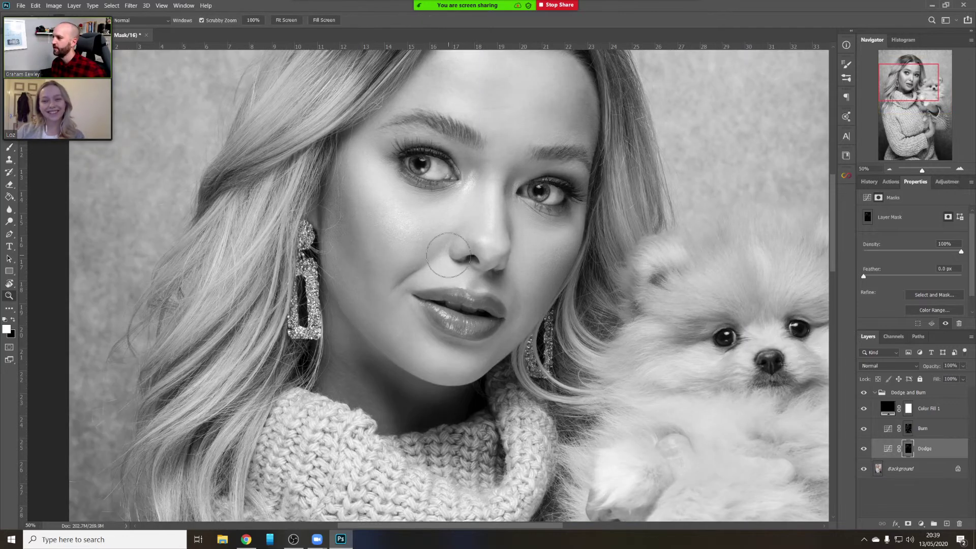
right_click(469, 252)
left_click_drag(542, 279, 534, 280)
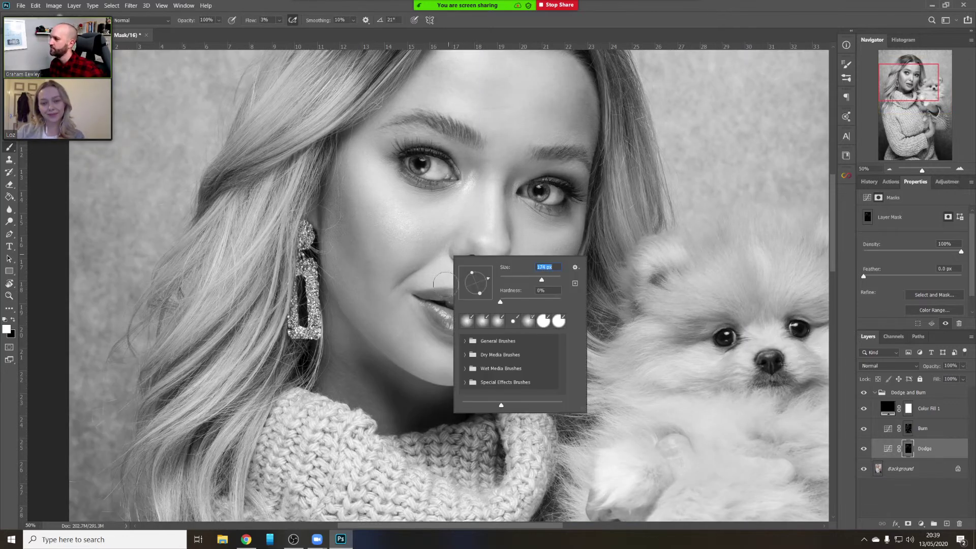
left_click(428, 277)
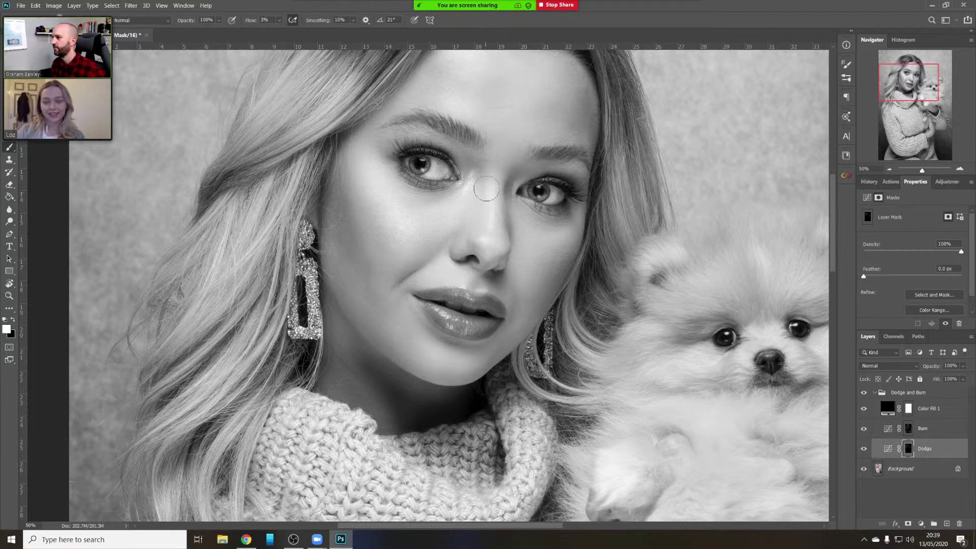
left_click_drag(492, 216, 472, 302)
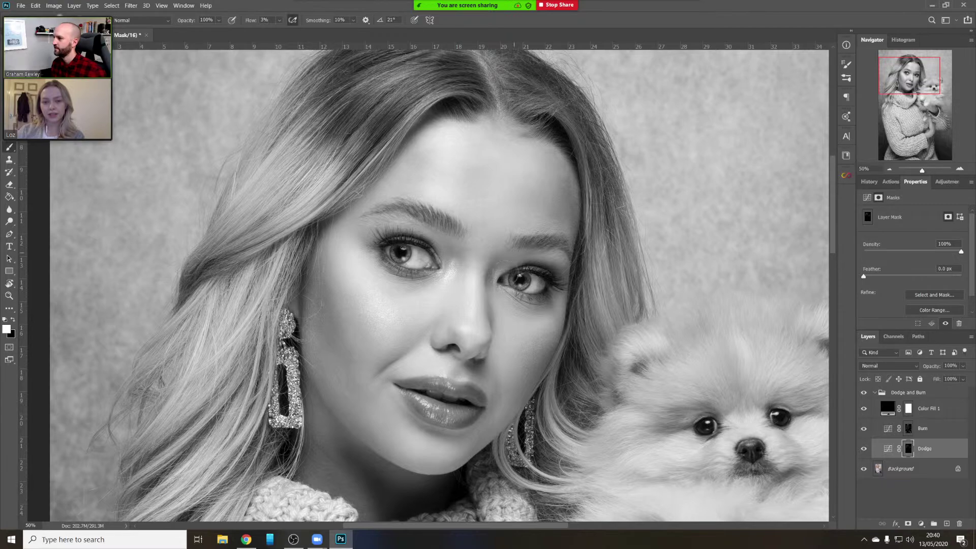
Enlarge the soft brush beyond 259 px and brighten the middle of the sweater on the Dodge mask
left_click_drag(478, 450, 525, 137)
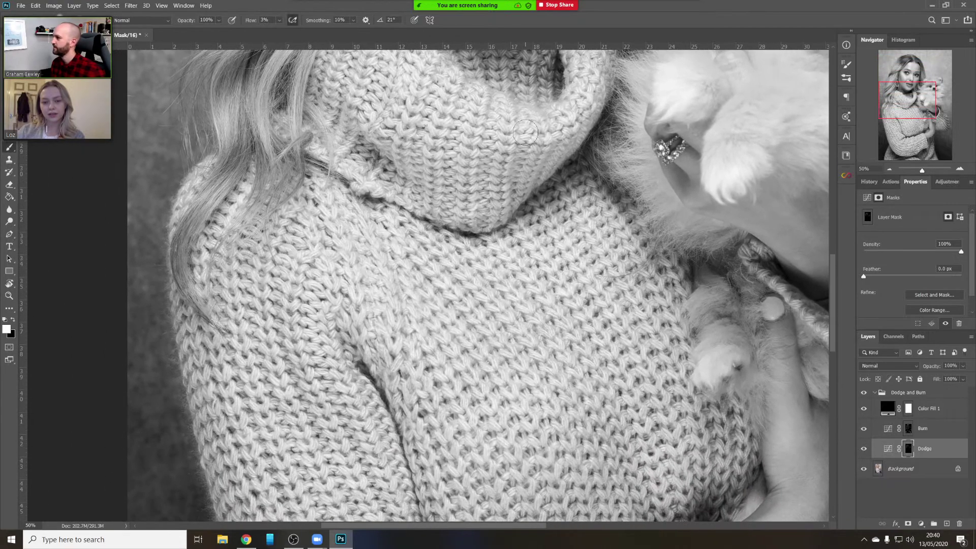
left_click(887, 169)
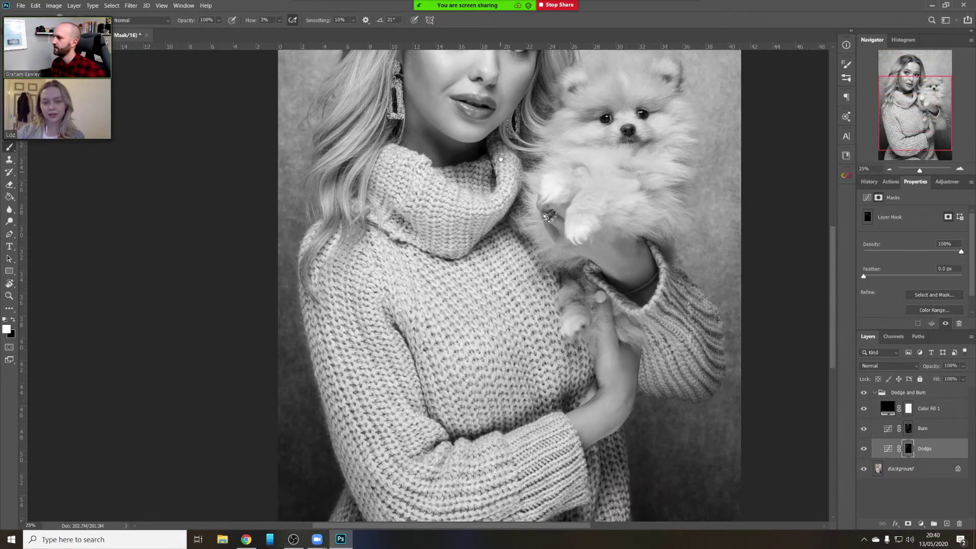
left_click_drag(501, 159, 486, 281)
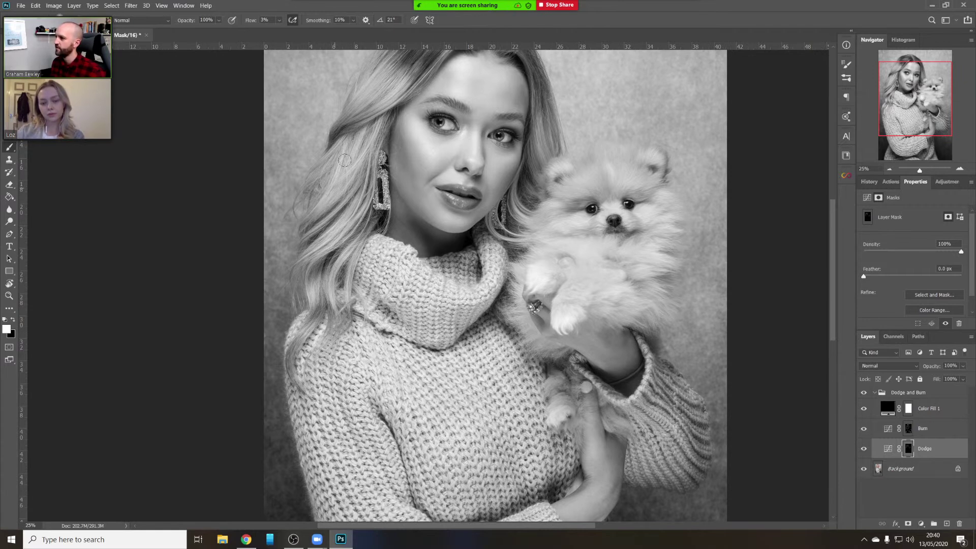
left_click_drag(404, 177, 393, 75)
right_click(426, 222)
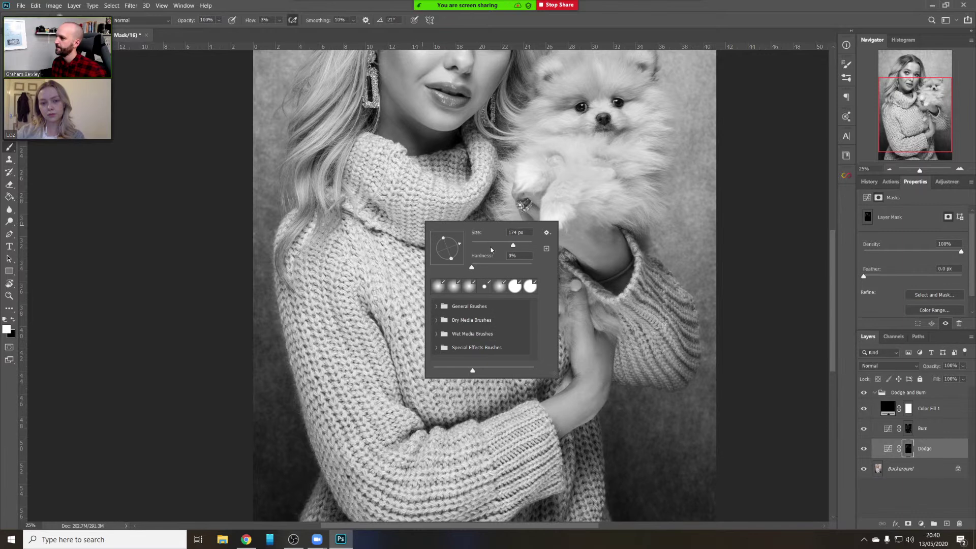
key("Escape")
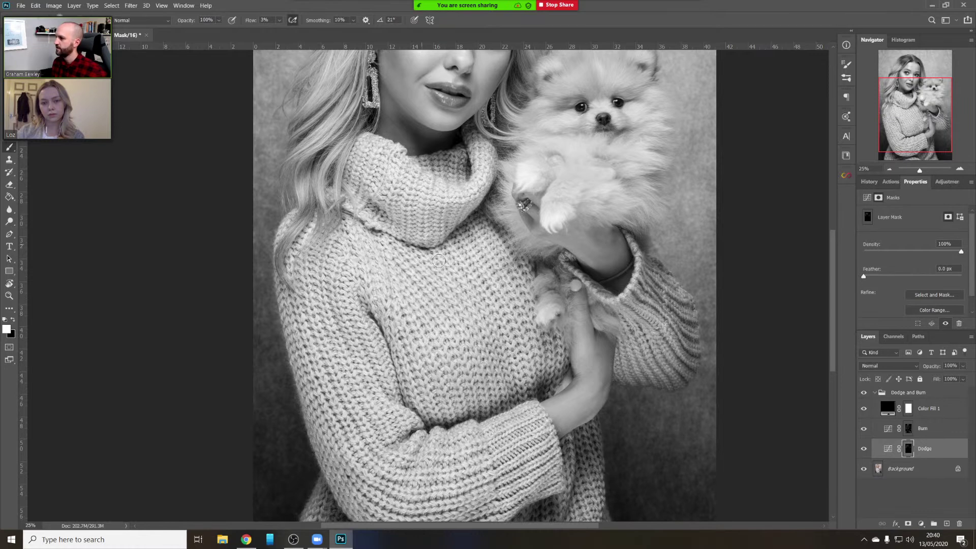
left_click(889, 168)
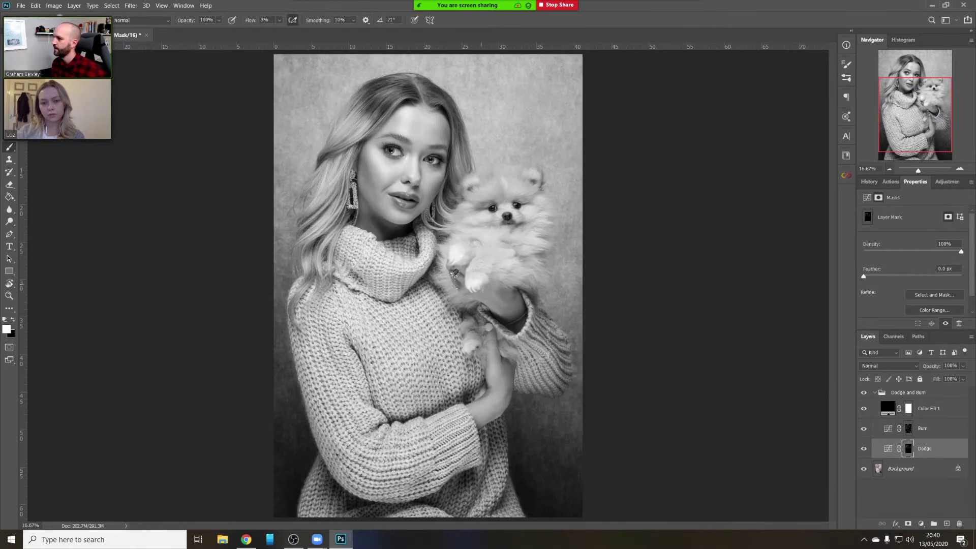
right_click(494, 316)
left_click_drag(530, 327, 531, 331)
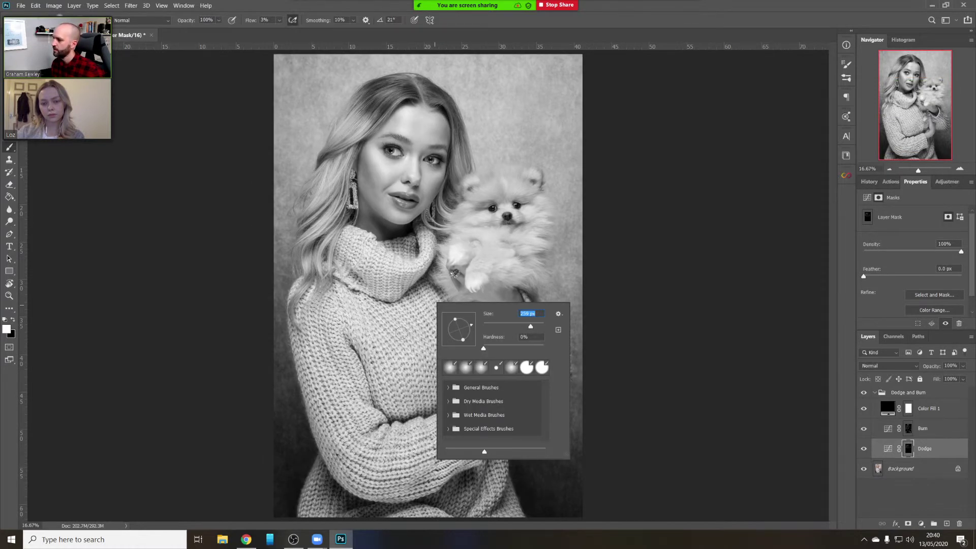
left_click(359, 315)
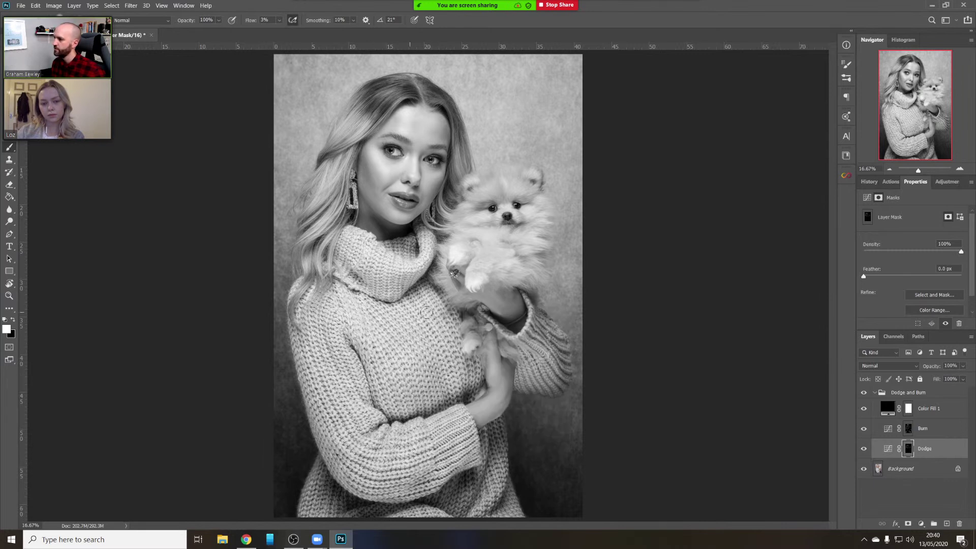
right_click(531, 327)
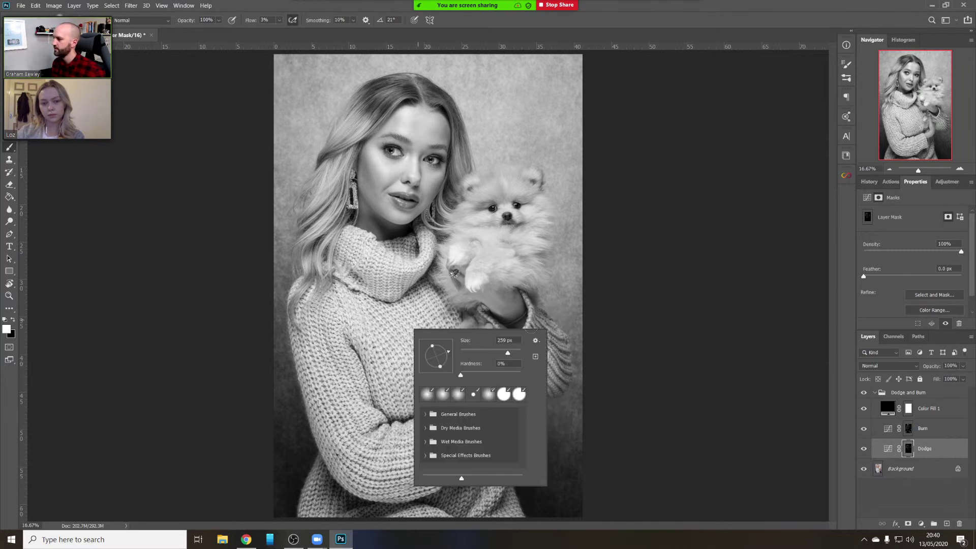
left_click(518, 353)
left_click(388, 341)
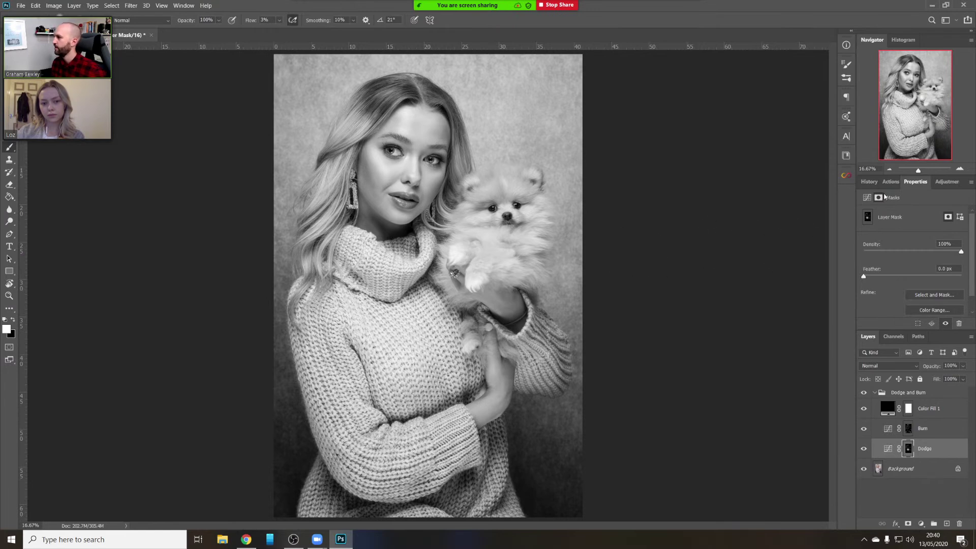
Delete the Color Fill 1 layer to bring the portrait back to full colour
key("z")
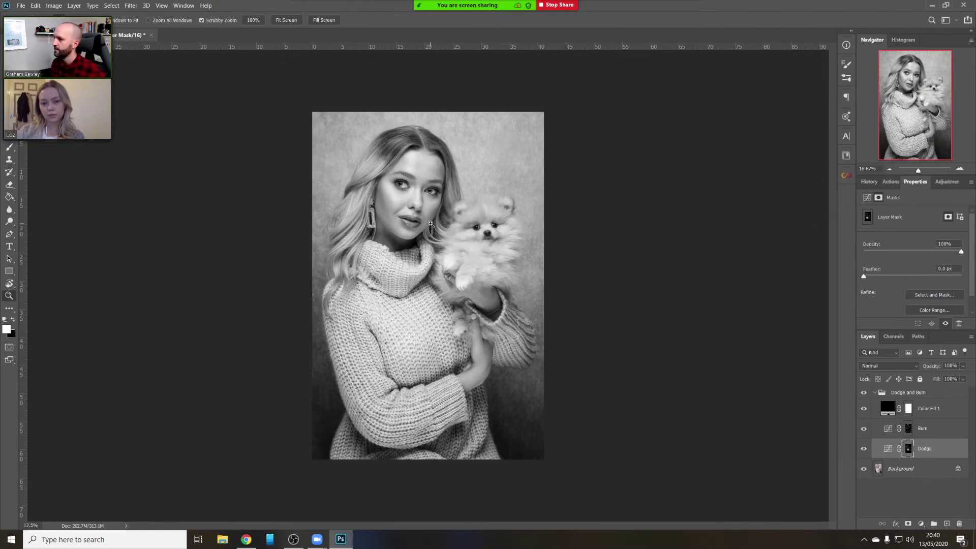
left_click(863, 408)
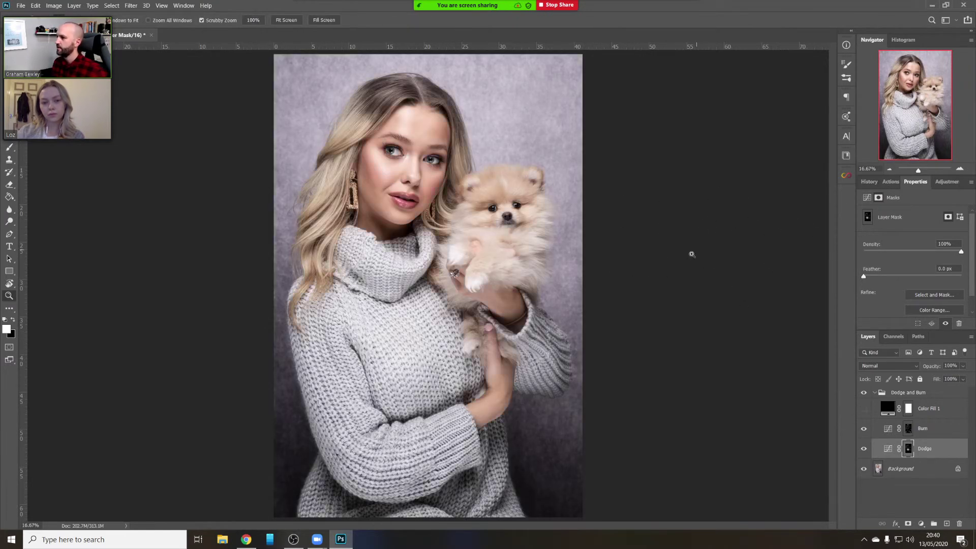
left_click(964, 416)
key("Delete")
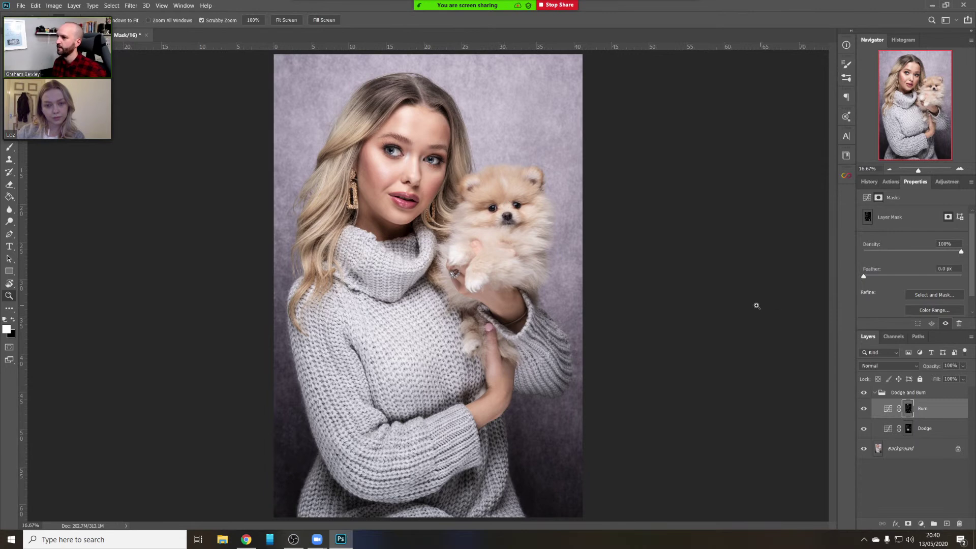
Compare the portrait before and after retouching by repeatedly toggling the visibility of the Dodge and Burn group
left_click_drag(483, 195, 535, 251)
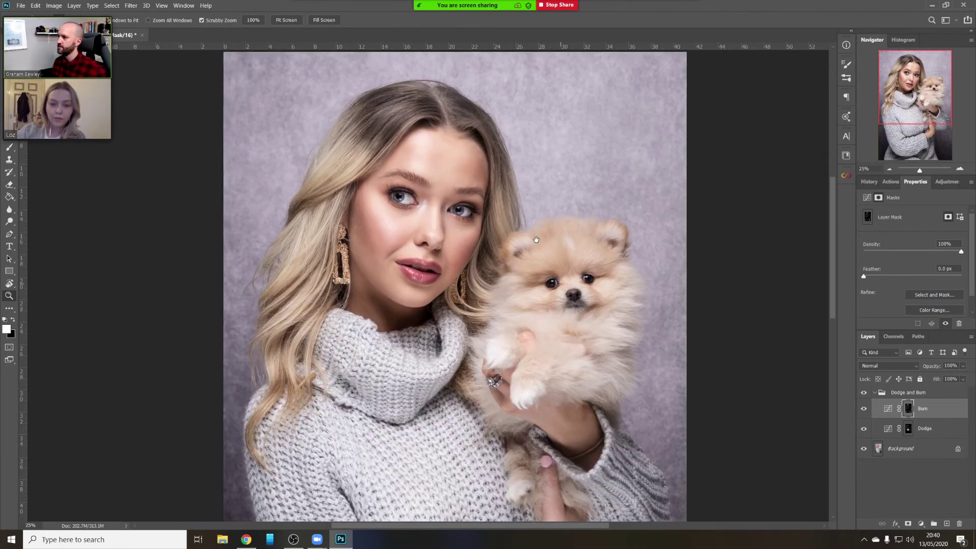
left_click(864, 393)
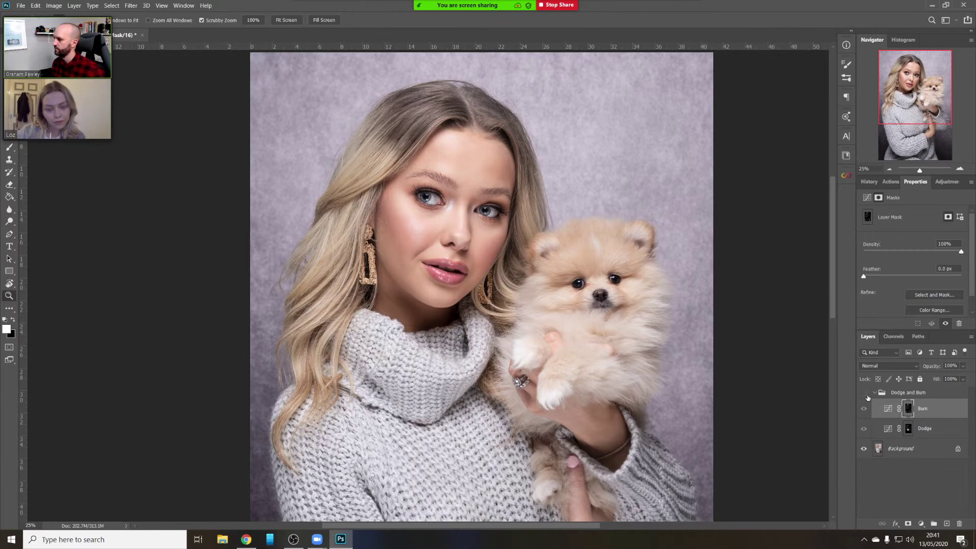
left_click(864, 394)
left_click(864, 394)
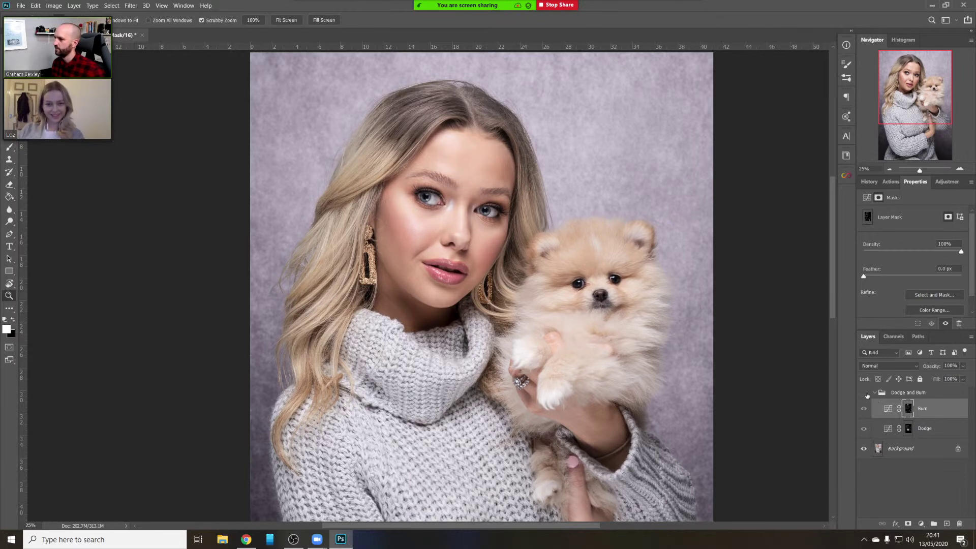
left_click(864, 394)
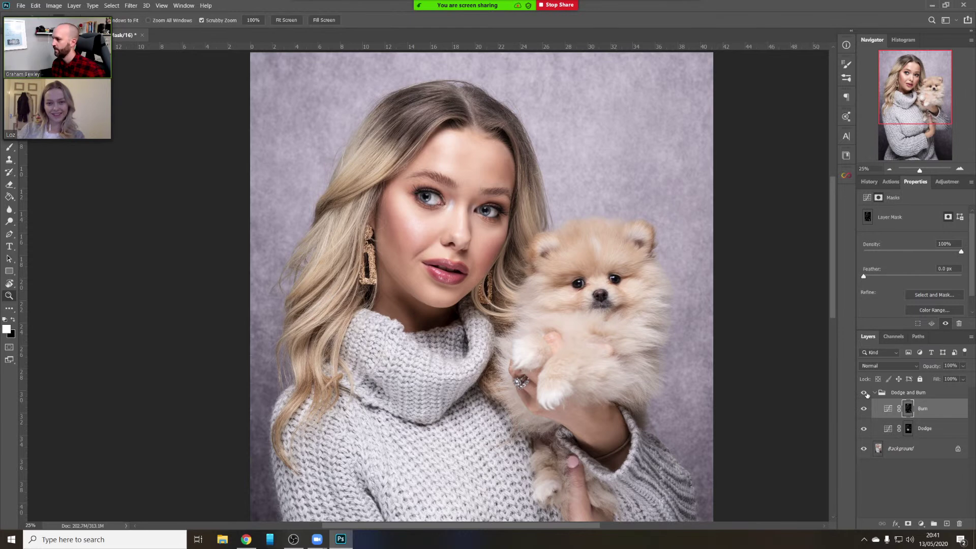
left_click(864, 394)
left_click(864, 393)
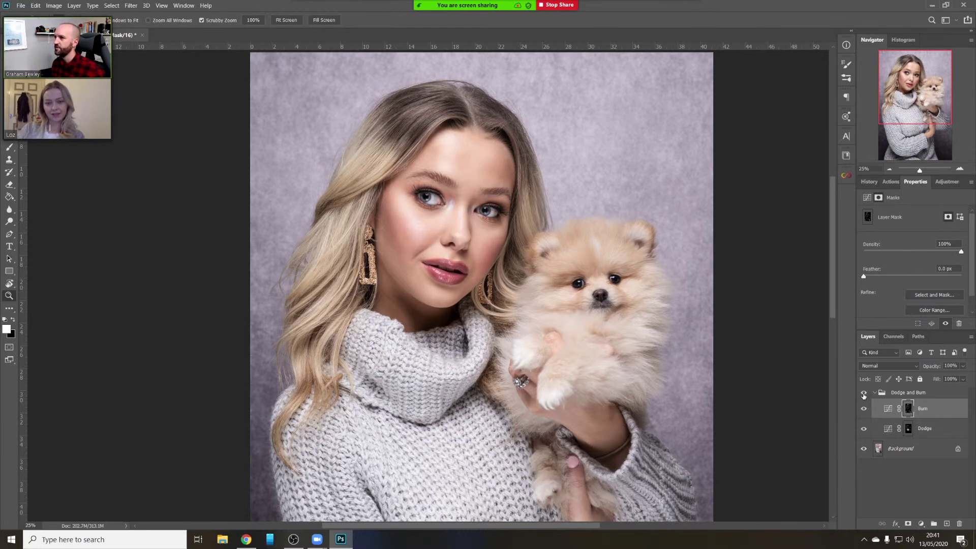
left_click(864, 393)
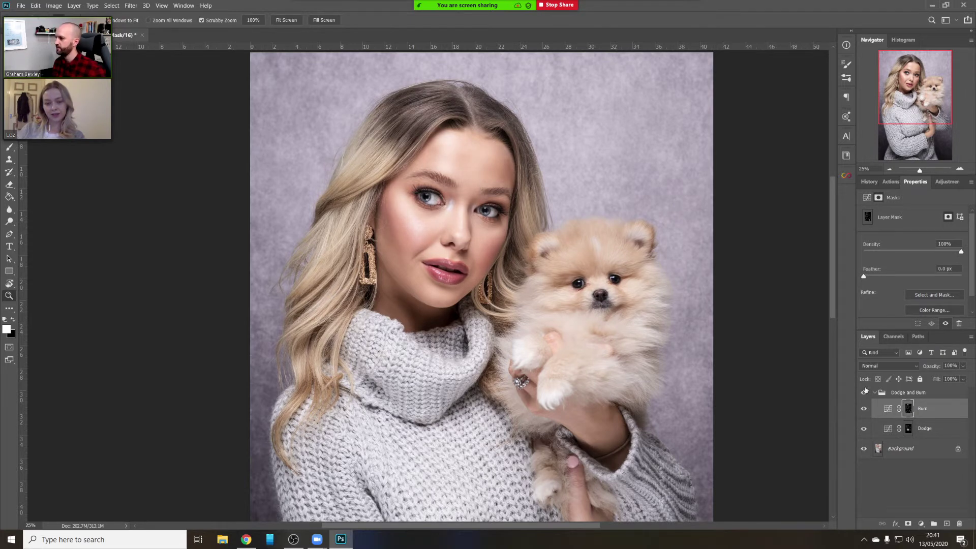
left_click(864, 394)
left_click(864, 394)
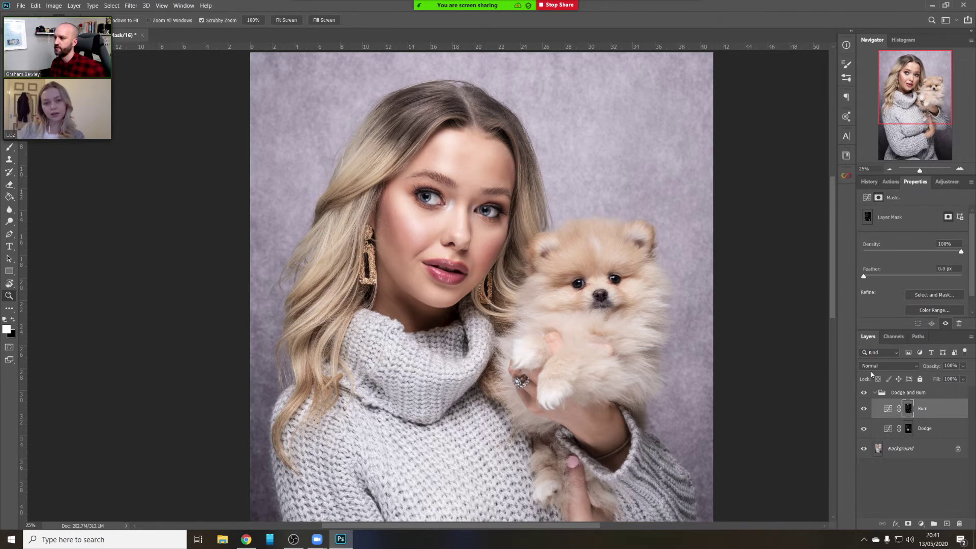
left_click_drag(527, 280, 498, 271)
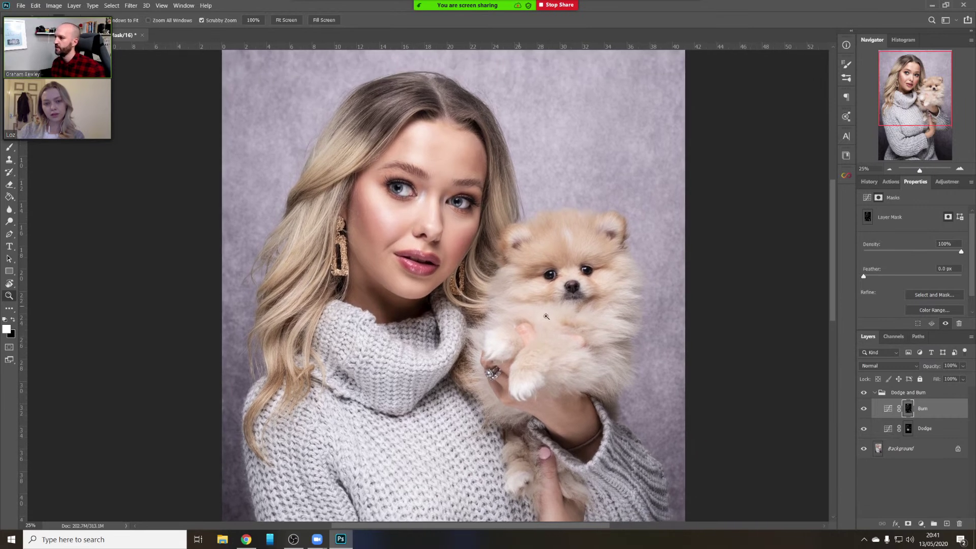
left_click(864, 394)
left_click(863, 395)
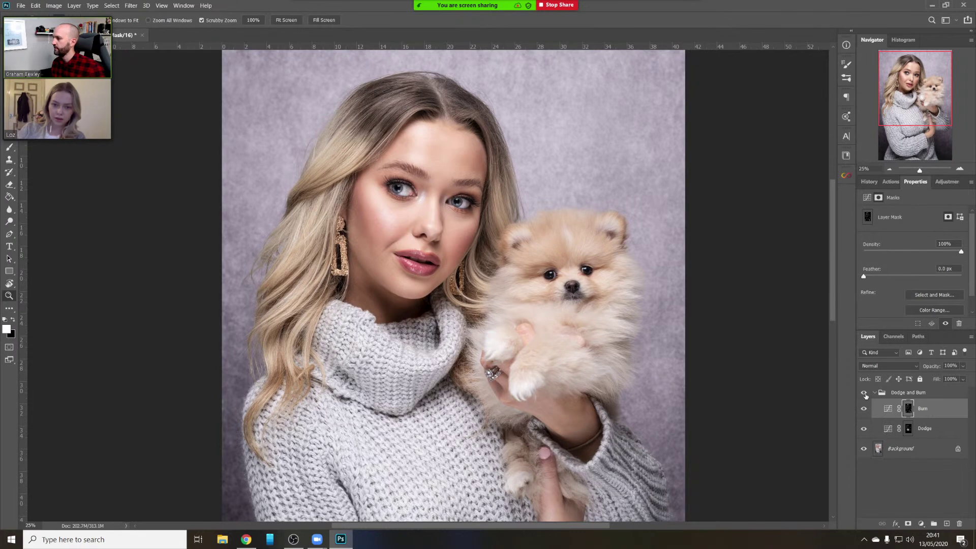
left_click(864, 395)
left_click(864, 394)
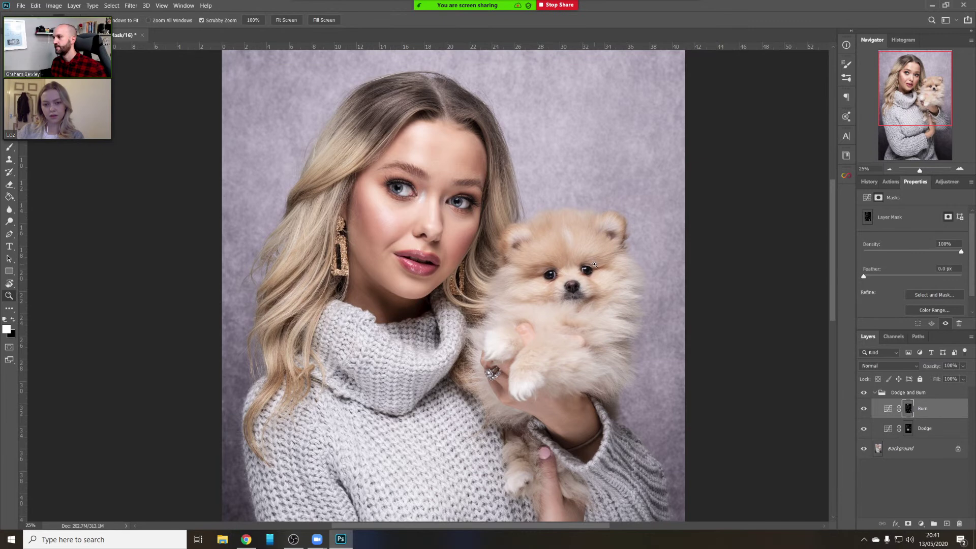
Toggle the Dodge and Burn group's visibility to compare the portrait with and without the retouching
left_click(863, 393)
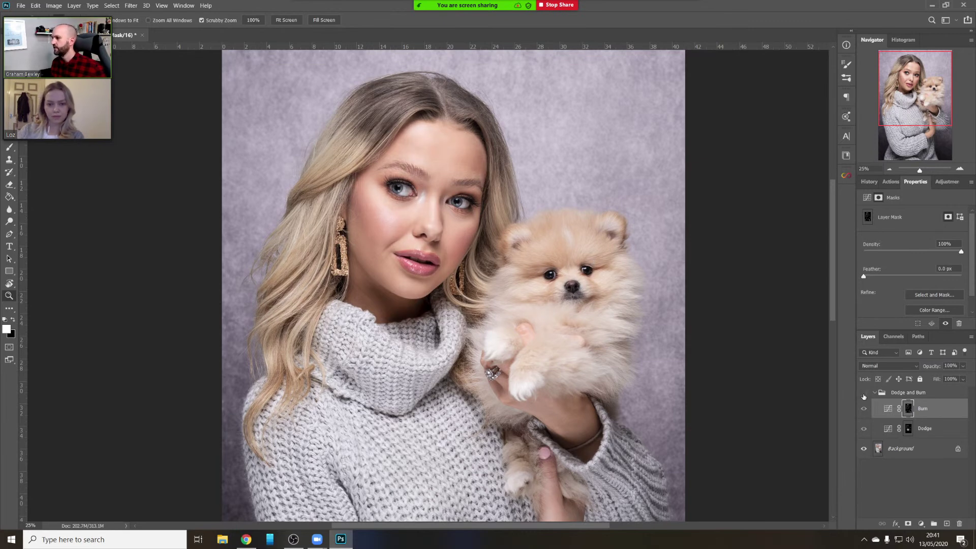
left_click(863, 394)
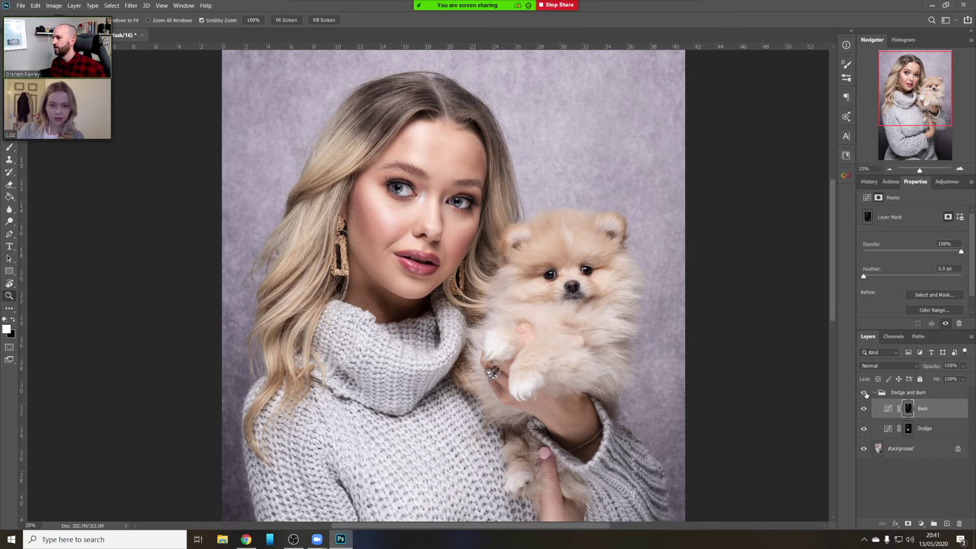
left_click(864, 395)
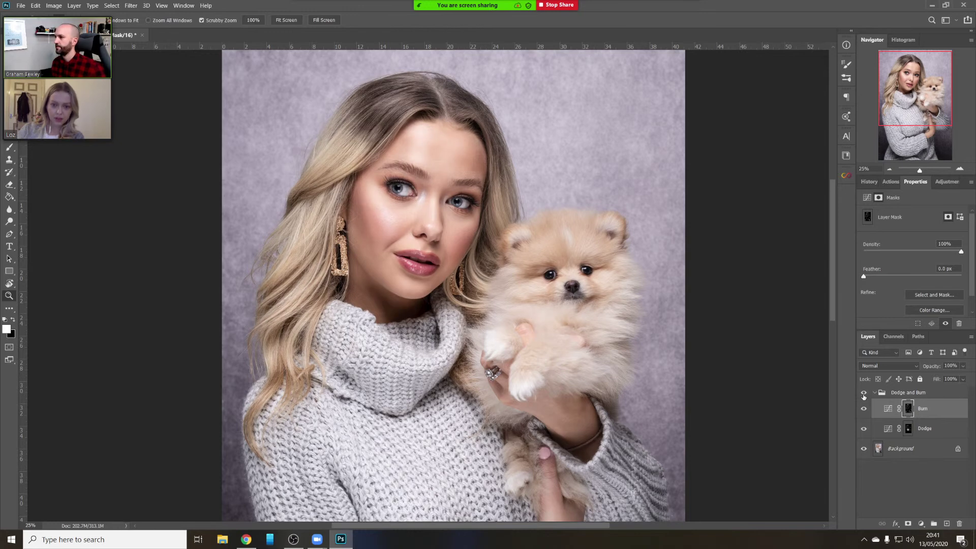
Lower the opacity of the Burn layer to 75%
left_click(962, 366)
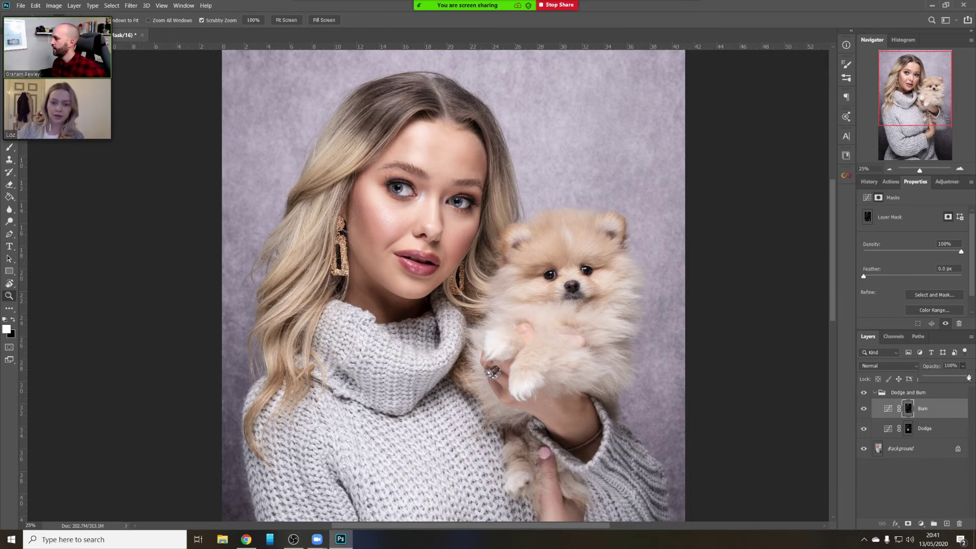
mouse_move(967, 376)
left_mouse_down()
mouse_move(950, 379)
mouse_move(957, 379)
left_mouse_up()
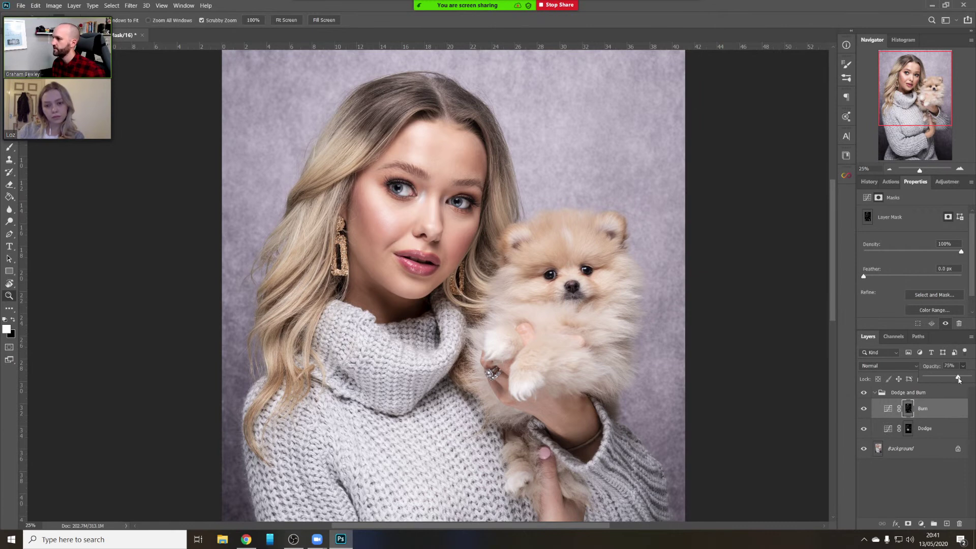
left_click(887, 408)
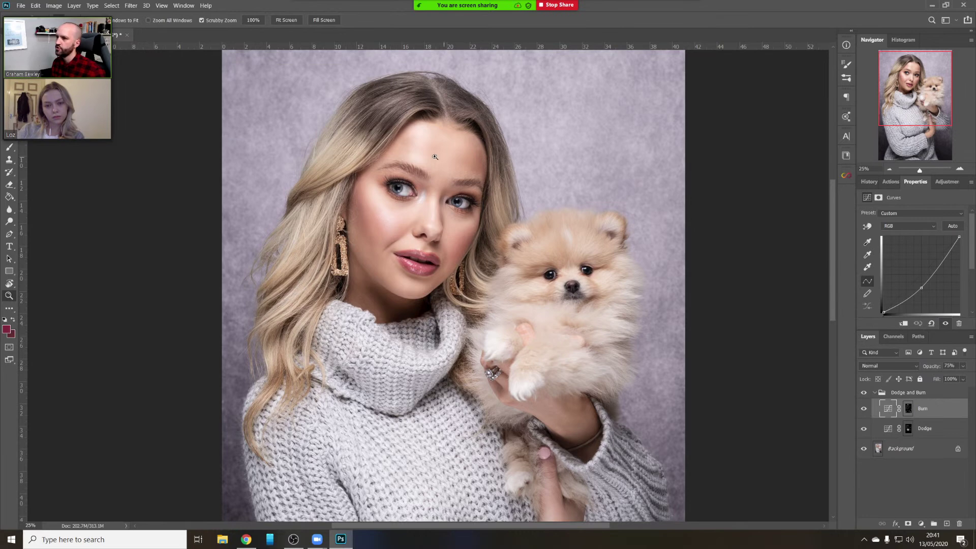
Recheck the portrait with the softened Burn layer by hiding and showing the Dodge and Burn group
left_click(864, 393)
left_click(864, 393)
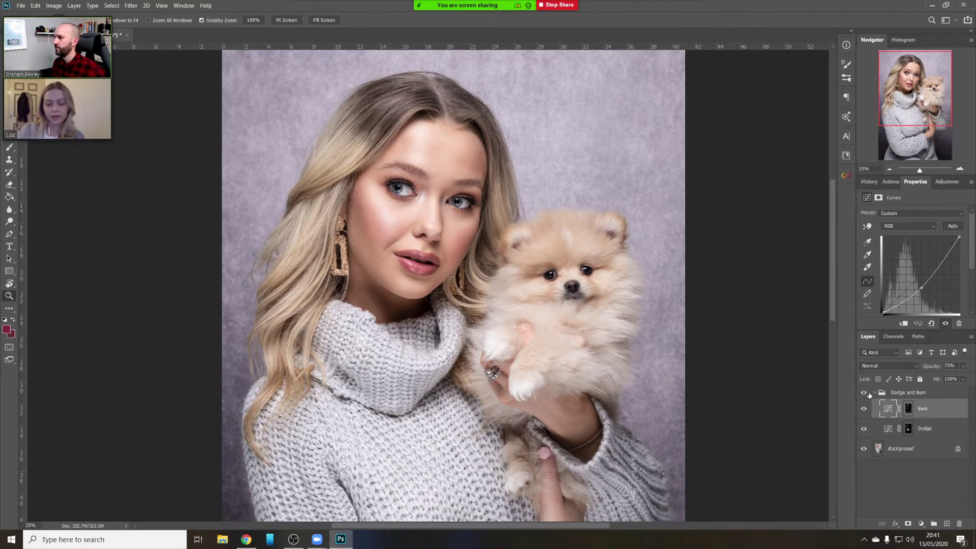
left_click(864, 393)
left_click(870, 394)
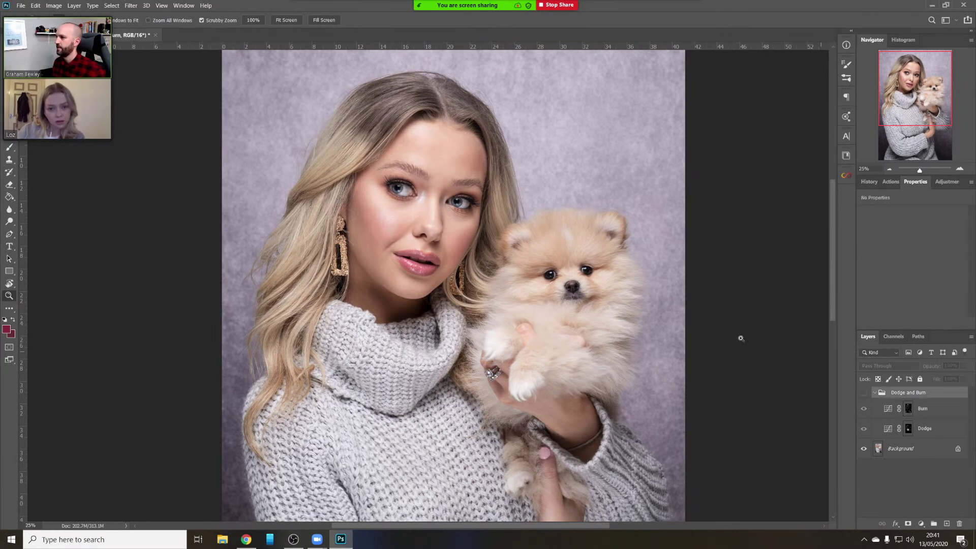
left_click(863, 393)
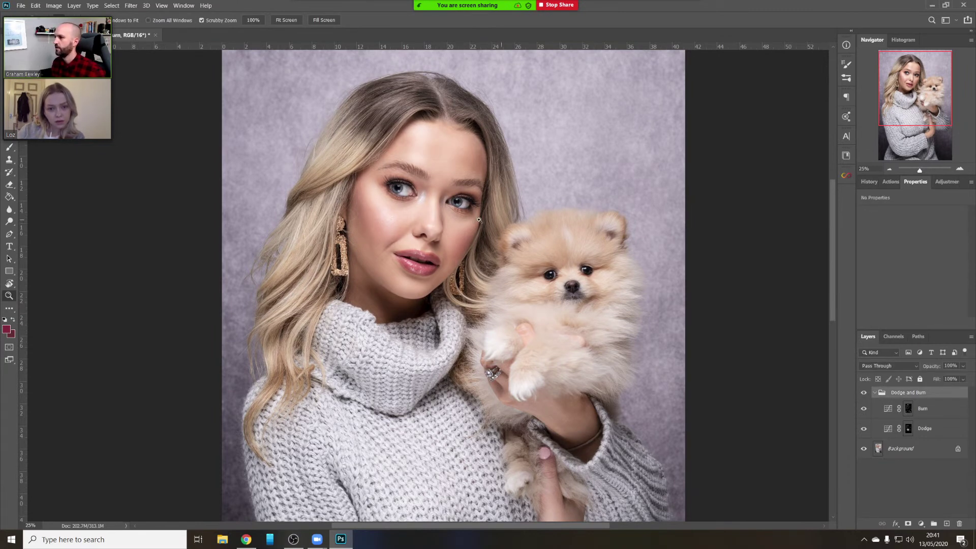
Merge the Dodge and Burn group and all other visible layers into the Background
left_click(889, 169)
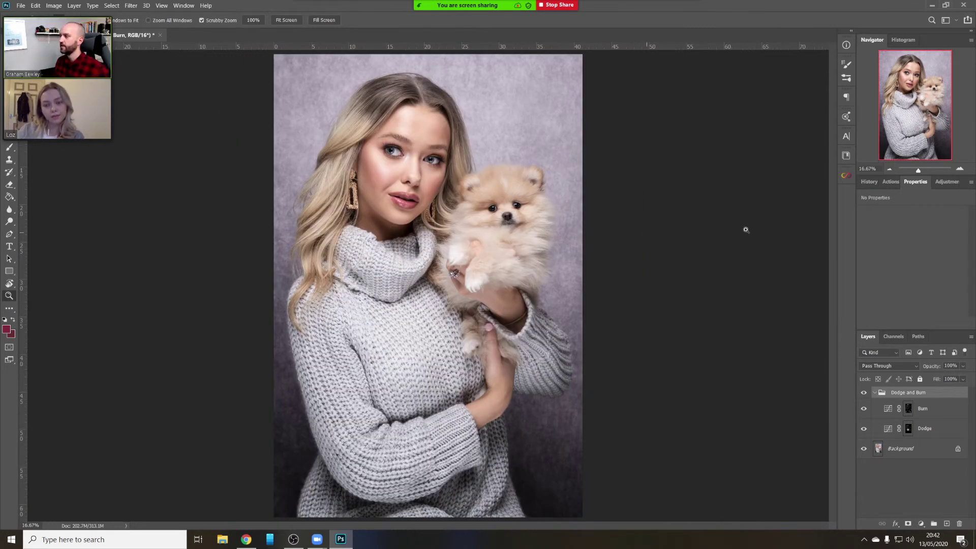
left_click(890, 169)
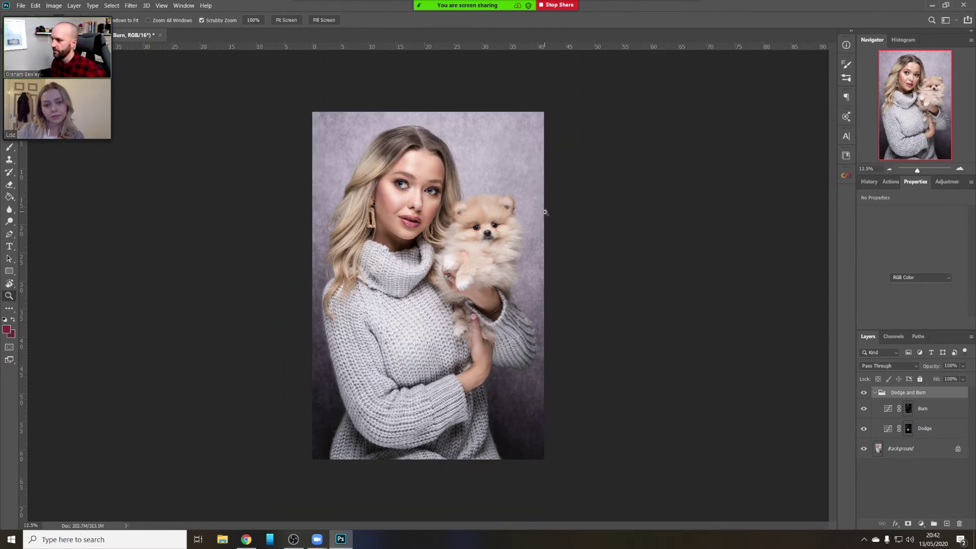
key("ctrl+shift+e")
Lasso loosely around the woman and dog, add a Curves adjustment layer, and invert its mask to target the surroundings
key("l")
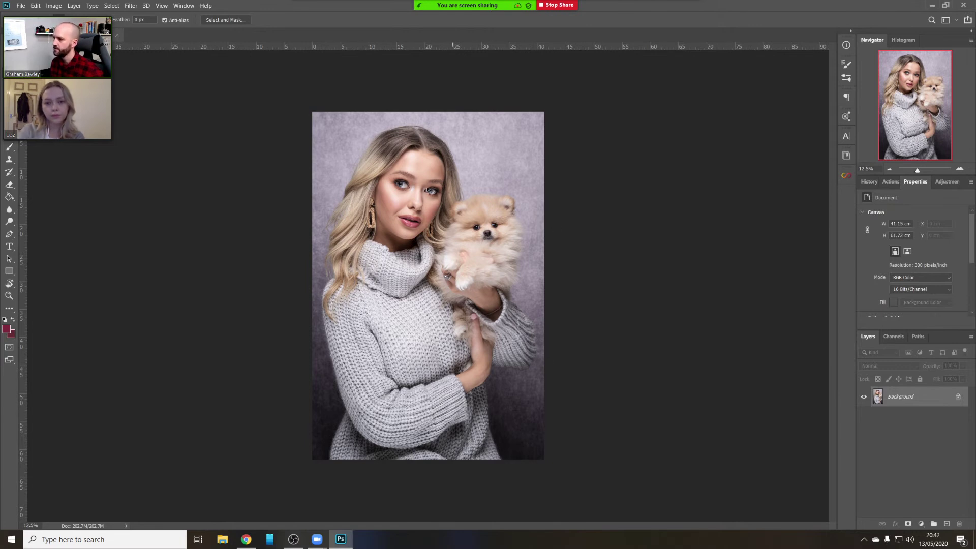
mouse_move(411, 135)
left_mouse_down()
mouse_move(366, 166)
mouse_move(337, 242)
mouse_move(336, 307)
mouse_move(369, 386)
mouse_move(394, 401)
mouse_move(436, 400)
mouse_move(519, 347)
mouse_move(529, 236)
mouse_move(510, 196)
mouse_move(458, 191)
mouse_move(441, 133)
mouse_move(409, 131)
left_mouse_up()
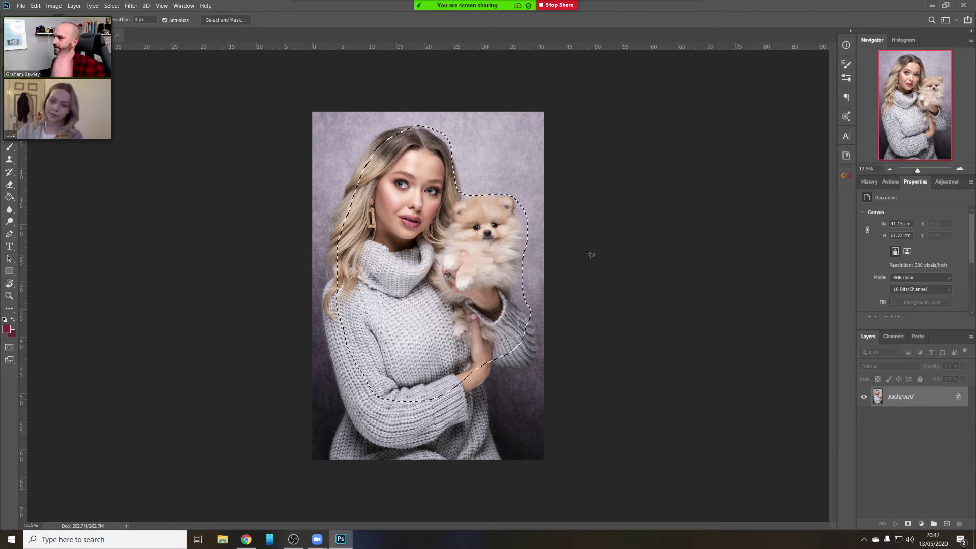
left_click(921, 523)
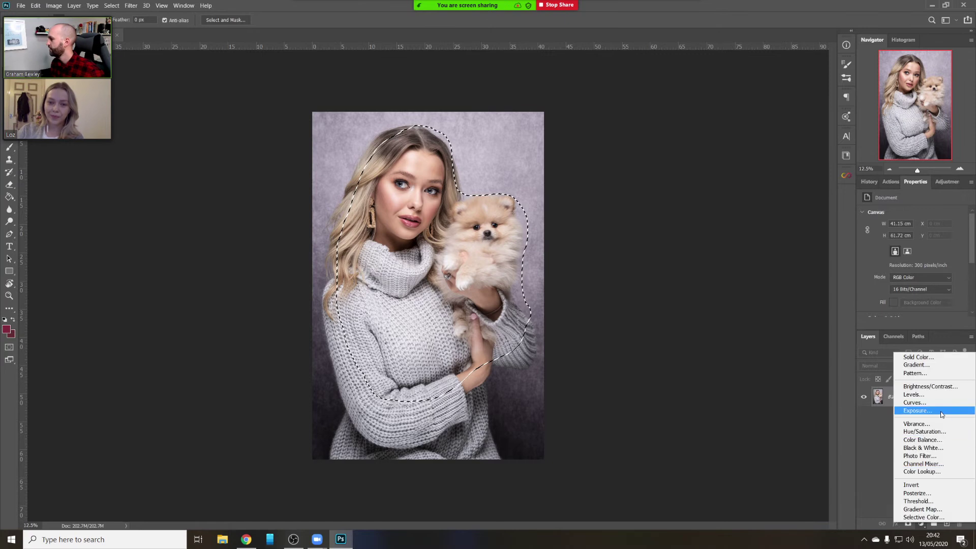
left_click(934, 403)
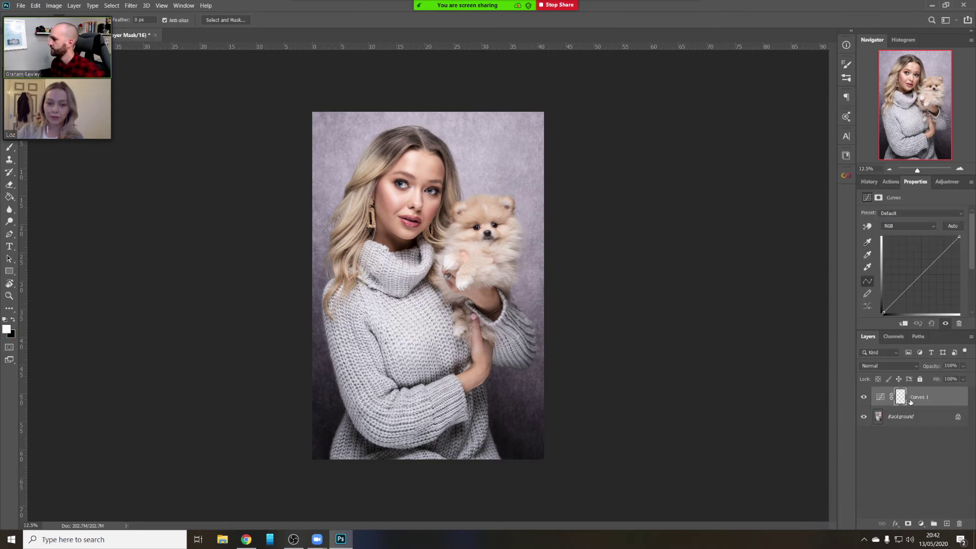
left_click(900, 397)
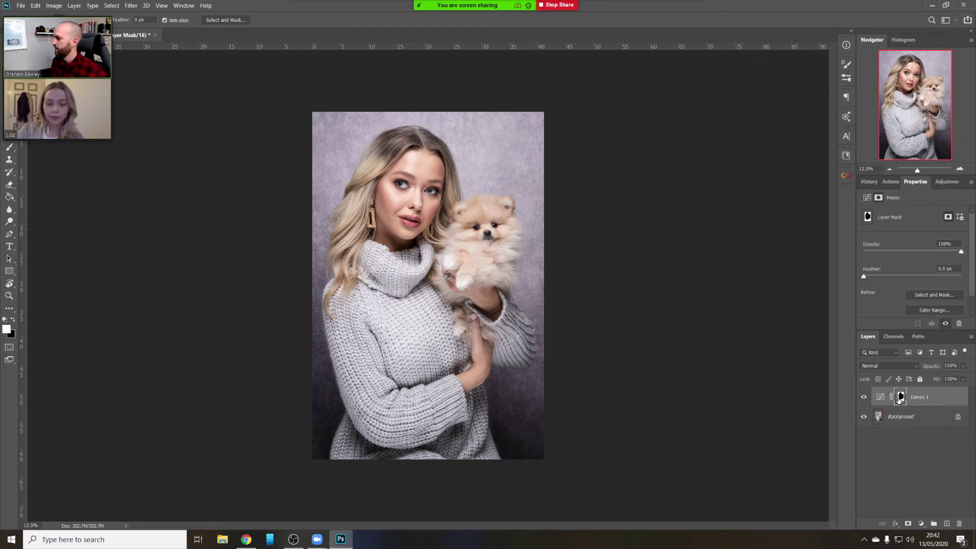
Pull the midpoint of the Curves 1 curve down to strongly darken the area around the woman and dog
left_click(881, 397)
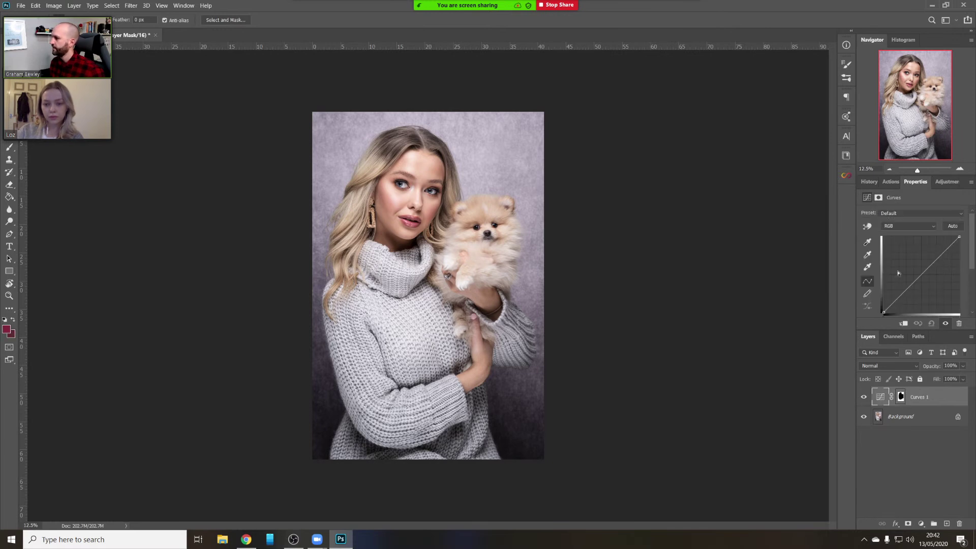
left_click_drag(921, 275, 922, 281)
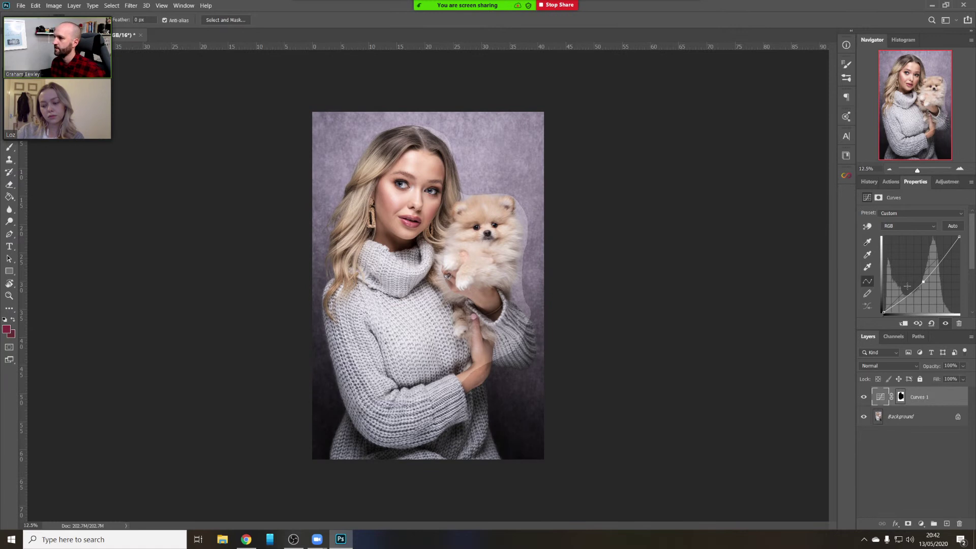
left_click(924, 281)
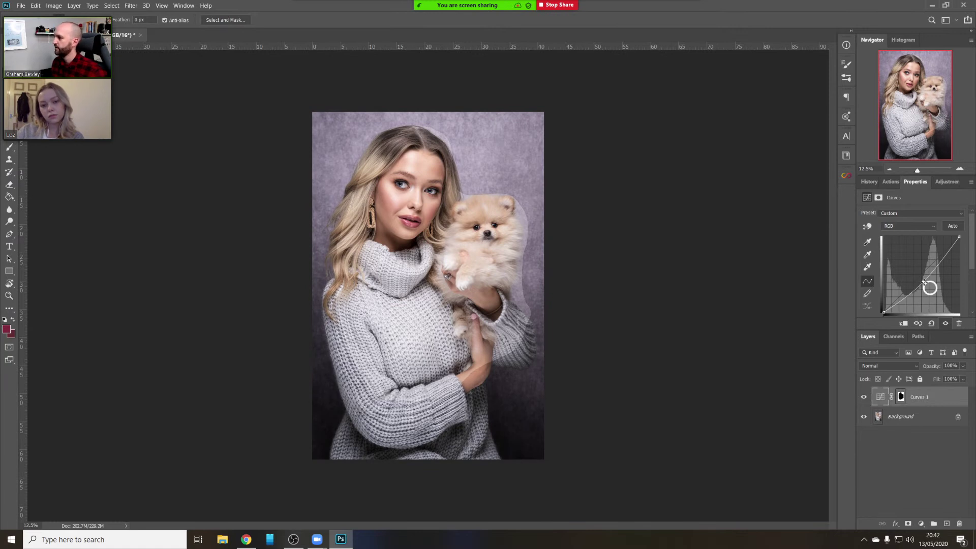
left_click_drag(924, 281, 925, 289)
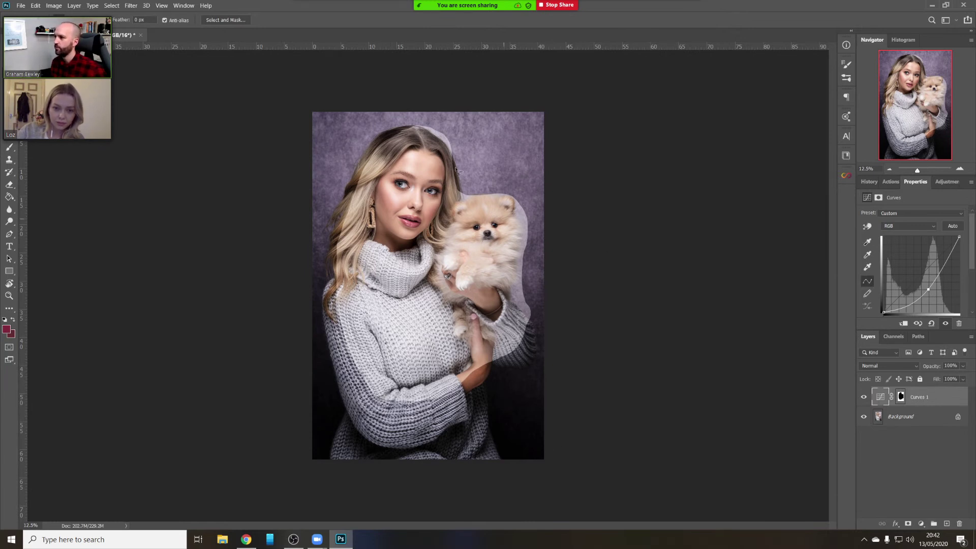
Feather the Curves 1 layer mask to about 328 px to blend the vignette's edge
left_click(899, 396)
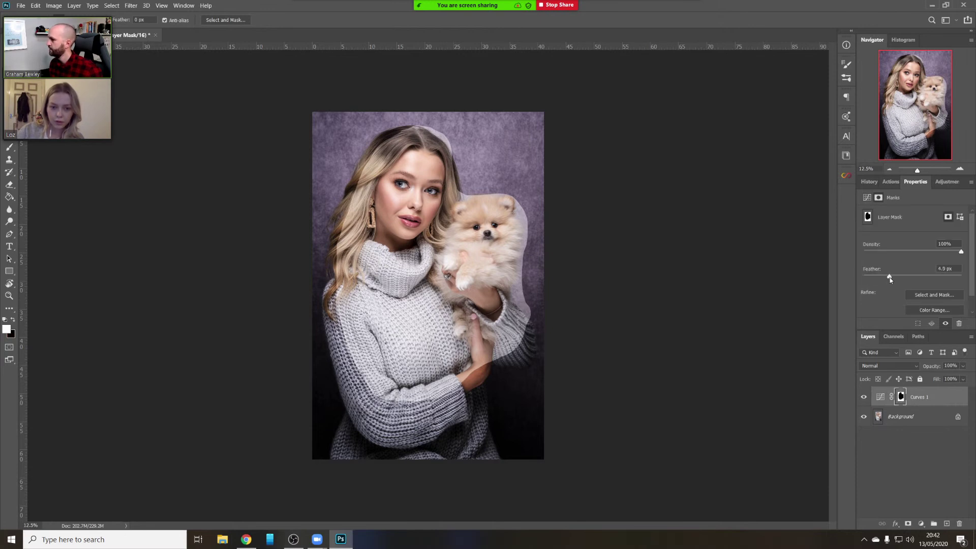
left_click_drag(889, 279, 898, 281)
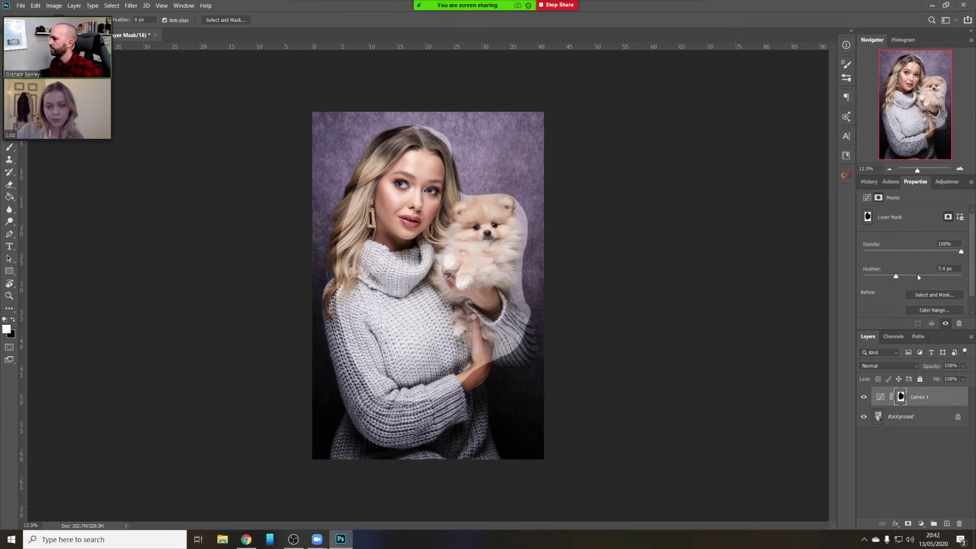
left_click_drag(918, 277, 939, 279)
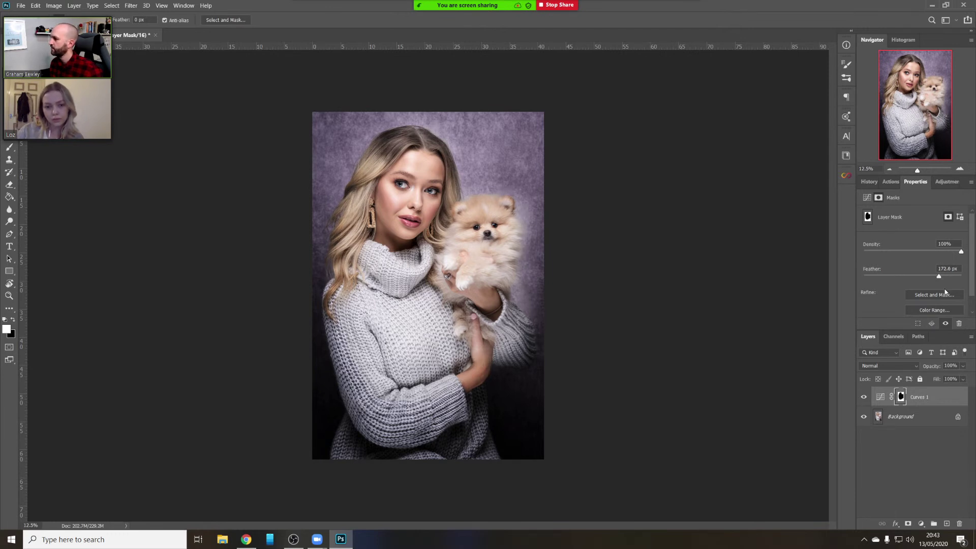
left_click_drag(938, 276, 946, 278)
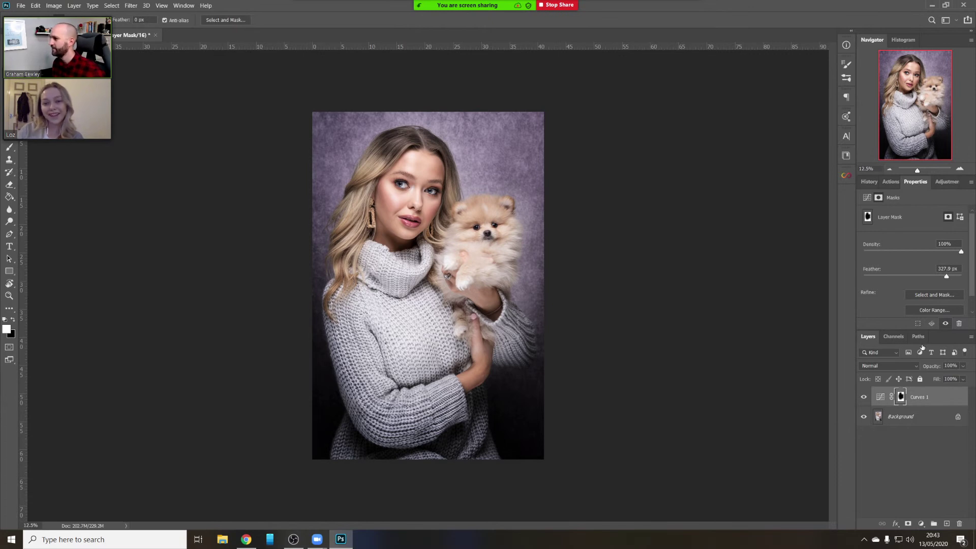
Reduce the opacity of the Curves 1 layer to 21%
left_click(881, 396)
left_click(963, 378)
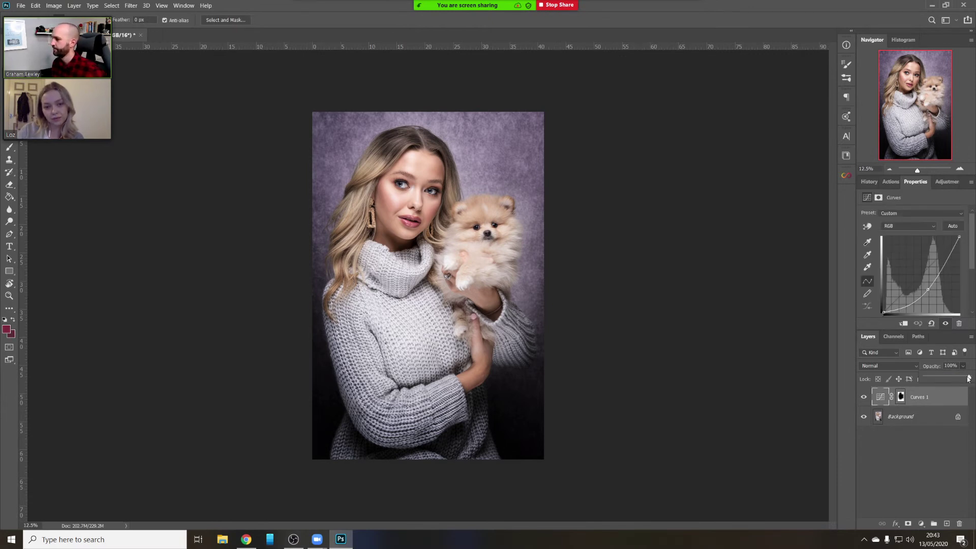
left_click_drag(968, 379, 935, 379)
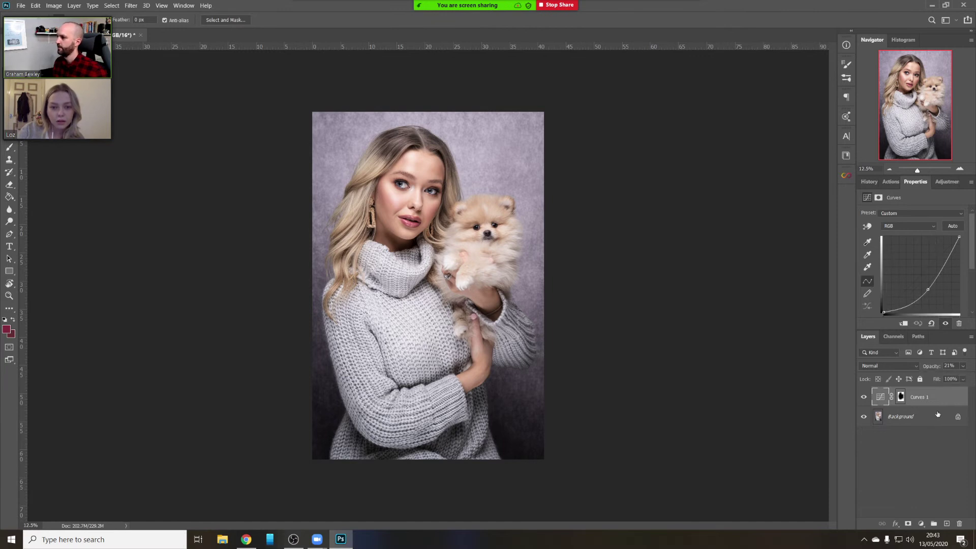
Compare the portrait with and without the vignette by toggling the visibility of the Curves 1 layer
left_click(868, 398)
left_click(864, 397)
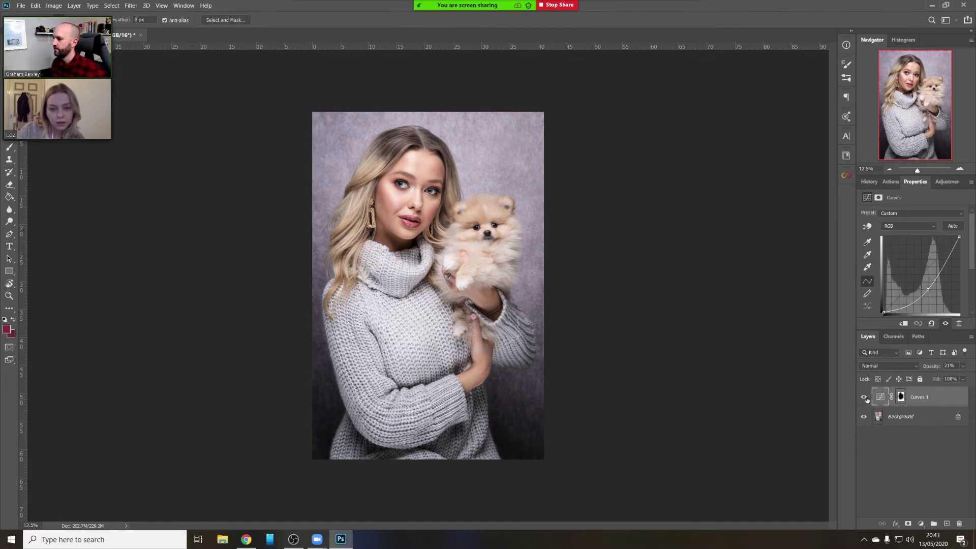
left_click(865, 398)
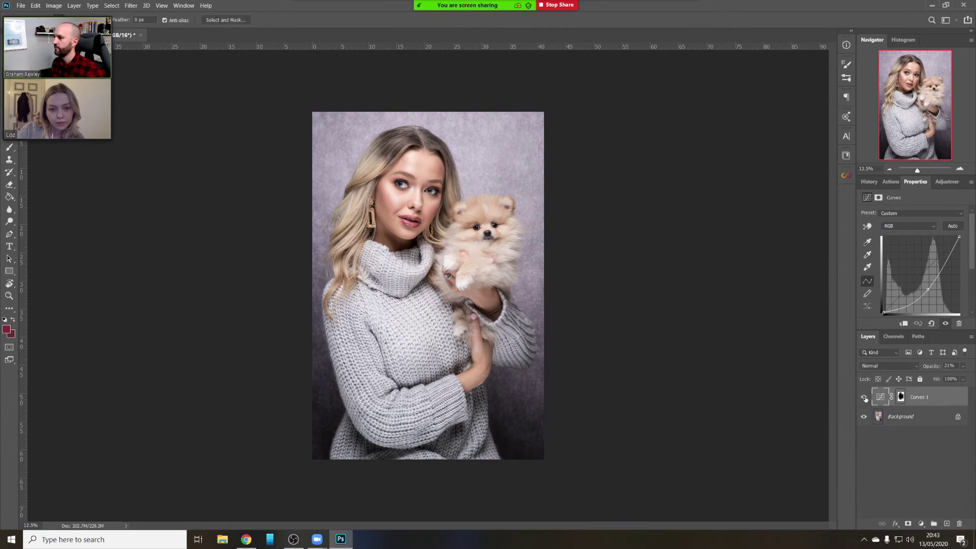
left_click(865, 398)
left_click(865, 398)
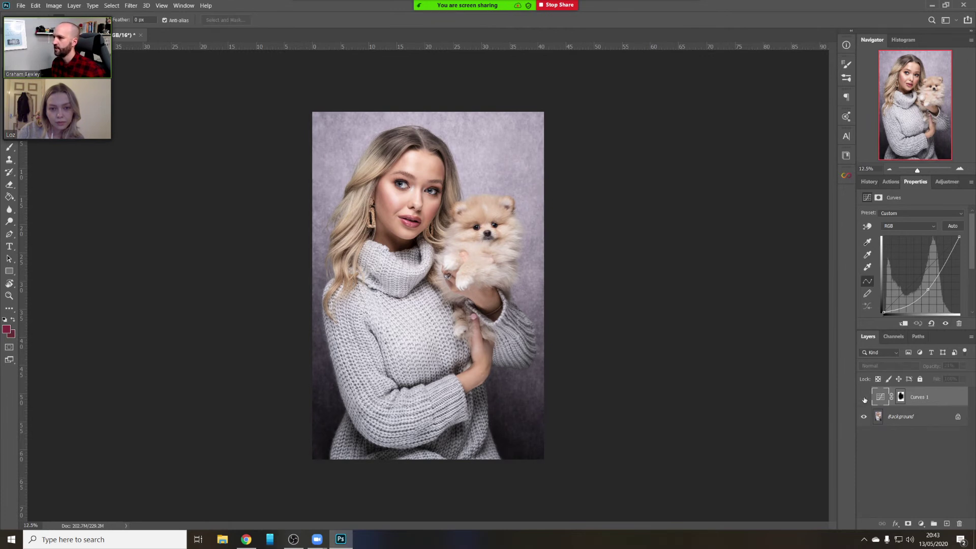
left_click(863, 398)
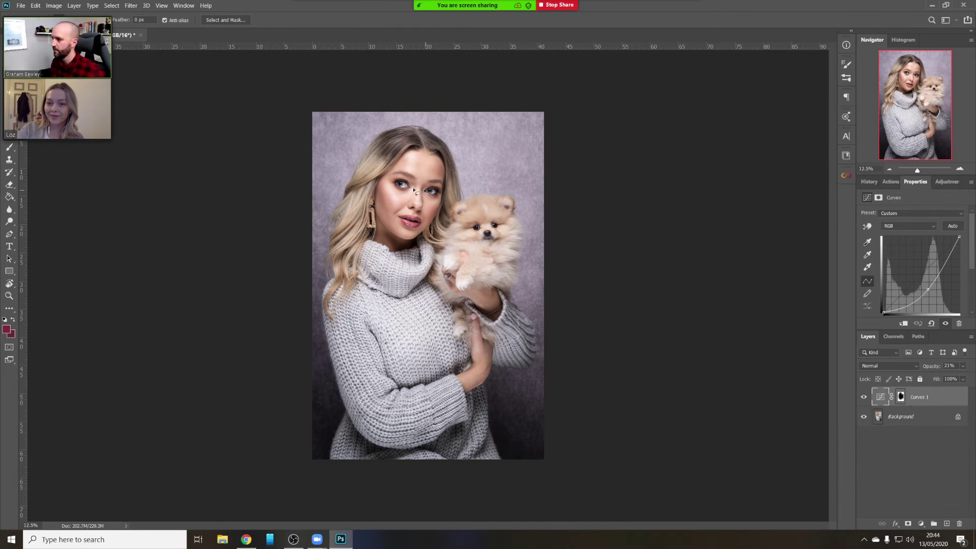
Lasso the upper backdrop around the woman's head and the dog, and add a Curves adjustment layer masked to it
mouse_move(310, 108)
left_mouse_down()
mouse_move(327, 237)
mouse_move(335, 176)
mouse_move(361, 134)
mouse_move(401, 122)
mouse_move(448, 140)
mouse_move(464, 169)
mouse_move(529, 205)
mouse_move(531, 251)
mouse_move(565, 209)
mouse_move(559, 108)
mouse_move(474, 91)
mouse_move(295, 85)
left_mouse_up()
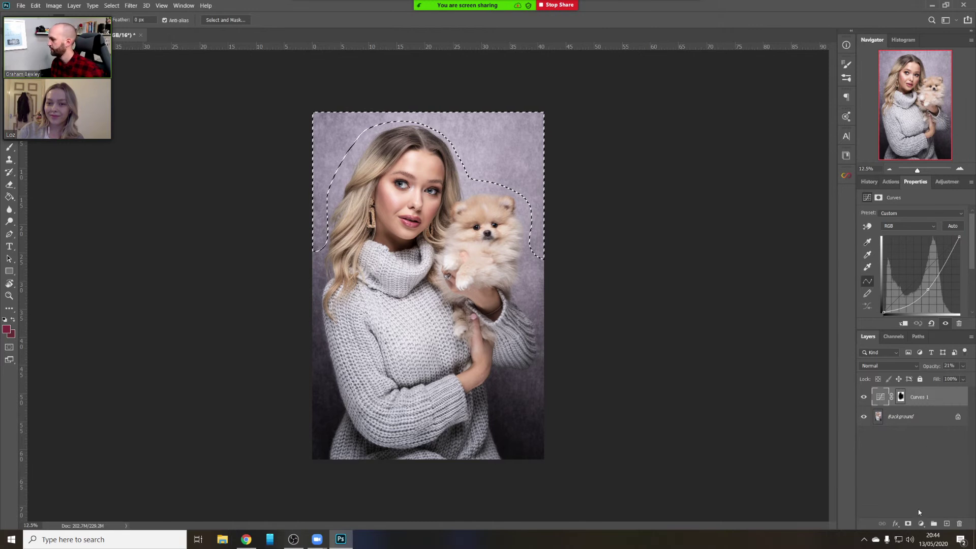
left_click(920, 523)
left_click(926, 401)
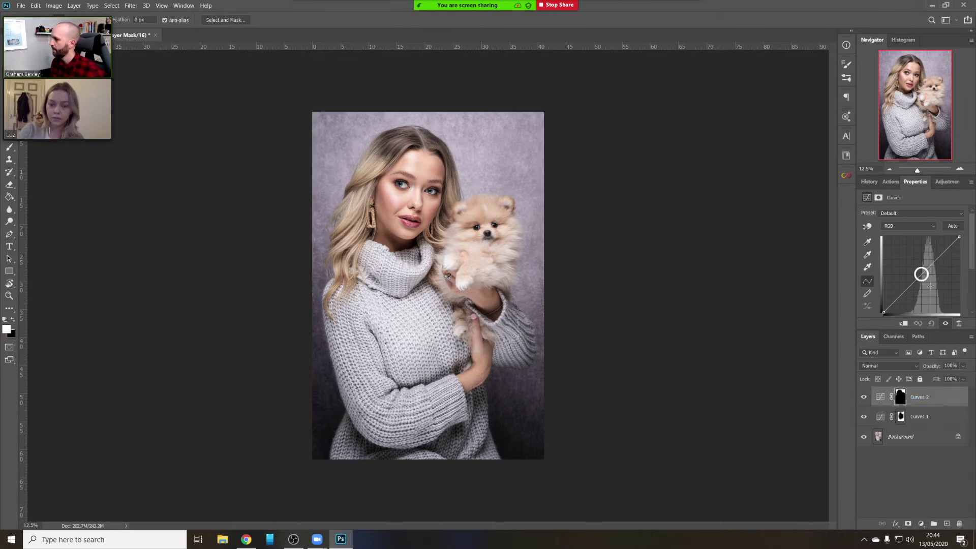
Darken the upper backdrop by lowering the Curves 2 midpoint, and feather its mask to about 306 px
left_click_drag(924, 272, 928, 283)
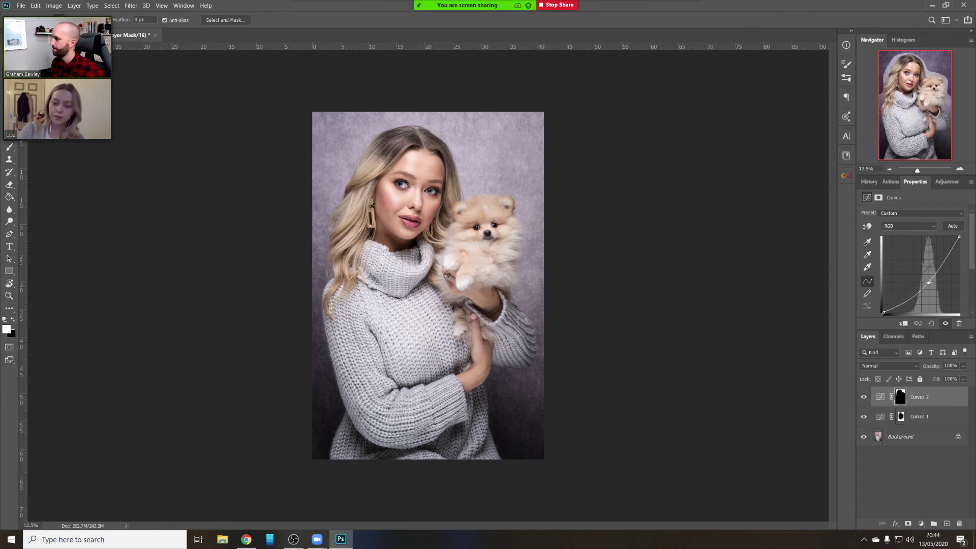
left_click(901, 400)
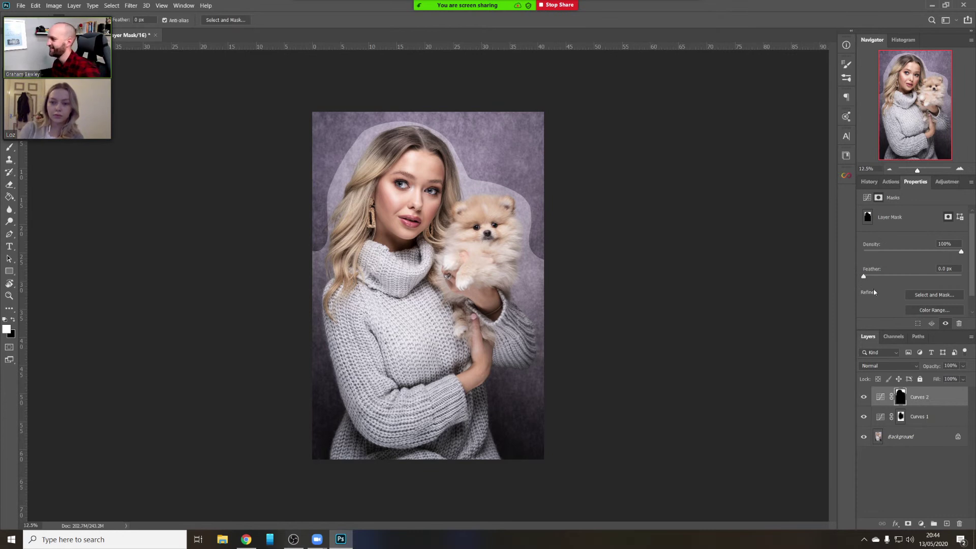
left_click_drag(878, 275, 943, 279)
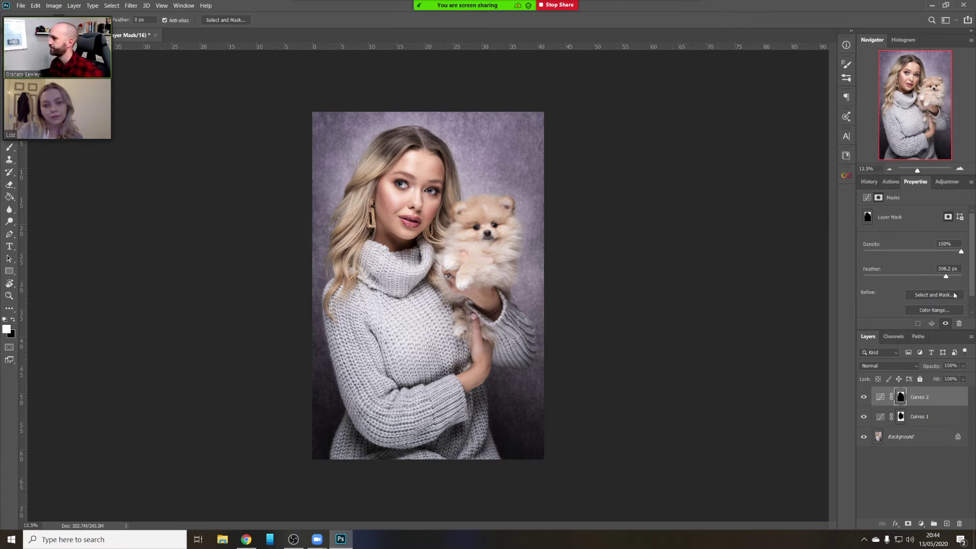
Reduce the opacity of the Curves 2 layer to 14%
left_click(948, 396)
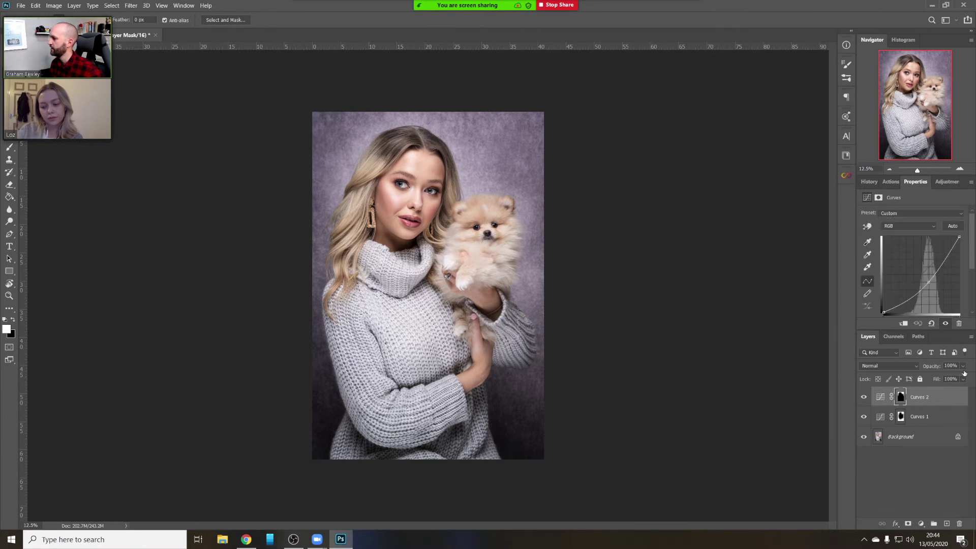
left_click(962, 379)
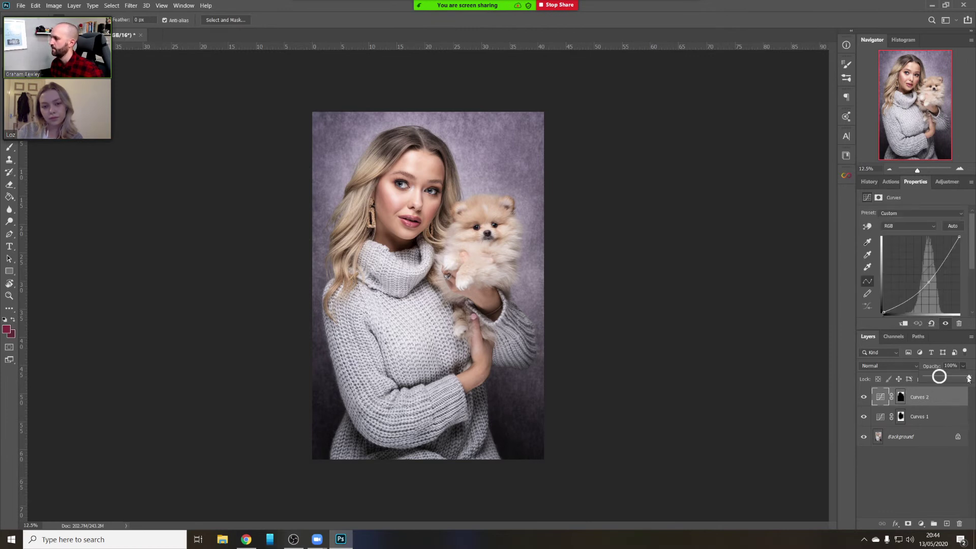
left_click(938, 376)
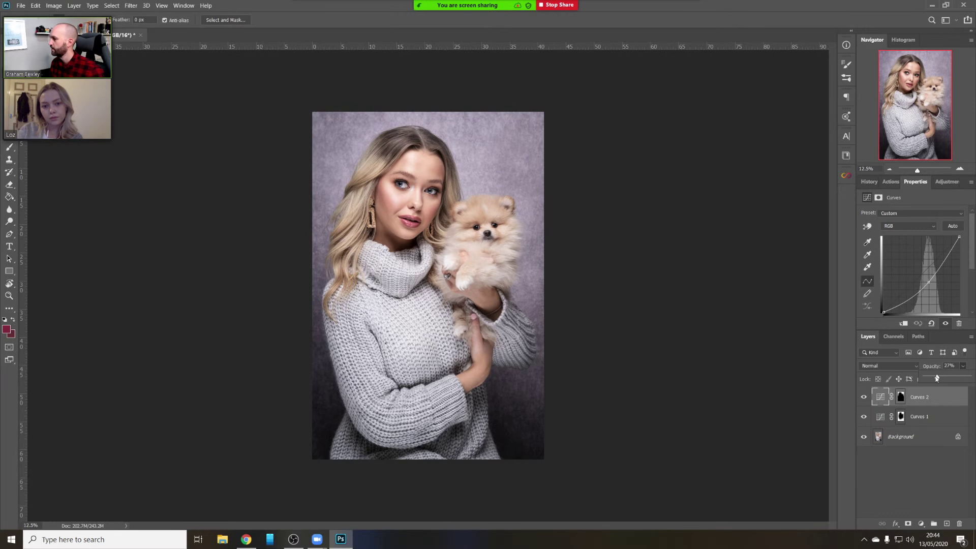
left_click_drag(937, 377, 931, 377)
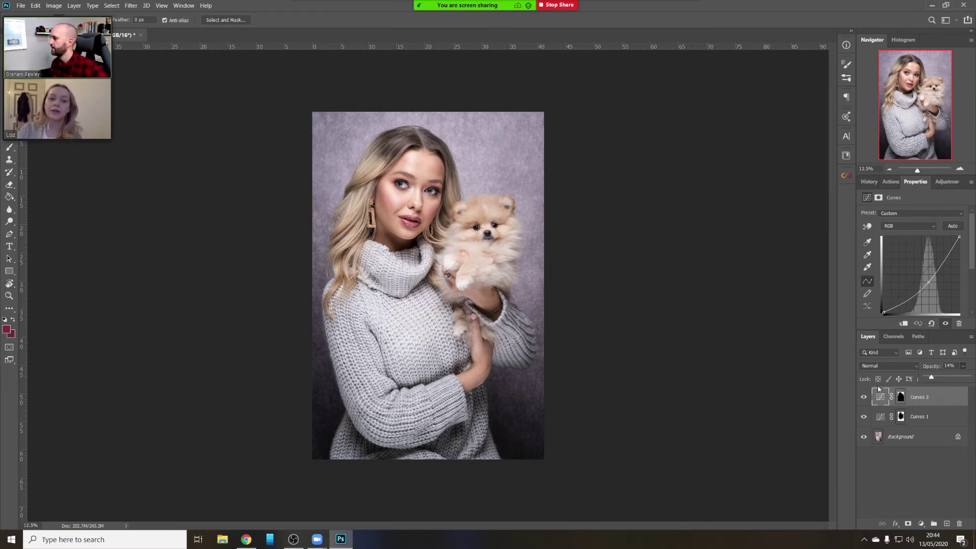
Compare the portrait with and without the Curves 2 layer, and merge all visible layers into the Background
left_click(863, 398)
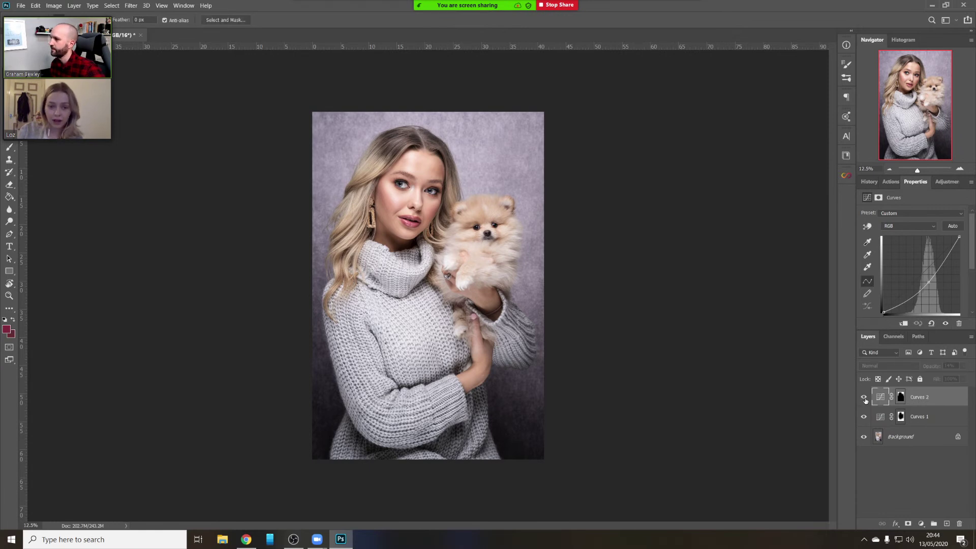
left_click(864, 399)
left_click(863, 398)
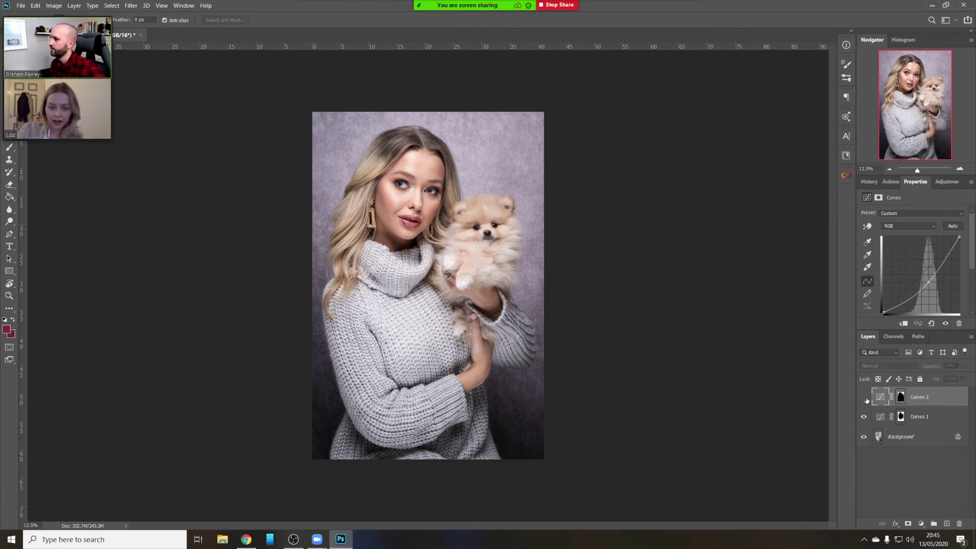
left_click(864, 399)
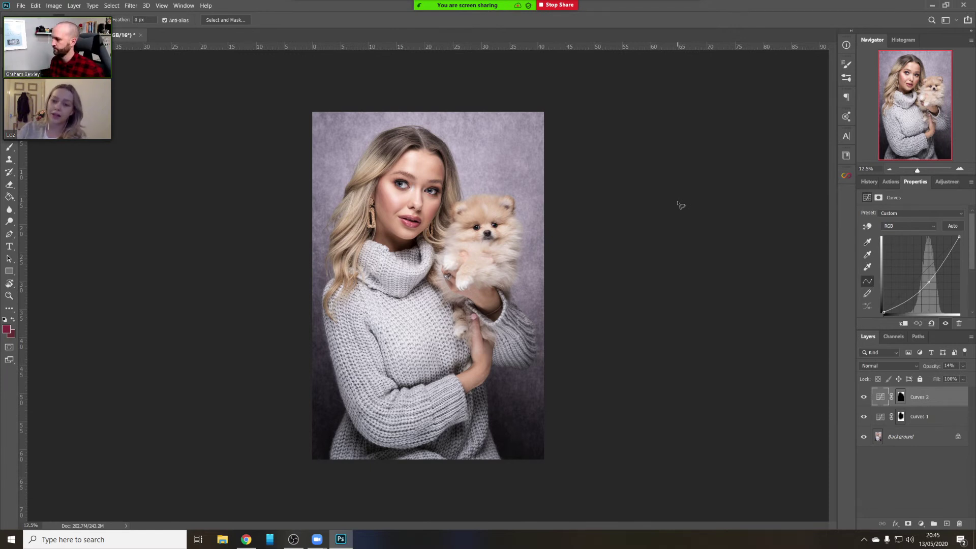
key("ctrl+shift+e")
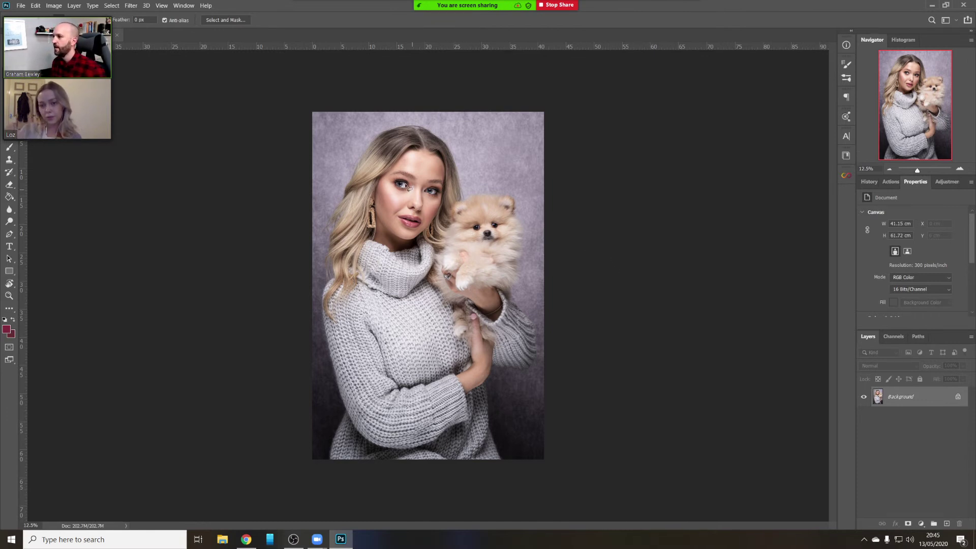
Examine the retouched face at increasing magnification, ending with a 300% close-up of the eye on the portrait's left side
key("z")
left_click(424, 193)
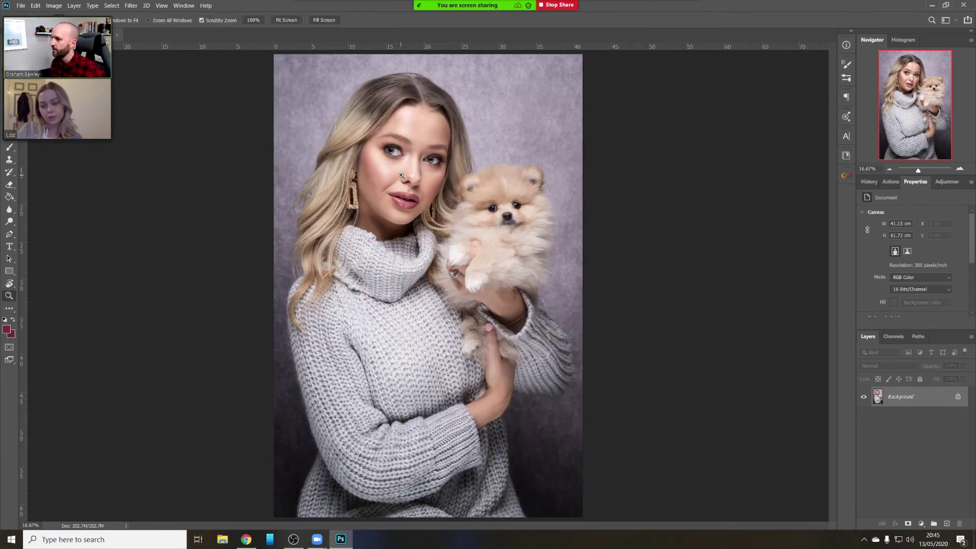
left_click(404, 180)
left_click(411, 147)
left_click_drag(413, 138, 421, 249)
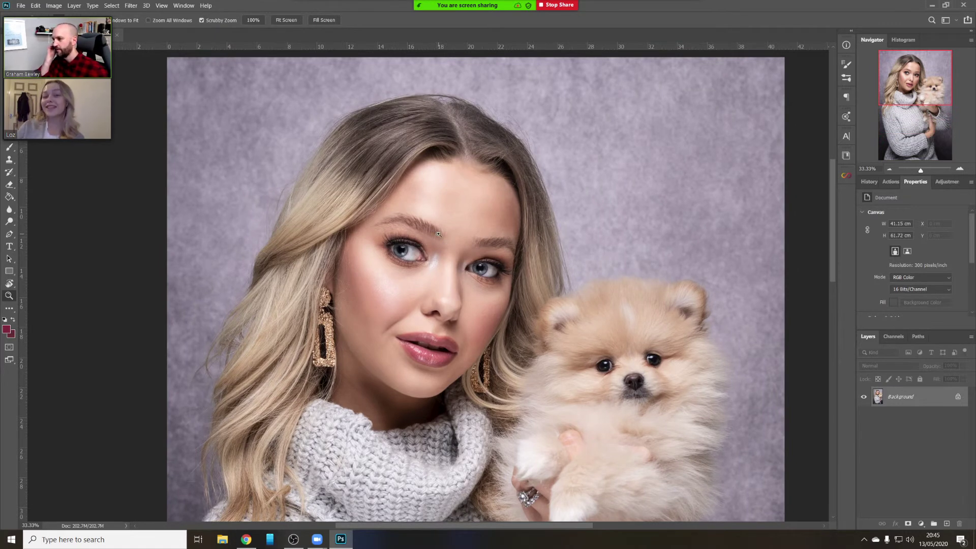
left_click(466, 280)
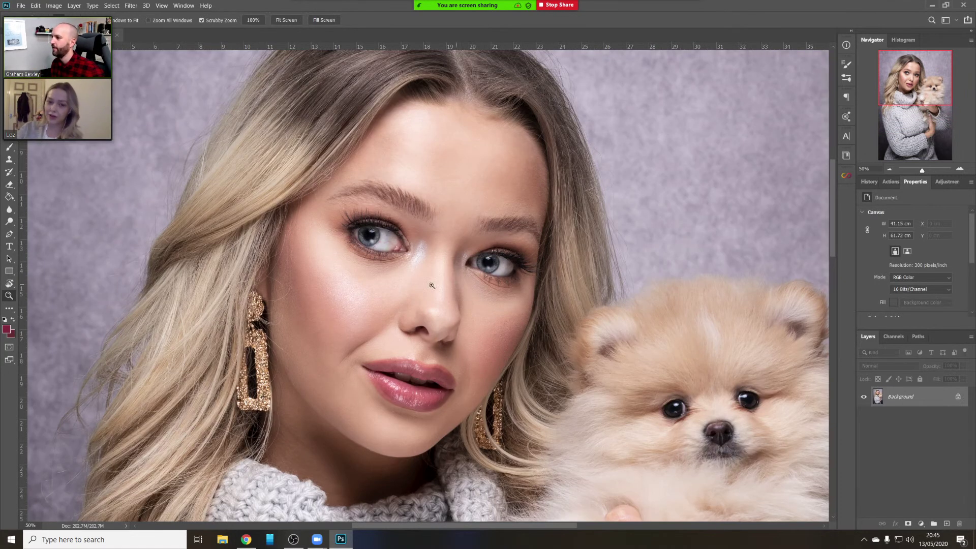
left_click(414, 255)
left_click(412, 258)
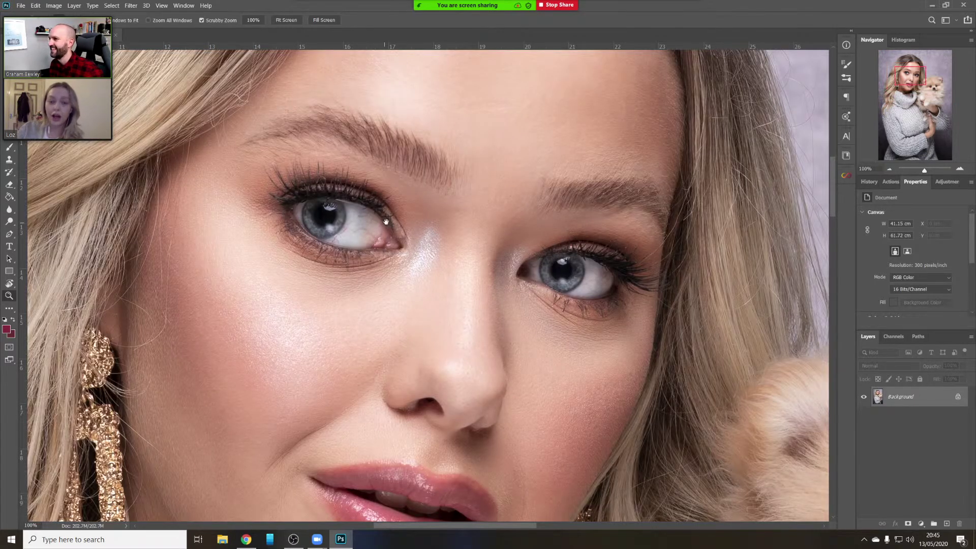
left_click_drag(386, 223, 477, 263)
left_click(462, 258)
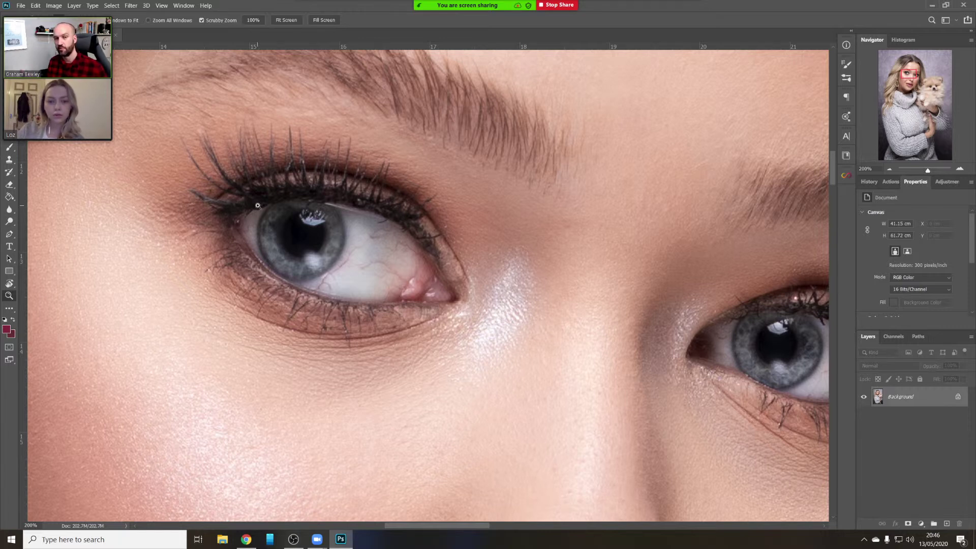
left_click(302, 244)
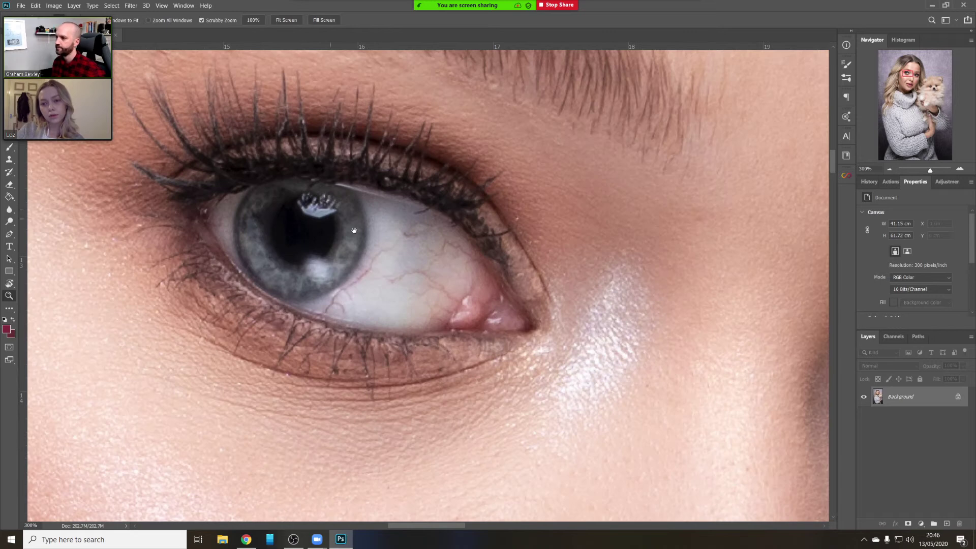
left_click_drag(355, 231, 369, 244)
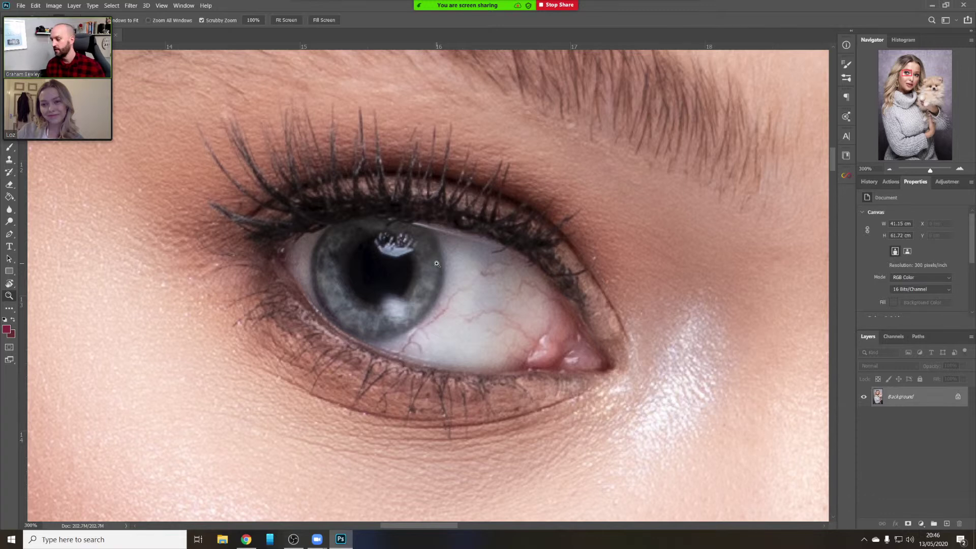
left_click_drag(405, 265, 479, 275)
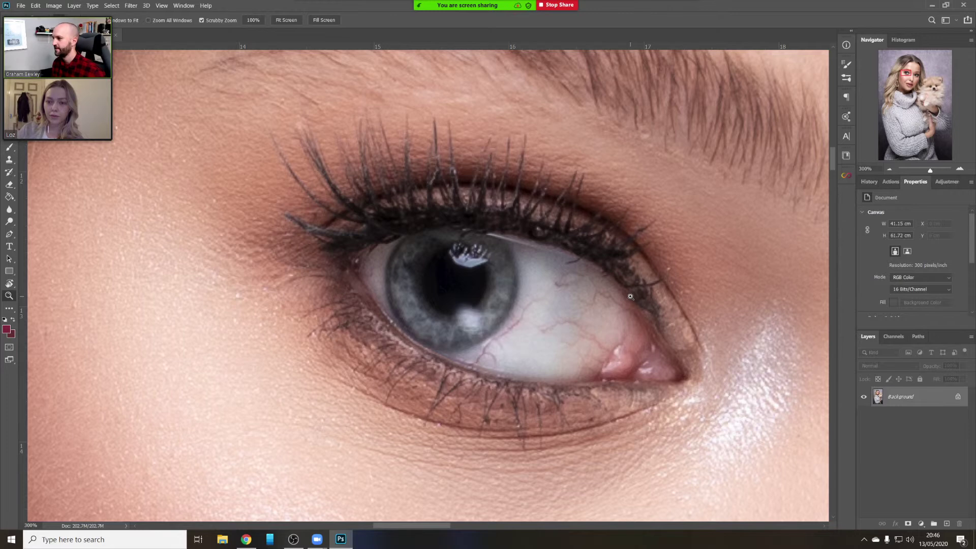
left_click_drag(500, 265, 466, 239)
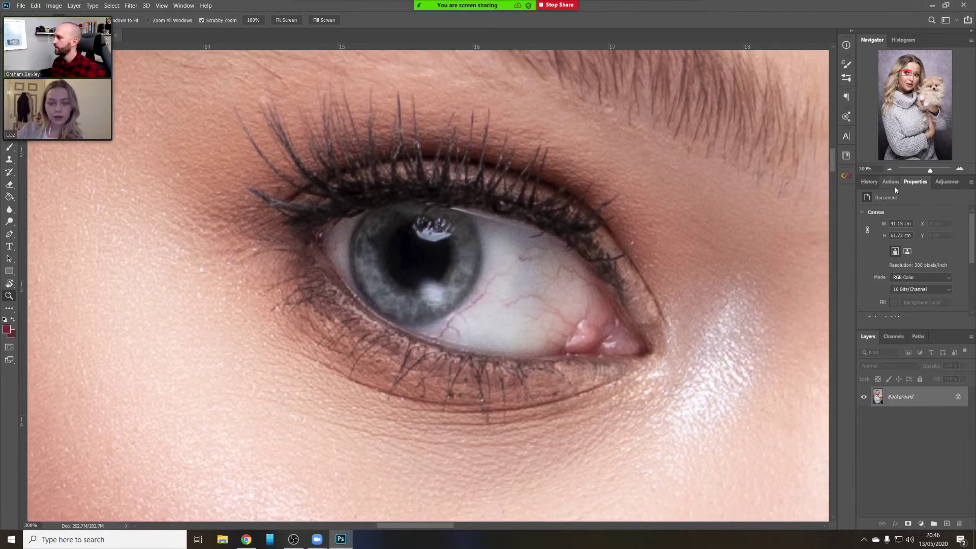
Review the whole portrait, and inspect the woman's face, sweater and the dog at intermediate magnifications
left_click(890, 168)
left_click(889, 168)
left_click(890, 168)
left_click(890, 169)
left_click(891, 169)
left_click(890, 169)
left_click(891, 169)
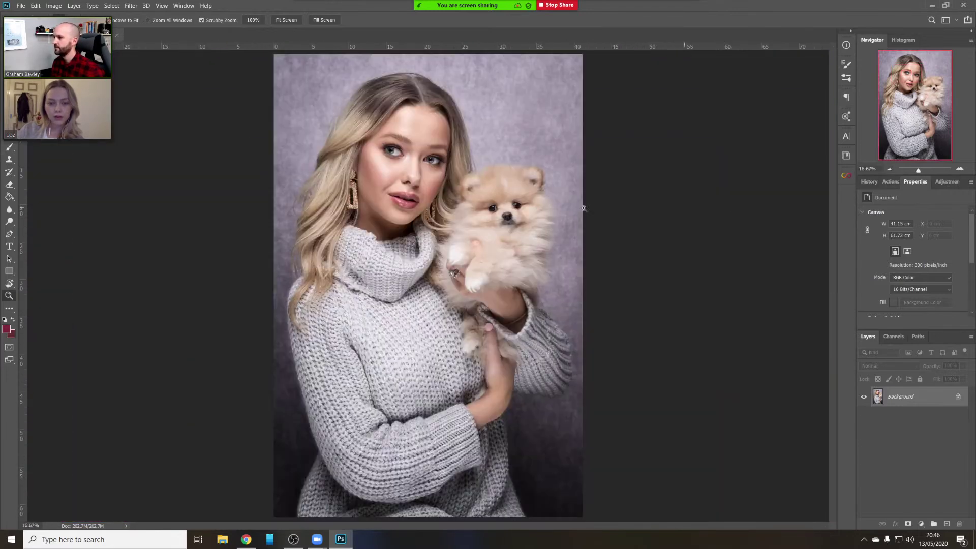
left_click_drag(393, 150, 409, 214)
left_click(888, 170)
left_click(889, 170)
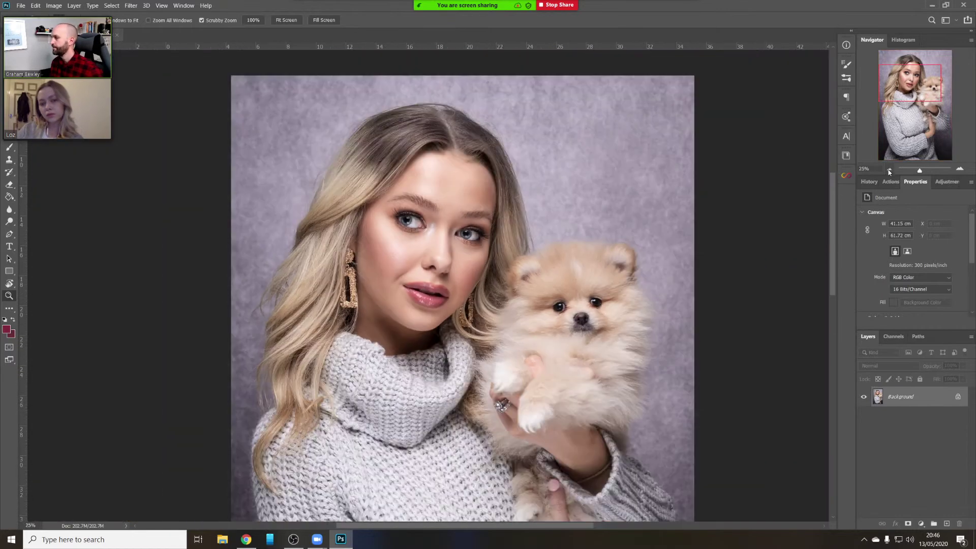
left_click(889, 169)
left_click(889, 170)
left_click_drag(388, 194, 437, 238)
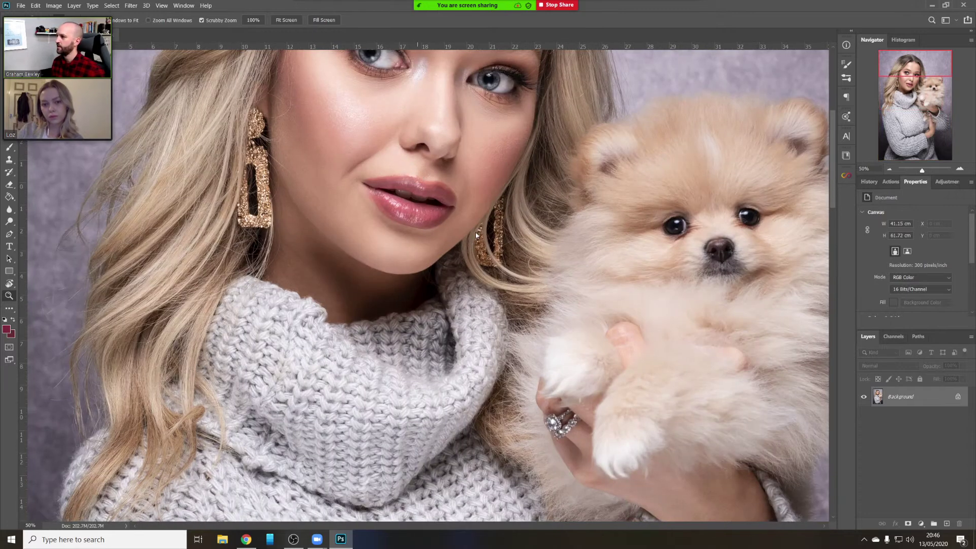
left_click(446, 202, "alt")
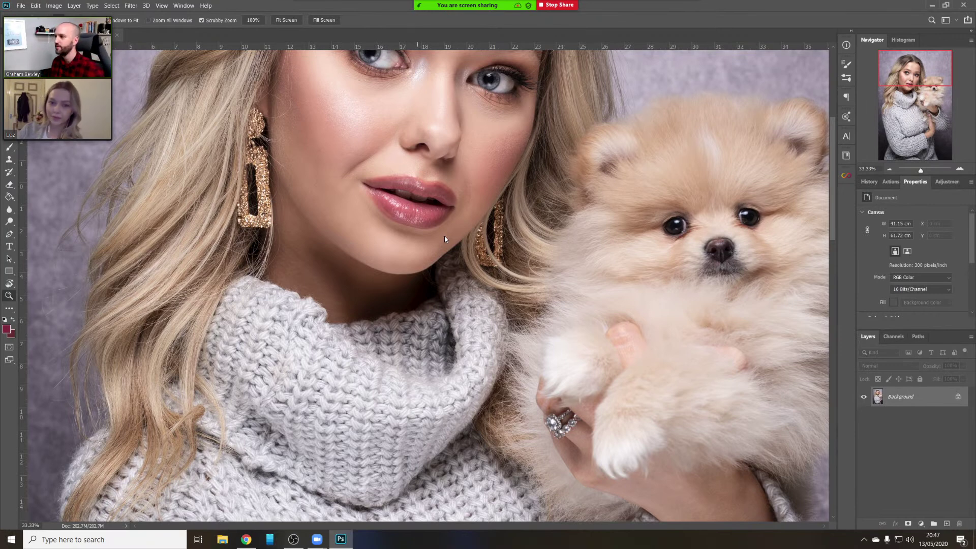
left_click(888, 170)
Try to bring back the blank canvas by repeatedly minimising and restoring the Photoshop window
left_click(349, 536)
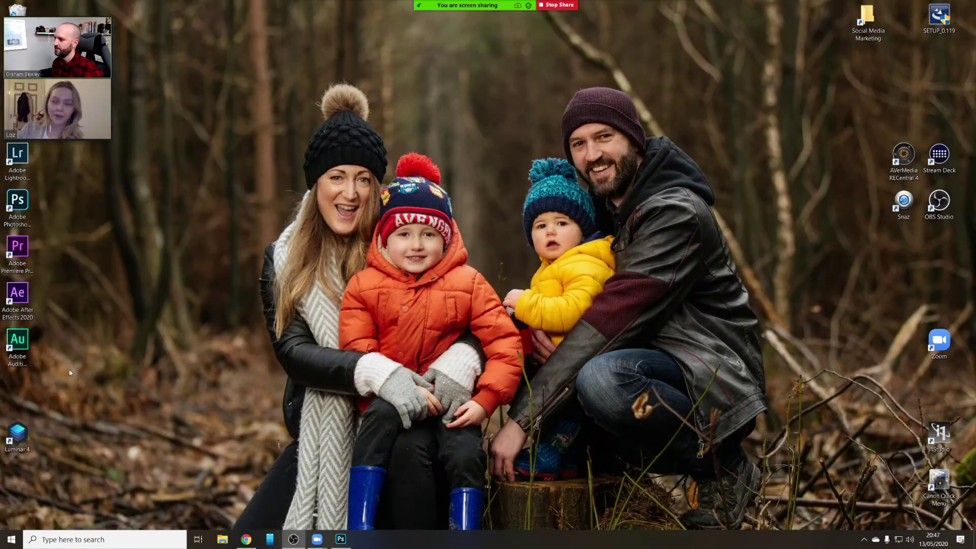
left_click(341, 538)
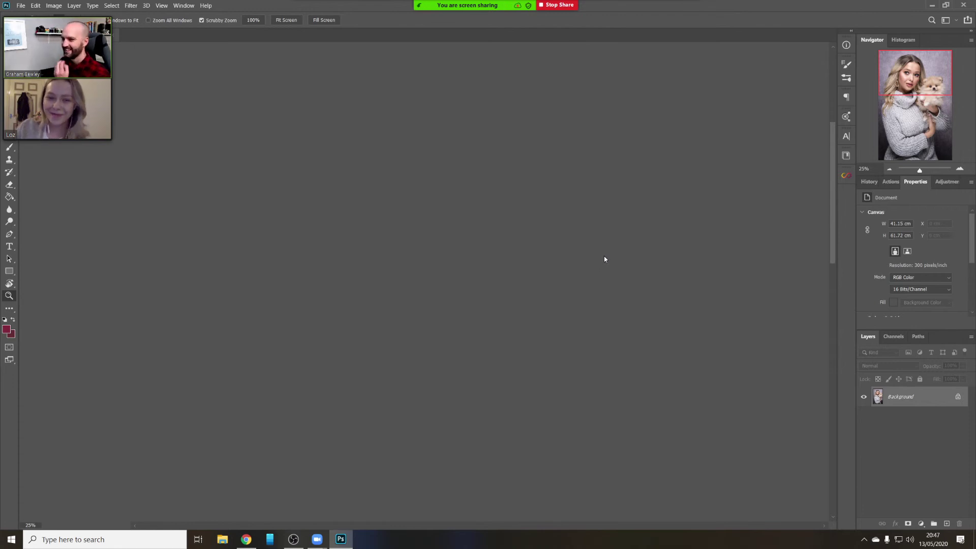
left_click(349, 541)
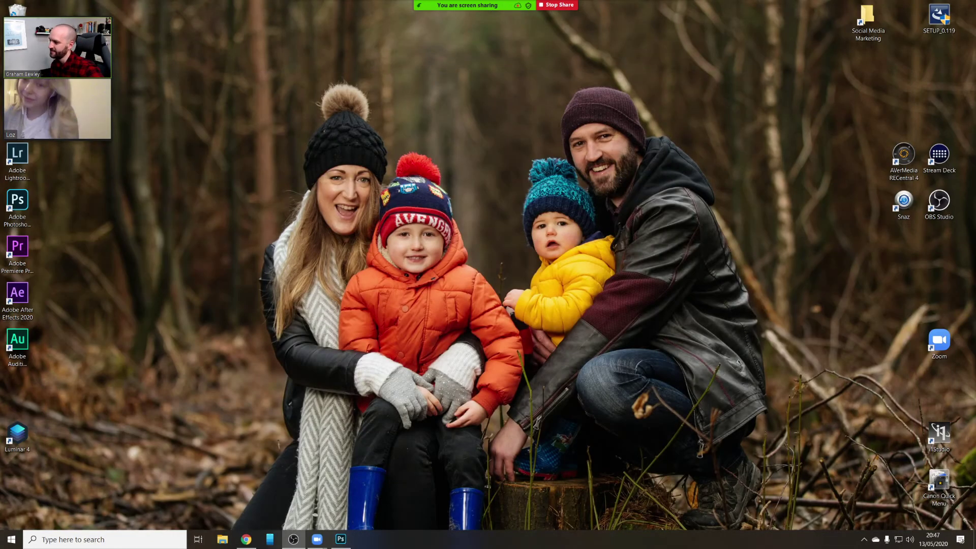
left_click(340, 538)
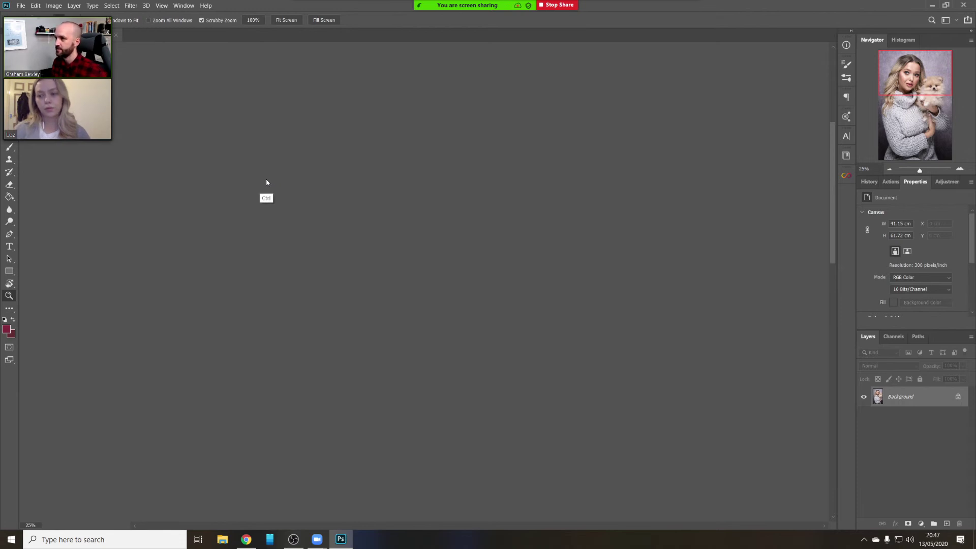
Close the portrait document and restart Photoshop
left_click(116, 35)
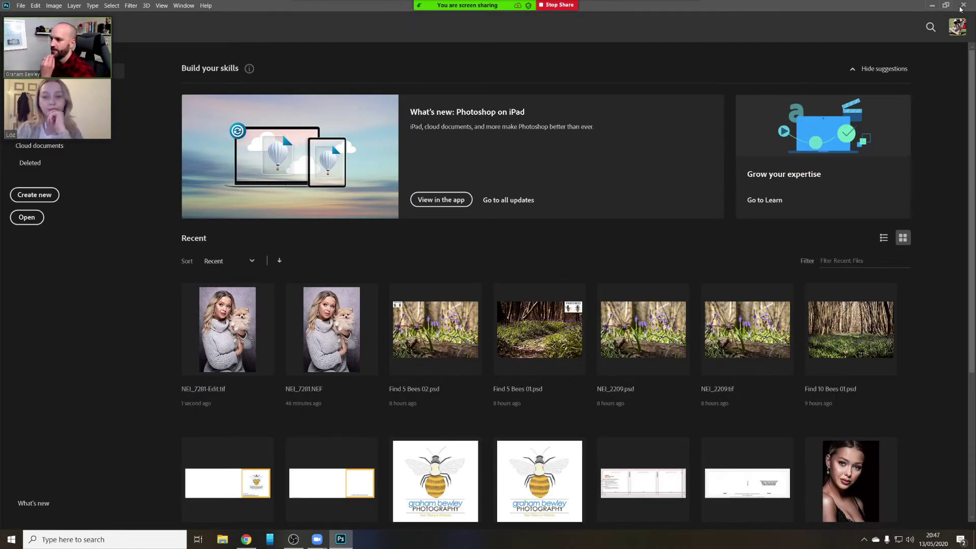
left_click(962, 6)
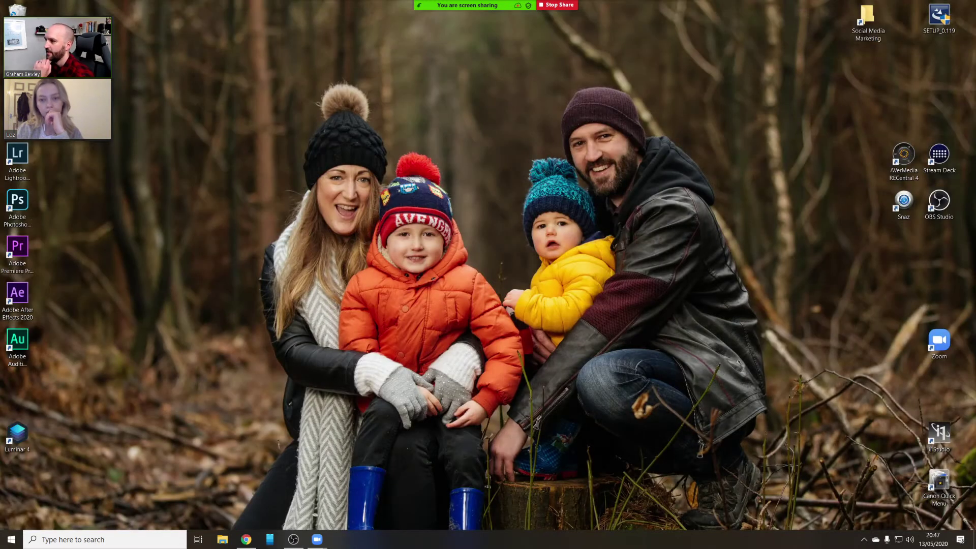
double_click(17, 201)
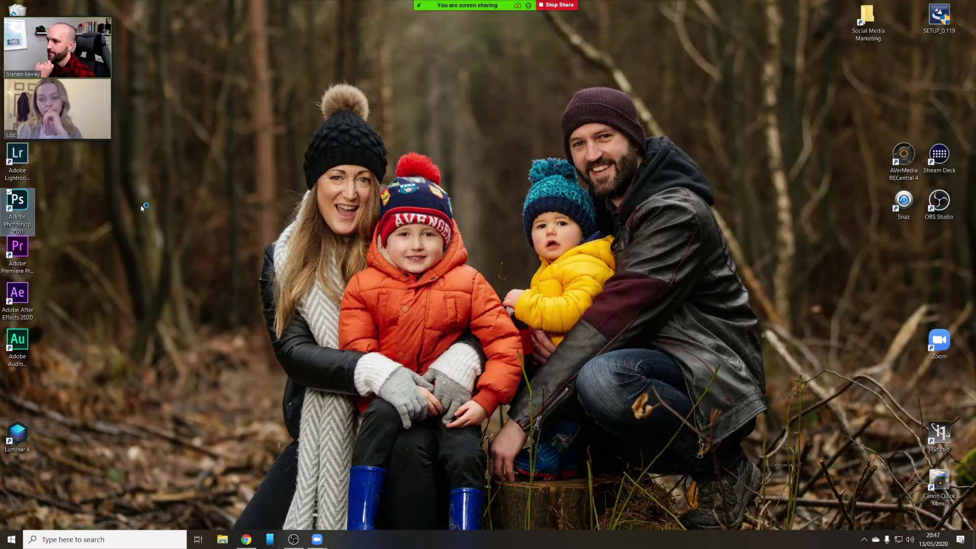
left_click(171, 211)
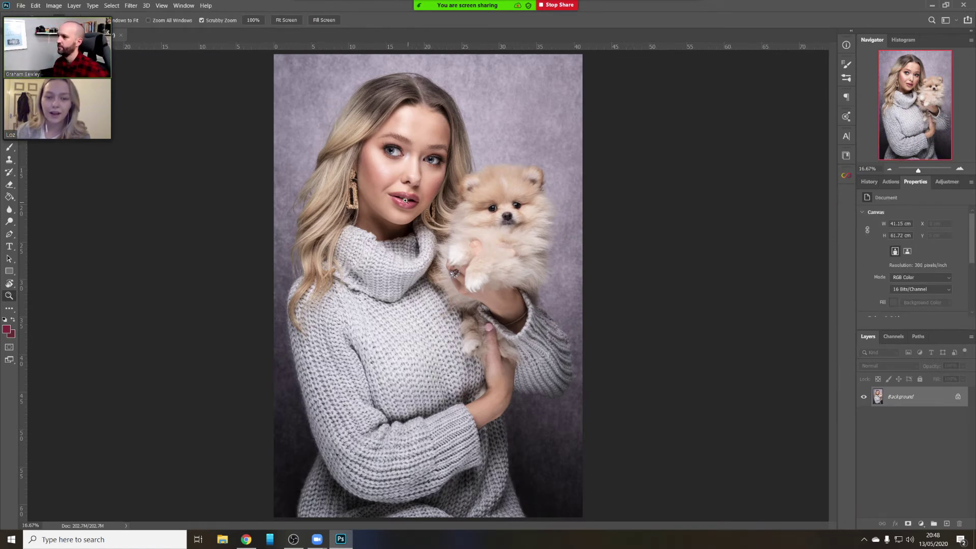
Outline the iris of the eye on the portrait's left side with the Lasso tool
left_click_drag(406, 163, 405, 233)
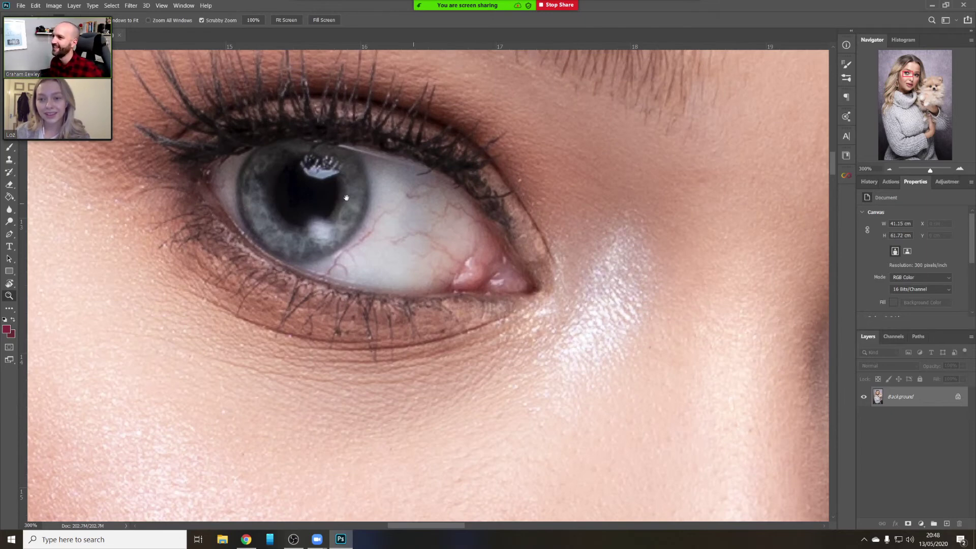
left_click_drag(346, 197, 426, 259)
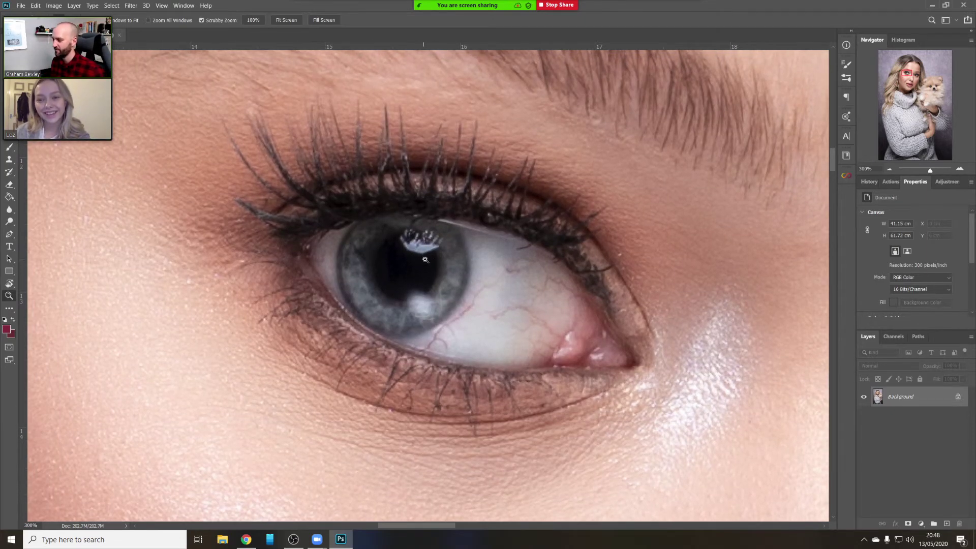
key("l")
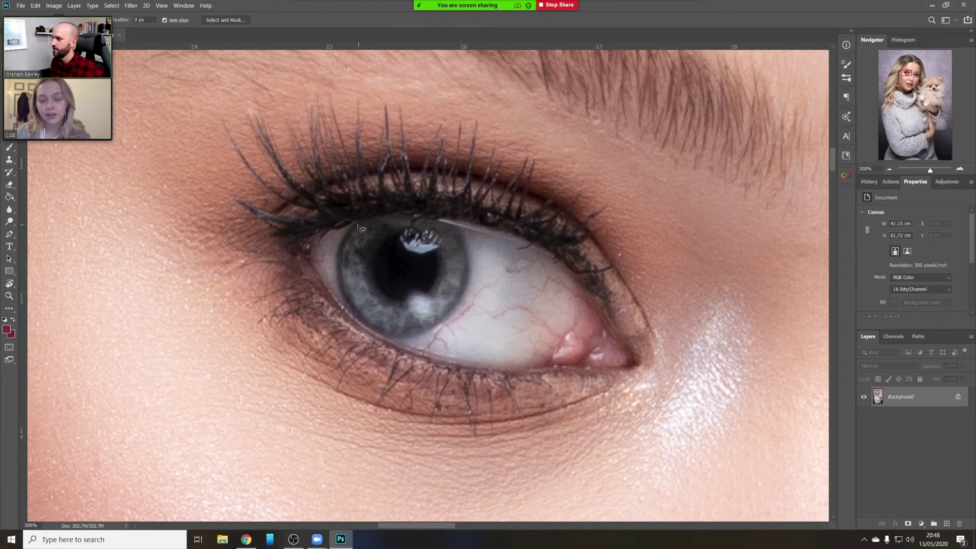
mouse_move(367, 220)
left_mouse_down()
mouse_move(341, 285)
mouse_move(370, 325)
mouse_move(388, 330)
mouse_move(439, 316)
mouse_move(465, 283)
mouse_move(470, 245)
mouse_move(447, 218)
mouse_move(365, 217)
mouse_move(347, 232)
mouse_move(339, 285)
mouse_move(374, 331)
mouse_move(432, 329)
mouse_move(468, 277)
left_mouse_up()
Lasso the iris on the portrait's right side, and add the left-side iris using Add to Selection mode
mouse_move(706, 249)
left_mouse_down()
mouse_move(303, 169)
mouse_move(316, 164)
left_mouse_up()
left_click_drag(552, 197, 621, 158)
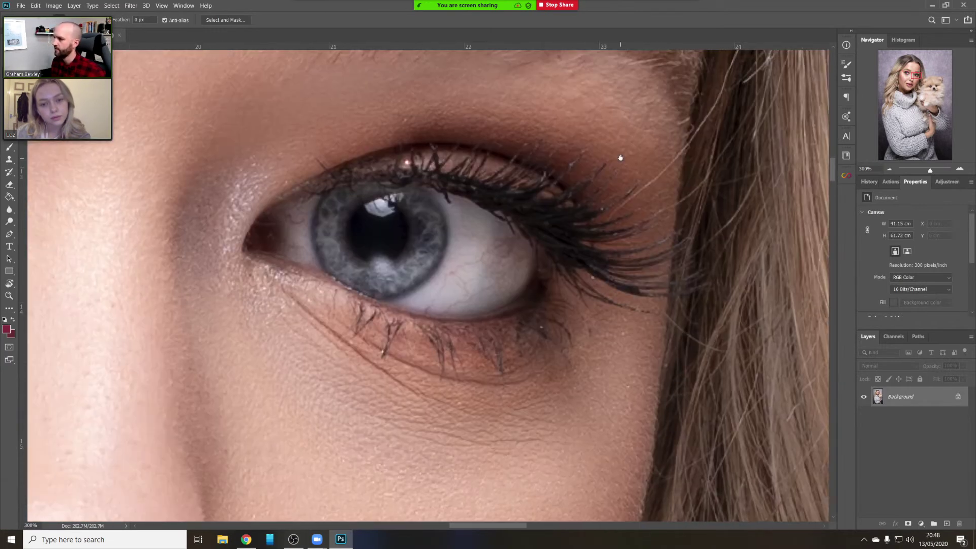
mouse_move(335, 189)
left_mouse_down()
mouse_move(312, 248)
mouse_move(338, 282)
mouse_move(379, 299)
mouse_move(440, 267)
mouse_move(449, 214)
mouse_move(426, 191)
mouse_move(368, 180)
mouse_move(335, 189)
left_mouse_up()
mouse_move(260, 184)
left_mouse_down()
mouse_move(590, 209)
mouse_move(669, 227)
left_mouse_up()
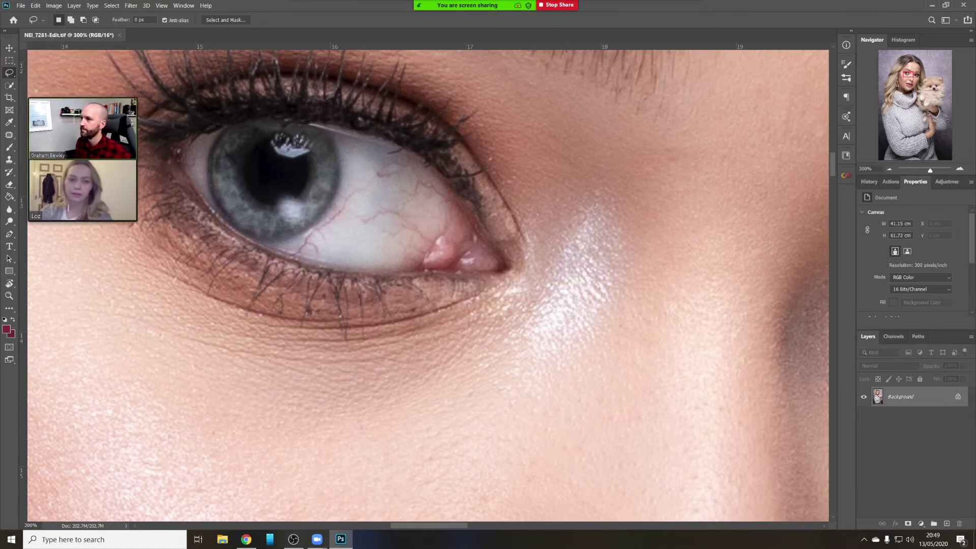
left_click(72, 20)
mouse_move(247, 121)
left_mouse_down()
mouse_move(216, 157)
mouse_move(223, 210)
mouse_move(255, 238)
mouse_move(285, 238)
mouse_move(327, 216)
mouse_move(338, 181)
mouse_move(334, 137)
mouse_move(294, 121)
mouse_move(249, 123)
left_mouse_up()
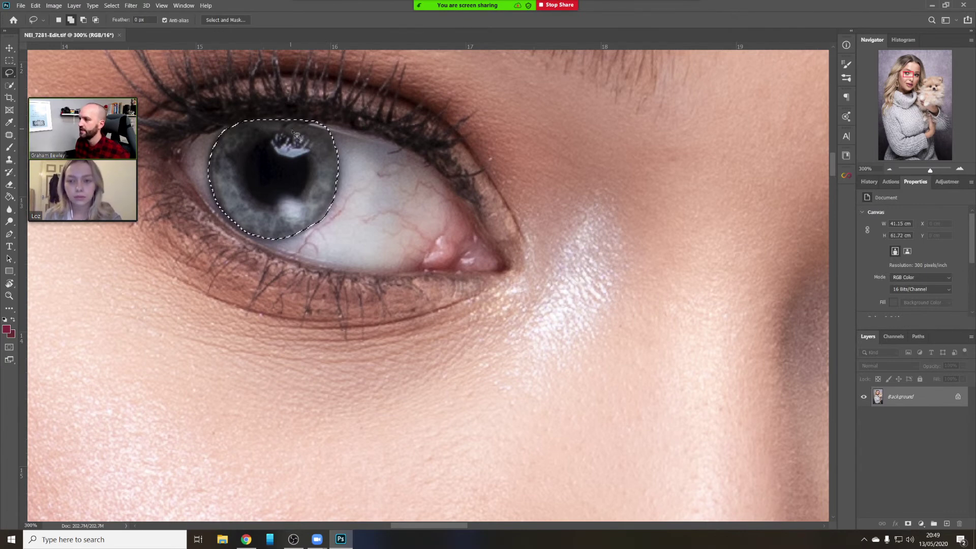
Add a Hue/Saturation adjustment layer masked to the two selected irises
left_click(890, 170)
left_click(890, 170)
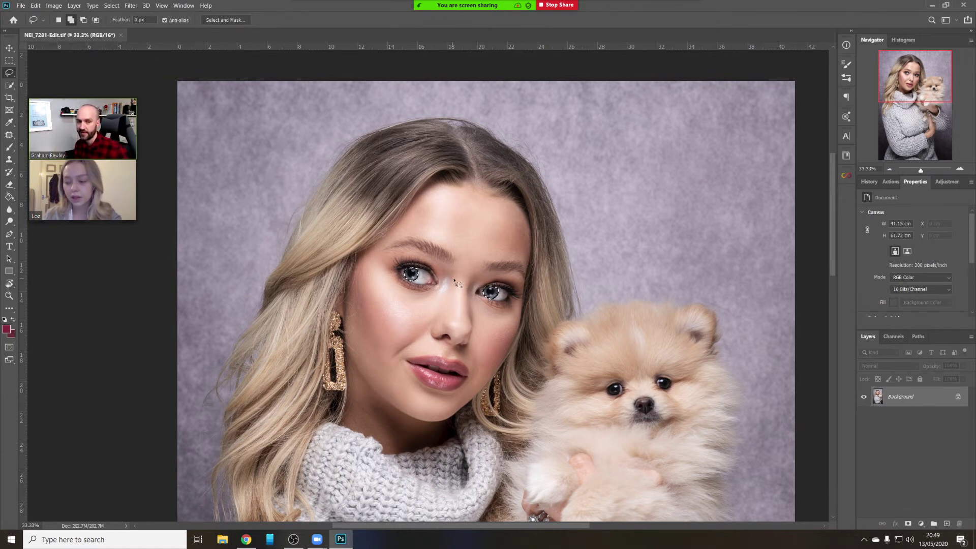
scroll(526, 272, "down", 5)
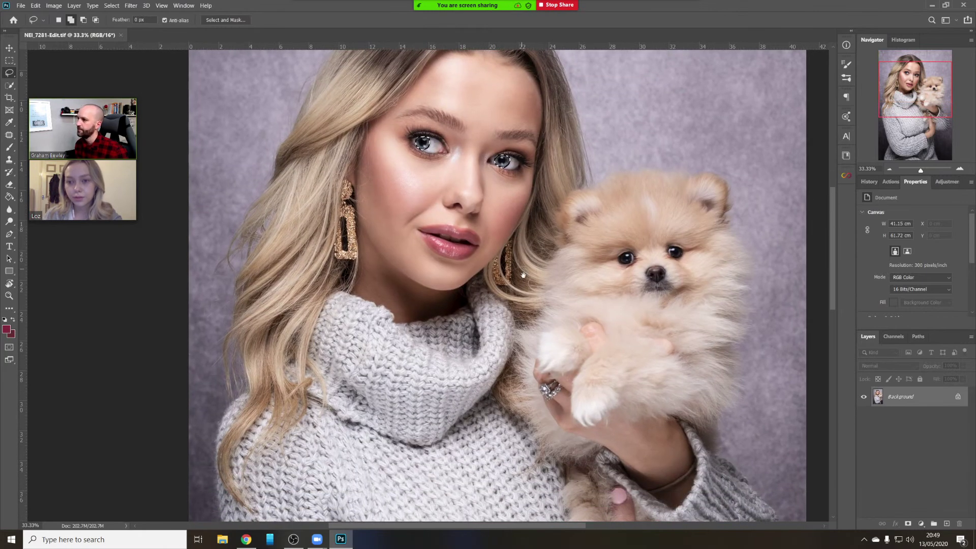
key("z")
left_click(482, 220)
left_click(482, 219)
scroll(497, 224, "up", 4)
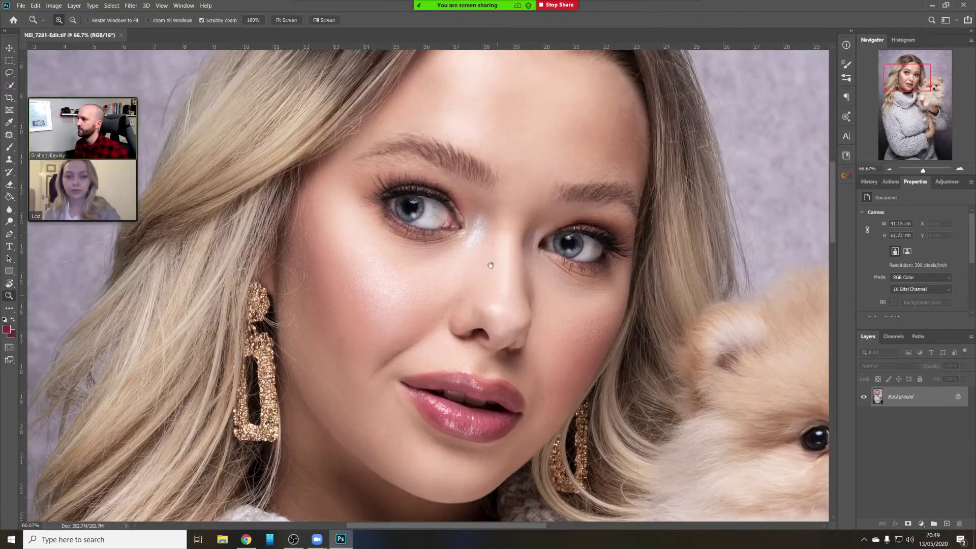
left_click(483, 273)
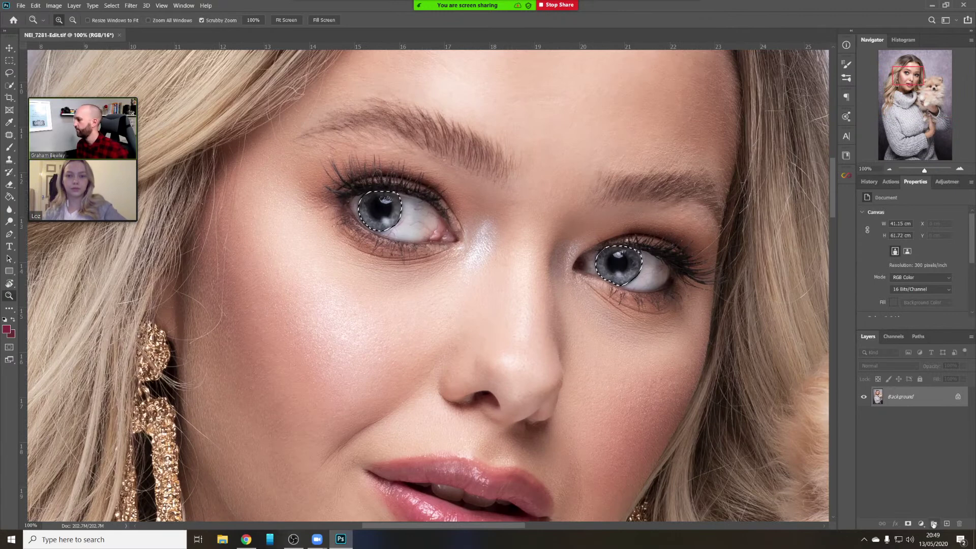
left_click(923, 525)
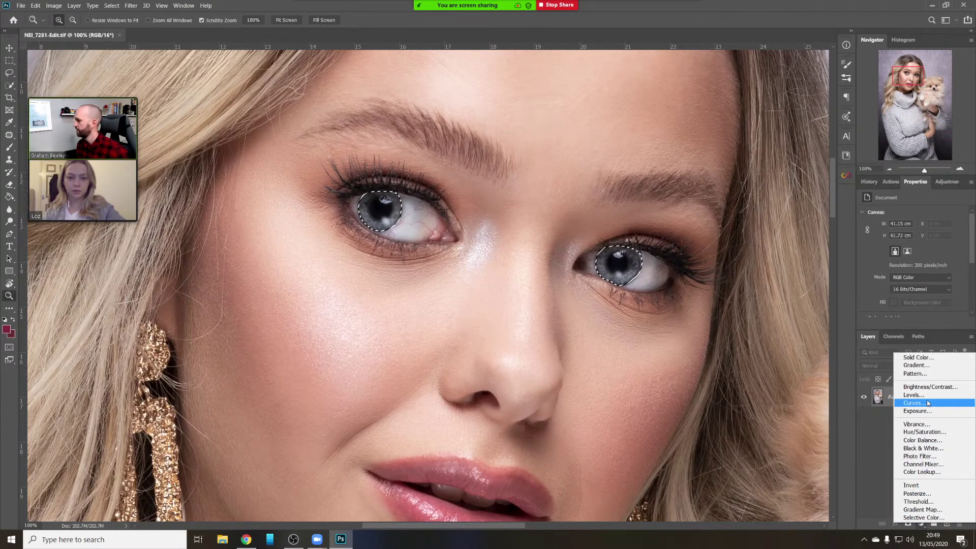
left_click(926, 433)
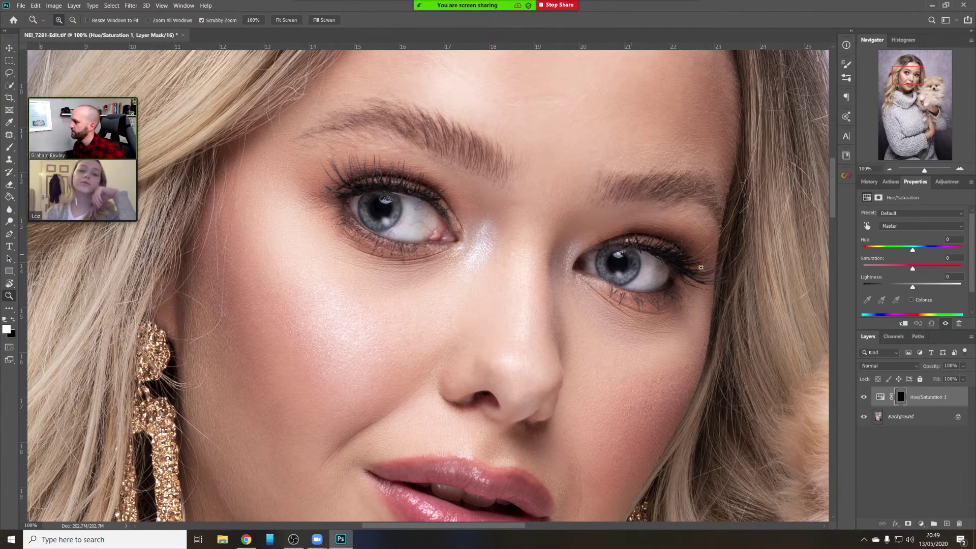
Target the Blues in the Hue/Saturation adjustment, set their saturation to +20 and widen the affected hue range
left_click(911, 226)
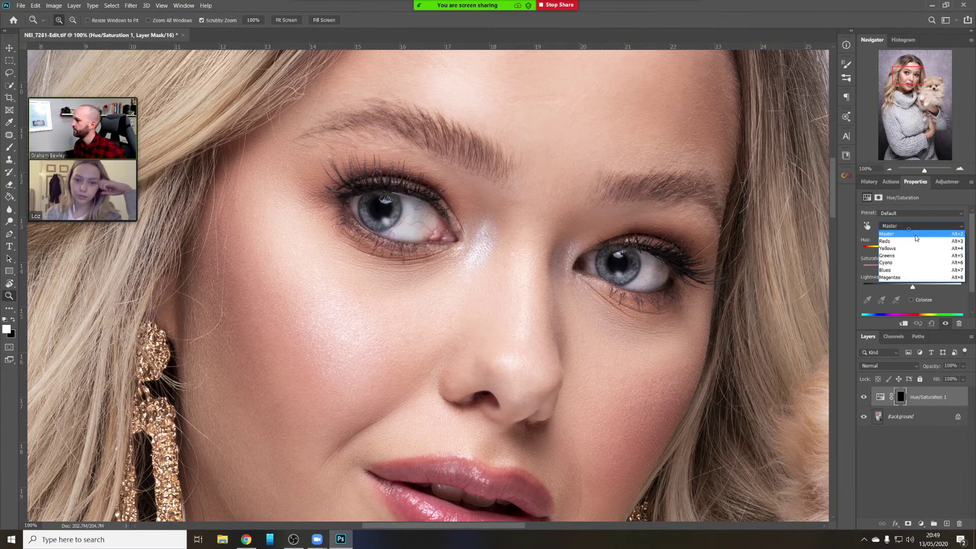
left_click(909, 270)
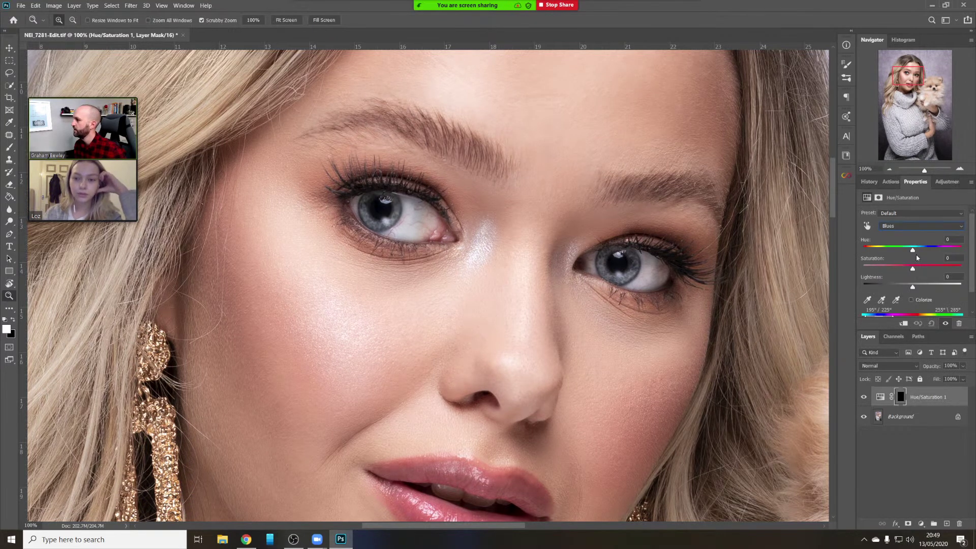
left_click_drag(915, 269, 924, 269)
left_click_drag(874, 315, 891, 365)
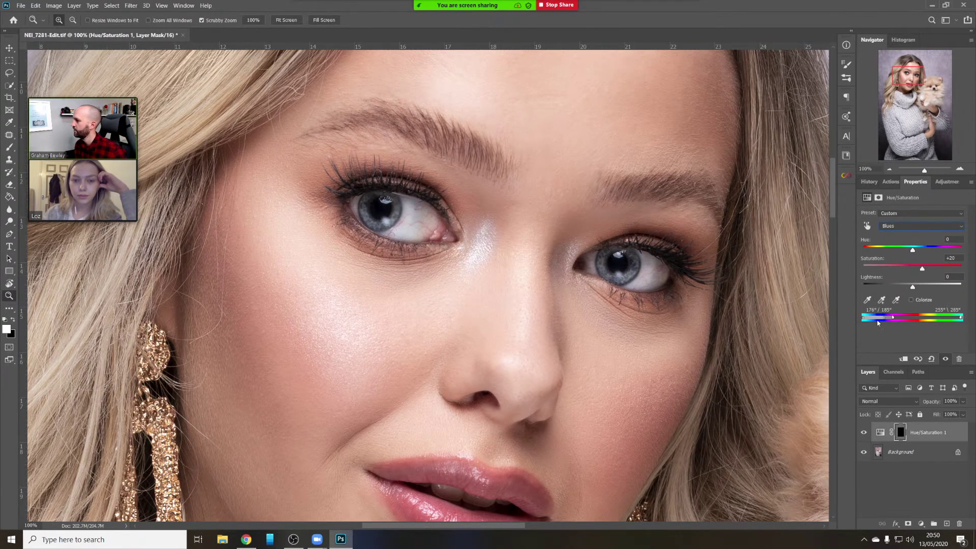
left_click_drag(862, 318, 852, 319)
left_click_drag(962, 319, 964, 319)
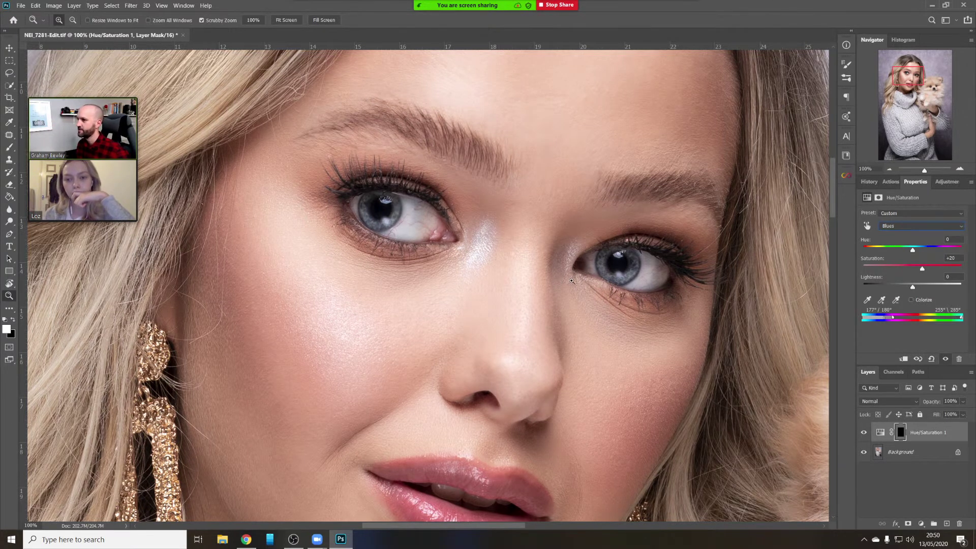
Raise the Blues saturation to +52 and extend the hue range's limits further
left_click_drag(545, 264, 583, 269)
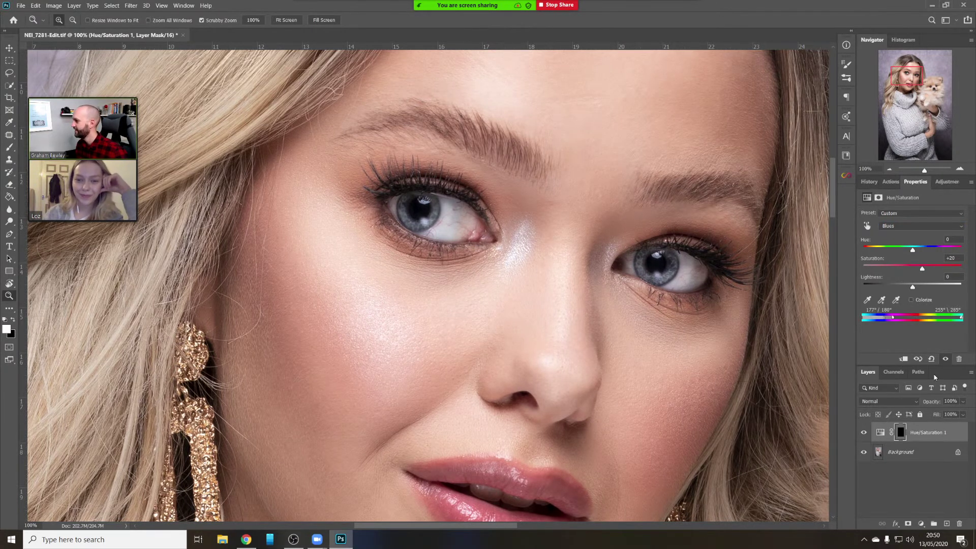
left_click_drag(925, 270, 936, 270)
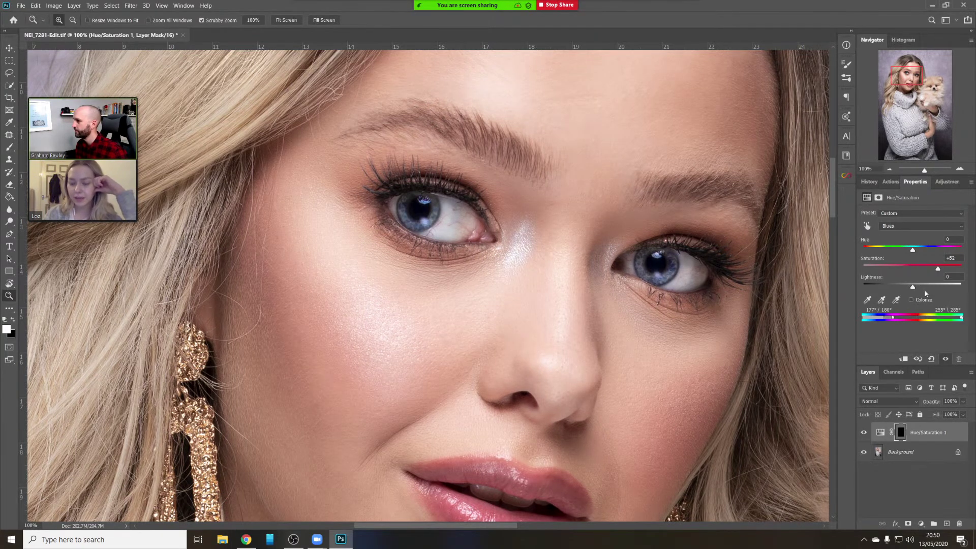
left_click_drag(884, 319, 888, 319)
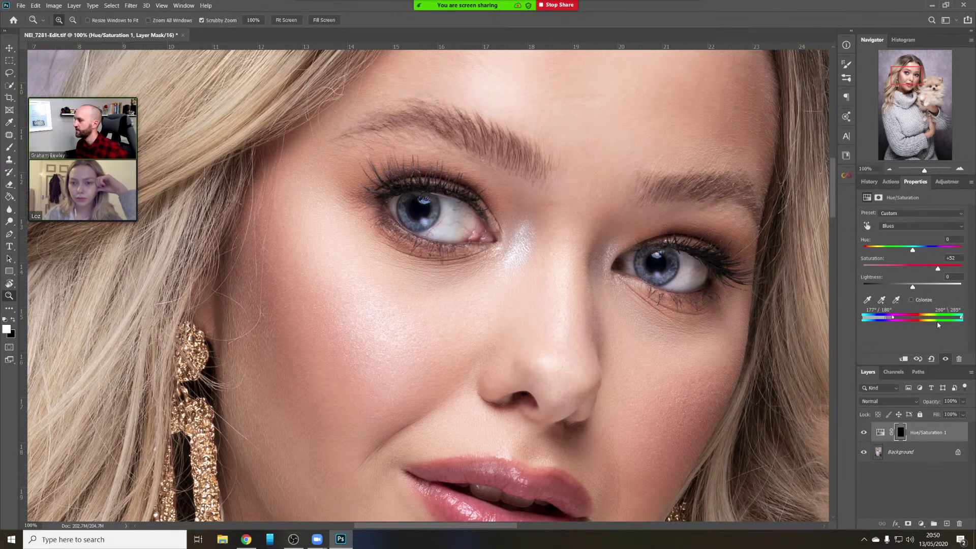
left_click_drag(960, 319, 959, 319)
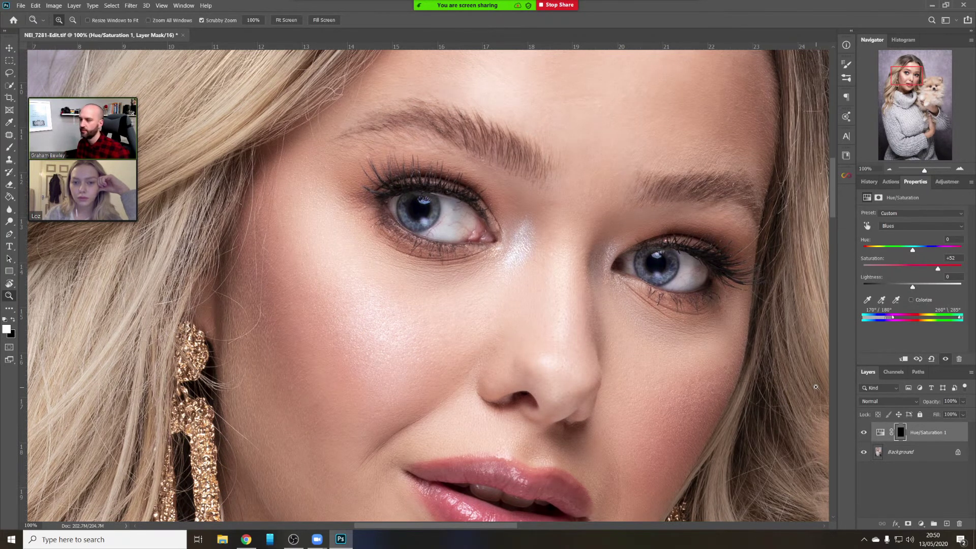
Compare the irises with and without the Hue/Saturation adjustment
left_click(865, 436)
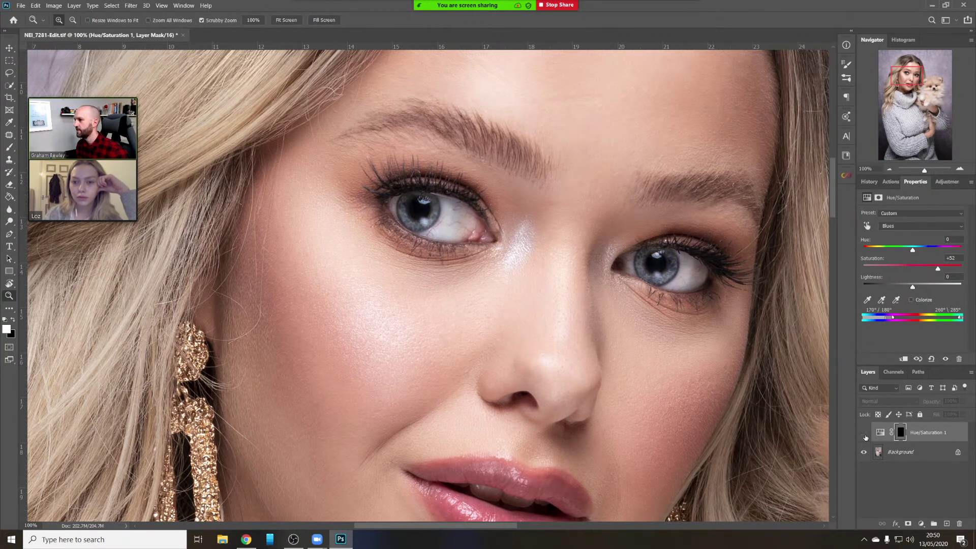
left_click(866, 436)
left_click(867, 438)
left_click(866, 438)
left_click(866, 439)
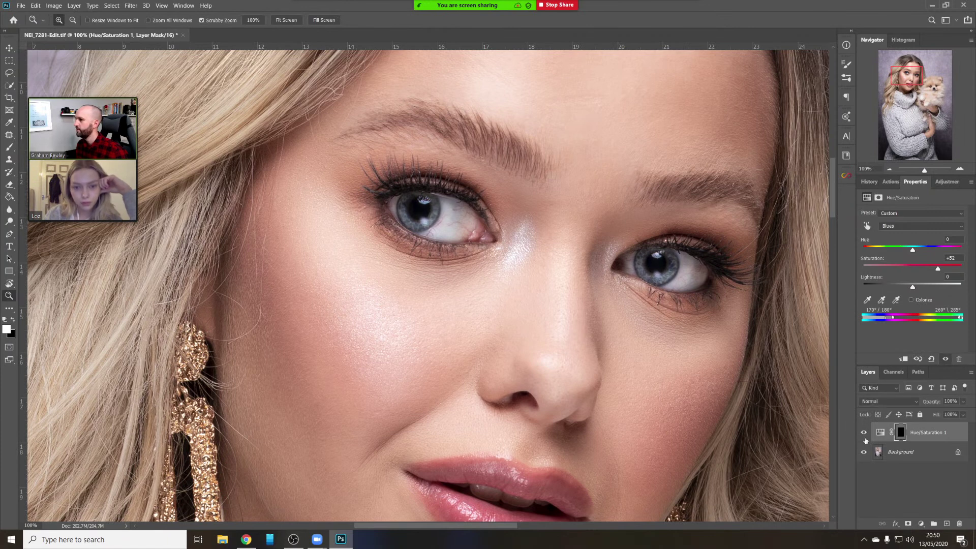
left_click(866, 440)
left_click(866, 442)
left_click(866, 442)
Set the Blues lightness to +11 and add a Curves adjustment layer clipped to the Hue/Saturation layer
left_click_drag(913, 288, 918, 288)
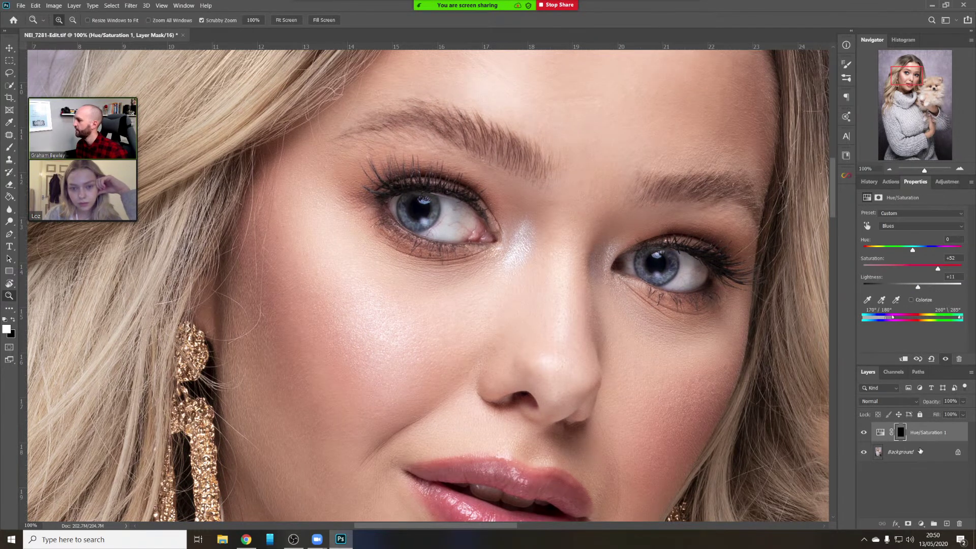
left_click(921, 524)
left_click(930, 400)
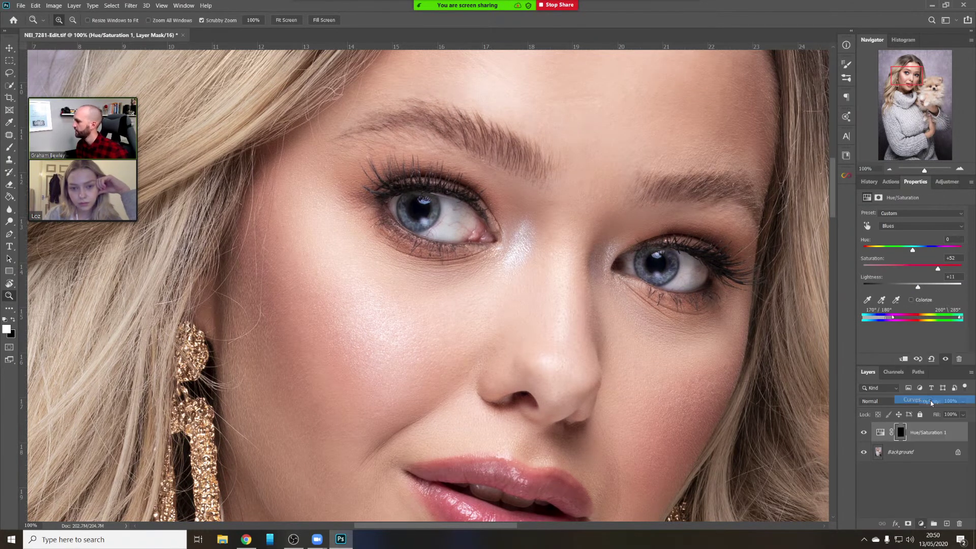
left_click(929, 440, "alt")
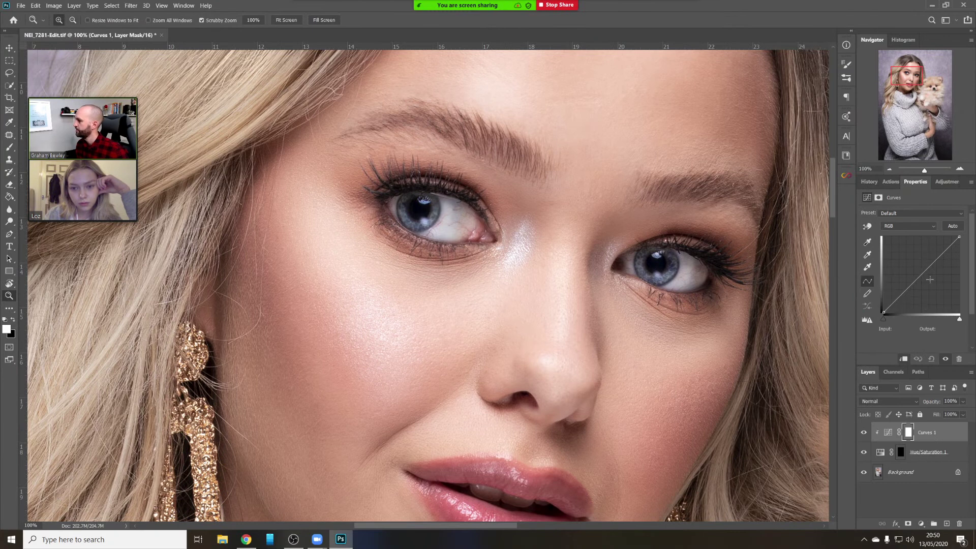
Shape the iris curve into a gentle S, raising the highlights and pulling the shadow point from input 69 to output 60
left_click_drag(936, 259, 933, 263)
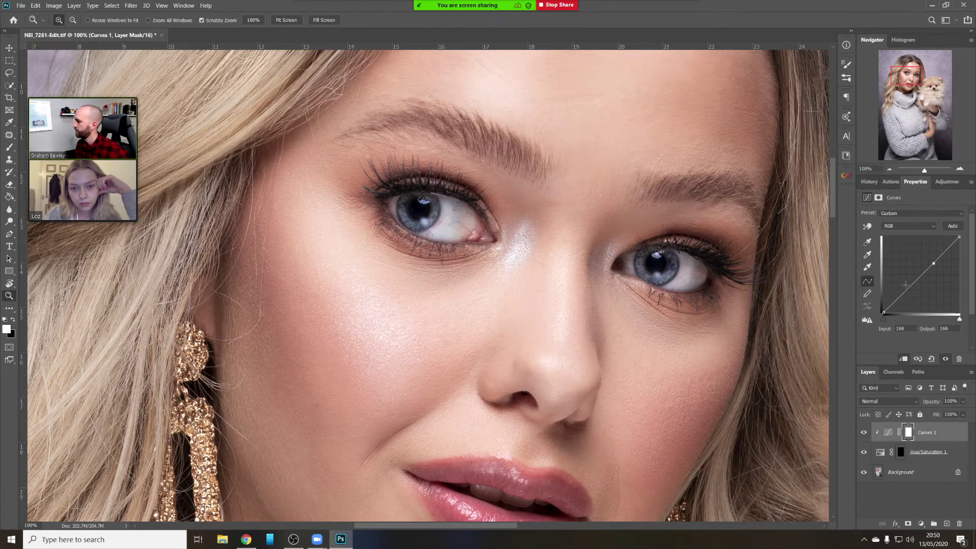
left_click(905, 287)
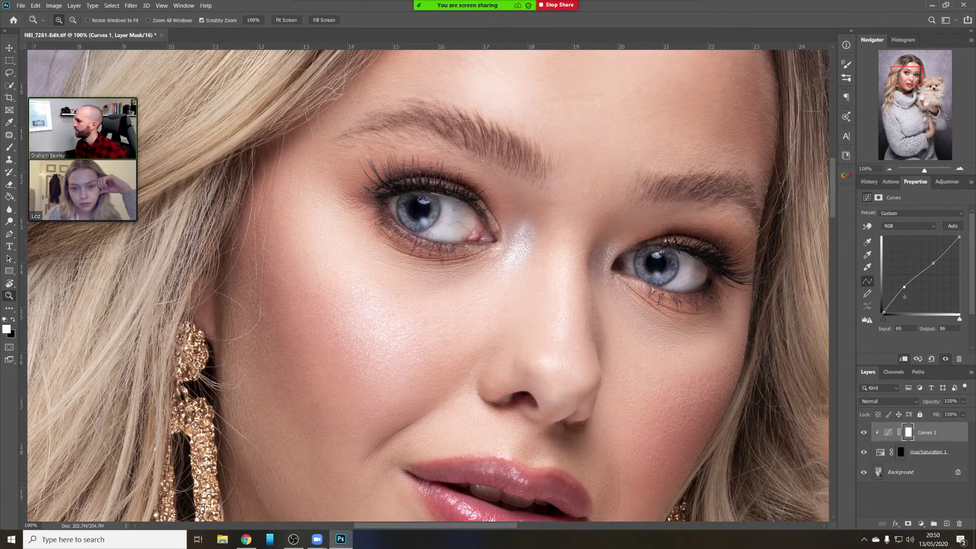
left_click_drag(904, 287, 937, 254)
left_click_drag(908, 291, 901, 294)
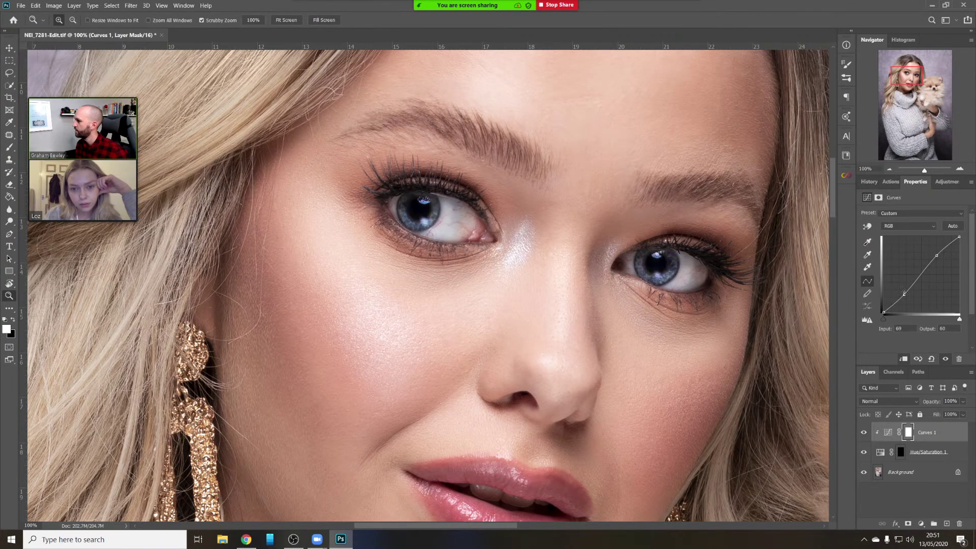
Compare the eyes with and without the Curves and Hue/Saturation adjustments, both close up and at 25% zoom
left_click(865, 434)
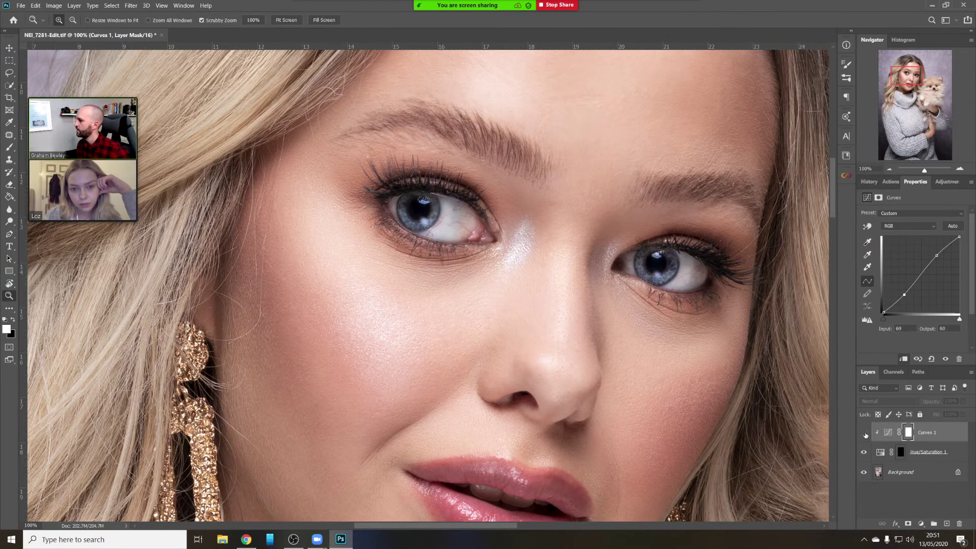
left_click(864, 434)
left_click(865, 452)
left_click(865, 452)
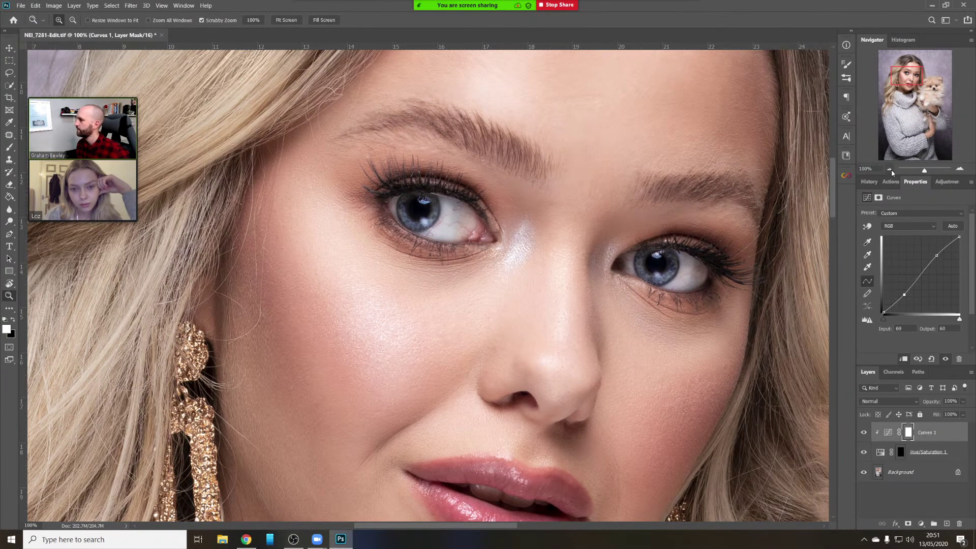
left_click(891, 172)
left_click(892, 172)
left_click(891, 172)
left_click(892, 172)
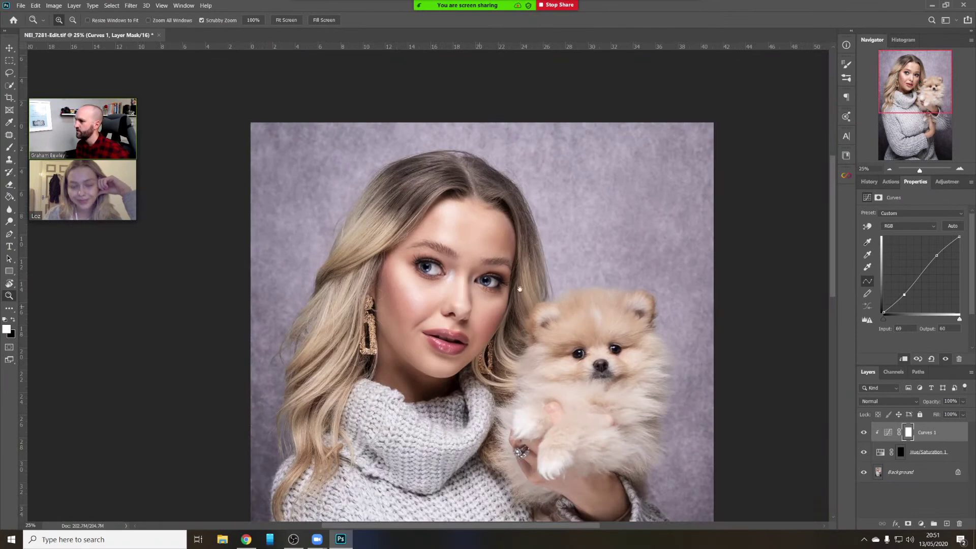
left_click_drag(519, 288, 563, 176)
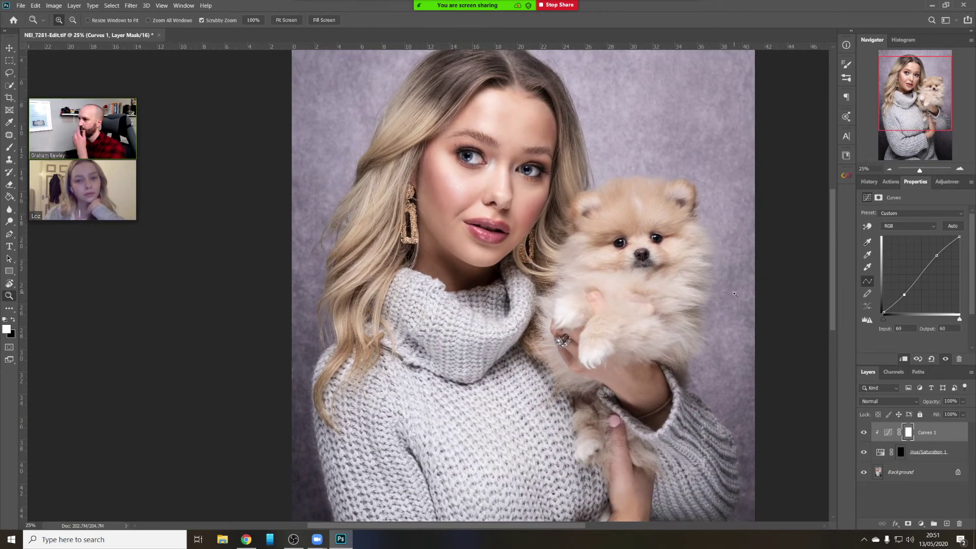
left_click(865, 453)
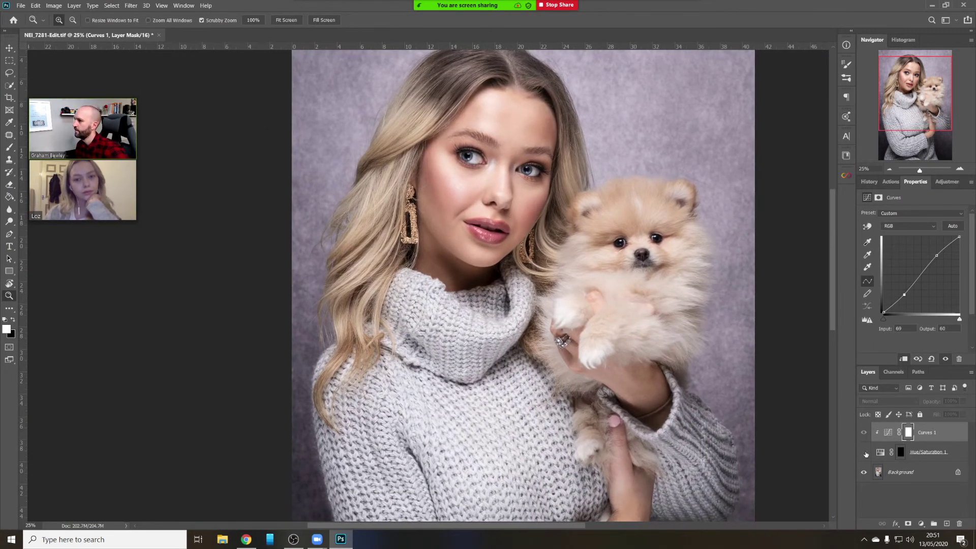
left_click(864, 452)
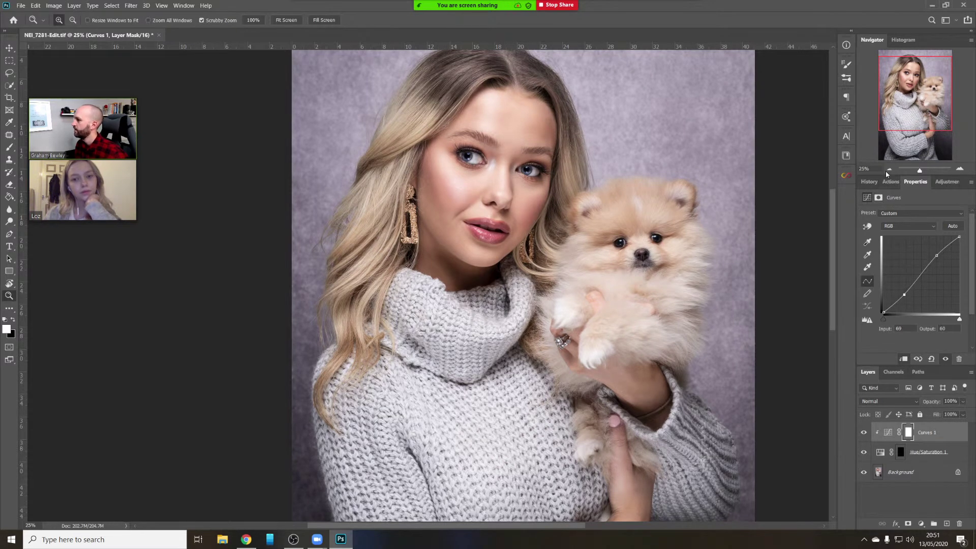
Examine the overall portrait and the woman's face at several zoom levels to judge the enhanced eyes
left_click(887, 169)
left_click(888, 169)
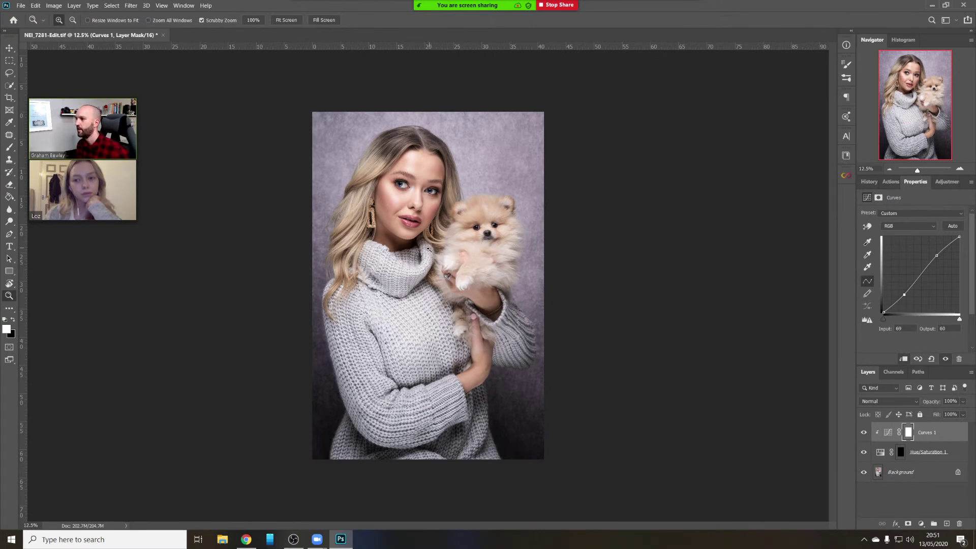
left_click(426, 224)
left_click(427, 224)
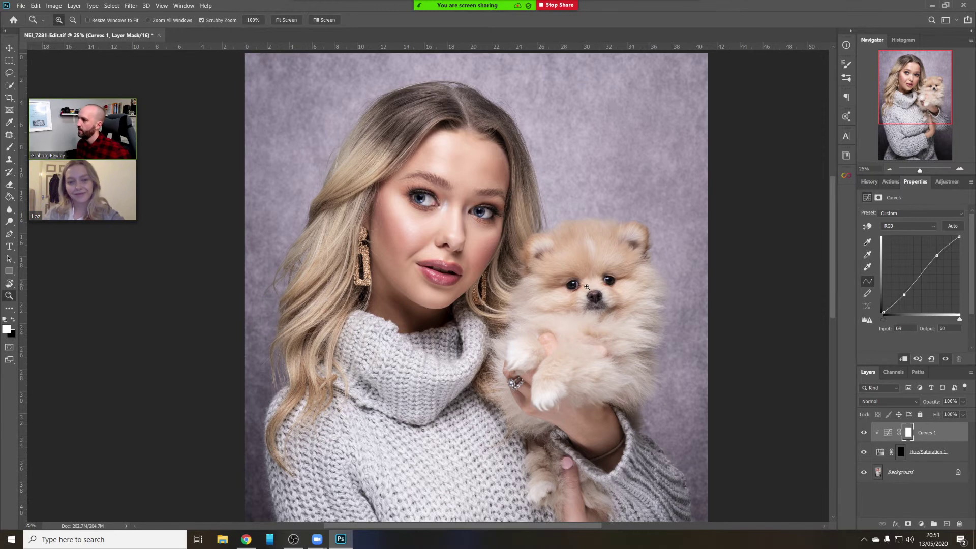
scroll(587, 287, "down", 2)
left_click(889, 169)
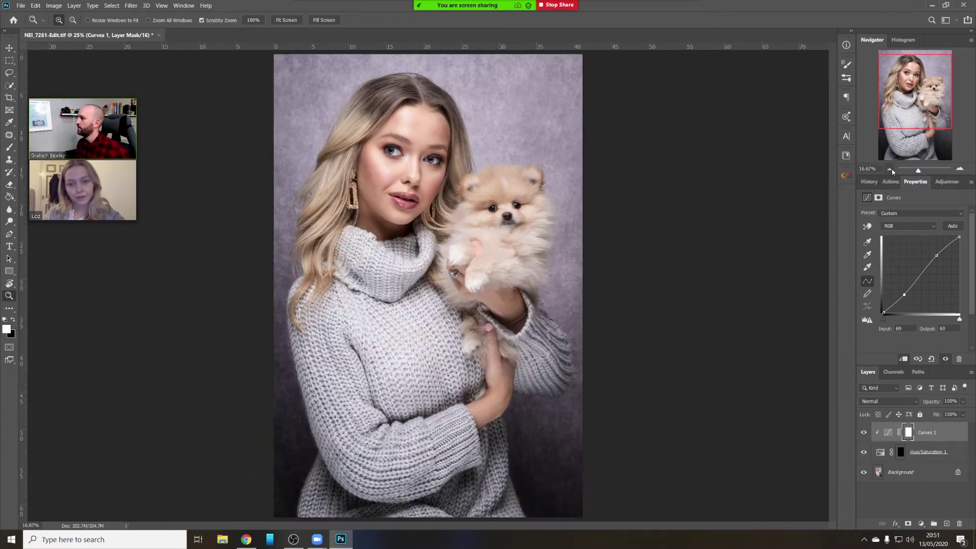
left_click(427, 191)
left_click_drag(452, 195, 475, 247)
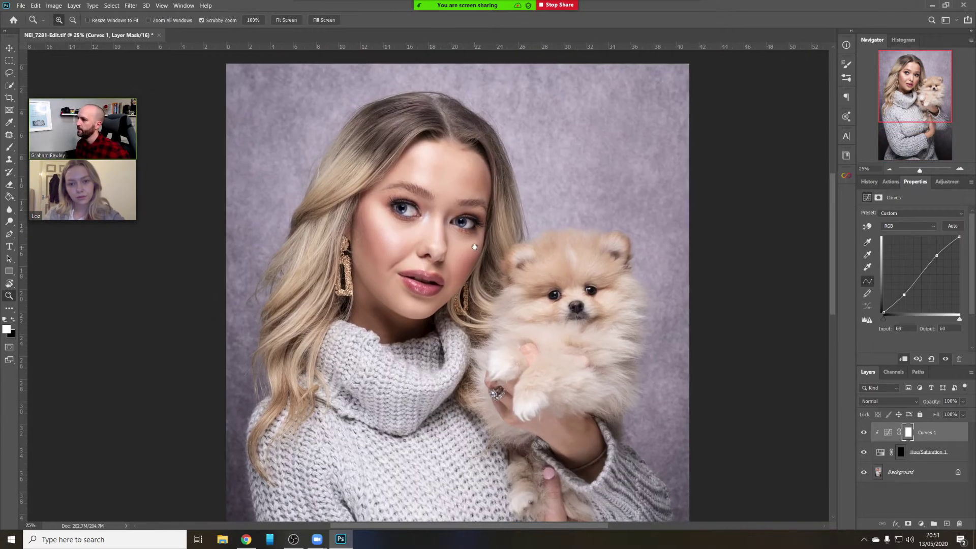
left_click_drag(485, 304, 480, 258)
key("ctrl+minus")
key("ctrl+minus")
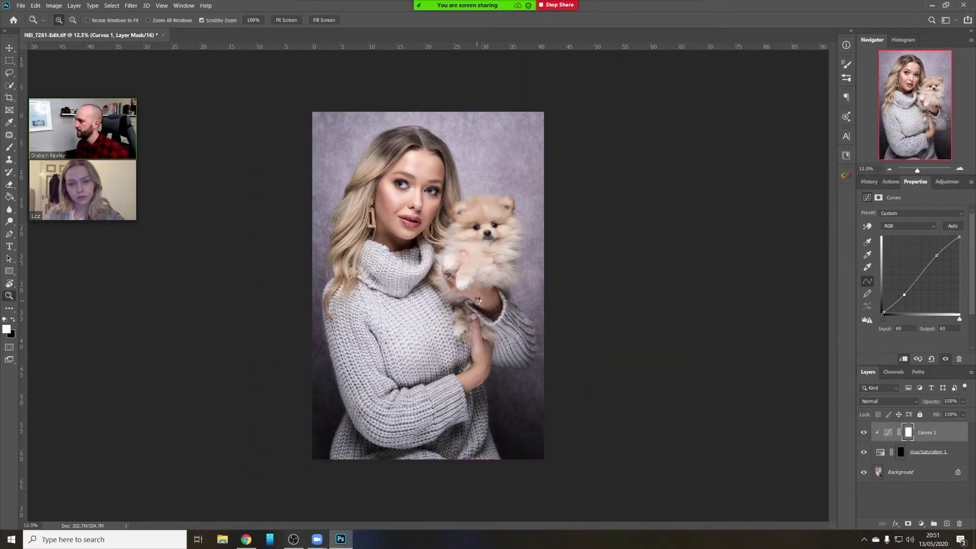
Merge the visible layers into the background and create an Infinite Color grade above it
key("ctrl+shift+e")
left_click(849, 178)
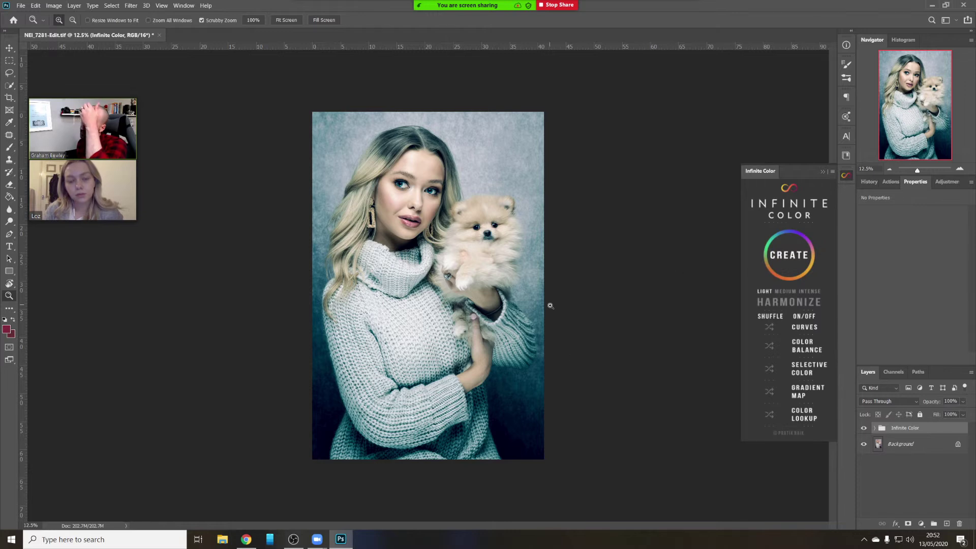
Lower the opacity of the Infinite Color group to 21%
left_click(962, 401)
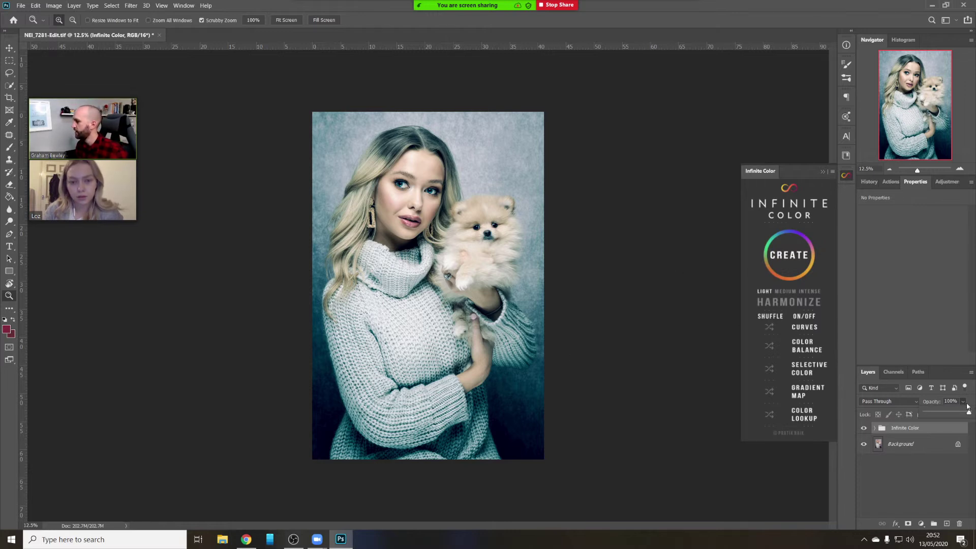
left_click_drag(969, 413, 942, 414)
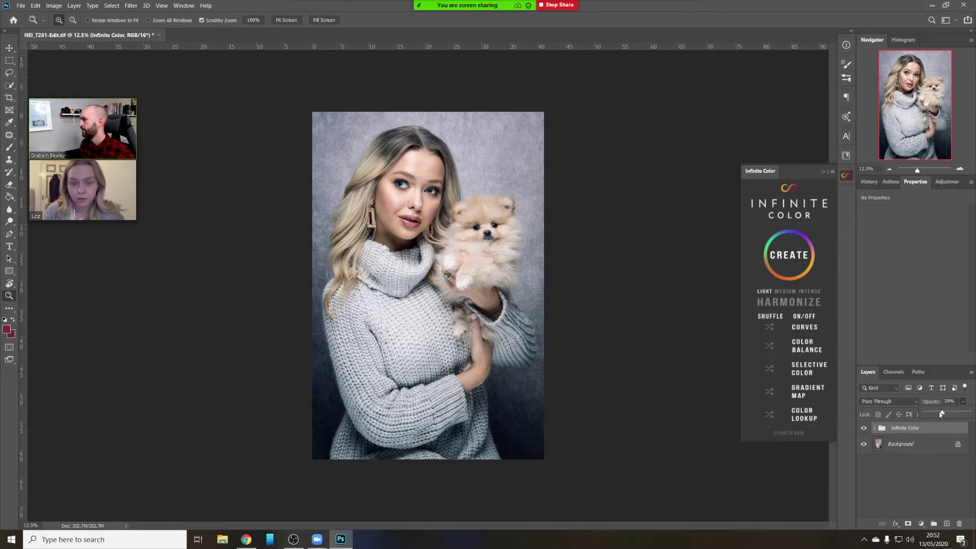
left_click_drag(940, 414, 938, 413)
left_click(868, 431)
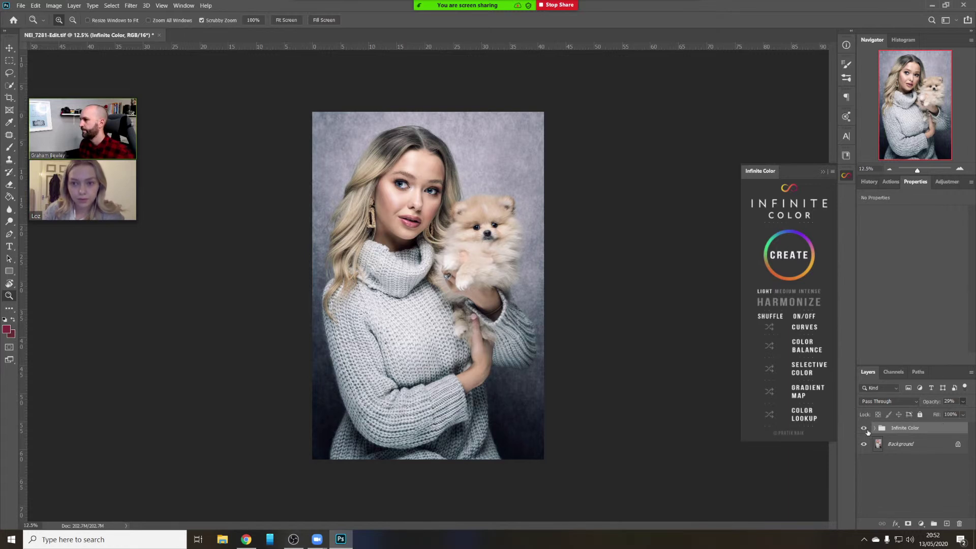
left_click(963, 403)
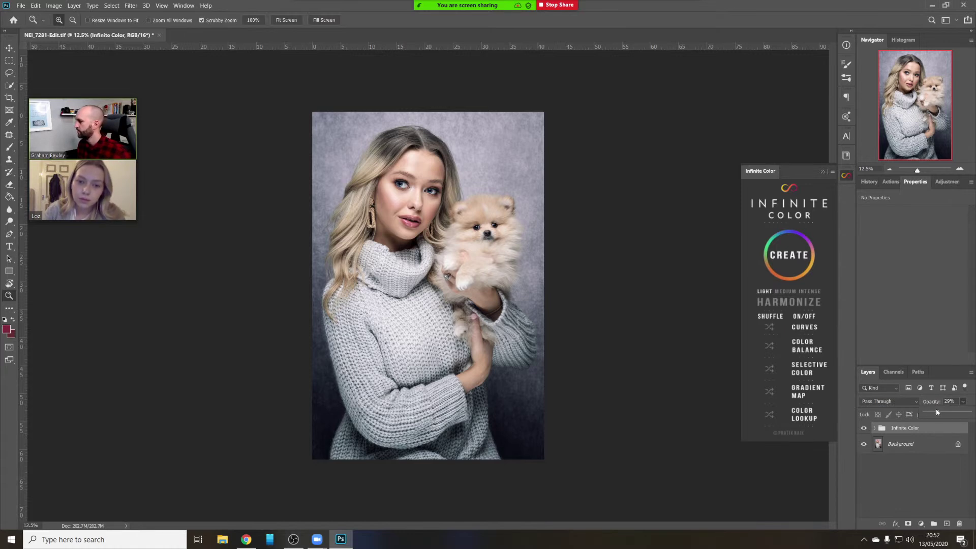
left_click_drag(937, 412, 934, 416)
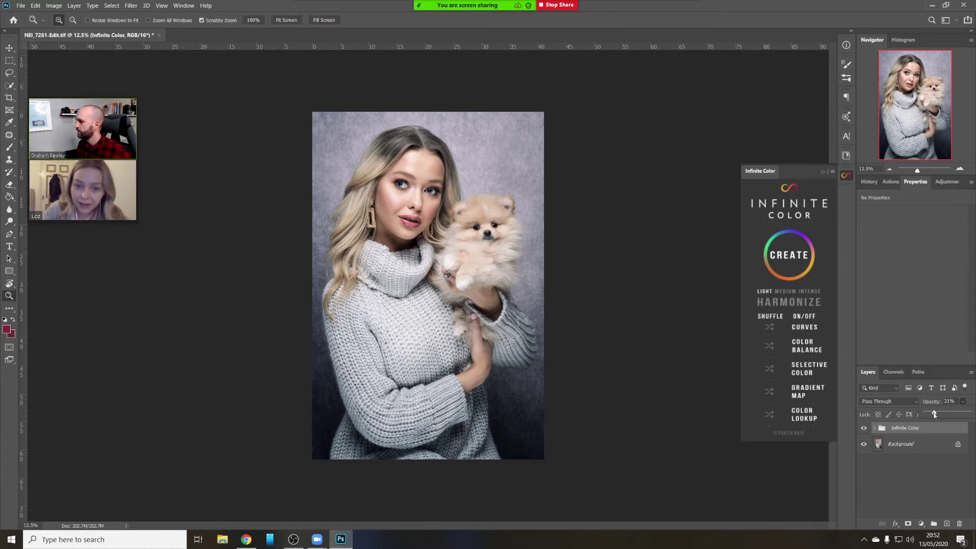
Compare the portrait with and without the Infinite Color grade, and inspect the woman and dog at 25% zoom
left_click(865, 428)
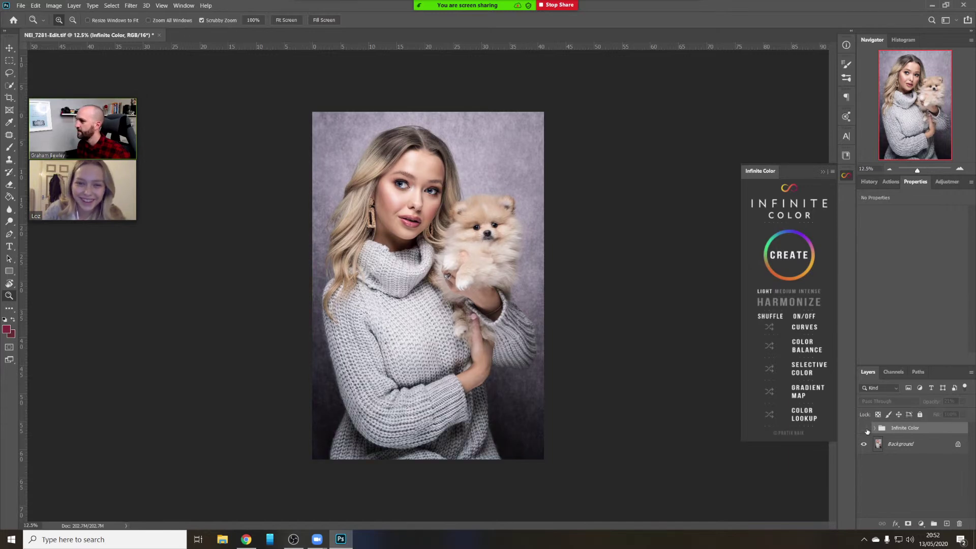
left_click(865, 429)
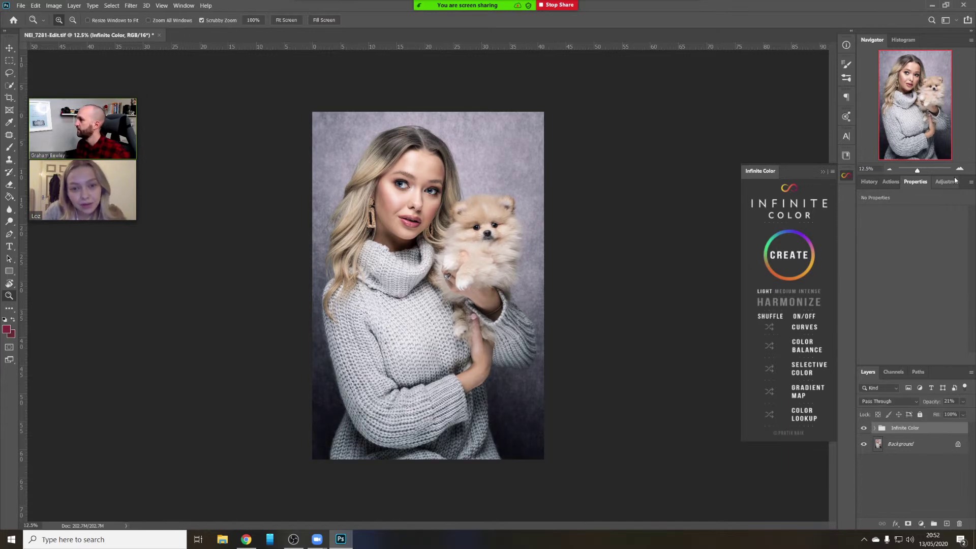
left_click(439, 258)
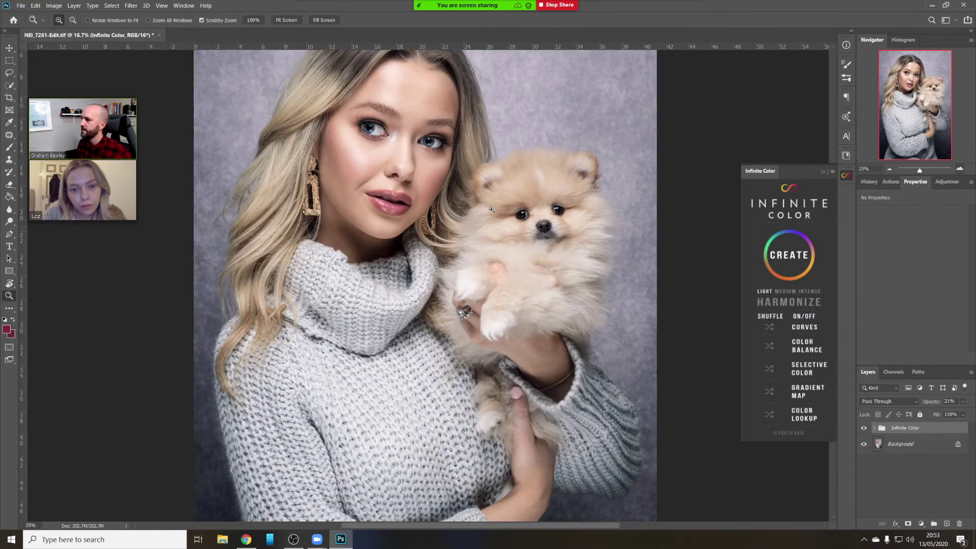
left_click(491, 210)
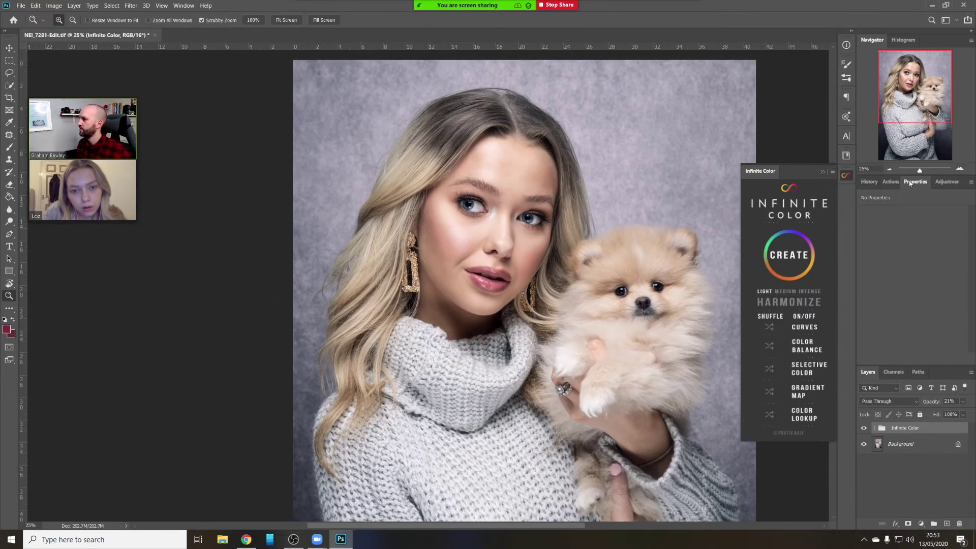
left_click(890, 169)
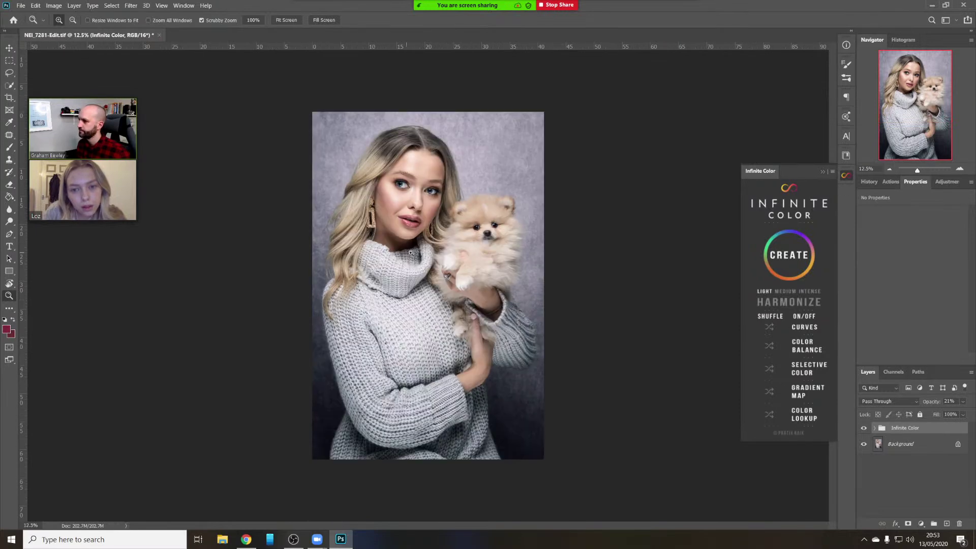
left_click(863, 428)
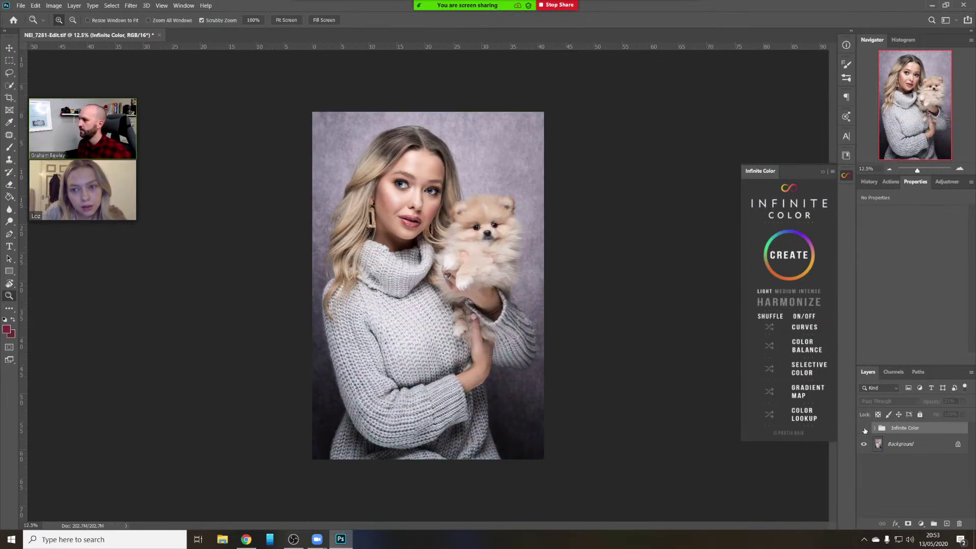
left_click(864, 427)
Rename the Infinite Color group as 1 and hide it
double_click(904, 428)
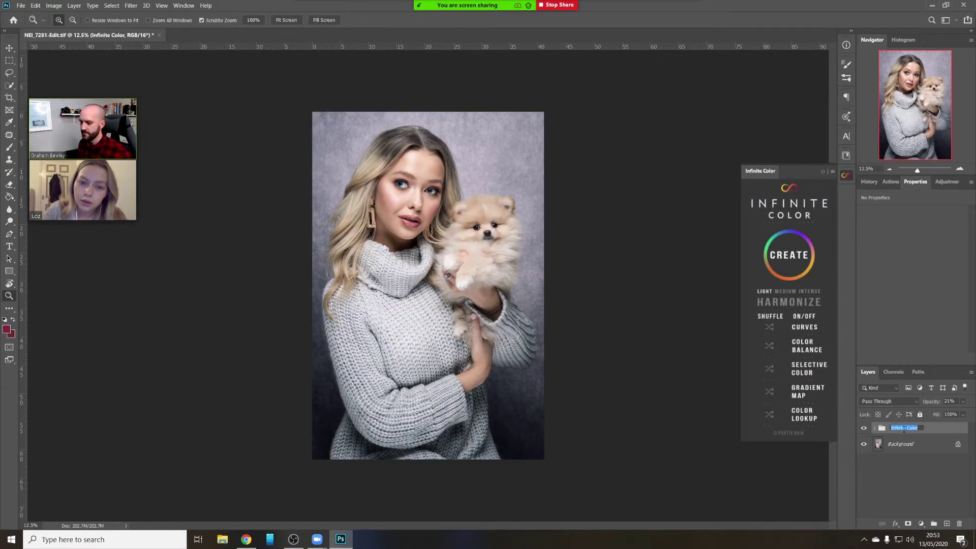
type("1")
key("Return")
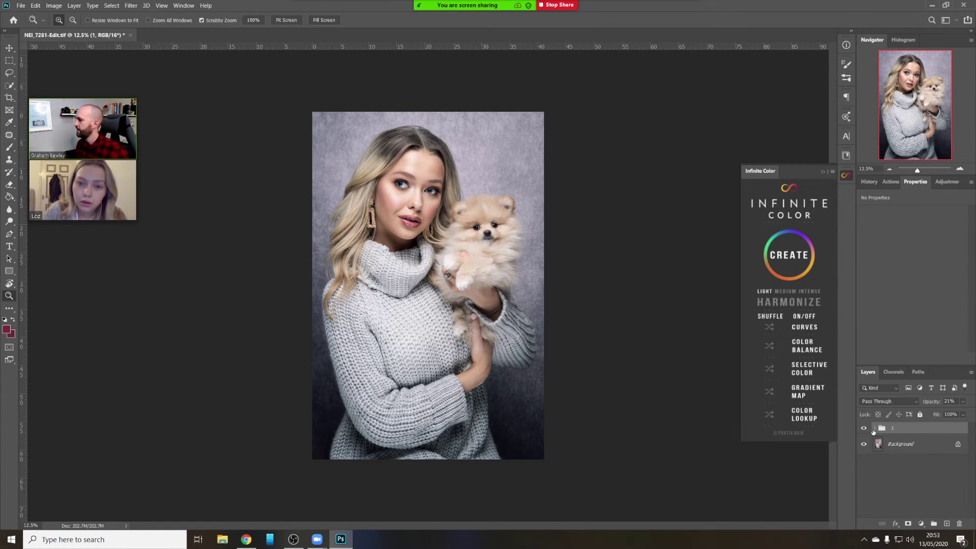
left_click(864, 428)
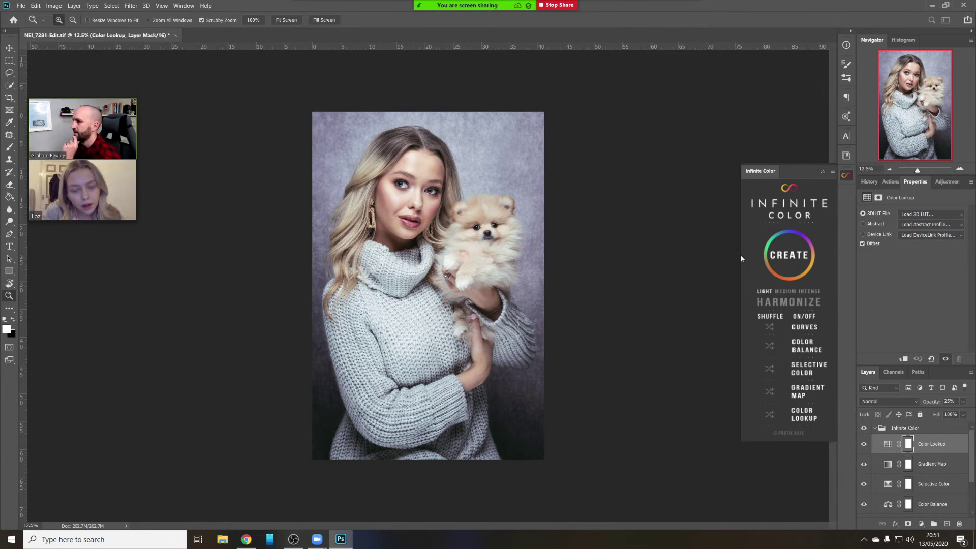
Compare the portrait with and without the second Infinite Color grade
left_click(864, 429)
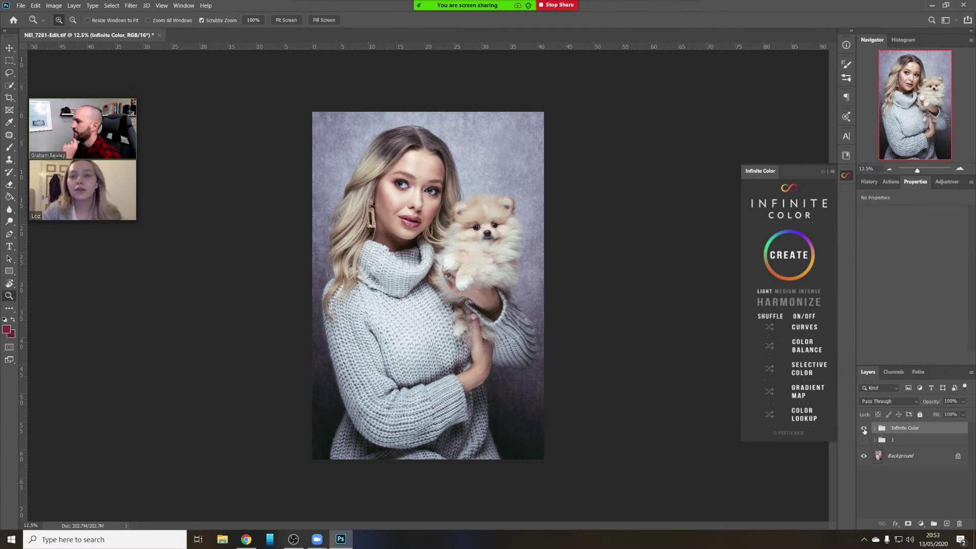
left_click(864, 430)
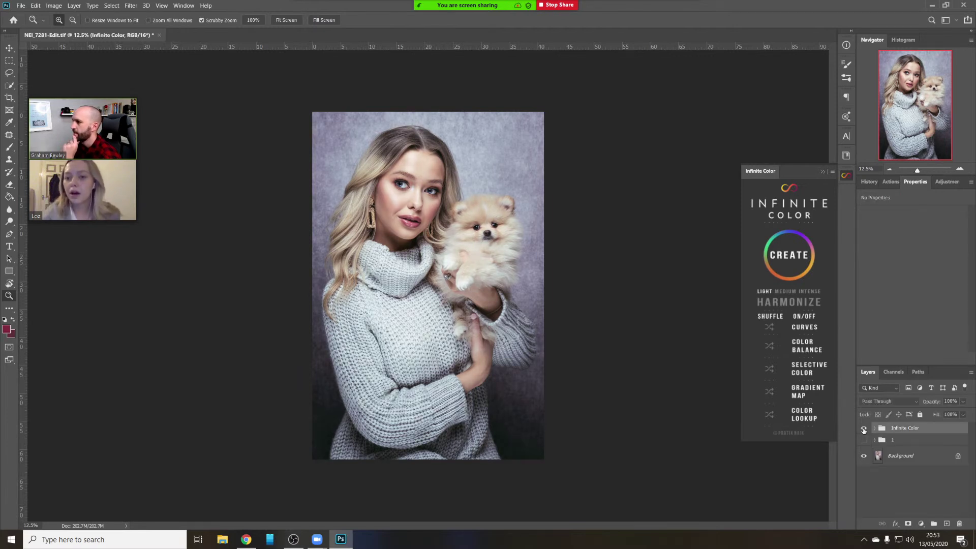
left_click(864, 430)
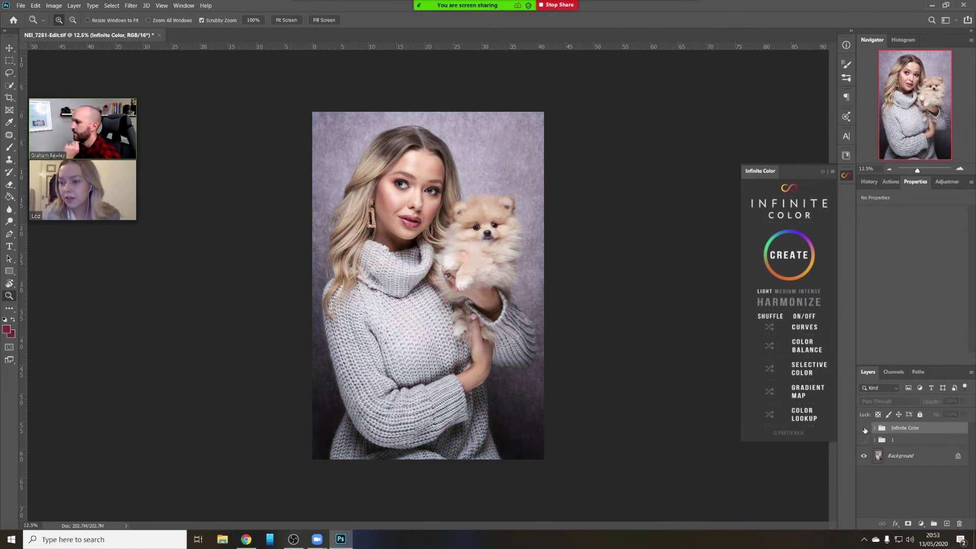
left_click(864, 430)
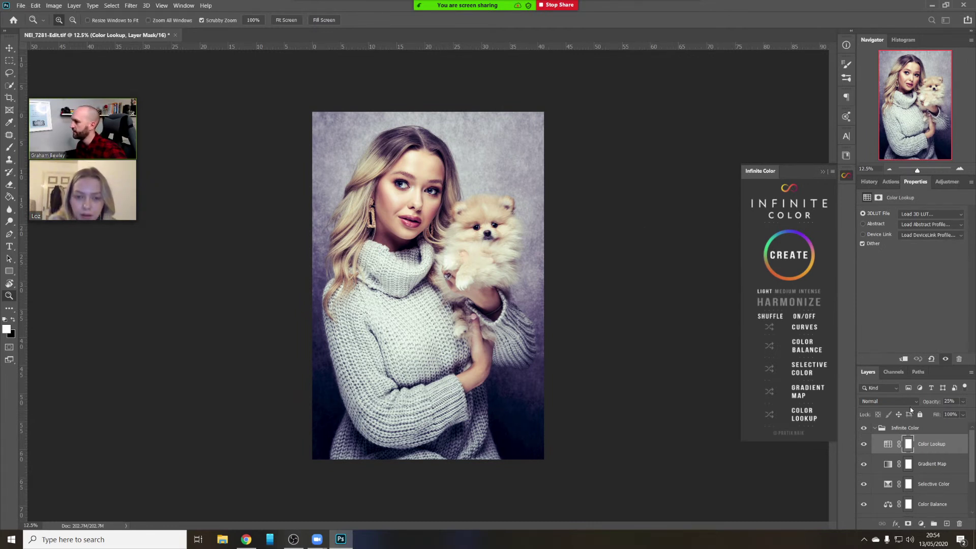
Examine what the Color Lookup, Gradient Map, Selective Color and Color Balance layers each contribute to the newest Infinite Color grade
left_click(873, 430)
left_click(874, 428)
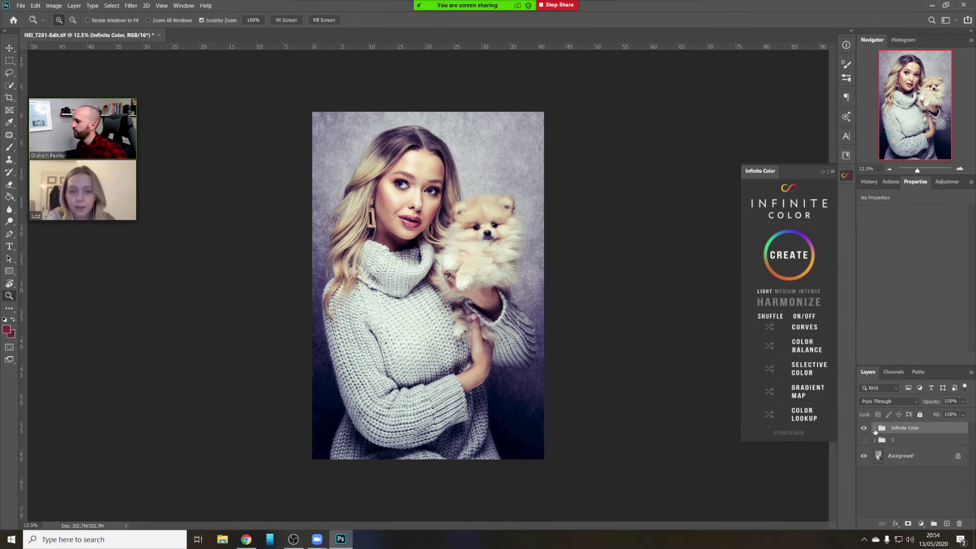
left_click(874, 429)
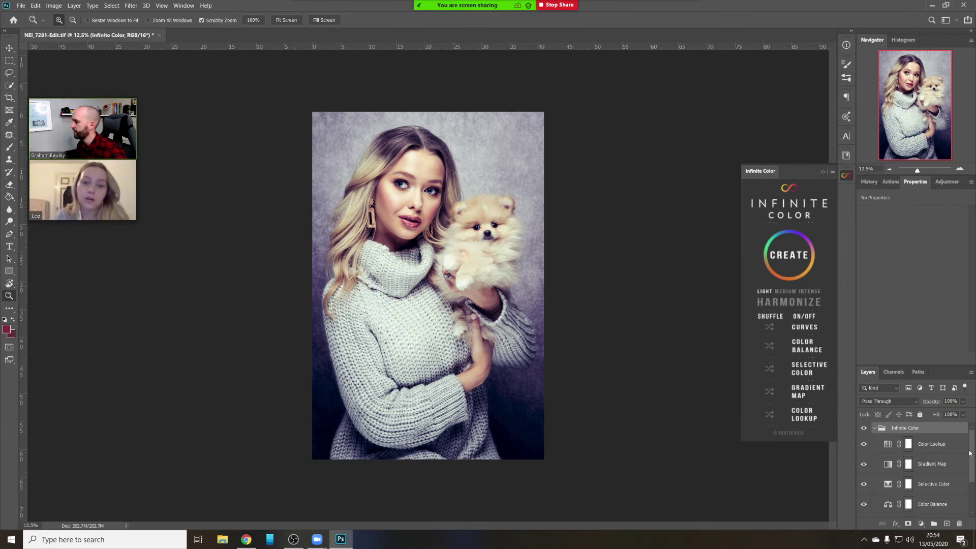
scroll(970, 452, "down", 1)
left_click(865, 436)
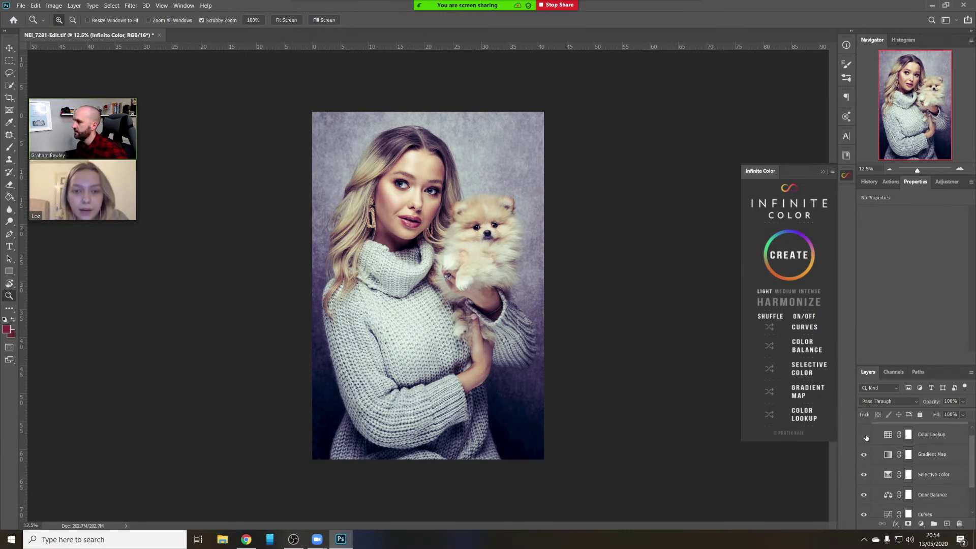
left_click(864, 436)
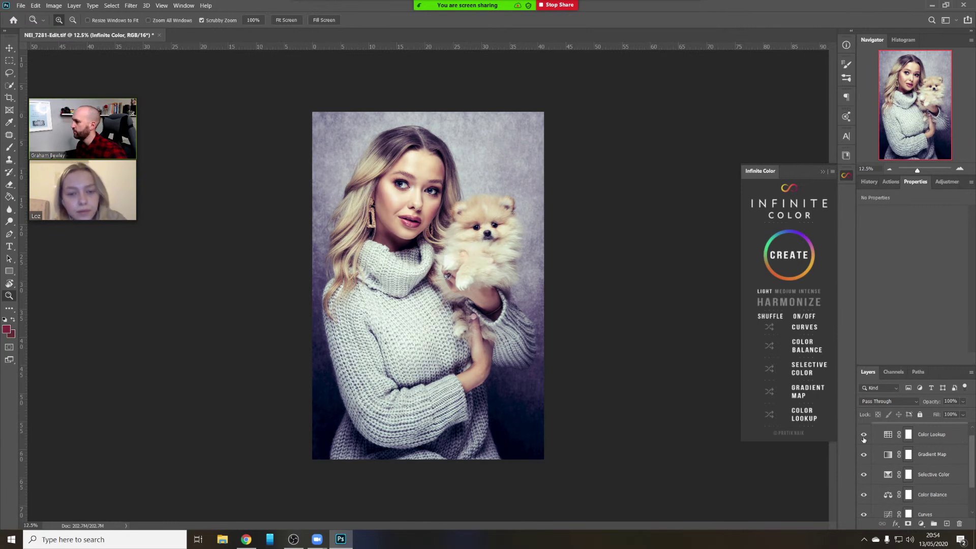
left_click(864, 437)
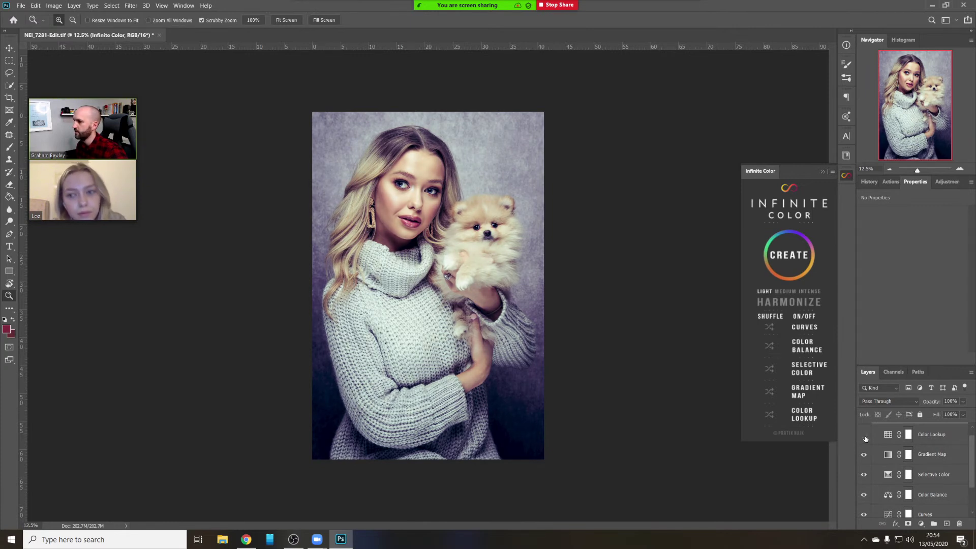
left_click(864, 436)
left_click(864, 454)
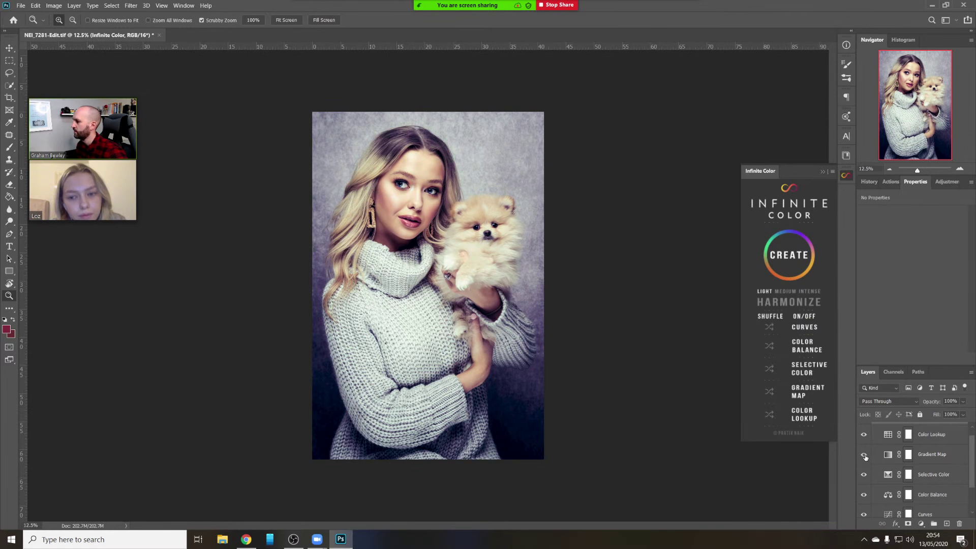
left_click(864, 474)
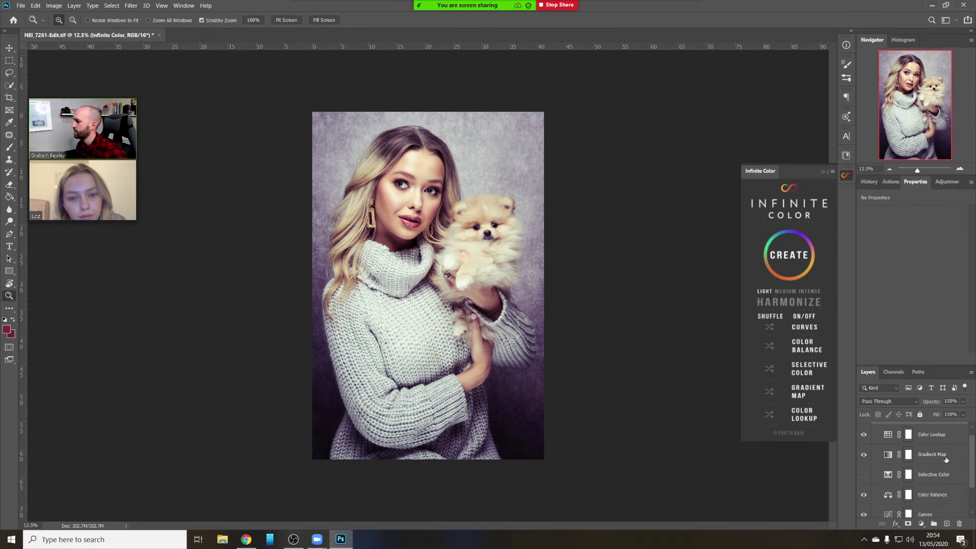
left_click_drag(968, 461, 966, 479)
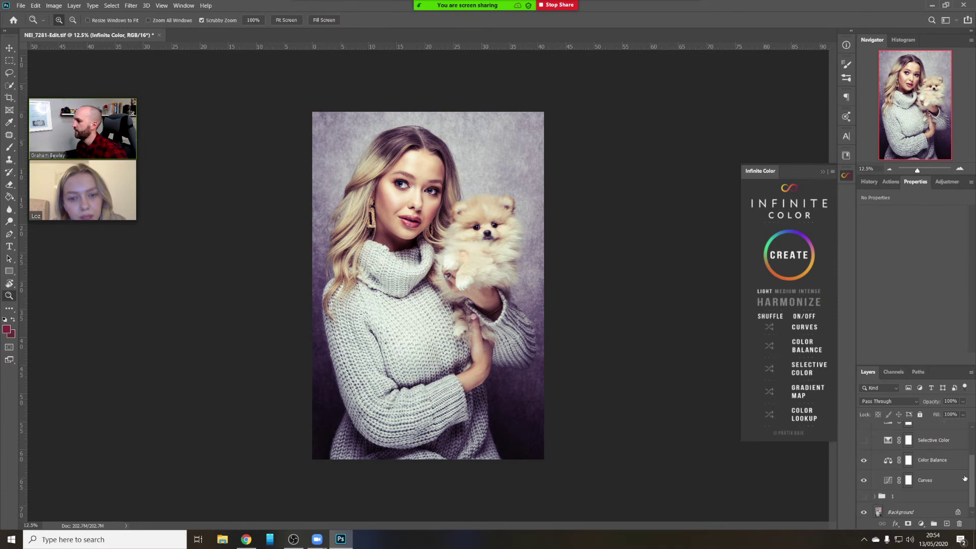
left_click(865, 461)
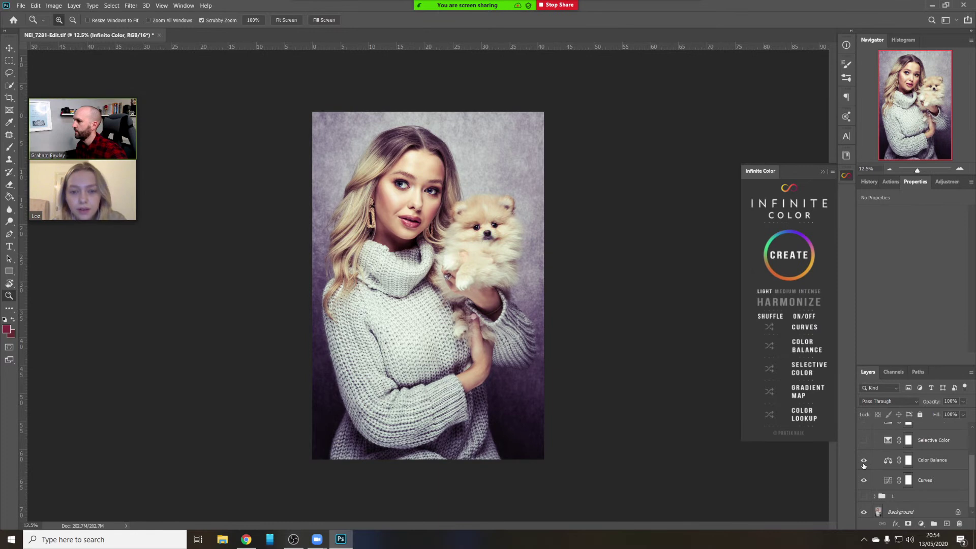
Check the effect of the Curves layer in the Infinite Color group and delete that layer
left_click(864, 480)
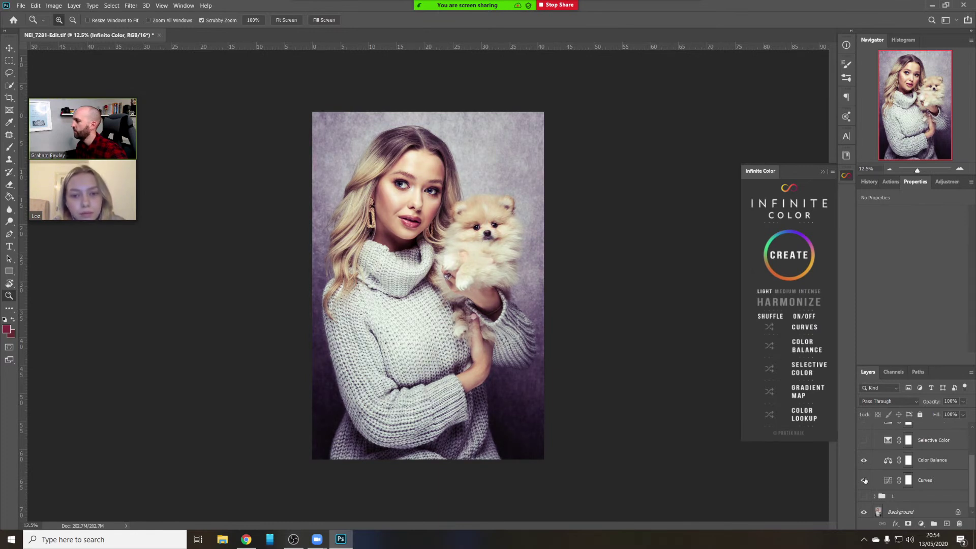
left_click(864, 481)
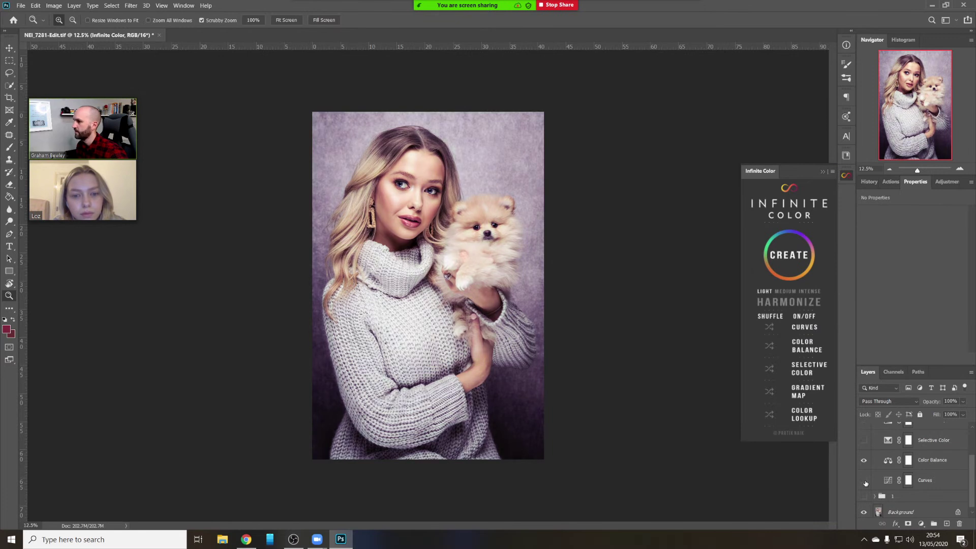
left_click(946, 480)
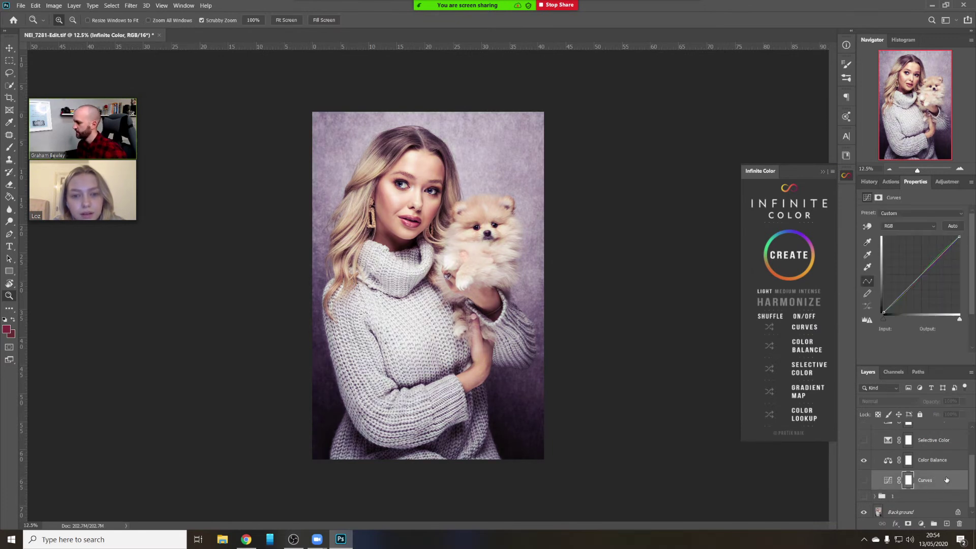
scroll(945, 479, "up", 1)
Compare the portrait with and without the Selective Color layer of the Infinite Color group, leaving the layer switched on
left_click(940, 476)
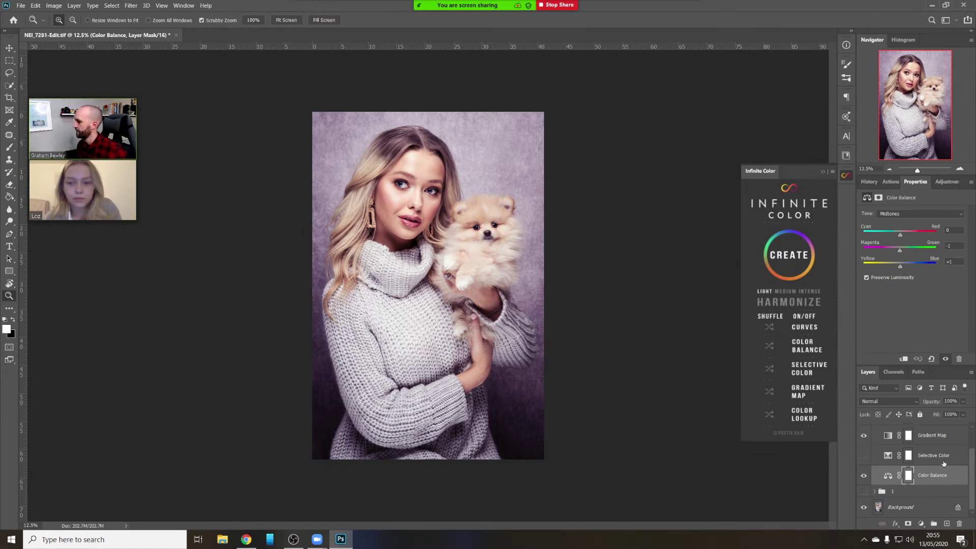
left_click(941, 457)
left_click(864, 458)
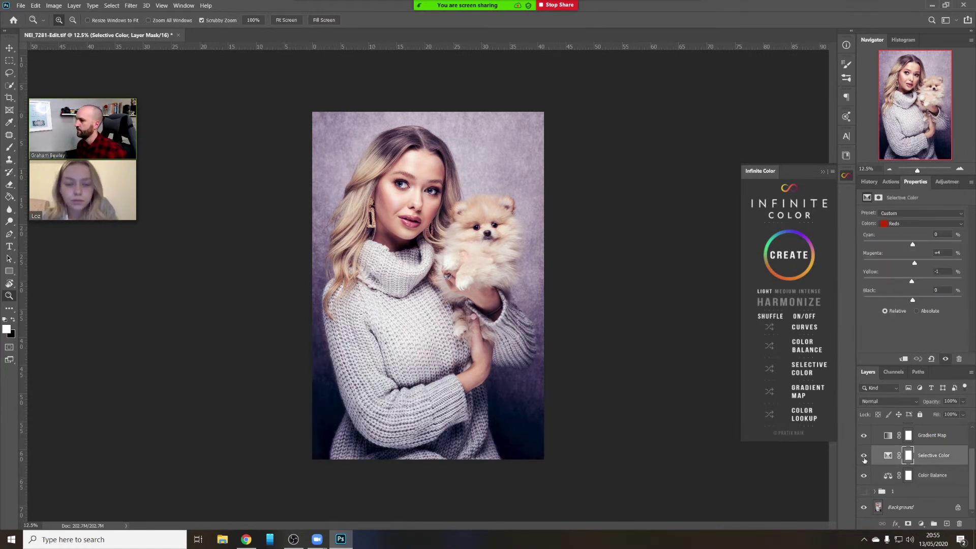
left_click(863, 457)
left_click(864, 456)
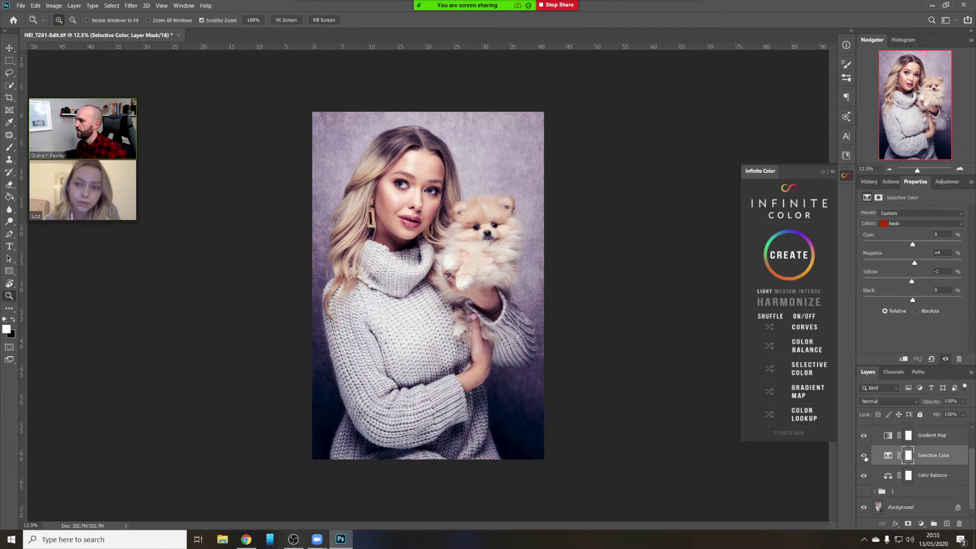
left_click(864, 457)
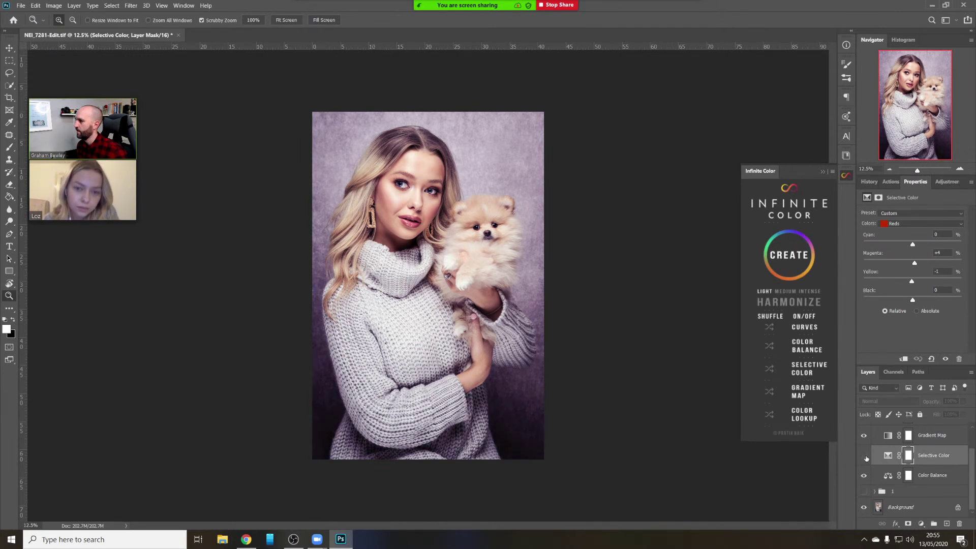
left_click(864, 456)
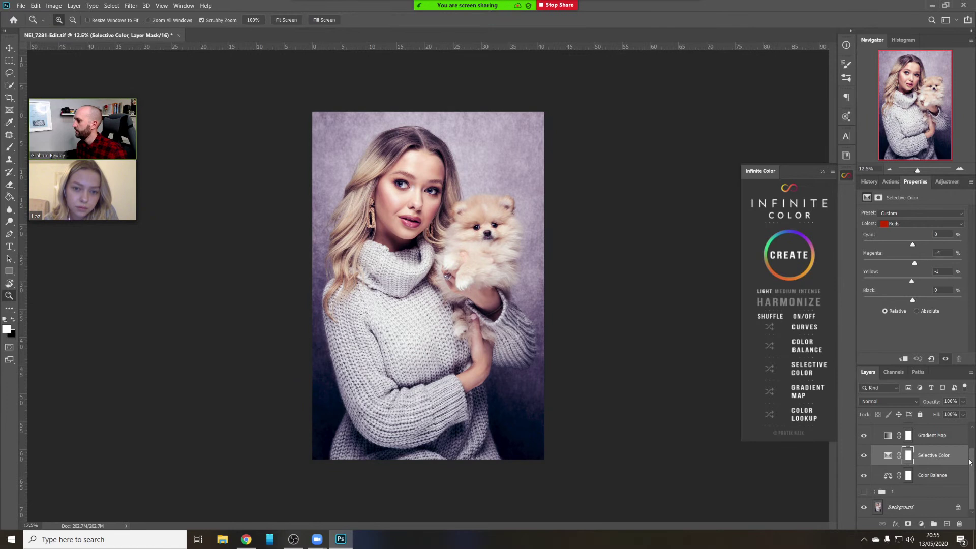
Set the opacity of the Infinite Color group to 49% and collapse the group
scroll(970, 431, "up", 2)
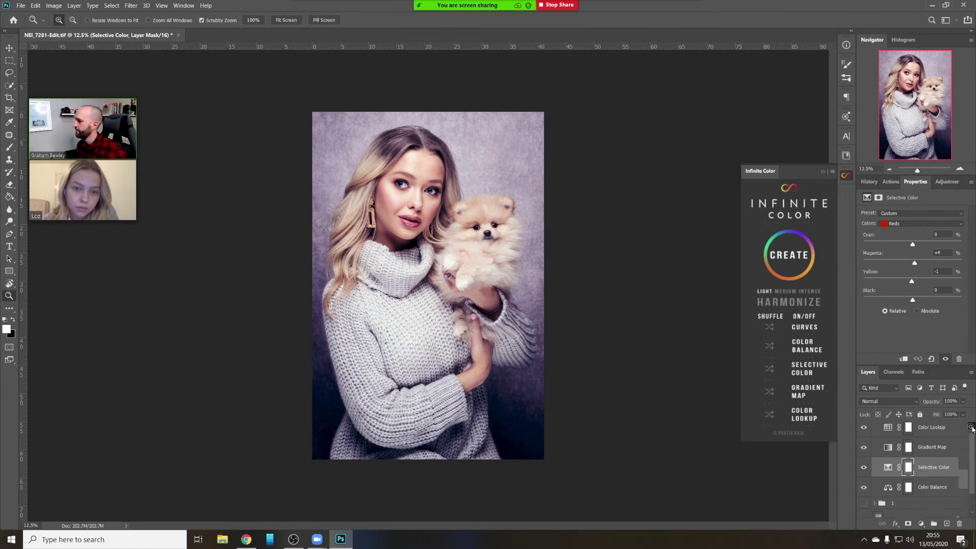
left_click(909, 427)
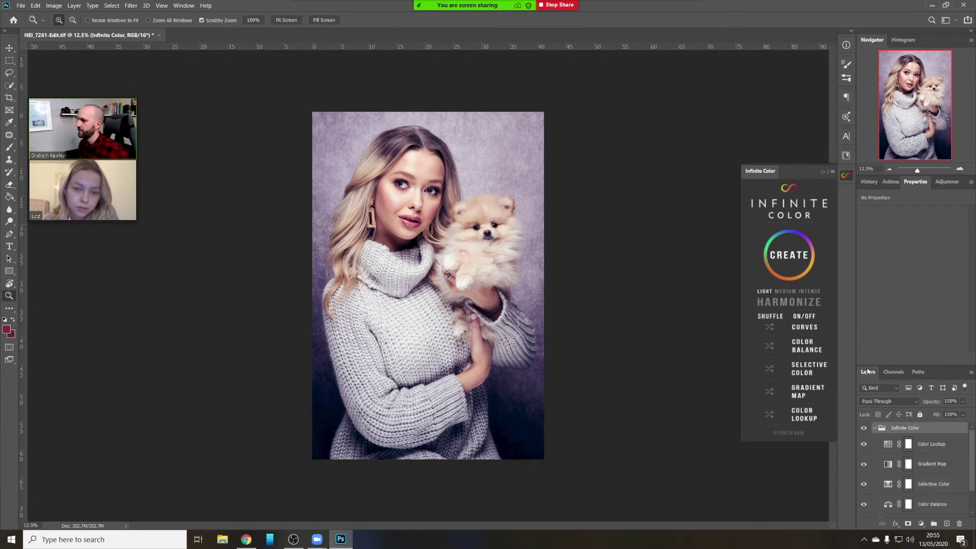
left_click(963, 413)
left_click_drag(968, 413, 947, 413)
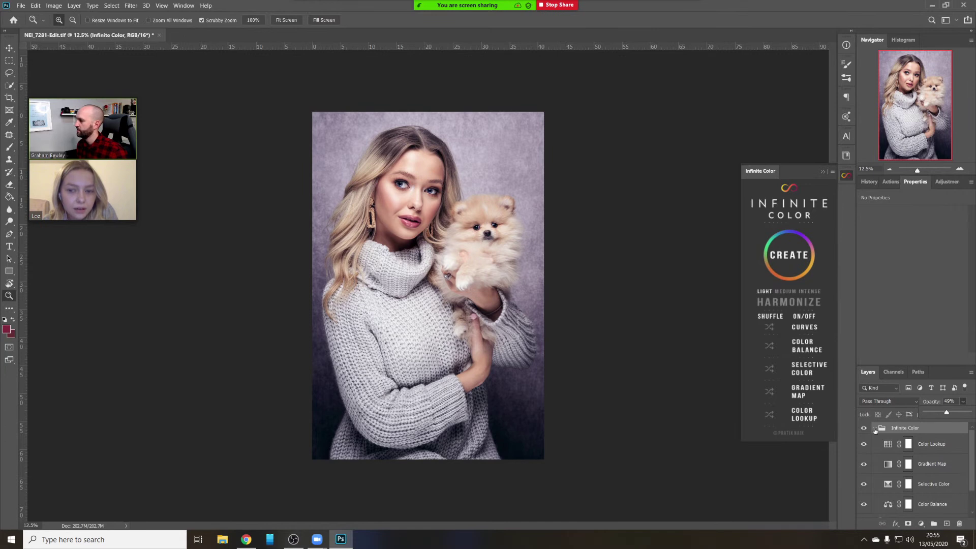
left_click(874, 430)
left_click(875, 430)
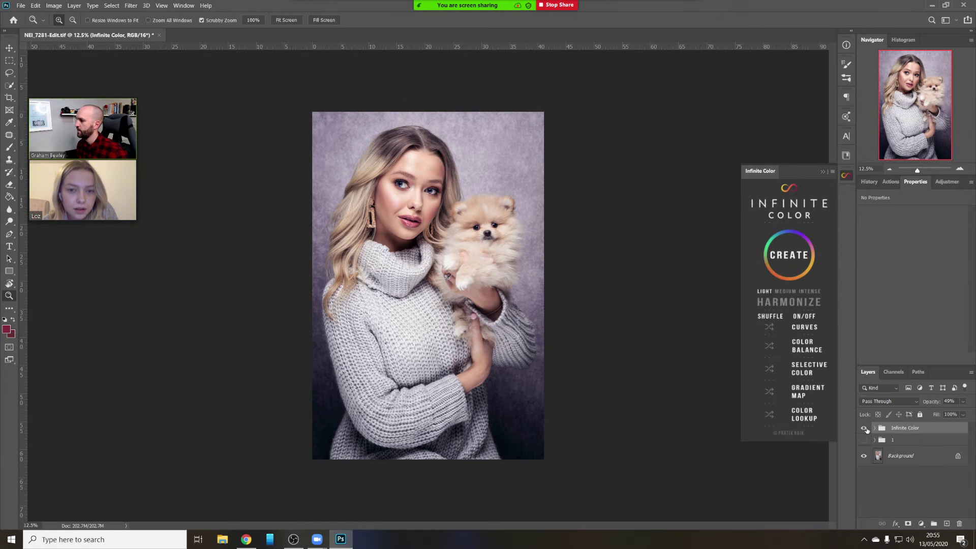
Check the portrait without any colour grade, and switch on both the Infinite Color group and group 1
left_click(864, 429)
left_click(864, 440)
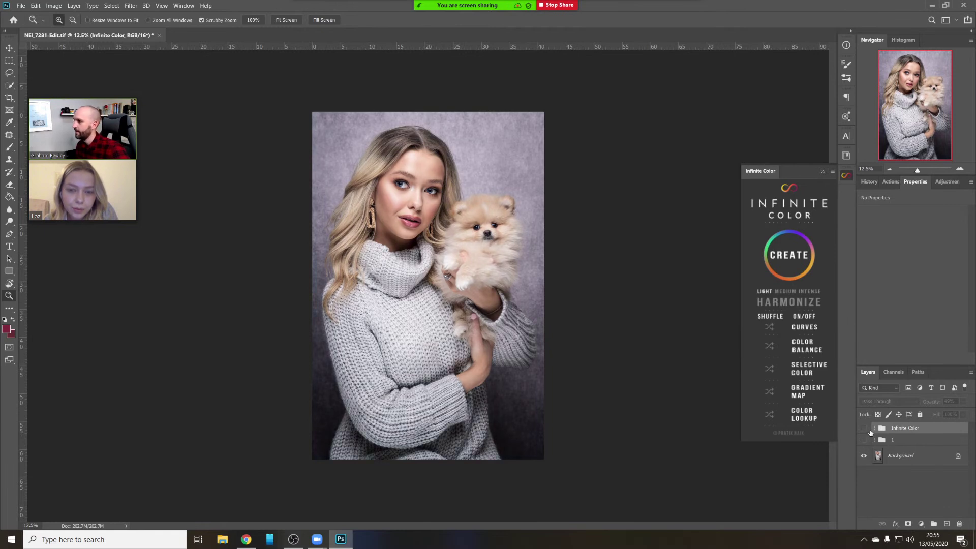
left_click(864, 439)
left_click(864, 430)
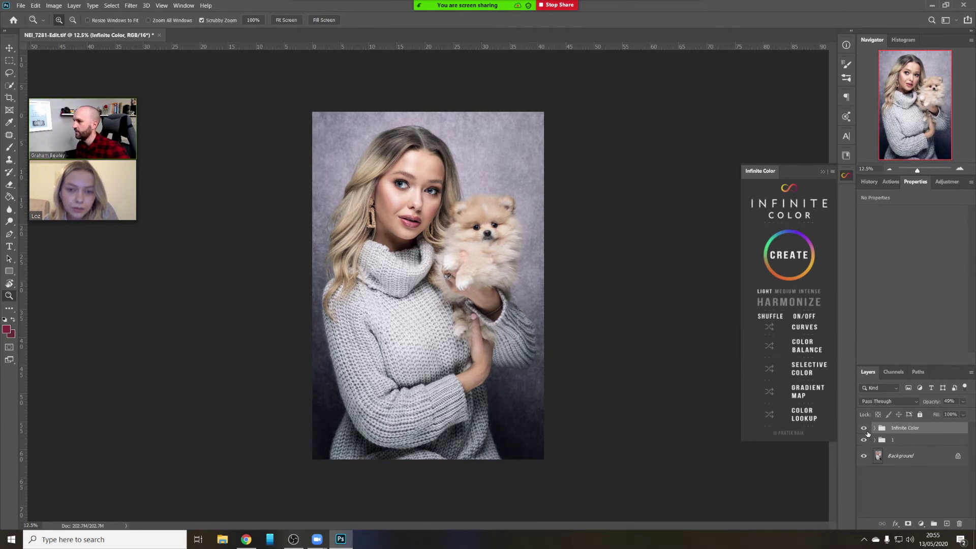
Move group 1 above the Infinite Color group and collapse the Infinite Color plug-in panel
left_click(908, 440)
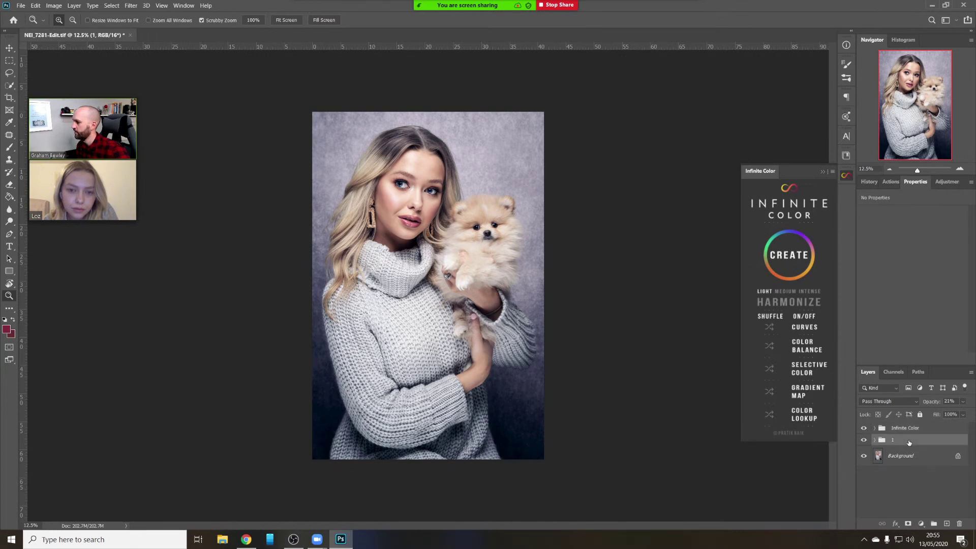
left_click_drag(909, 442, 913, 426)
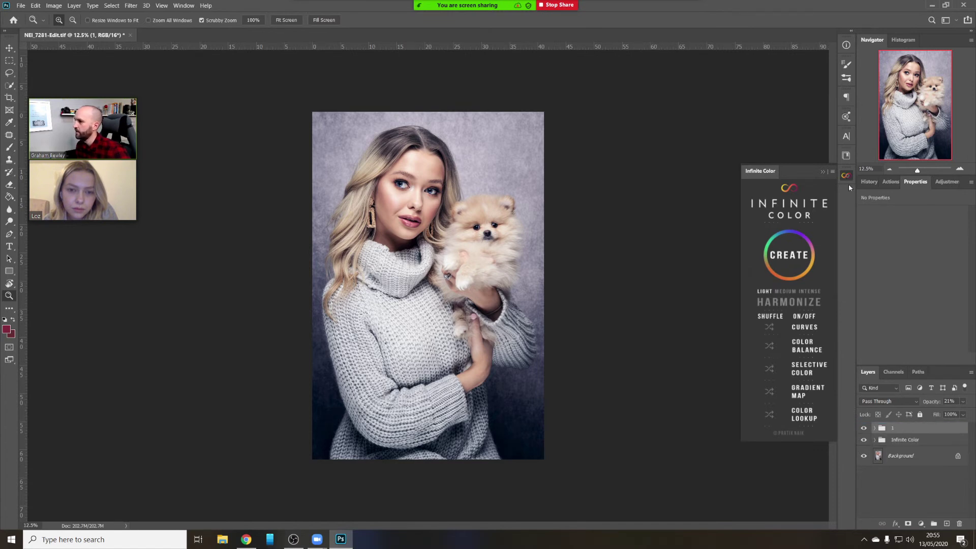
left_click(734, 277)
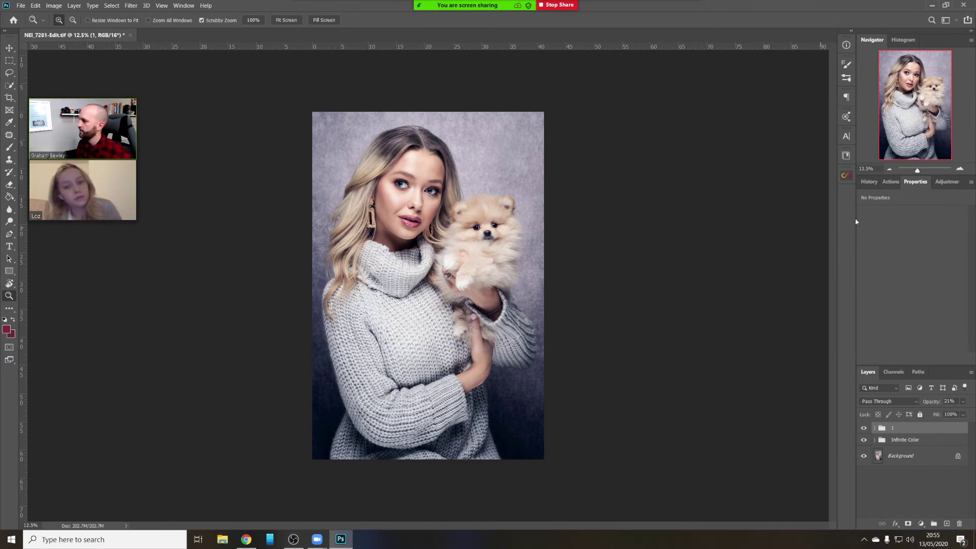
Examine the combined grade up close on the woman's face, the dog and the sweater
key("ctrl+plus")
key("ctrl+plus")
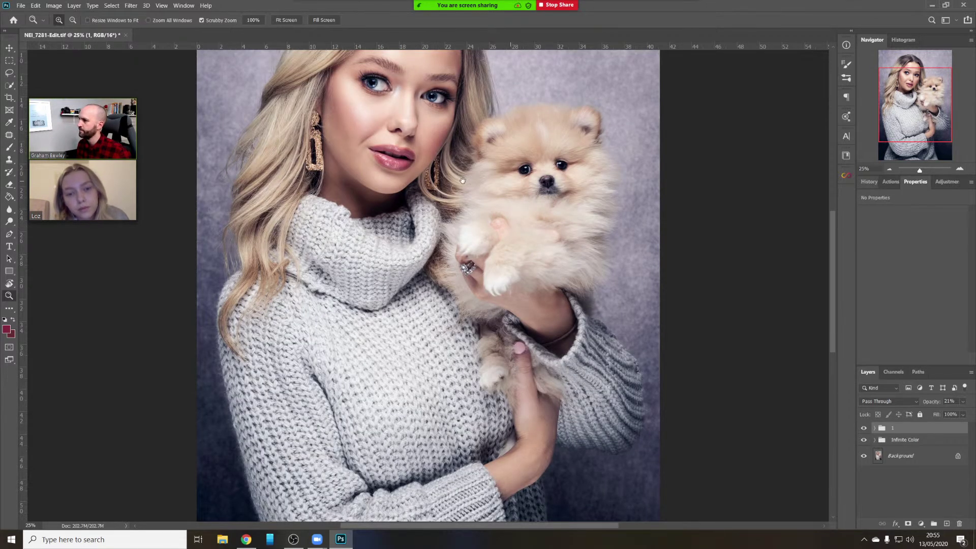
scroll(472, 321, "up", 2)
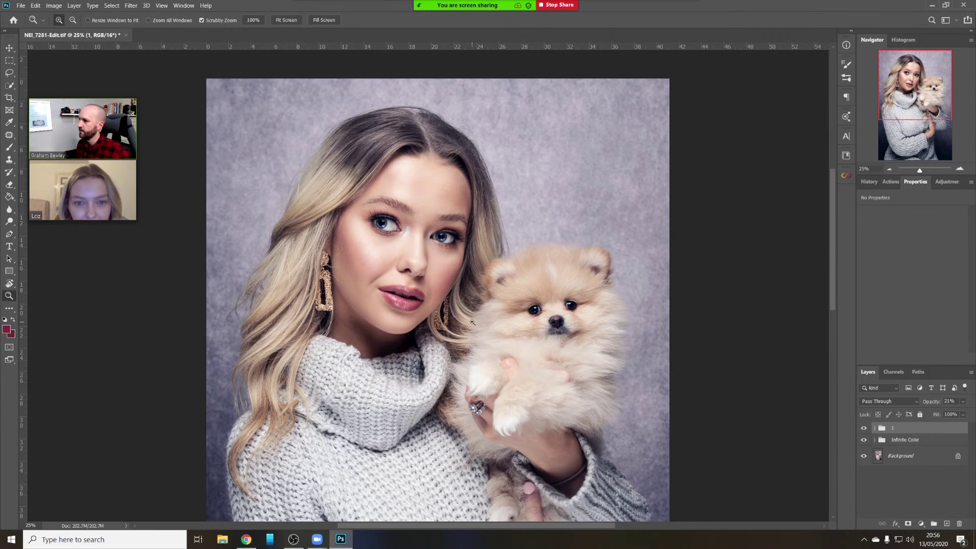
left_click(430, 188)
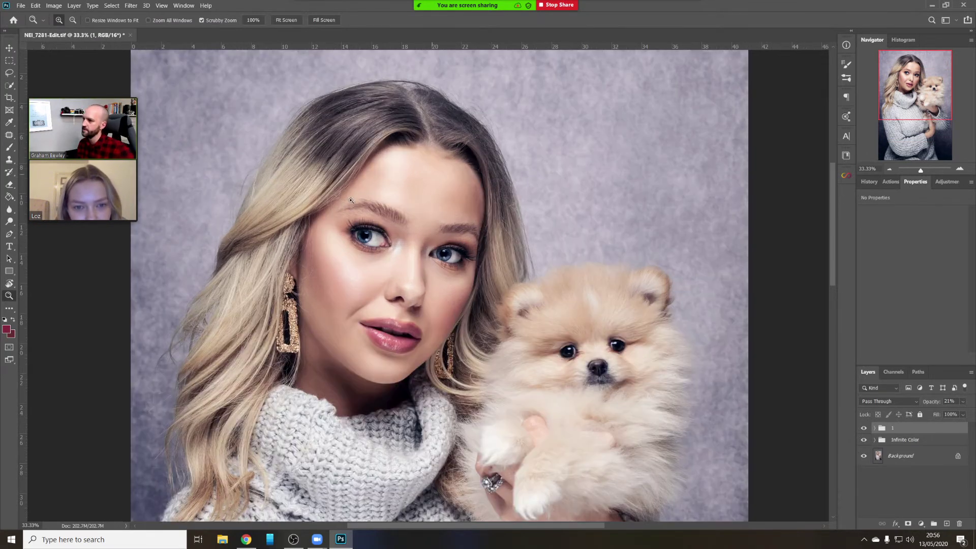
left_click(890, 169)
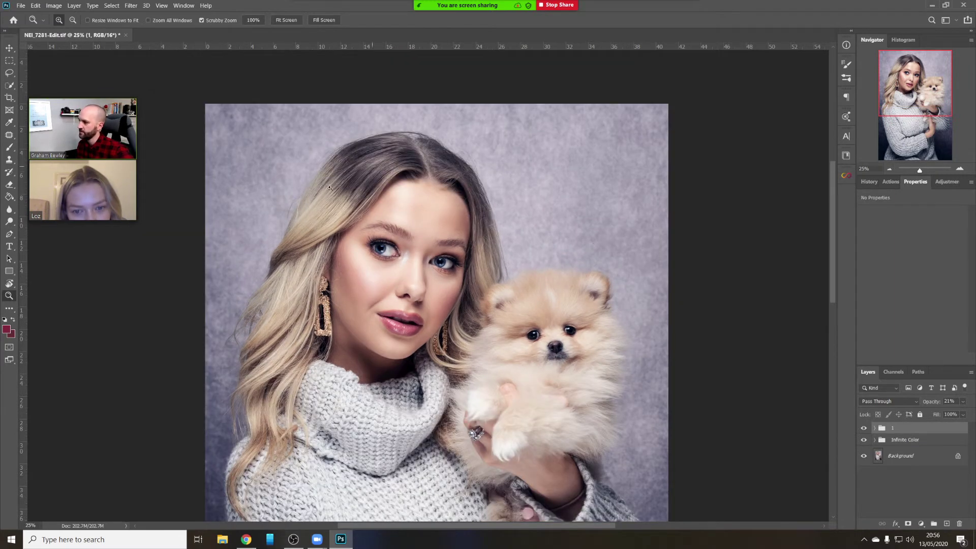
left_click_drag(497, 319, 536, 127)
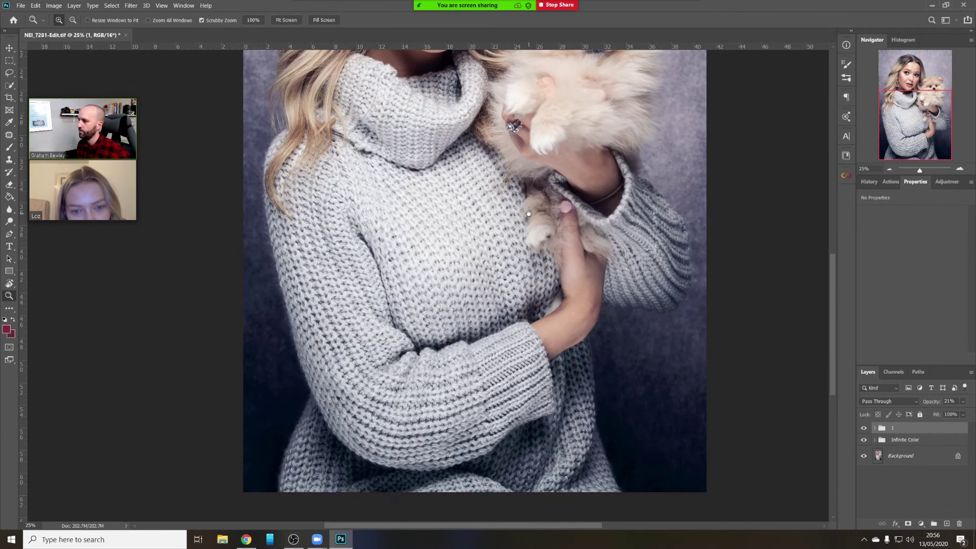
left_click_drag(529, 213, 589, 266)
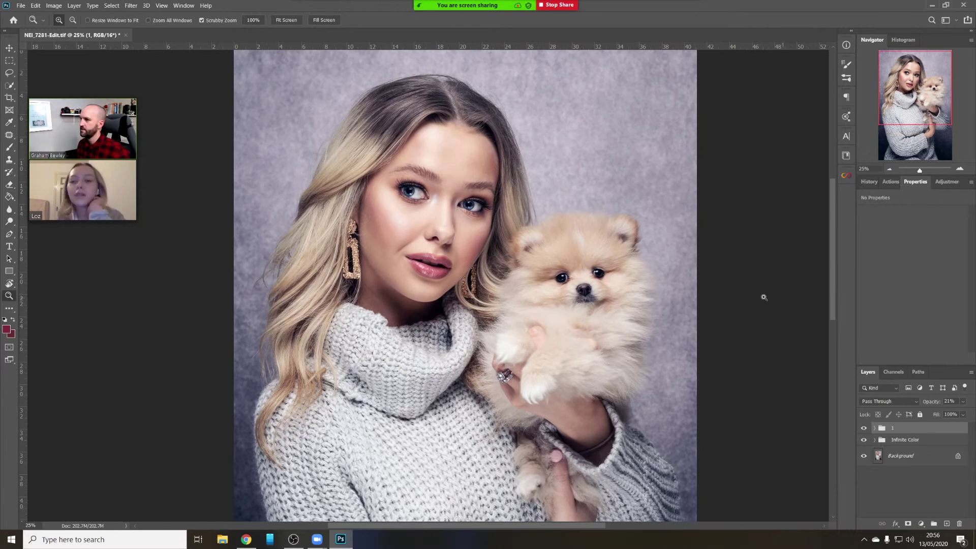
Compare the portrait with and without the two colour grade groups, leaving both switched on
left_click_drag(863, 427, 862, 444)
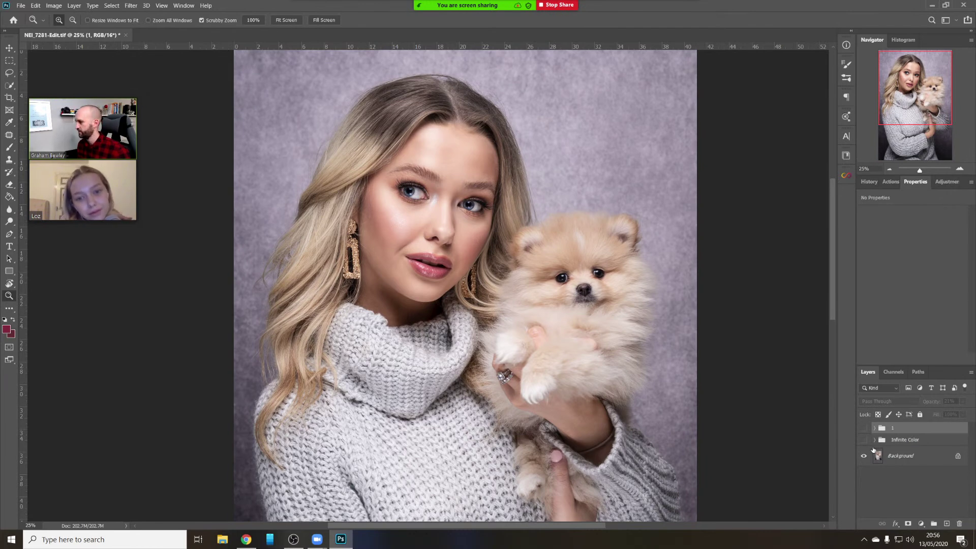
left_click_drag(863, 428, 863, 440)
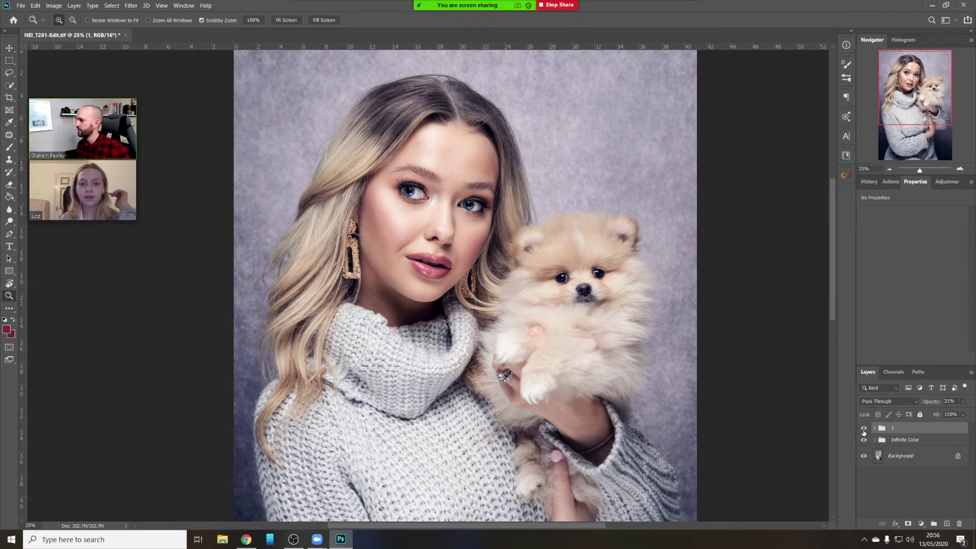
left_click(863, 429)
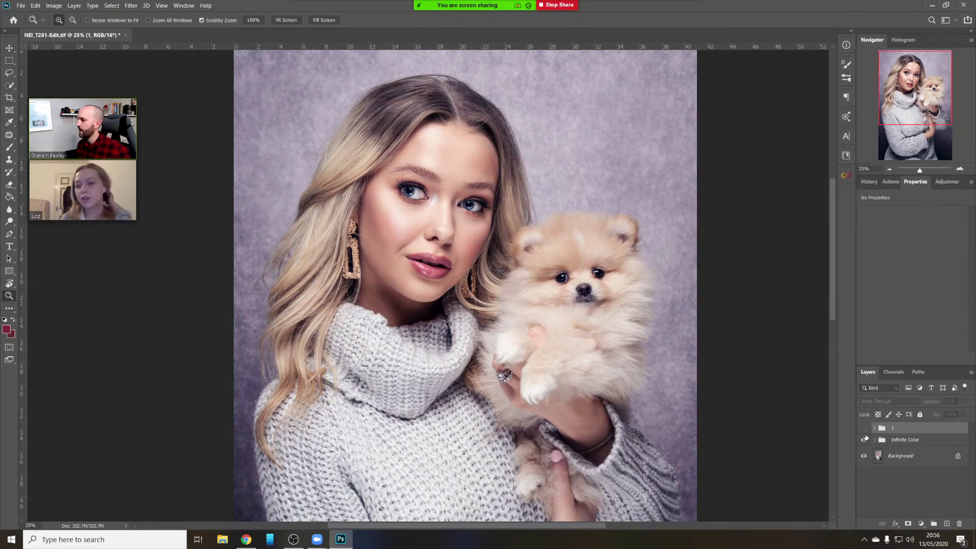
left_click(864, 439)
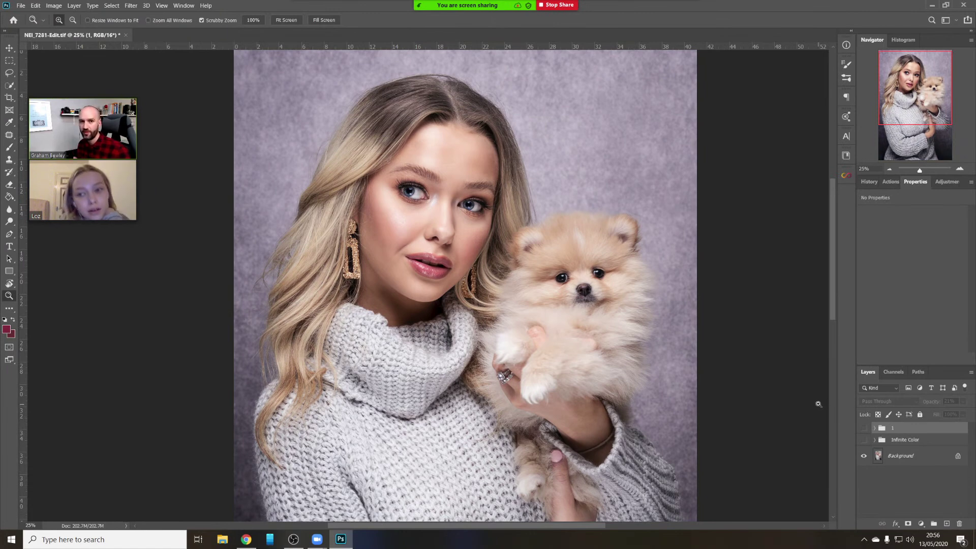
left_click(863, 429)
left_click(864, 440)
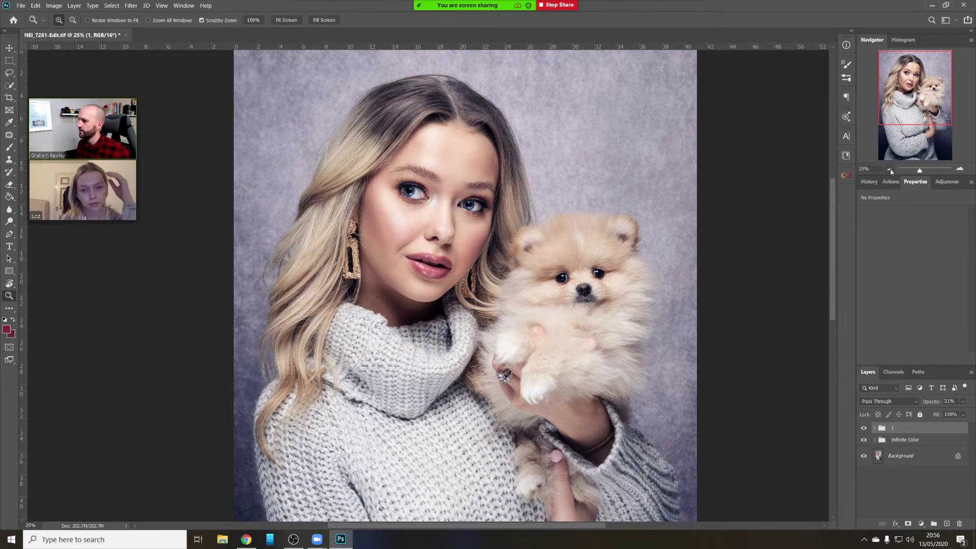
Review the whole graded portrait and display its histogram with refreshed, uncached data
key("ctrl+minus")
key("ctrl+minus")
key("ctrl+minus")
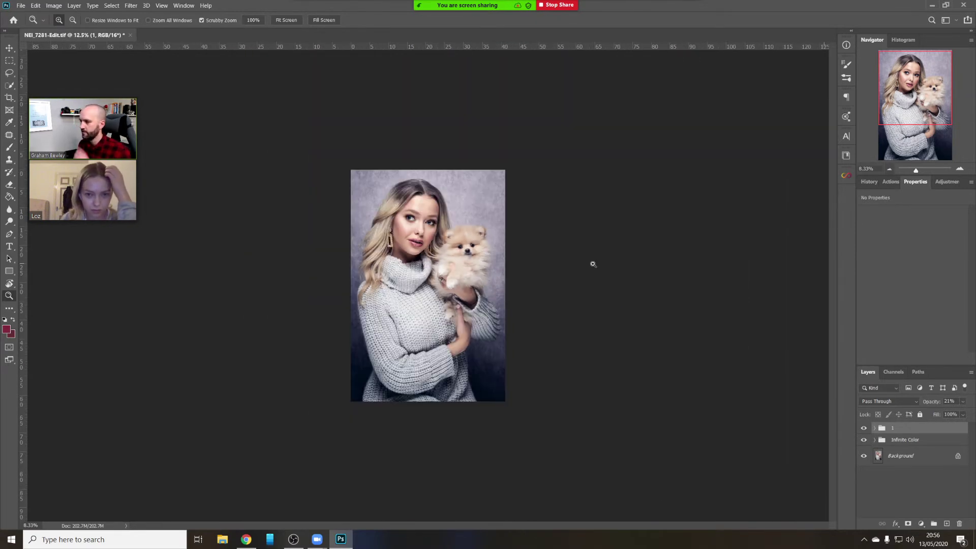
left_click(420, 266)
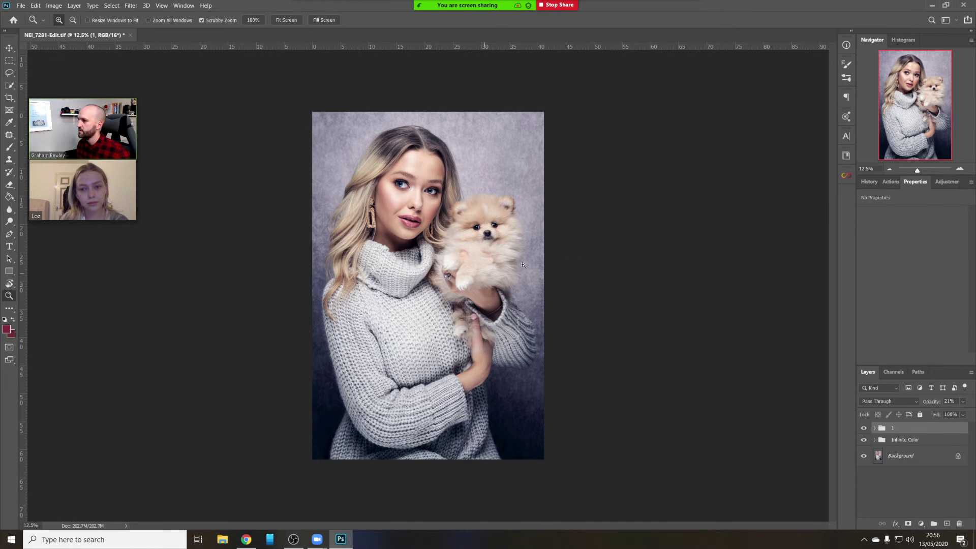
left_click(904, 39)
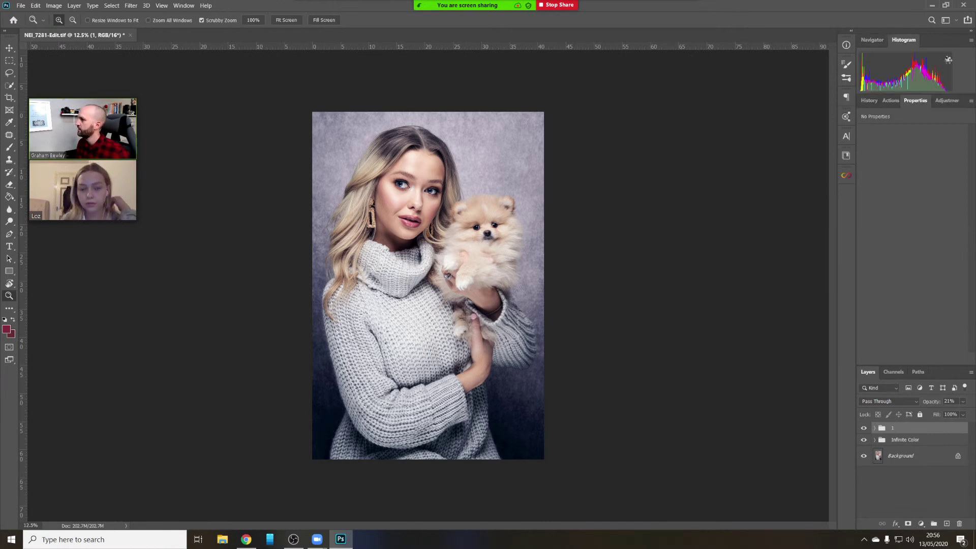
left_click(947, 59)
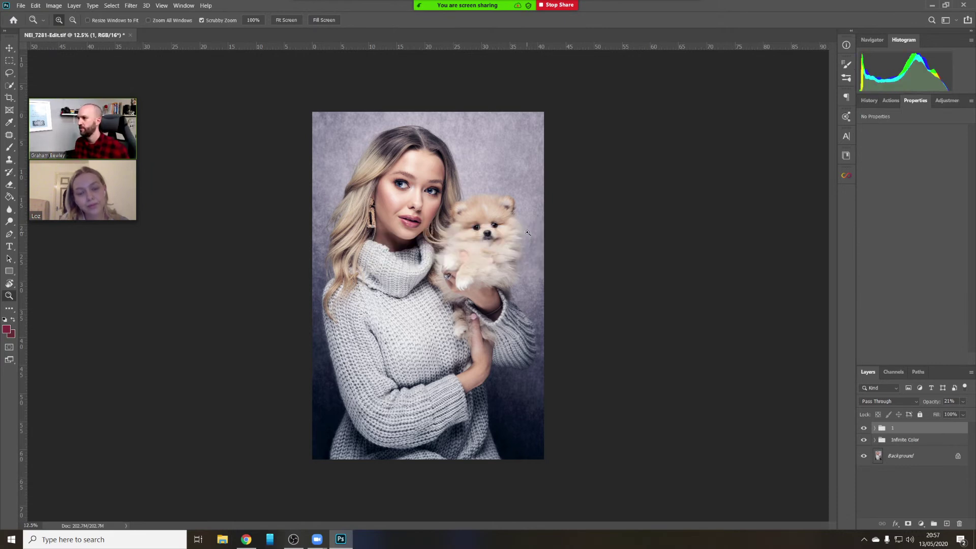
Take a history snapshot of the graded portrait
left_click(869, 100)
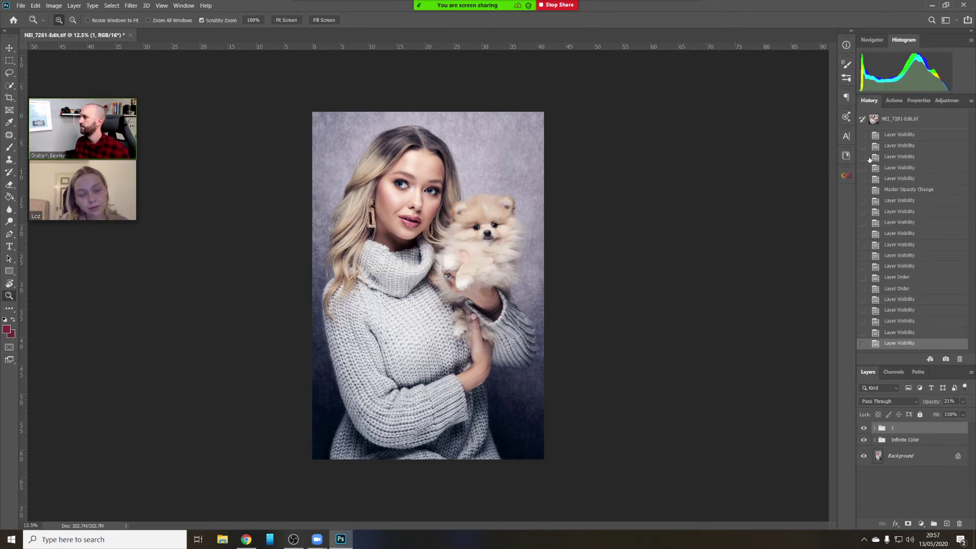
left_click(946, 359)
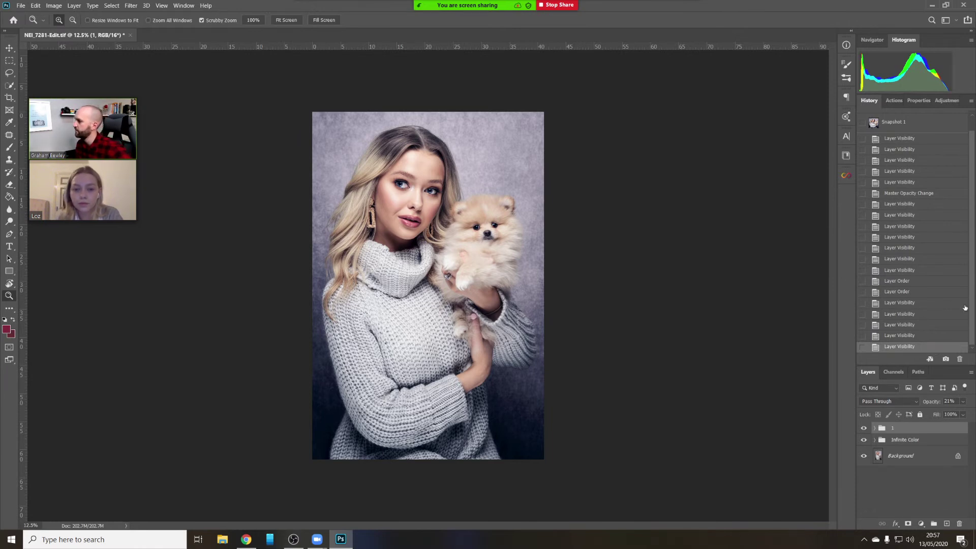
scroll(972, 312, "up", 1)
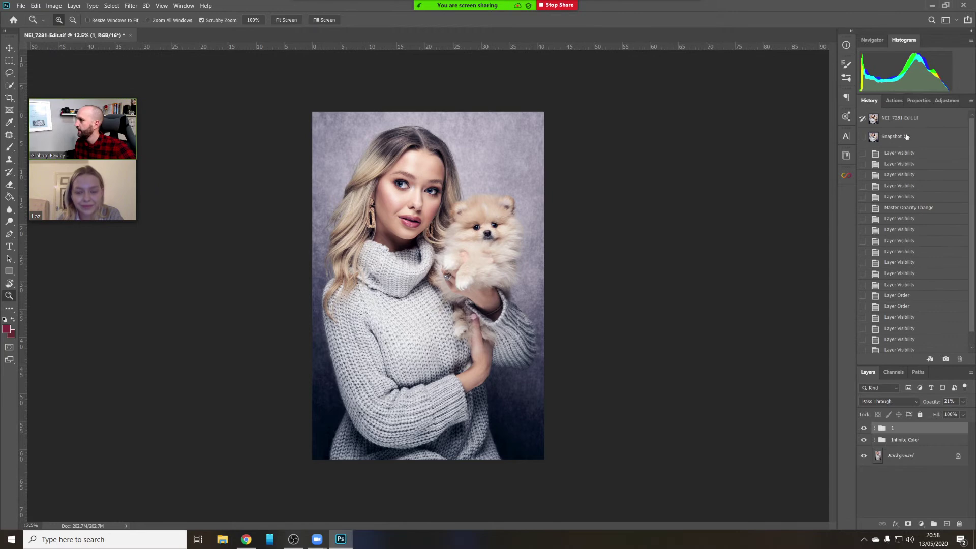
Return to the image's original opened state in the history and examine the woman's face at 50% zoom
left_click(890, 124)
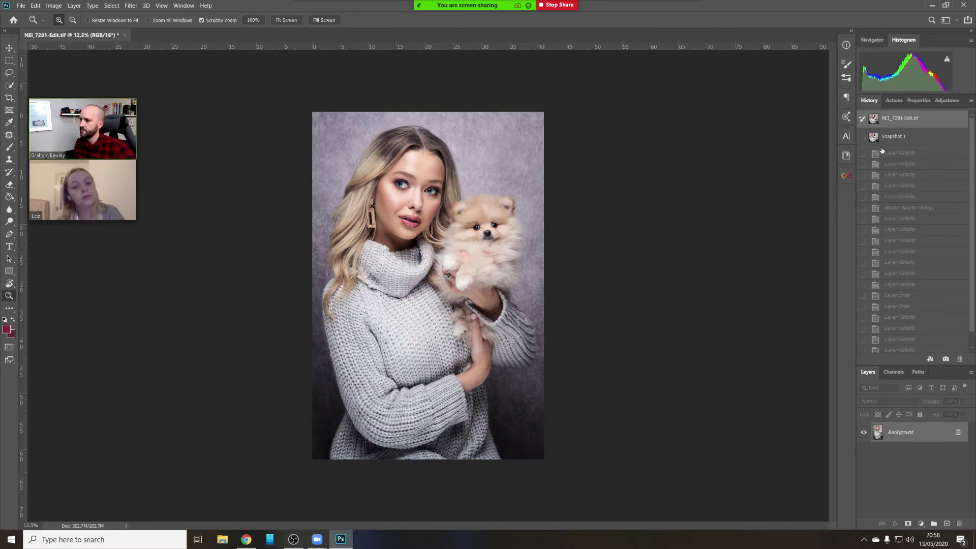
left_click(875, 40)
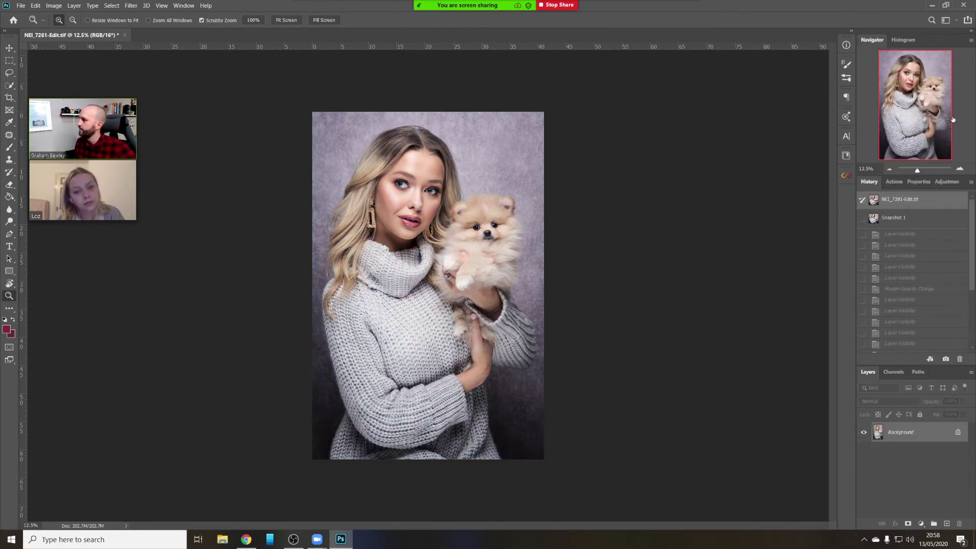
left_click(959, 170)
left_click(959, 169)
left_click(960, 169)
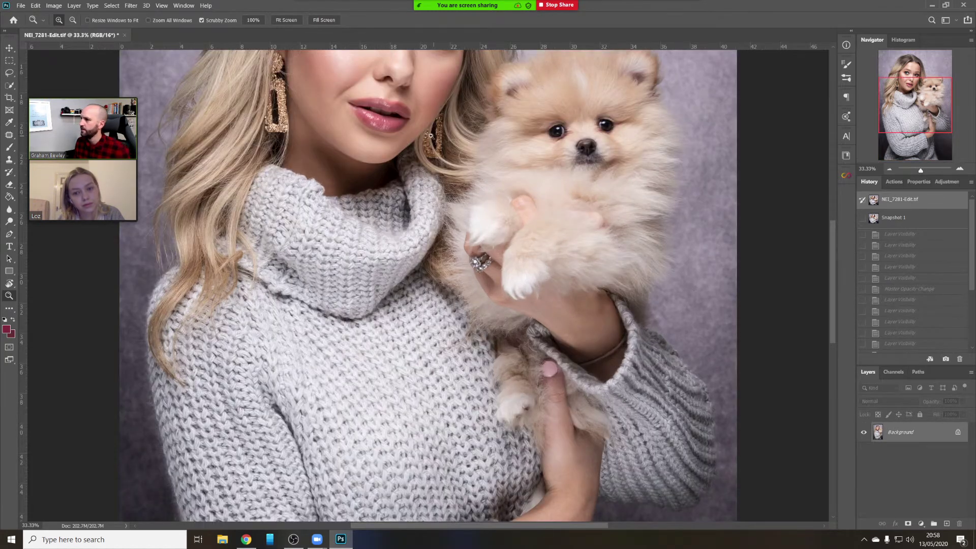
left_click_drag(412, 164, 424, 316)
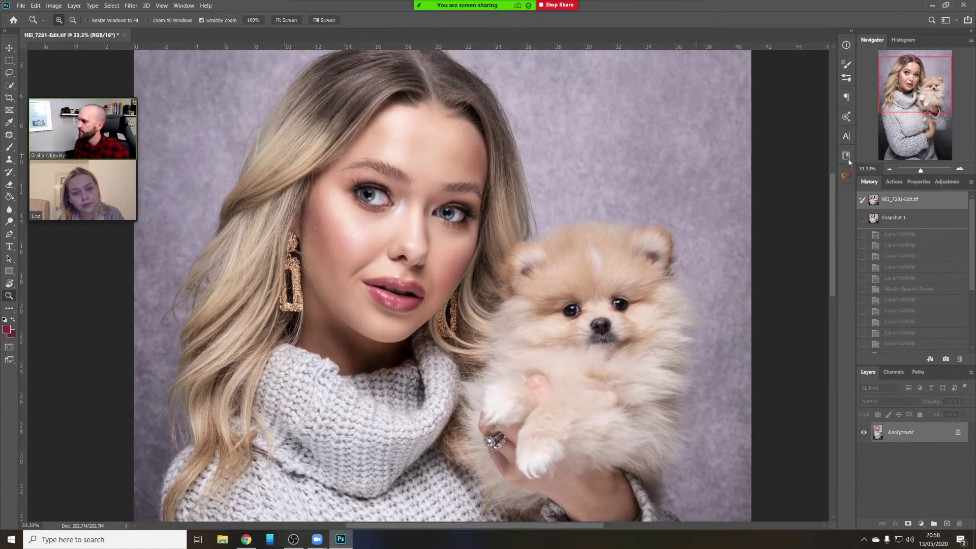
left_click(959, 169)
left_click_drag(512, 145, 554, 197)
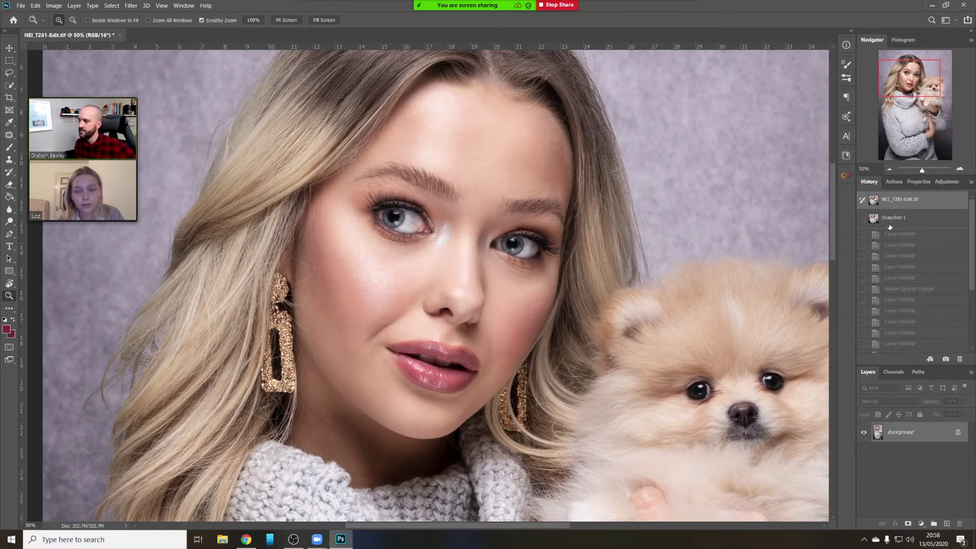
Compare the graded Snapshot 1 with the original opened state on the close-up of the face
left_click(907, 224)
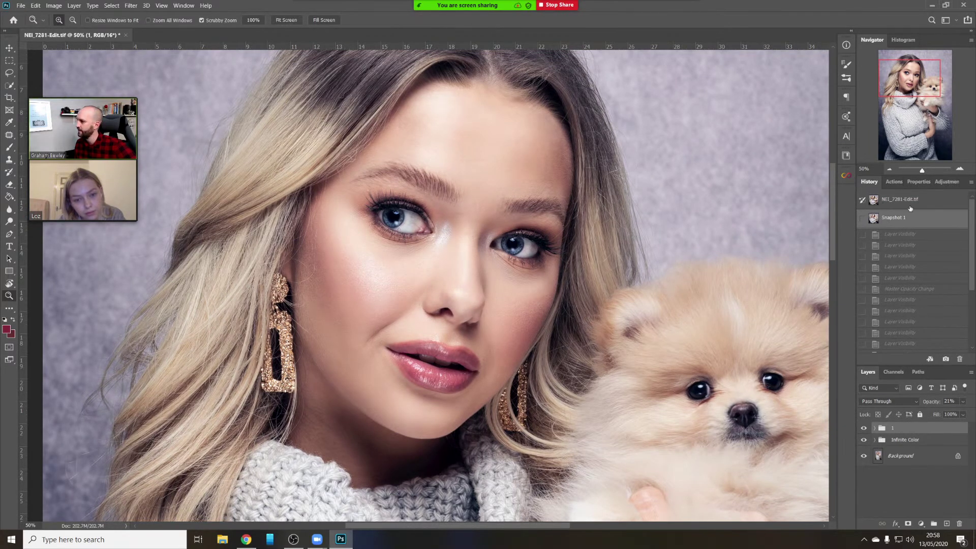
left_click(910, 207)
left_click(906, 219)
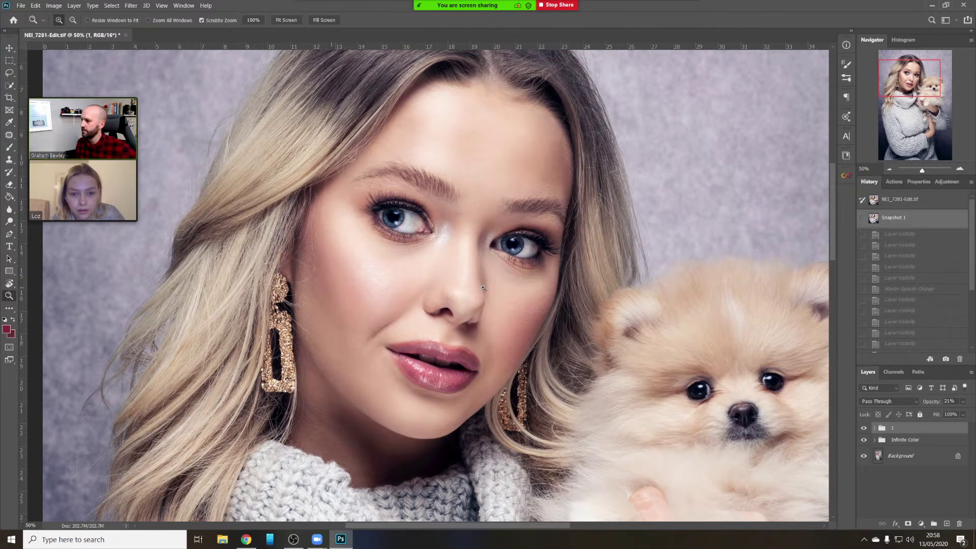
left_click(909, 202)
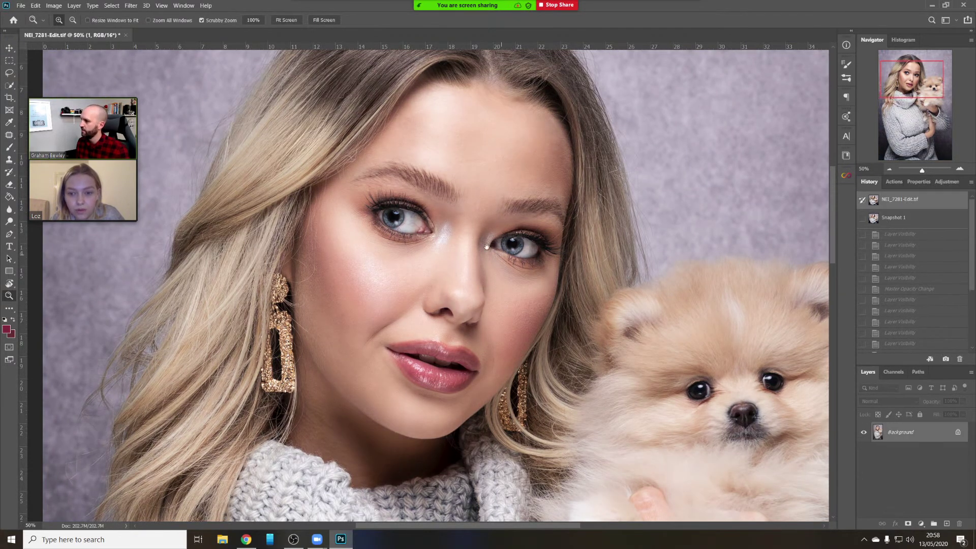
Compare Snapshot 1 with the original opened state on the view showing both the woman and the dog, ending on Snapshot 1
left_click_drag(528, 264, 461, 235)
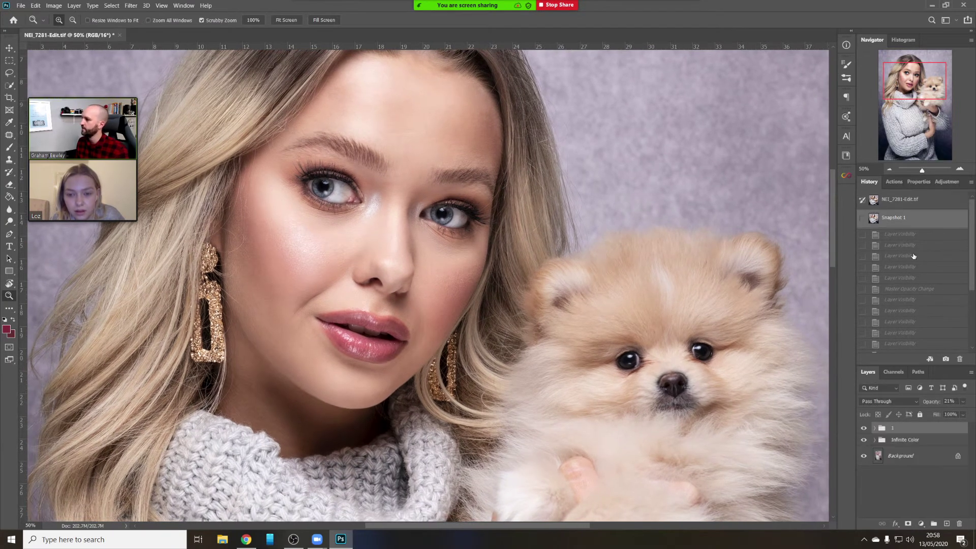
left_click(902, 220)
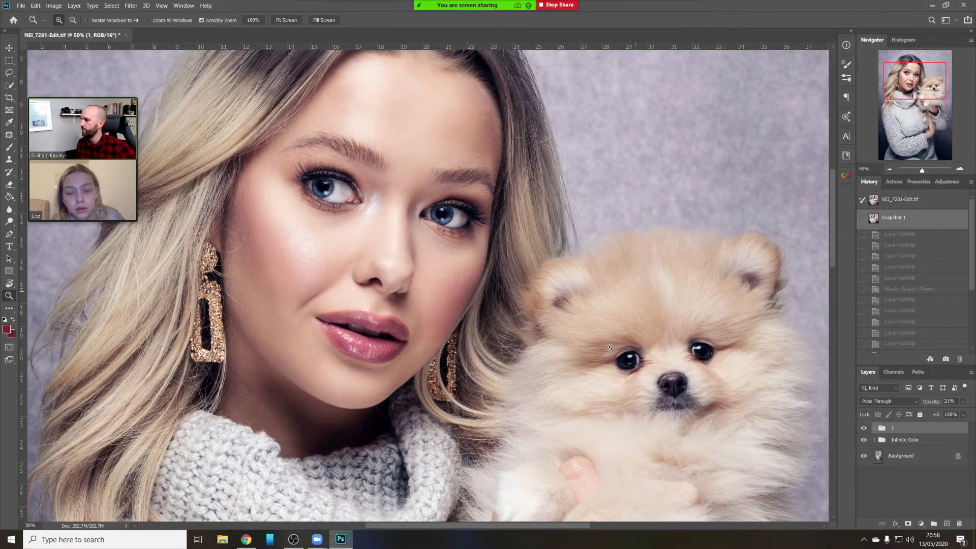
left_click(899, 203)
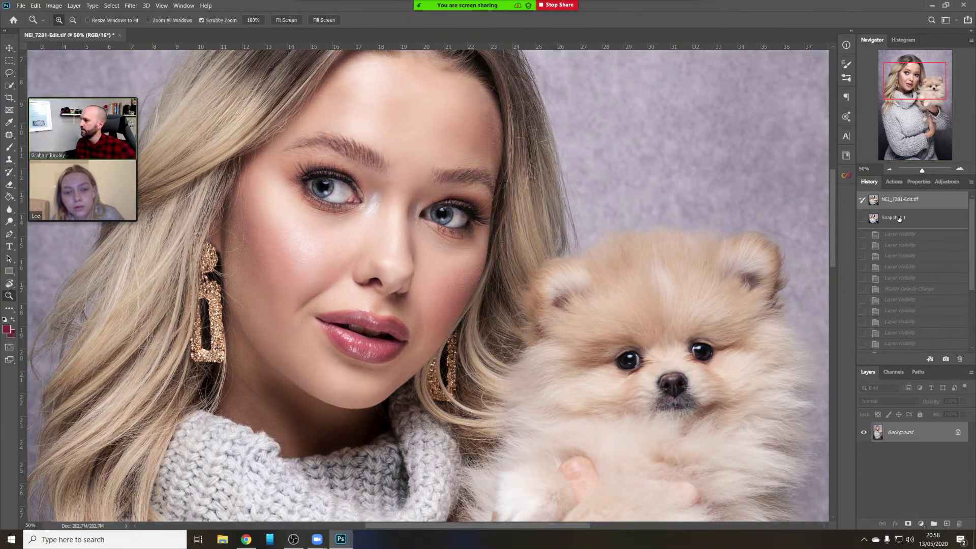
left_click(899, 219)
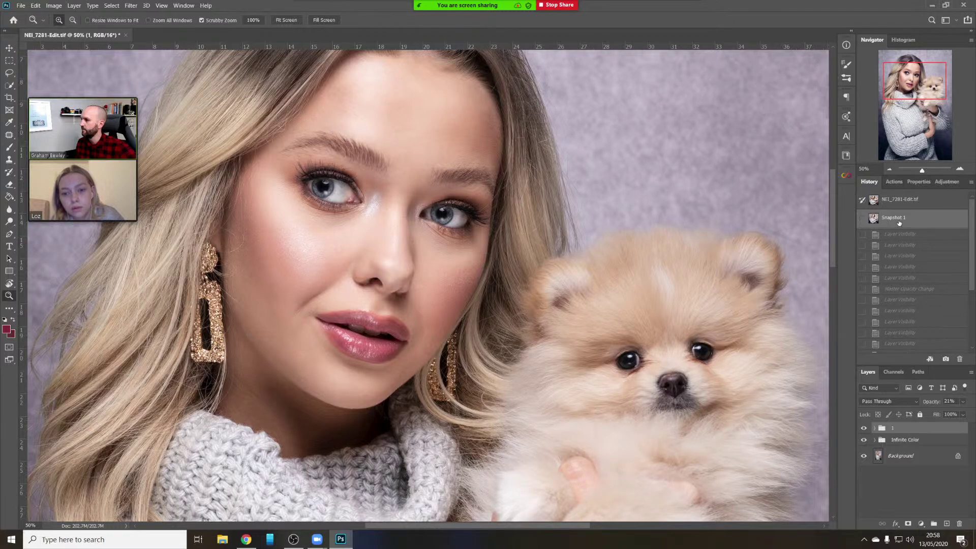
Examine the dog's face at 100% zoom with group 1 and the Infinite Color group each switched off and back on
left_click(891, 170)
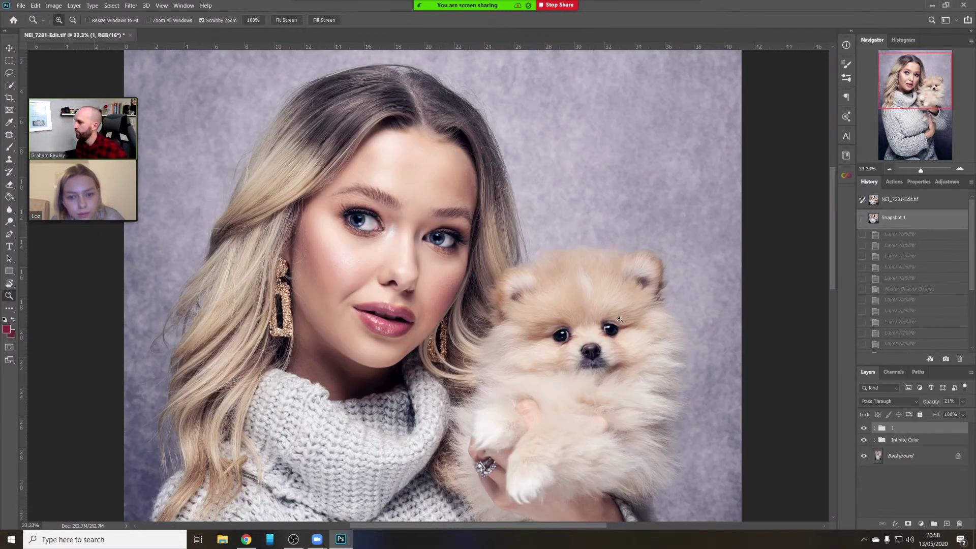
left_click(597, 313)
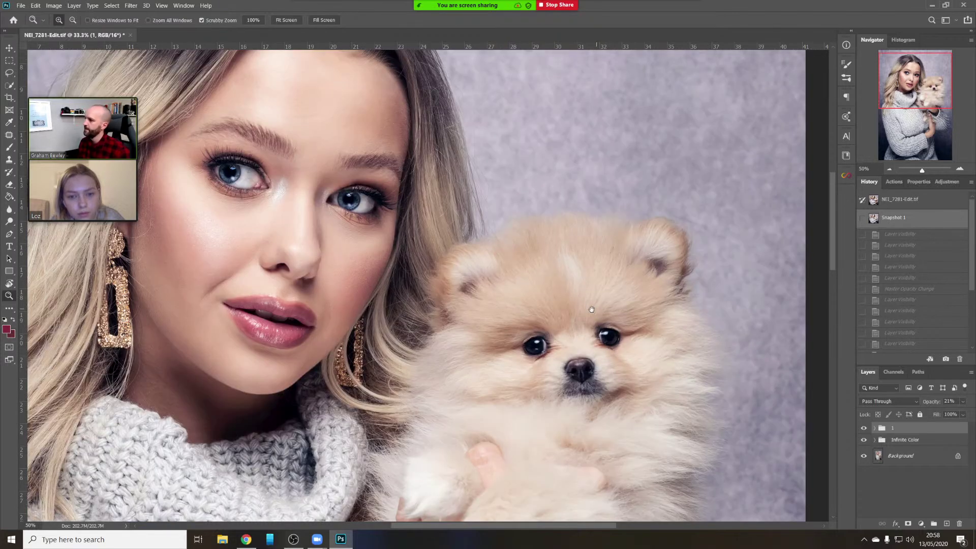
left_click(574, 245)
left_click(572, 245)
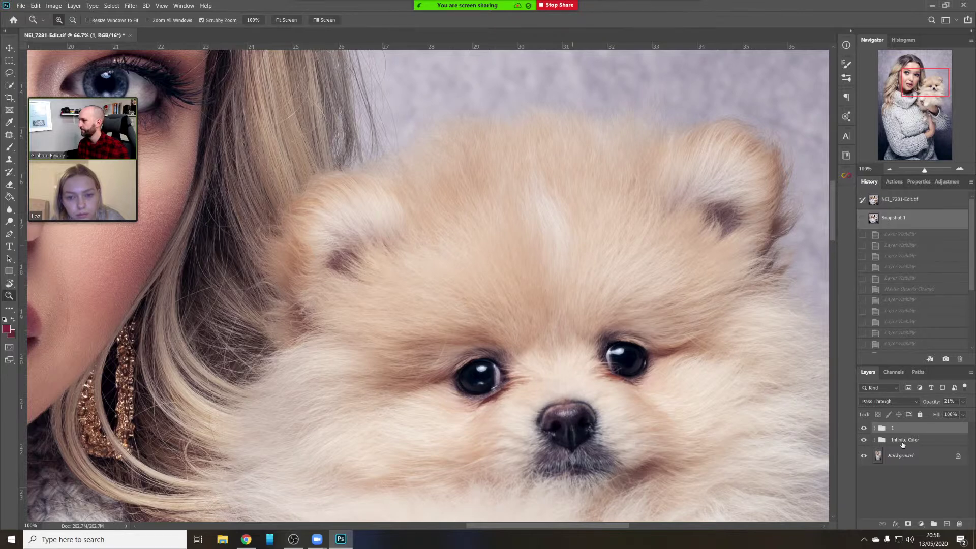
left_click(867, 428)
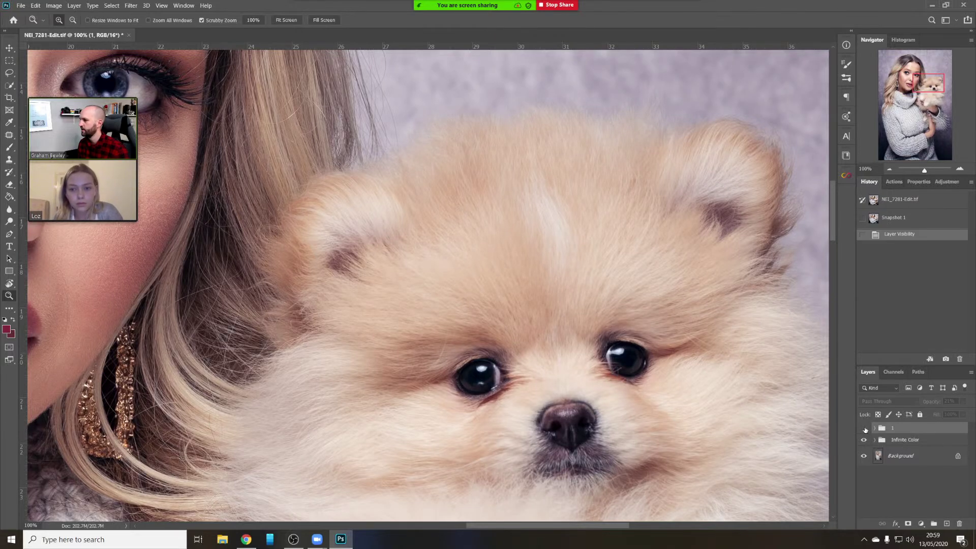
left_click(865, 429)
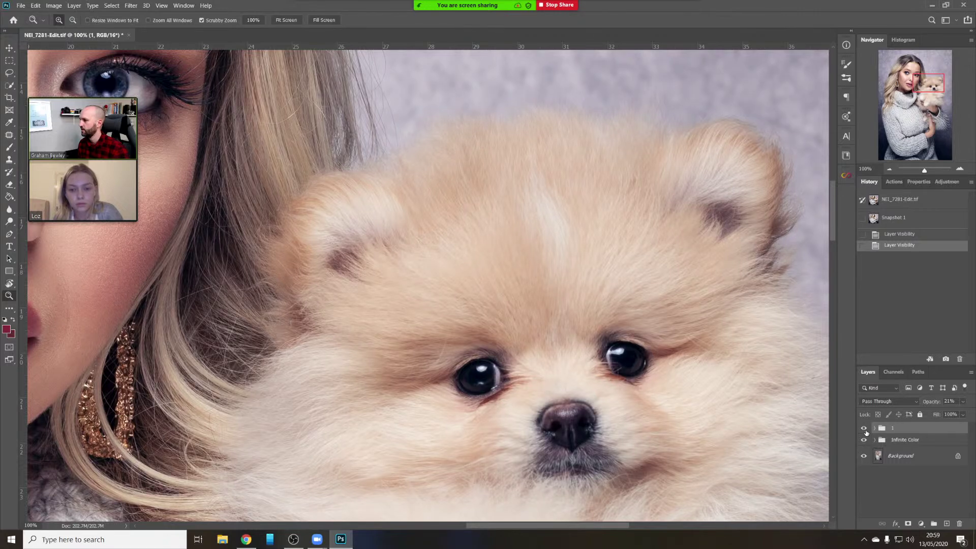
left_click(866, 439)
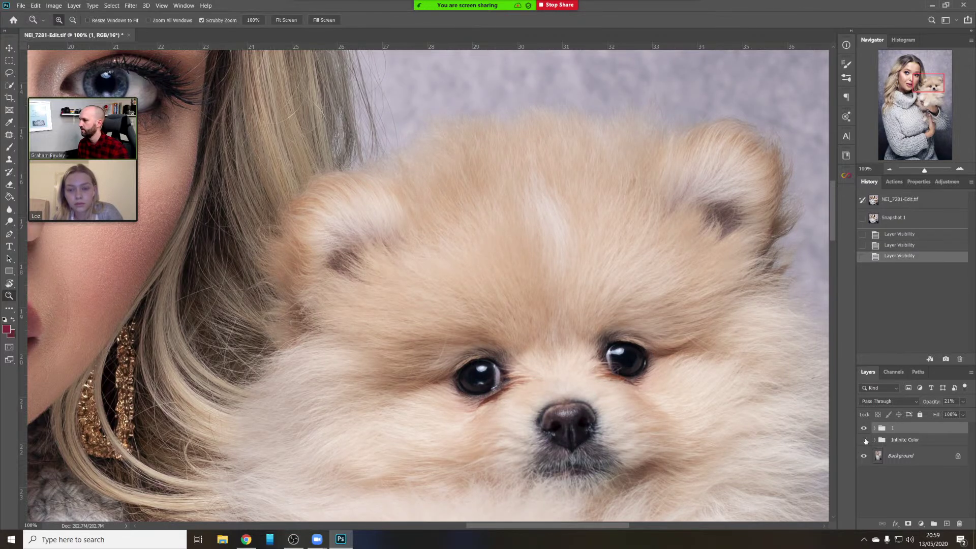
left_click(865, 440)
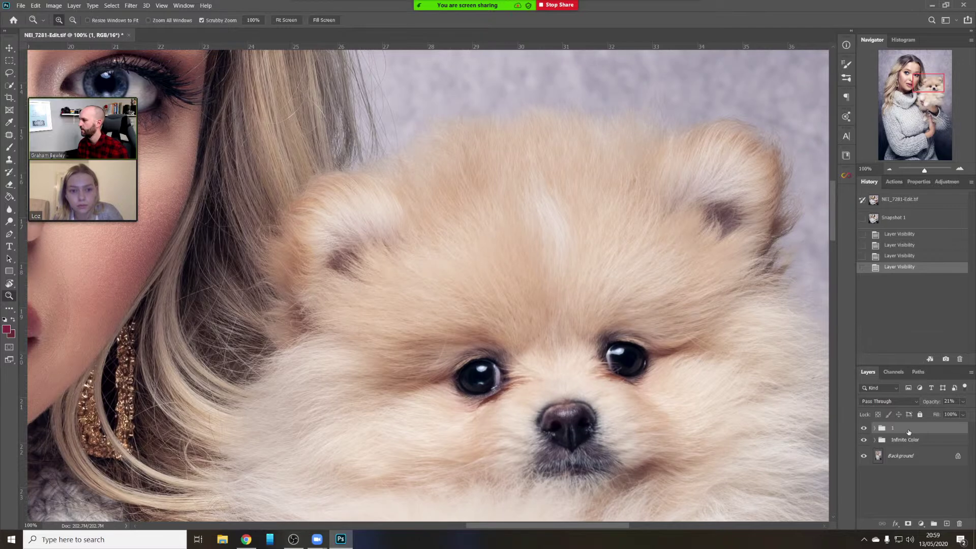
Add a layer mask to group 1 and paint black over the dog's face and chest with a soft brush at 3% flow
left_click(908, 524)
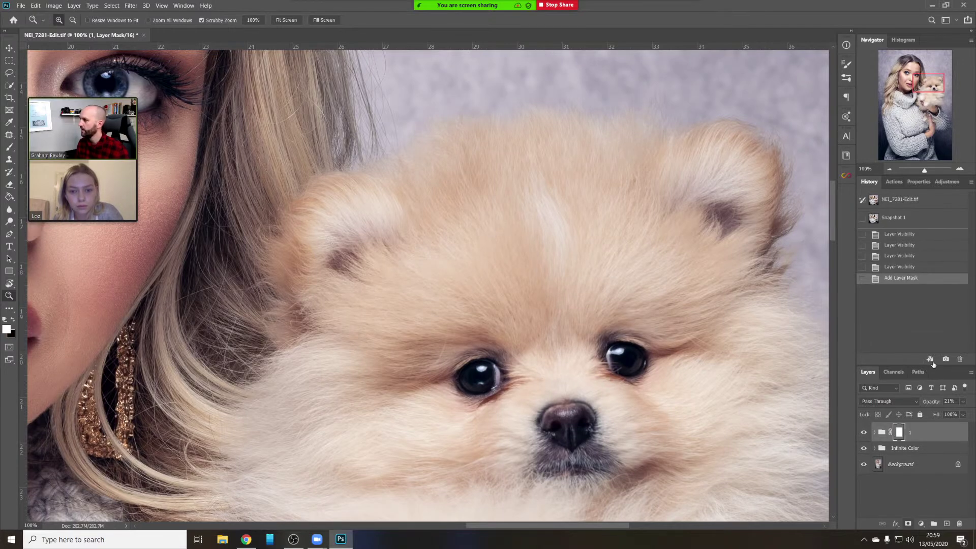
left_click(889, 169)
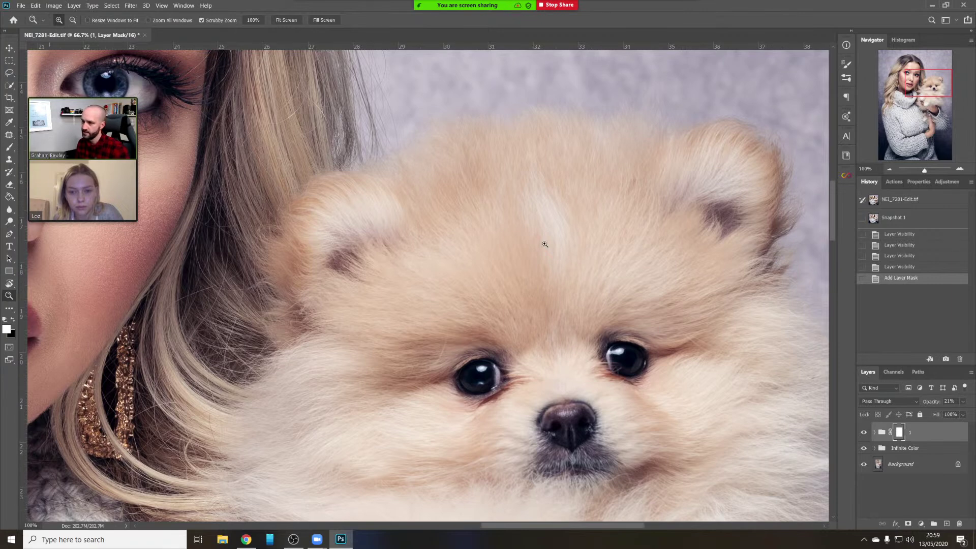
left_click(625, 245)
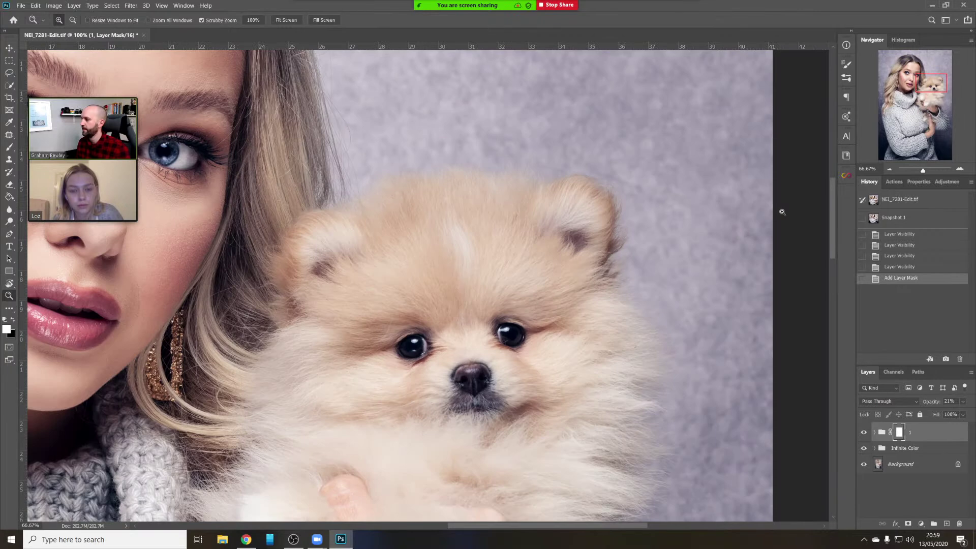
key("ctrl+minus")
left_click(554, 248)
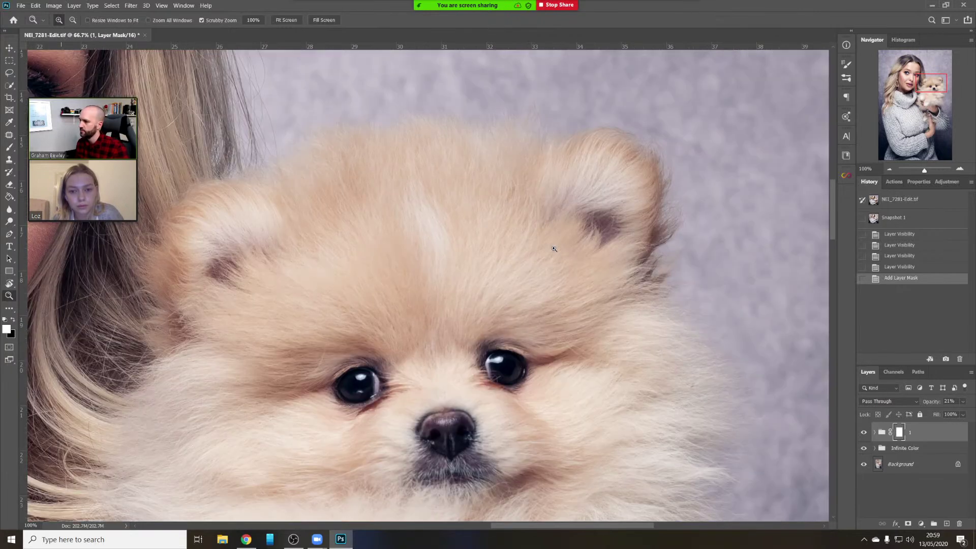
key("b")
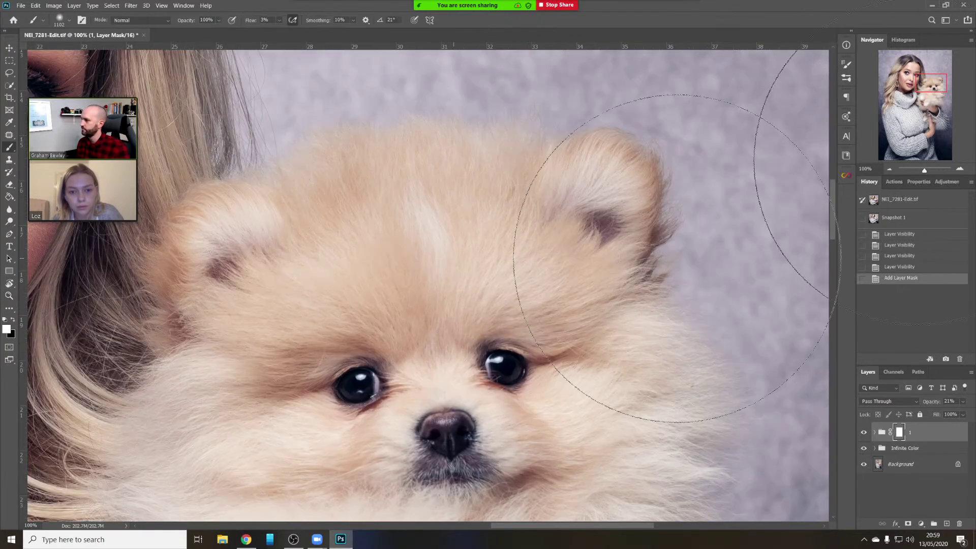
right_click(458, 257)
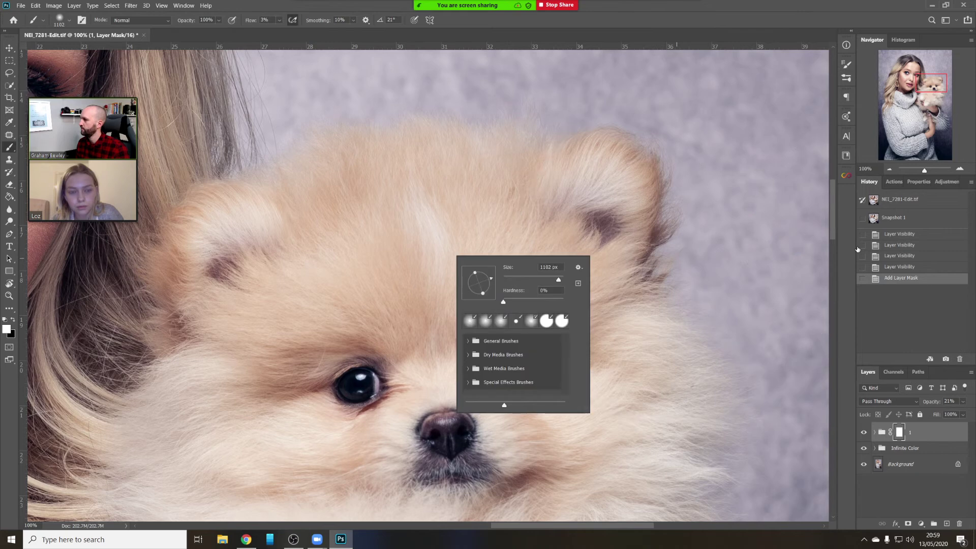
left_click(890, 170)
left_click(889, 170)
left_click(889, 170)
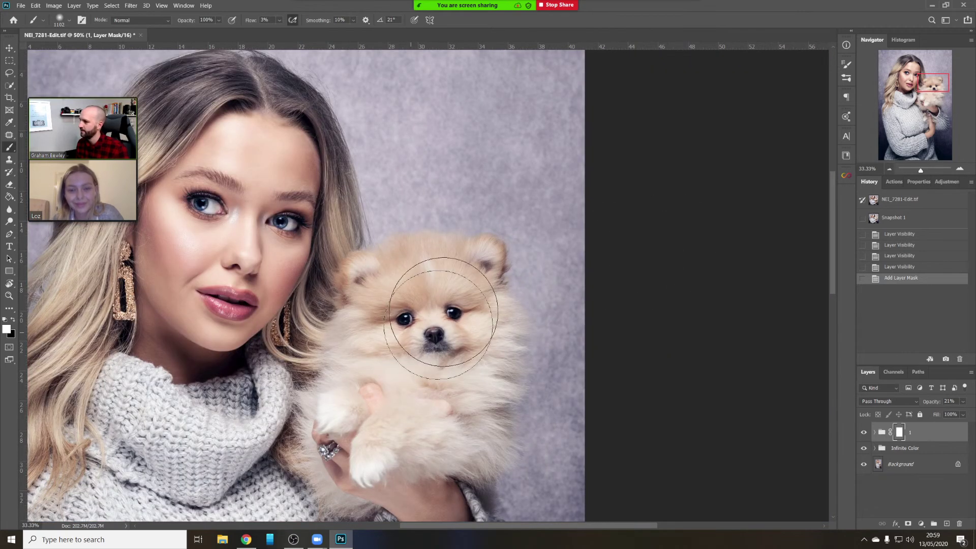
key("x")
left_click_drag(424, 315, 414, 348)
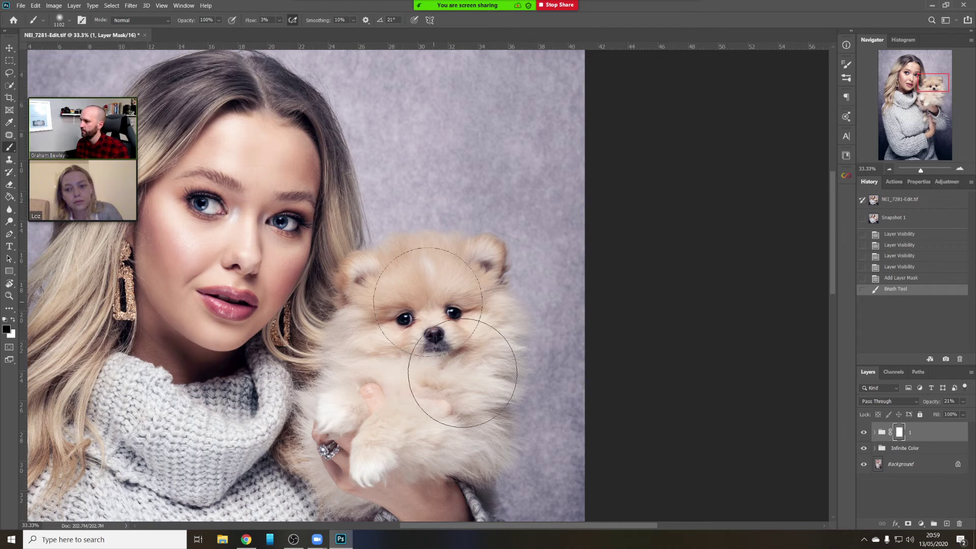
mouse_move(399, 360)
left_mouse_down()
mouse_move(394, 319)
mouse_move(356, 329)
mouse_move(444, 282)
mouse_move(469, 311)
left_mouse_up()
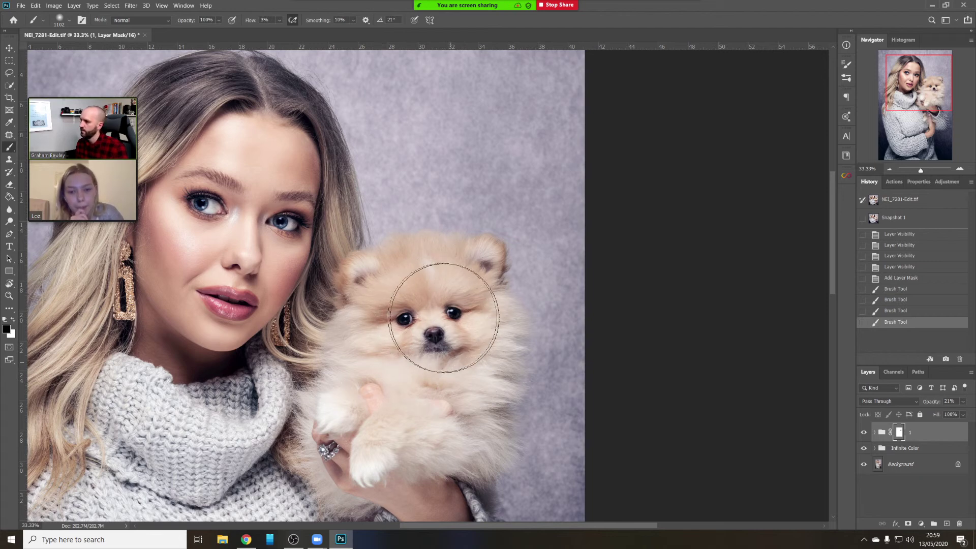
Check the painted area with the mask overlay, and paint white over the dog's face to bring back some of group 1's grading
key("backslash")
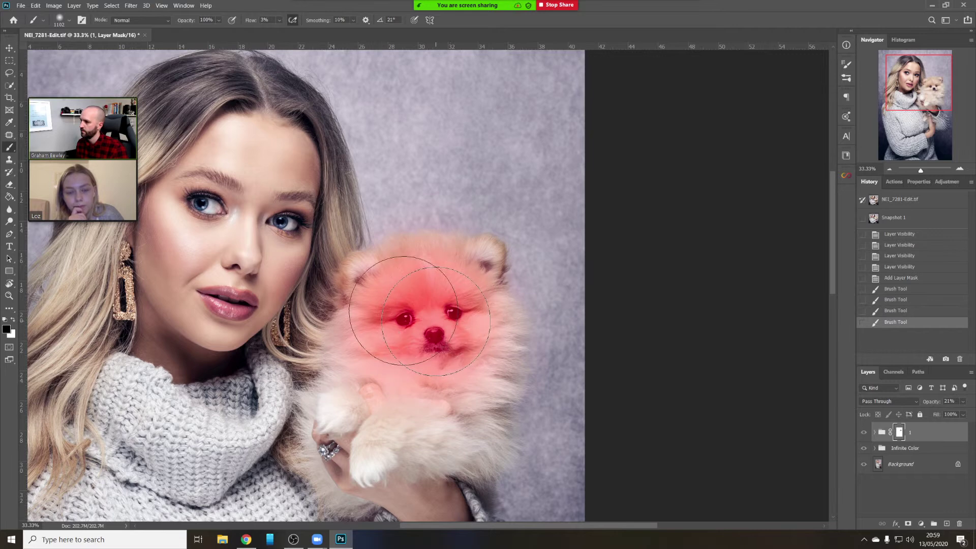
key("x")
left_click(404, 325)
mouse_move(436, 321)
left_mouse_down()
mouse_move(414, 351)
mouse_move(422, 356)
mouse_move(447, 305)
mouse_move(392, 303)
mouse_move(409, 328)
mouse_move(443, 311)
mouse_move(427, 346)
left_mouse_up()
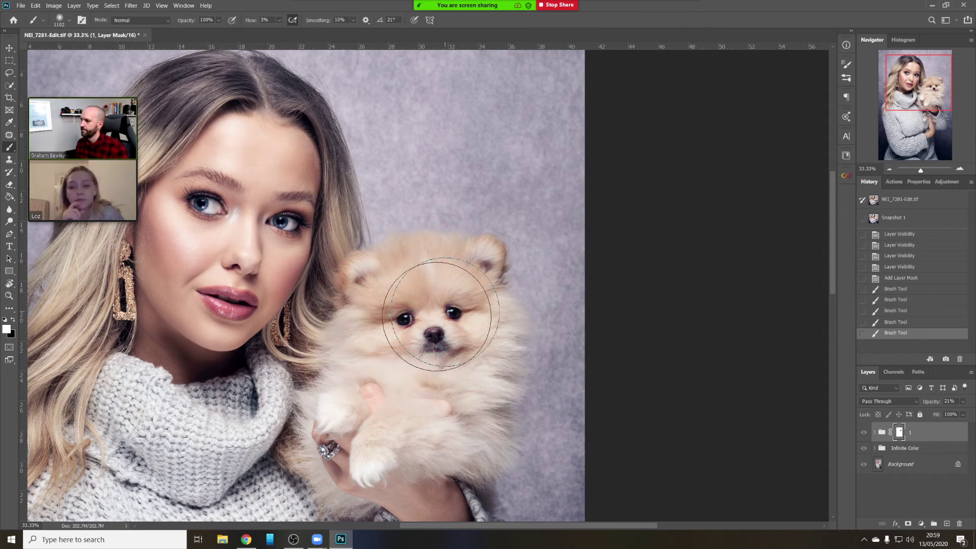
left_click_drag(441, 312, 437, 295)
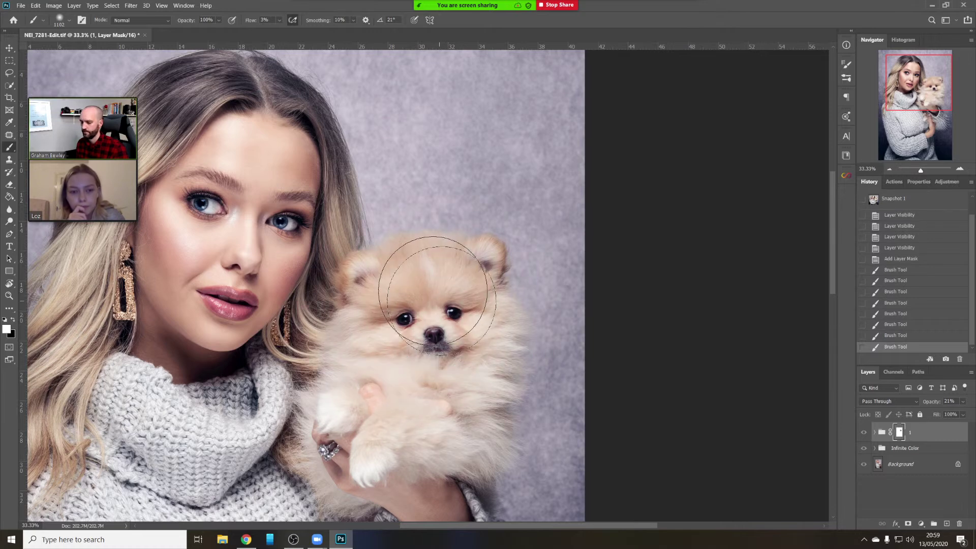
left_click(439, 314)
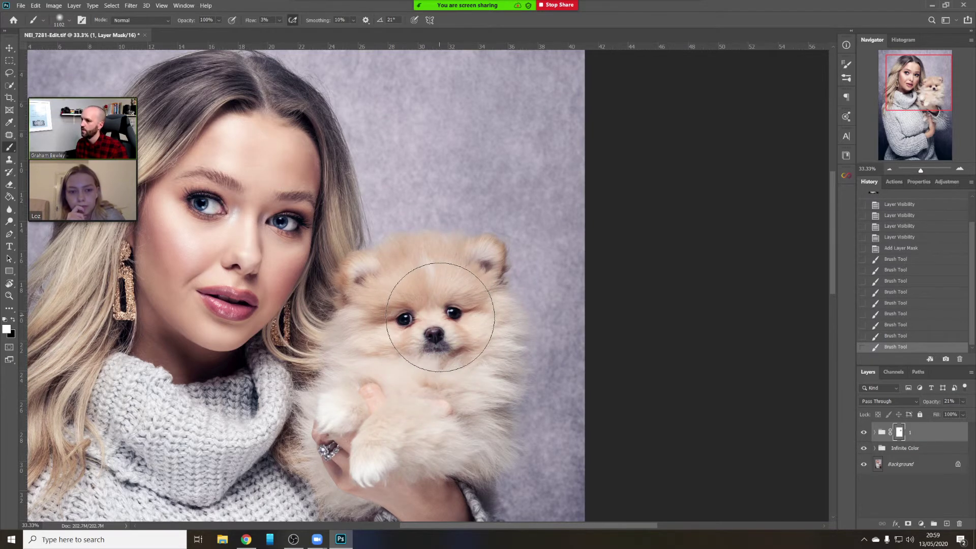
left_click(440, 313)
left_click(441, 314)
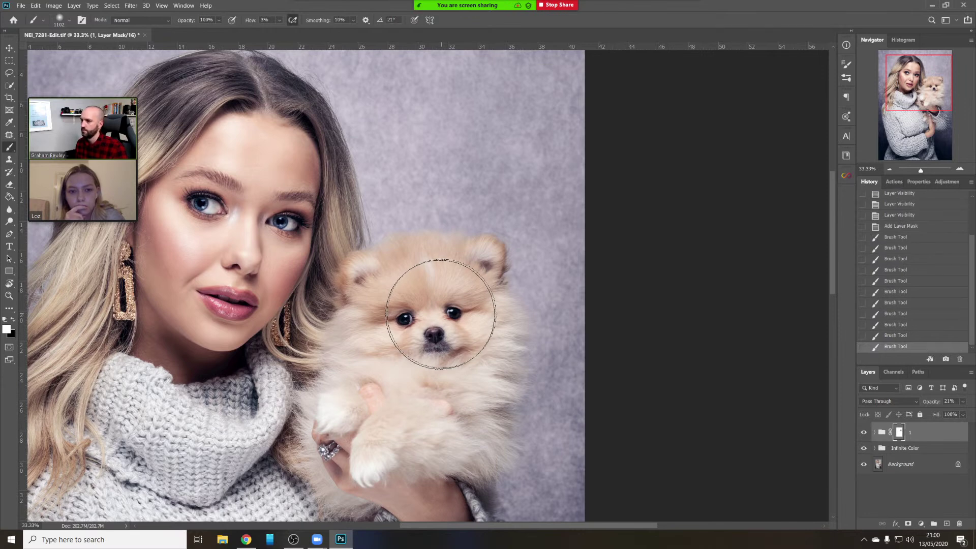
left_click(440, 314)
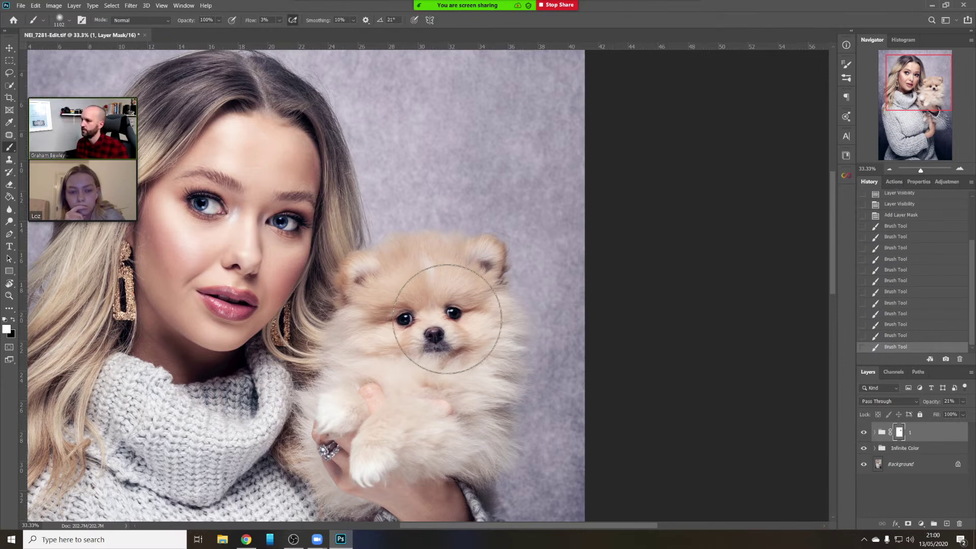
key("x")
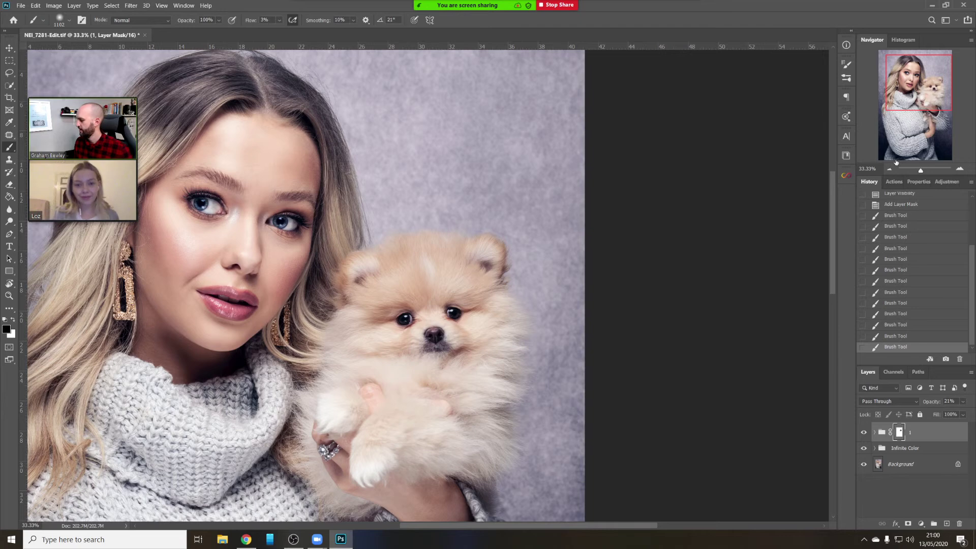
Review the whole portrait, merge all visible layers into one Background layer and save NEI_7281-Edit.tif
left_click(889, 169)
left_click(889, 169)
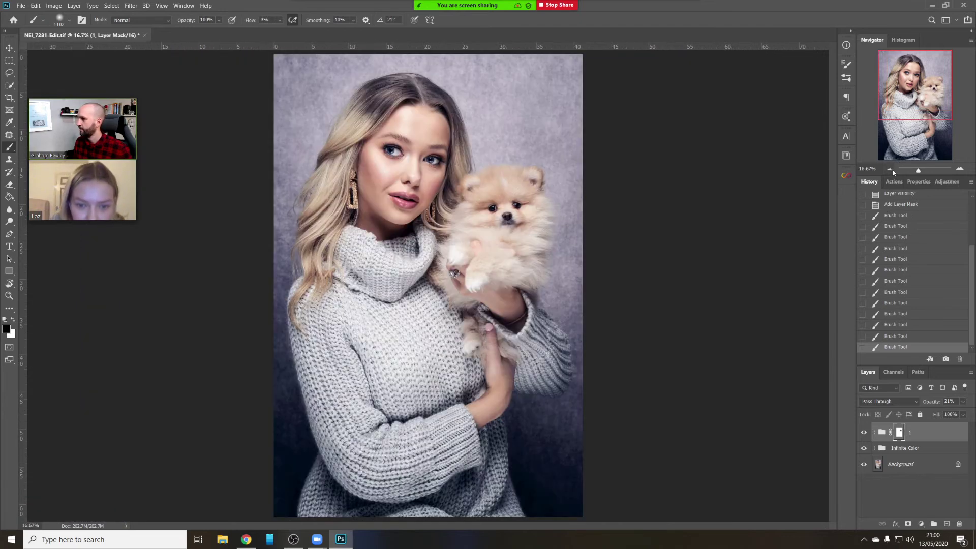
left_click(889, 169)
key("z")
left_click(446, 217)
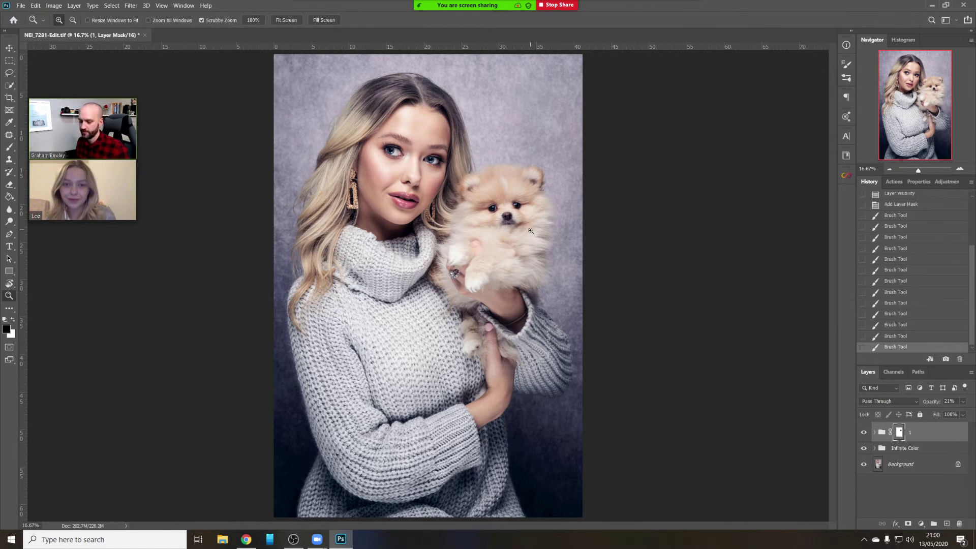
key("ctrl")
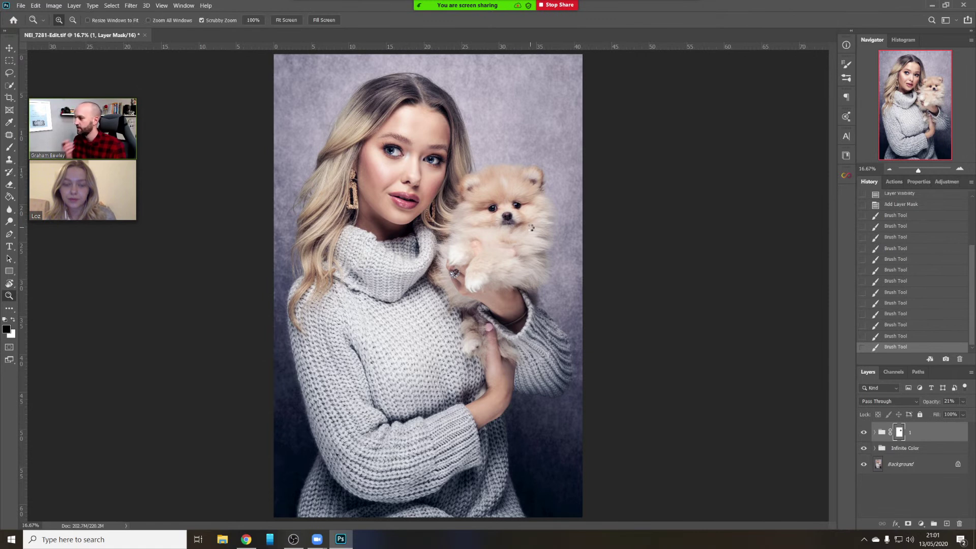
key("ctrl+shift+e")
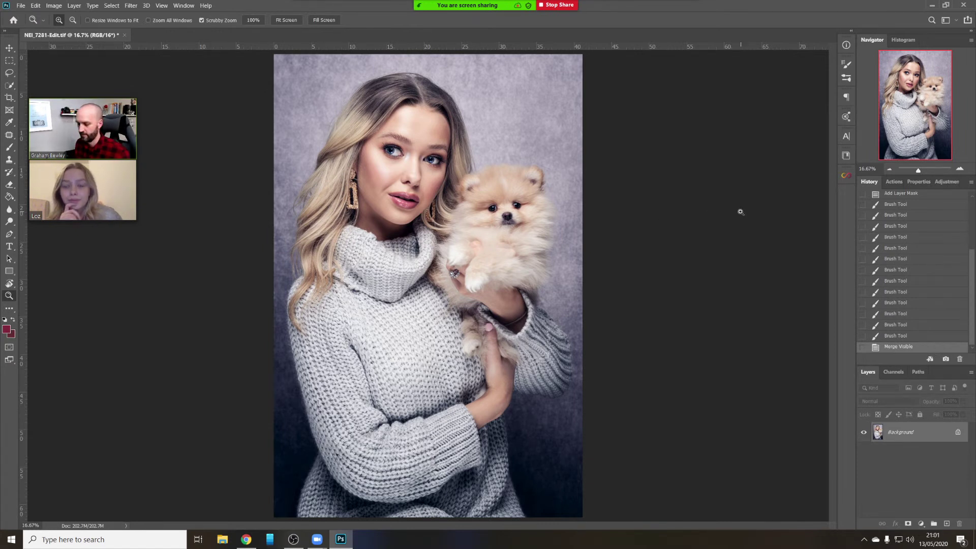
key("ctrl+s")
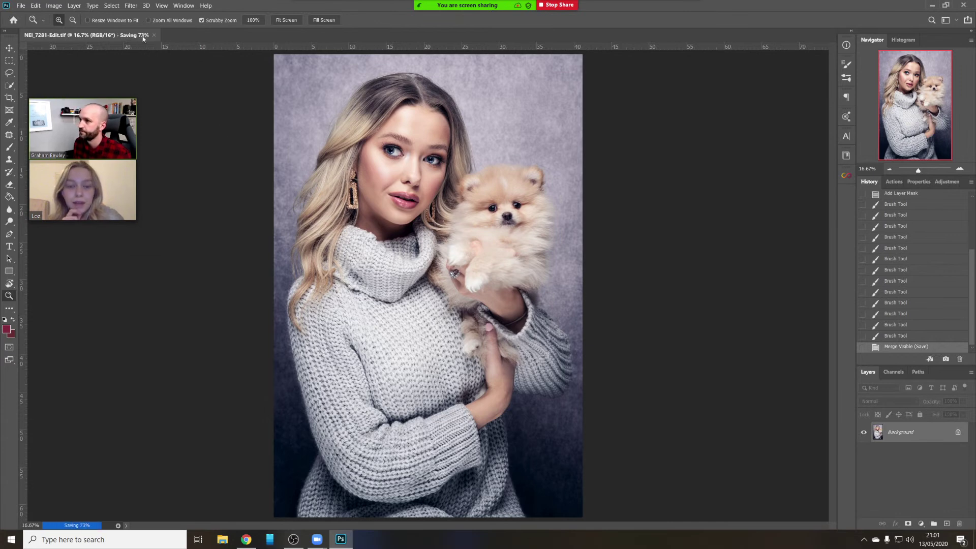
Close the saved portrait and exit Photoshop
left_click(121, 34)
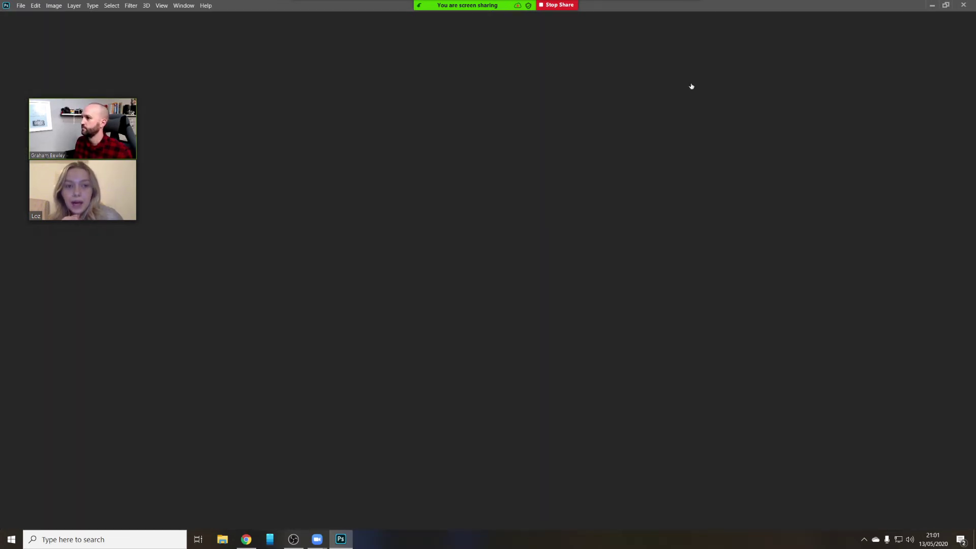
left_click(963, 7)
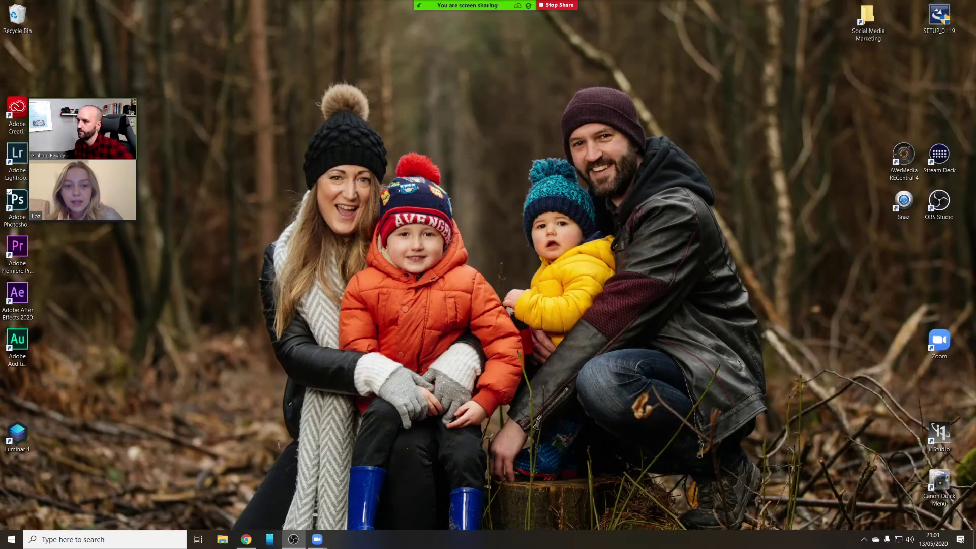
Stop the Zoom screen share and switch the live stream in OBS to the MONITOR scene
left_click(563, 7)
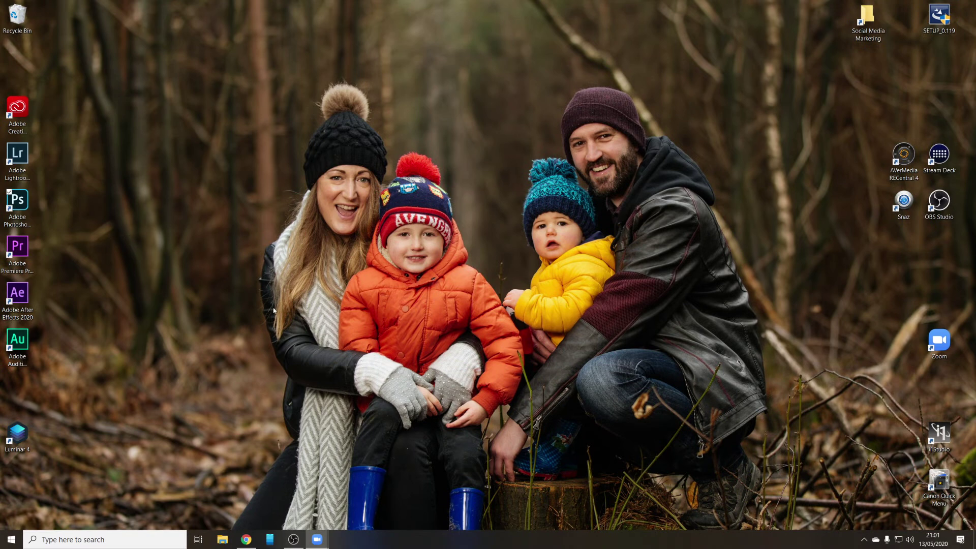
left_click(293, 539)
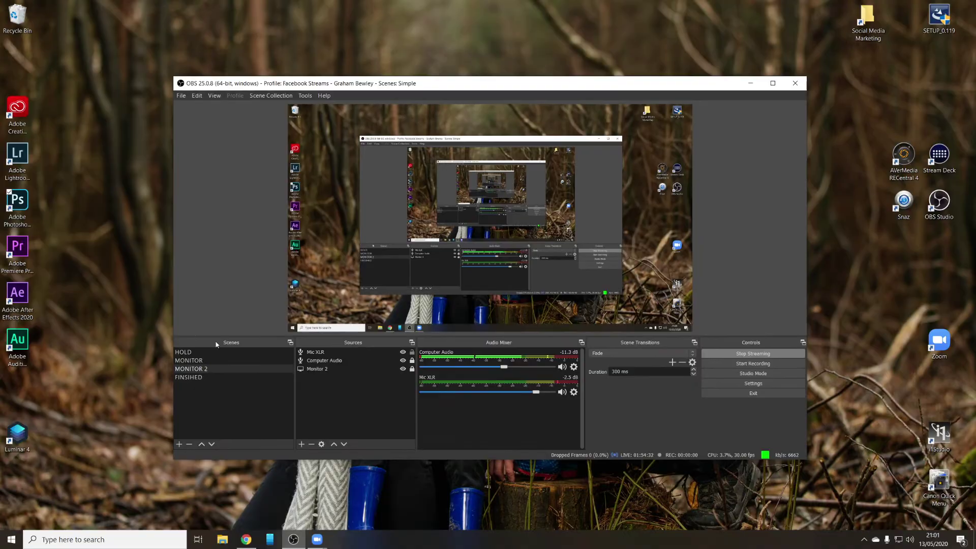
left_click(215, 361)
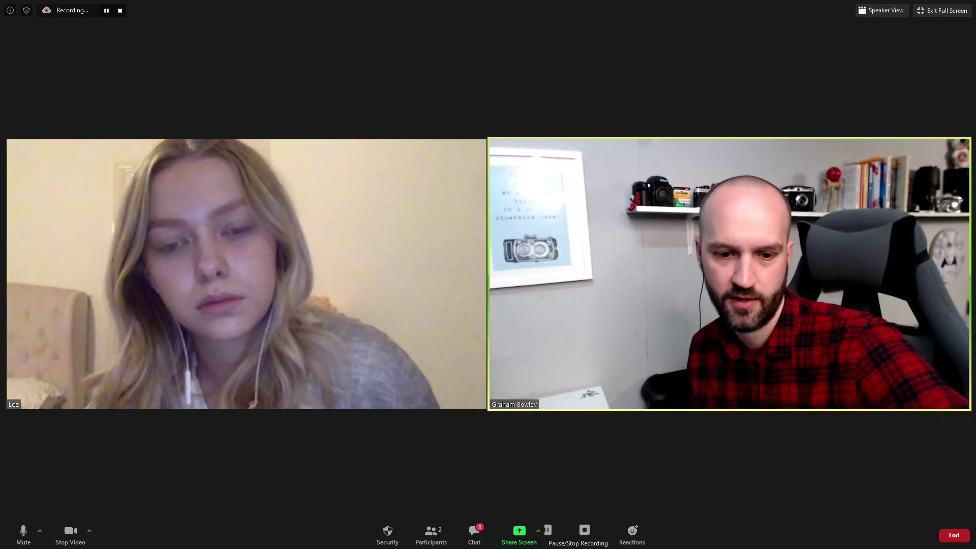
Read the messages in the Zoom group chat and minimise the chat window
left_click(474, 532)
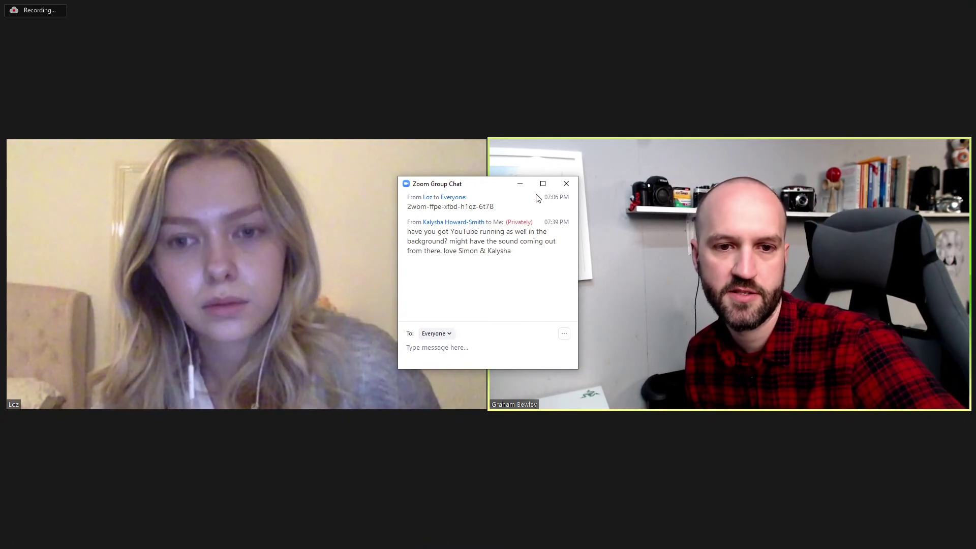
left_click(520, 183)
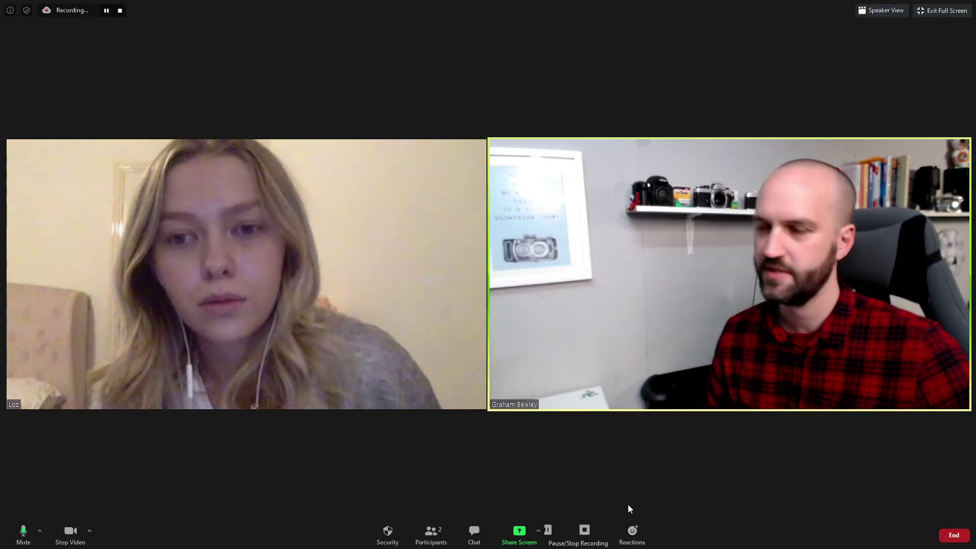